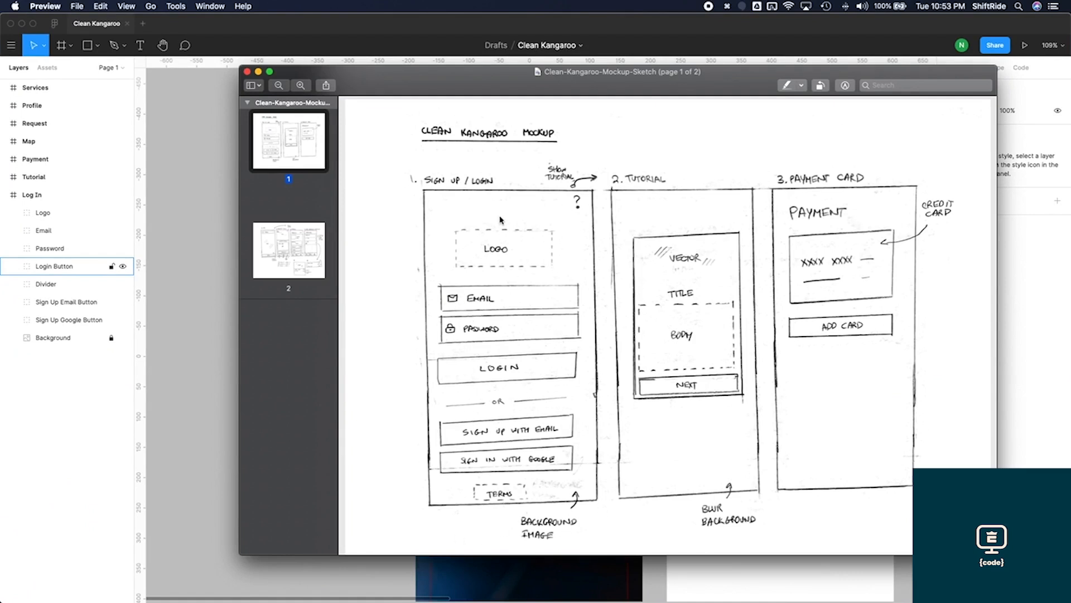
# Switch to the Flaticon website in Firefox, review the free icon formats it offers, and close its window
pyautogui.click(202, 424)
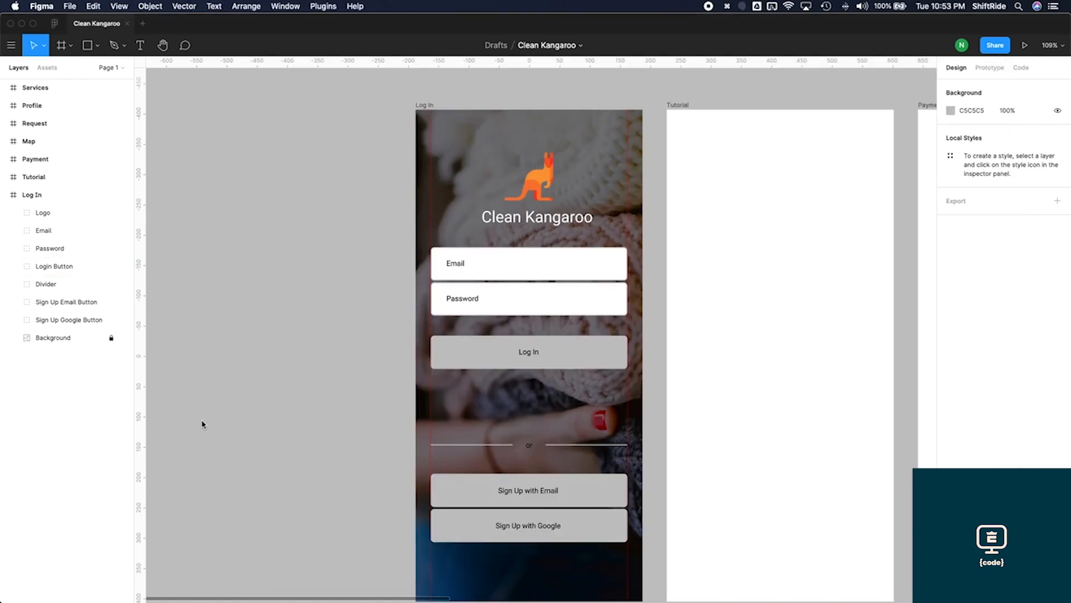
pyautogui.hotkey('ctrl', 'Up')
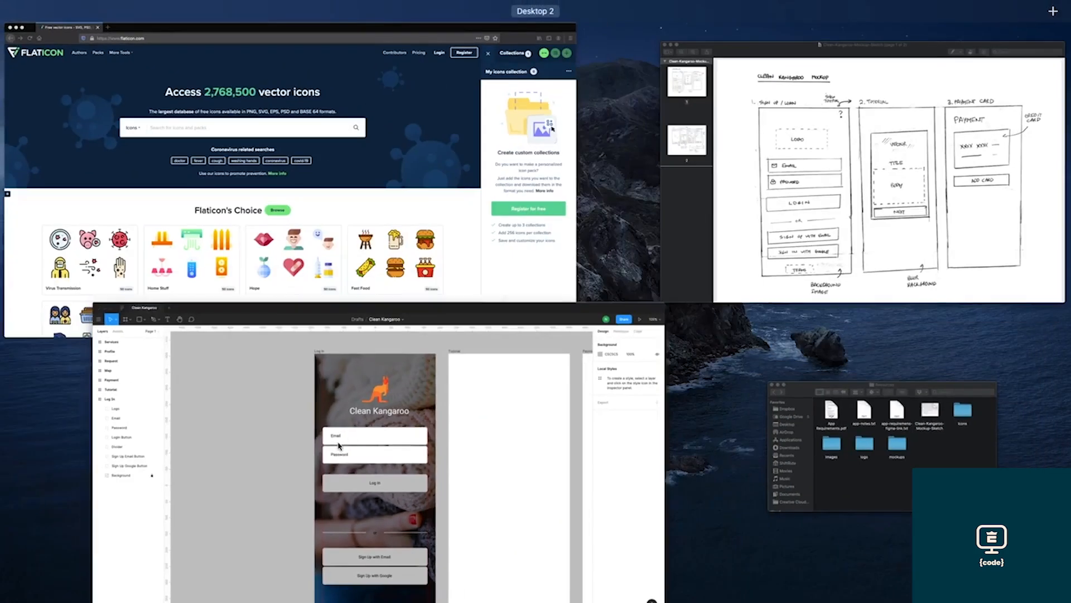
pyautogui.click(346, 259)
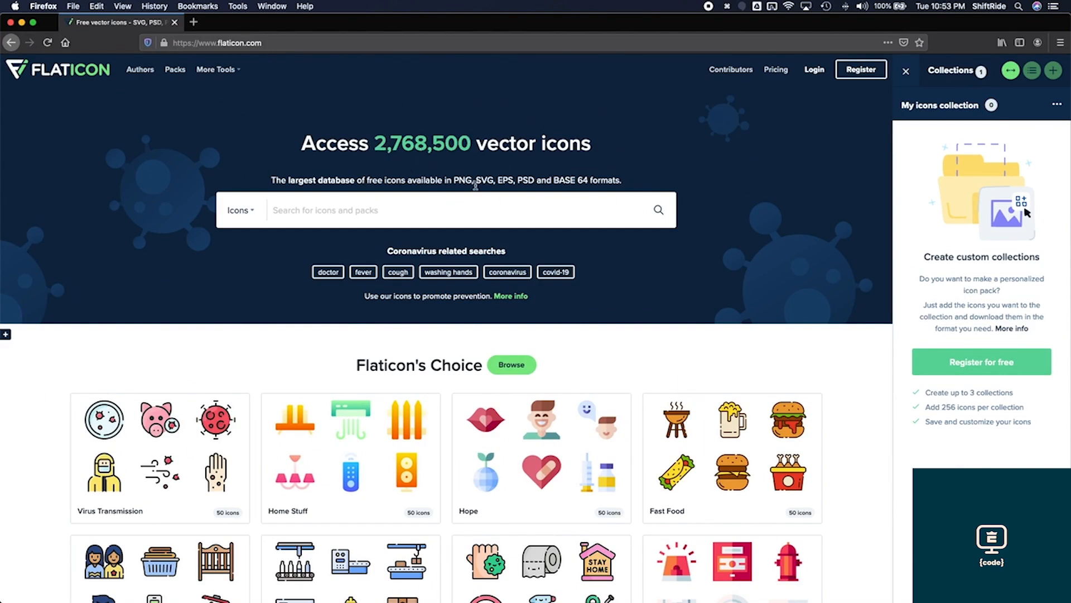
pyautogui.moveTo(453, 181); pyautogui.dragTo(536, 184)
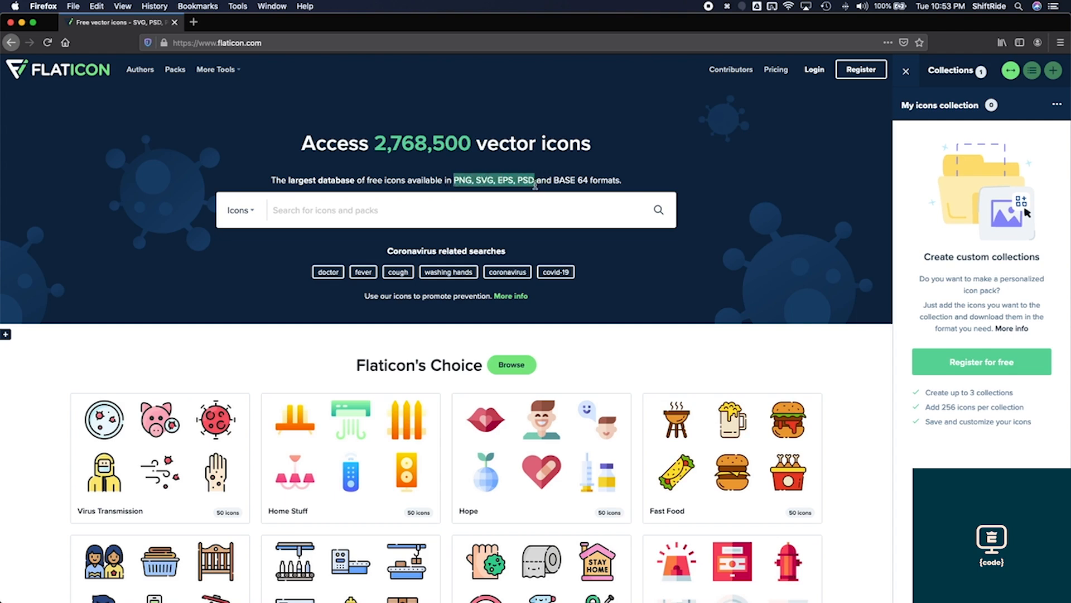
pyautogui.click(536, 180)
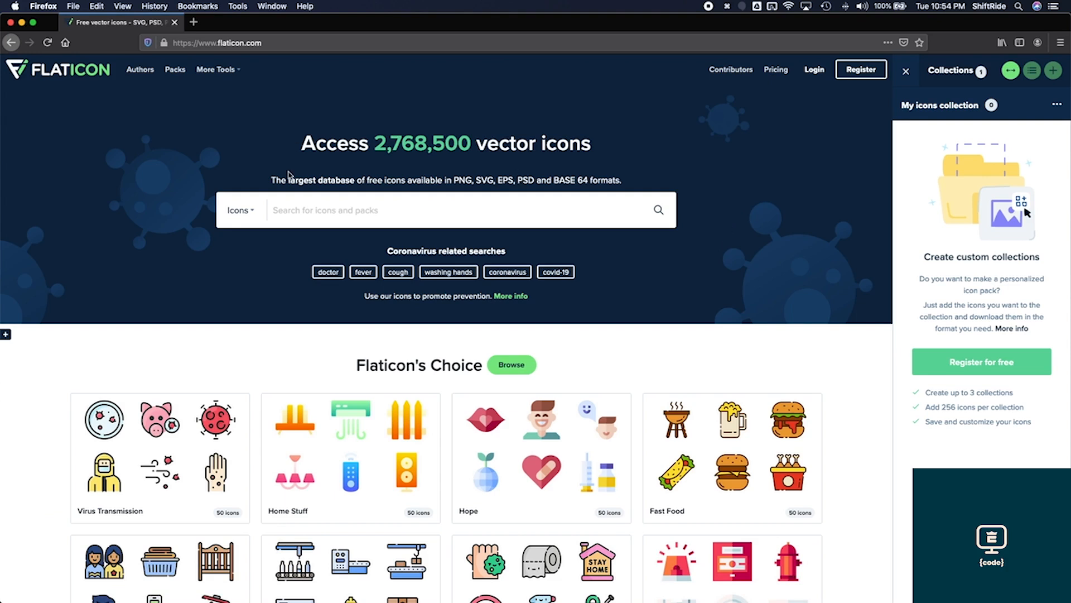
pyautogui.click(10, 23)
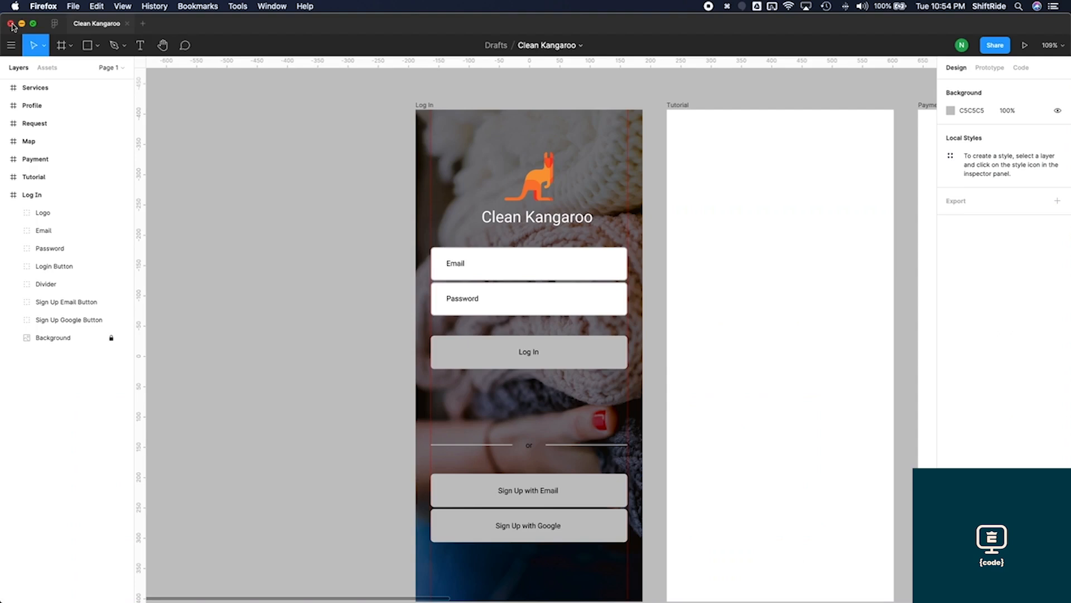
# In Finder, examine the Login icons inside the Resources folder's Icons subfolder, and return to the Clean Kangaroo design in Figma
pyautogui.hotkey('ctrl', 'Up')
pyautogui.click(874, 472)
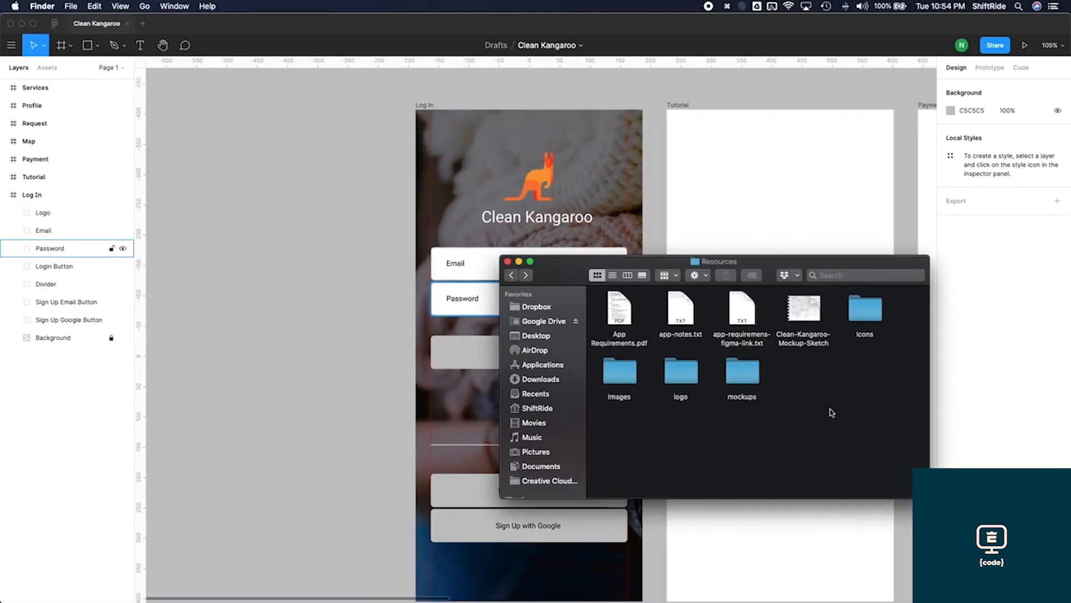
pyautogui.doubleClick(865, 311)
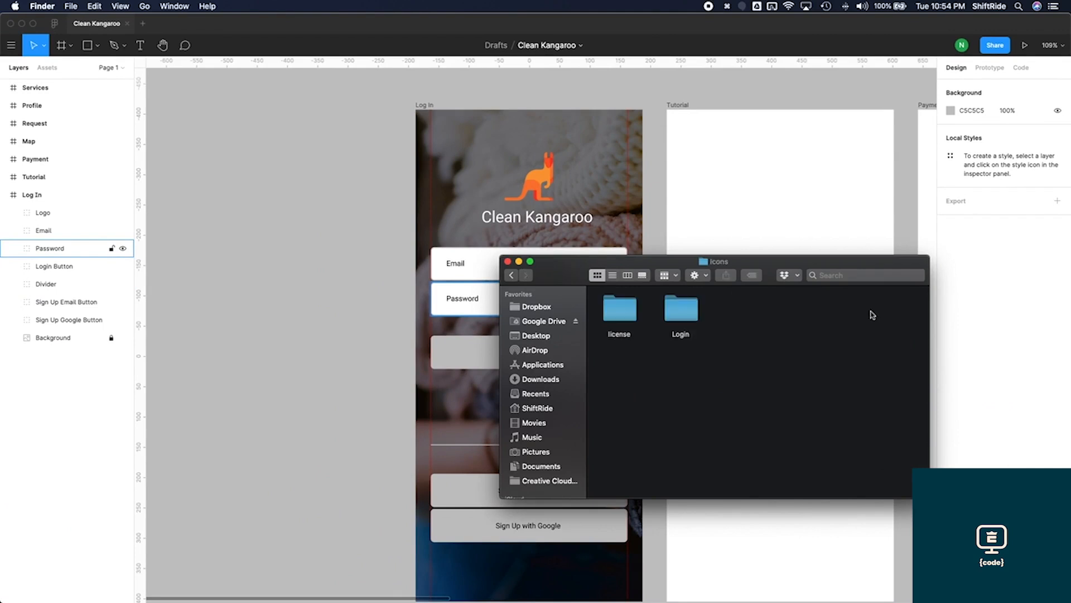
pyautogui.doubleClick(675, 312)
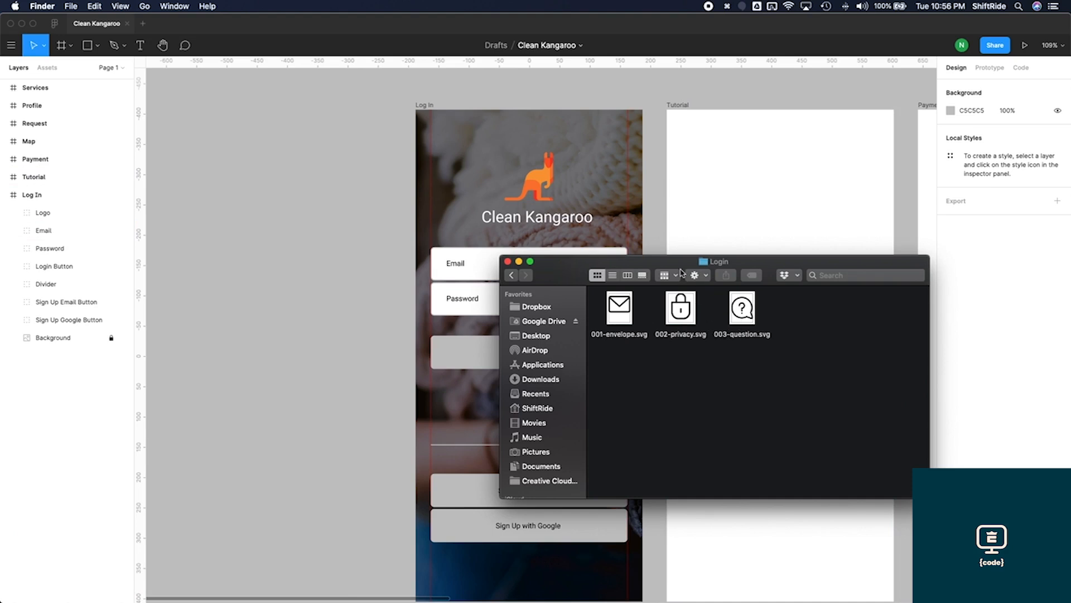
pyautogui.click(655, 213)
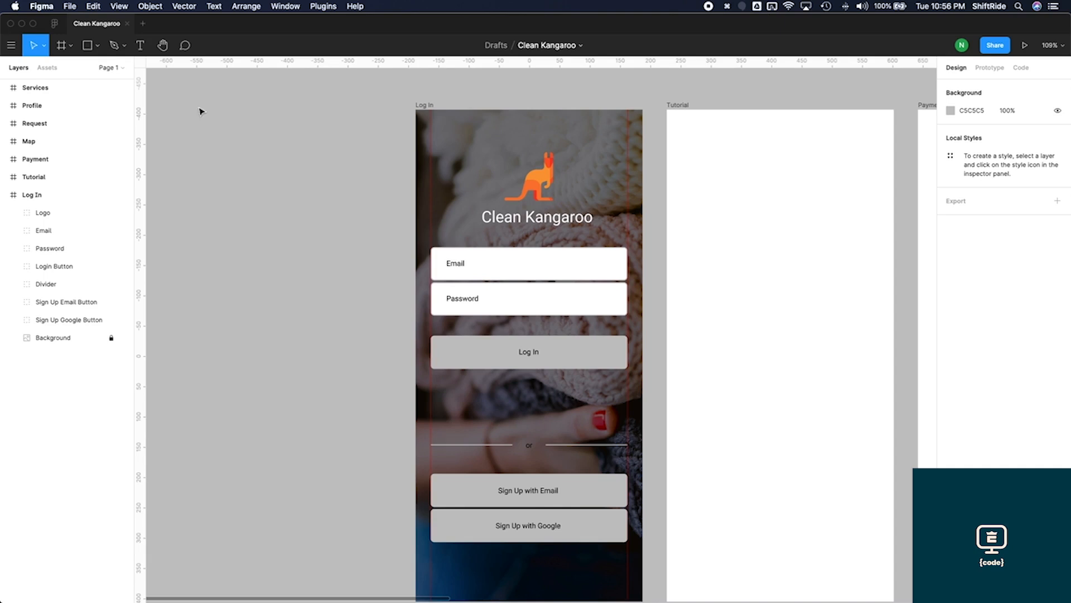
# Load 001-envelope.svg, 002-privacy.svg and 003-question.svg from the Icons/Login folder with Place Image
pyautogui.click(98, 48)
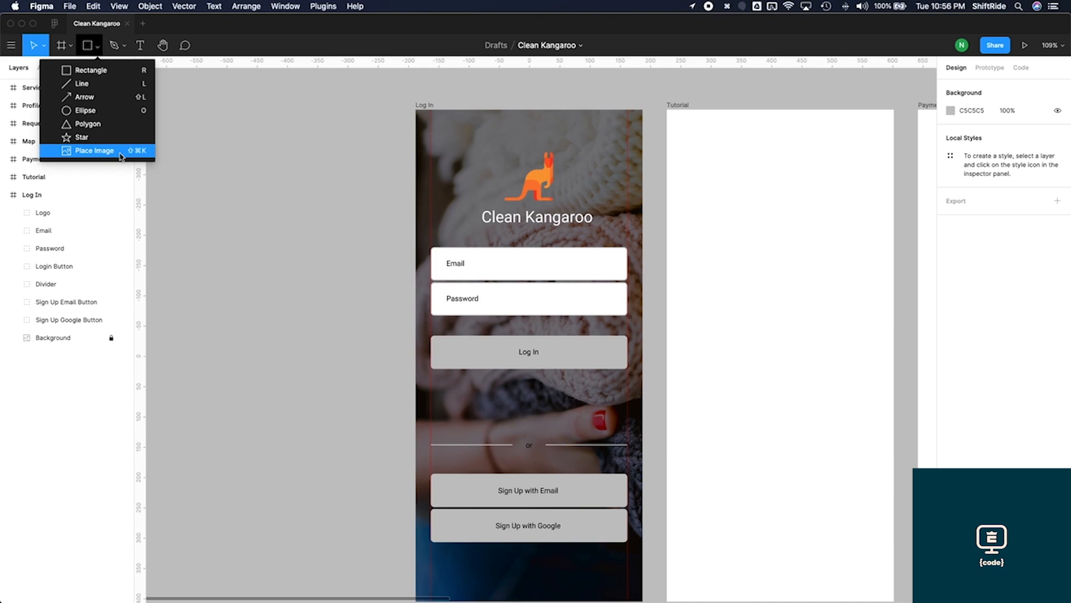
pyautogui.press('shift+super+k')
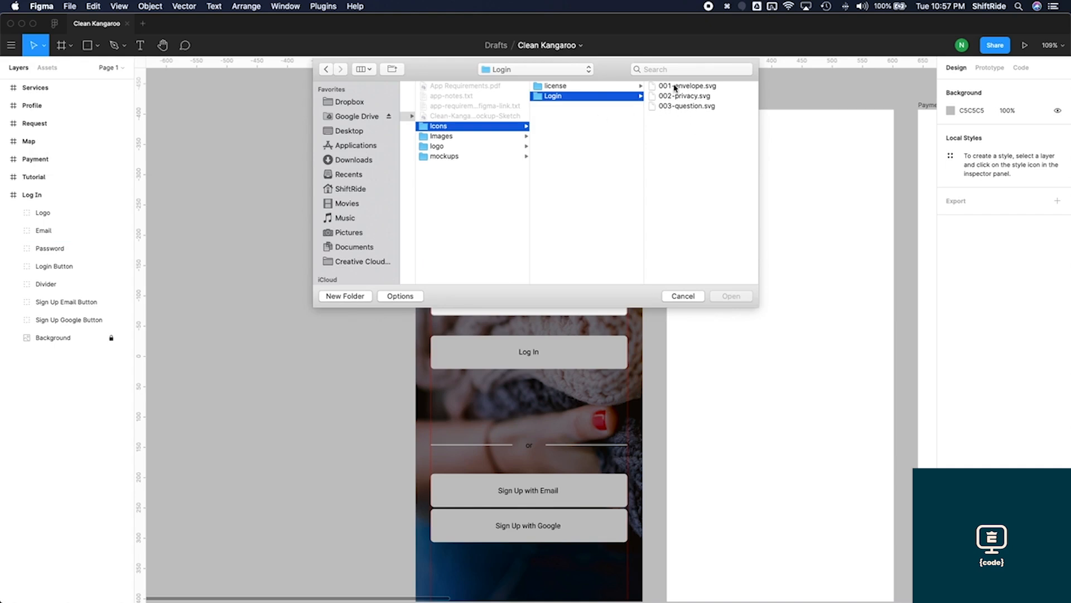
pyautogui.moveTo(684, 123); pyautogui.dragTo(720, 90)
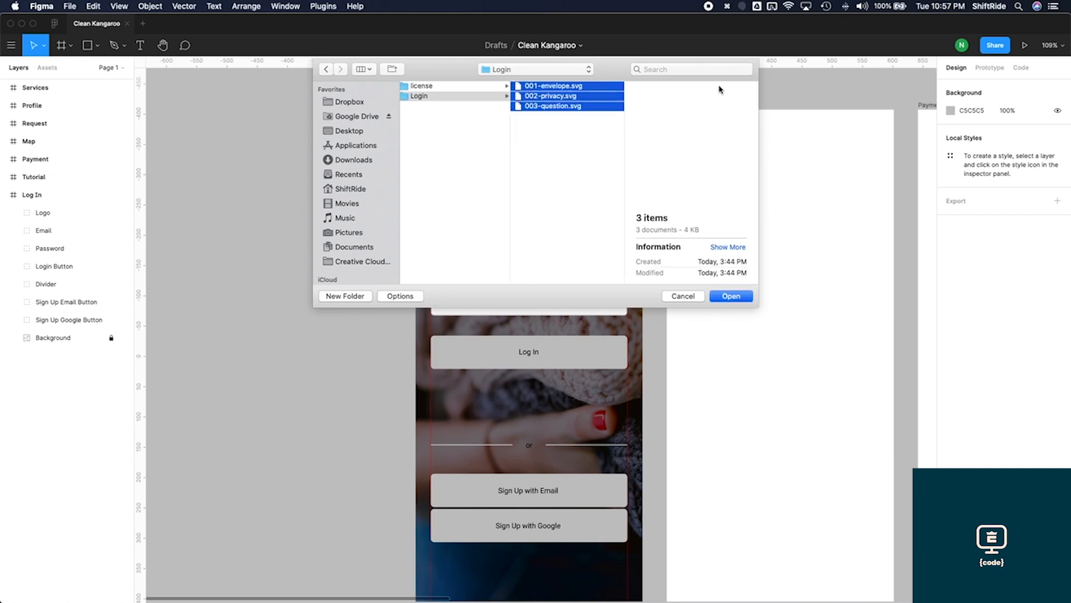
pyautogui.click(730, 297)
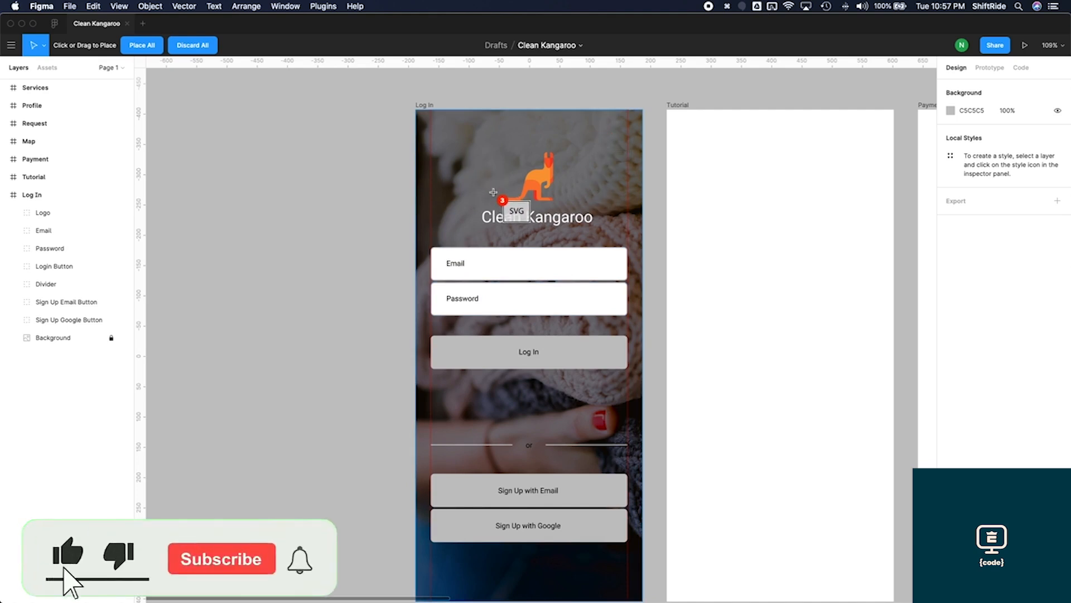
# Place the question icon in the Log In frame's top-right corner, the lock on the Password field and the envelope on the Email field
pyautogui.click(493, 193)
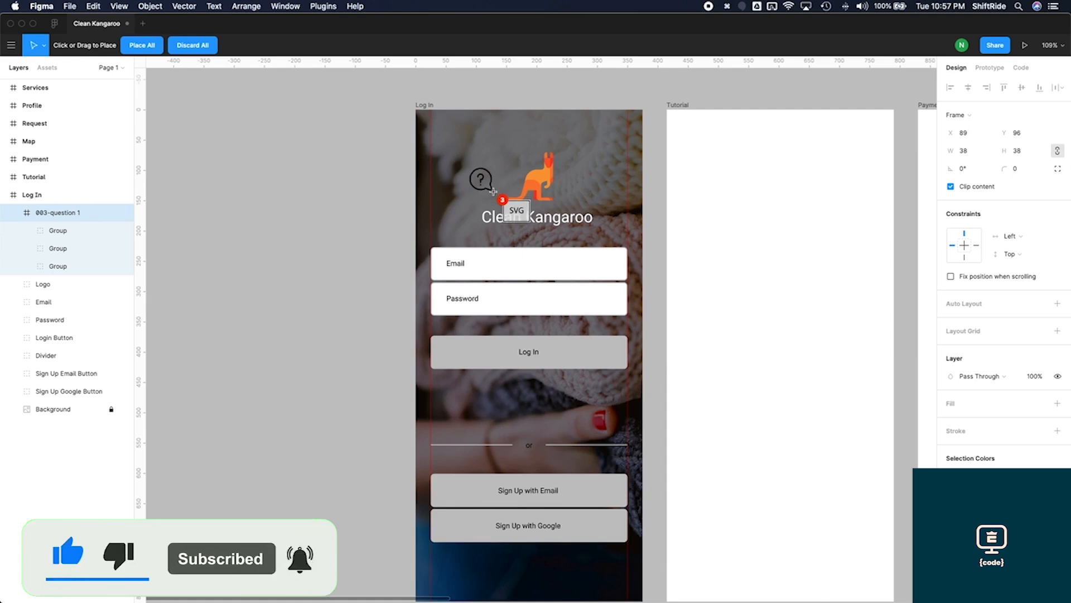
pyautogui.moveTo(494, 194); pyautogui.dragTo(620, 148)
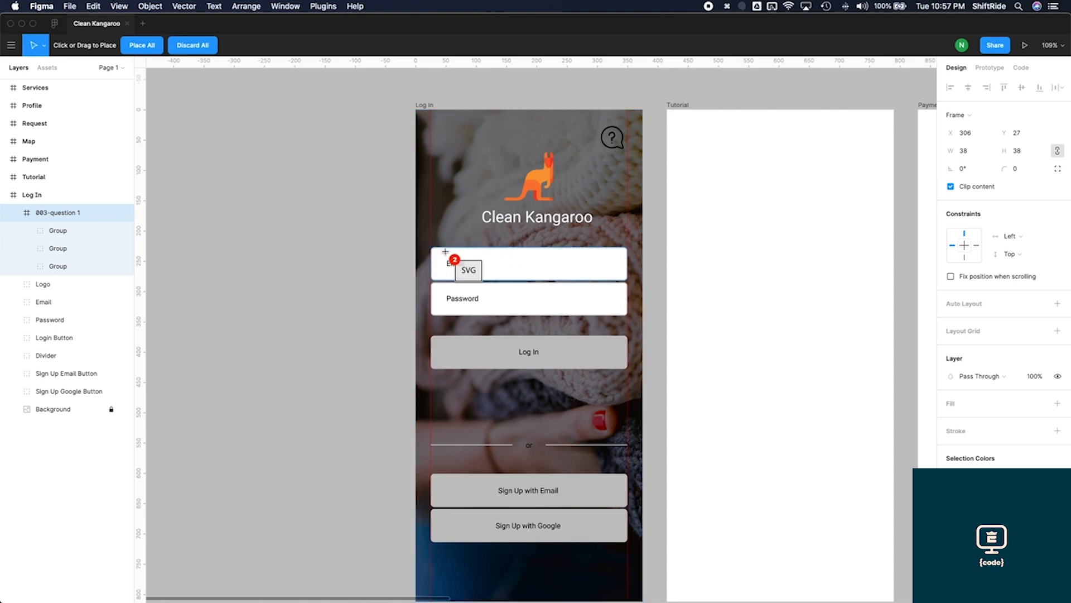
pyautogui.moveTo(445, 254); pyautogui.dragTo(454, 305)
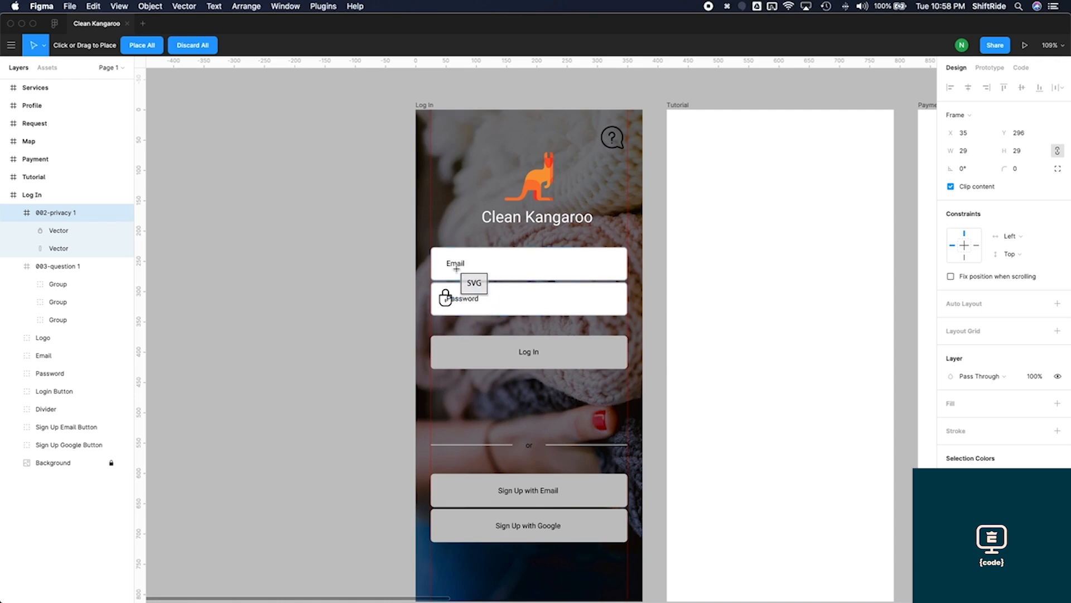
pyautogui.moveTo(447, 261)
pyautogui.mouseDown()
pyautogui.moveTo(463, 275)
pyautogui.moveTo(456, 270)
pyautogui.mouseUp()
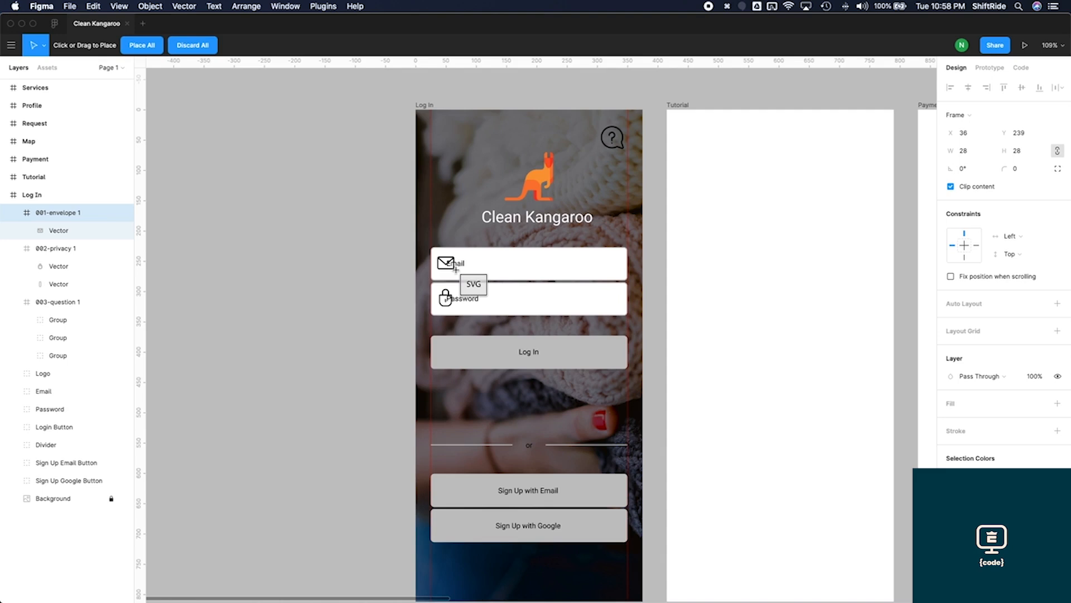
pyautogui.press('Escape')
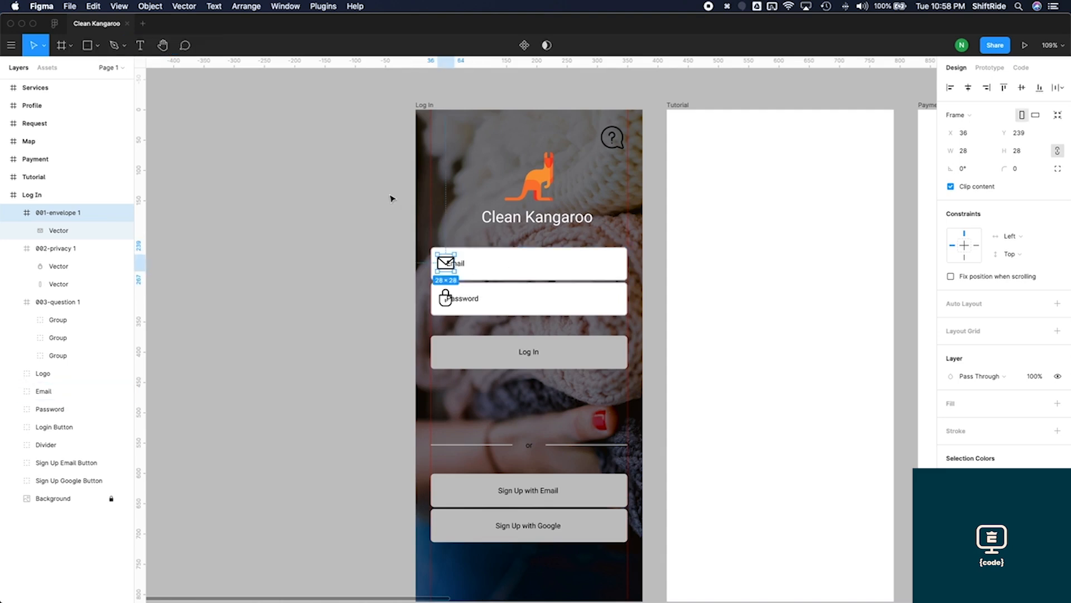
# Recolour the question icon to white (FFFFFF) and set its size to 35 × 35
pyautogui.click(622, 176)
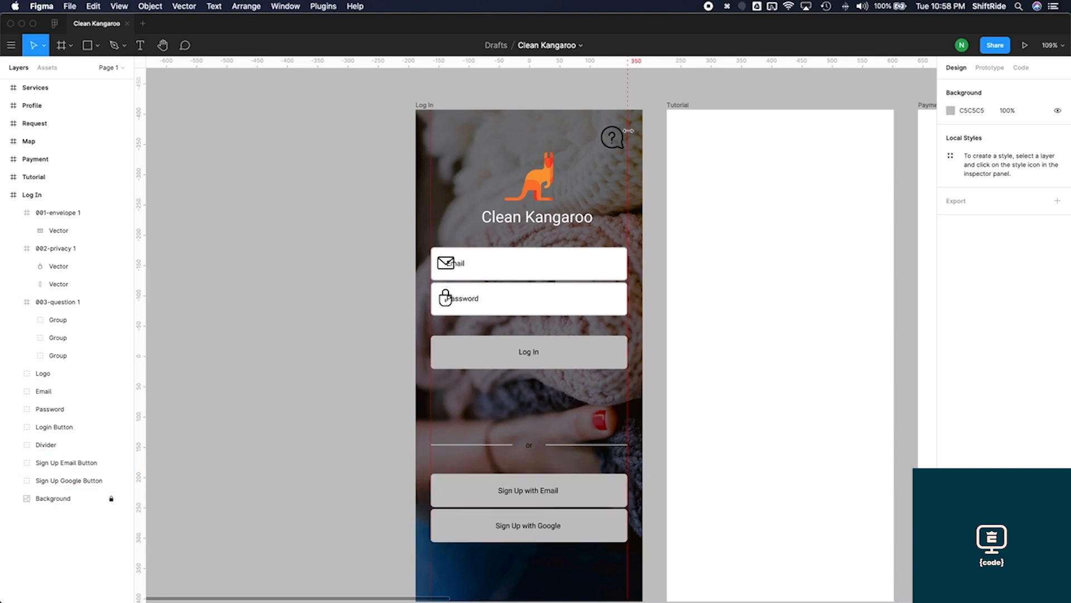
pyautogui.click(620, 143)
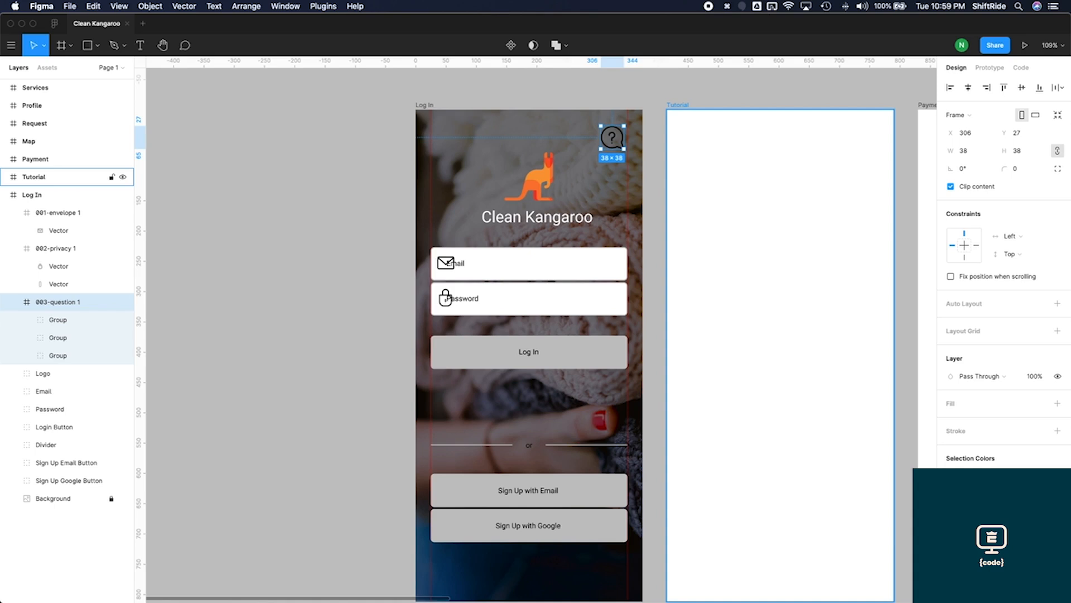
pyautogui.click(951, 475)
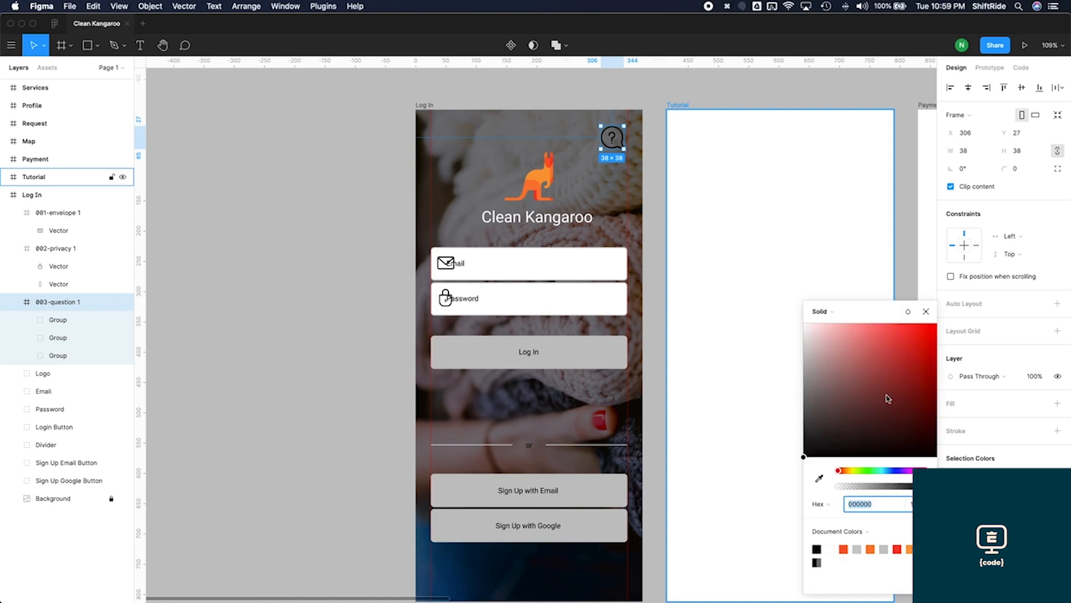
pyautogui.write('FFFFFF')
pyautogui.press('Return')
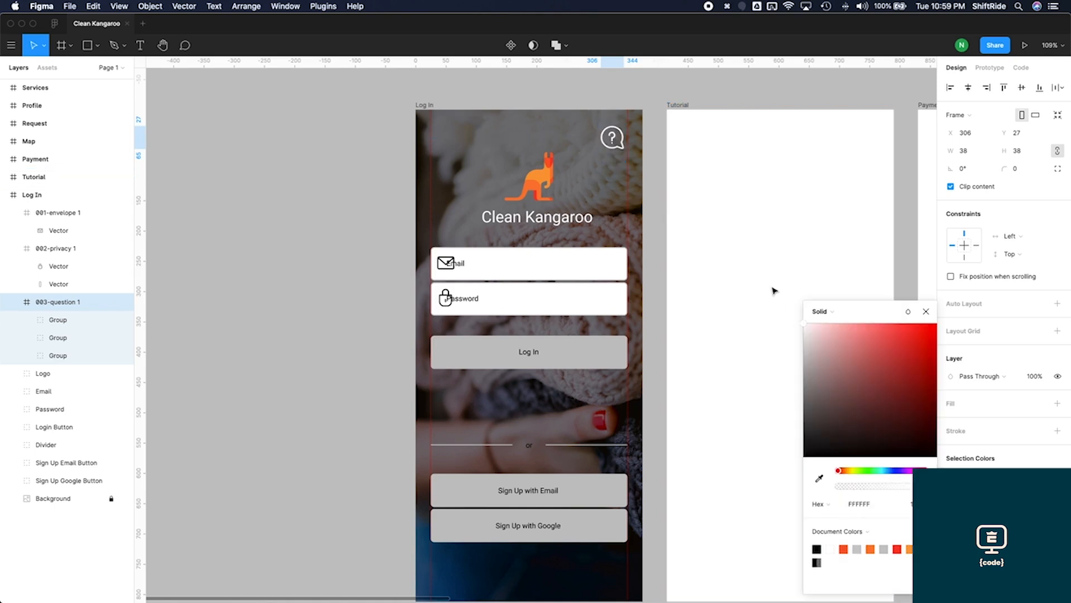
pyautogui.press('Escape')
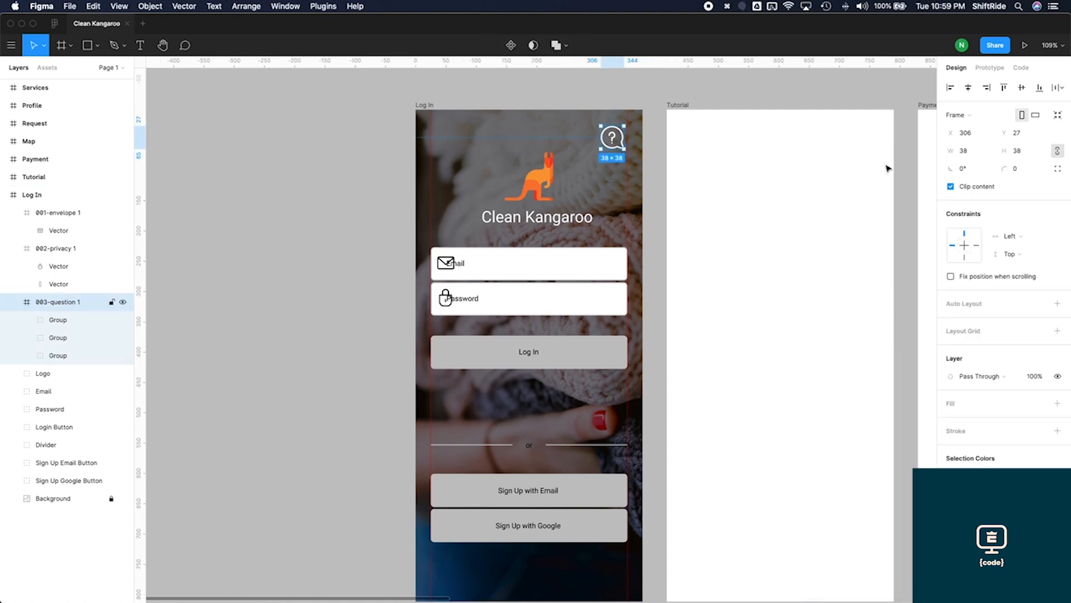
pyautogui.click(967, 153)
pyautogui.press('Return')
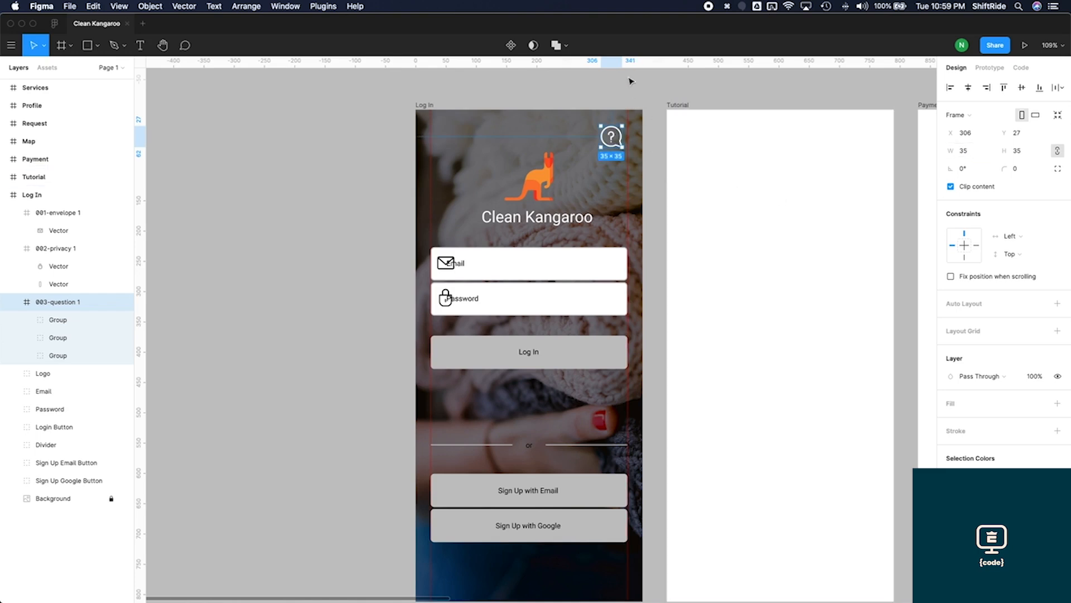
# Add a horizontal guide near the top of the Log In frame and align the question icon with it and the right margin guide
pyautogui.click(628, 63)
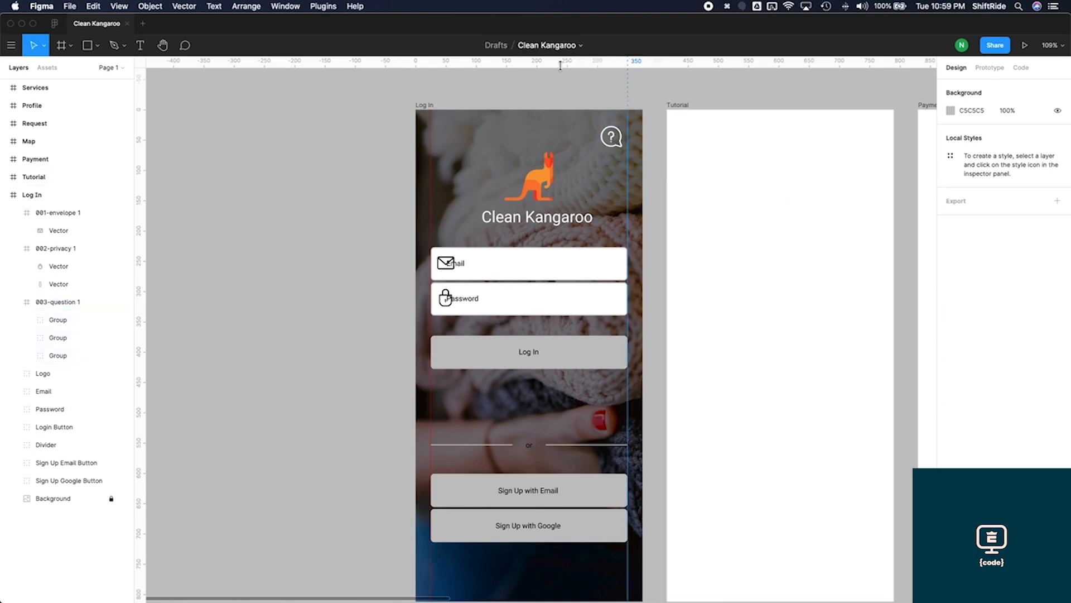
pyautogui.moveTo(548, 64); pyautogui.dragTo(551, 132)
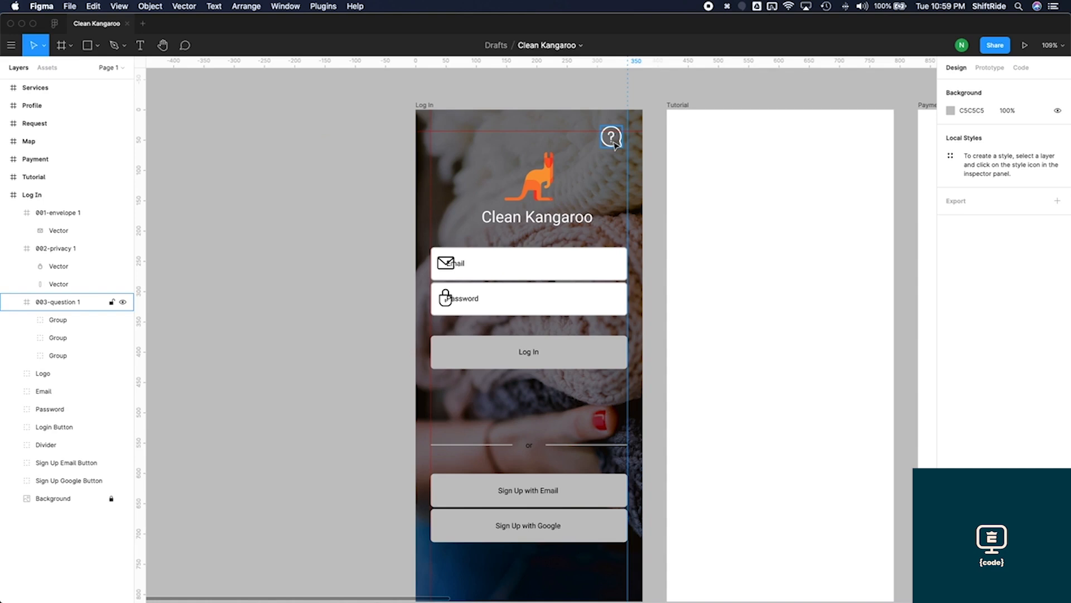
pyautogui.click(614, 144)
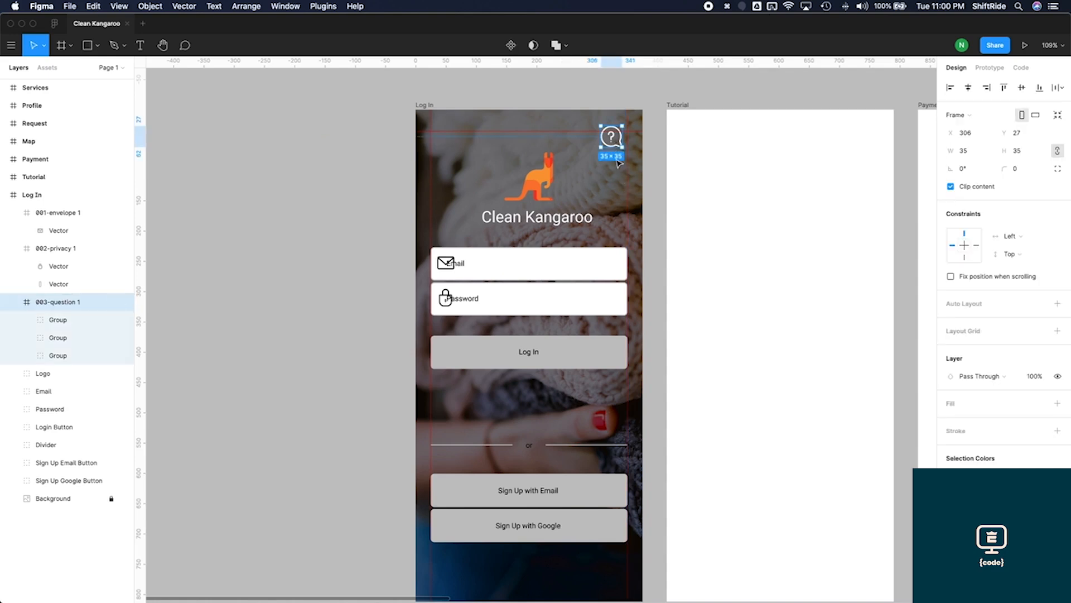
pyautogui.moveTo(614, 149); pyautogui.dragTo(619, 155)
pyautogui.click(660, 168)
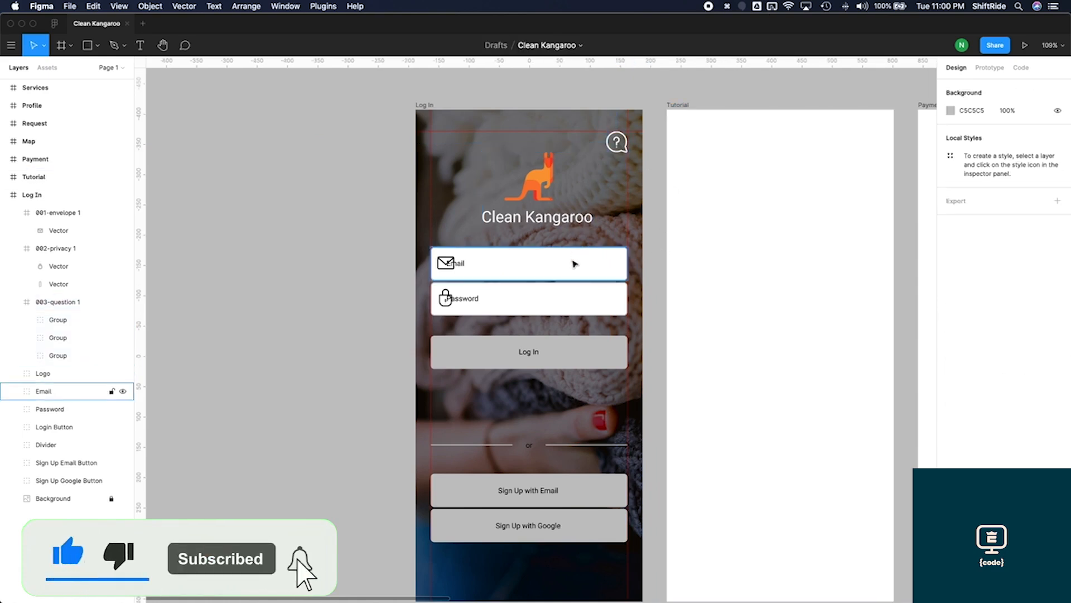
# Move the Email label to the right of the envelope icon inside its field, and position the envelope at X 35
pyautogui.scroll(5, 498, 276)
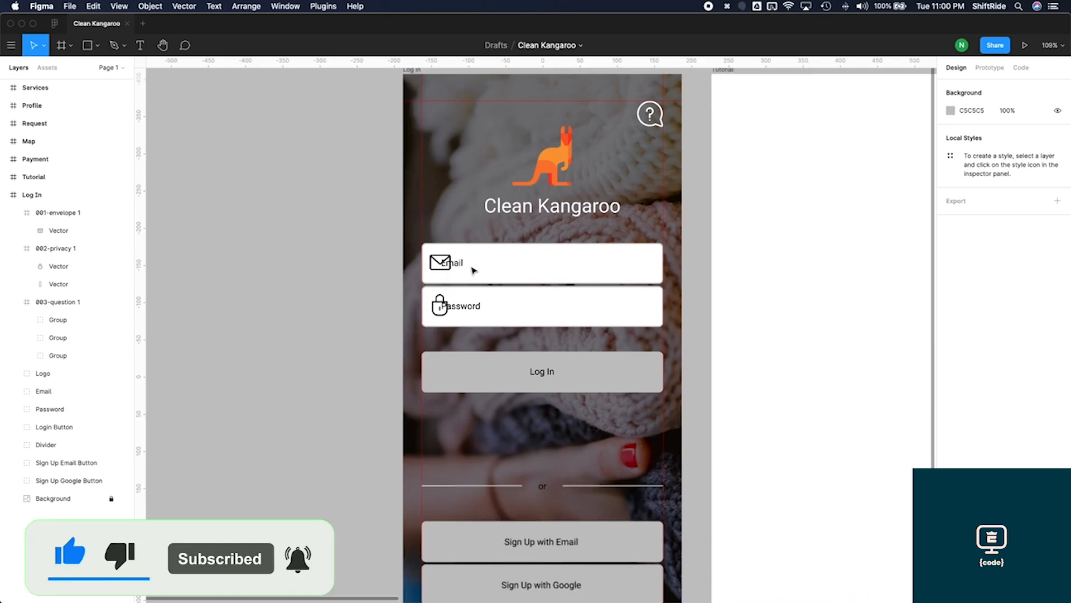
pyautogui.click(453, 263)
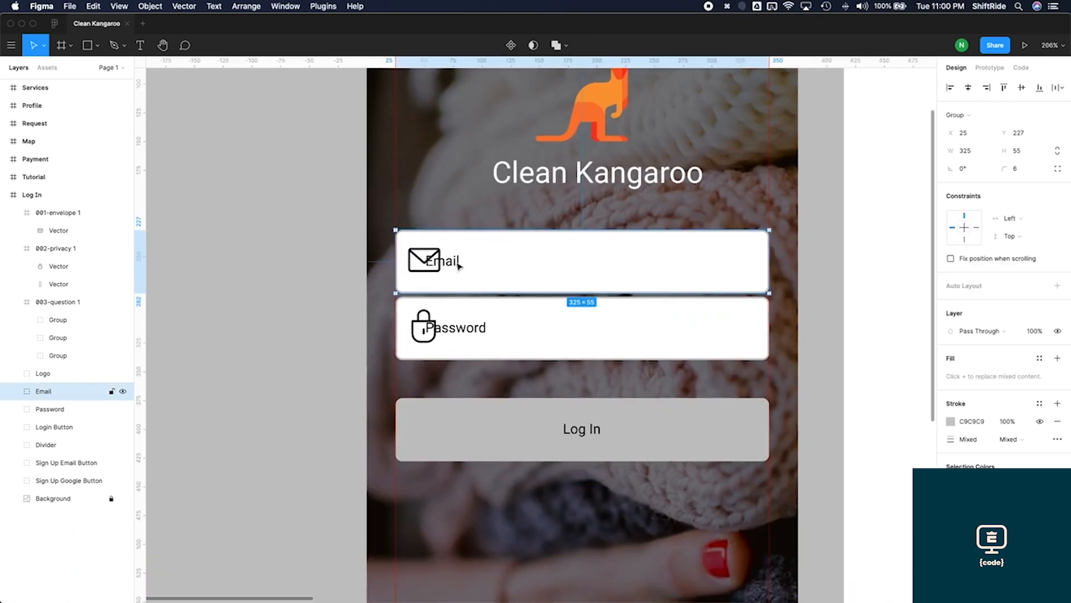
pyautogui.doubleClick(501, 281)
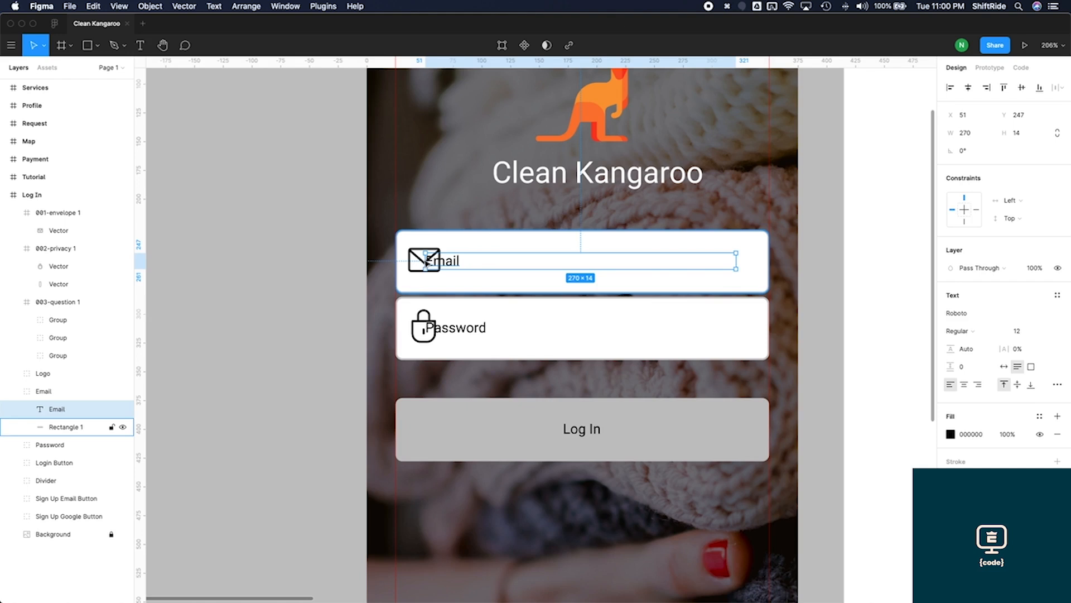
pyautogui.press('Escape')
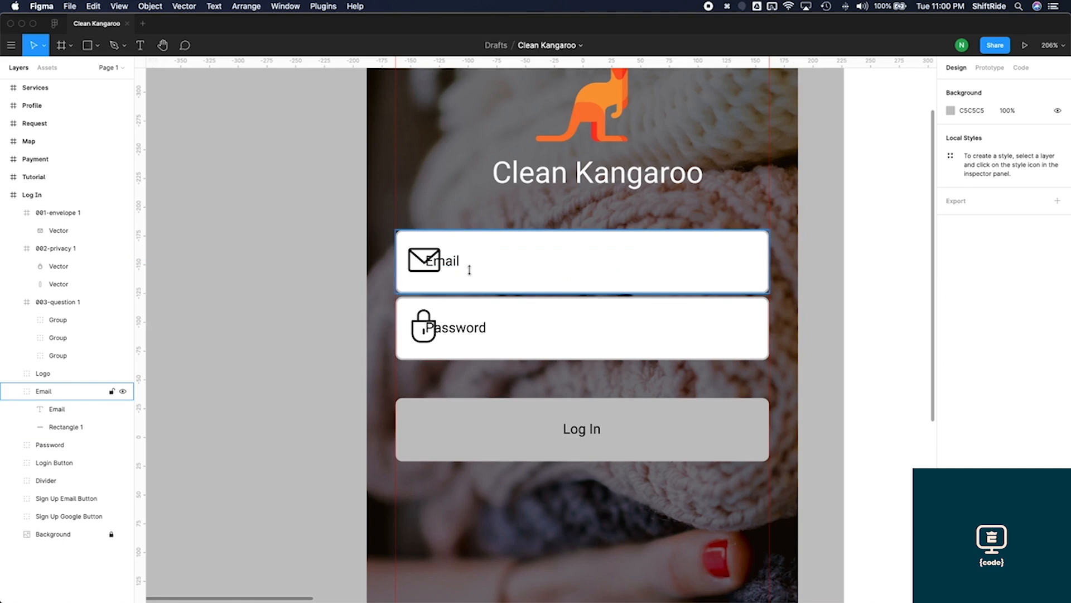
pyautogui.doubleClick(467, 267)
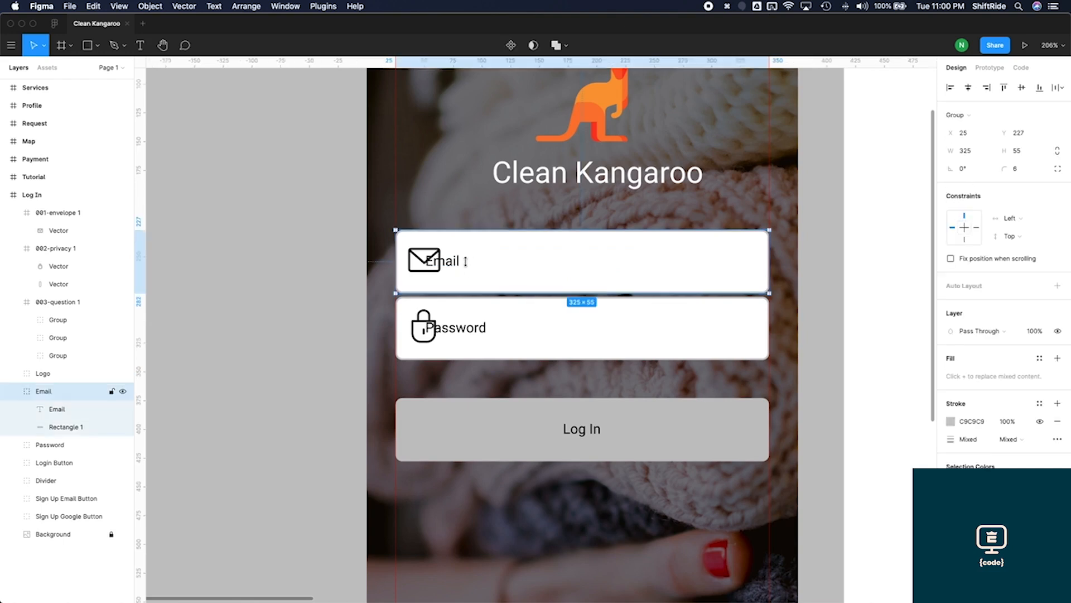
pyautogui.moveTo(425, 260); pyautogui.dragTo(453, 261)
pyautogui.click(431, 268)
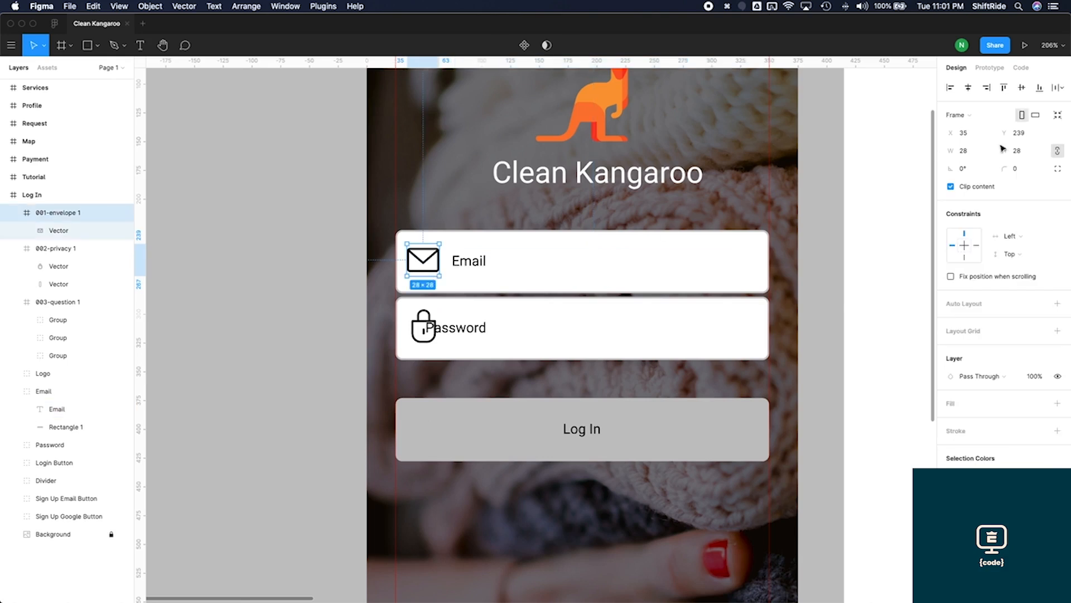
# Set the envelope icon's size to 22 × 22
pyautogui.click(962, 150)
pyautogui.write('25')
pyautogui.press('Return')
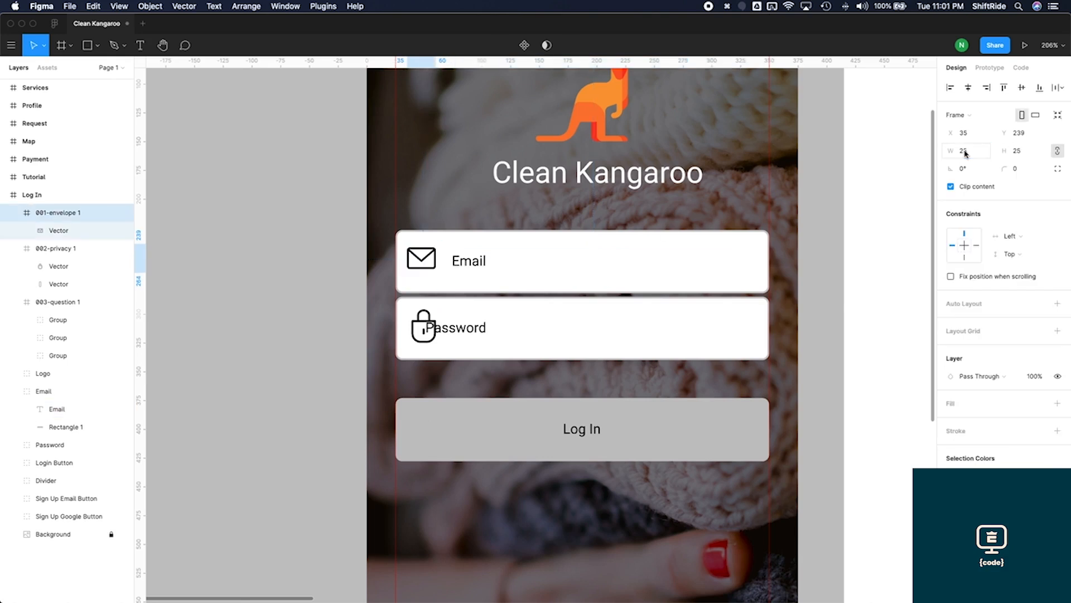
pyautogui.click(967, 151)
pyautogui.write('22')
pyautogui.press('Return')
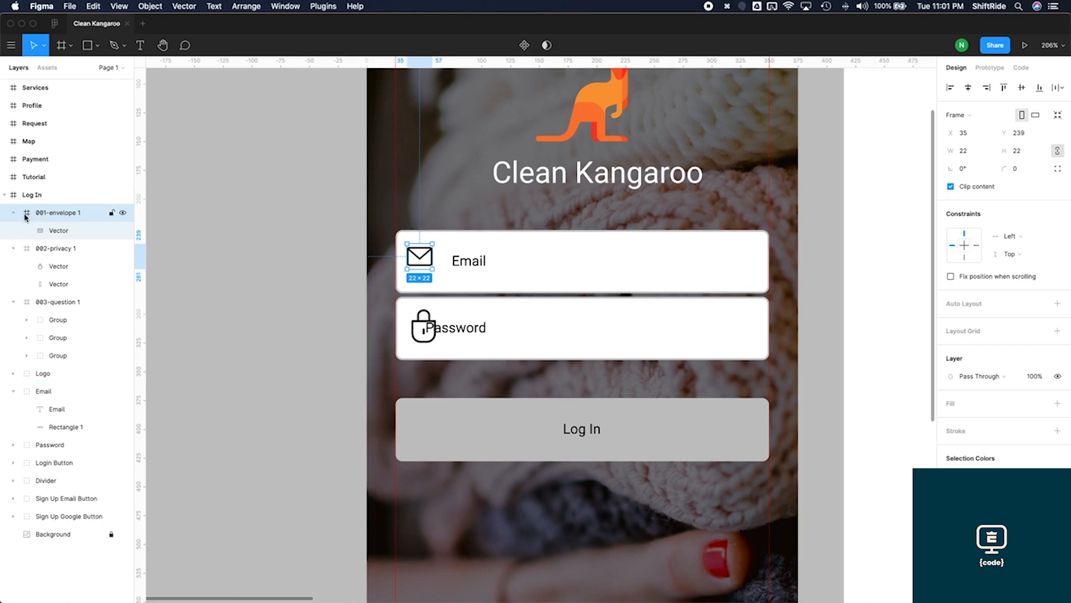
# Move the envelope icon into the Email group and vertically centre it with the Email label and the field rectangle
pyautogui.moveTo(25, 217); pyautogui.dragTo(59, 400)
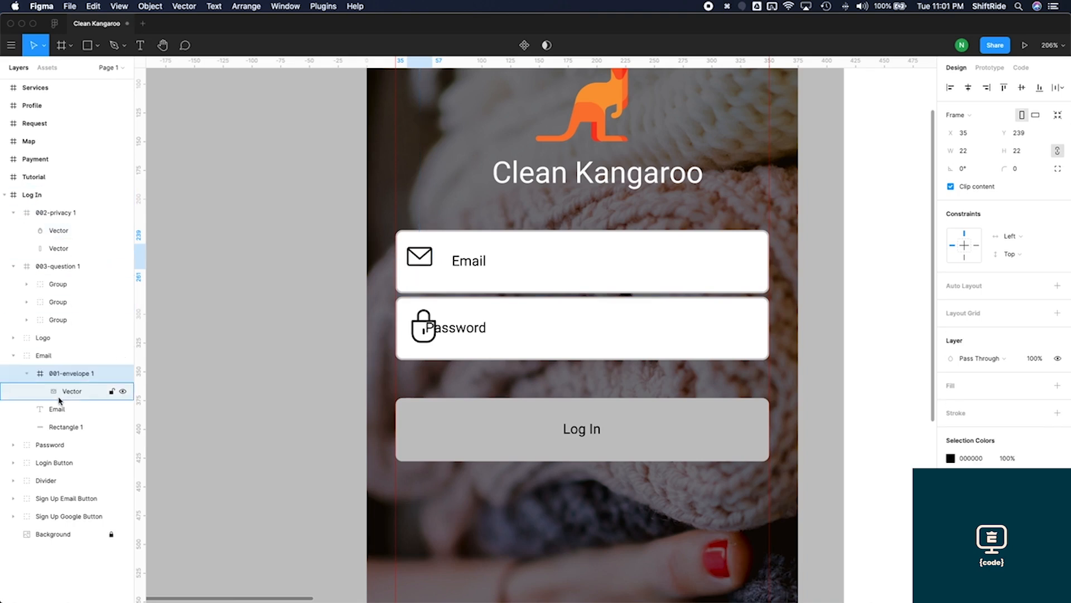
pyautogui.keyDown('shift'); pyautogui.click(469, 267); pyautogui.keyUp('shift')
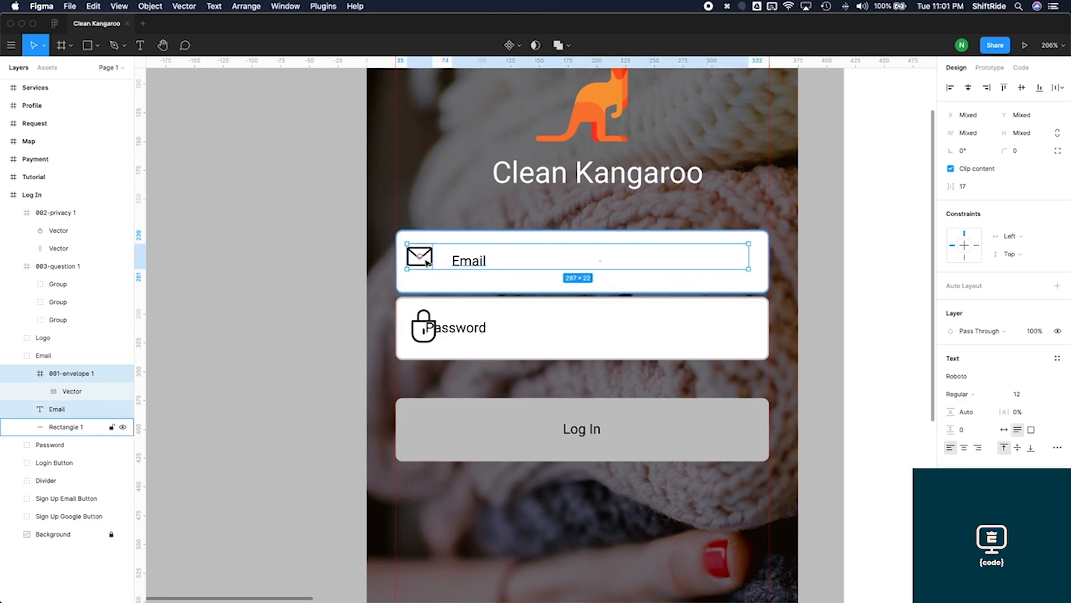
pyautogui.keyDown('shift'); pyautogui.click(745, 284); pyautogui.keyUp('shift')
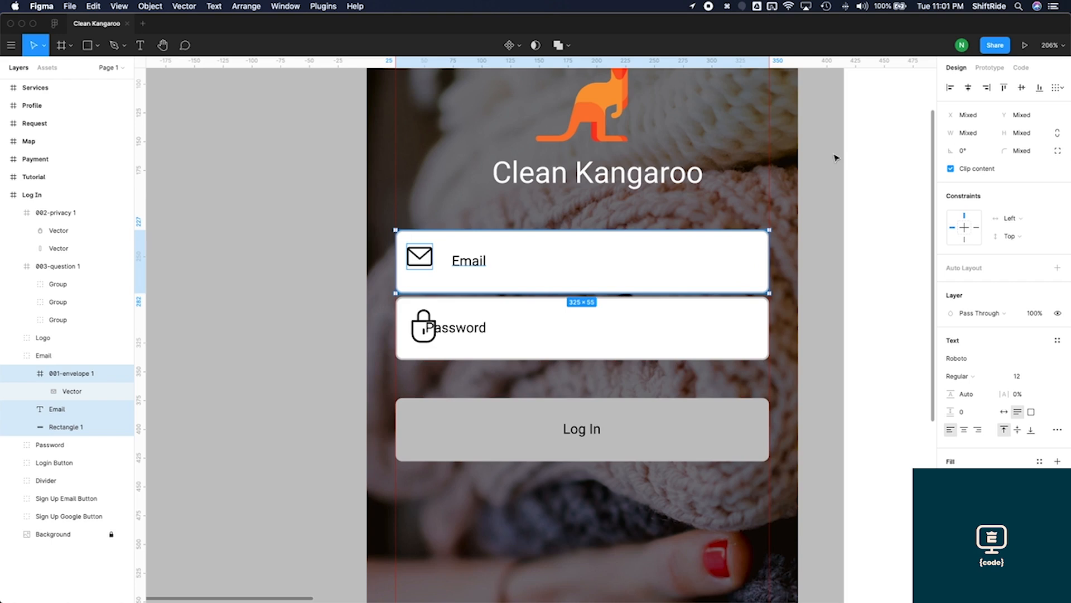
pyautogui.click(1022, 88)
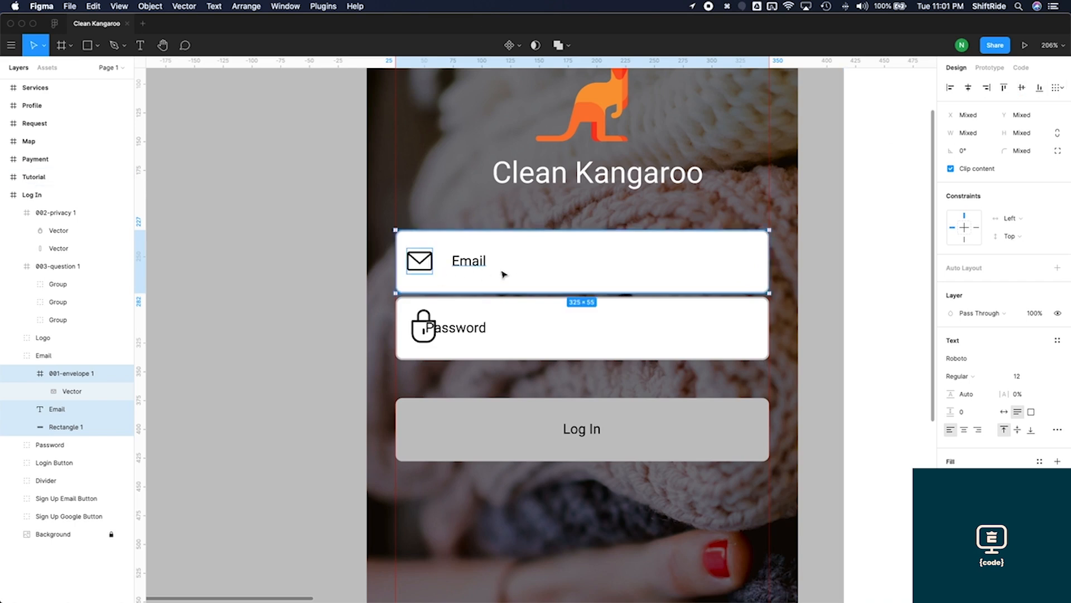
# Set the Email label's font size to 14 and its fill colour to grey A4A4A4
pyautogui.click(473, 261)
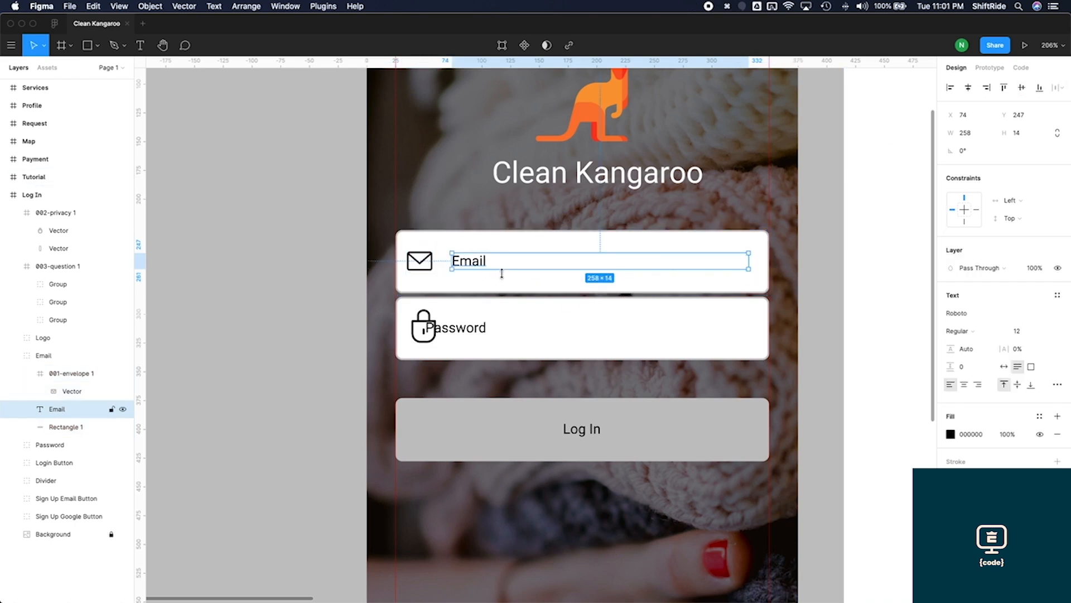
pyautogui.click(1019, 334)
pyautogui.write('14')
pyautogui.press('Return')
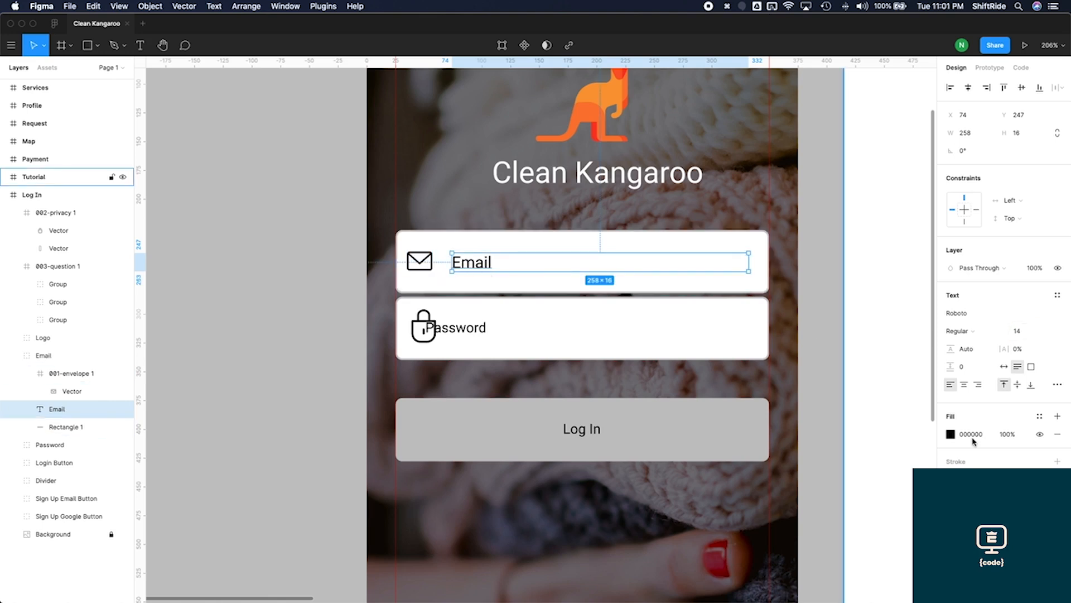
pyautogui.click(952, 433)
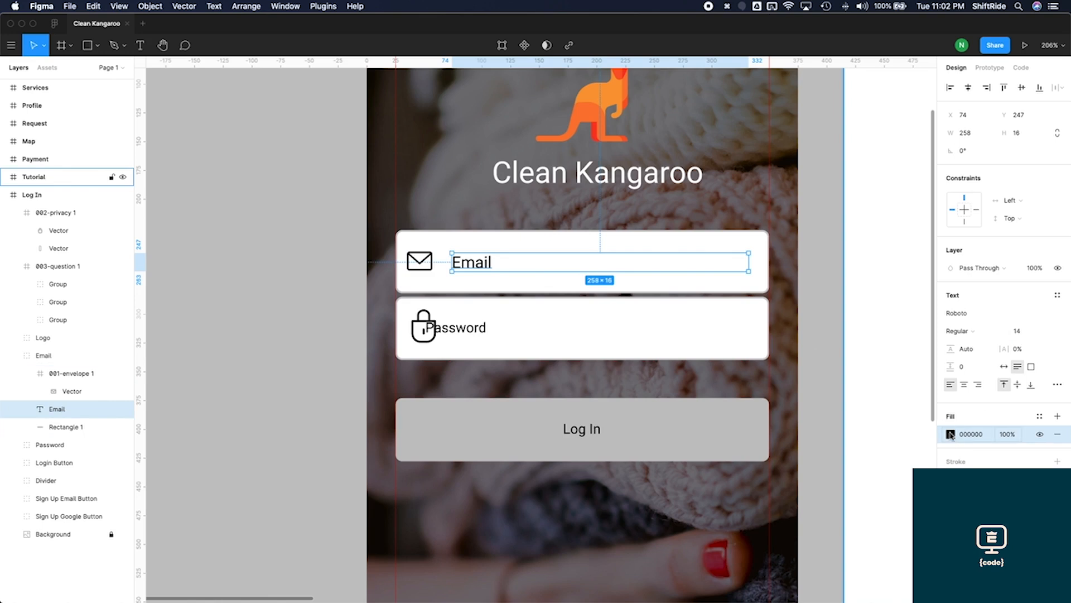
pyautogui.click(951, 435)
pyautogui.moveTo(810, 361); pyautogui.dragTo(772, 376)
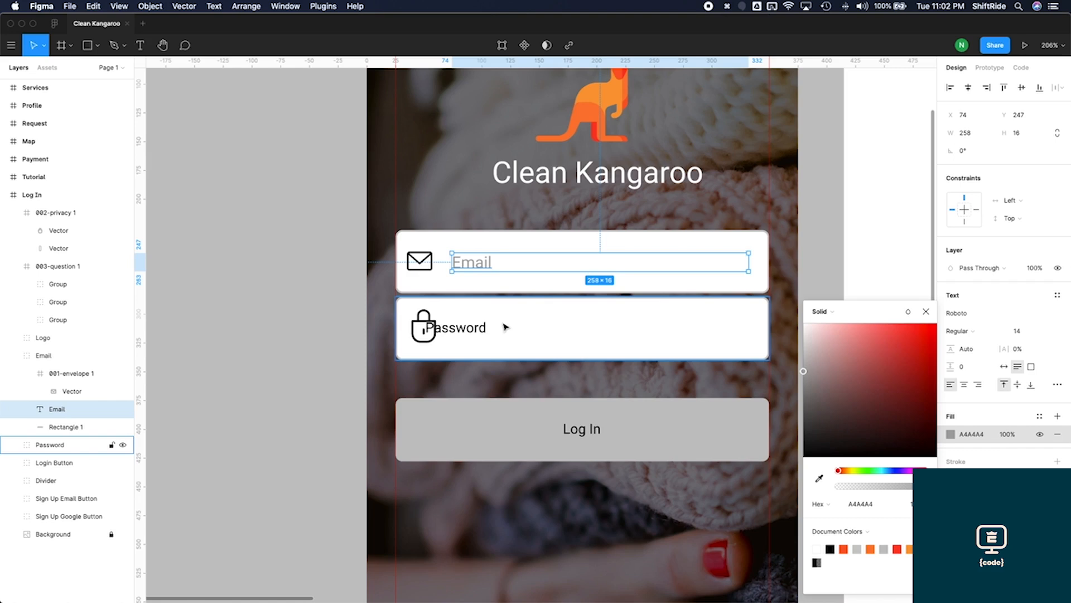
# Nudge the envelope icon inside the Email field 5 px to the right, to X 40
pyautogui.click(429, 263)
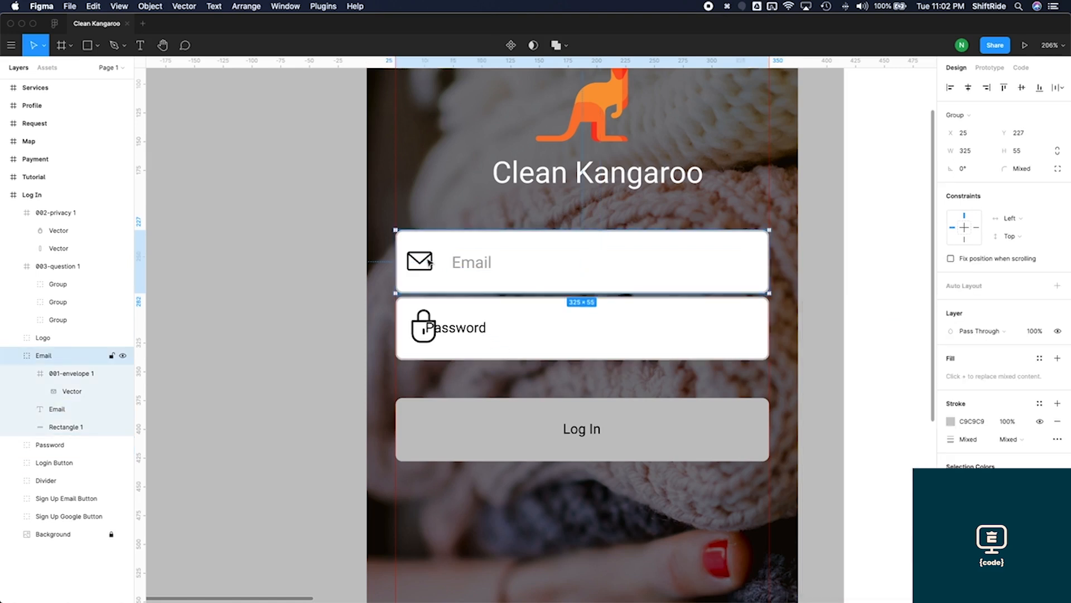
pyautogui.doubleClick(429, 262)
pyautogui.press('alt')
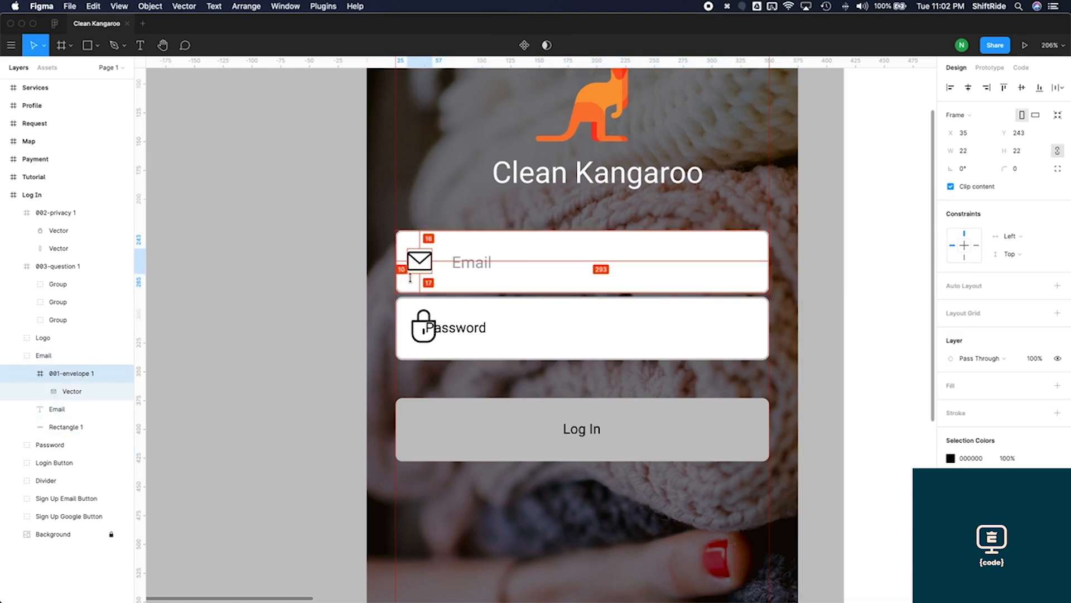
pyautogui.press('Right')
pyautogui.press('Right')
pyautogui.press('Right')
pyautogui.press('Right')
pyautogui.press('Right')
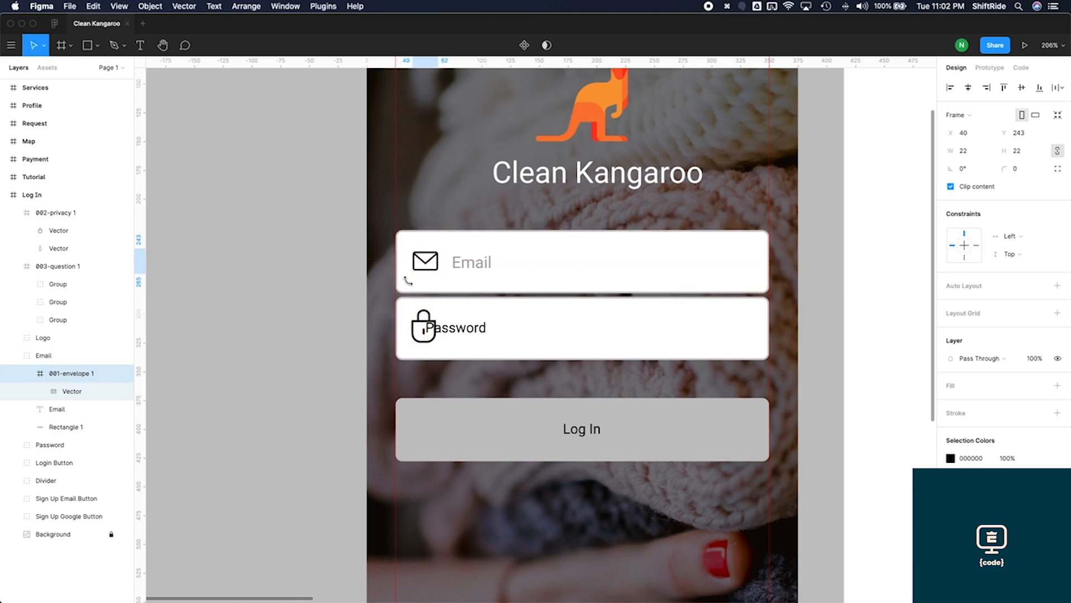
# Adjust the Email label's horizontal spacing from the envelope icon, placing the label at X 72
pyautogui.click(485, 267)
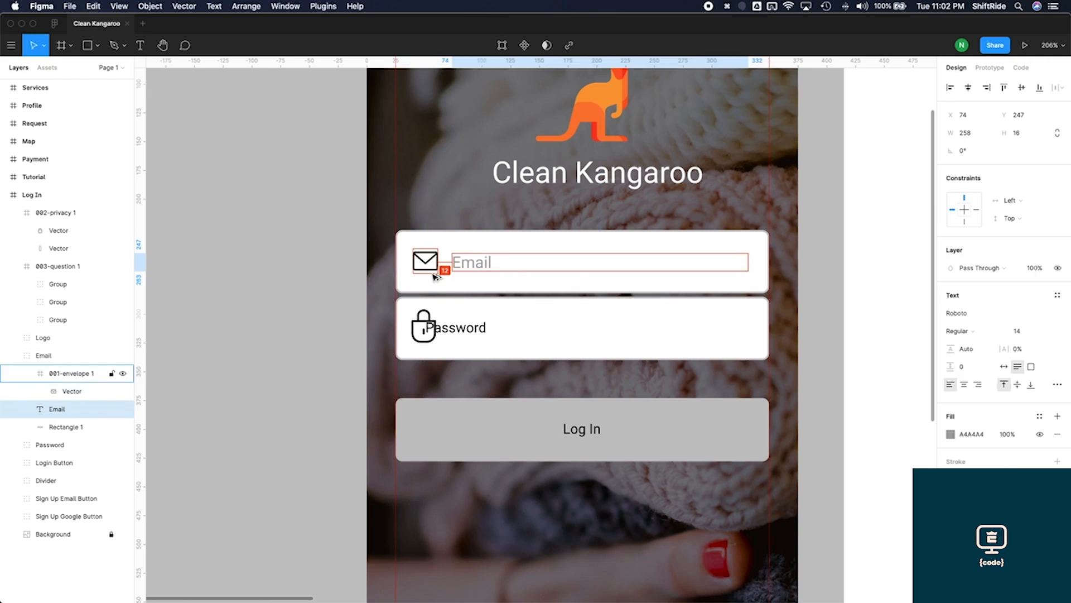
pyautogui.press('Right')
pyautogui.press('Right')
pyautogui.press('Right')
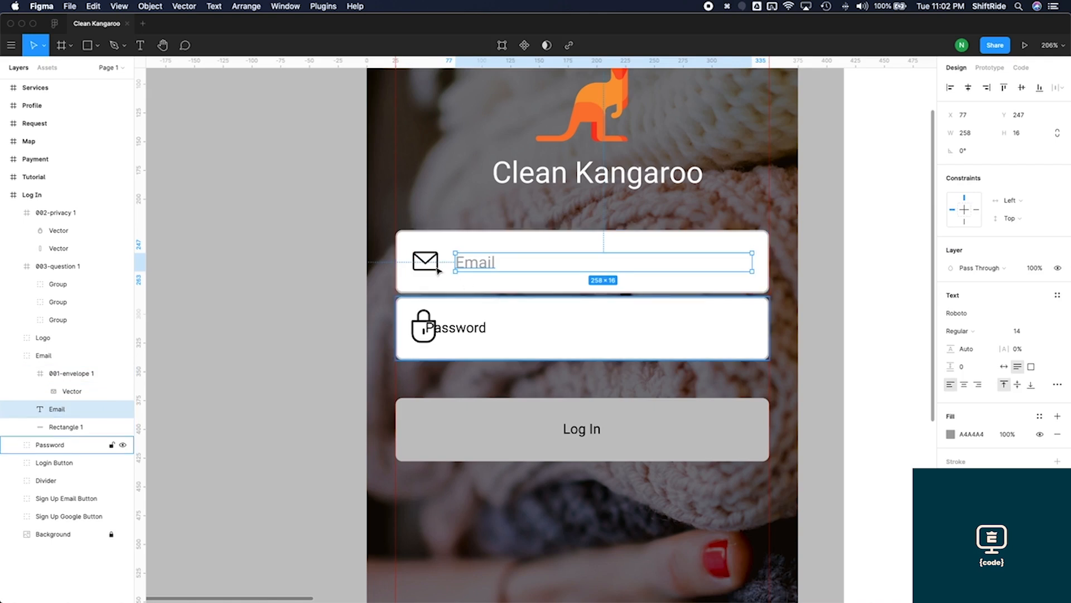
pyautogui.click(345, 288)
pyautogui.doubleClick(455, 263)
pyautogui.press('Left')
pyautogui.press('Left')
pyautogui.press('Left')
pyautogui.press('Left')
pyautogui.press('Left')
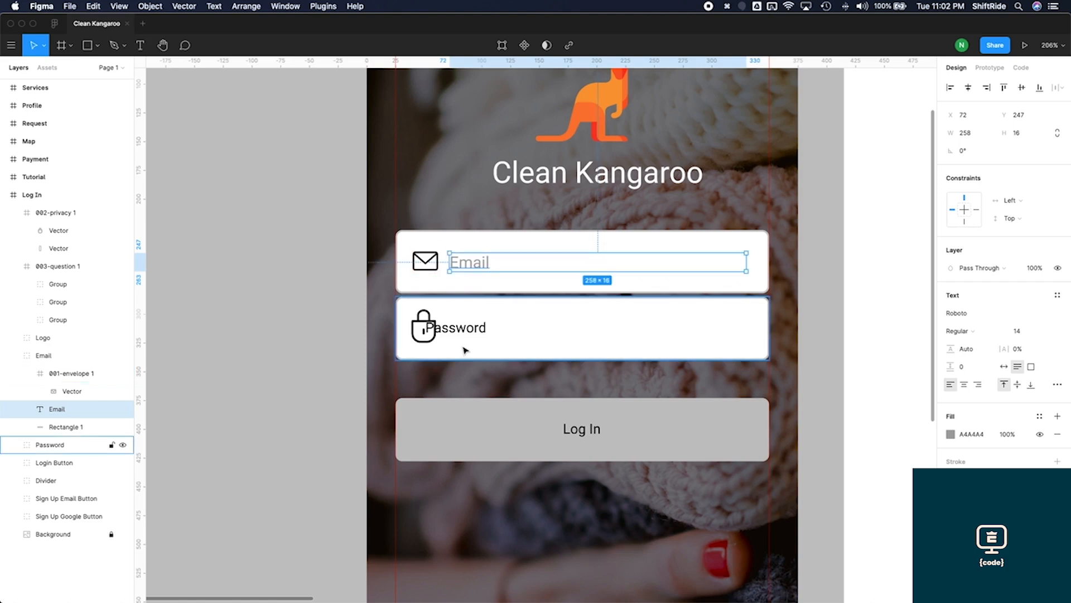
# Move the lock icon's layer into the Password group, above the Password label
pyautogui.click(432, 341)
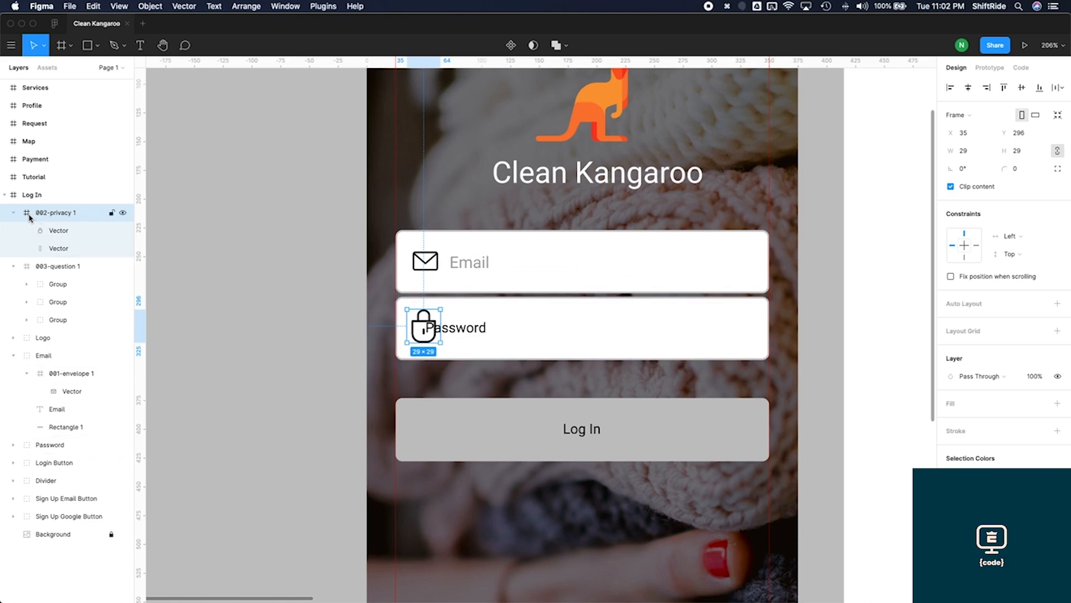
pyautogui.moveTo(64, 451); pyautogui.dragTo(63, 453)
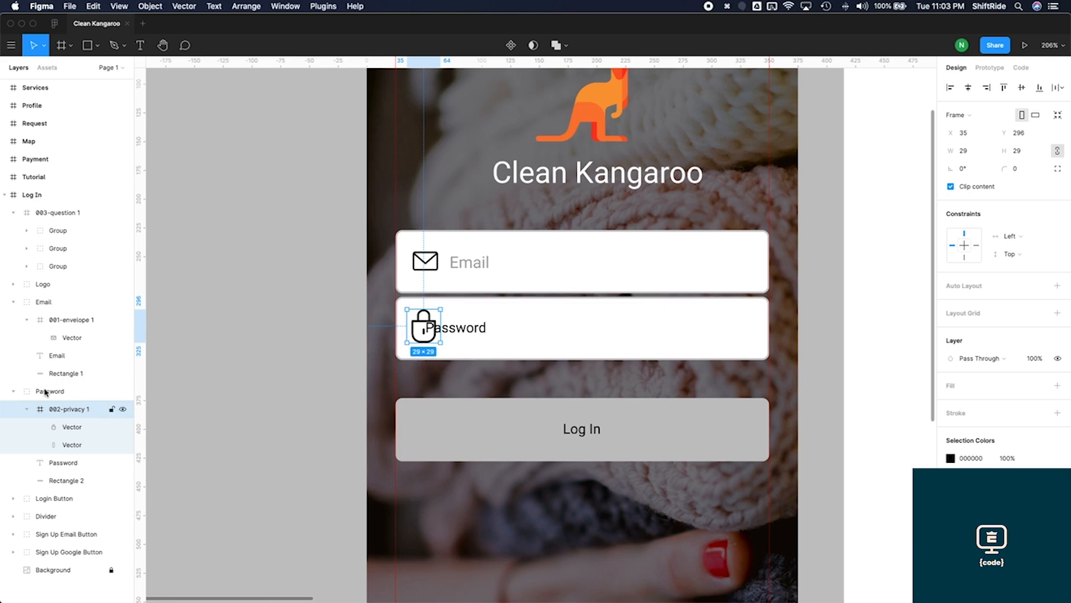
pyautogui.click(45, 321)
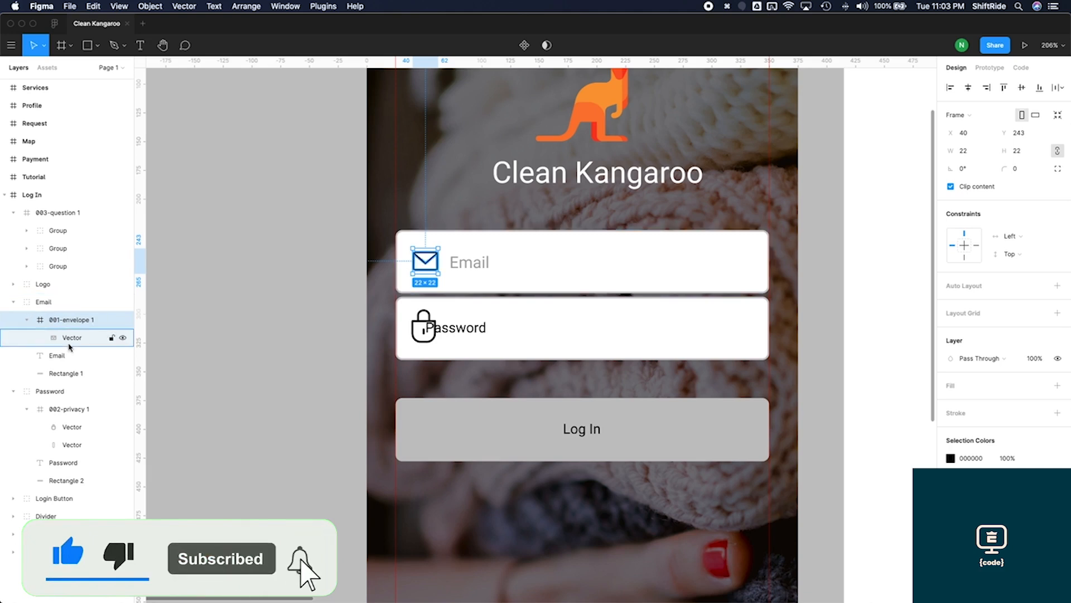
pyautogui.click(50, 390)
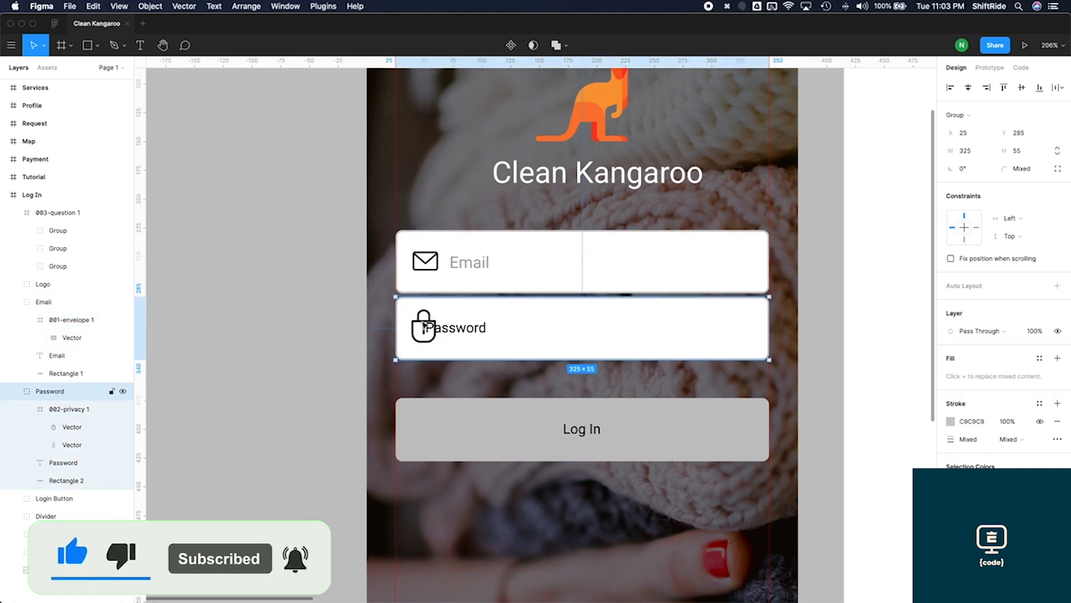
# Set the lock icon's size to 22 × 22
pyautogui.doubleClick(421, 324)
pyautogui.click(963, 151)
pyautogui.write('25')
pyautogui.press('Return')
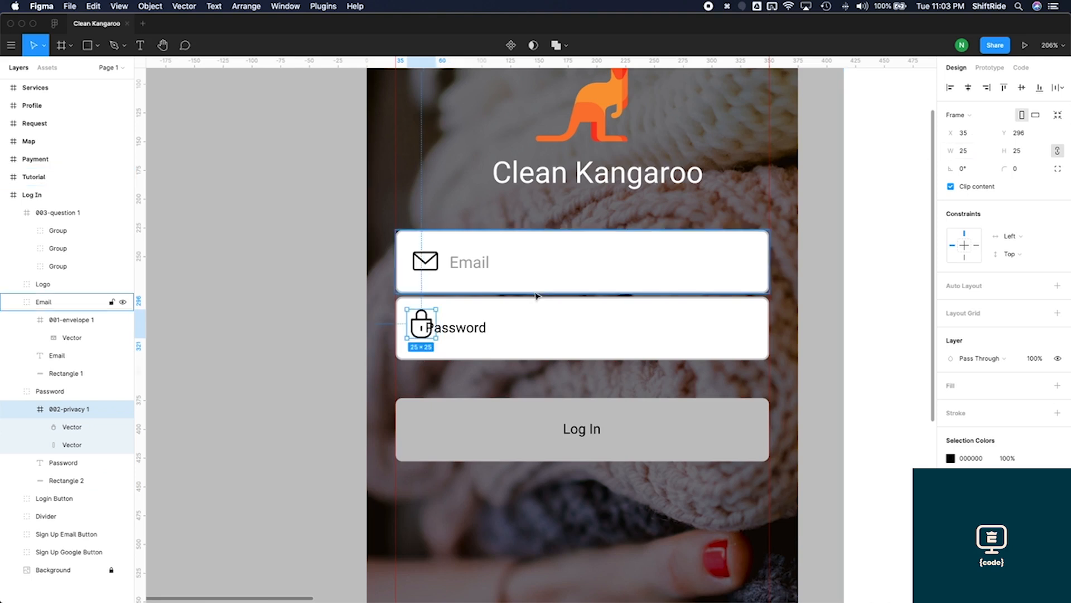
pyautogui.click(970, 152)
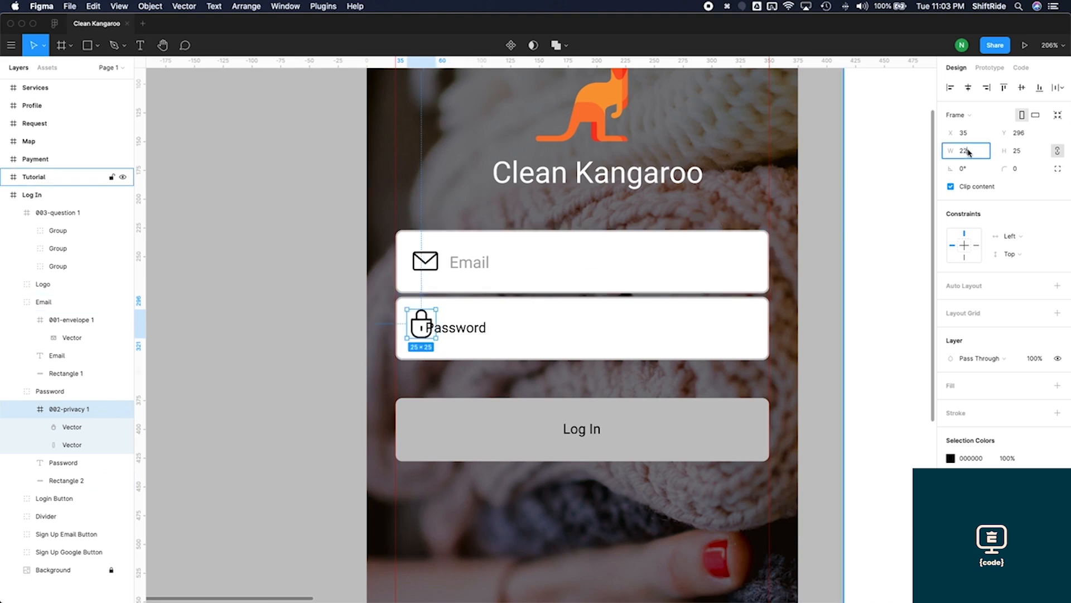
pyautogui.write('22')
pyautogui.press('Return')
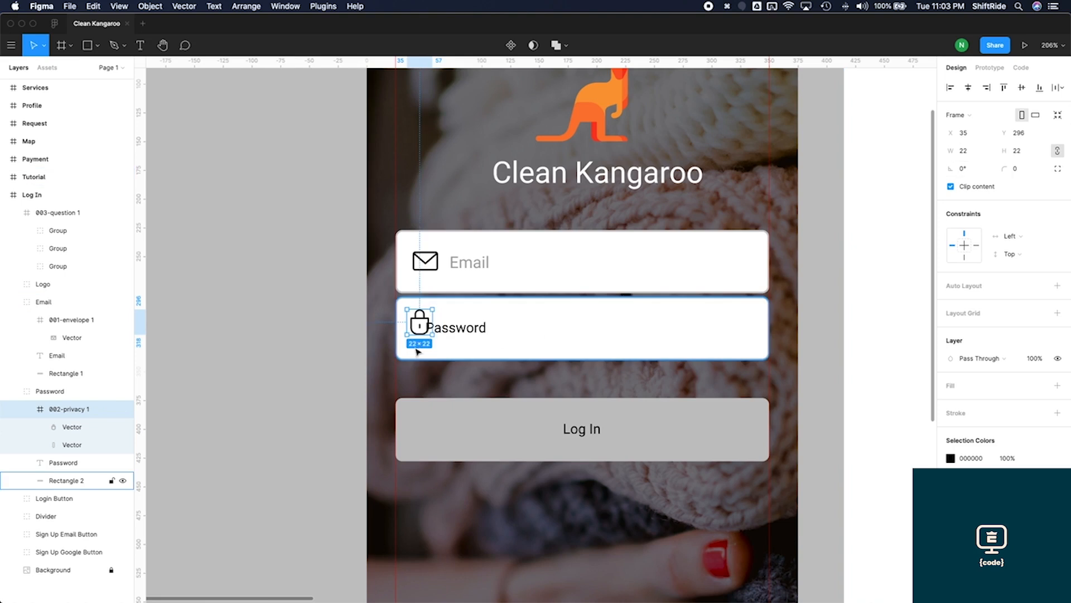
# Vertically centre the lock, Password label and field rectangle, and move the label right to X 72
pyautogui.keyDown('shift'); pyautogui.click(459, 331); pyautogui.keyUp('shift')
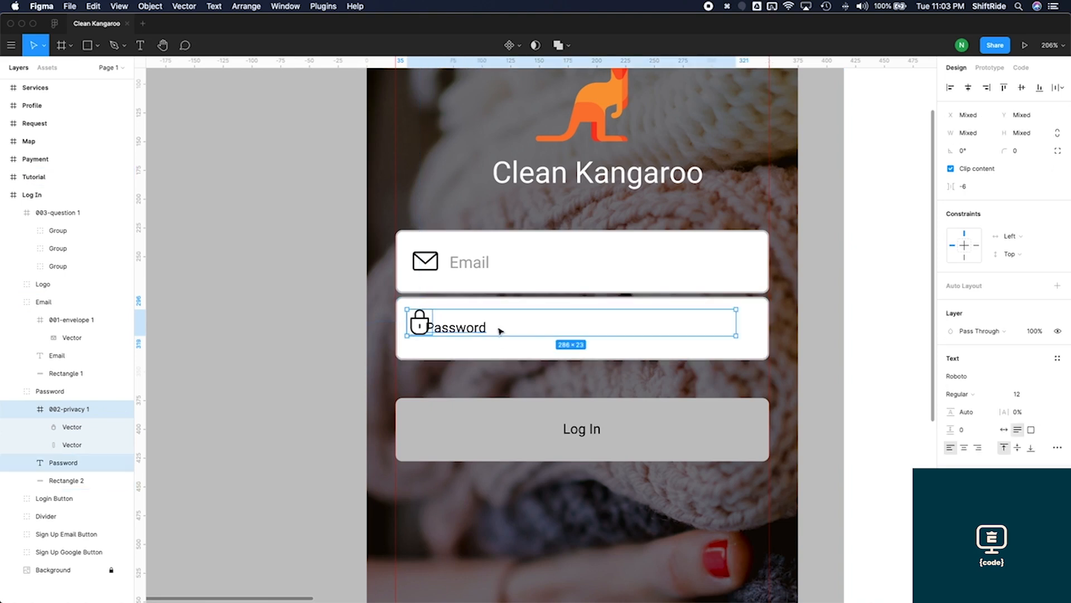
pyautogui.keyDown('shift'); pyautogui.click(756, 345); pyautogui.keyUp('shift')
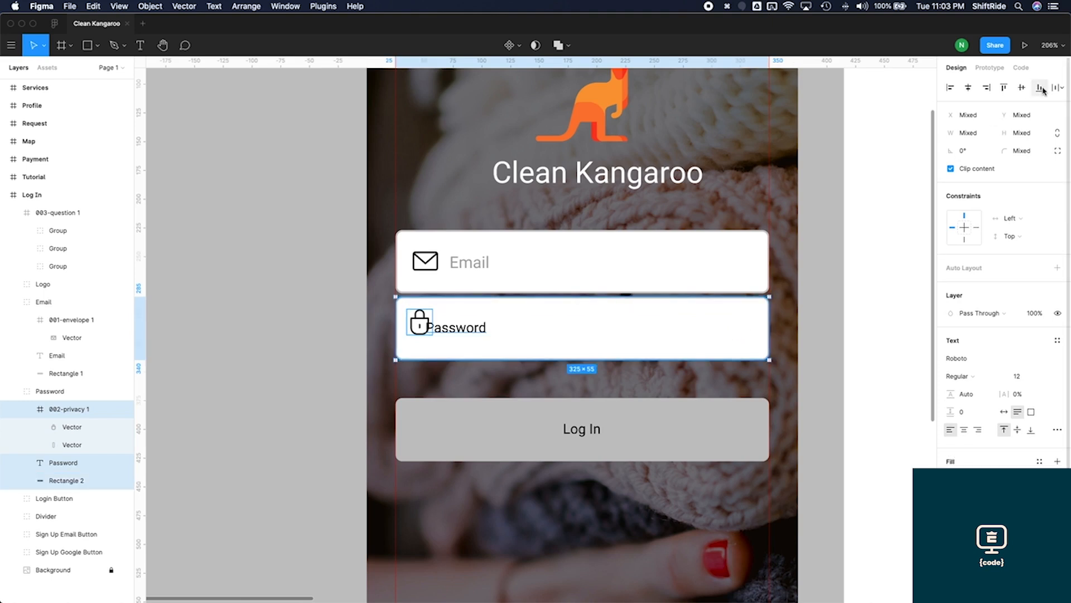
pyautogui.click(1023, 89)
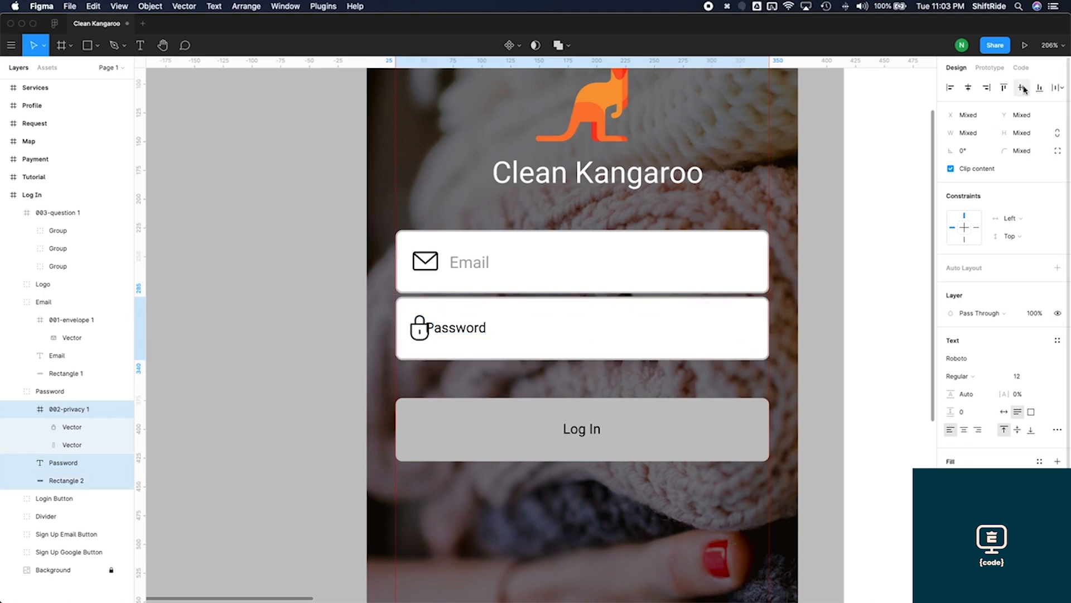
pyautogui.click(486, 332)
pyautogui.moveTo(486, 332)
pyautogui.mouseDown()
pyautogui.moveTo(497, 330)
pyautogui.moveTo(479, 334)
pyautogui.mouseUp()
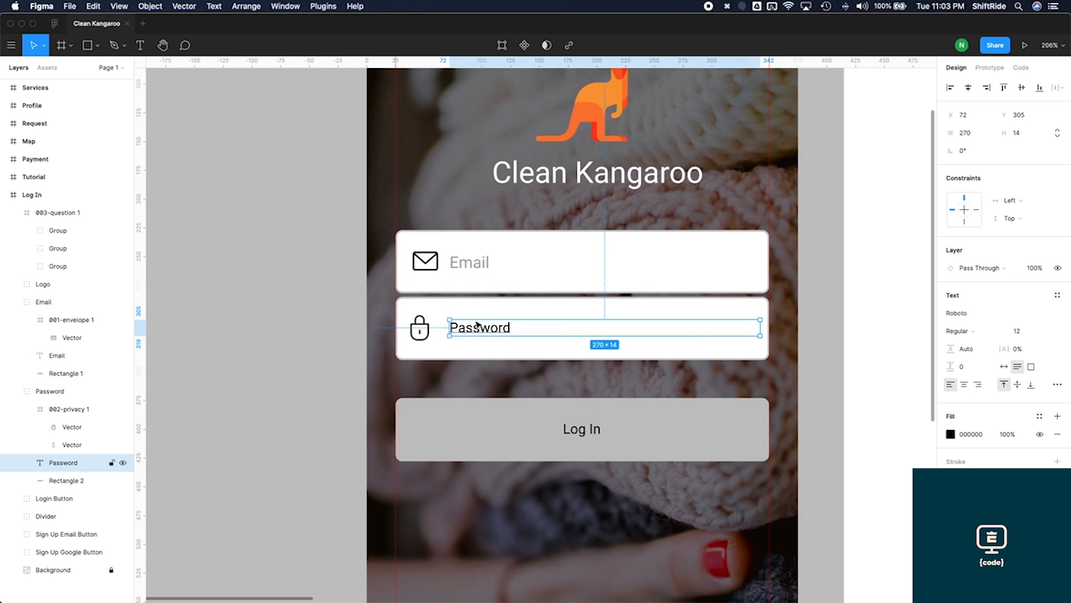
# Recolour the Password label to A4A4A4 and move the lock icon to X 40, in line with the envelope
pyautogui.click(962, 435)
pyautogui.write('A')
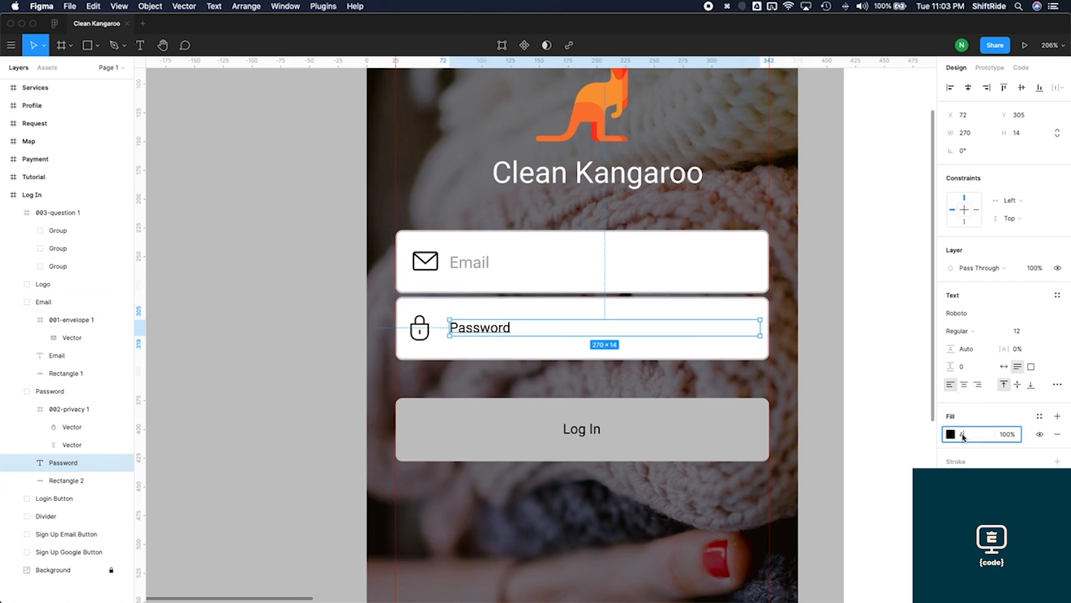
pyautogui.write('4A4A4')
pyautogui.press('Return')
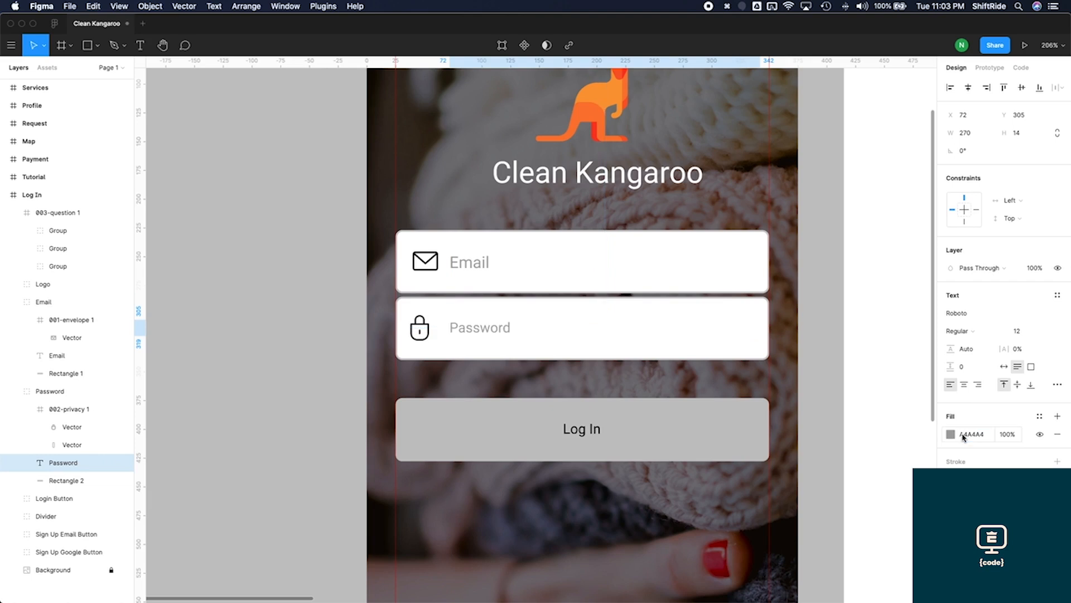
pyautogui.click(421, 330)
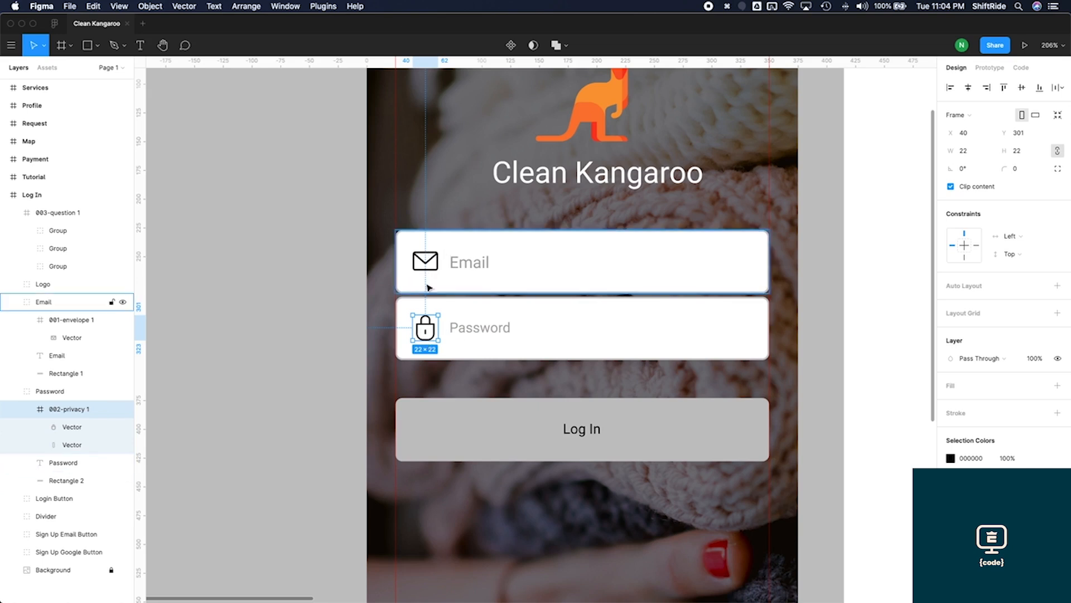
# Set the Password label's font size to 14 and vertically centre the label in its field rectangle
pyautogui.click(464, 327)
pyautogui.scroll(-1, 549, 323)
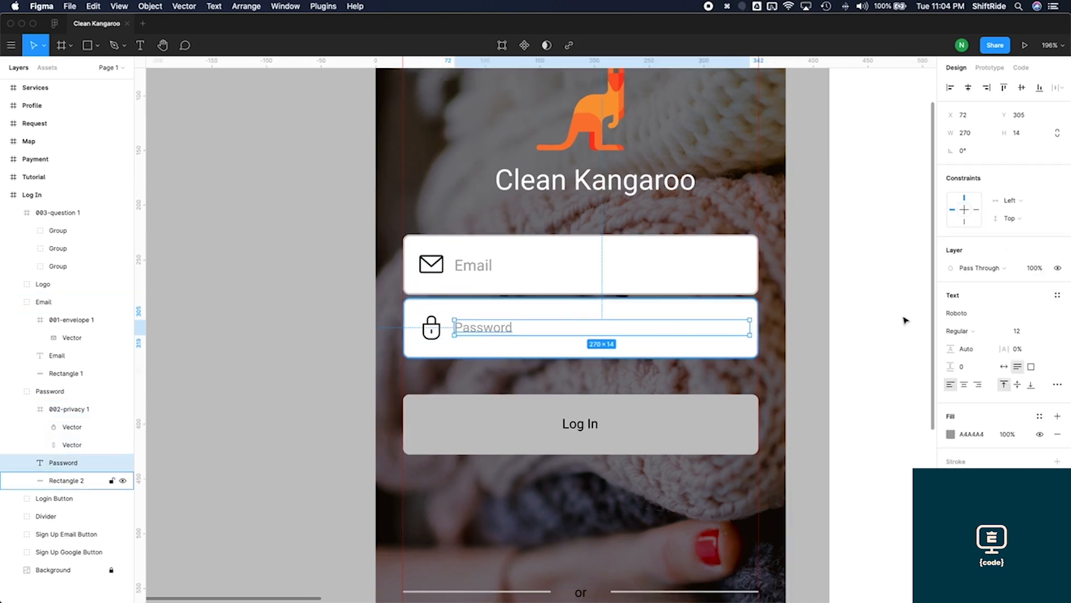
pyautogui.click(1017, 332)
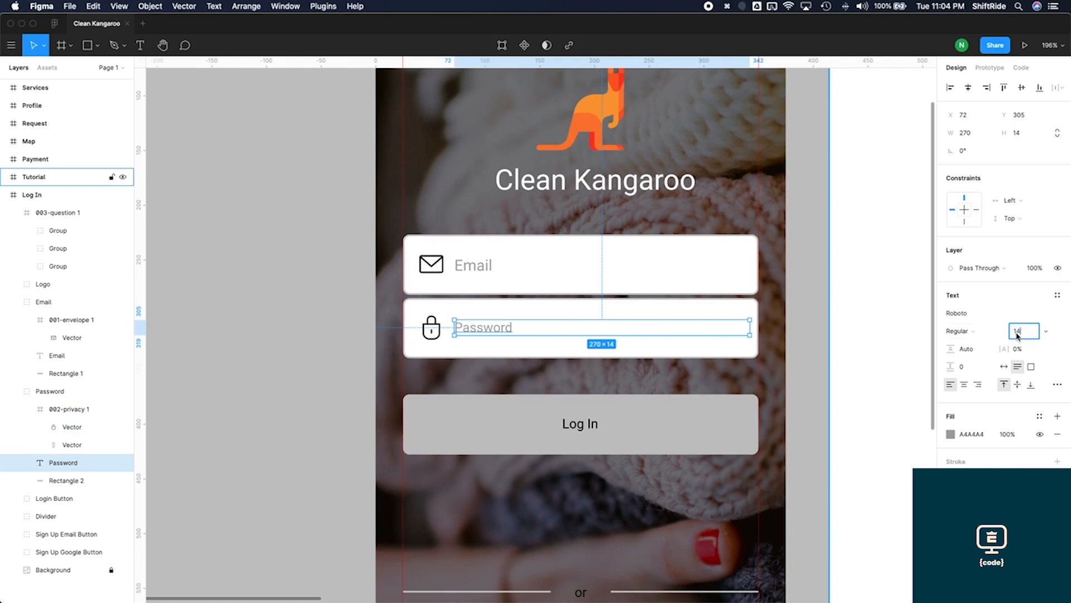
pyautogui.press('Return')
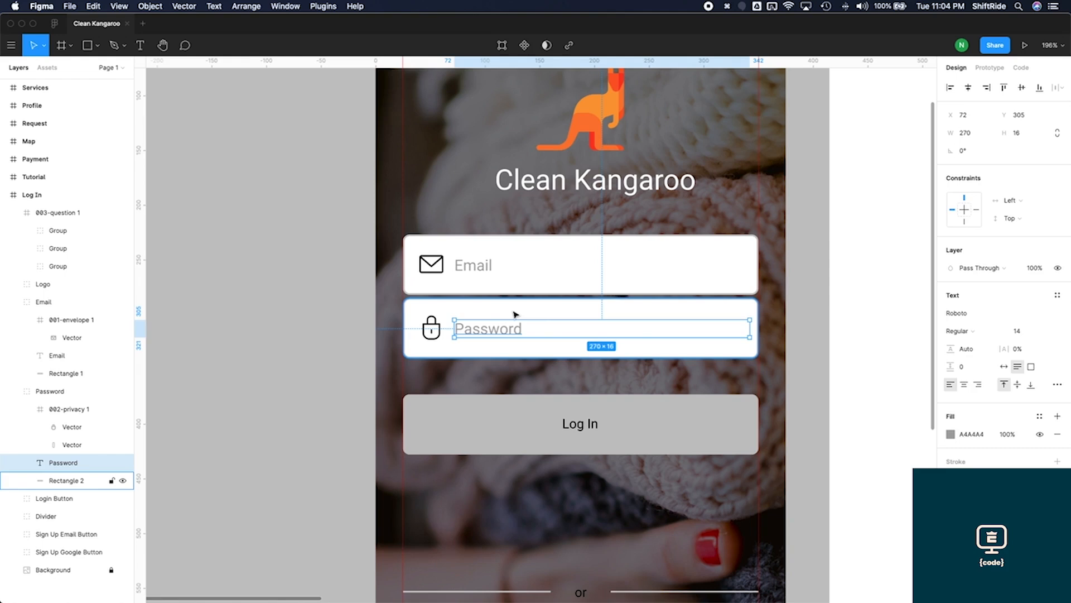
pyautogui.keyDown('shift'); pyautogui.click(513, 314); pyautogui.keyUp('shift')
pyautogui.click(1023, 88)
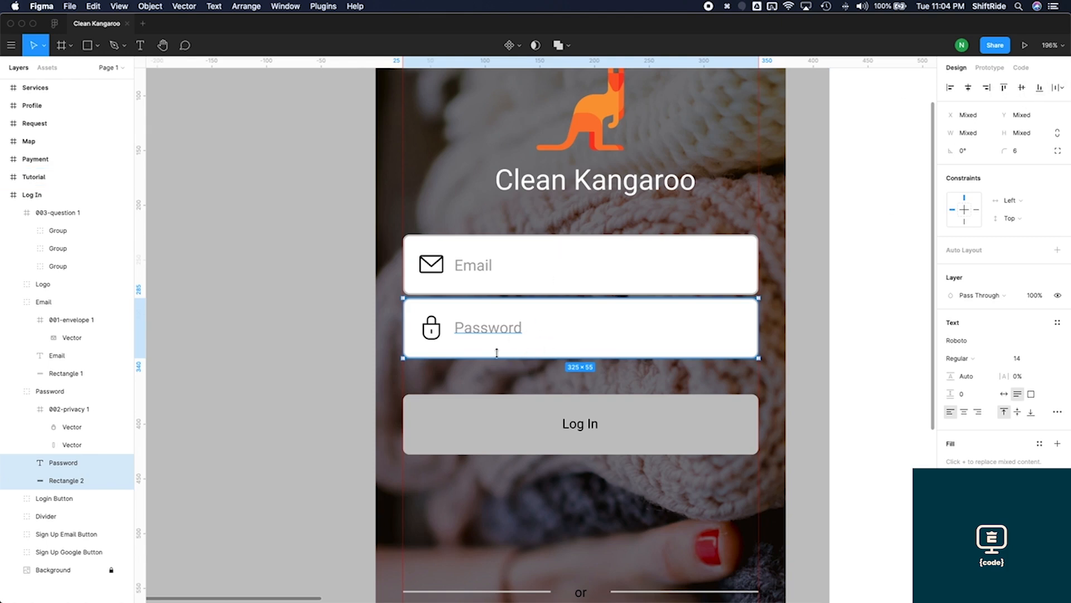
pyautogui.scroll(-2, 608, 380)
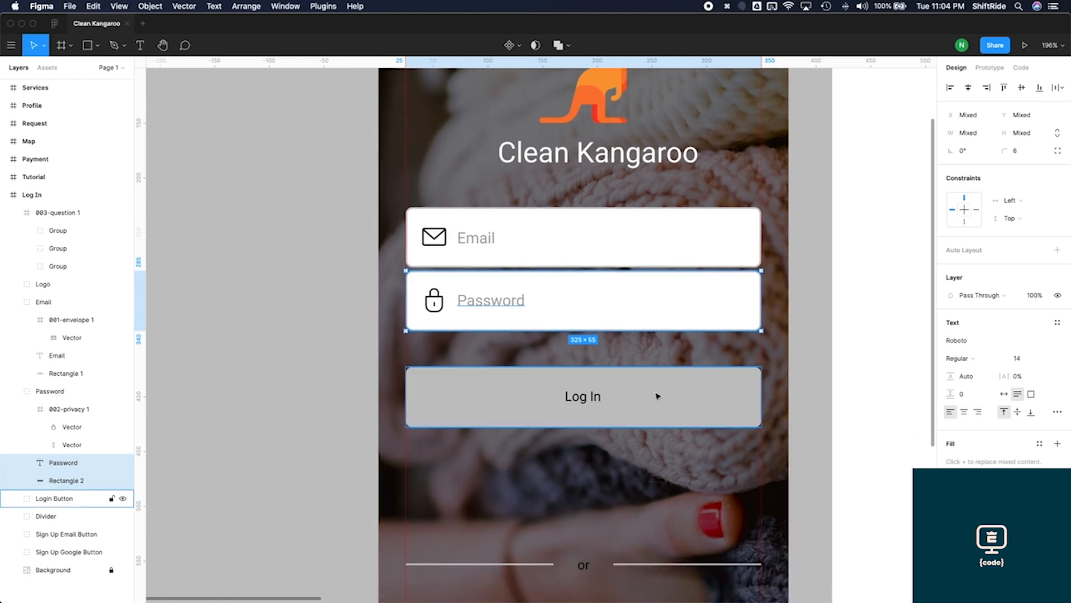
# Set the font size of the Log In button's label to 14
pyautogui.click(734, 393)
pyautogui.doubleClick(731, 394)
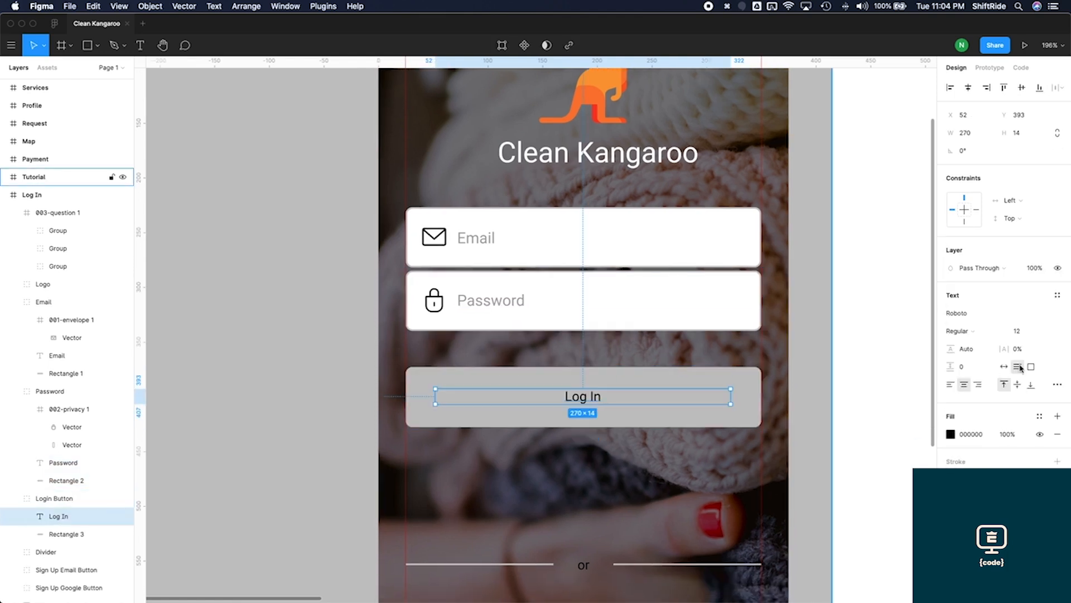
pyautogui.click(1017, 331)
pyautogui.write('14')
pyautogui.press('Return')
# Change the divider's "or" text to uppercase and recolour it to FFFFFF
pyautogui.scroll(-5, 604, 352)
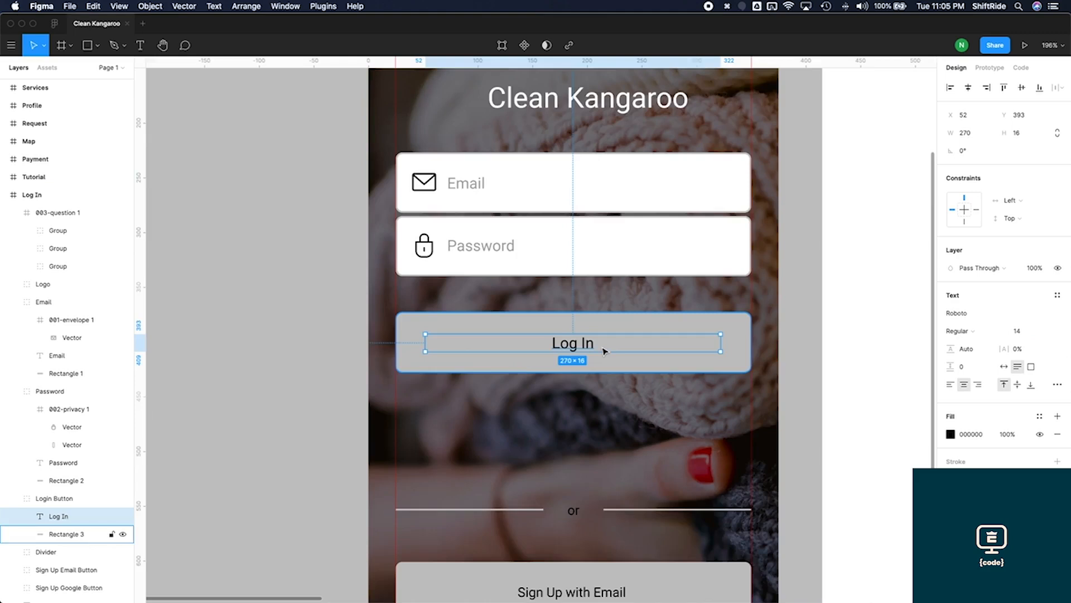
pyautogui.scroll(-3, 604, 352)
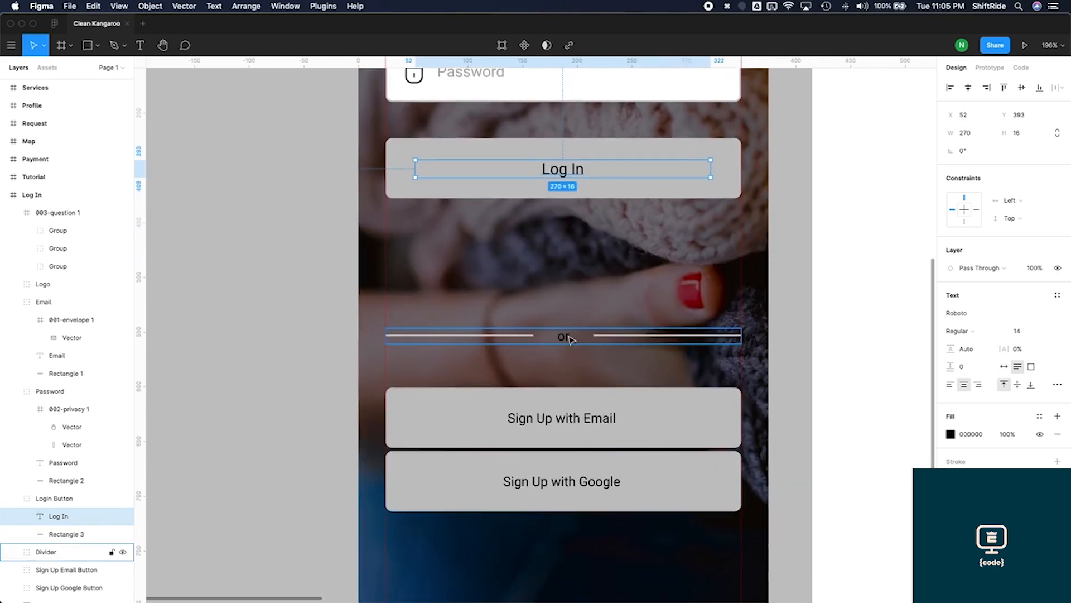
pyautogui.click(568, 343)
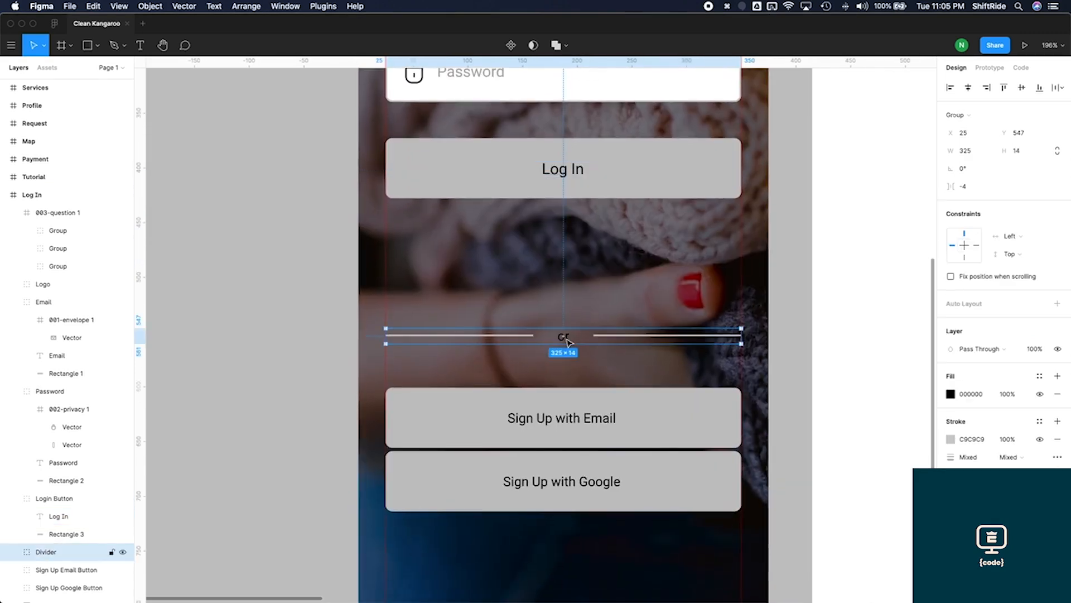
pyautogui.doubleClick(567, 339)
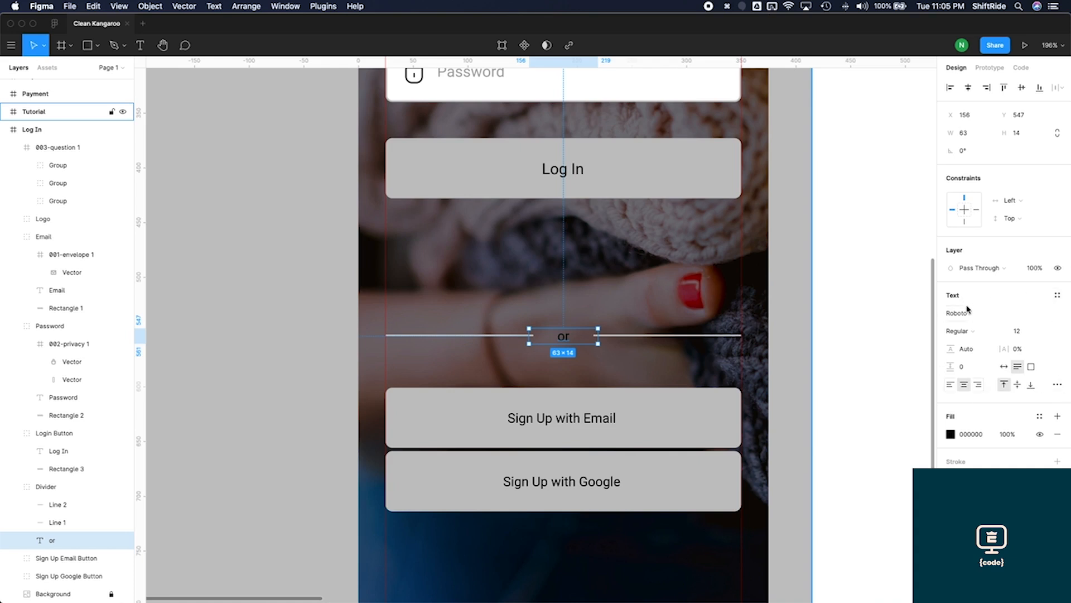
pyautogui.click(1058, 384)
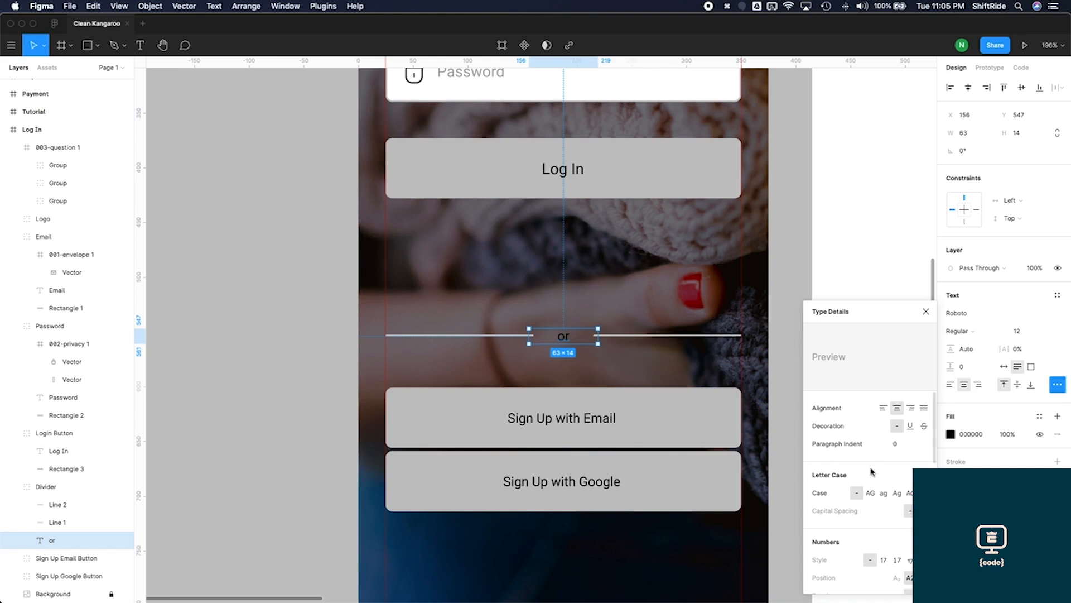
pyautogui.scroll(-2, 874, 447)
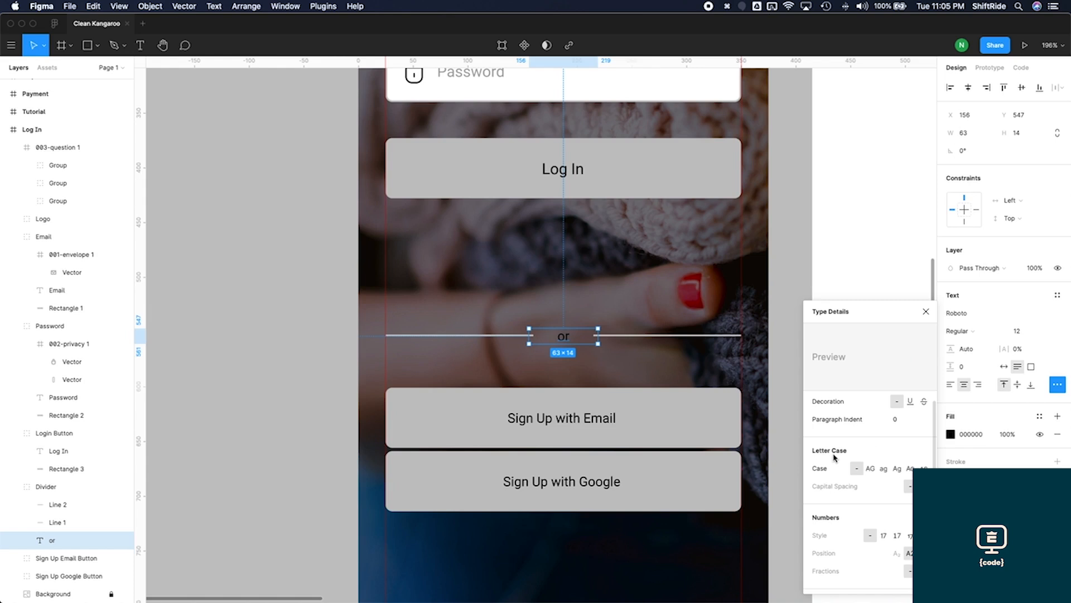
pyautogui.click(871, 470)
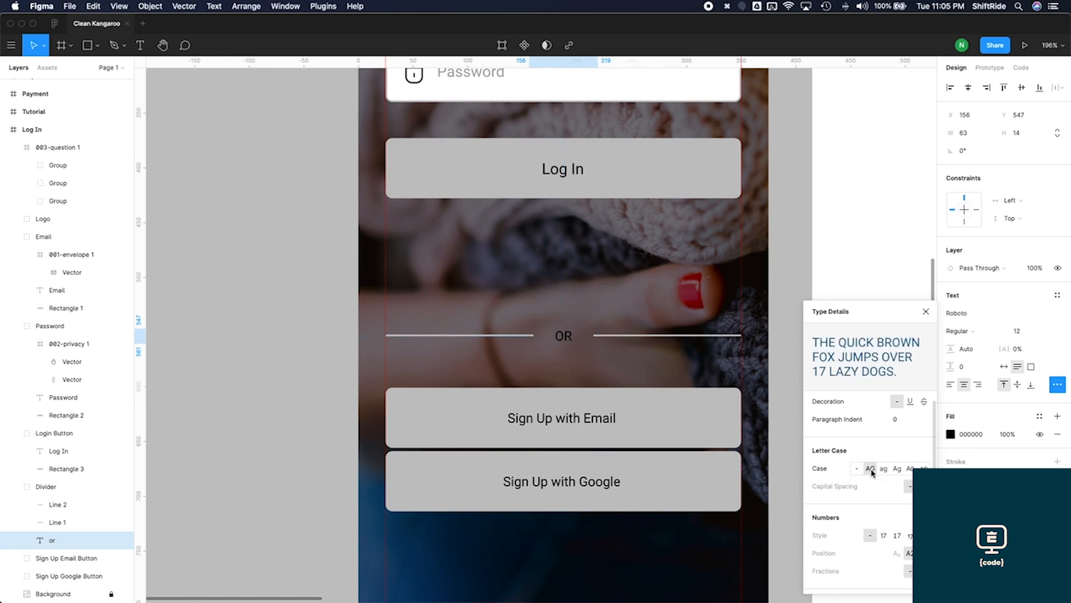
pyautogui.click(953, 436)
pyautogui.moveTo(809, 329); pyautogui.dragTo(791, 311)
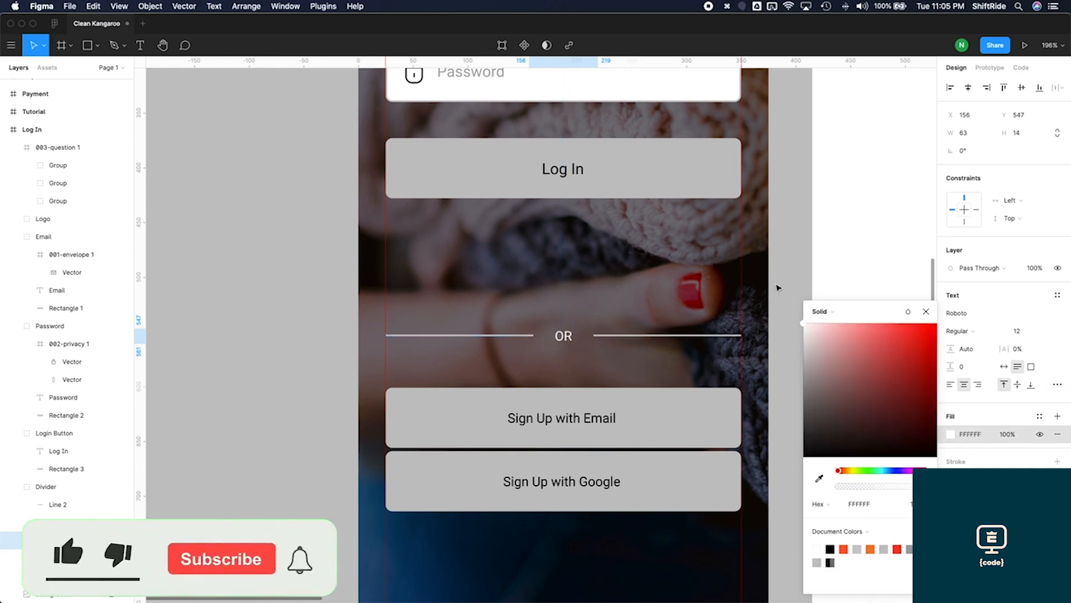
# Set the stroke opacity of both divider lines beside the OR text to 30%
pyautogui.click(668, 337)
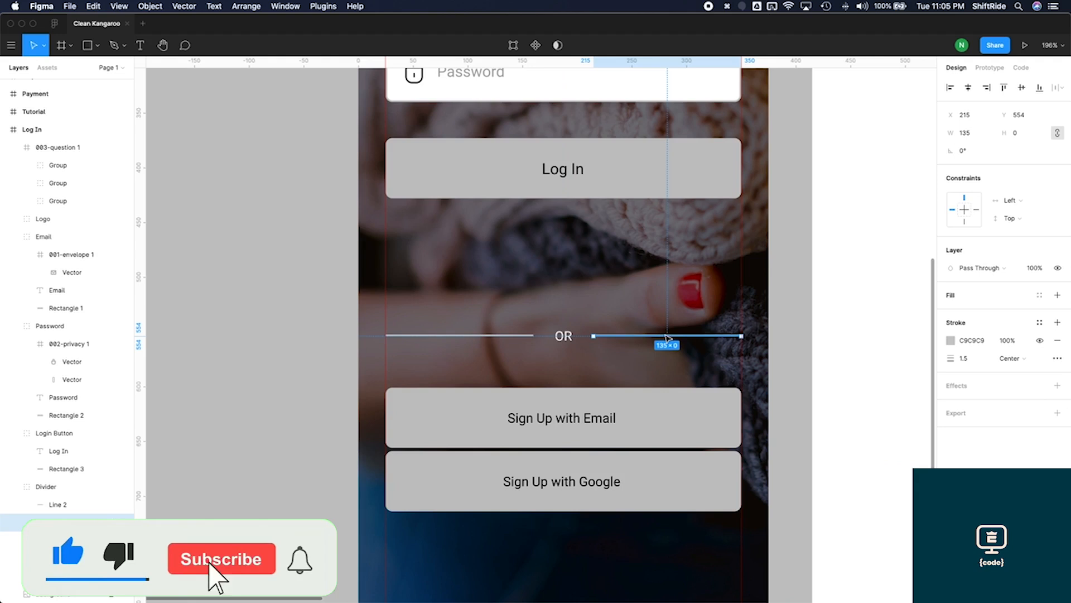
pyautogui.keyDown('shift'); pyautogui.click(528, 336); pyautogui.keyUp('shift')
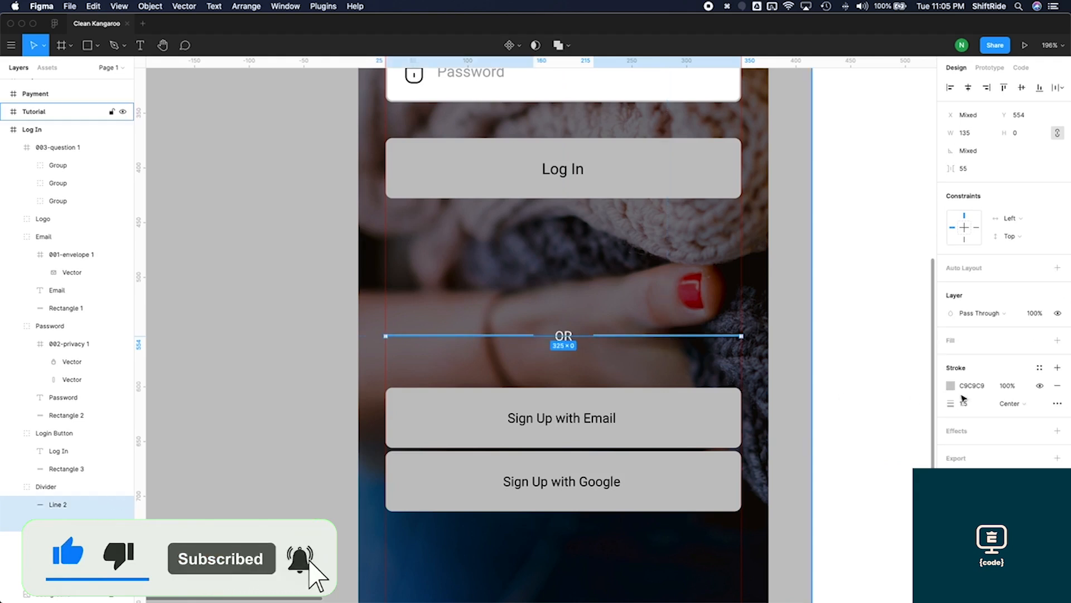
pyautogui.click(1005, 385)
pyautogui.write('50')
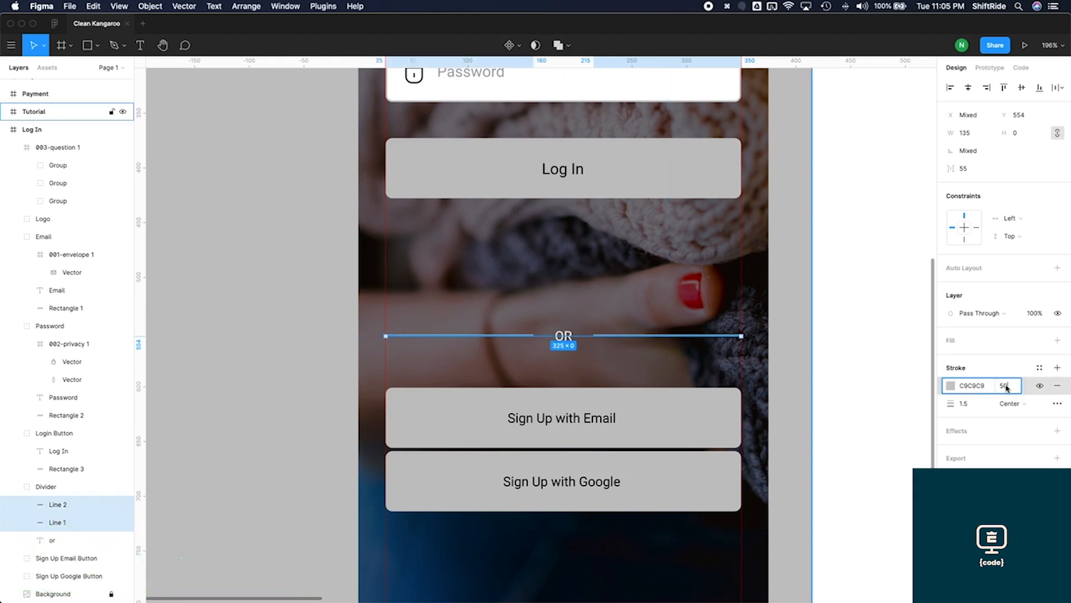
pyautogui.press('Return')
pyautogui.click(1005, 385)
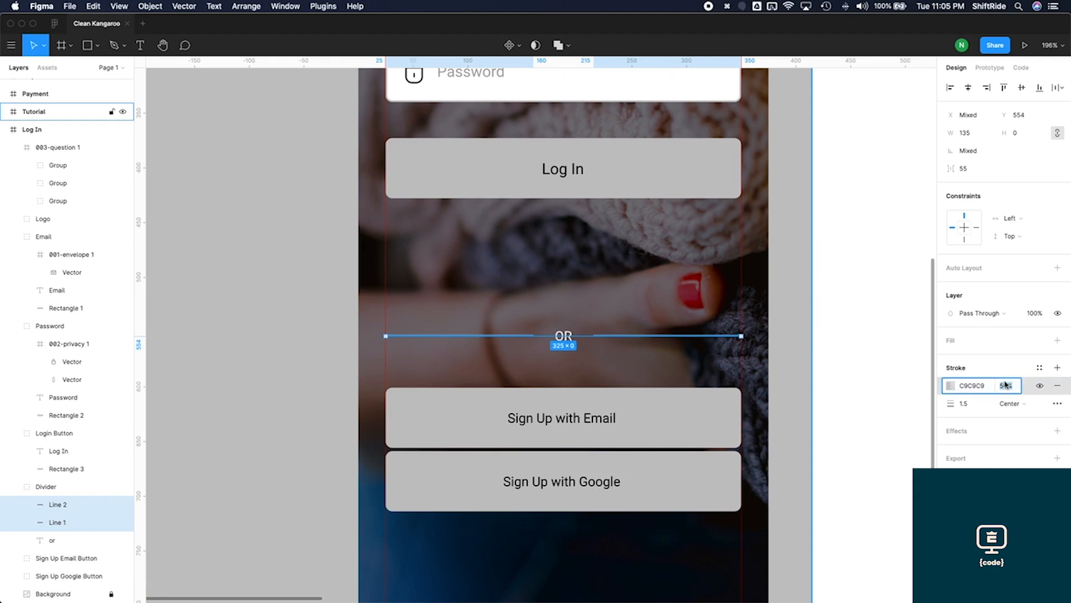
pyautogui.write('30')
pyautogui.press('Return')
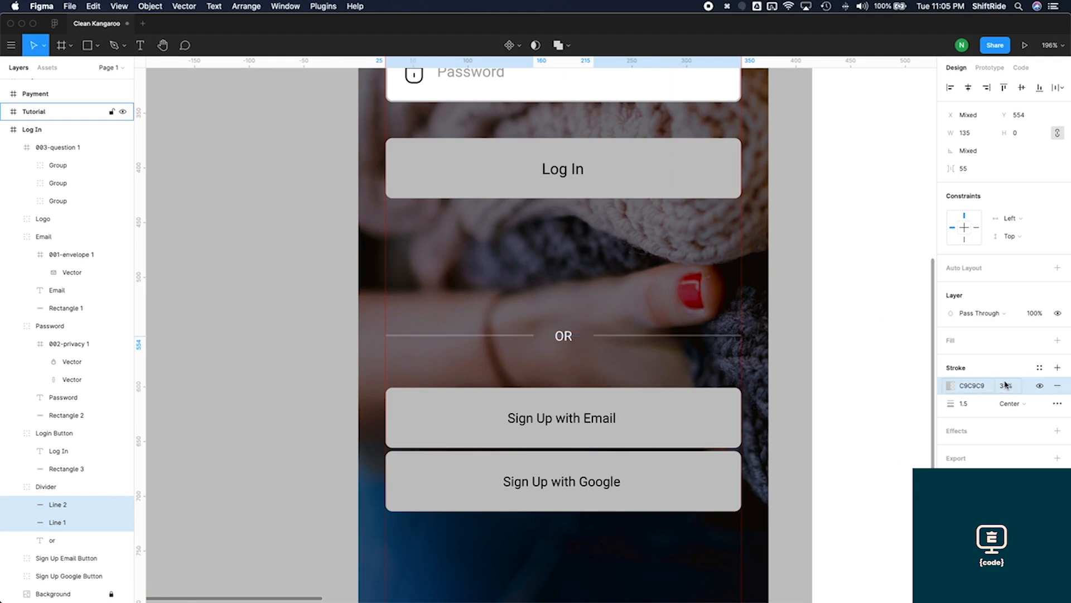
pyautogui.click(647, 353)
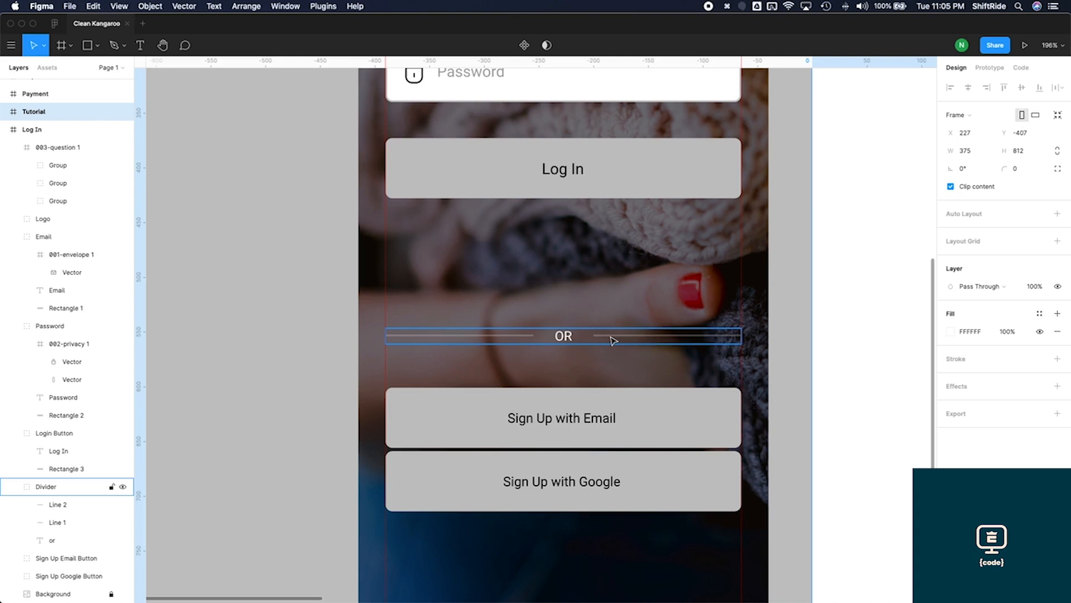
# Set the font size of the divider's OR text to 14
pyautogui.click(568, 336)
pyautogui.click(568, 336)
pyautogui.click(1018, 332)
pyautogui.write('14')
pyautogui.press('Return')
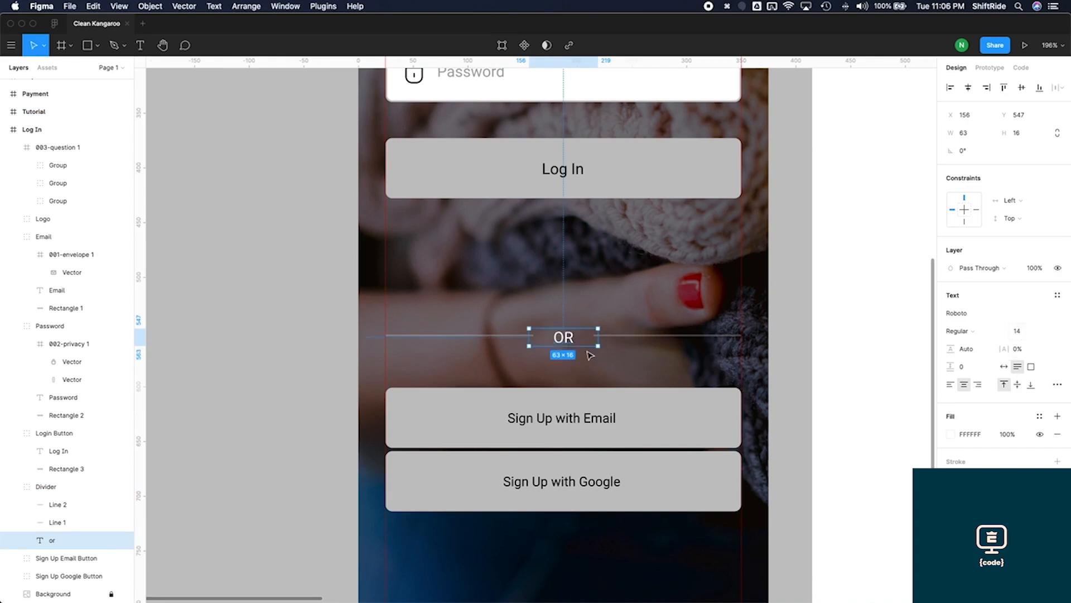
# Vertically centre the OR text and the two divider lines with each other
pyautogui.keyDown('shift'); pyautogui.click(614, 336); pyautogui.keyUp('shift')
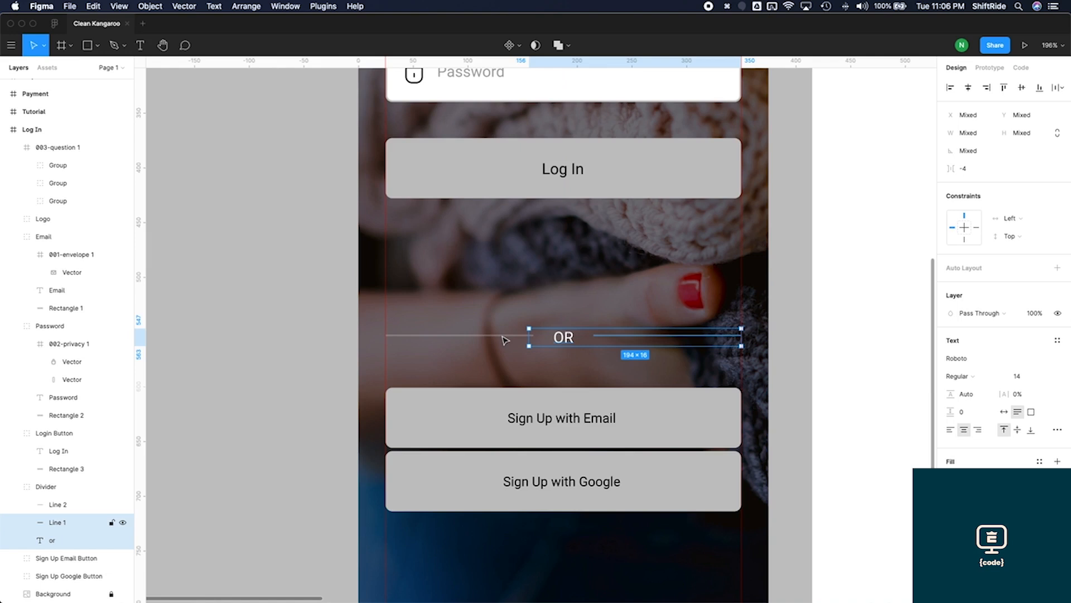
pyautogui.keyDown('shift'); pyautogui.click(505, 336); pyautogui.keyUp('shift')
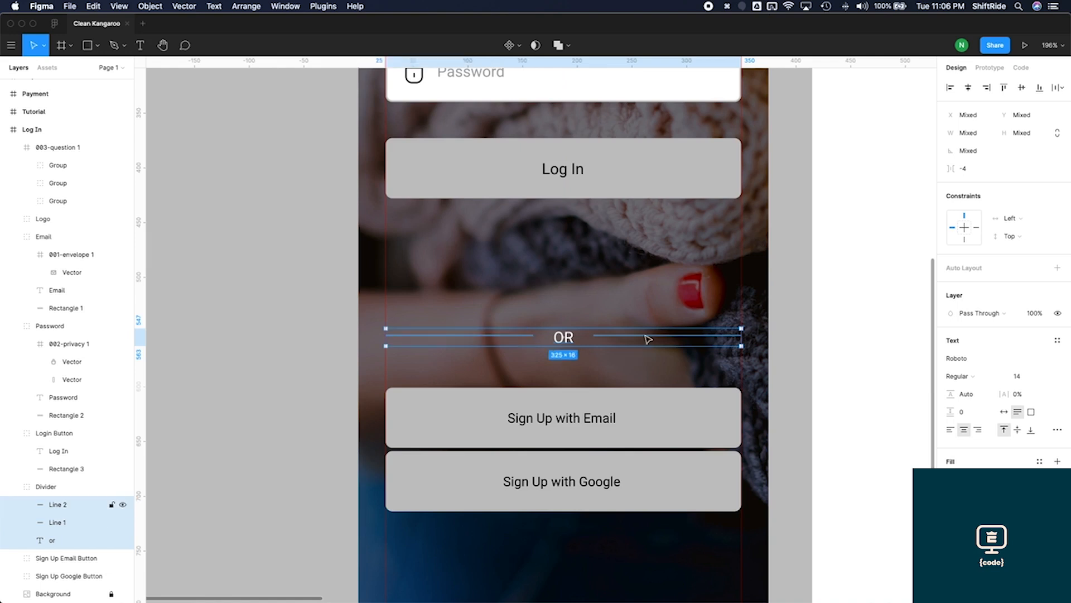
pyautogui.click(1023, 89)
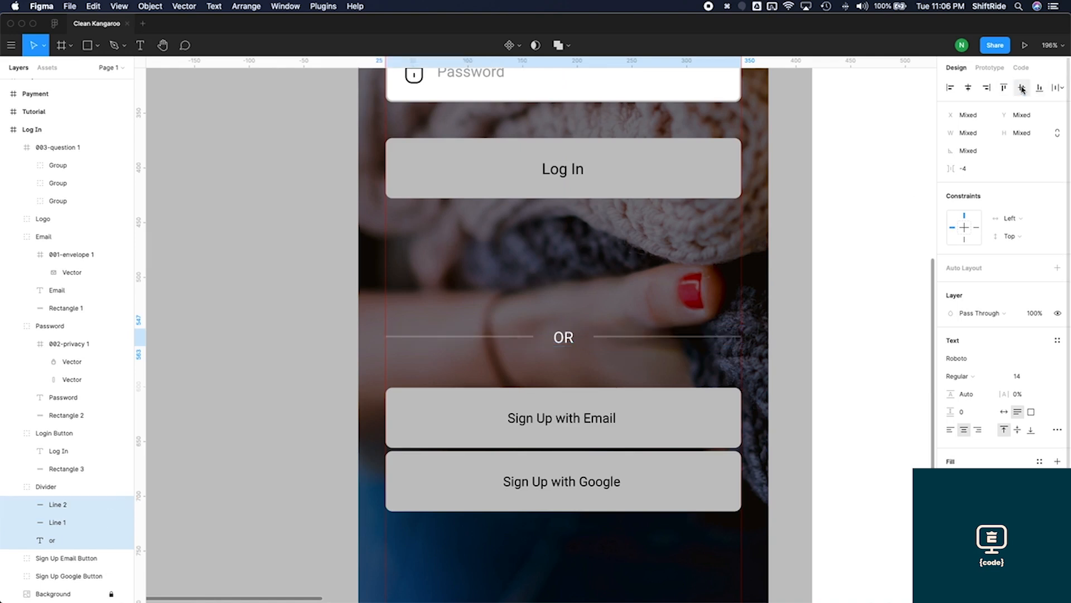
pyautogui.click(853, 337)
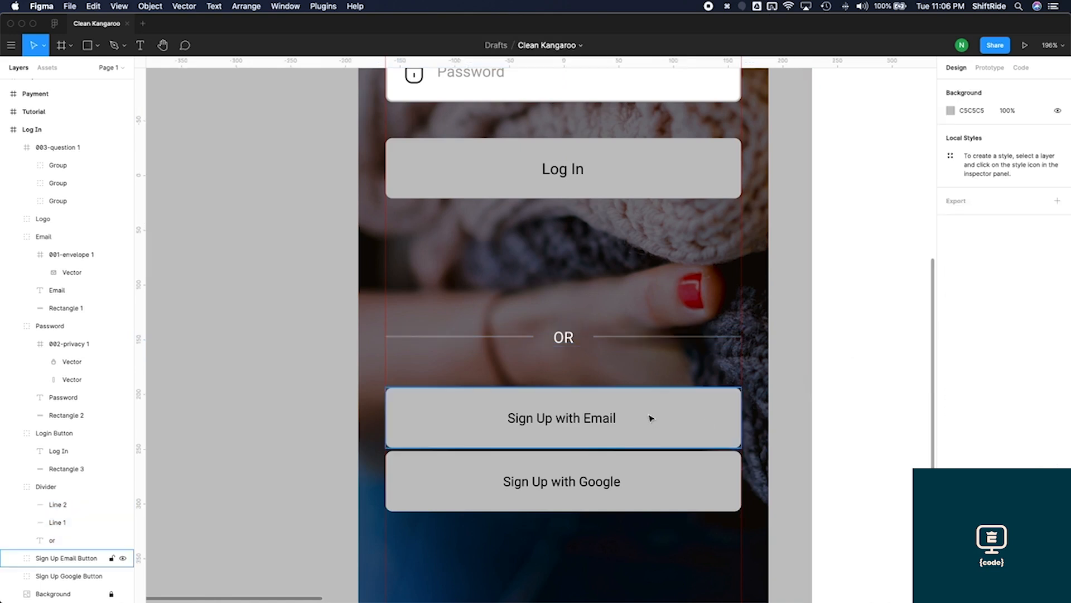
# Set the font size of the Sign Up with Email and Sign Up with Google labels to 14
pyautogui.doubleClick(599, 422)
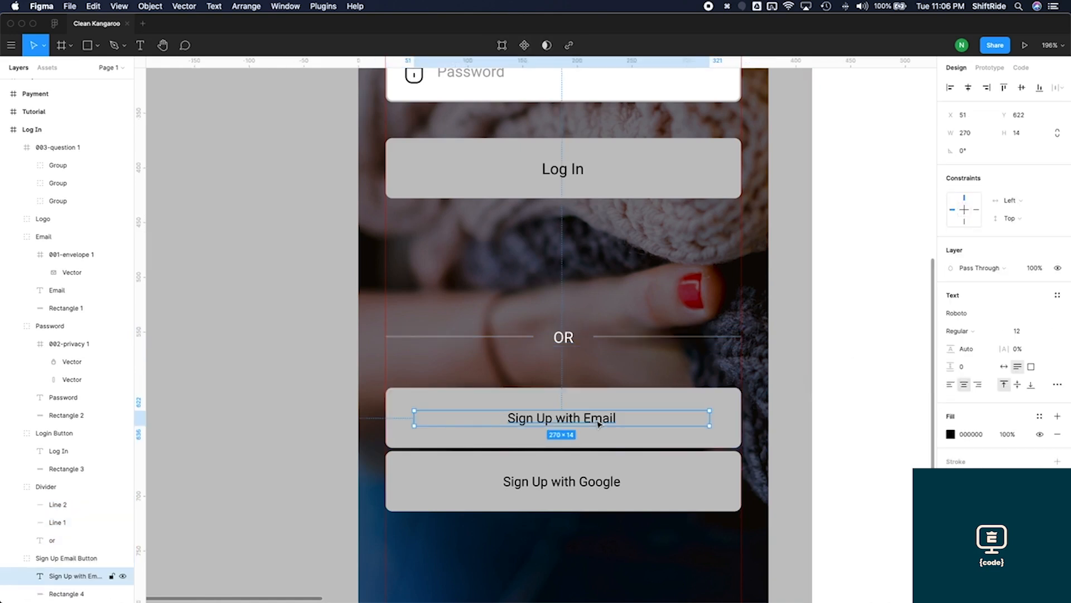
pyautogui.click(1020, 333)
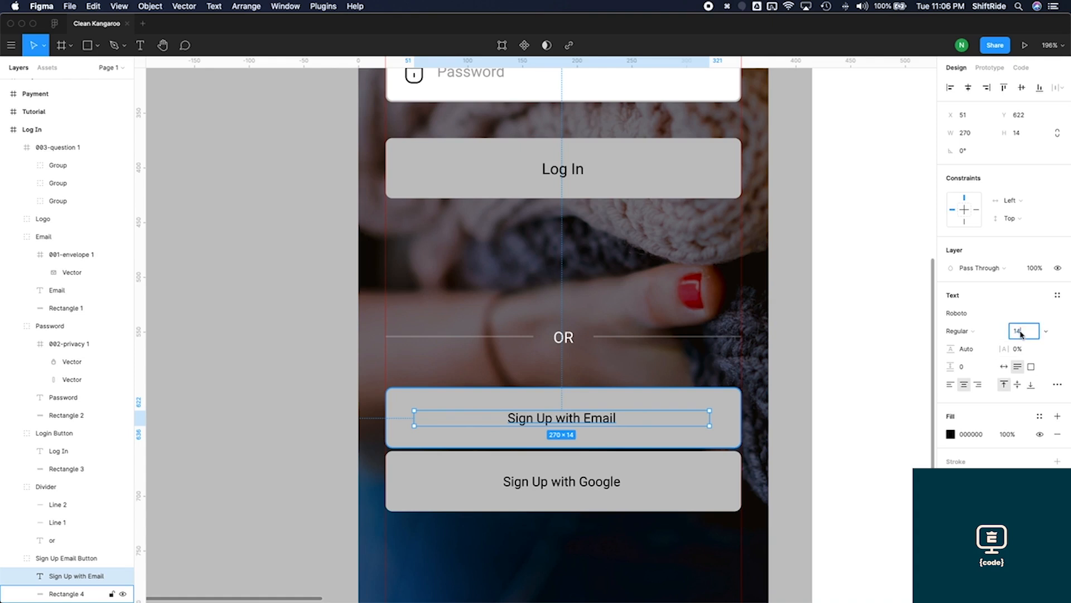
pyautogui.write('14')
pyautogui.press('Return')
pyautogui.doubleClick(609, 483)
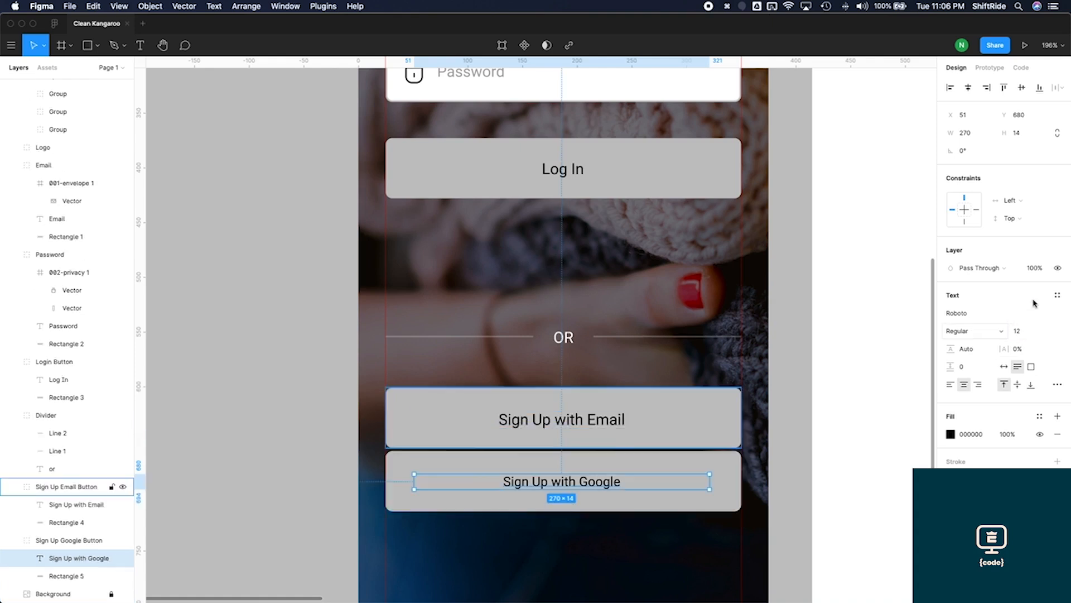
pyautogui.click(1017, 331)
pyautogui.write('14')
pyautogui.press('Return')
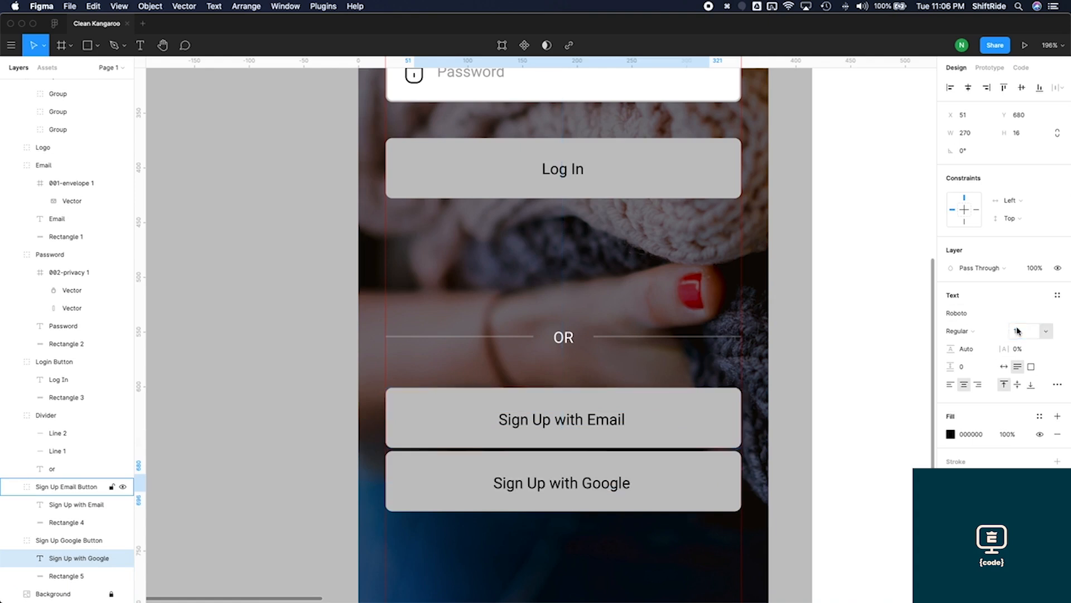
# Vertically centre the Sign Up with Google, Sign Up with Email and Log In labels in their button rectangles
pyautogui.keyDown('shift'); pyautogui.click(610, 469); pyautogui.keyUp('shift')
pyautogui.click(1022, 90)
pyautogui.click(672, 419)
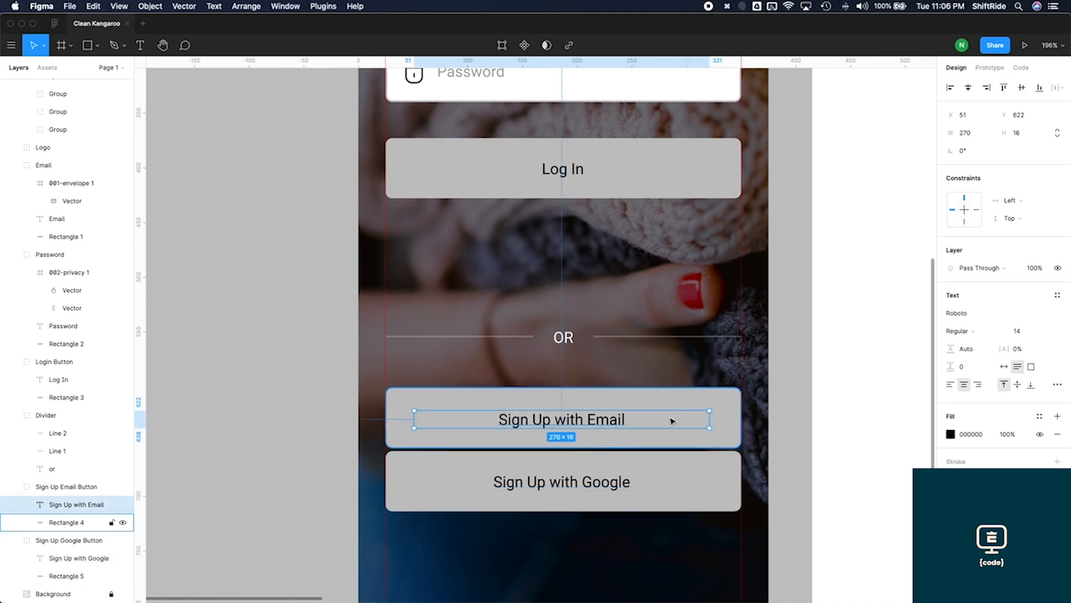
pyautogui.keyDown('shift'); pyautogui.click(674, 411); pyautogui.keyUp('shift')
pyautogui.click(1022, 87)
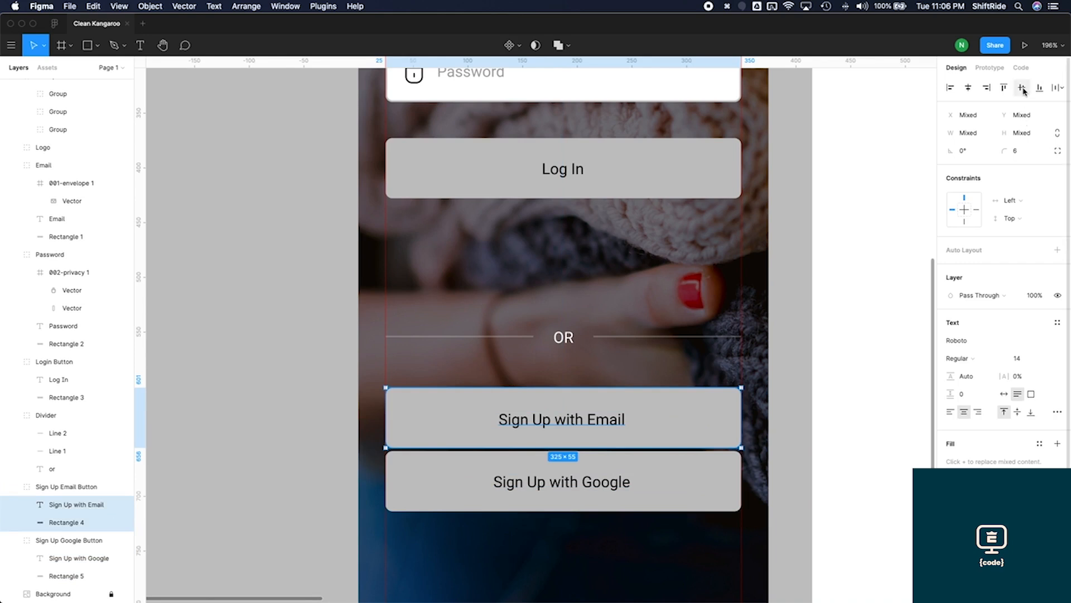
pyautogui.click(691, 167)
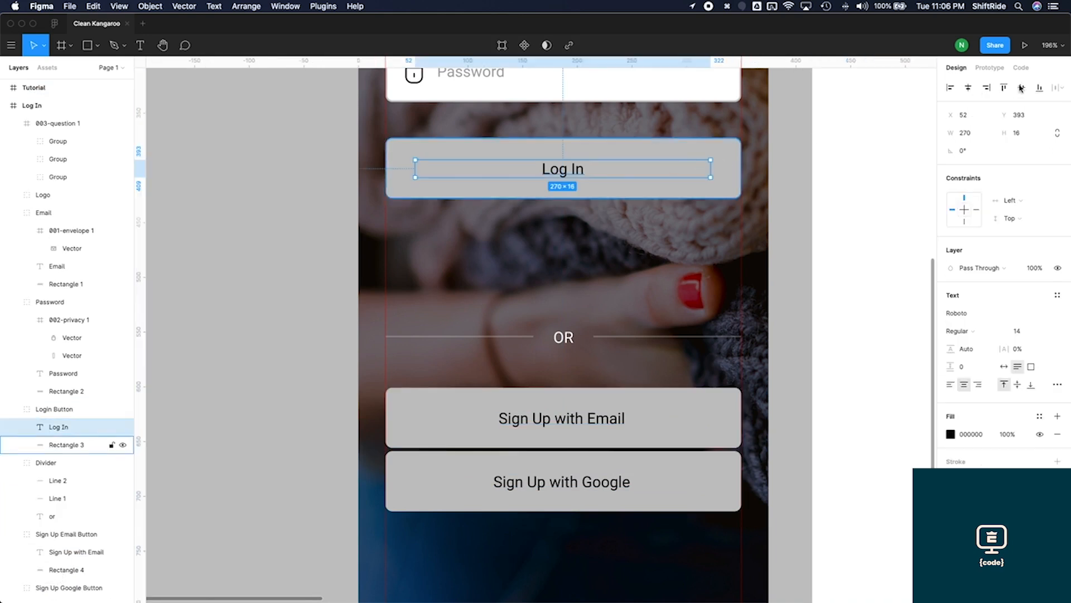
pyautogui.keyDown('shift'); pyautogui.click(723, 167); pyautogui.keyUp('shift')
pyautogui.click(1022, 87)
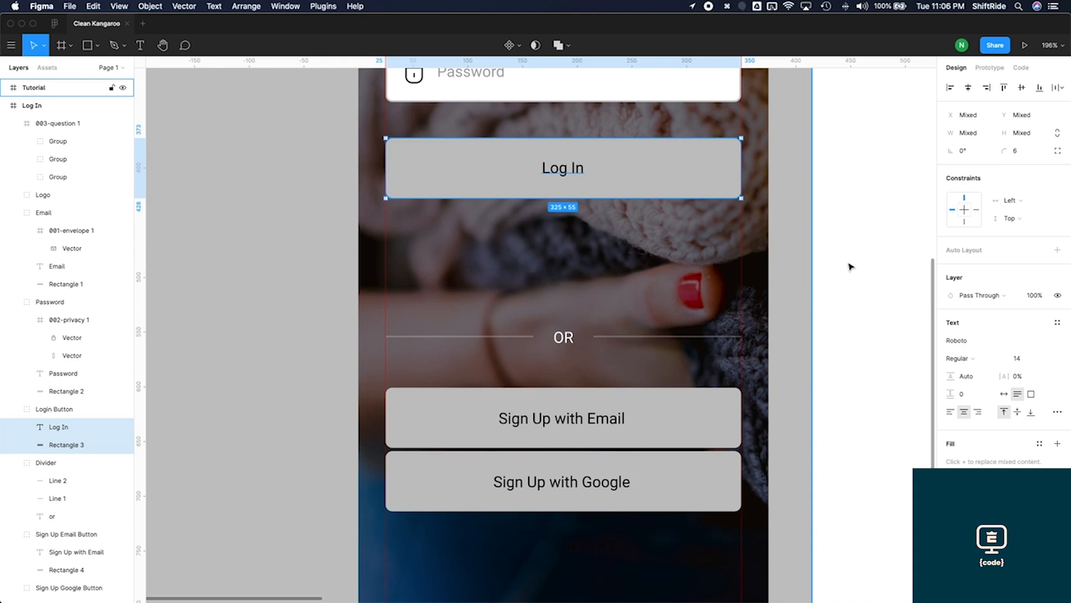
pyautogui.click(822, 389)
# Switch to the Clean-Kangaroo-Mockup-Sketch document to review the Sign Up / Login drawing, and return to the Figma design
pyautogui.scroll(-3, 822, 389)
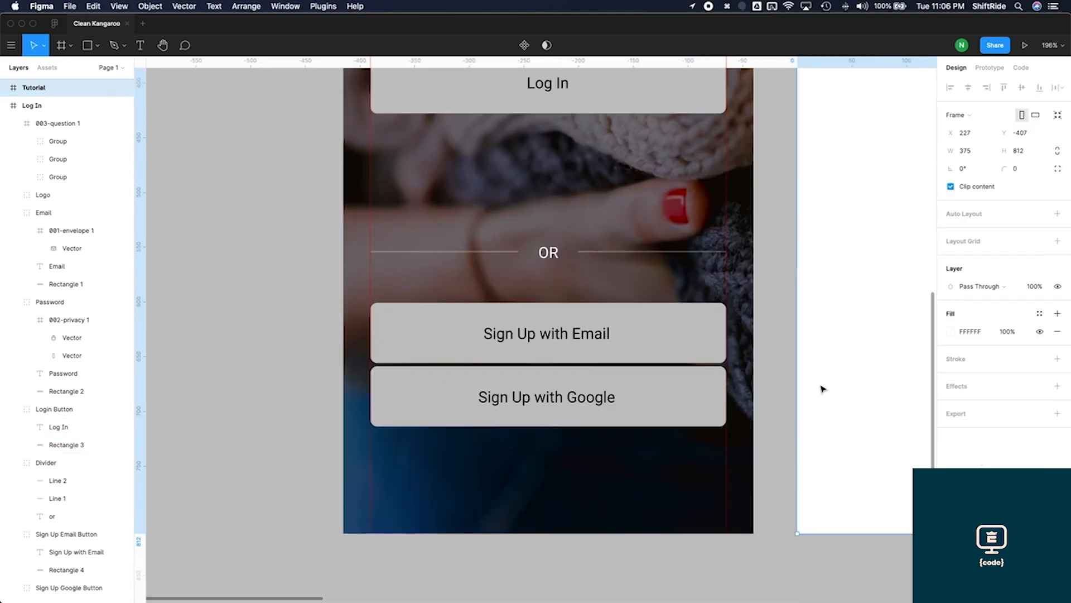
pyautogui.scroll(-5, 823, 389)
pyautogui.scroll(2, 823, 389)
pyautogui.hotkey('ctrl', 'Up')
pyautogui.click(842, 256)
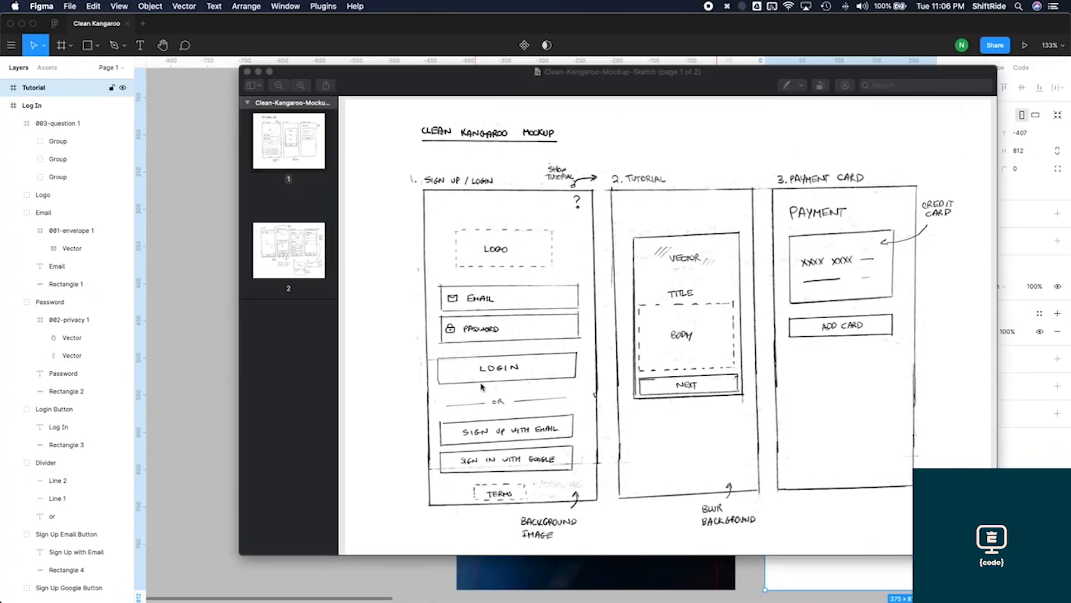
pyautogui.scroll(-1, 451, 466)
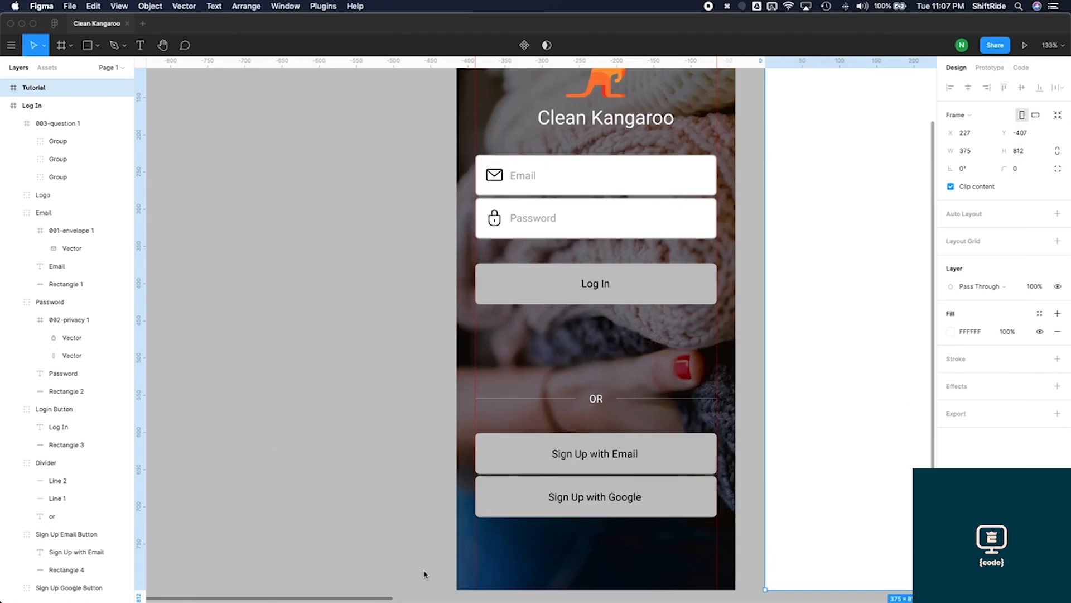
pyautogui.click(427, 573)
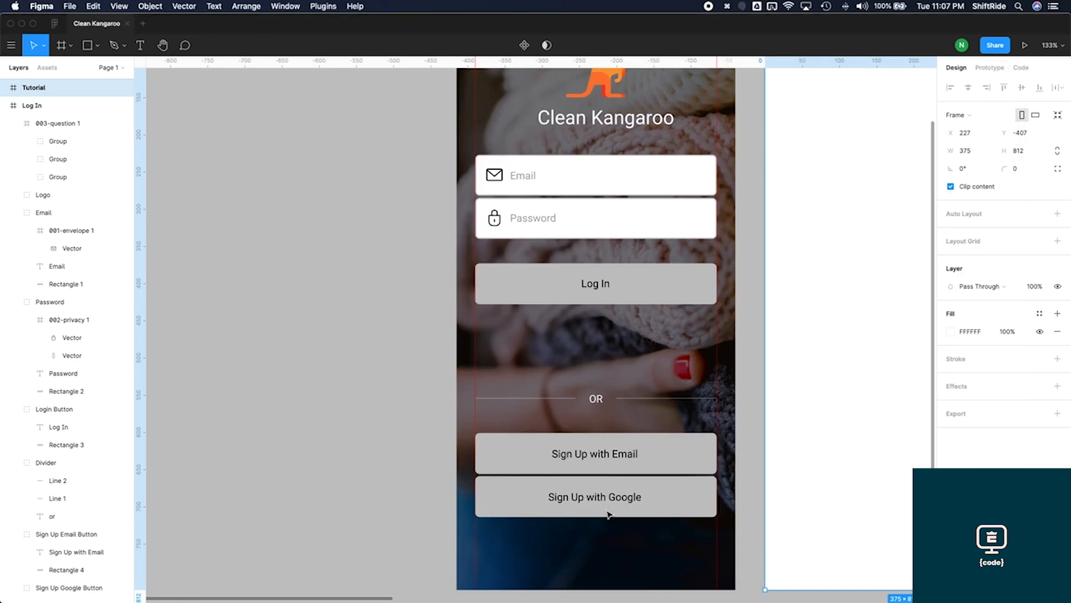
# Add a text layer reading "tERMS OF sERVICE" on the Log In screen, below the Sign Up with Google button
pyautogui.scroll(-2, 609, 515)
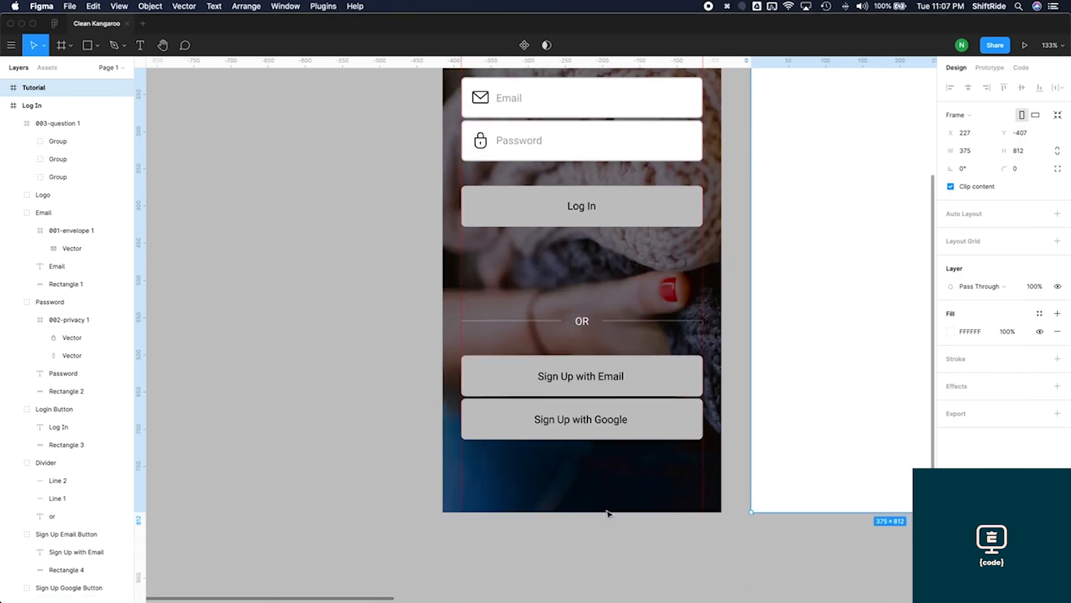
pyautogui.click(583, 324)
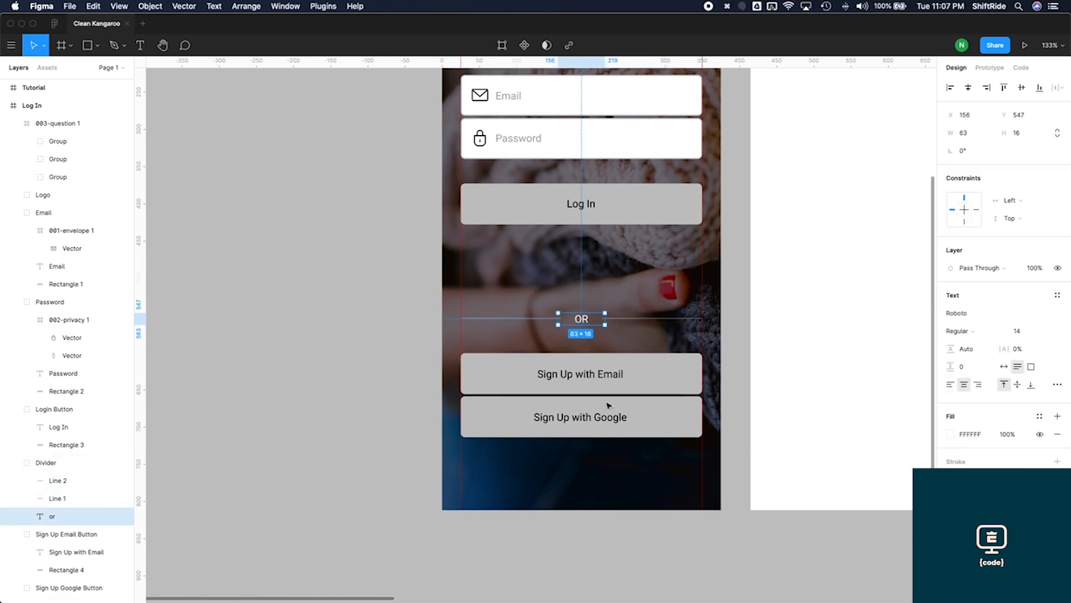
pyautogui.click(605, 423)
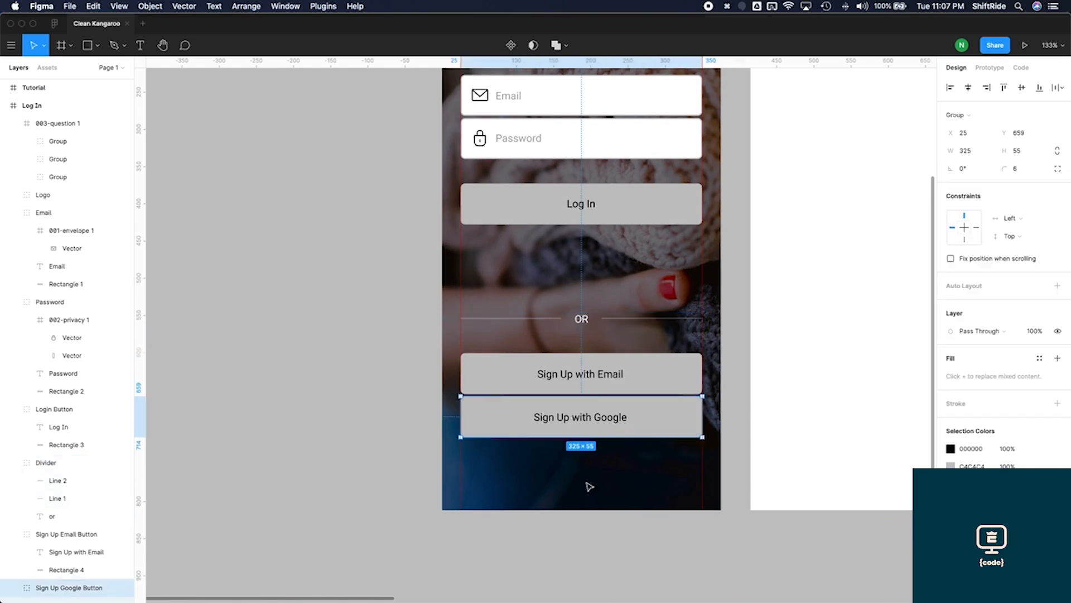
pyautogui.click(592, 485)
pyautogui.press('t')
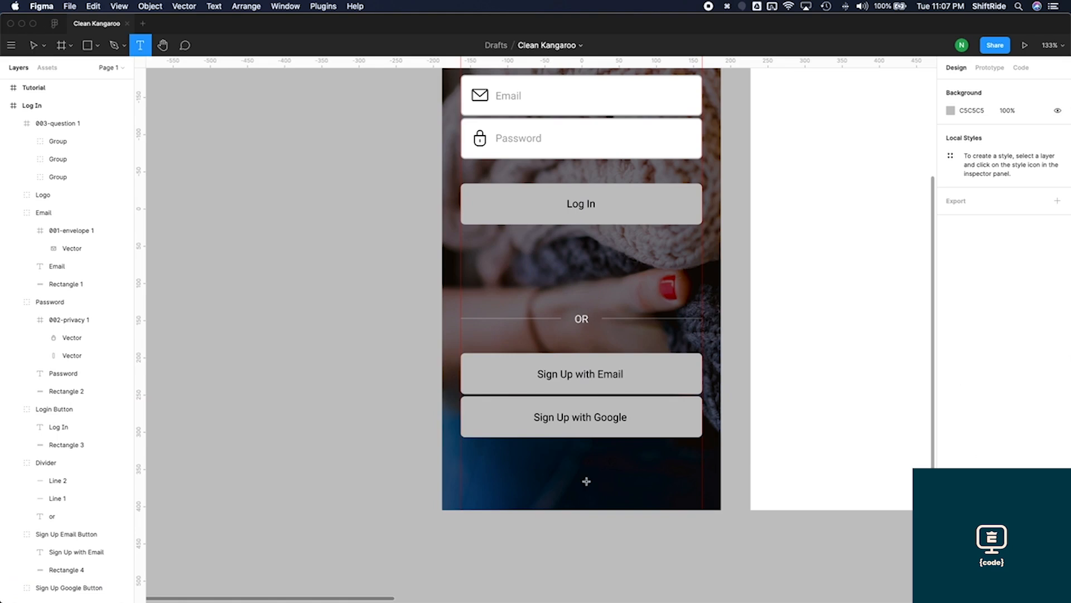
pyautogui.click(587, 481)
pyautogui.write('t')
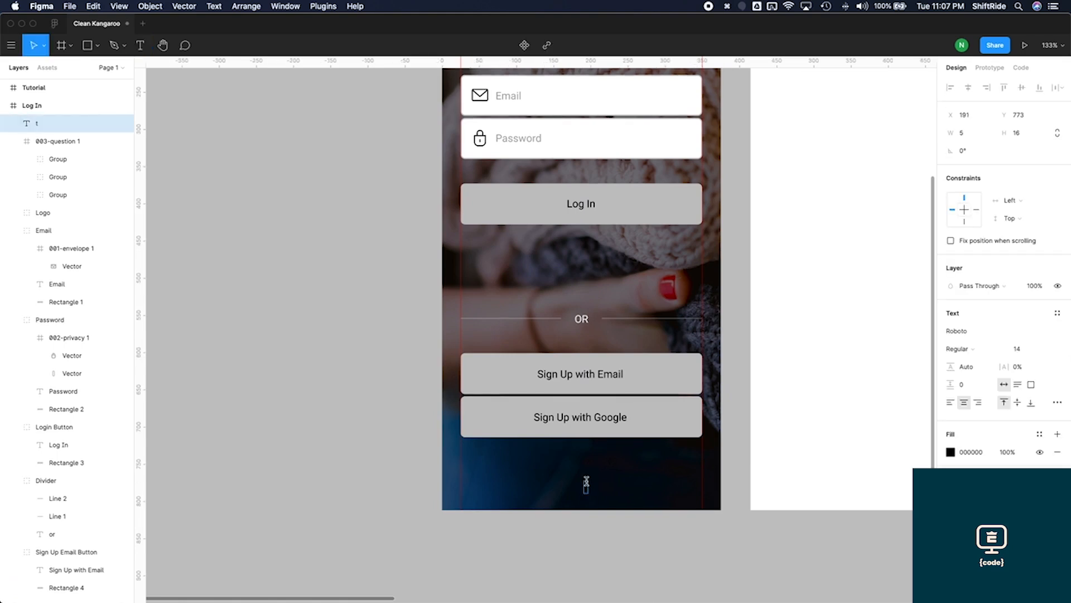
pyautogui.write('ERMS OF sERVICE')
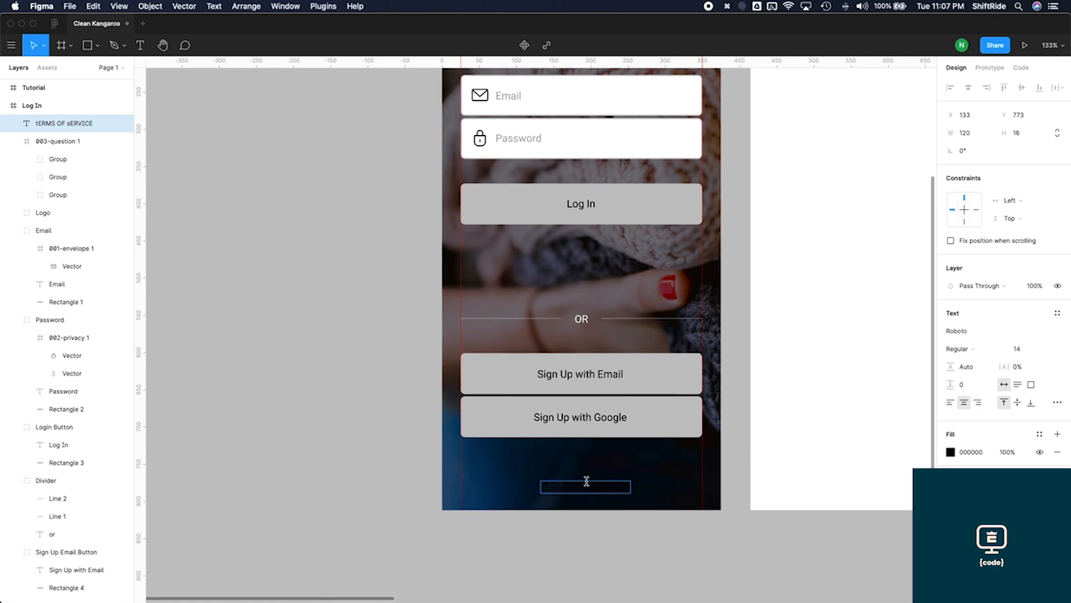
# Set the new footer text's fill to FFFFFF and reword it as "Terms of Service and Privacy Policy"
pyautogui.press('super+a')
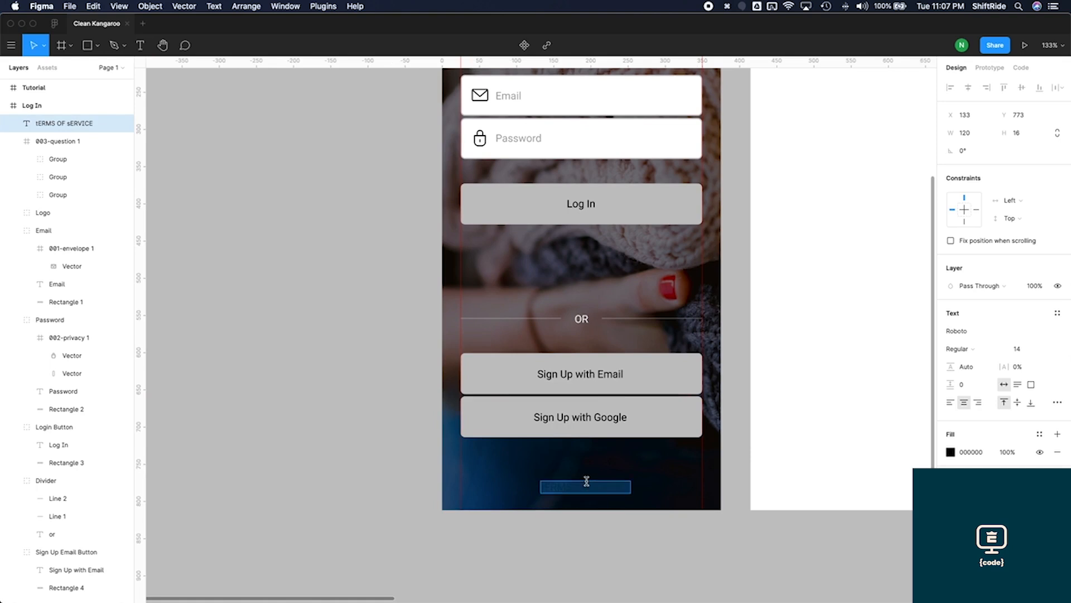
pyautogui.click(951, 452)
pyautogui.write('FFFFFF')
pyautogui.press('Return')
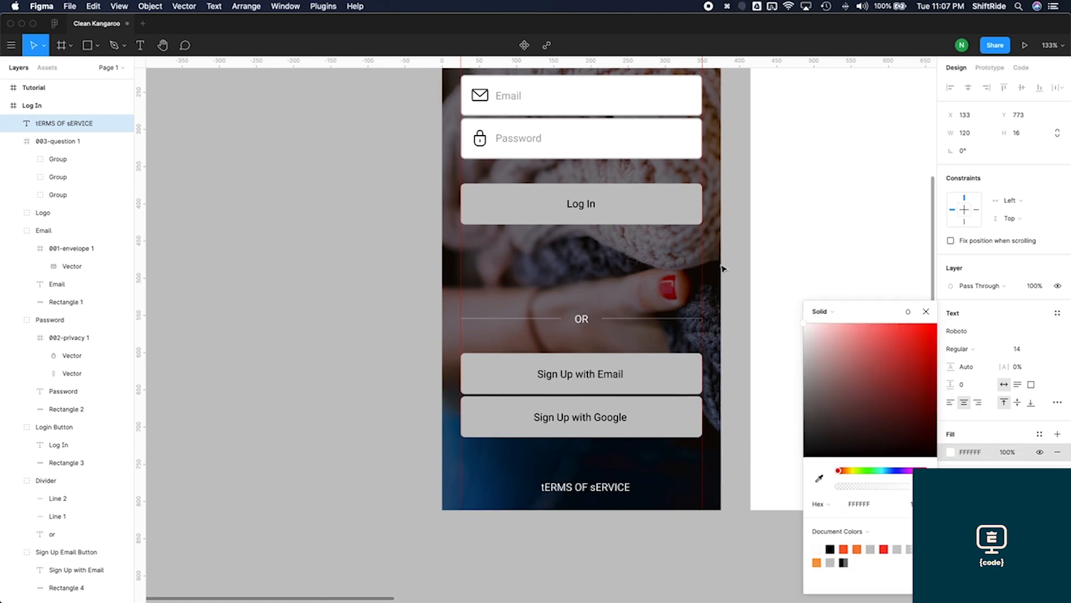
pyautogui.press('Escape')
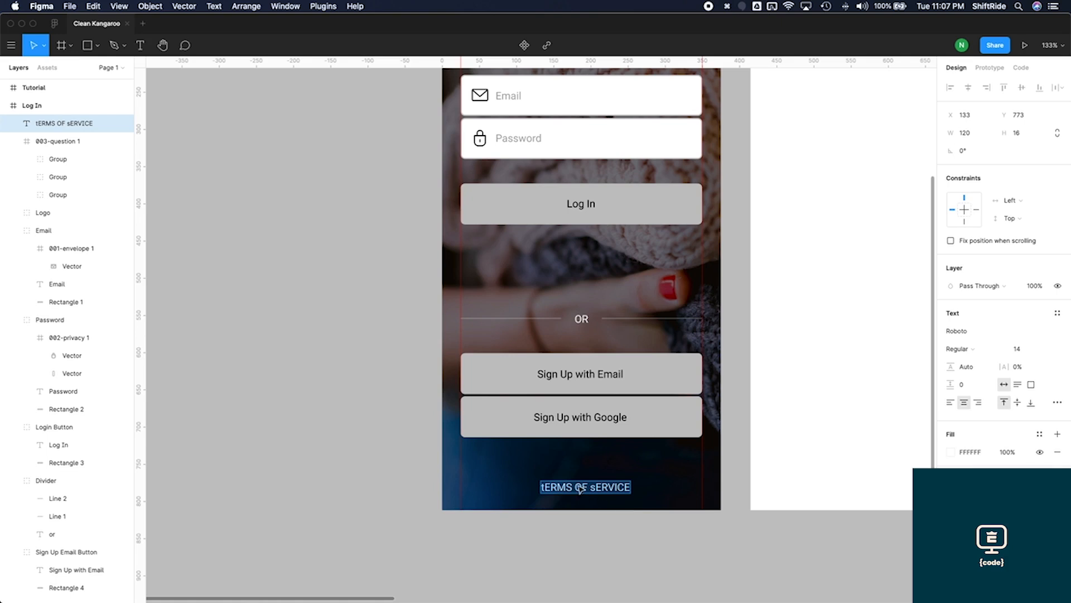
pyautogui.write('Terms')
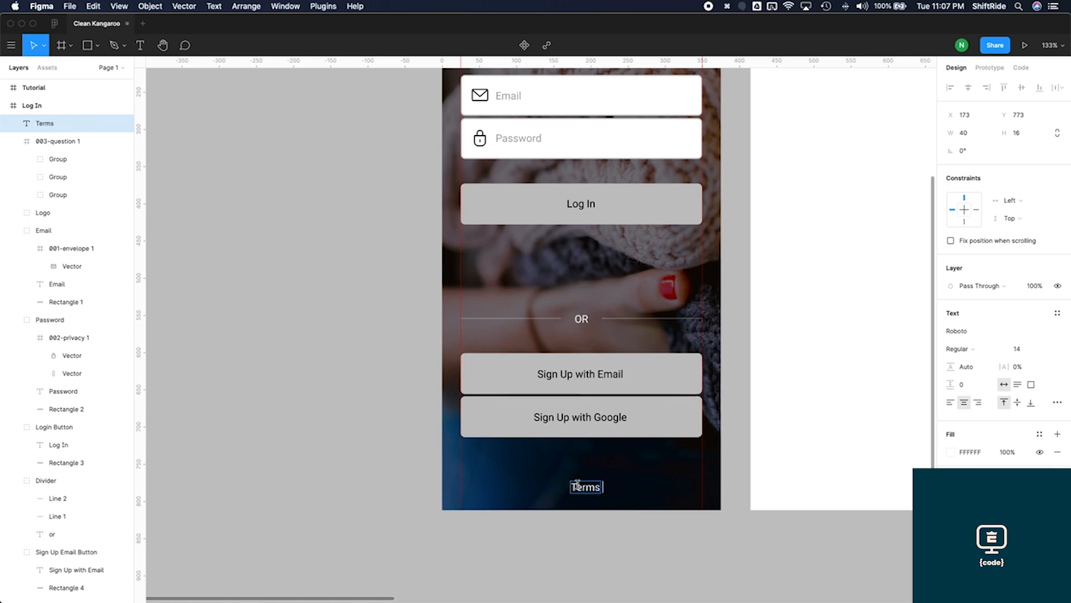
pyautogui.write(' of Servi')
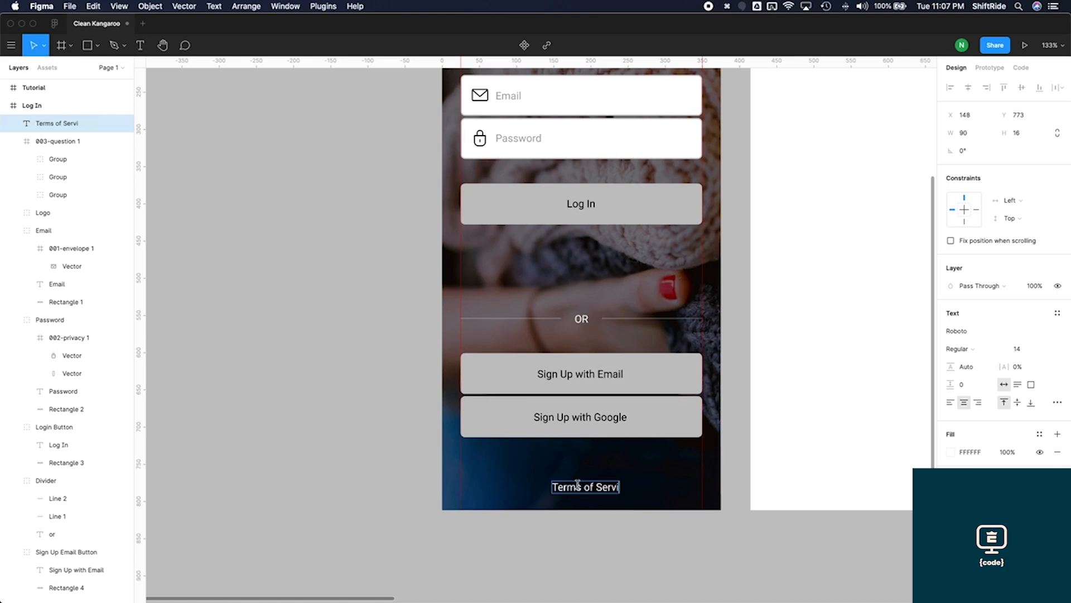
pyautogui.write('ce and Privacy Policy')
# Make the words "Privacy Policy" and "Terms of Service" bold in the footer text, keeping "and" regular
pyautogui.moveTo(605, 488); pyautogui.dragTo(669, 487)
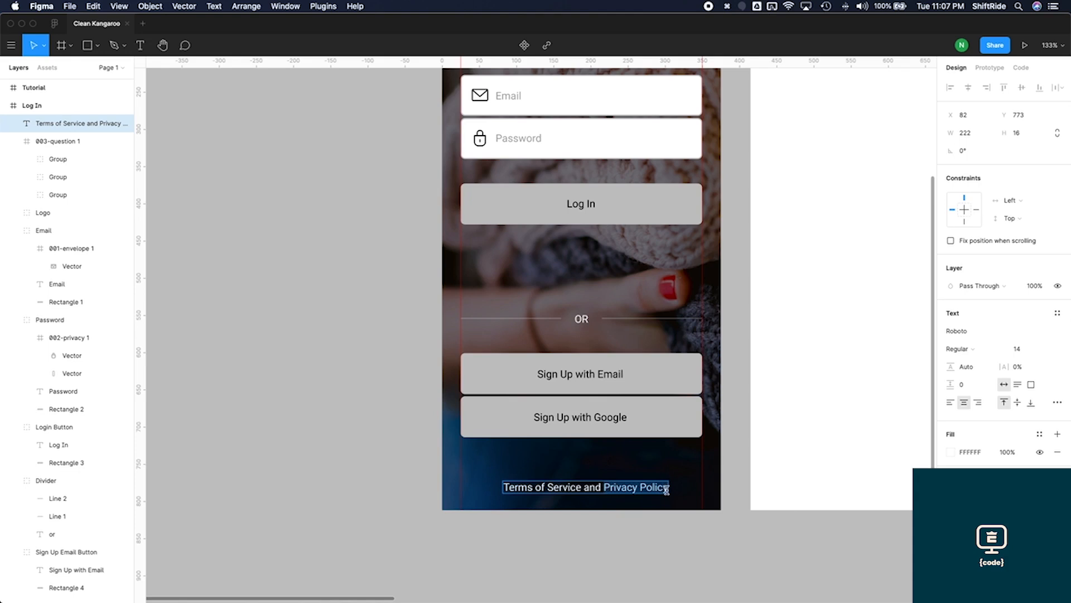
pyautogui.press('super+b')
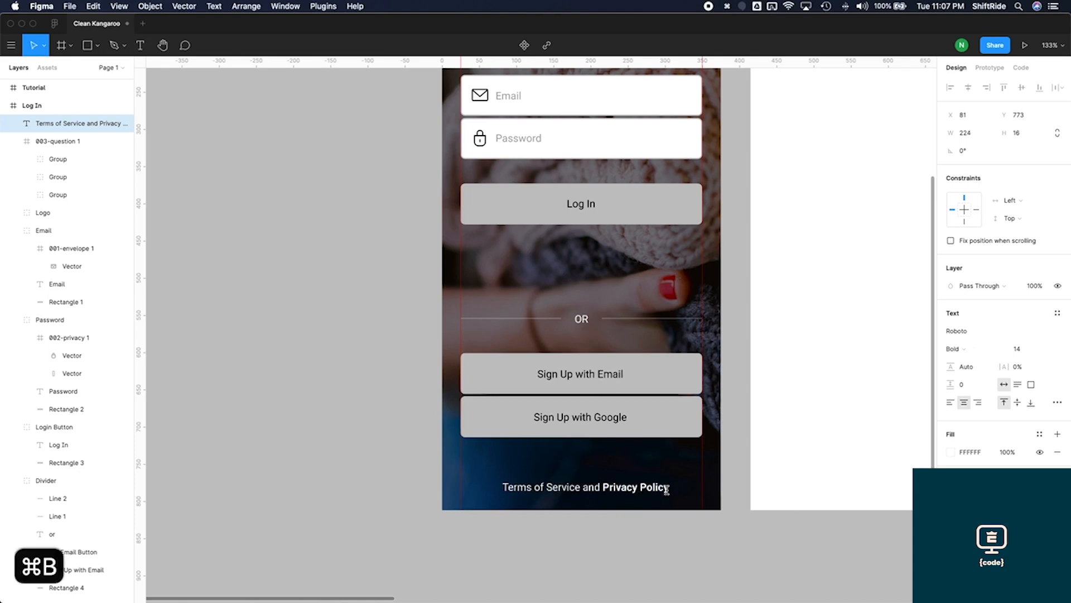
pyautogui.click(967, 354)
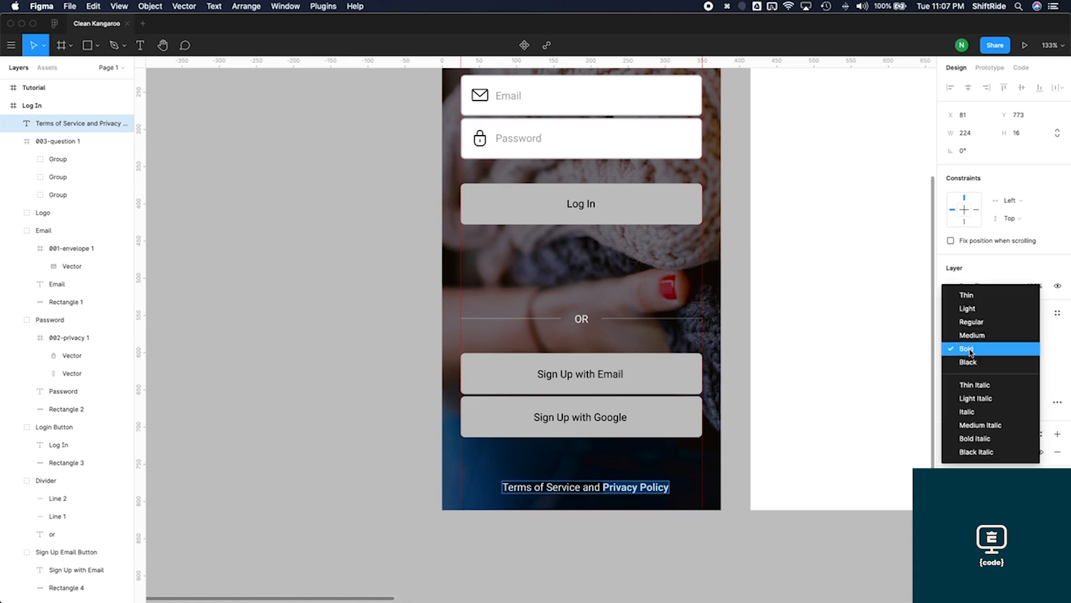
pyautogui.click(970, 352)
pyautogui.moveTo(579, 487); pyautogui.dragTo(479, 487)
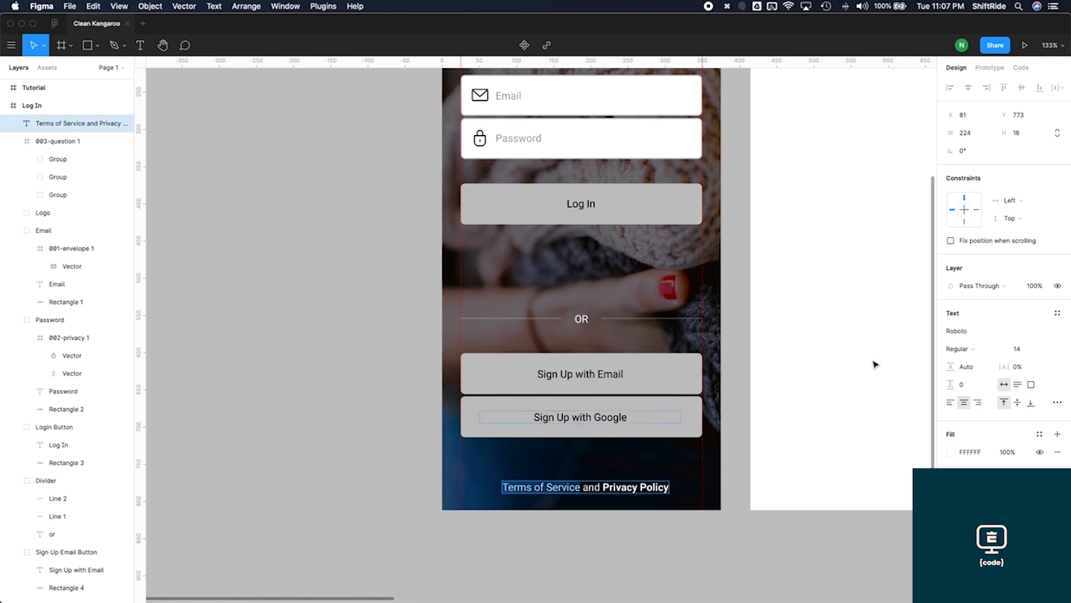
pyautogui.click(964, 348)
pyautogui.click(968, 376)
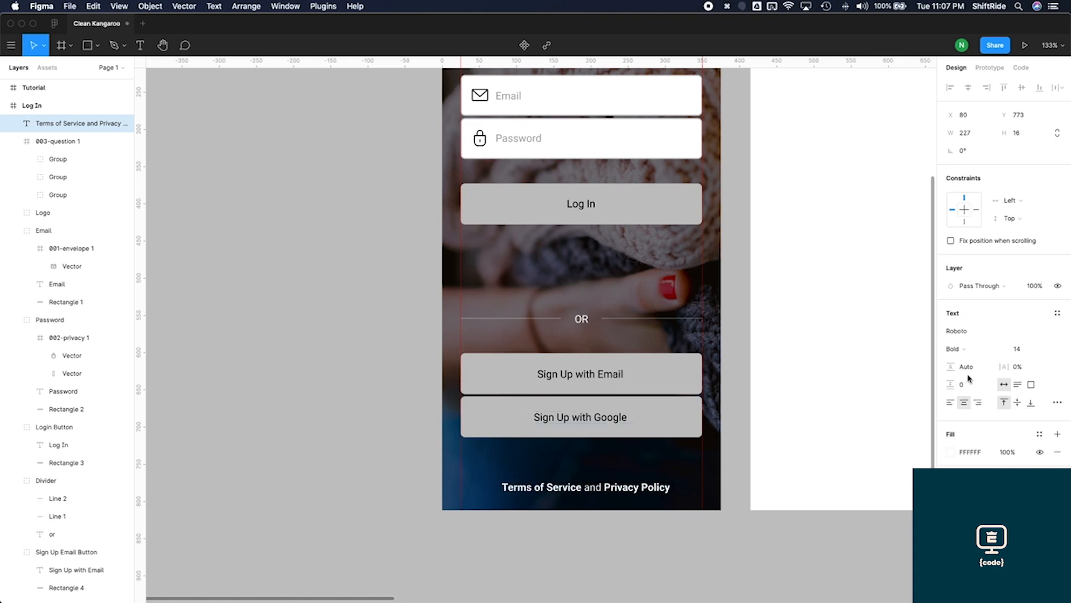
pyautogui.press('Escape')
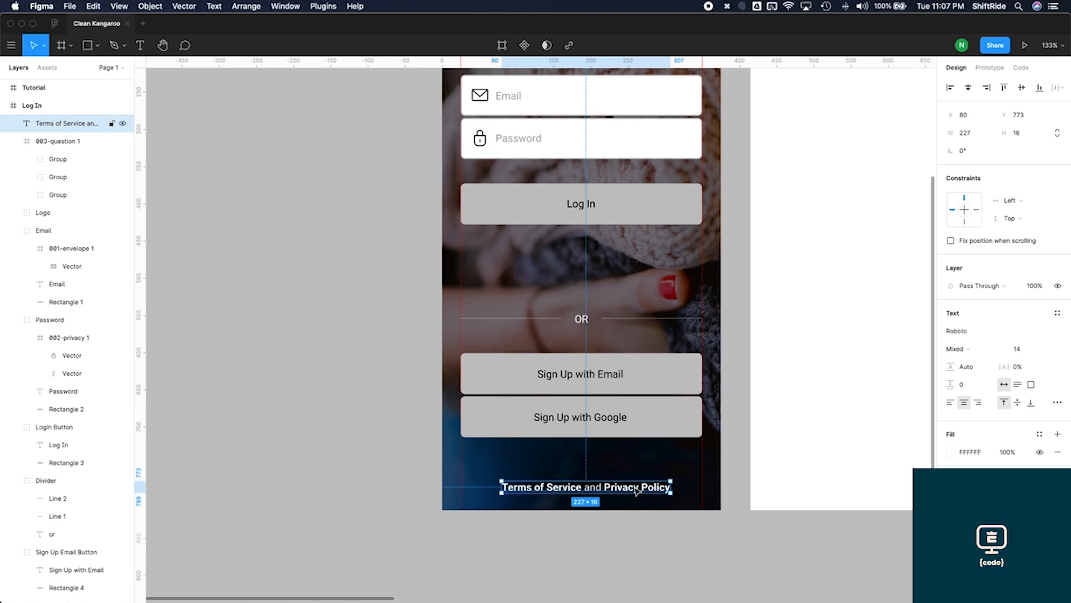
# Move the Terms of Service and Privacy Policy text to X 73, Y 763, roughly centred beneath the sign-up buttons
pyautogui.moveTo(636, 490); pyautogui.dragTo(633, 490)
pyautogui.press('alt')
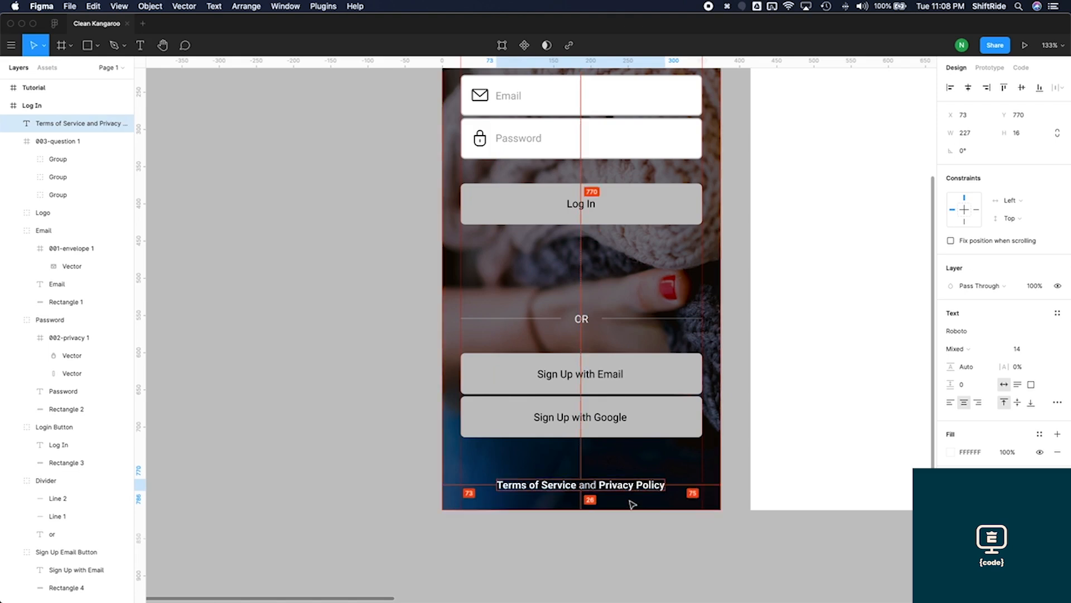
pyautogui.press('Up')
pyautogui.press('Up')
pyautogui.press('Up')
pyautogui.press('Up')
pyautogui.press('Up')
pyautogui.press('Up')
pyautogui.press('Up')
pyautogui.press('Up')
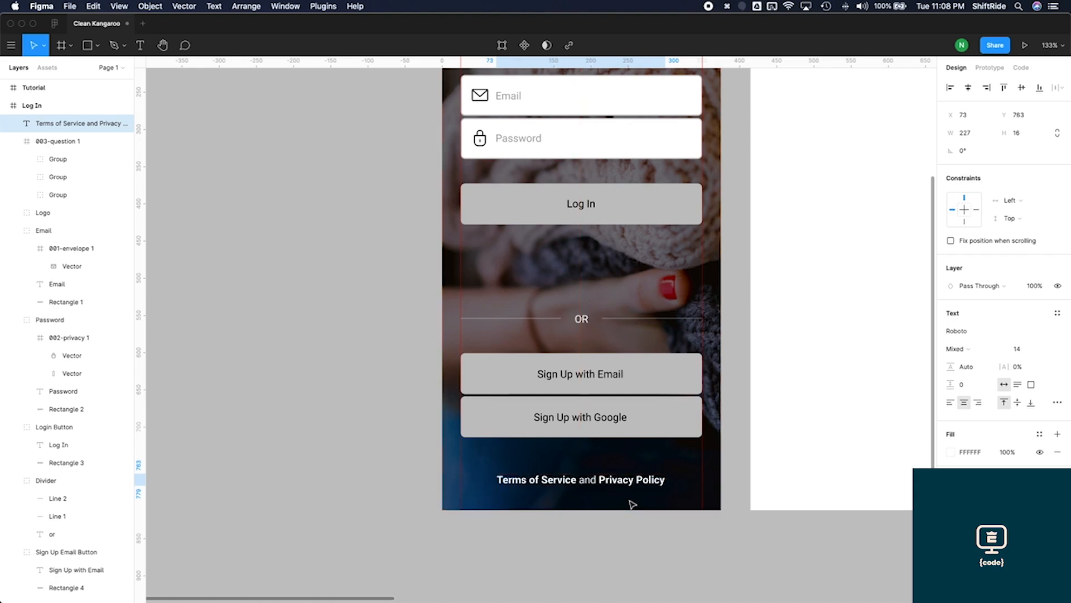
pyautogui.click(641, 531)
pyautogui.scroll(5, 642, 532)
pyautogui.scroll(-3, 641, 531)
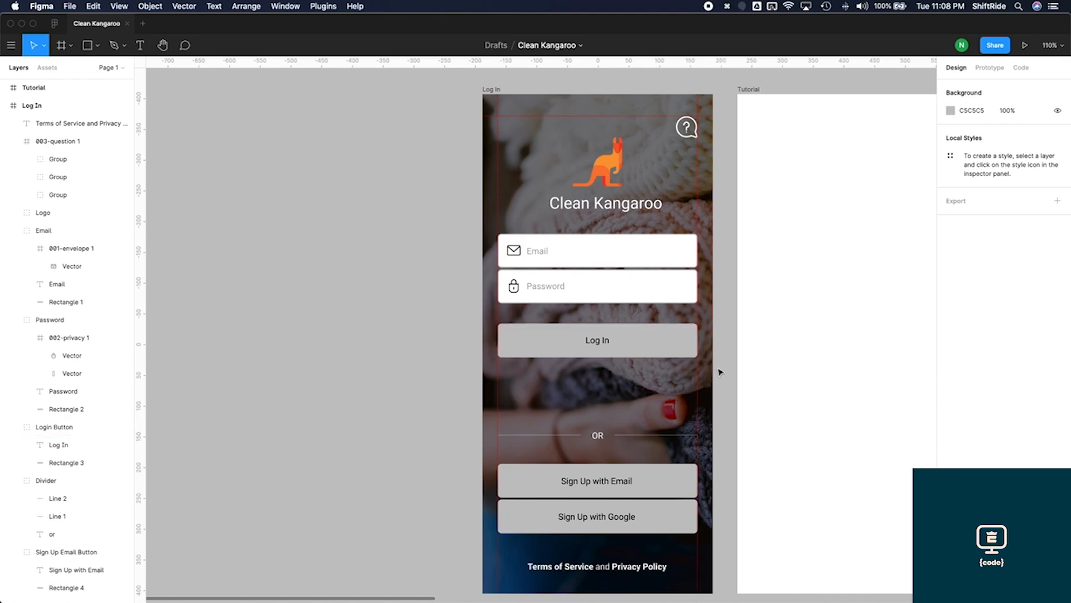
pyautogui.click(618, 175)
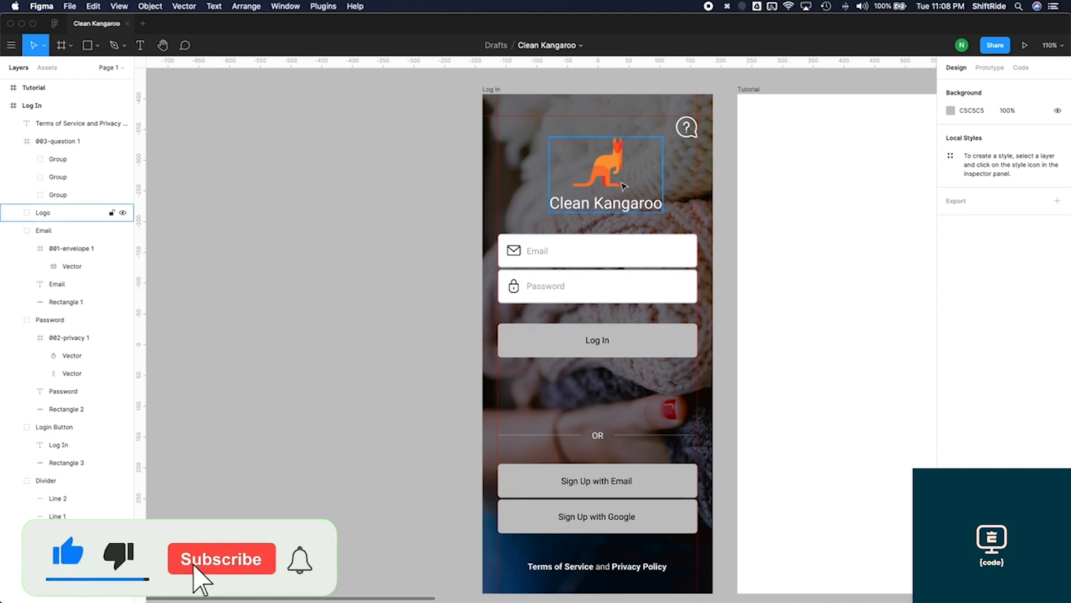
pyautogui.press('Escape')
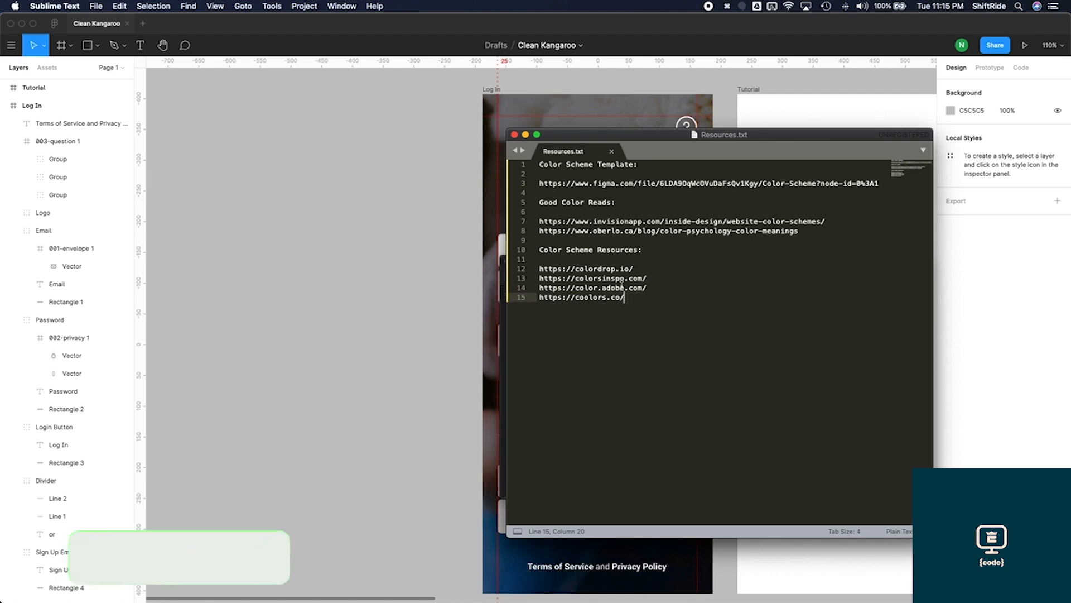
pyautogui.moveTo(647, 279); pyautogui.dragTo(538, 279)
pyautogui.press('super+c')
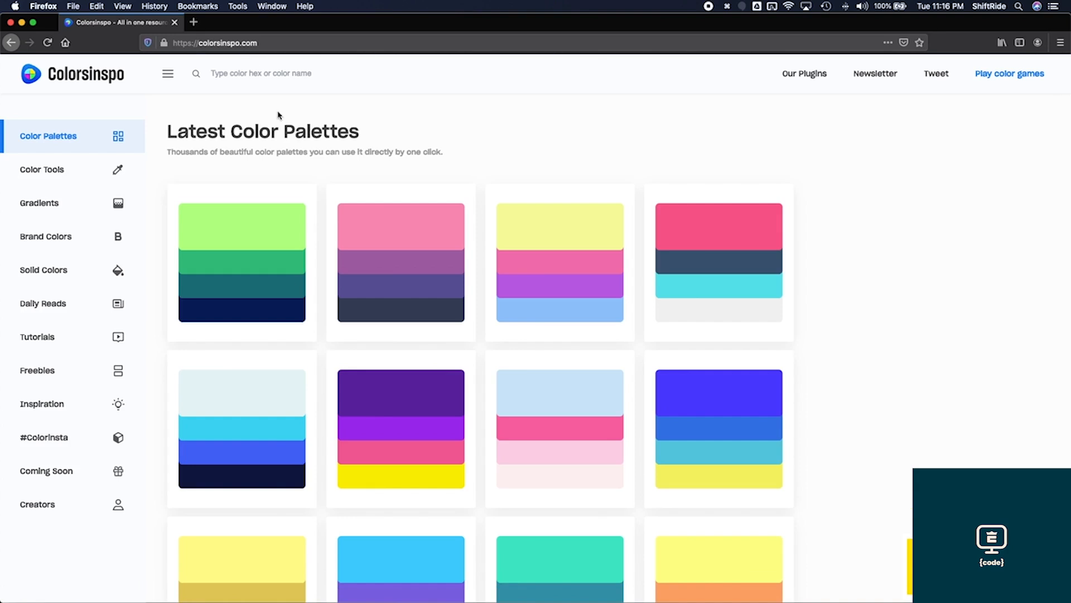
pyautogui.scroll(-3, 863, 266)
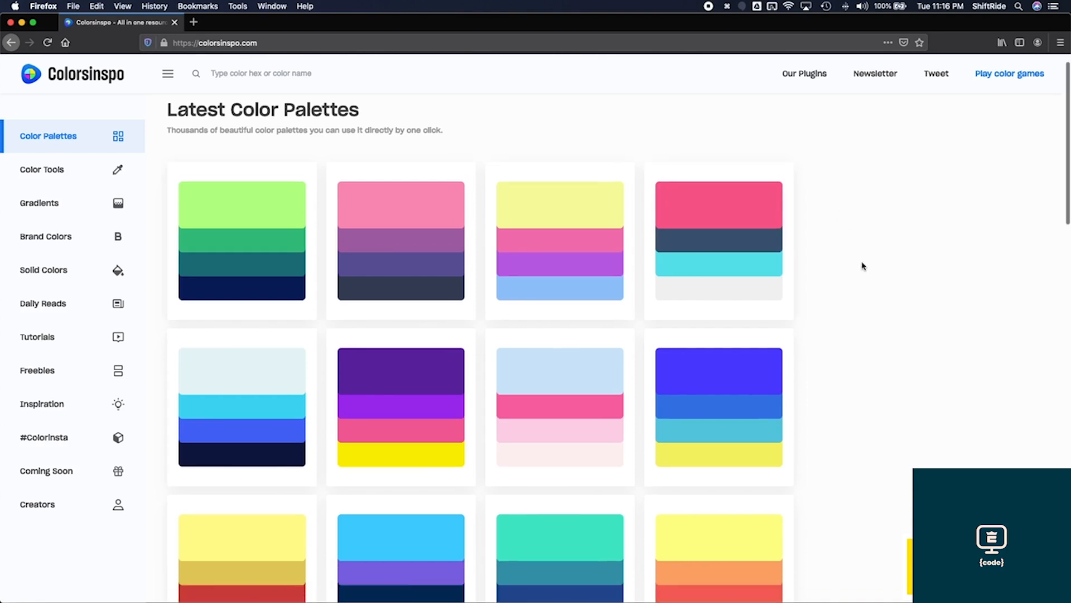
pyautogui.scroll(-5, 864, 266)
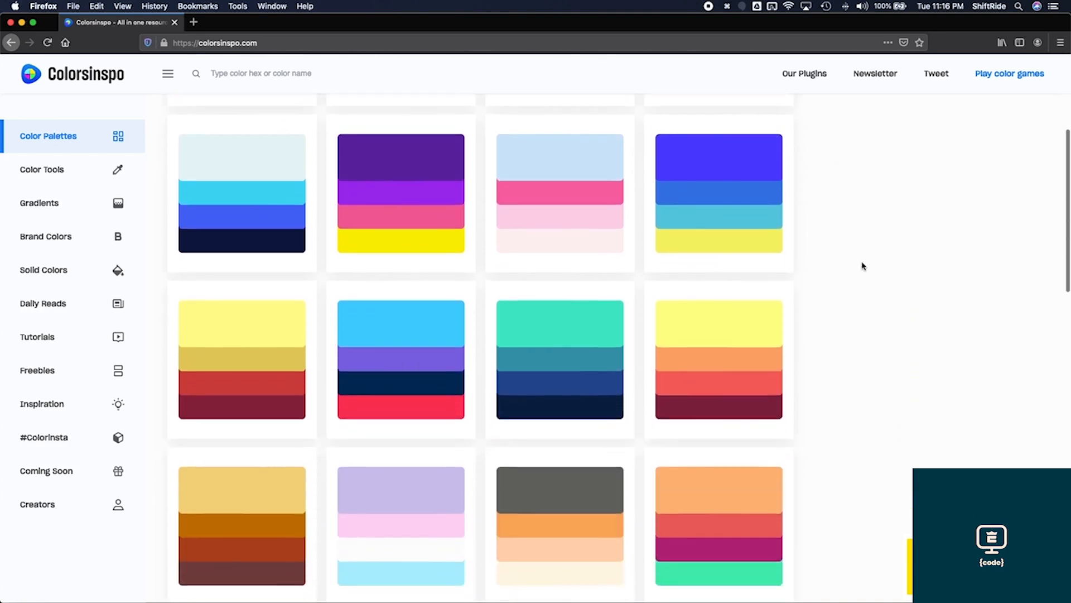
pyautogui.scroll(-5, 864, 266)
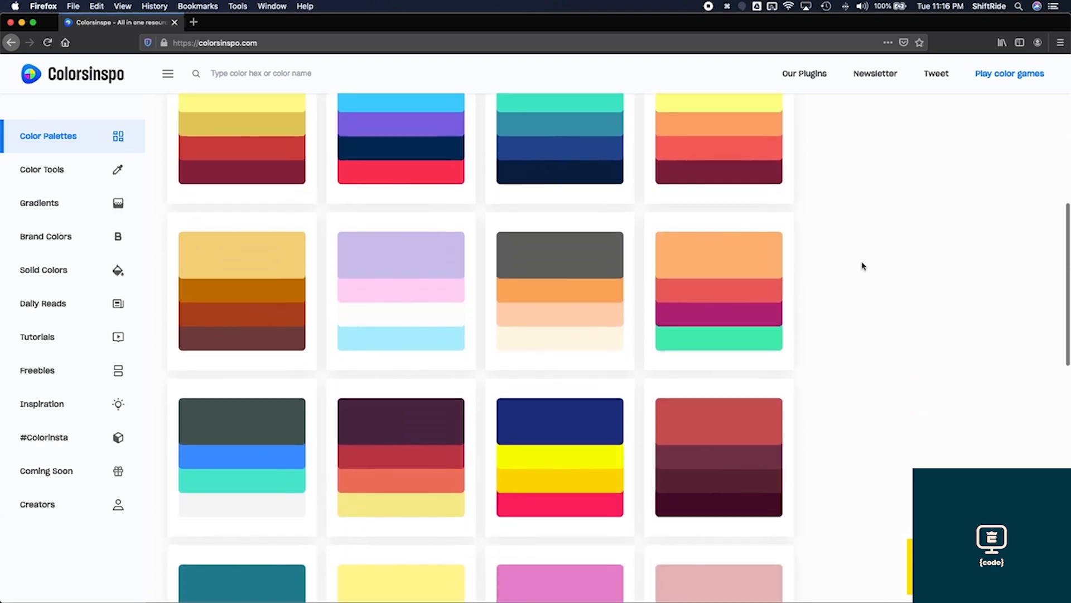
pyautogui.scroll(-2, 863, 266)
pyautogui.moveTo(566, 367)
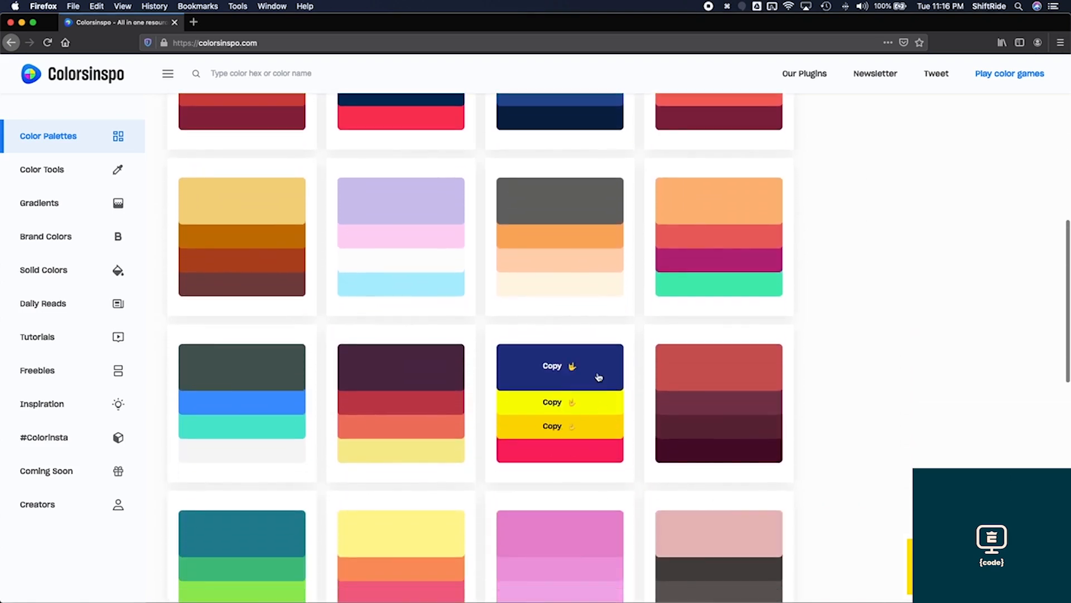
pyautogui.scroll(-4, 859, 371)
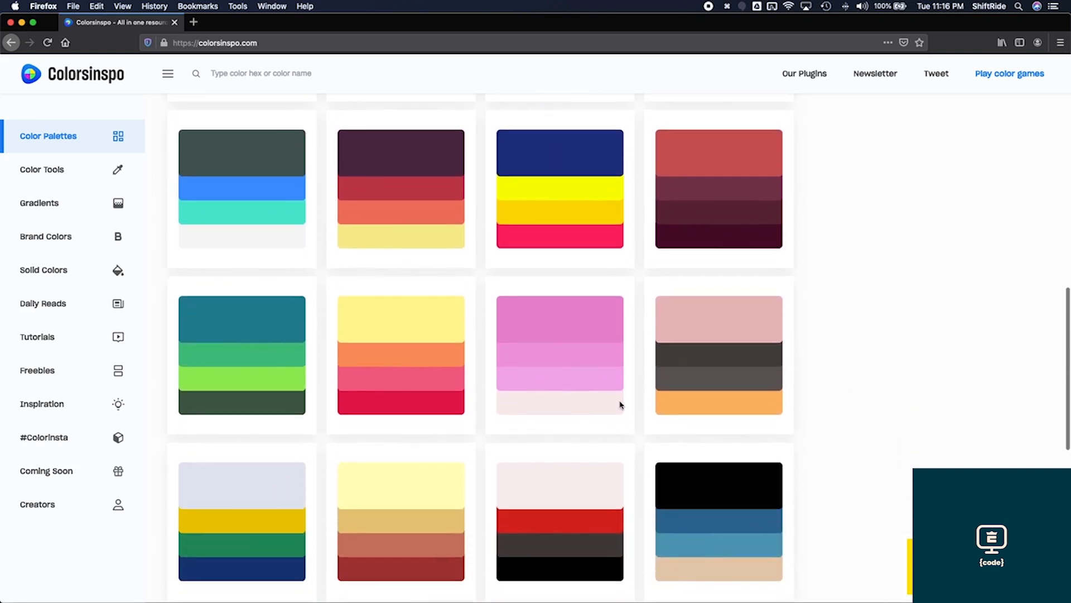
pyautogui.moveTo(517, 313)
pyautogui.scroll(-5, 798, 313)
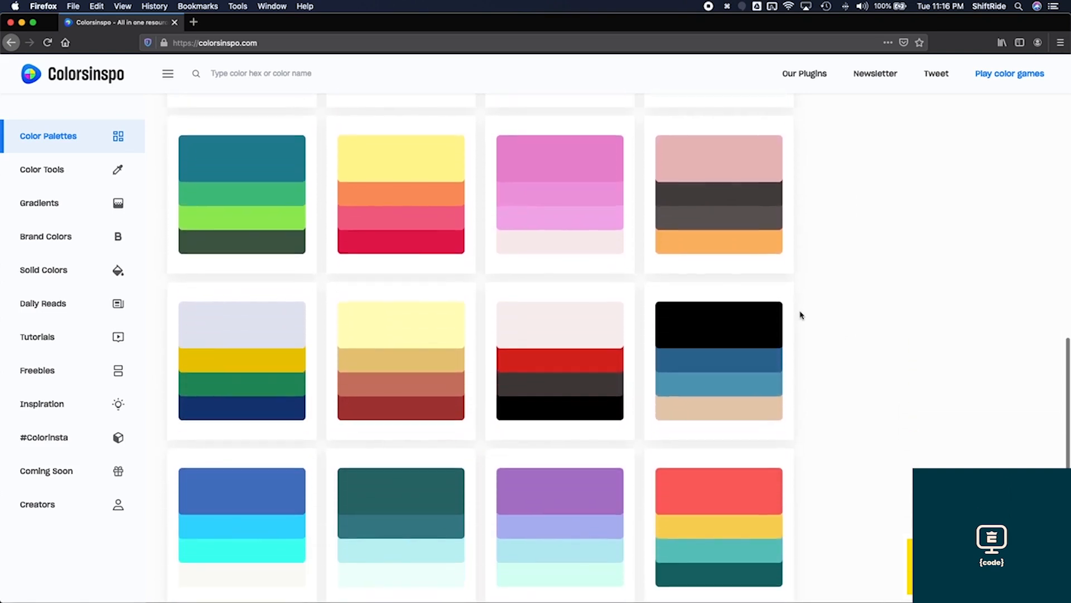
pyautogui.scroll(-3, 800, 314)
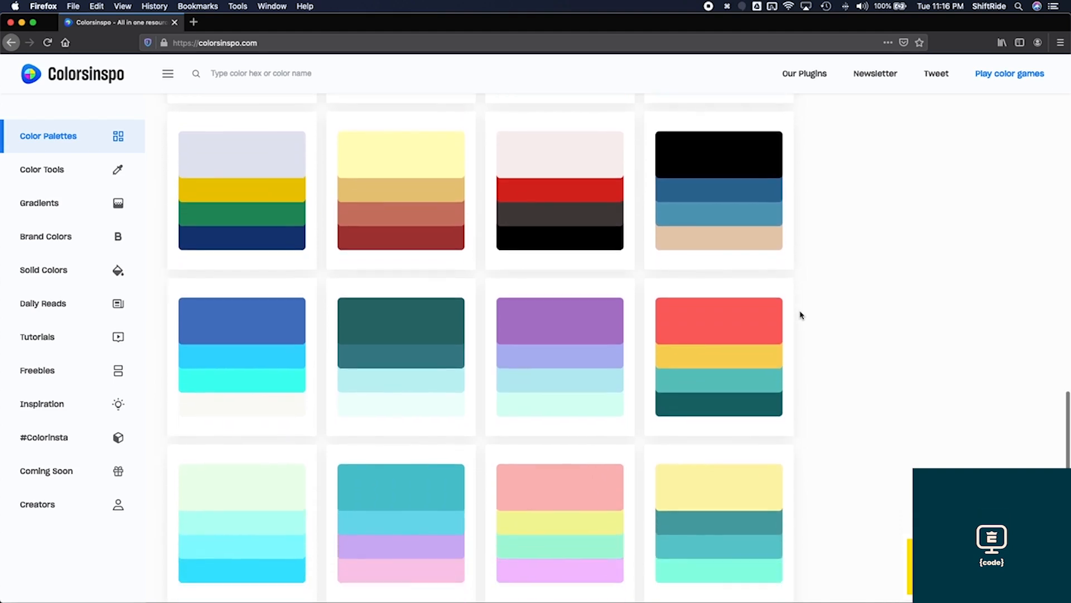
pyautogui.scroll(-1, 801, 315)
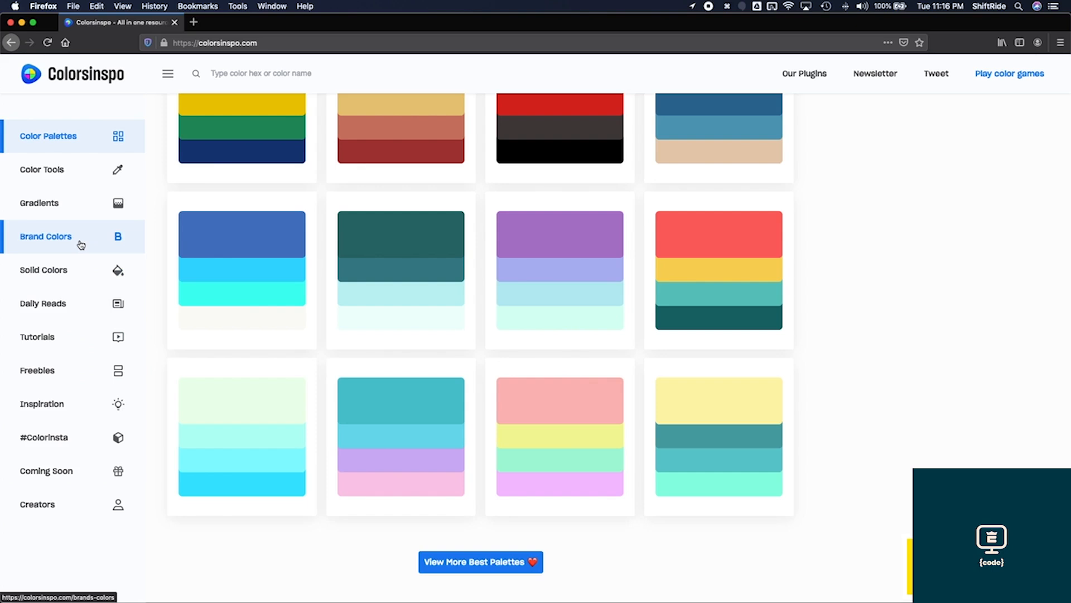
# Look through the Gradients collection on Colorsinspo and return to the Color Palettes page
pyautogui.click(73, 203)
pyautogui.scroll(-3, 382, 266)
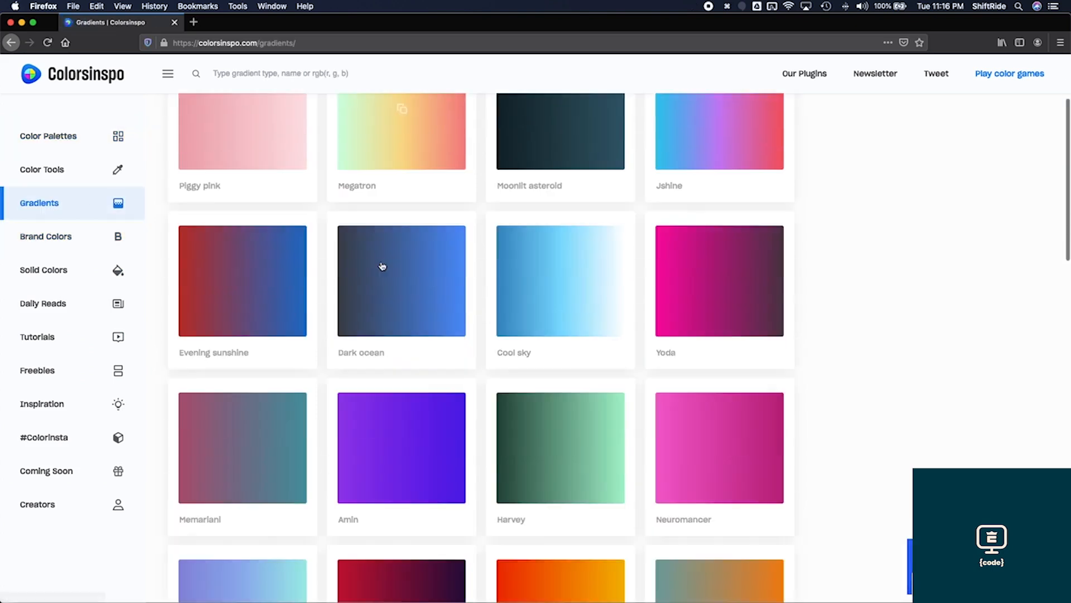
pyautogui.scroll(-2, 383, 266)
pyautogui.scroll(-2, 383, 266)
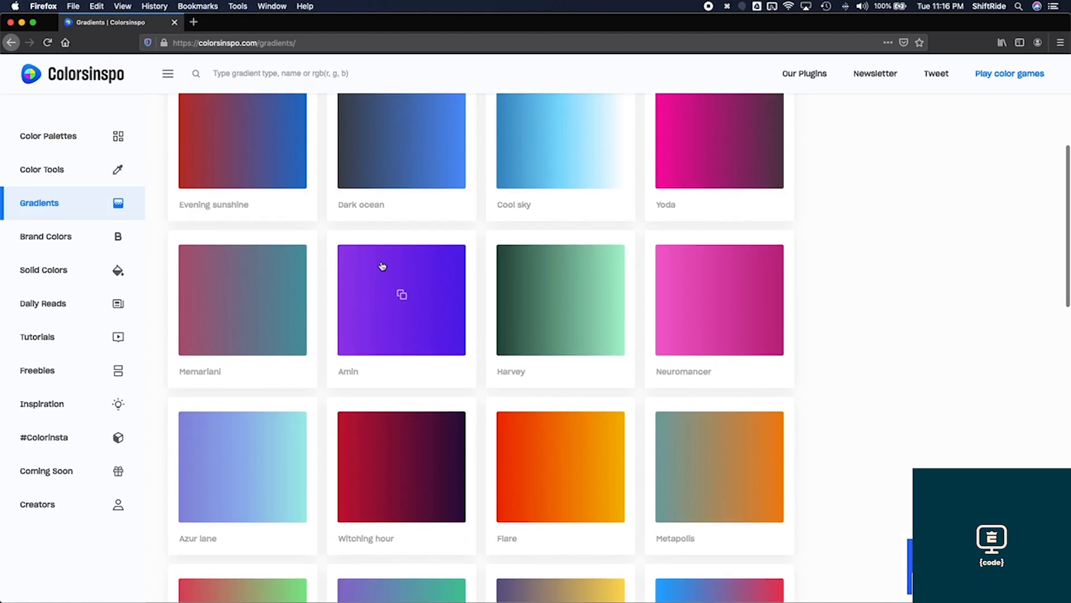
pyautogui.scroll(7, 382, 266)
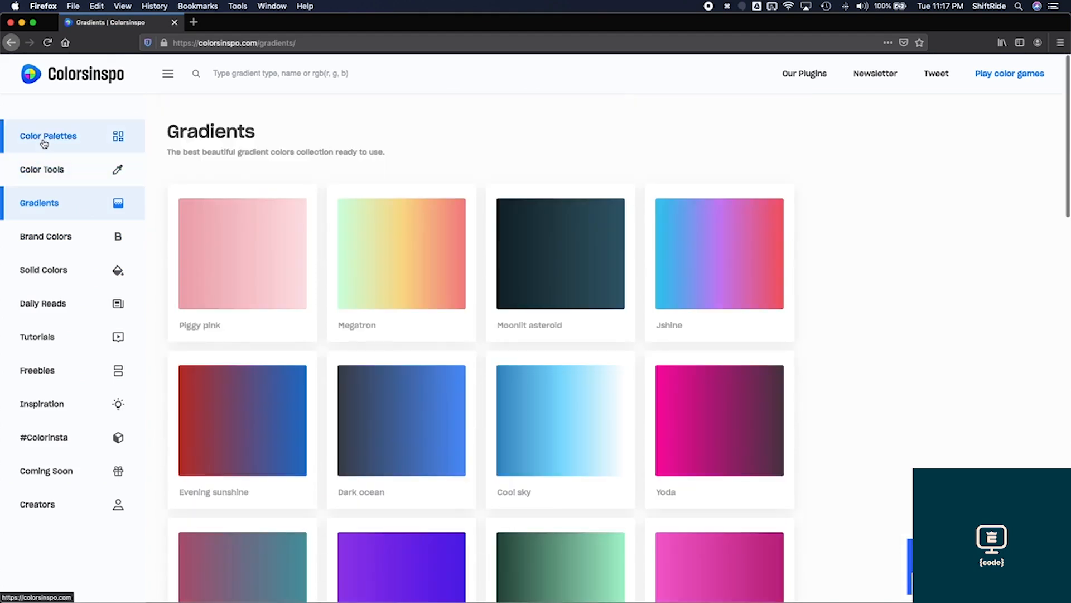
pyautogui.click(43, 142)
pyautogui.scroll(-3, 818, 299)
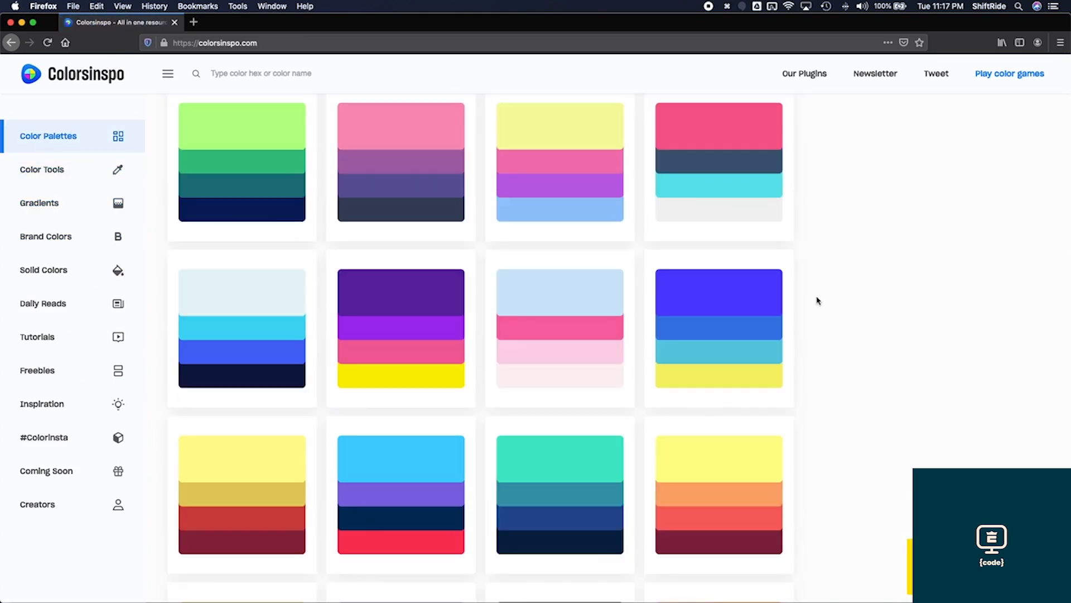
# Browse the latest Colorsinspo palettes for colors that suit the Clean Kangaroo logo, checking them against the Log In design in Figma
pyautogui.scroll(-2, 818, 300)
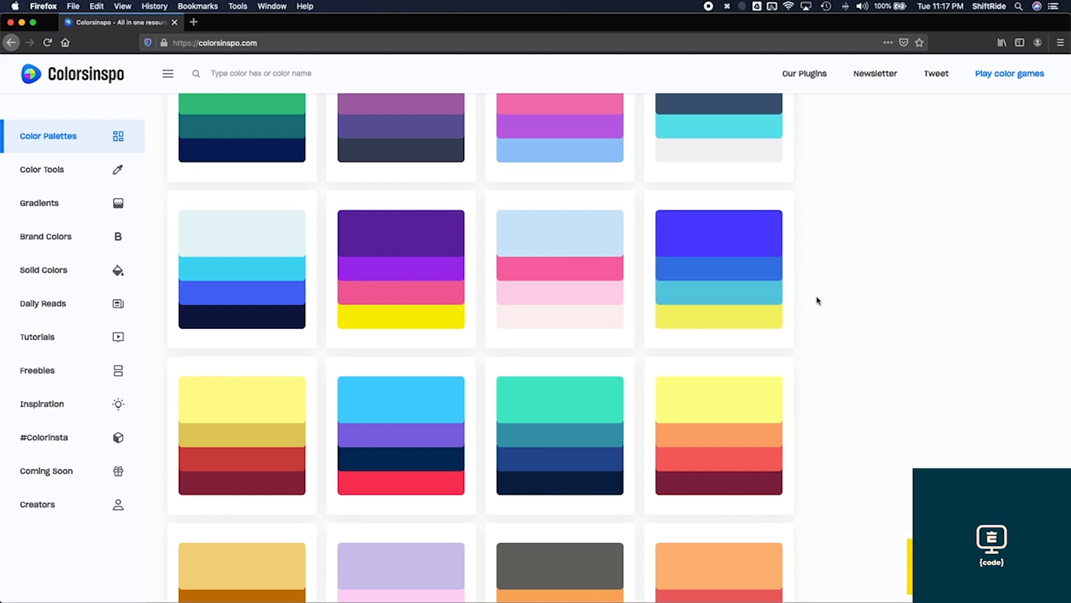
pyautogui.hotkey('ctrl', 'Up')
pyautogui.click(614, 259)
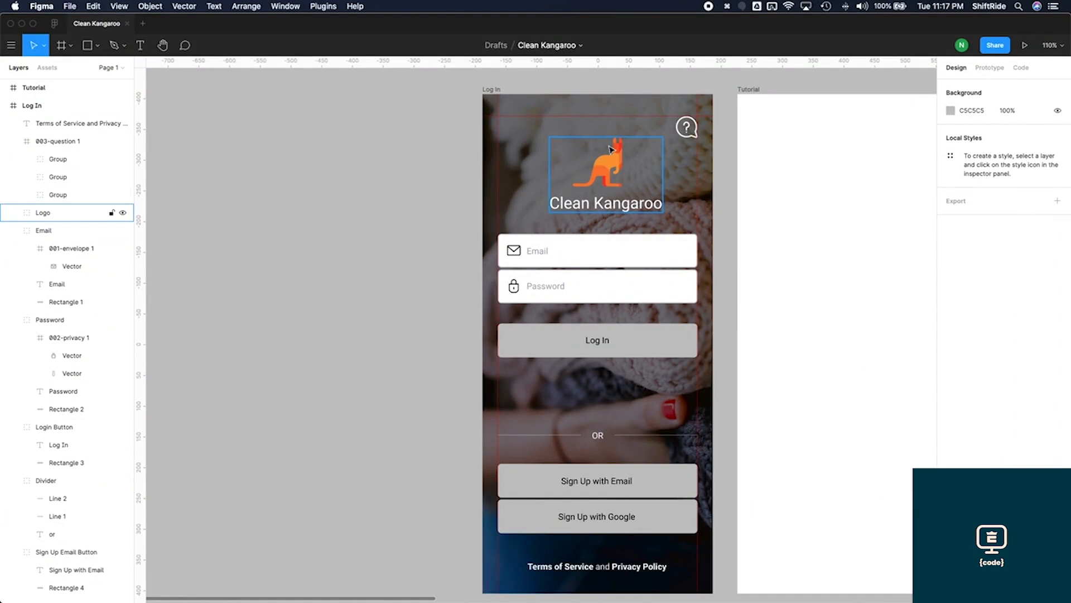
pyautogui.hotkey('ctrl', 'Up')
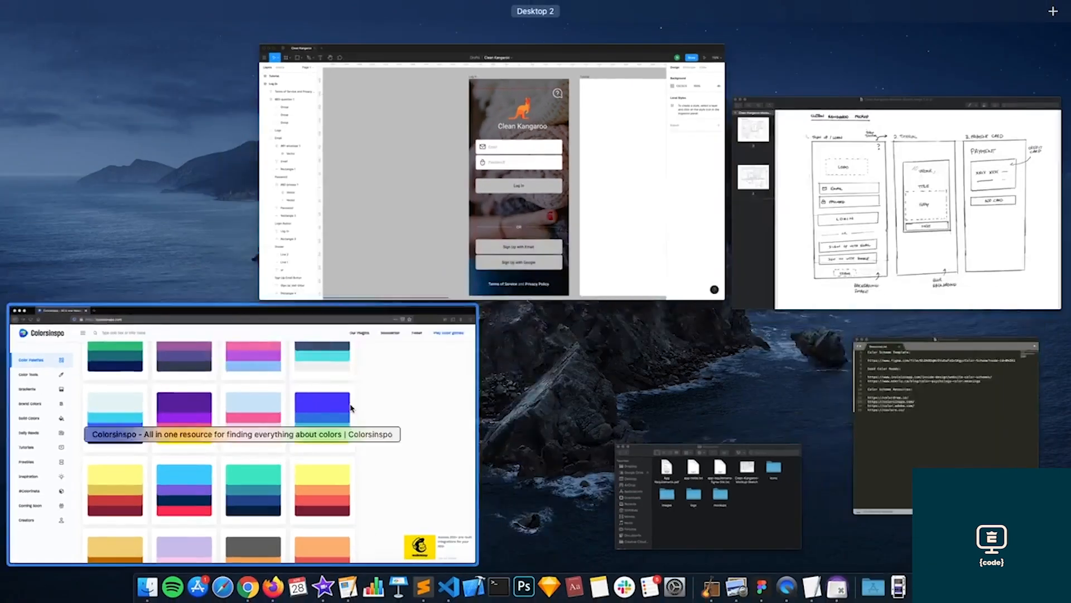
pyautogui.click(350, 408)
pyautogui.scroll(-3, 779, 392)
pyautogui.scroll(4, 780, 392)
pyautogui.scroll(-8, 779, 392)
pyautogui.scroll(-3, 779, 392)
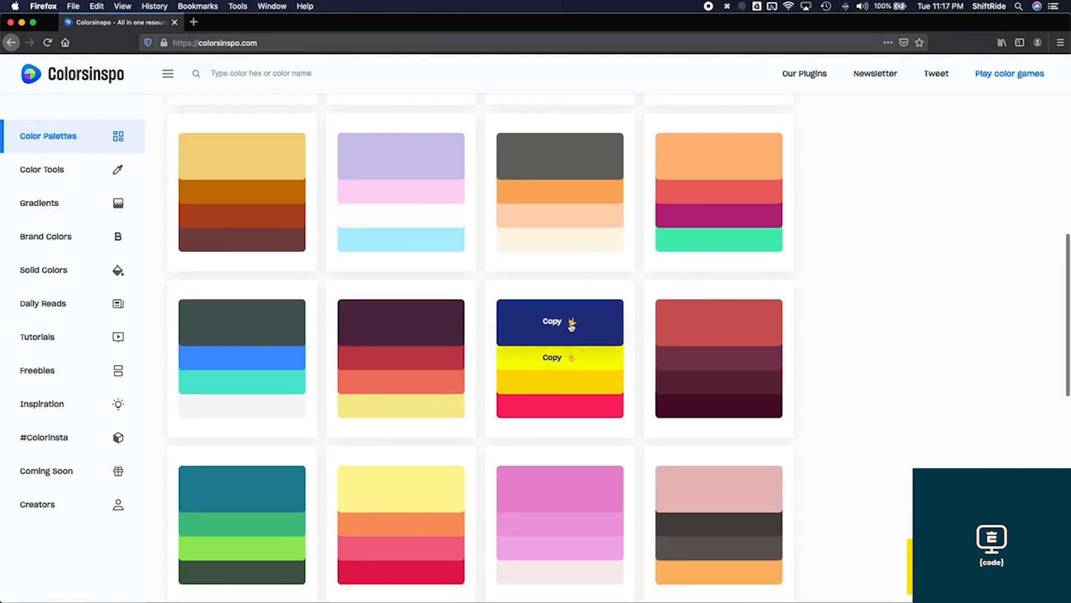
pyautogui.scroll(15, 343, 423)
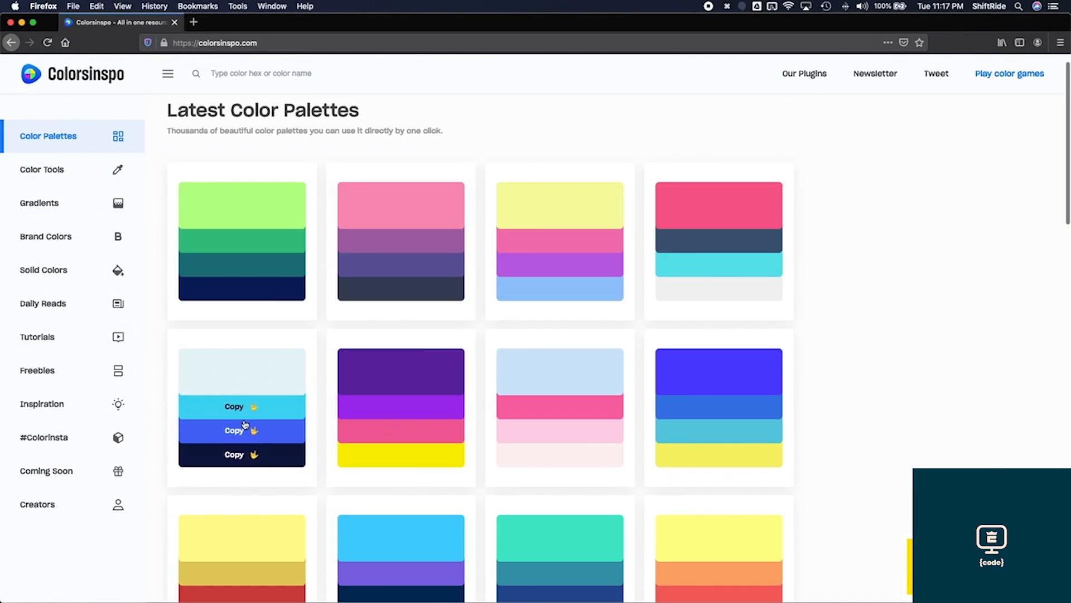
pyautogui.scroll(-1, 268, 454)
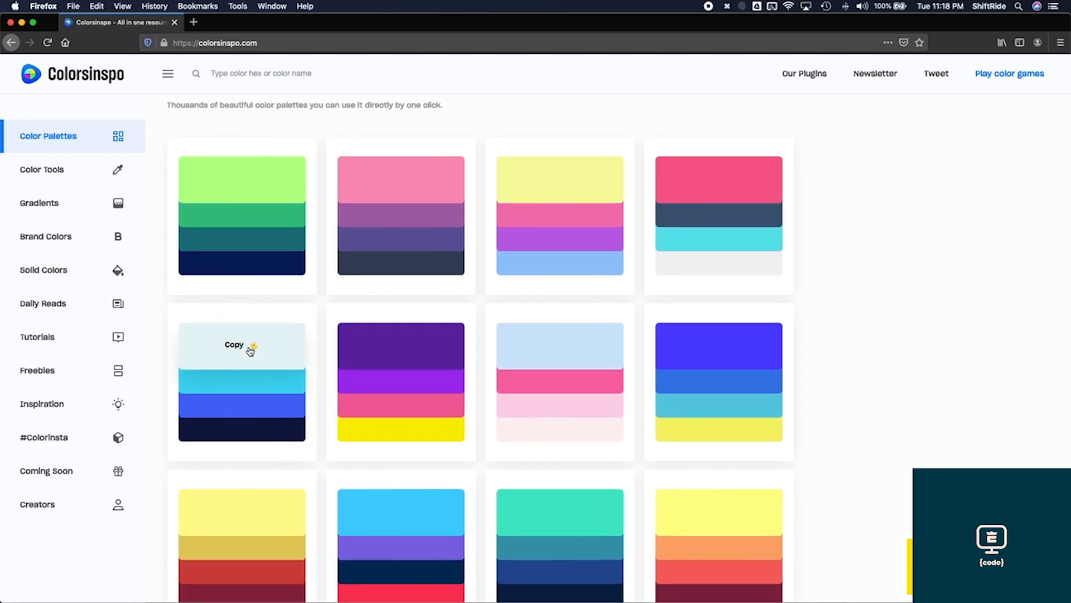
# Copy the Color Scheme Template link from Resources.txt and open it in Firefox
pyautogui.hotkey('ctrl', 'Up')
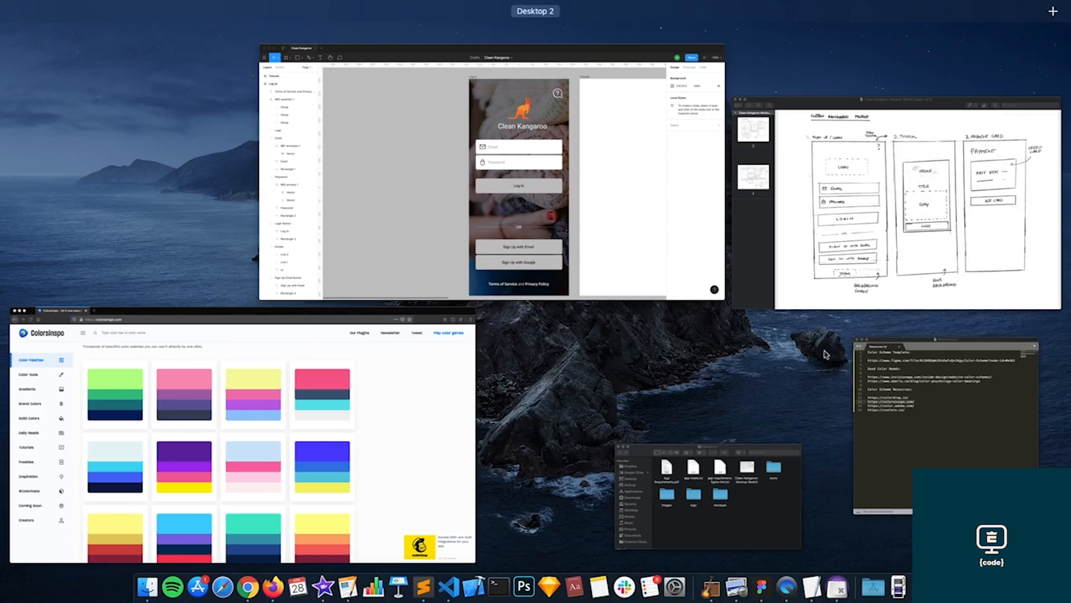
pyautogui.click(870, 391)
pyautogui.click(699, 184)
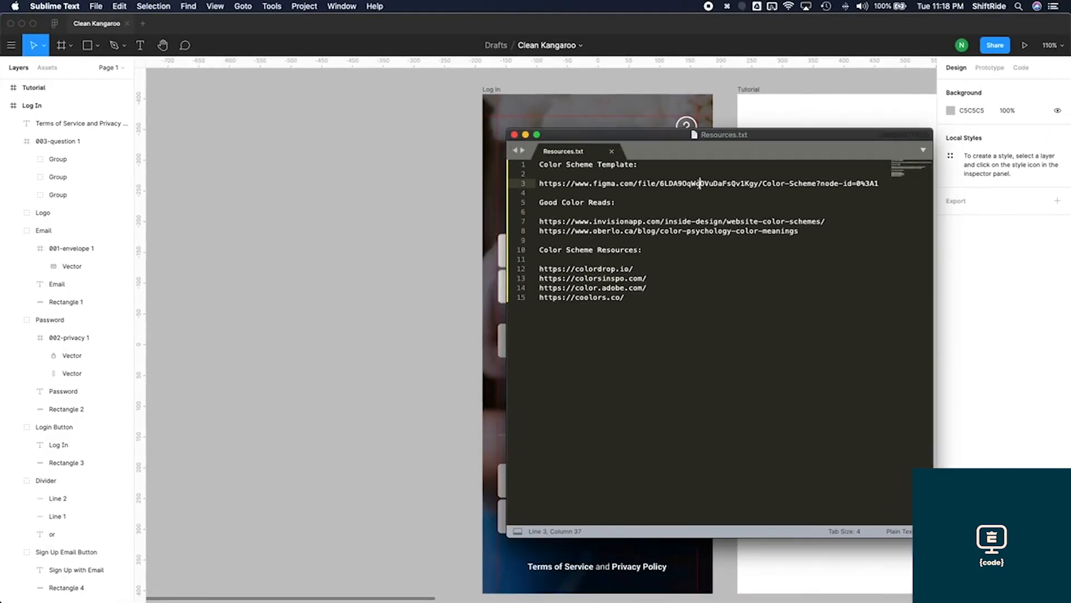
pyautogui.tripleClick(699, 184)
pyautogui.press('super+c')
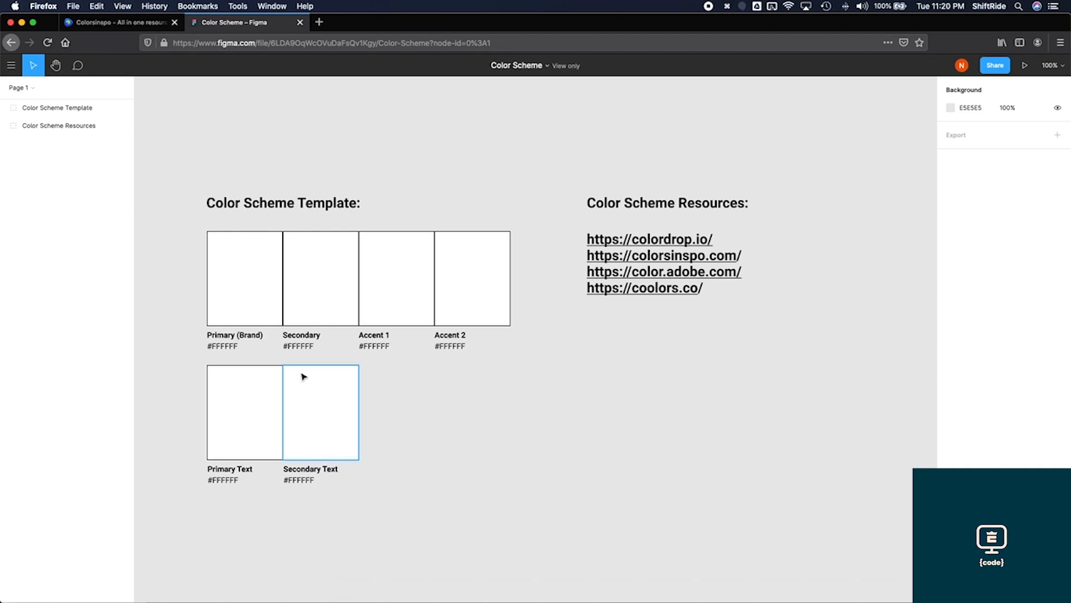
# Copy the whole Color Scheme Template group and switch back to the Clean Kangaroo file in the Figma app
pyautogui.moveTo(189, 175); pyautogui.dragTo(491, 479)
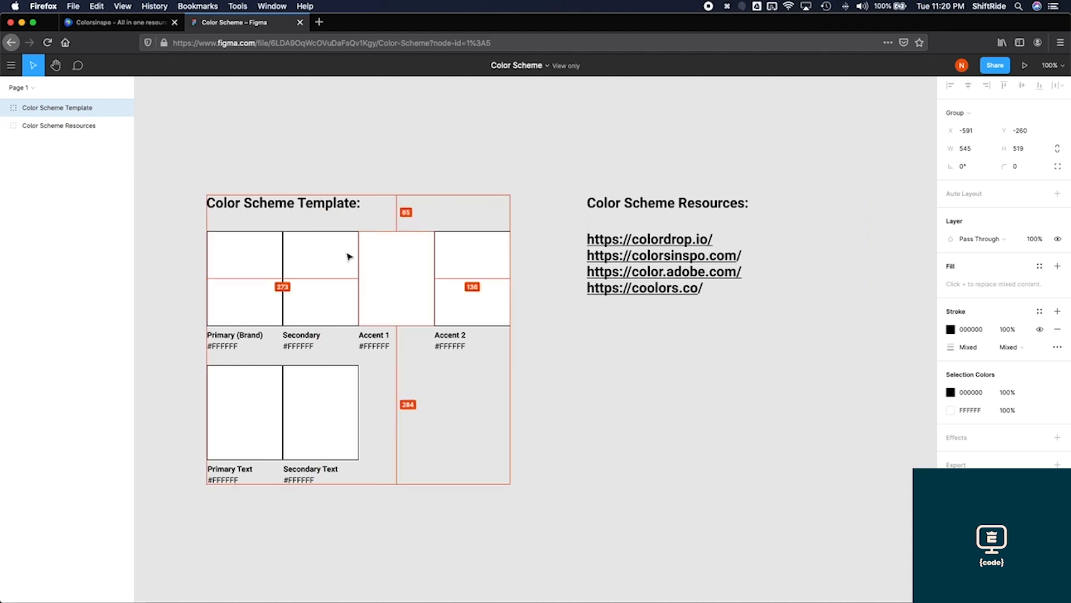
pyautogui.press('super+c')
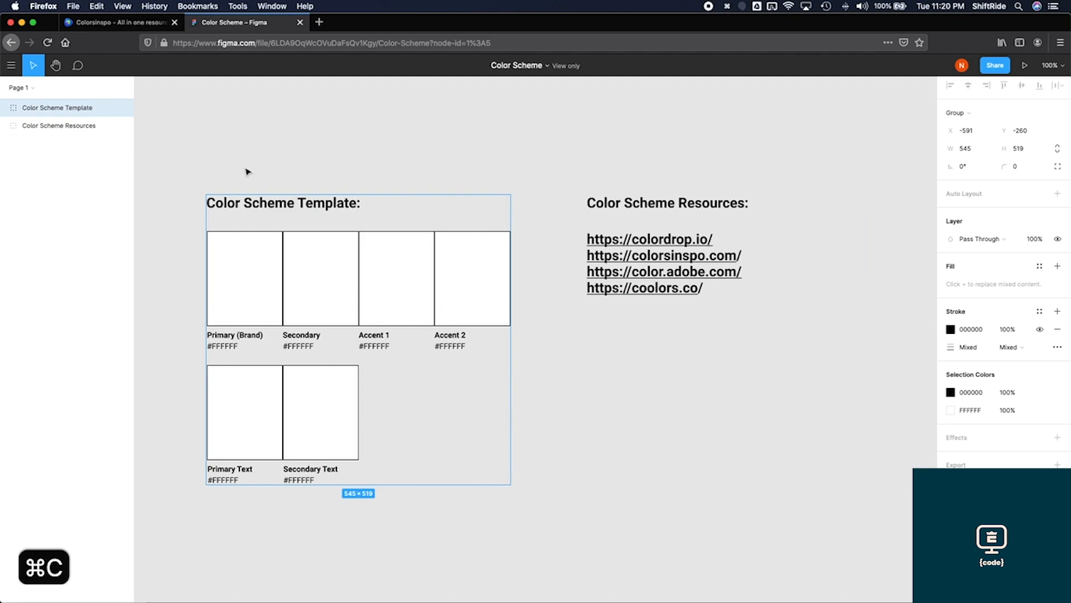
pyautogui.hotkey('ctrl', 'Up')
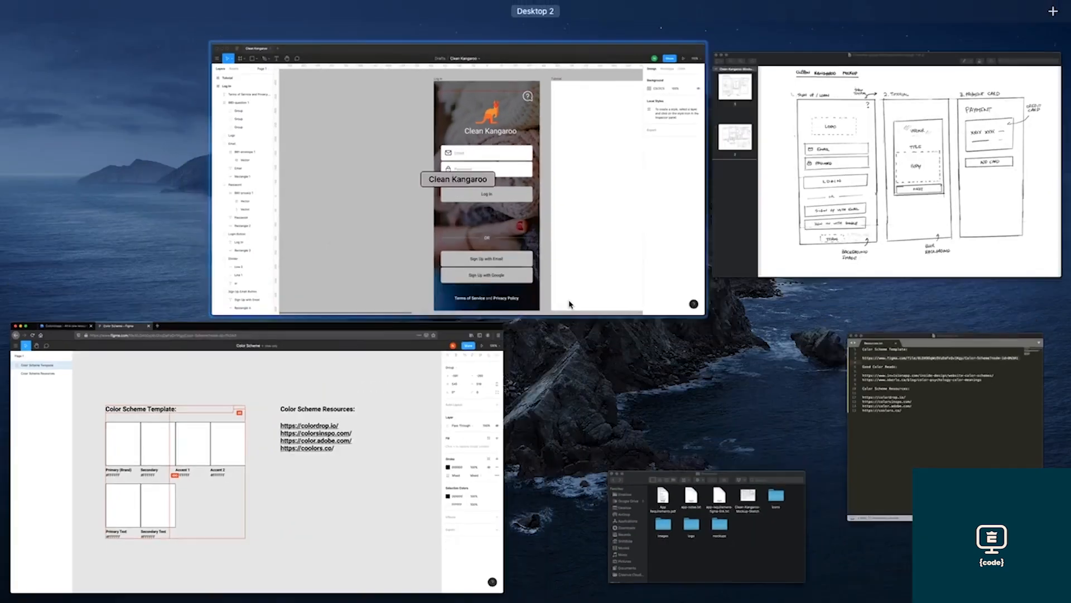
pyautogui.click(569, 302)
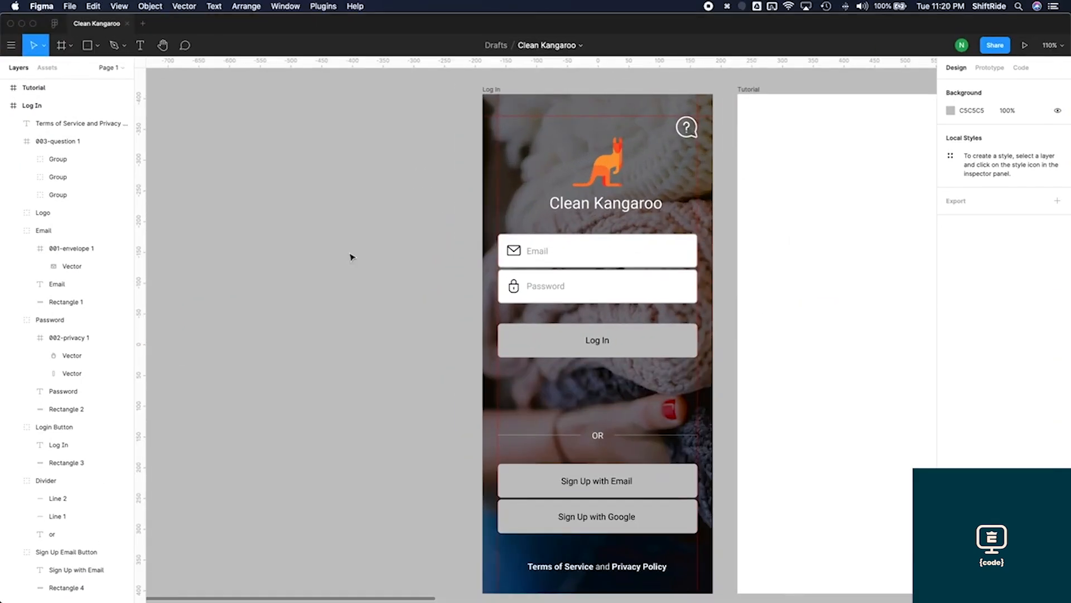
# Paste the Color Scheme Template group into the empty canvas area above the Log In frame, at about X -188, Y -1034
pyautogui.scroll(15, 443, 295)
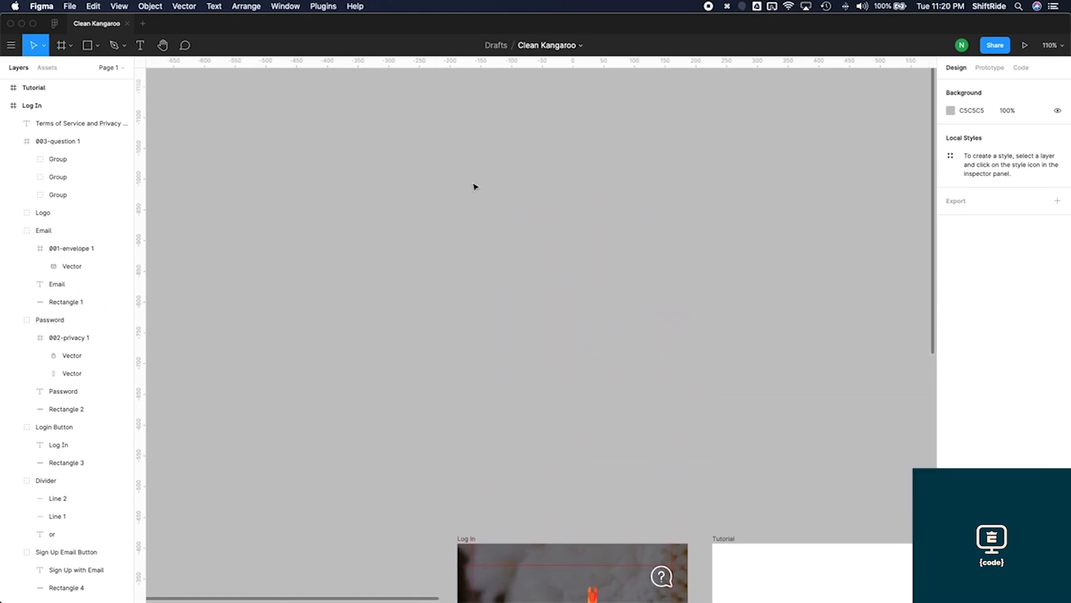
pyautogui.scroll(1, 466, 213)
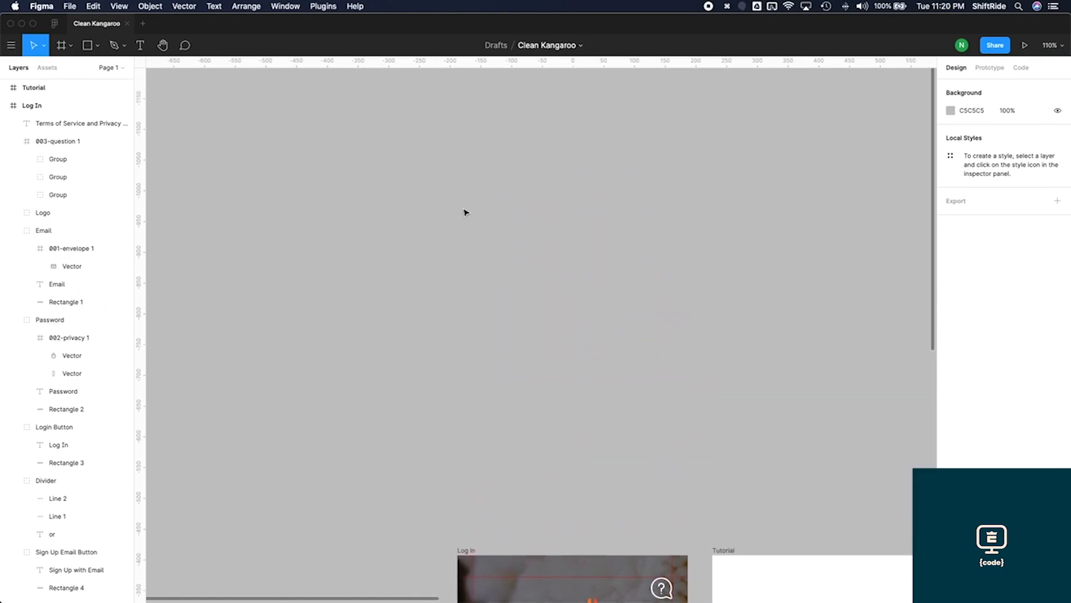
pyautogui.press('super+v')
pyautogui.press('super+z')
pyautogui.press('super+z')
pyautogui.press('super+z')
pyautogui.moveTo(518, 189); pyautogui.dragTo(528, 186)
# Shorten the pasted group's heading to "Color Scheme:" by removing the word "Template"
pyautogui.doubleClick(532, 190)
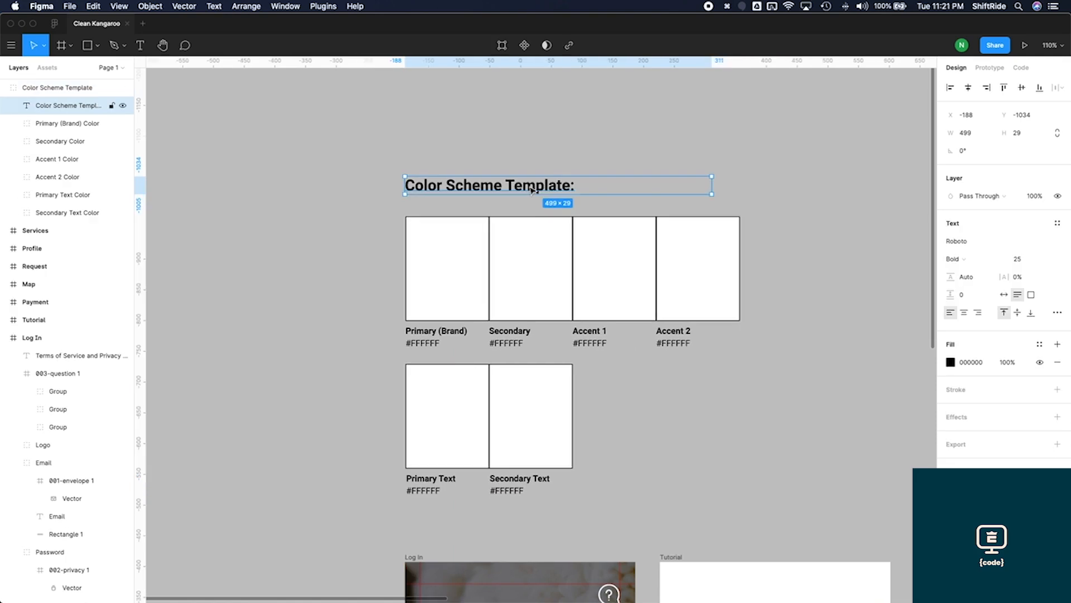
pyautogui.doubleClick(538, 186)
pyautogui.doubleClick(538, 187)
pyautogui.press('BackSpace')
pyautogui.press('BackSpace')
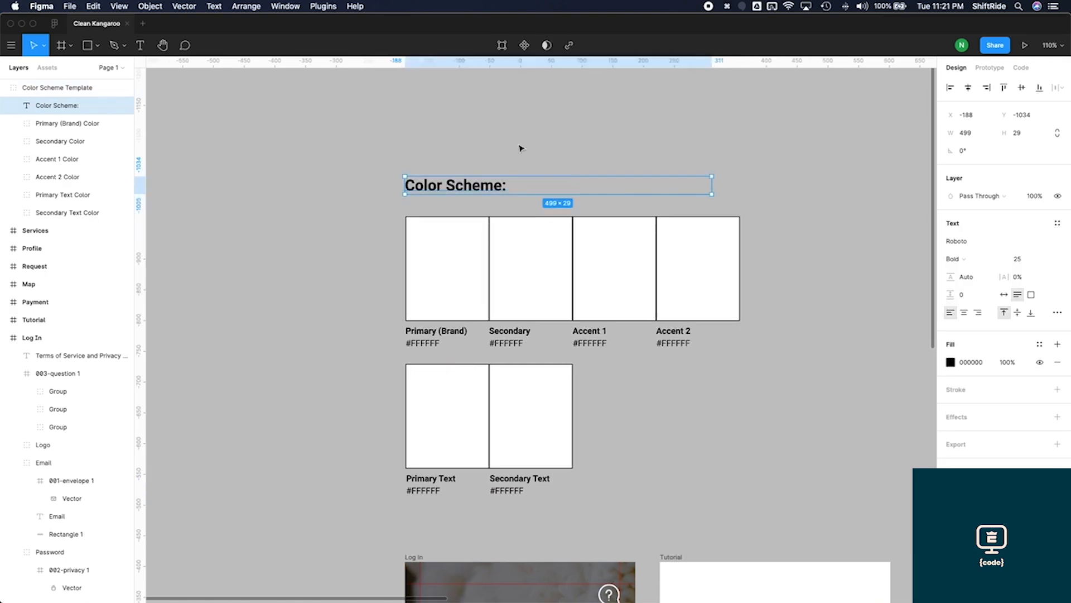
pyautogui.click(521, 154)
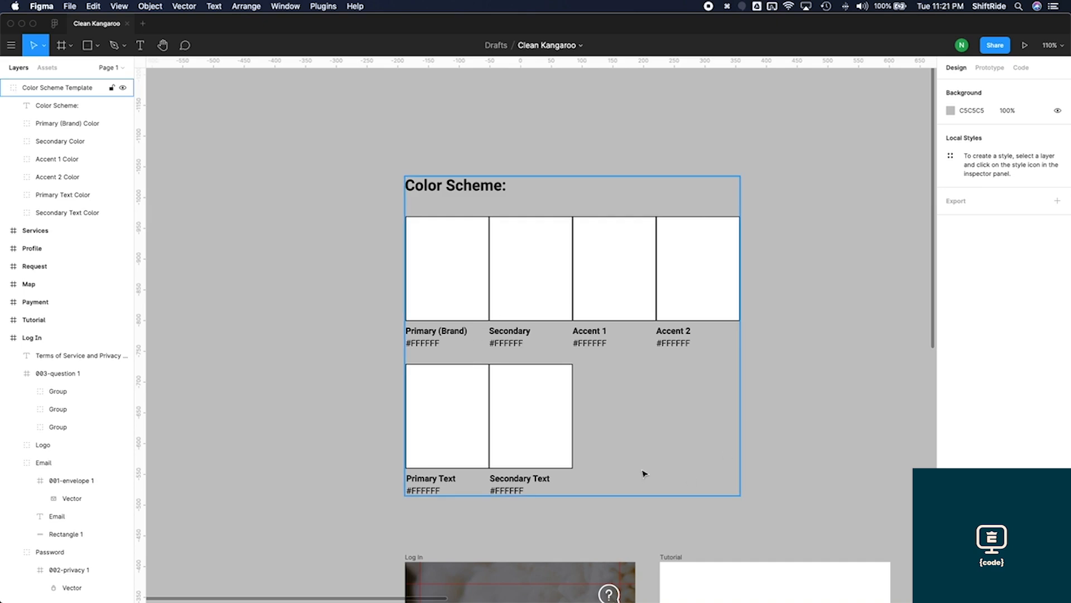
# Fill the Secondary swatch rectangle with the orange FF7A3C sampled from the kangaroo logo
pyautogui.scroll(-5, 640, 361)
pyautogui.scroll(2, 640, 362)
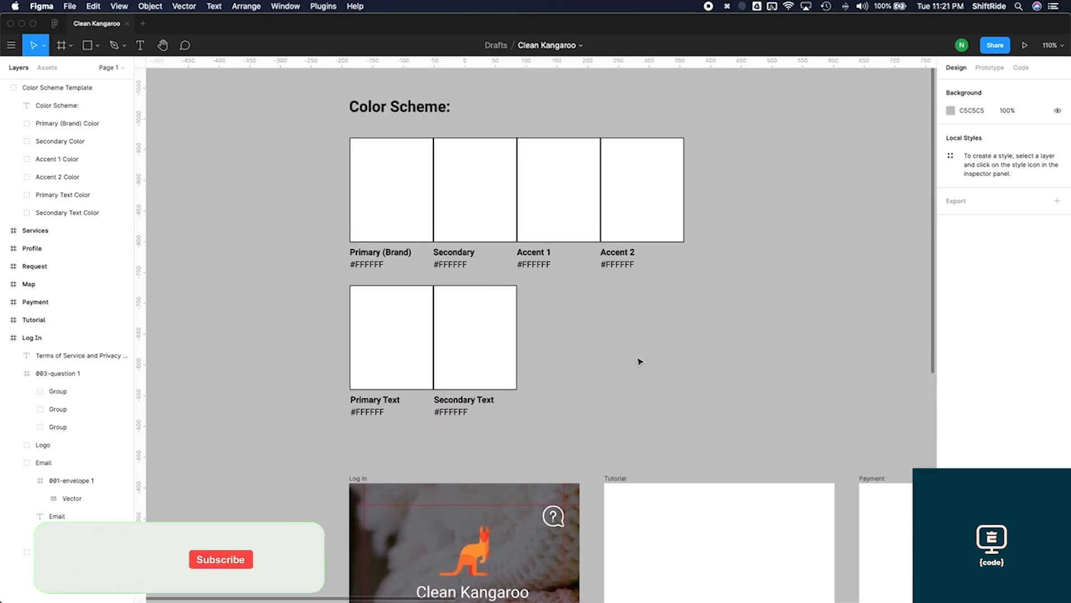
pyautogui.click(495, 175)
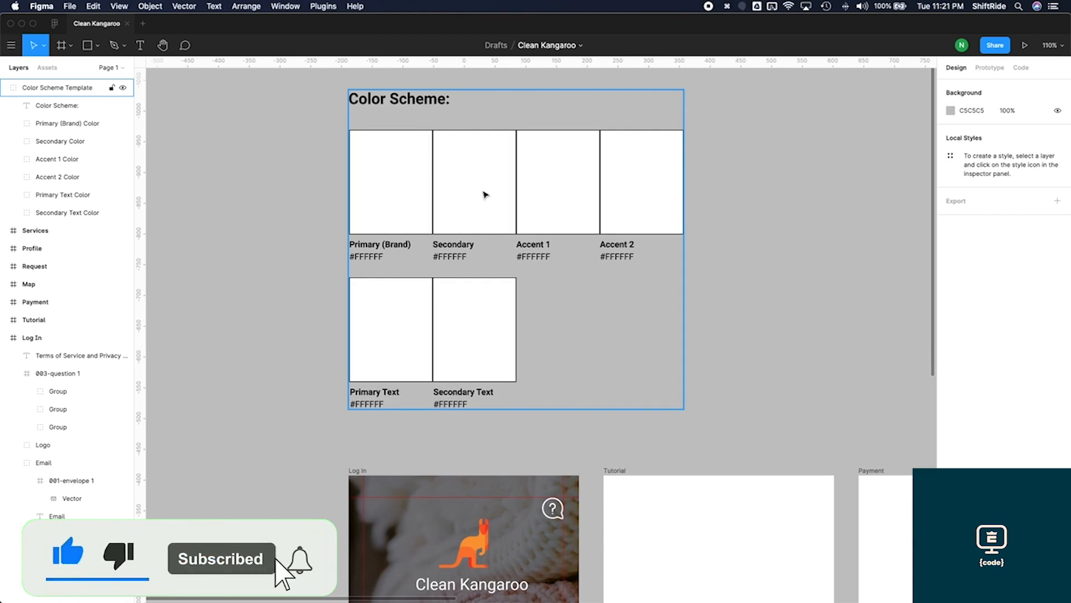
pyautogui.doubleClick(486, 195)
pyautogui.doubleClick(485, 195)
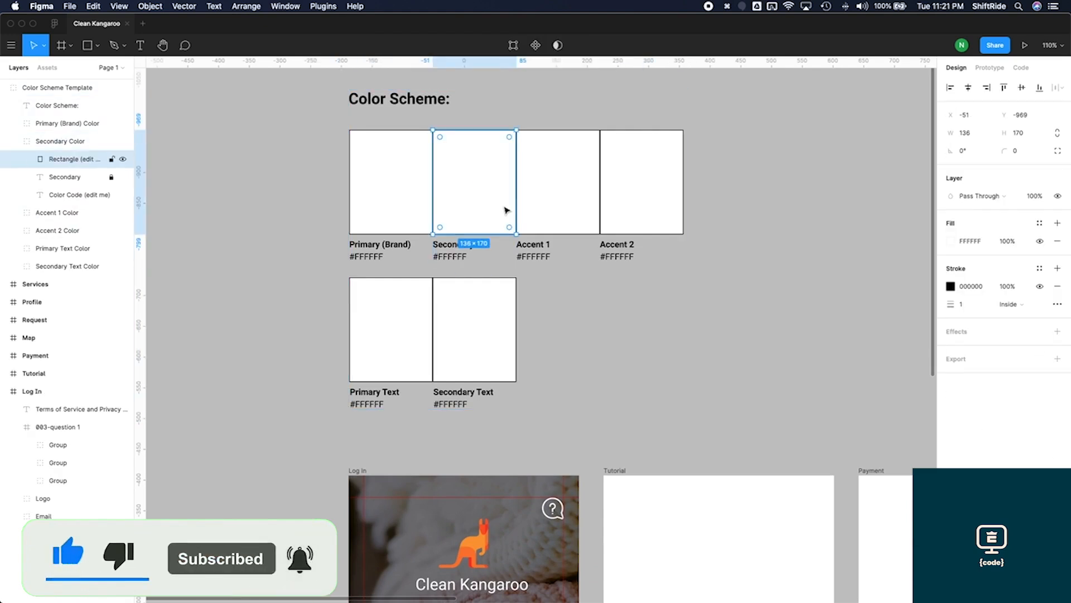
pyautogui.press('Escape')
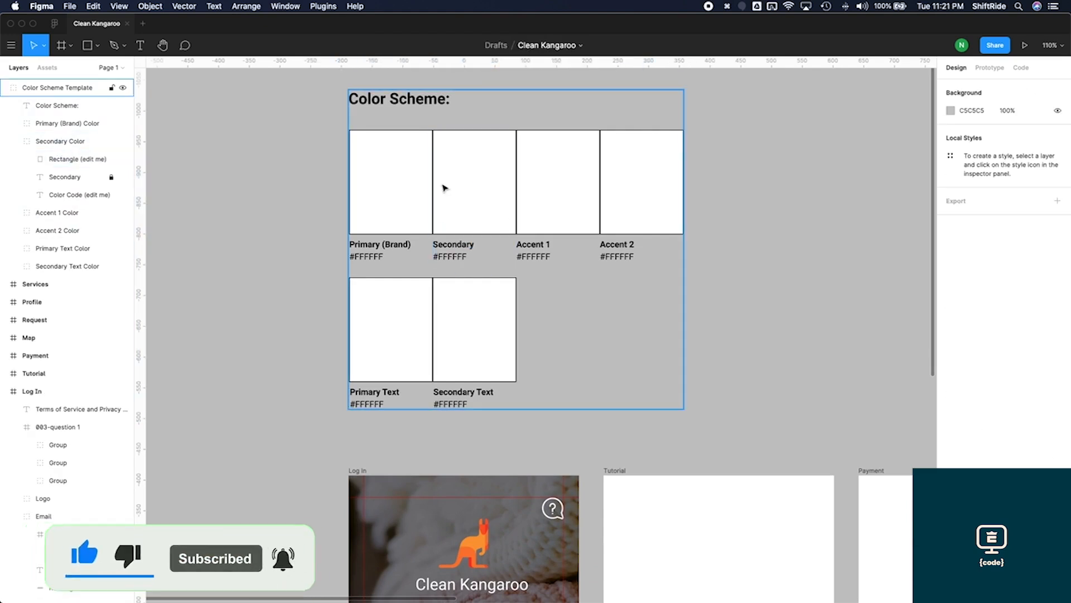
pyautogui.click(483, 192)
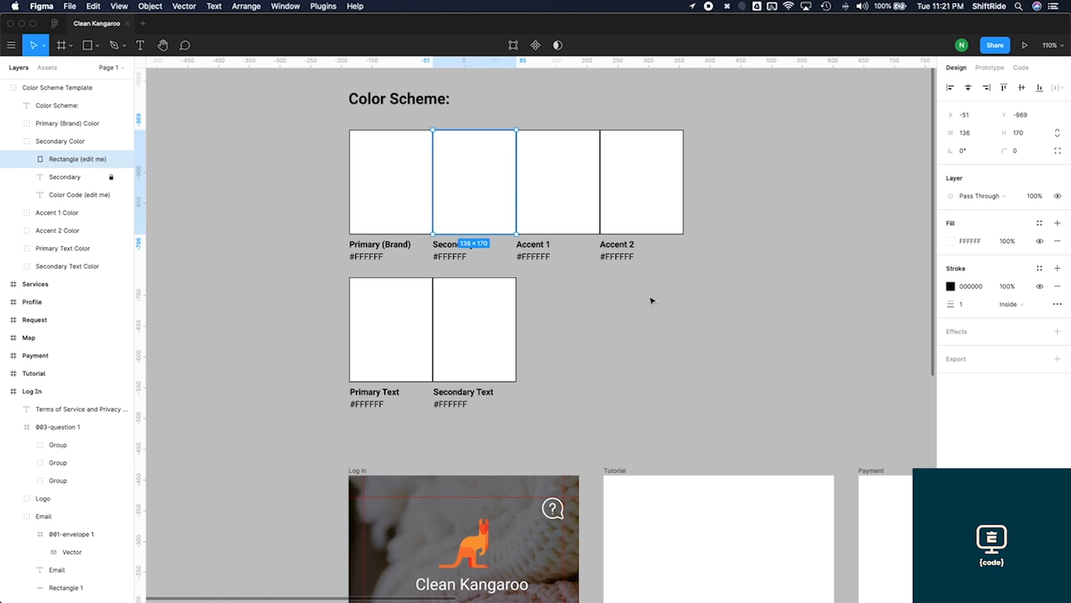
pyautogui.scroll(-1, 488, 210)
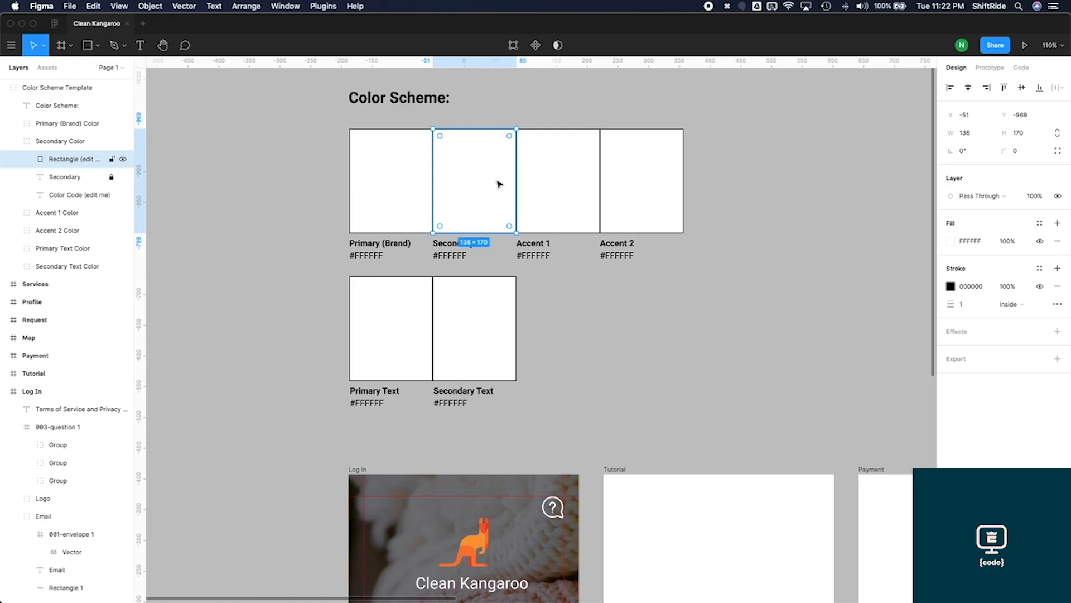
pyautogui.hotkey('ctrl', 'c')
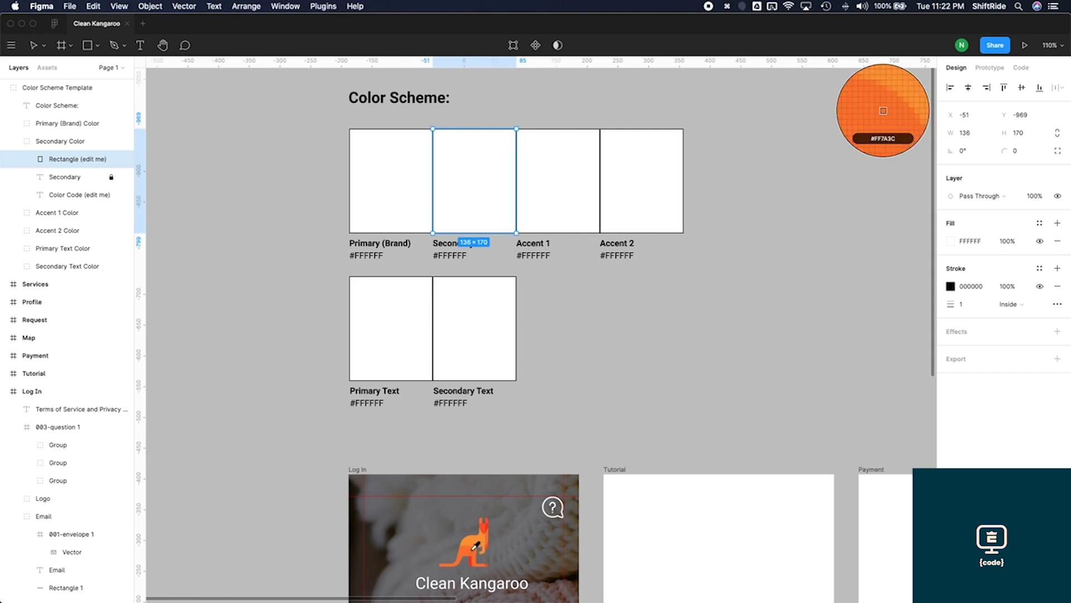
pyautogui.click(473, 546)
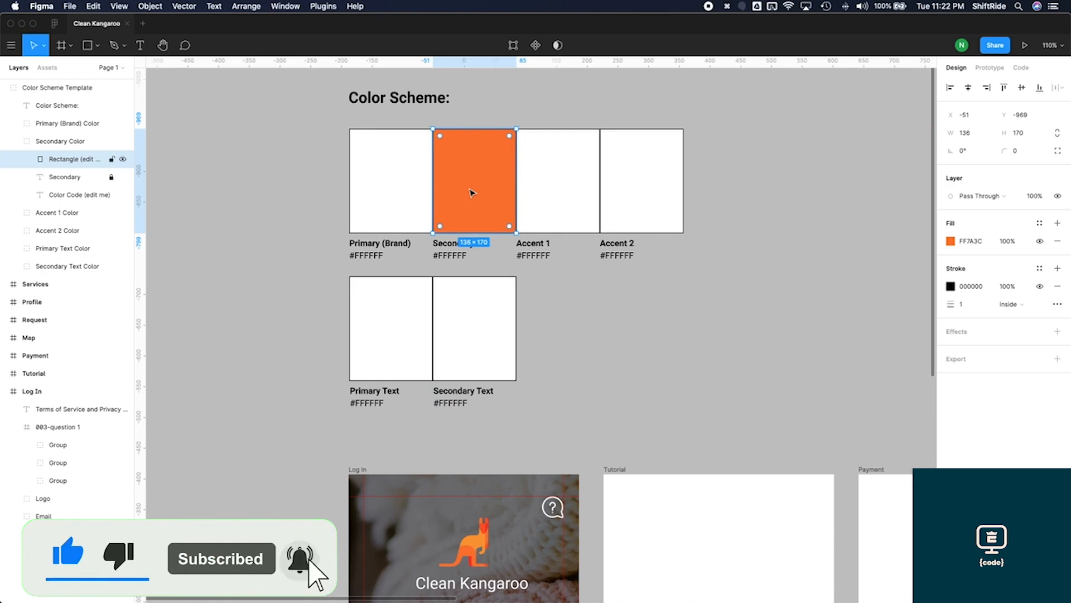
pyautogui.click(951, 241)
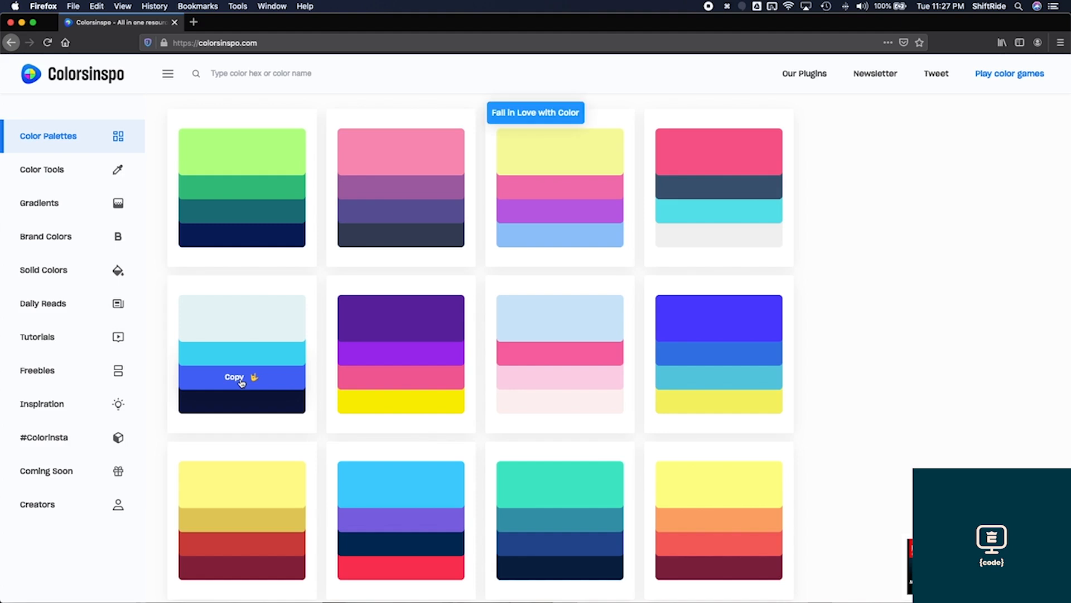
# Return to the Clean Kangaroo file in Figma and fill the Primary (Brand) rectangle with the copied Colorsinspo blue #3d5af1
pyautogui.hotkey('ctrl', 'Up')
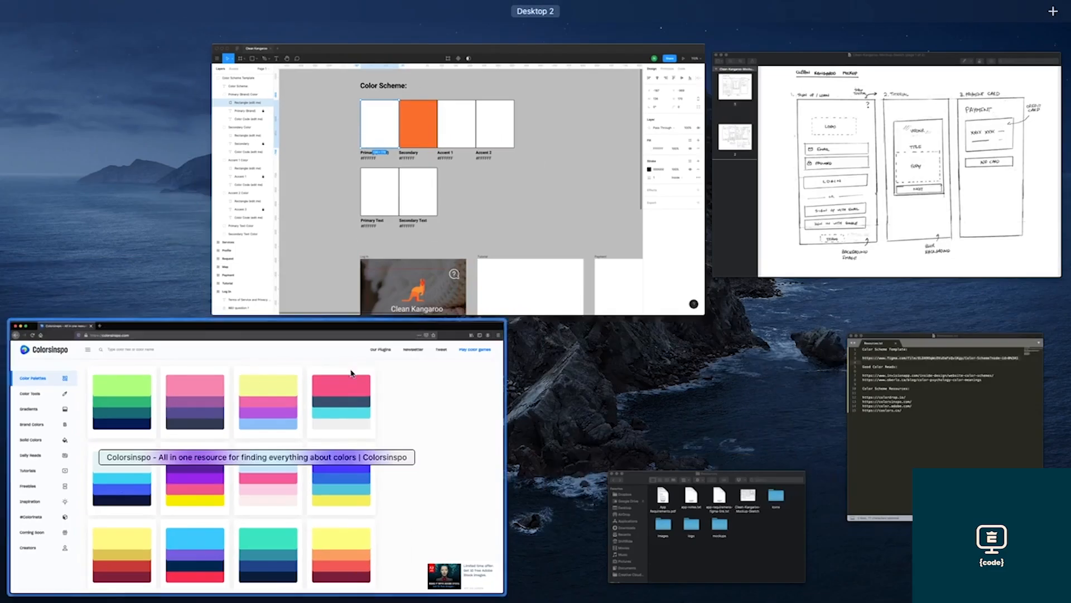
pyautogui.click(307, 258)
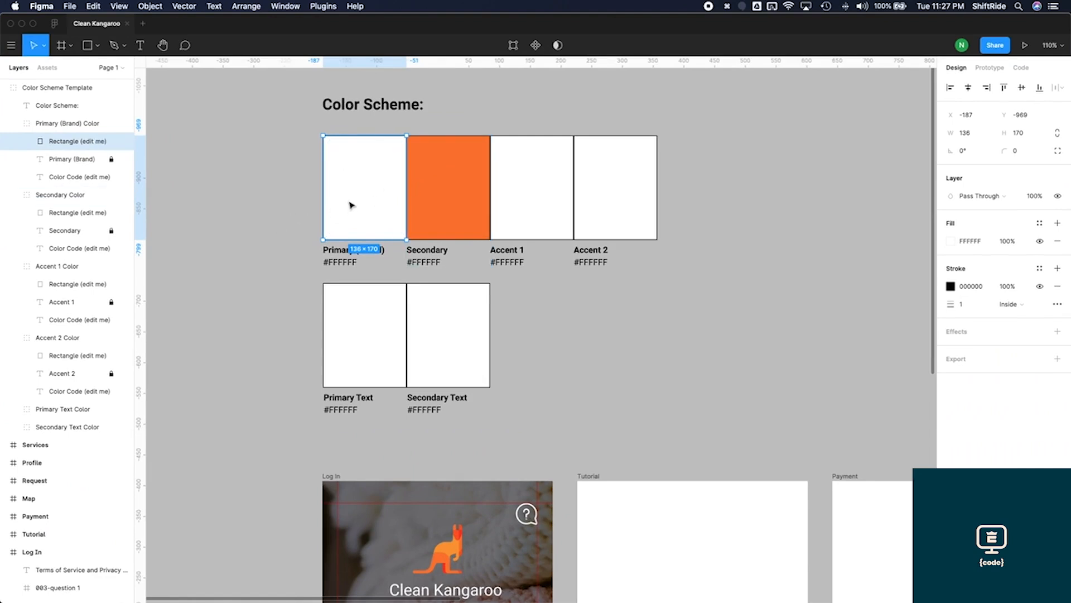
pyautogui.press('Escape')
pyautogui.click(370, 184)
pyautogui.click(981, 246)
pyautogui.press('super+v')
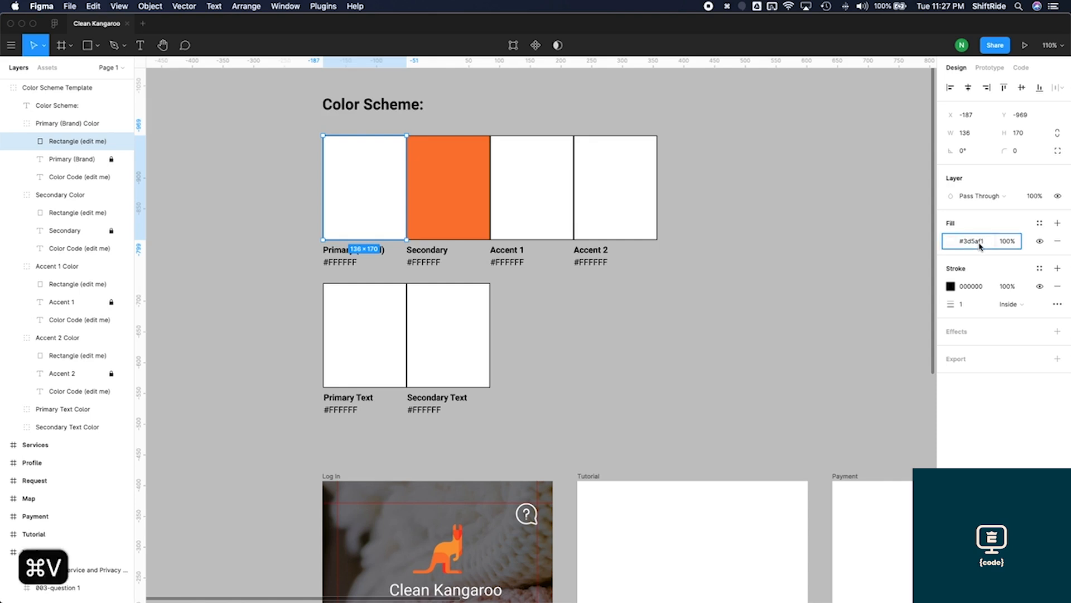
pyautogui.press('Return')
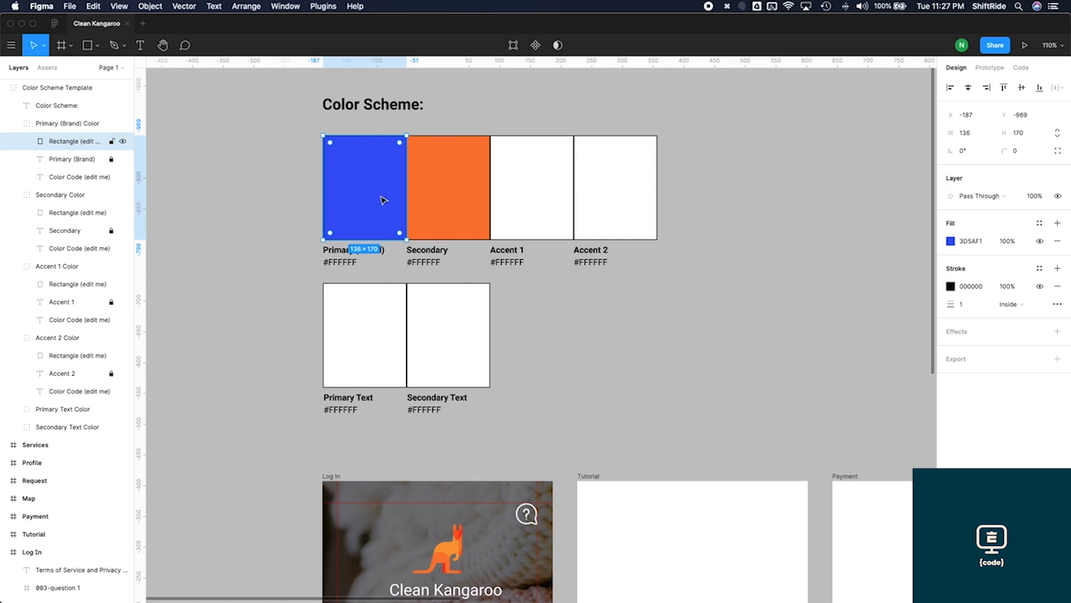
# Replace the color code under Primary (Brand) with #3d5af1
pyautogui.doubleClick(339, 262)
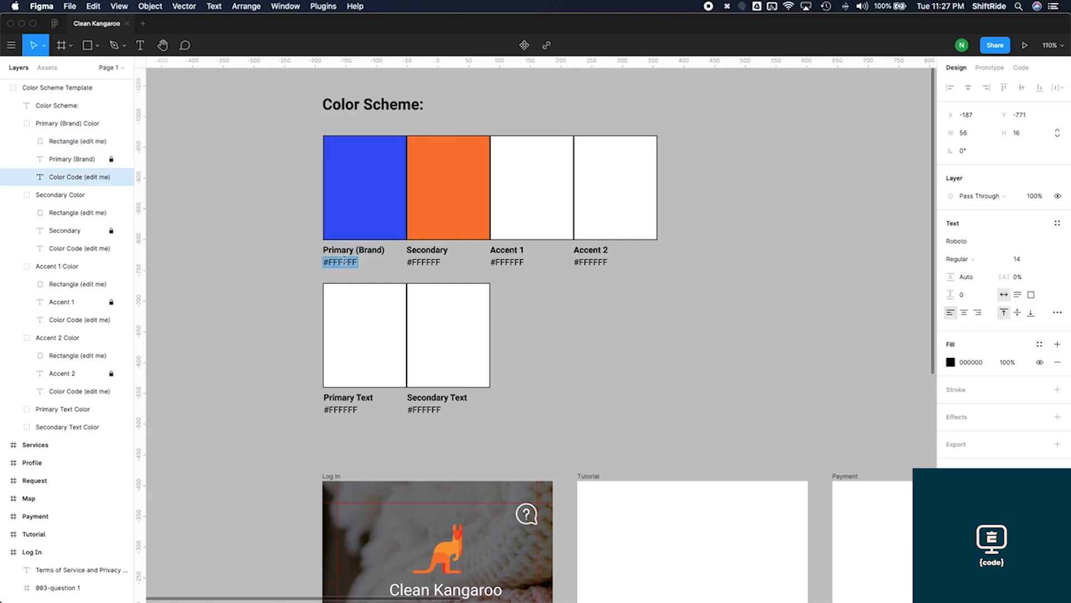
pyautogui.press('super+v')
pyautogui.click(315, 269)
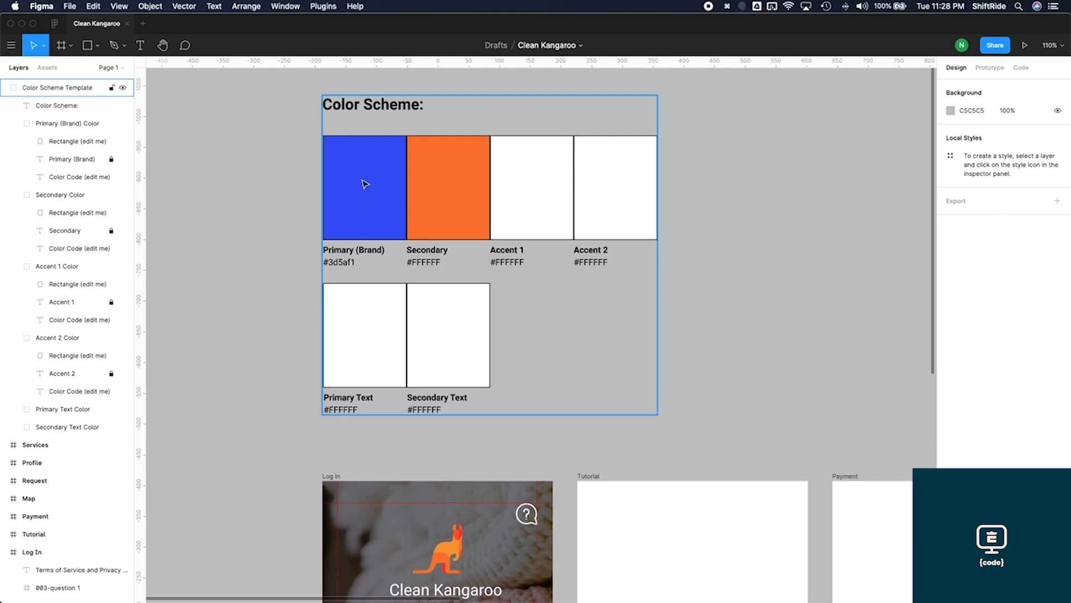
# Replace the color code under Secondary with #FF7A3C, copied from the swatch's orange selection color
pyautogui.click(449, 206)
pyautogui.click(449, 206)
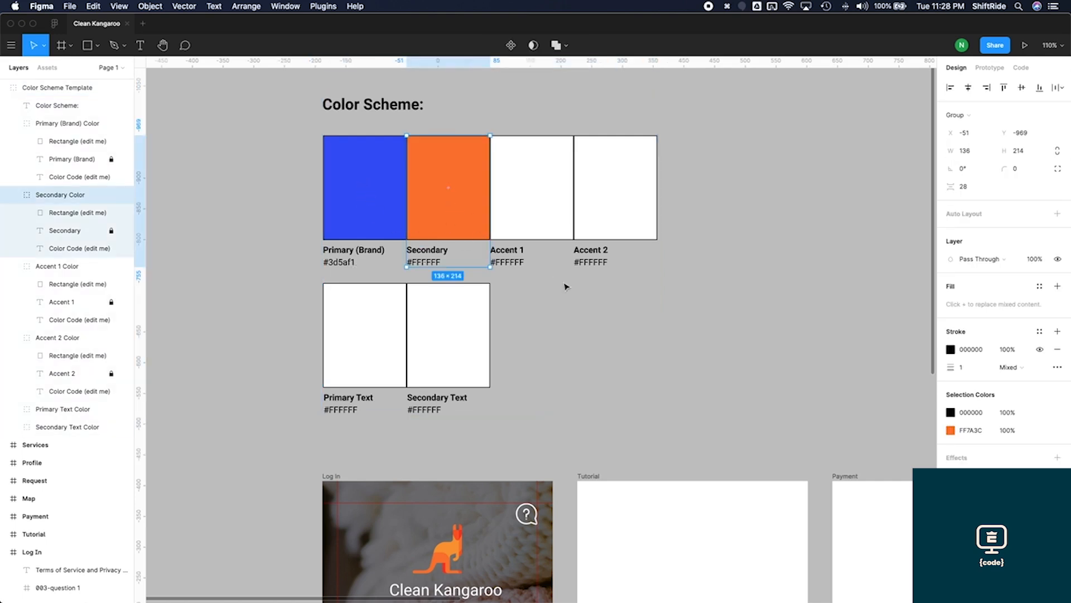
pyautogui.click(967, 430)
pyautogui.press('super+c')
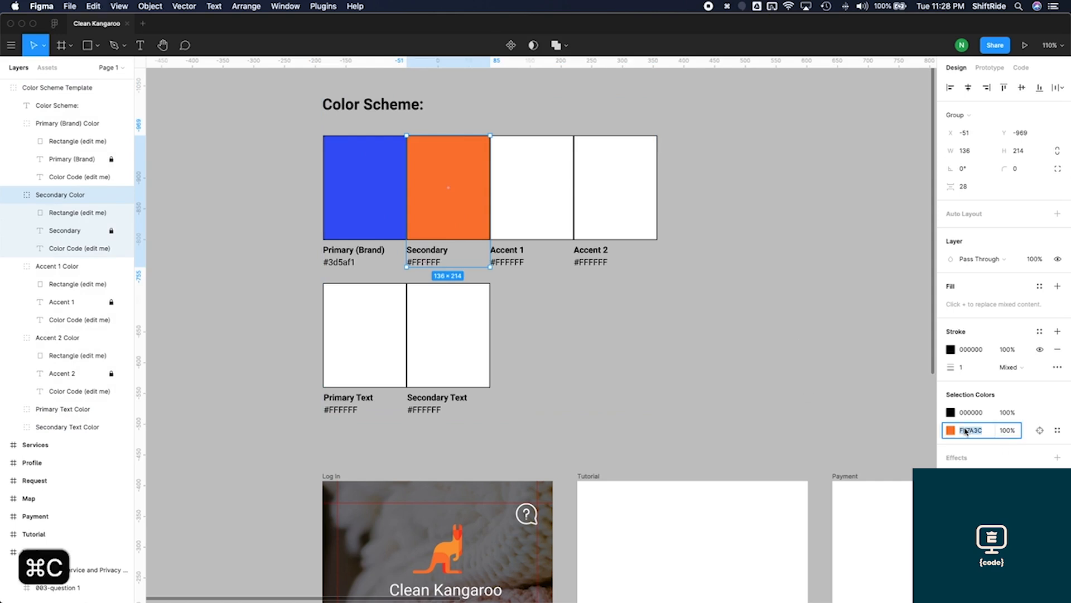
pyautogui.click(437, 262)
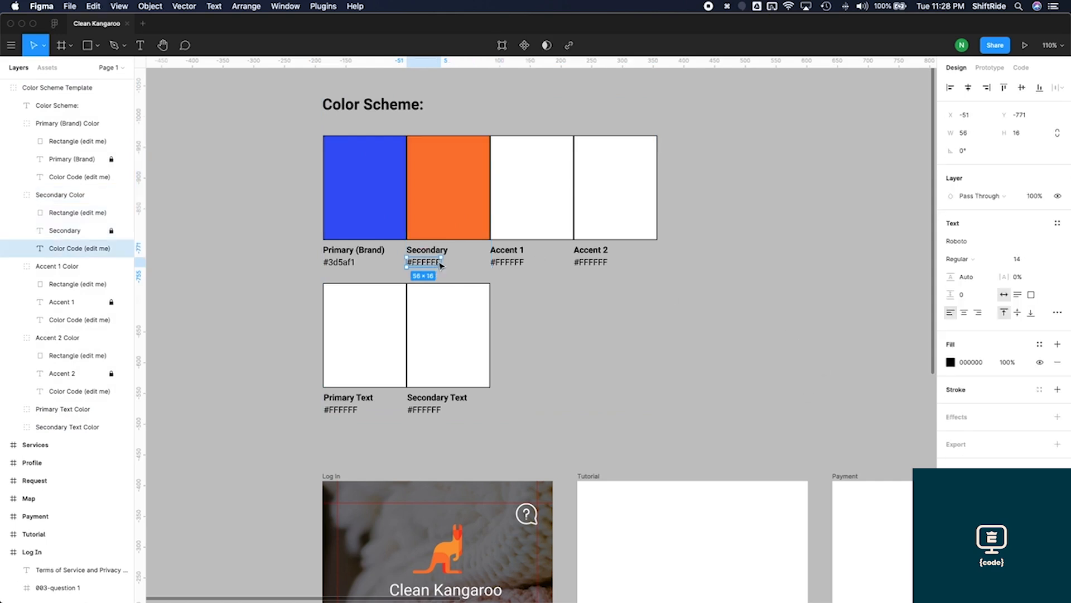
pyautogui.doubleClick(427, 261)
pyautogui.press('super+v')
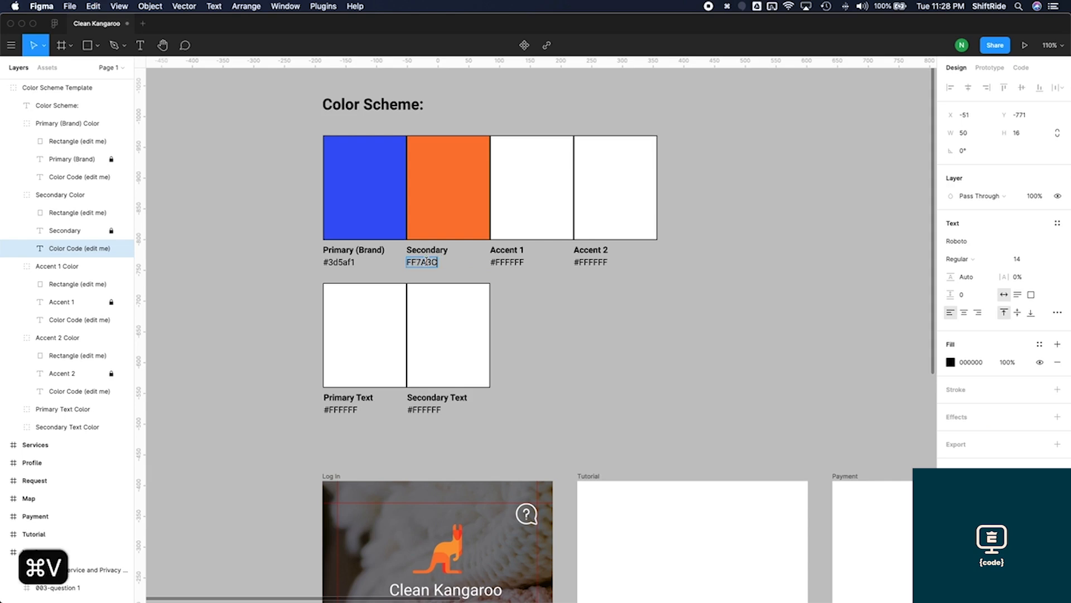
pyautogui.press('super+Left')
pyautogui.write('#')
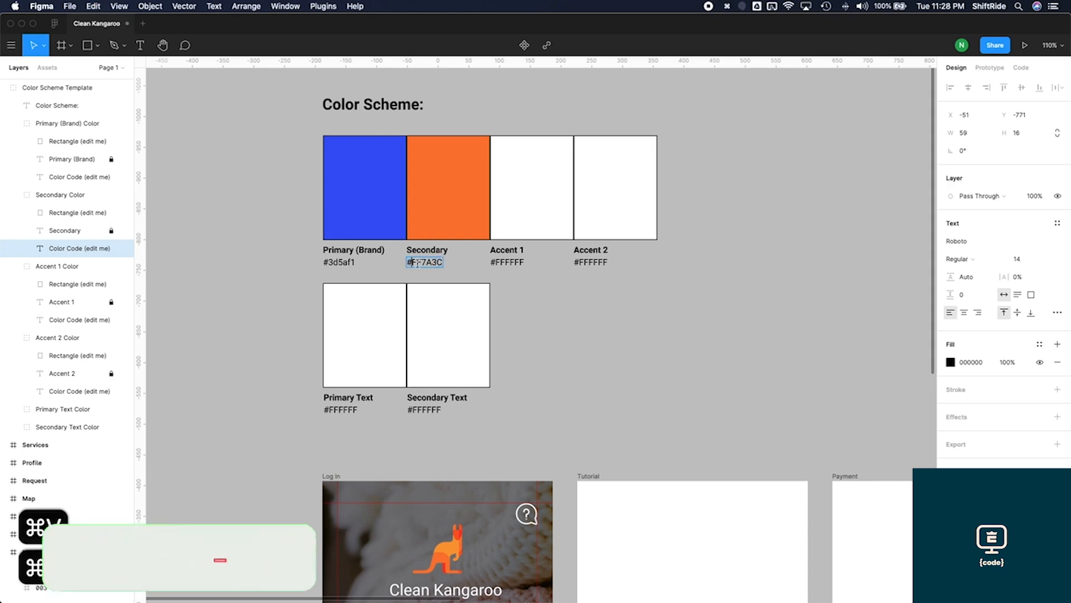
pyautogui.press('Escape')
# Copy the cyan 22D1EE from the blue palette on Colorsinspo in Firefox and fill the Accent 1 rectangle in Figma with it
pyautogui.hotkey('ctrl', 'Up')
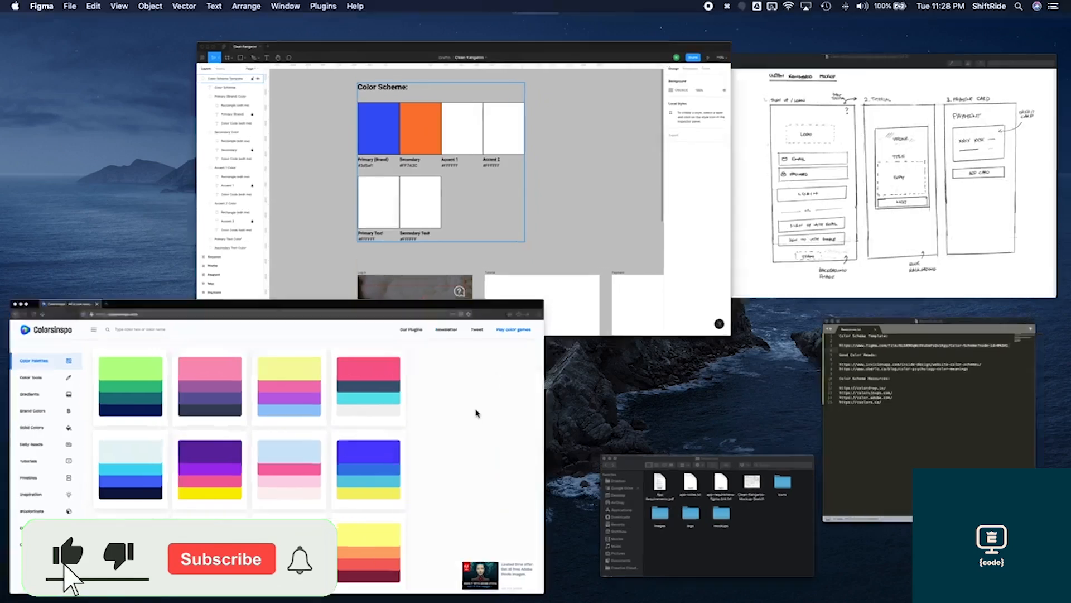
pyautogui.click(476, 412)
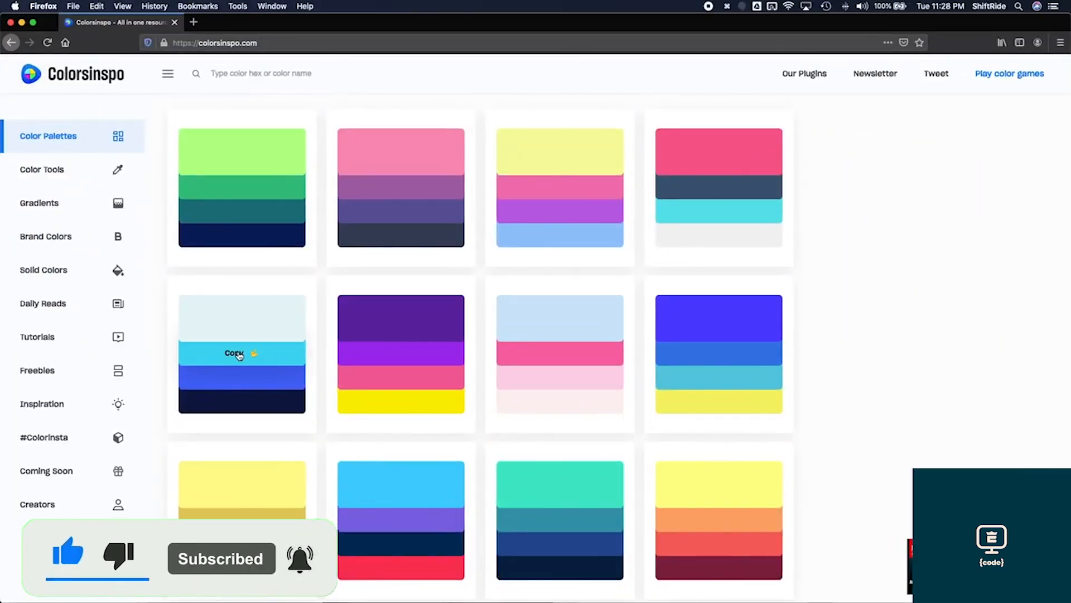
pyautogui.hotkey('ctrl', 'Up')
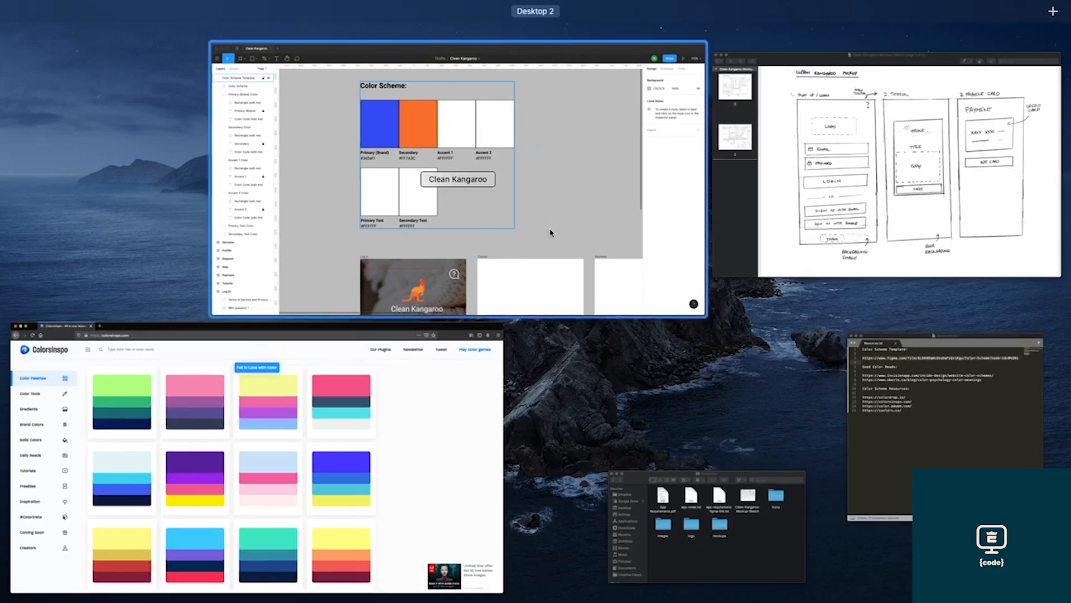
pyautogui.click(549, 232)
pyautogui.click(550, 204)
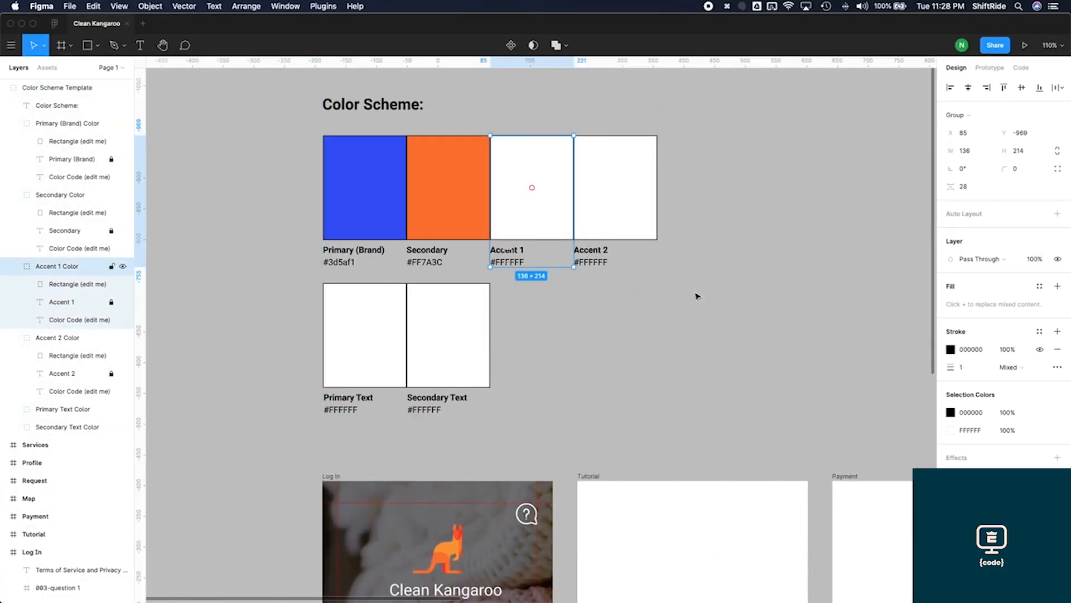
pyautogui.doubleClick(527, 170)
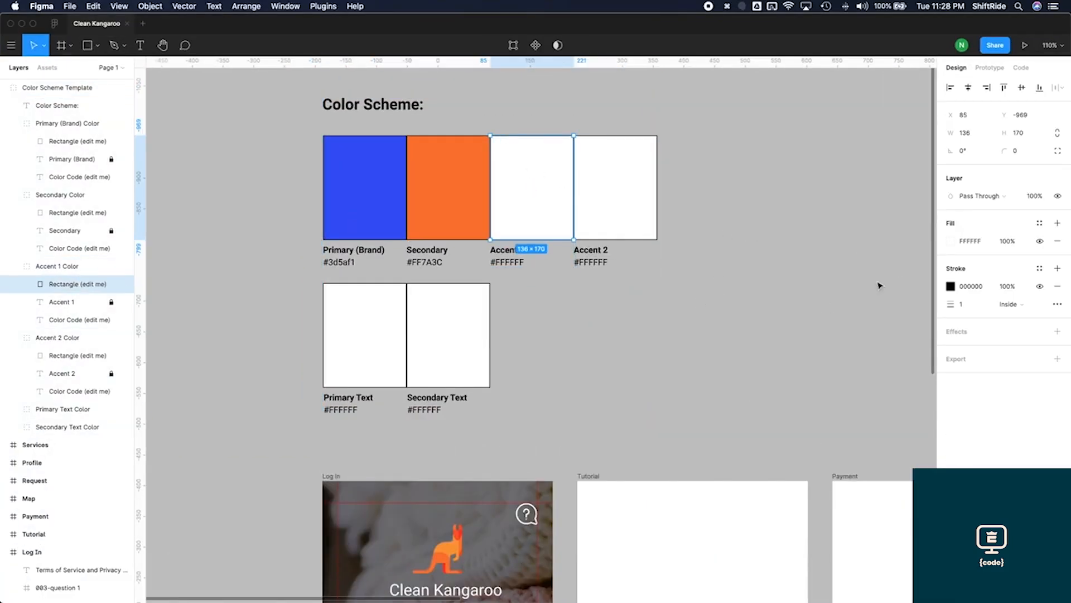
pyautogui.click(969, 240)
pyautogui.press('super+v')
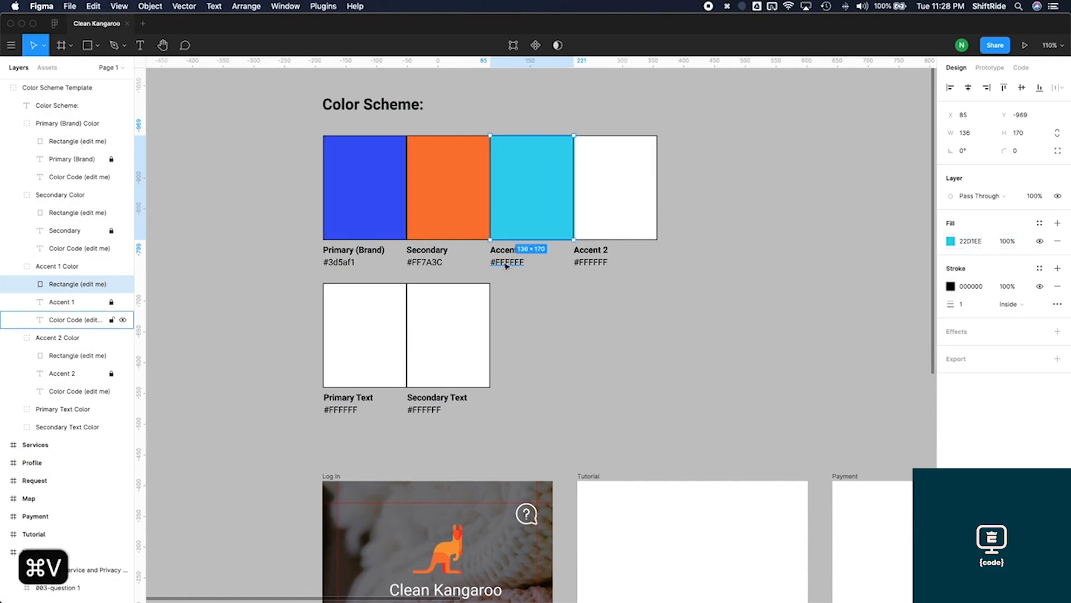
# Replace the color code under Accent 1 with #22d1ee
pyautogui.doubleClick(508, 260)
pyautogui.press('super+v')
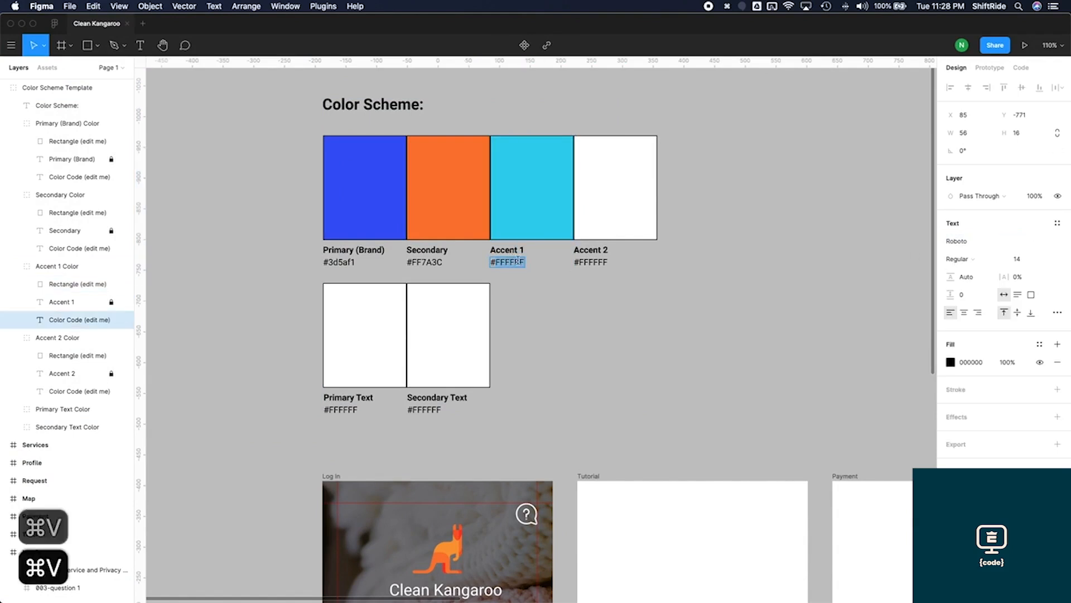
pyautogui.press('BackSpace')
pyautogui.press('Escape')
pyautogui.click(561, 286)
# Copy the pale blue E2F3F5 from the same Colorsinspo palette in Firefox and fill the Accent 2 rectangle in Figma with it
pyautogui.hotkey('ctrl', 'Up')
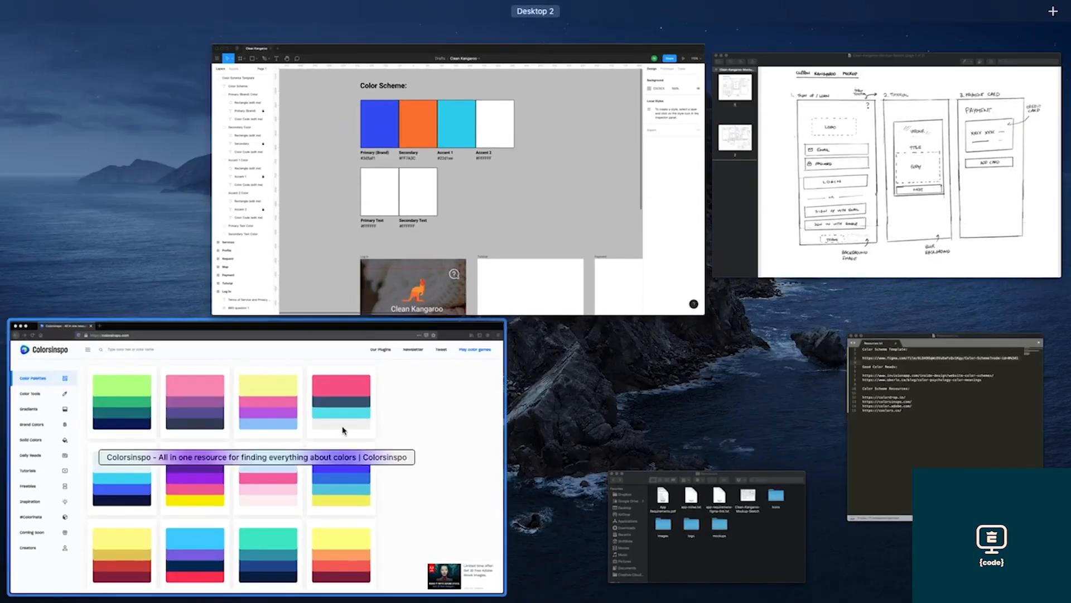
pyautogui.click(345, 432)
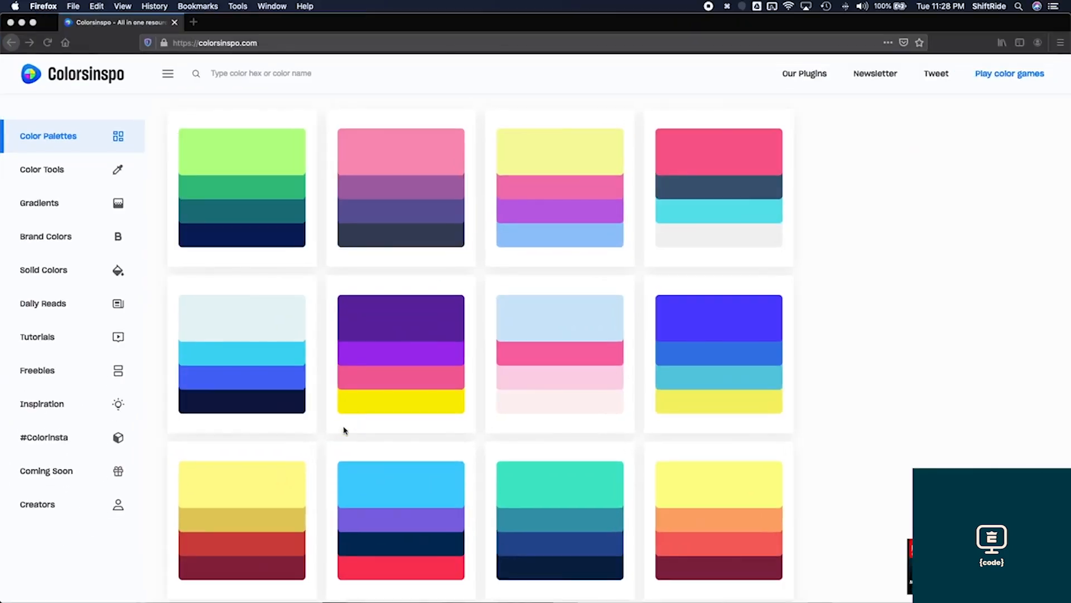
pyautogui.click(244, 320)
pyautogui.hotkey('ctrl', 'Up')
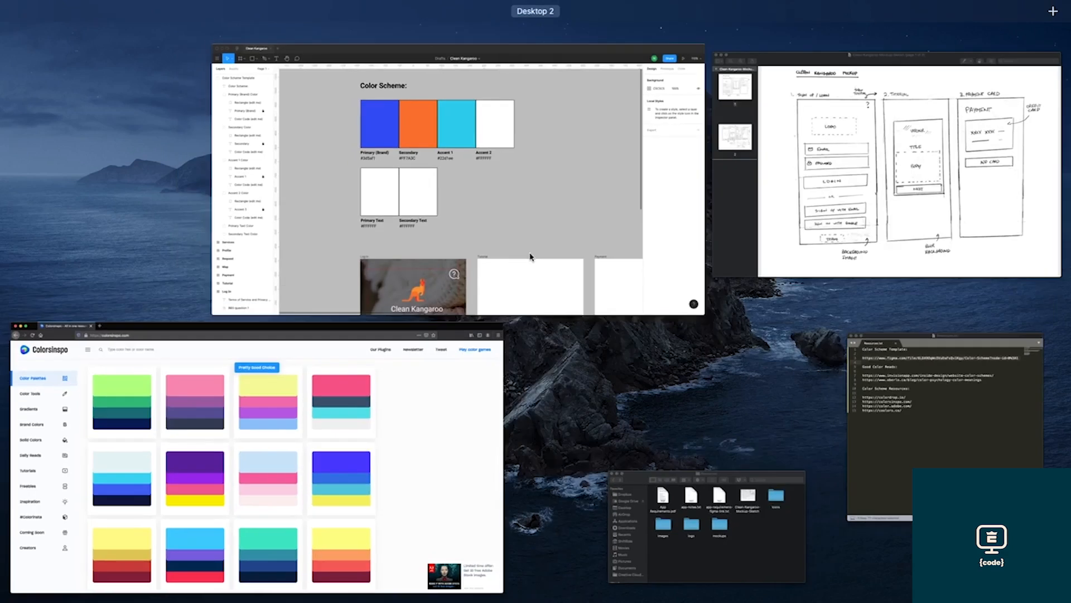
pyautogui.click(699, 221)
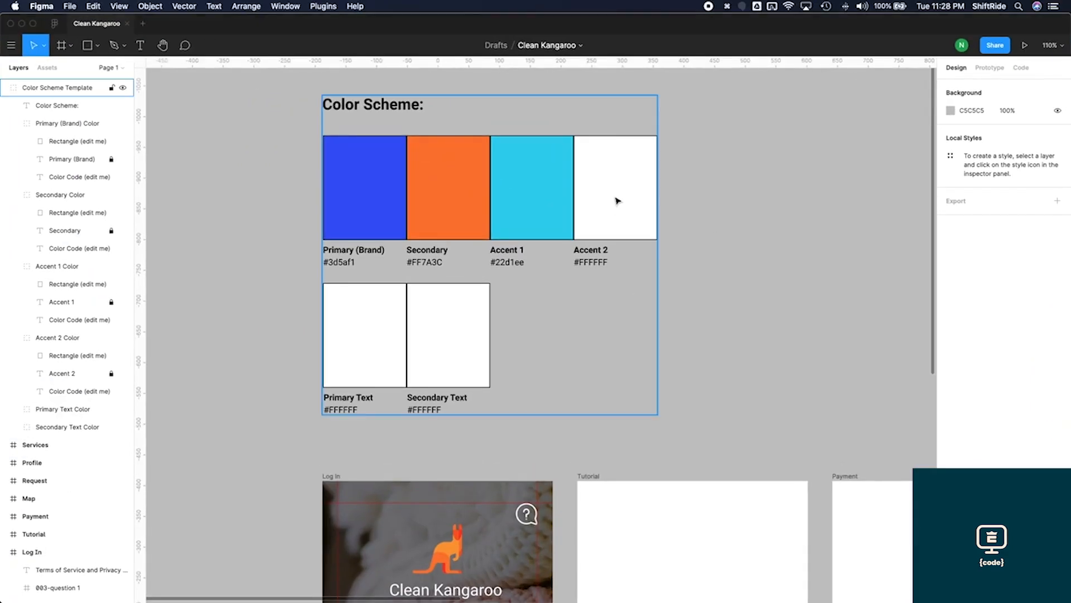
pyautogui.click(616, 190)
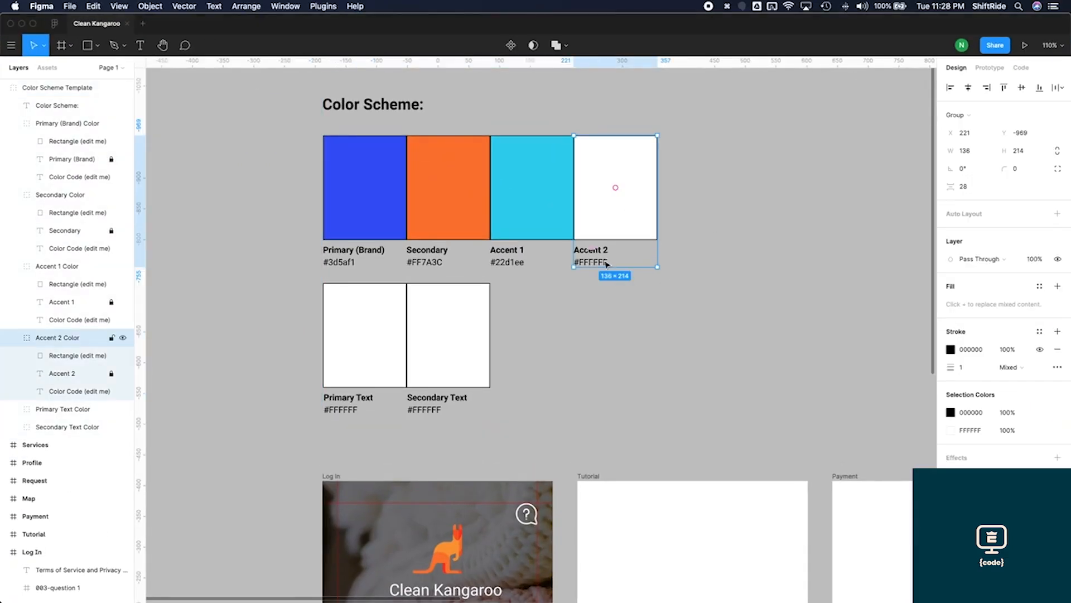
pyautogui.doubleClick(629, 211)
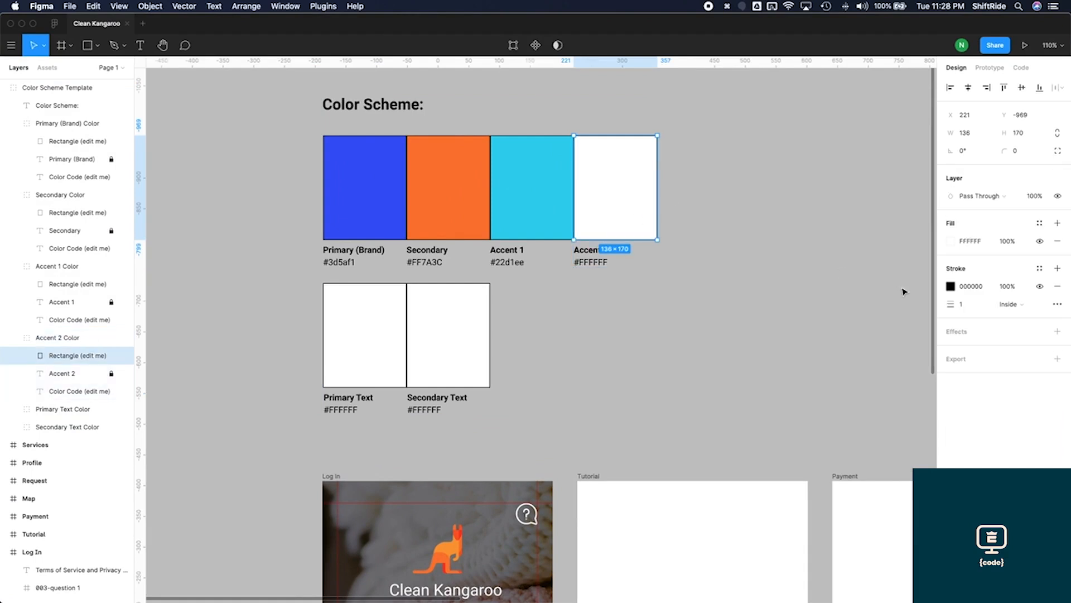
pyautogui.click(971, 241)
pyautogui.write('E2F3F5')
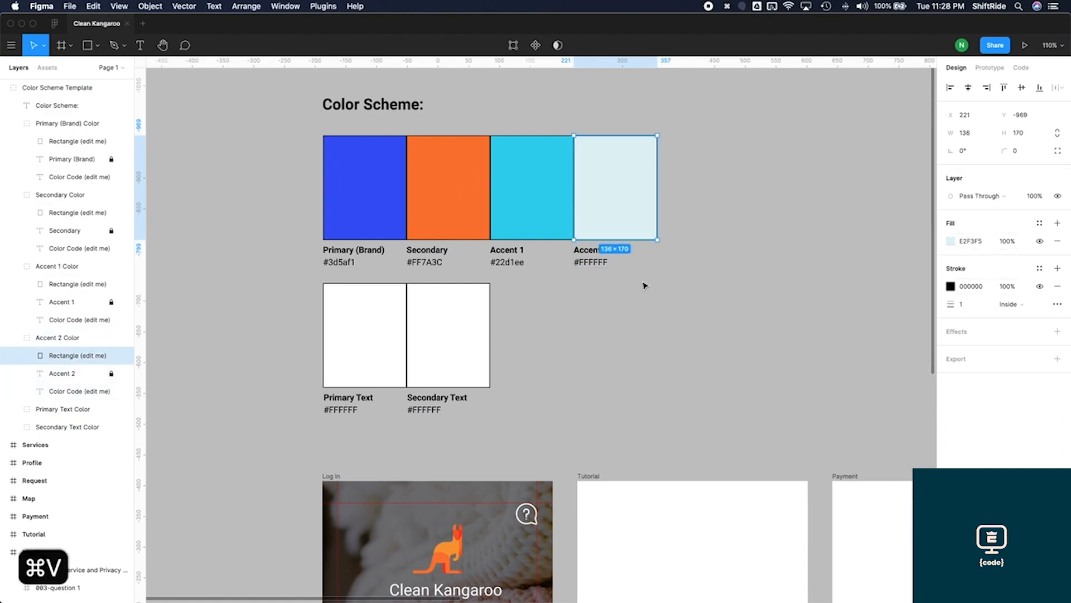
# Replace the color code under Accent 2 with #e2f3f5
pyautogui.doubleClick(596, 268)
pyautogui.write('e2f3f5')
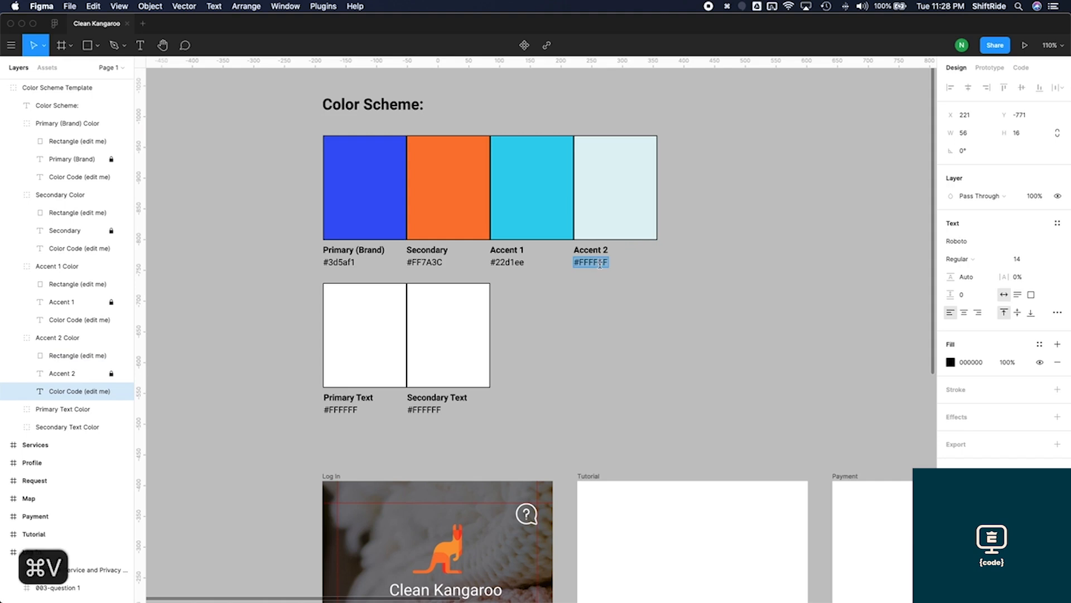
pyautogui.press('Escape')
pyautogui.click(751, 271)
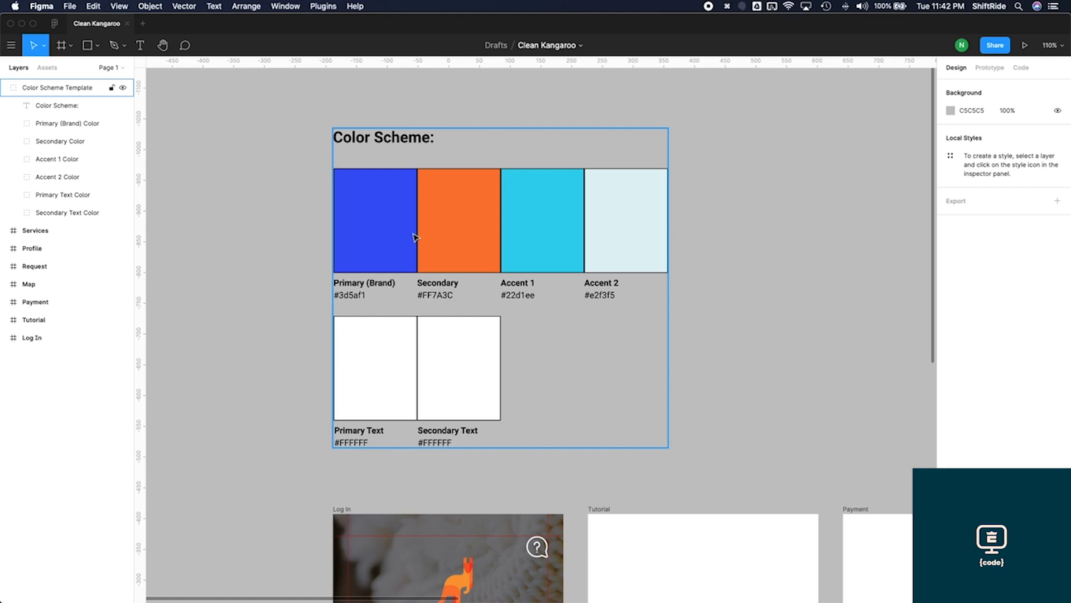
# Create a color style named "Primary" from the blue fill of the Primary (Brand) rectangle
pyautogui.press('Escape')
pyautogui.click(381, 215)
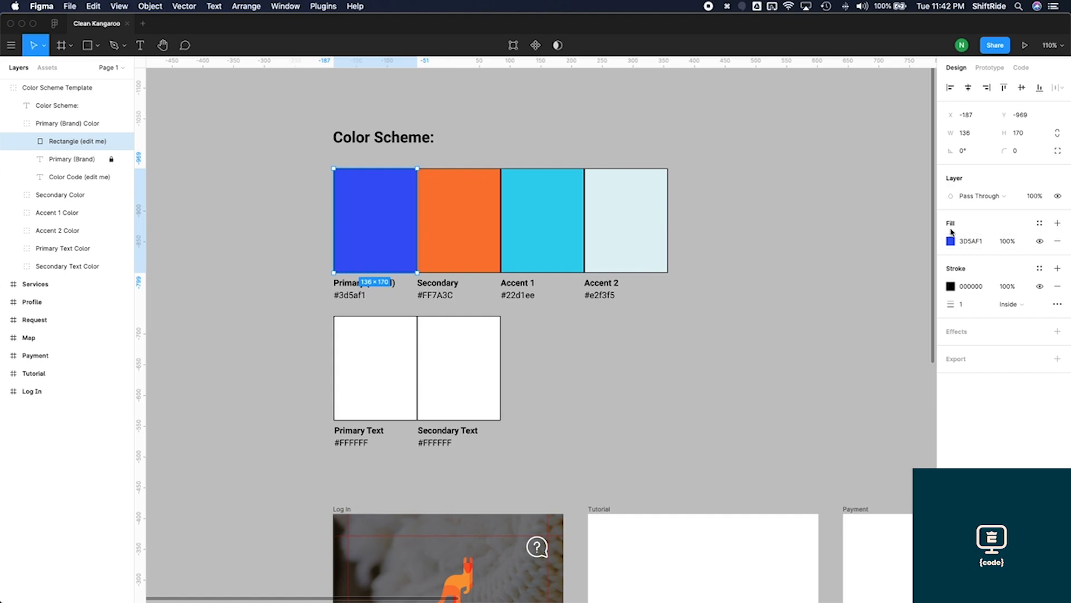
pyautogui.click(1040, 223)
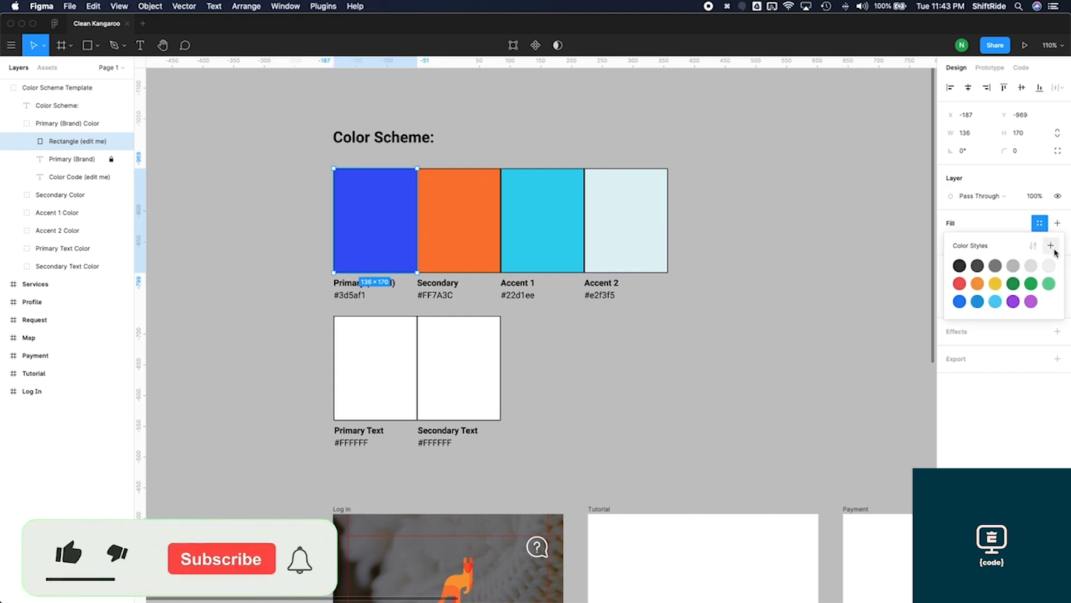
pyautogui.click(1051, 247)
pyautogui.write('Primary')
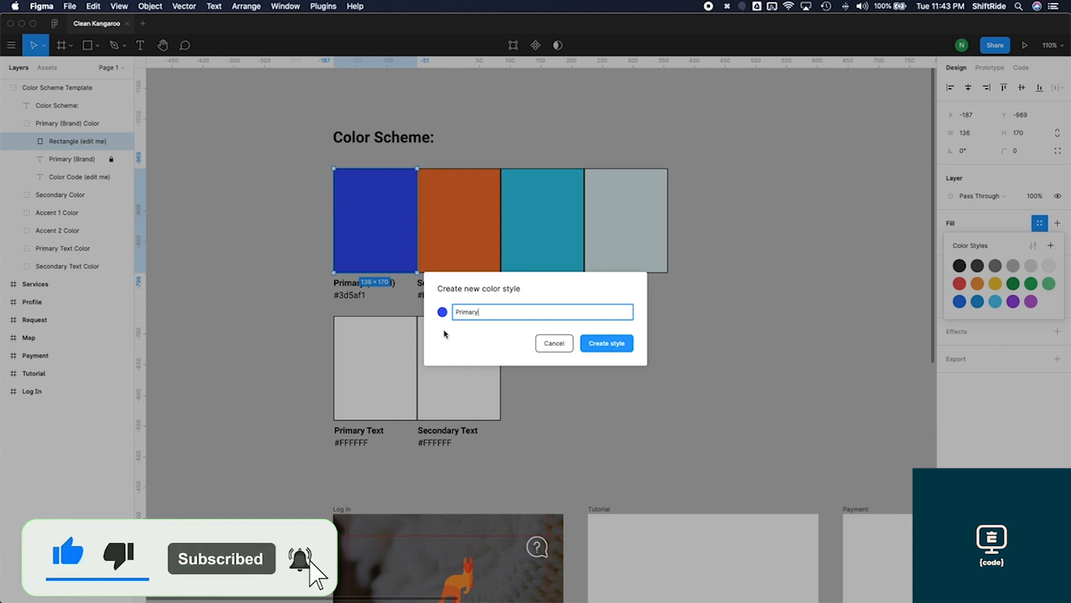
pyautogui.click(597, 345)
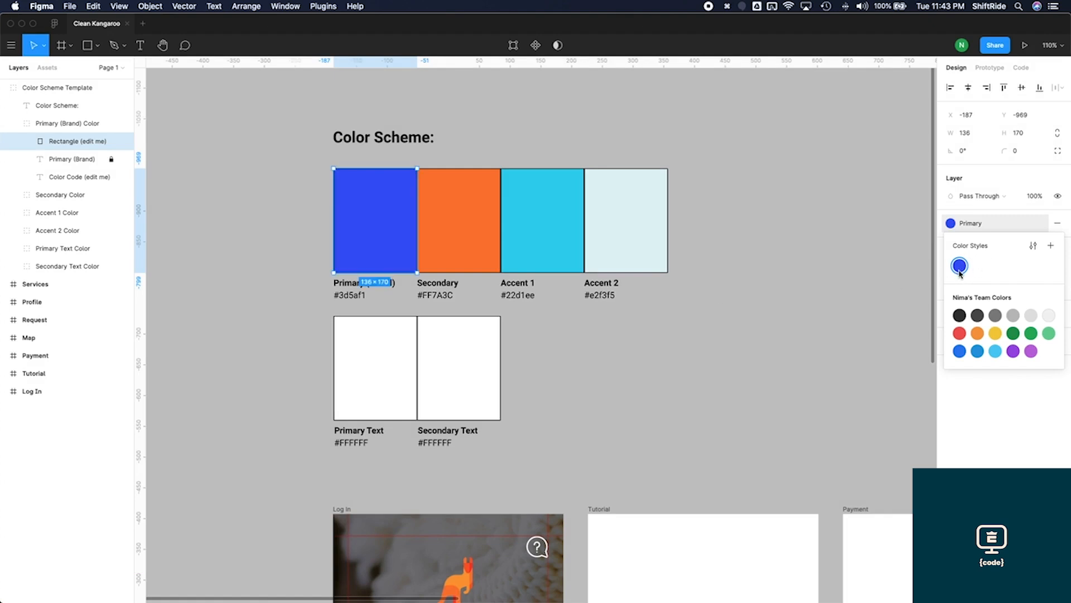
# Create a color style named "Secondary" from the orange fill of the Secondary rectangle
pyautogui.click(470, 233)
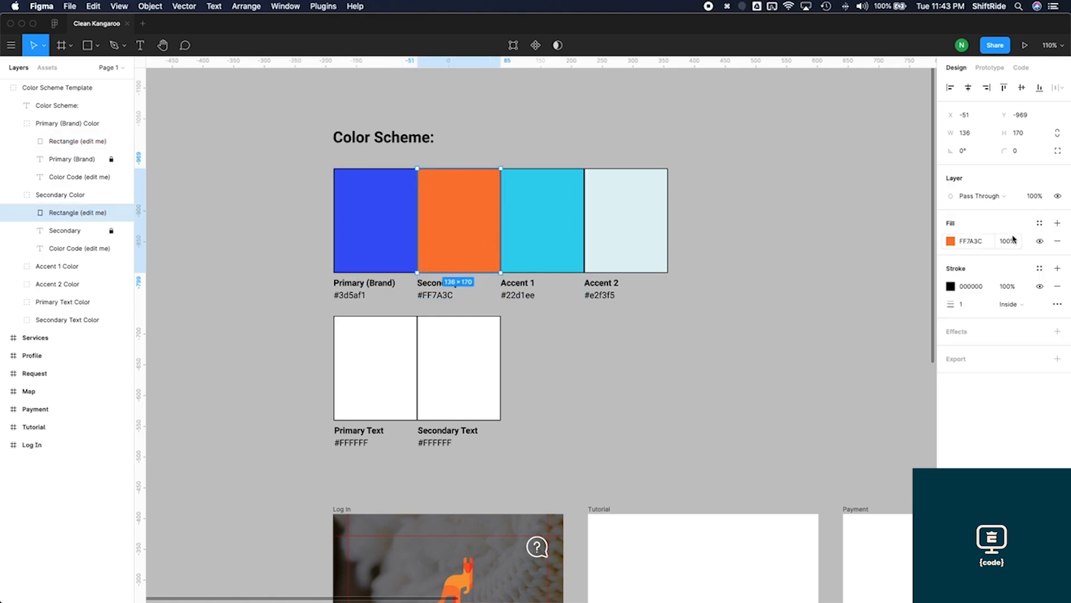
pyautogui.click(1040, 224)
pyautogui.click(1052, 246)
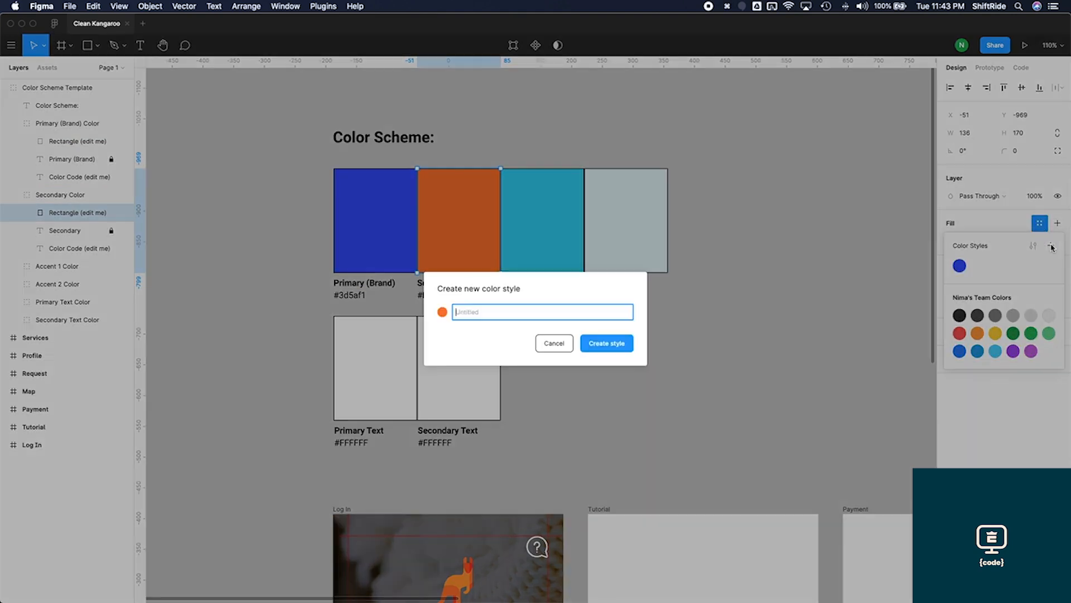
pyautogui.write('Secondary')
pyautogui.press('Return')
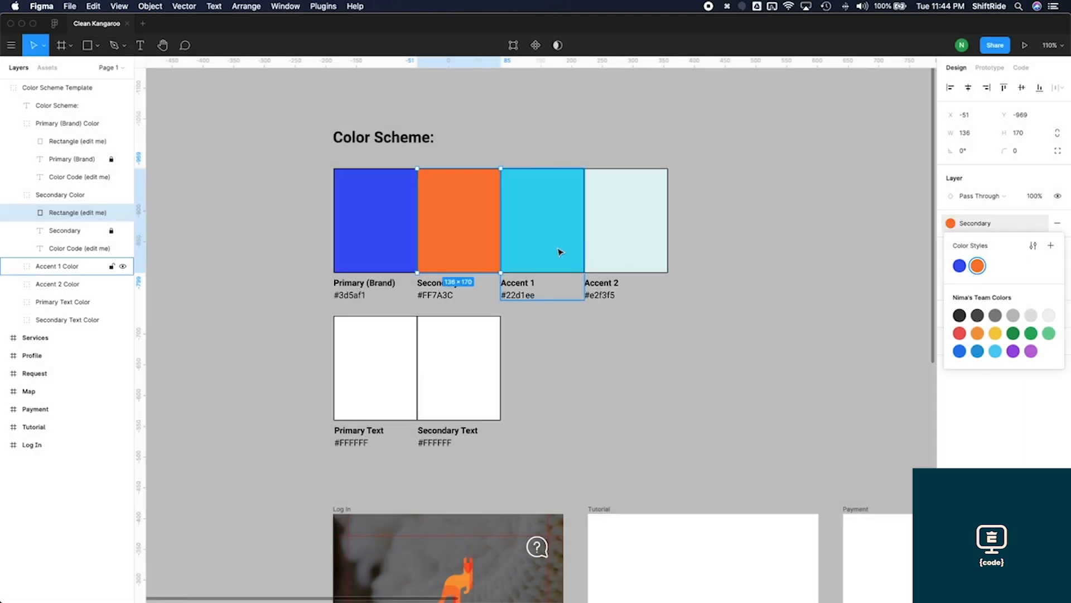
# Create a color style named "Accent 1" from the cyan fill of the Accent 1 rectangle
pyautogui.click(557, 251)
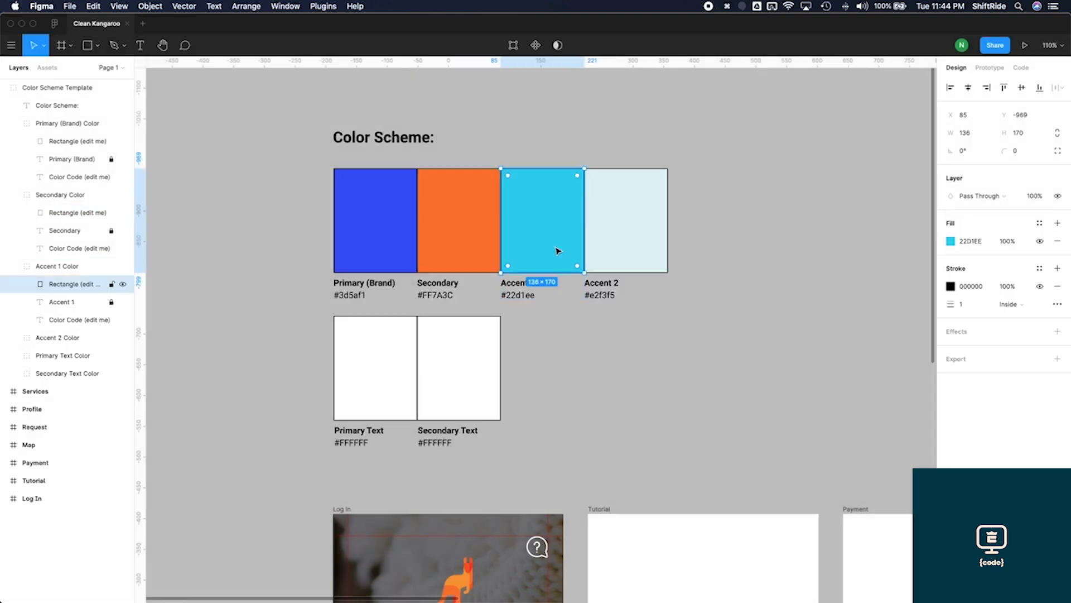
pyautogui.click(1039, 223)
pyautogui.click(1049, 248)
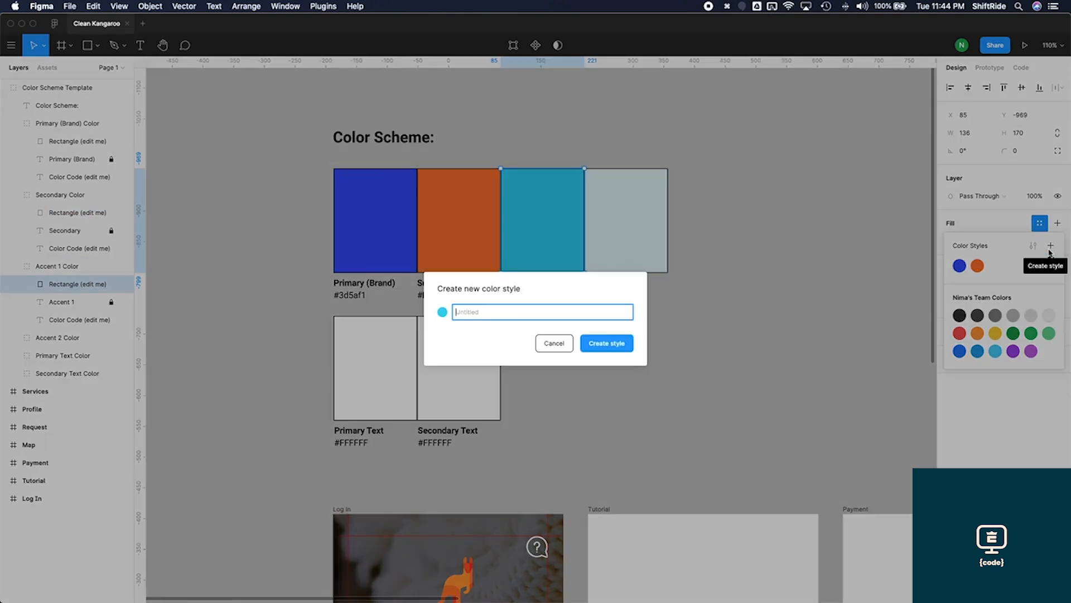
pyautogui.write('Accent ')
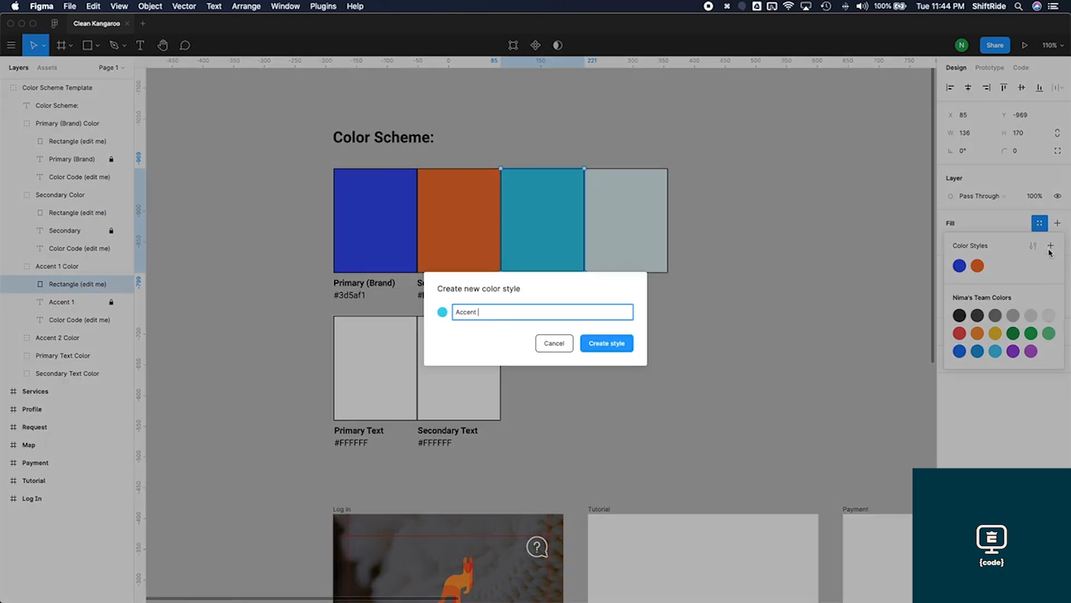
pyautogui.write('1')
pyautogui.press('Return')
# Create a color style named "Accent 2" from the pale blue fill of the Accent 2 rectangle
pyautogui.click(624, 226)
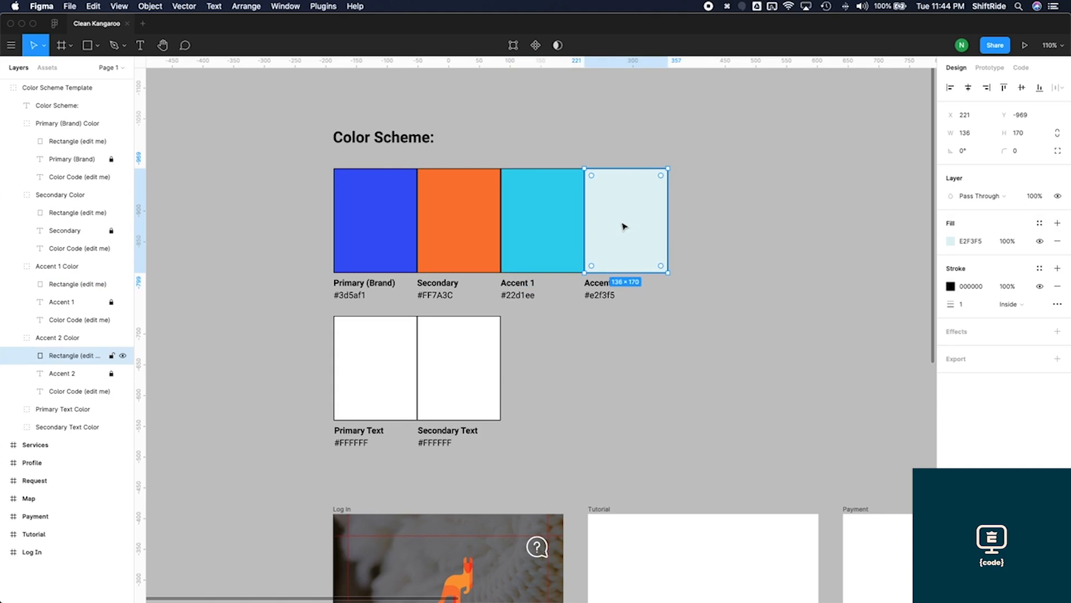
pyautogui.click(1040, 223)
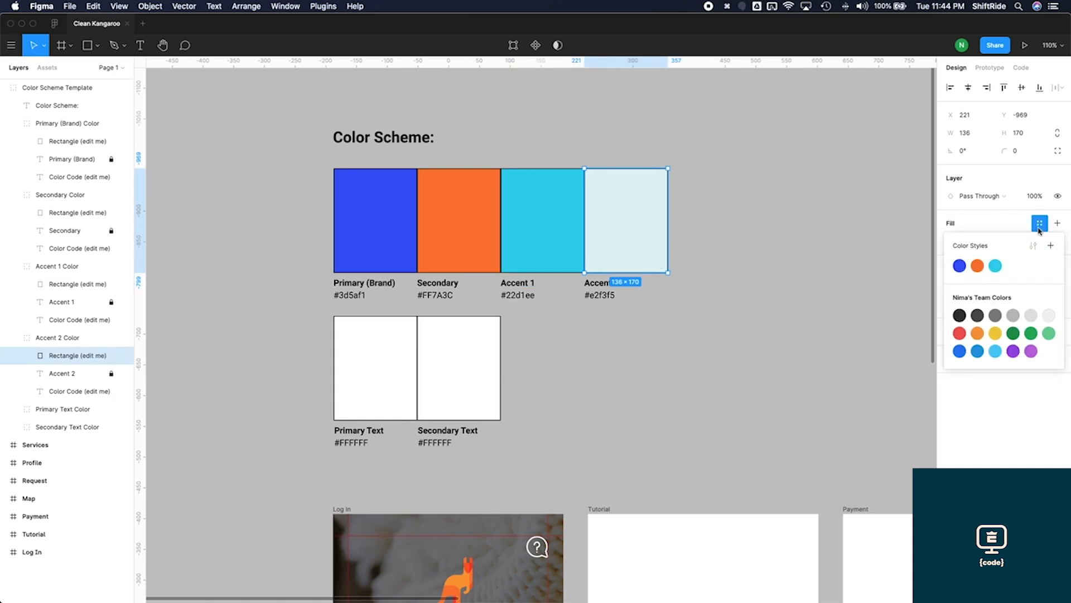
pyautogui.click(1050, 246)
pyautogui.write('Acc')
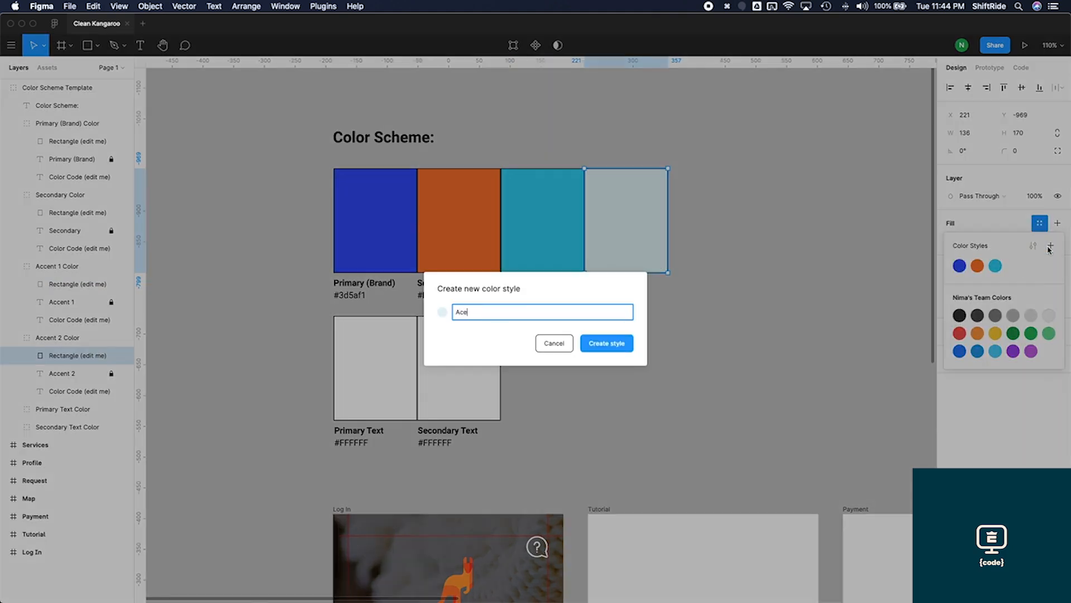
pyautogui.press('Return')
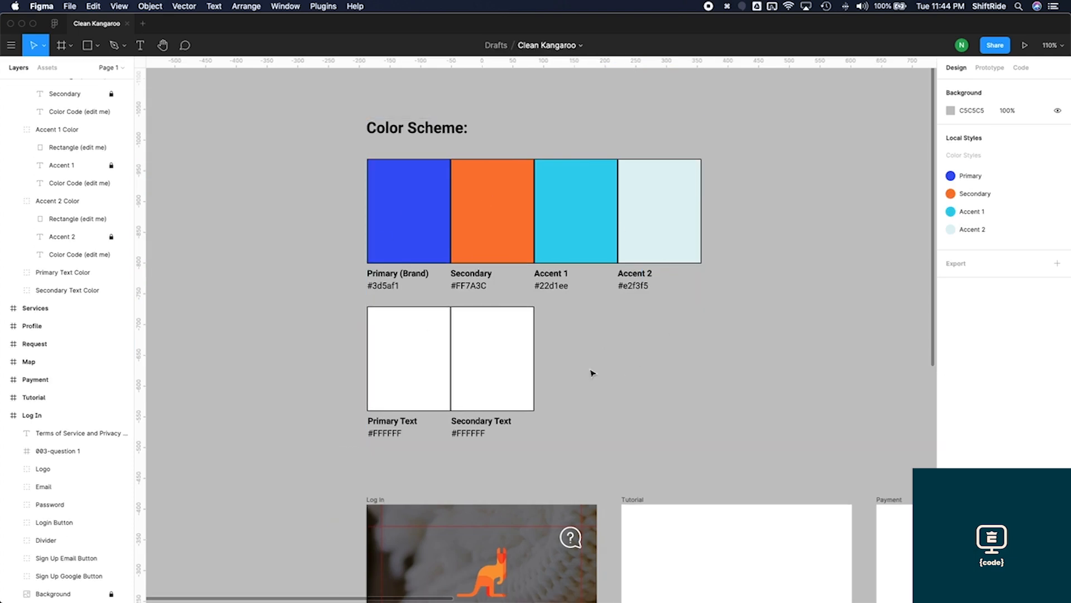
# Apply the Primary color style to the Log In button's background and set its label color to white (FFFFFF)
pyautogui.scroll(-5, 591, 371)
pyautogui.scroll(-3, 592, 372)
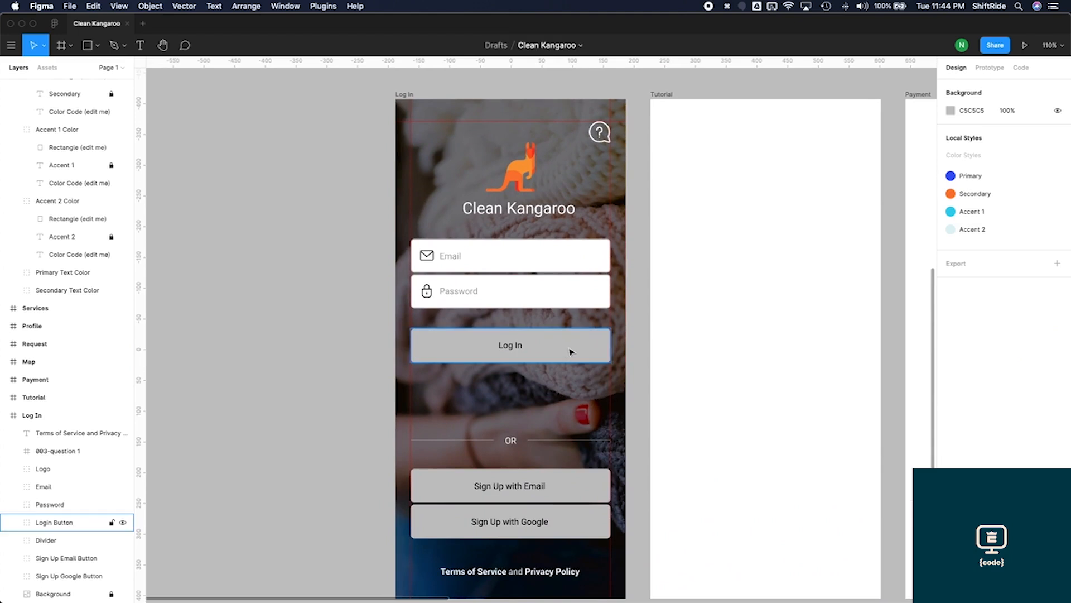
pyautogui.keyDown('super'); pyautogui.click(572, 351); pyautogui.keyUp('super')
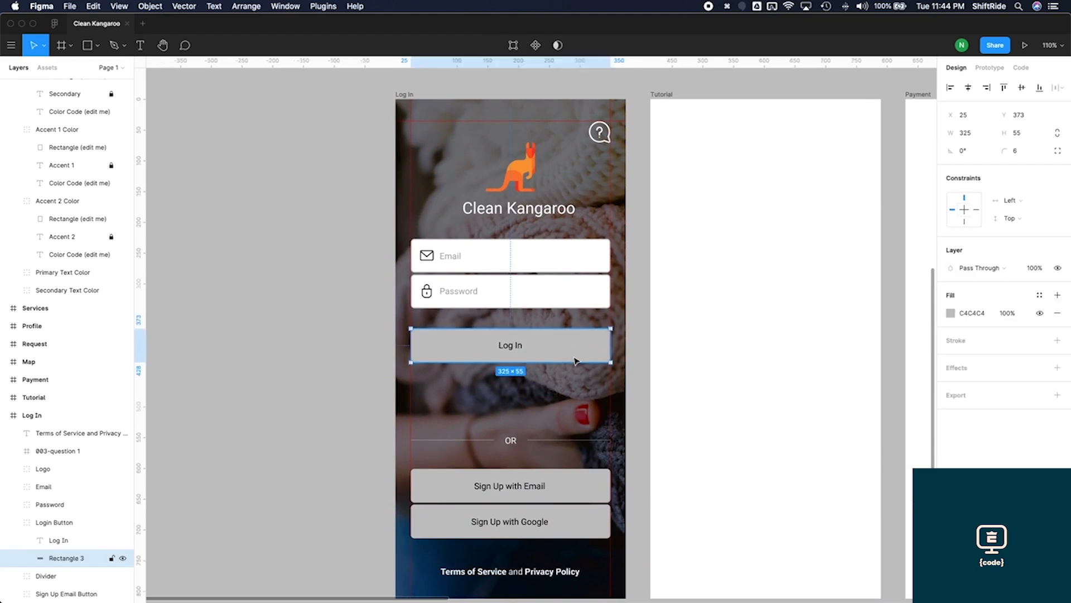
pyautogui.click(637, 351)
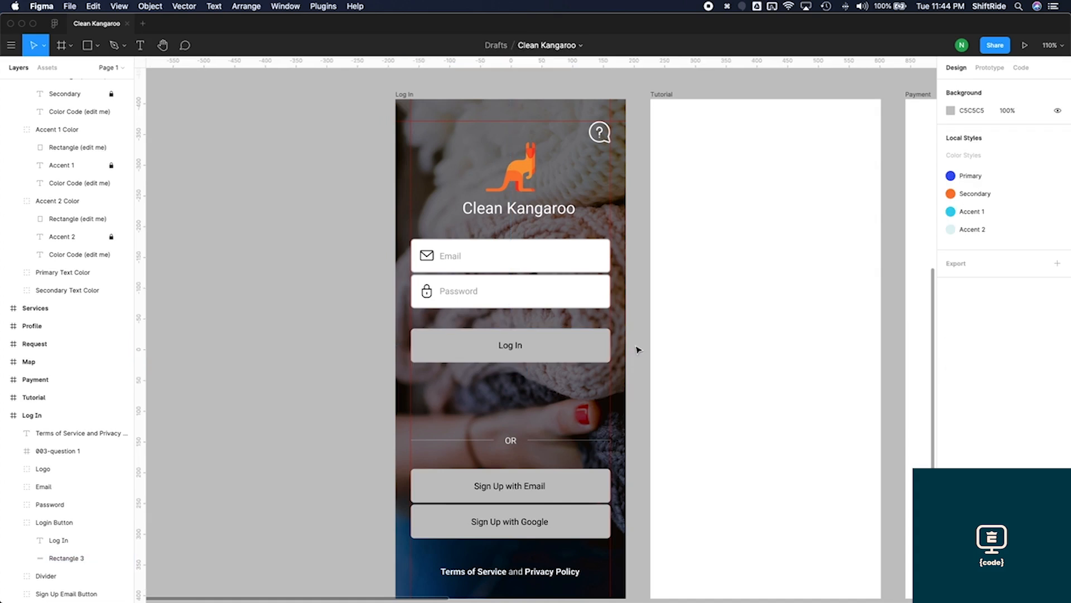
pyautogui.click(583, 353)
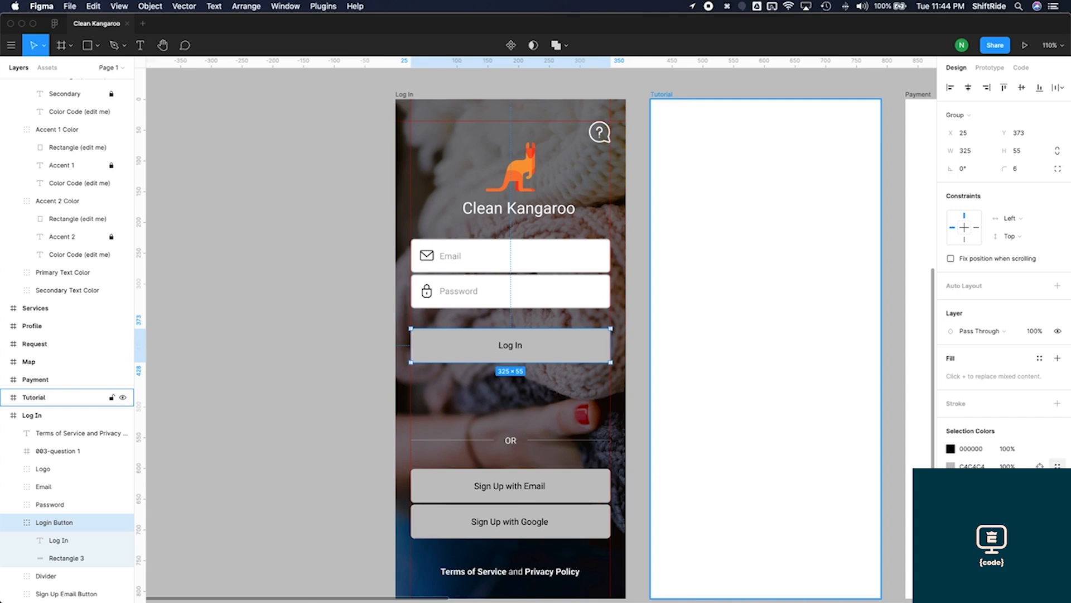
pyautogui.click(1058, 465)
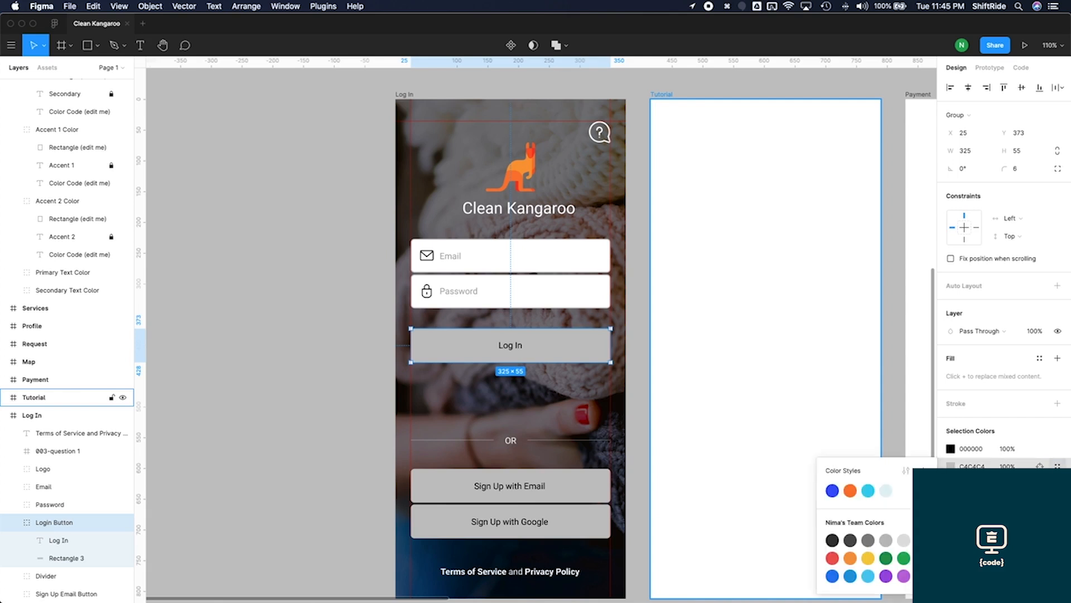
pyautogui.click(832, 491)
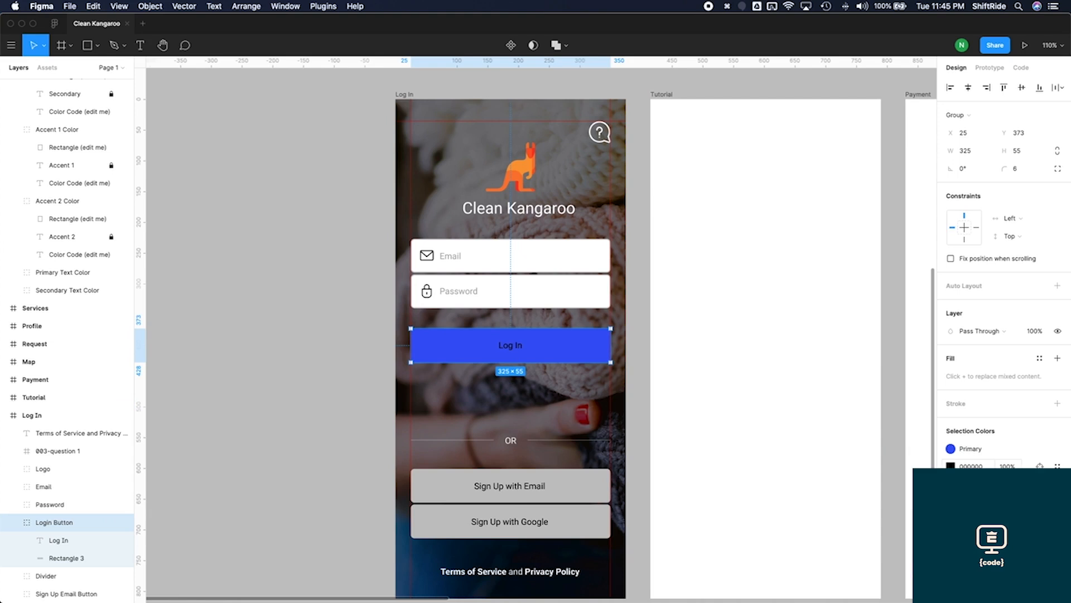
pyautogui.click(951, 467)
pyautogui.moveTo(847, 404); pyautogui.dragTo(758, 278)
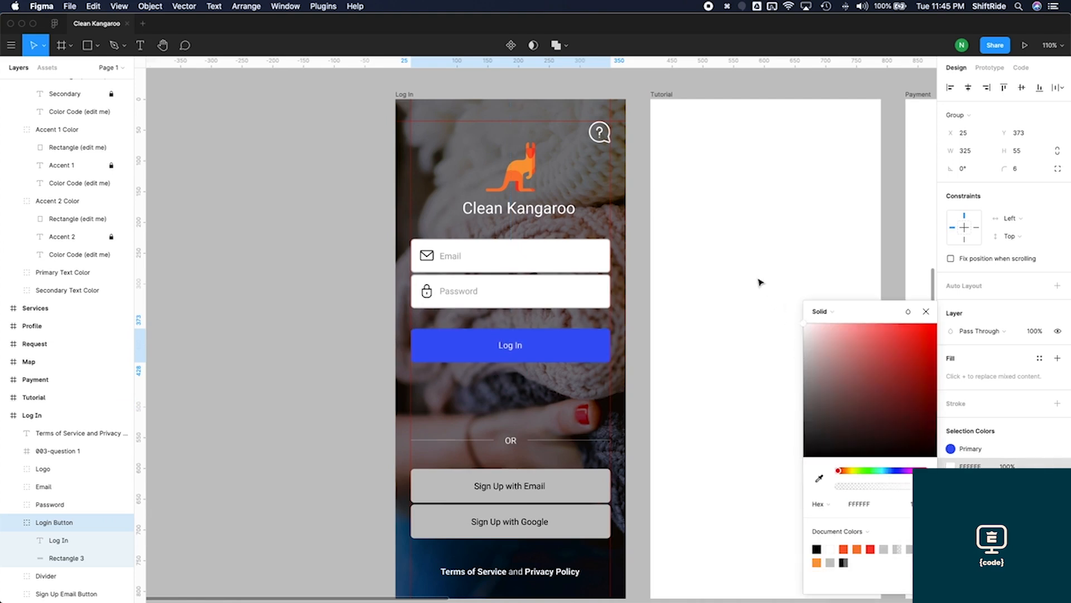
# Apply the Primary color style to the Sign Up with Email button's background and set its label color to white (FFFFFF)
pyautogui.scroll(-1, 621, 426)
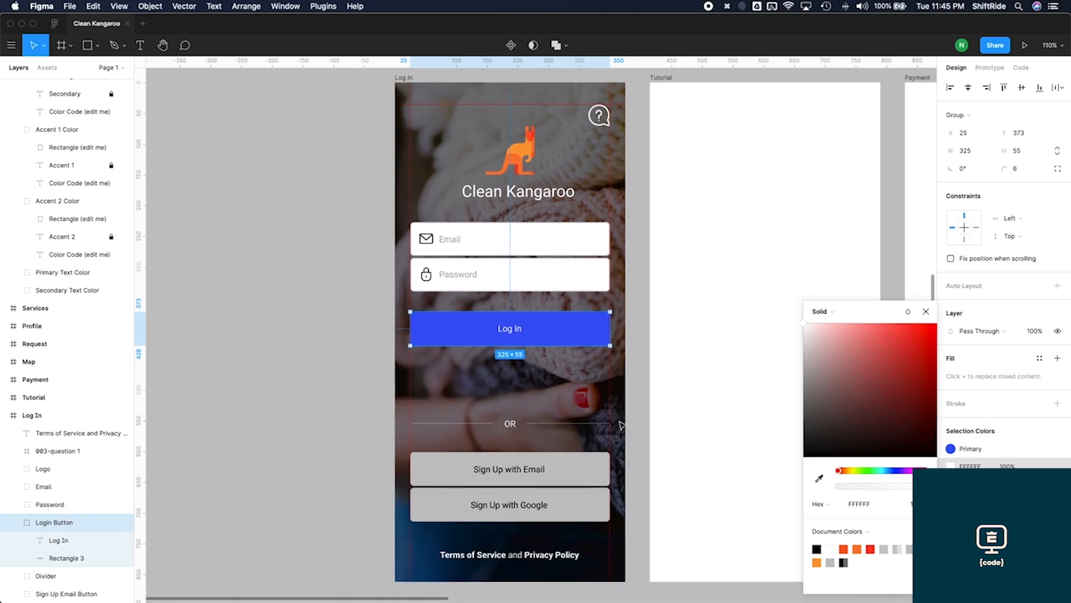
pyautogui.scroll(-2, 621, 425)
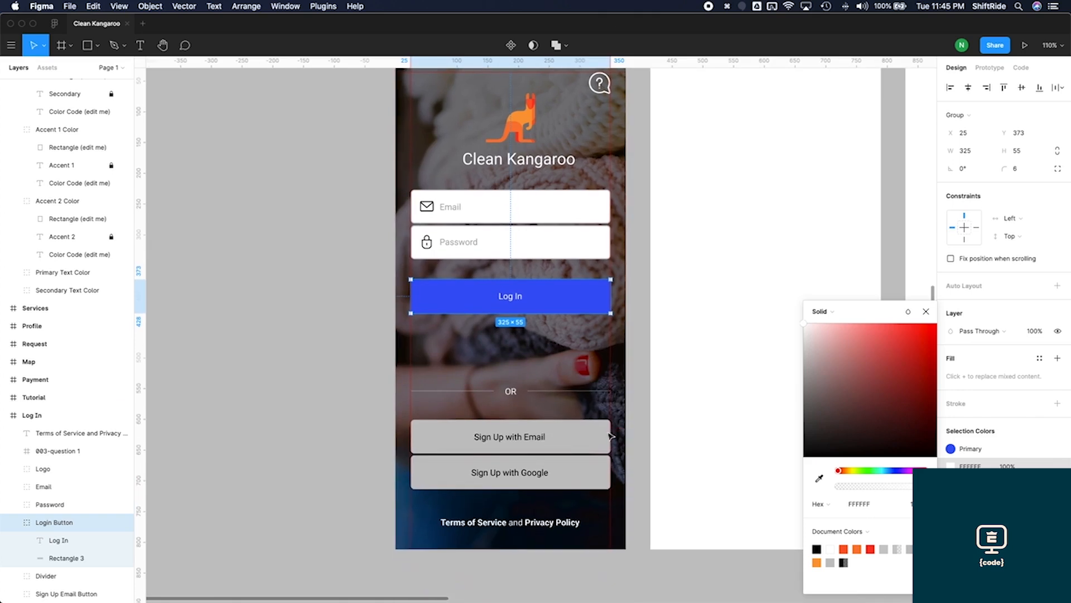
pyautogui.click(567, 442)
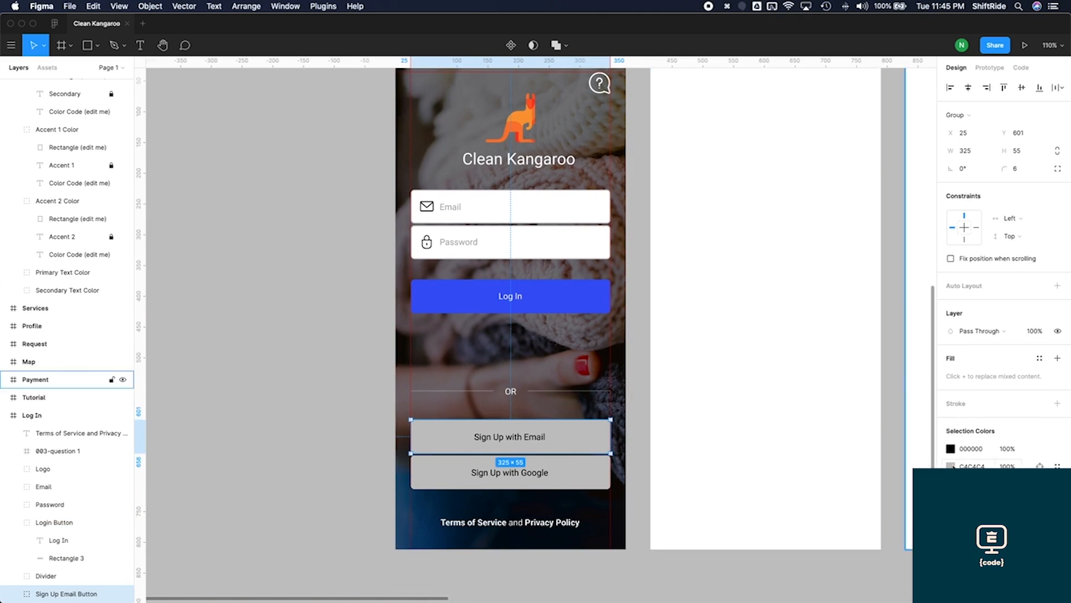
pyautogui.click(1057, 466)
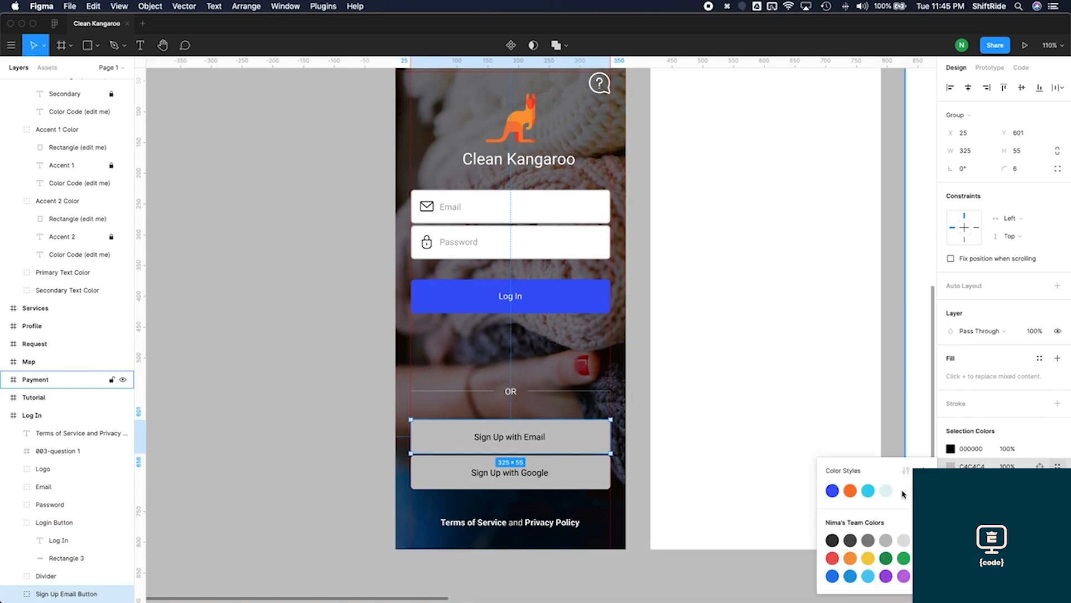
pyautogui.click(831, 492)
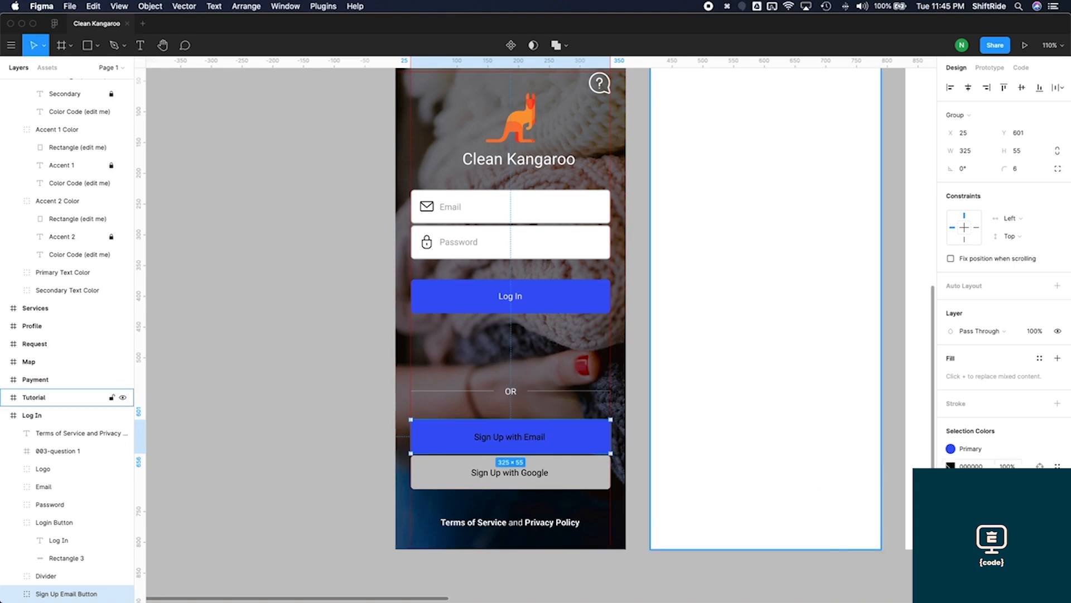
pyautogui.click(948, 464)
pyautogui.moveTo(843, 410); pyautogui.dragTo(734, 241)
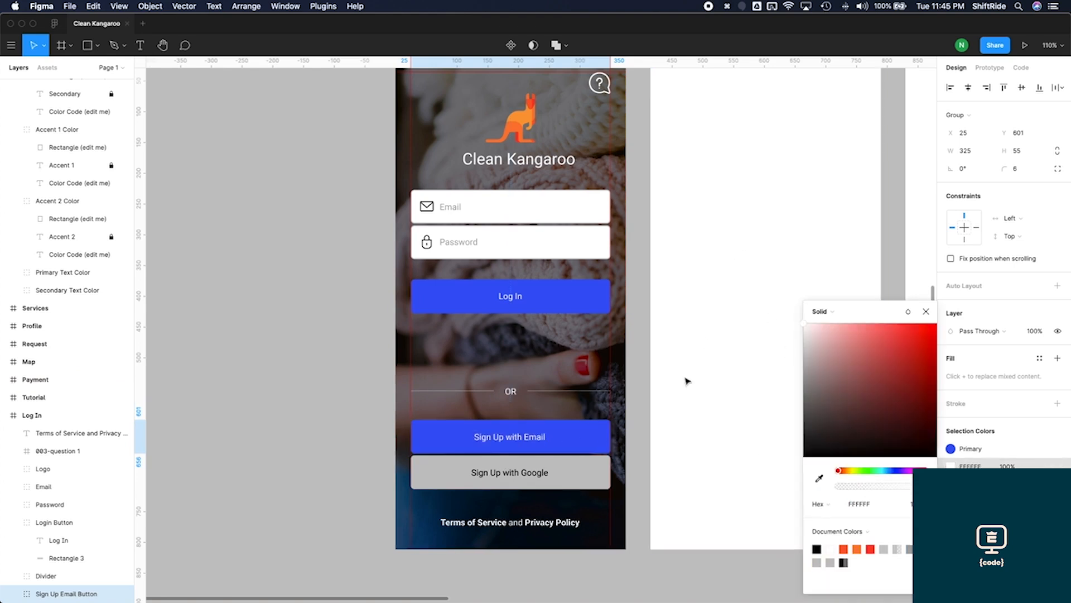
pyautogui.press('Escape')
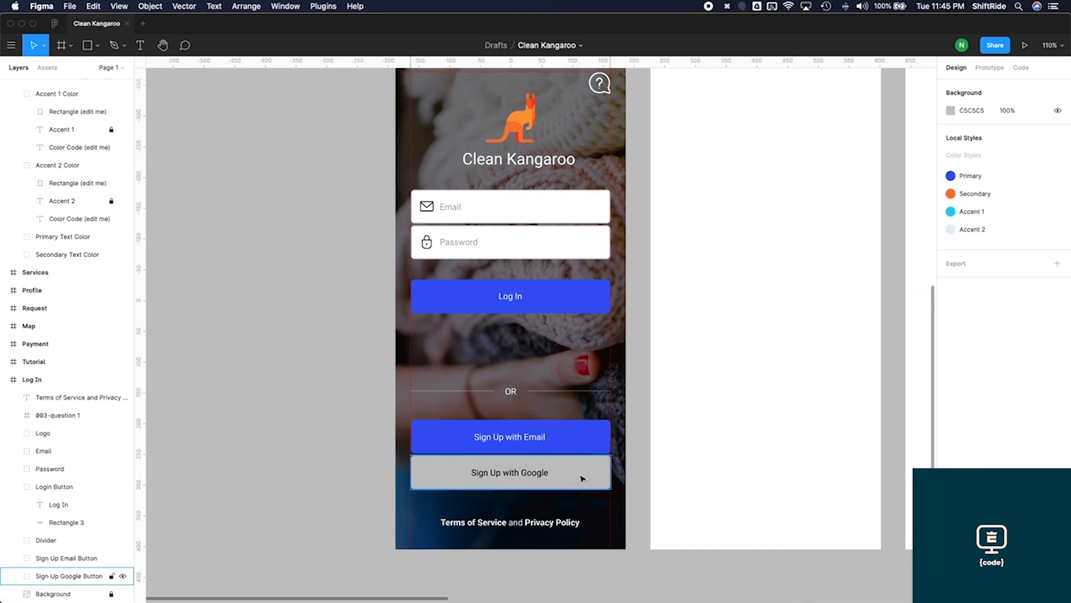
# Change the Sign Up with Google button's gray background to white
pyautogui.click(582, 478)
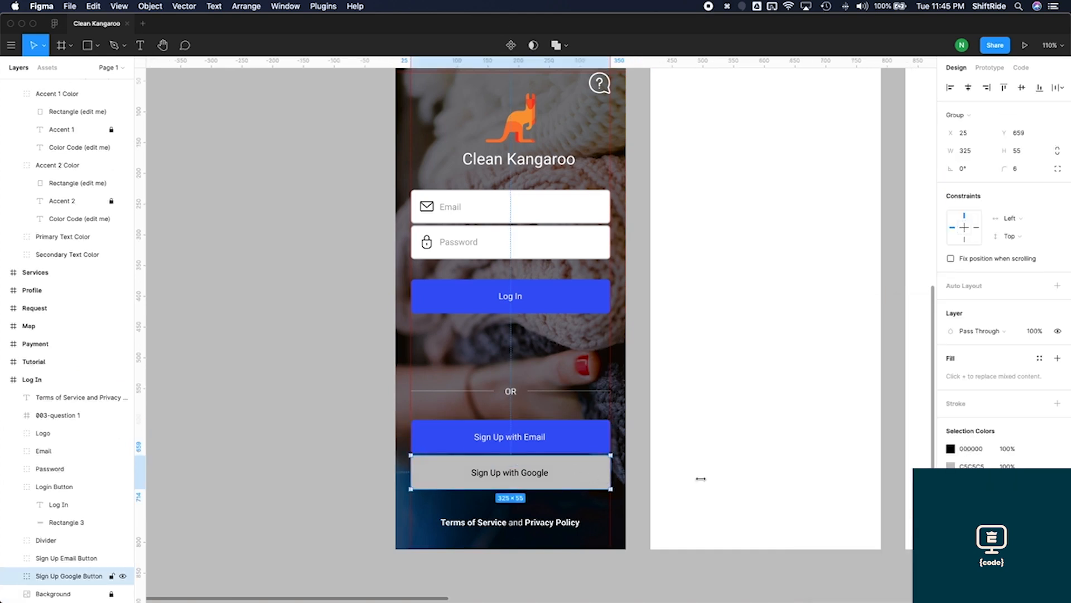
pyautogui.click(950, 465)
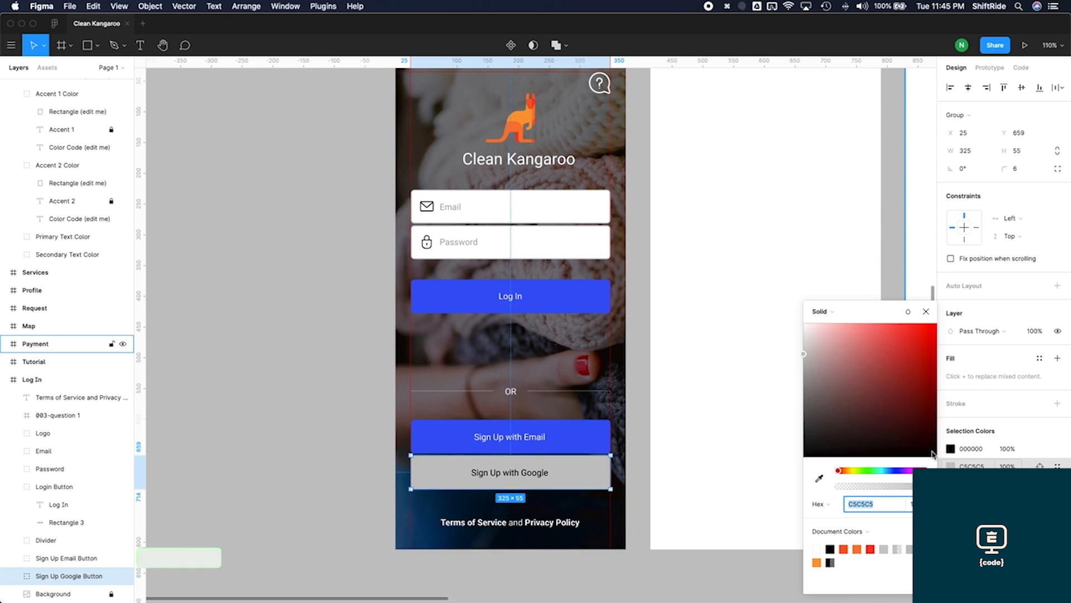
pyautogui.moveTo(804, 354); pyautogui.dragTo(754, 282)
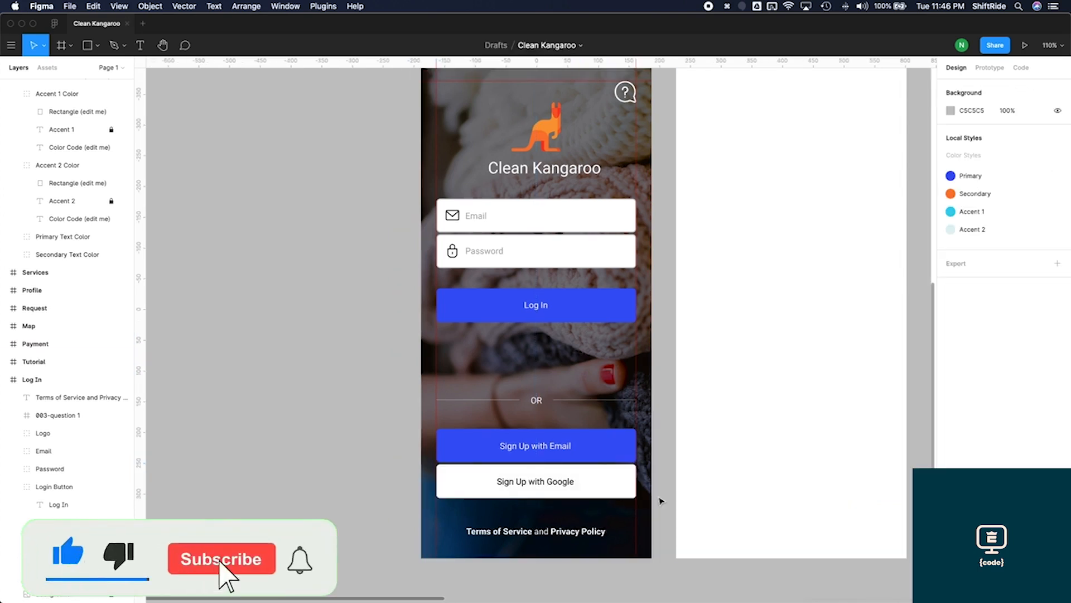
# Apply the Primary color style to the lock icon in the Password field
pyautogui.scroll(3, 661, 500)
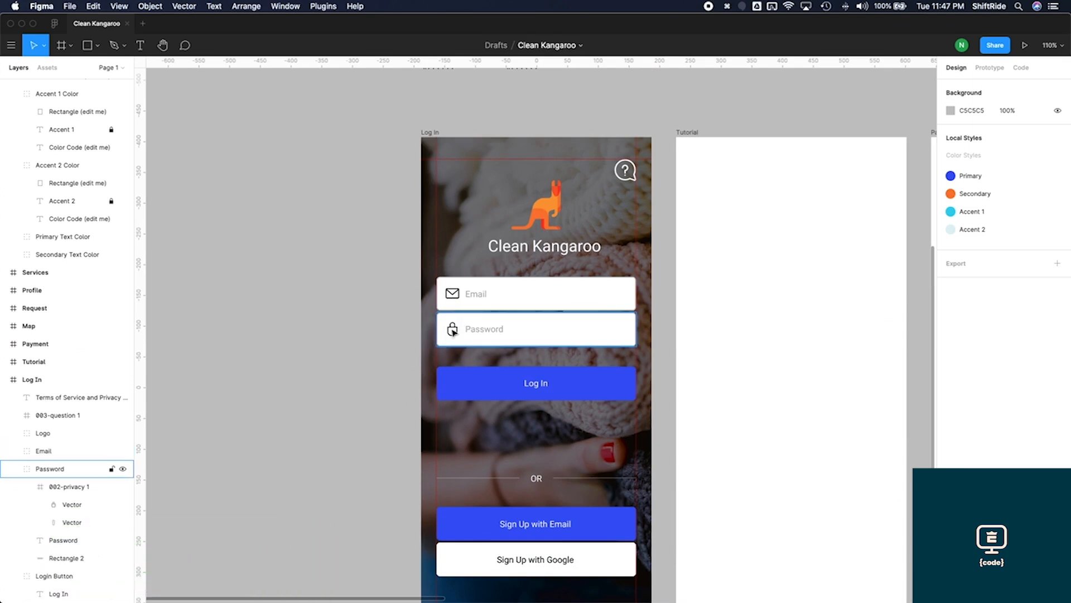
pyautogui.doubleClick(457, 330)
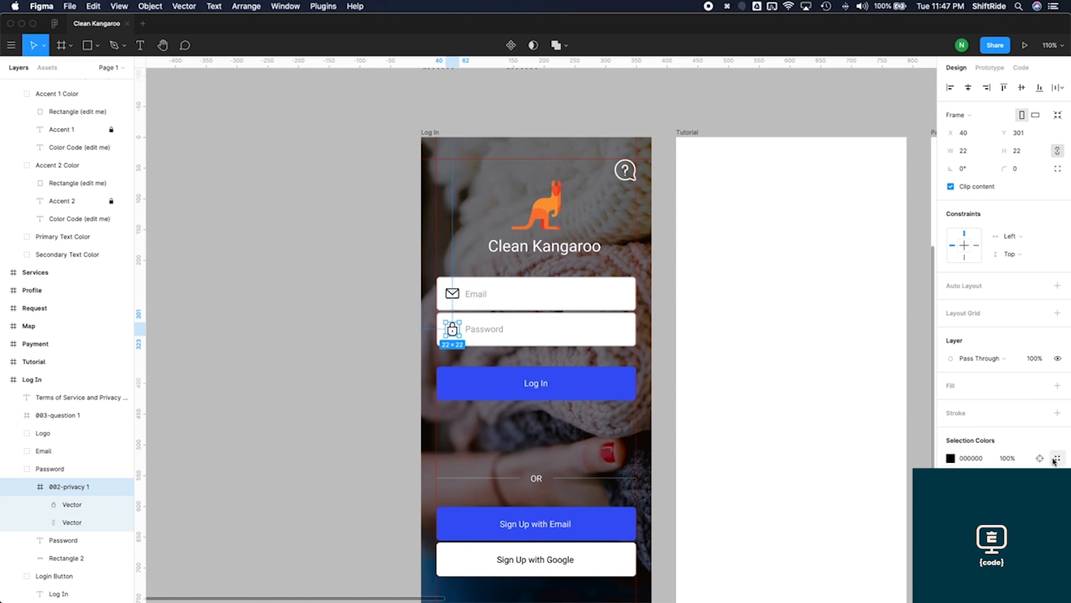
pyautogui.click(1056, 459)
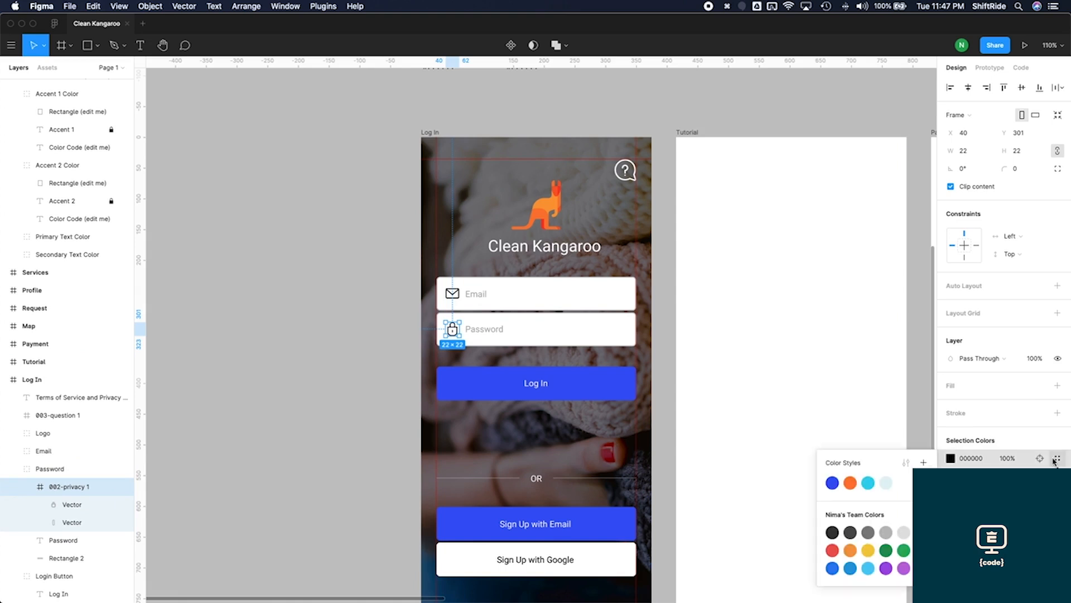
pyautogui.click(833, 482)
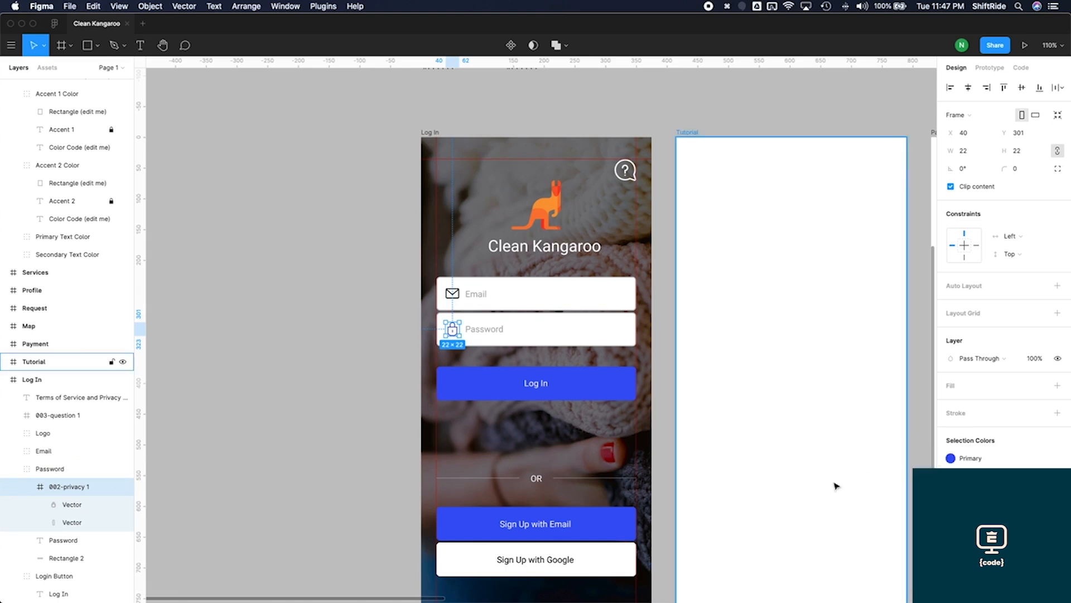
# Apply the Primary color style to the envelope icon in the Email field
pyautogui.doubleClick(457, 295)
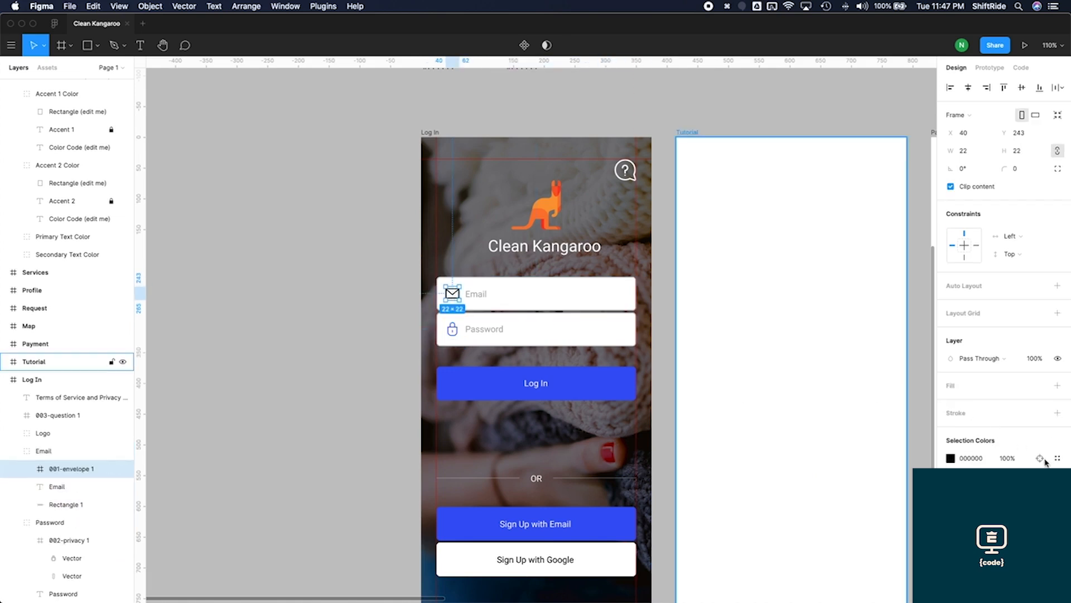
pyautogui.click(1058, 459)
pyautogui.click(832, 483)
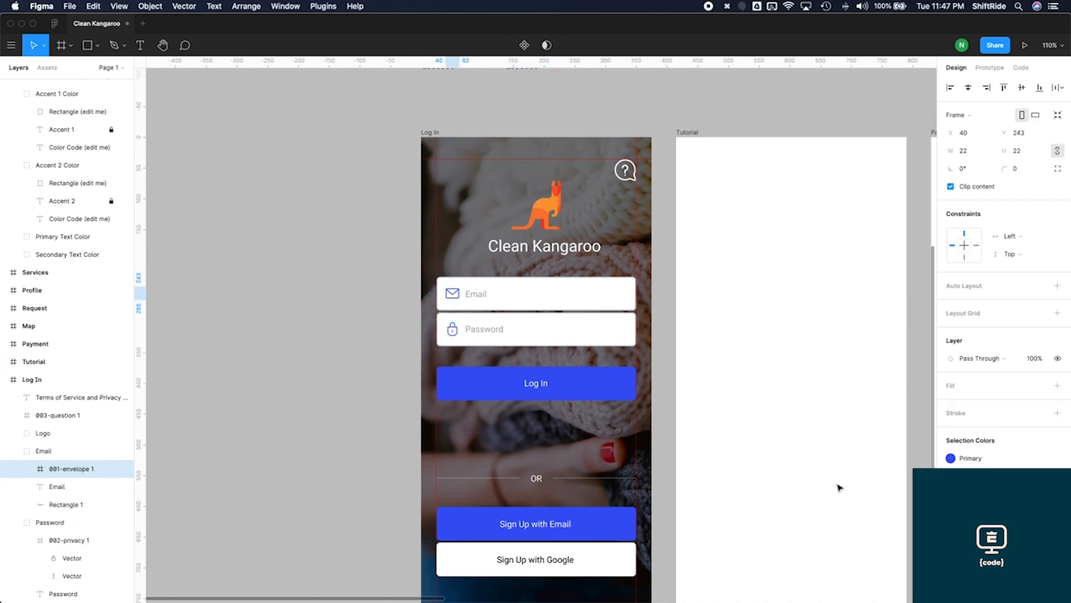
pyautogui.click(668, 361)
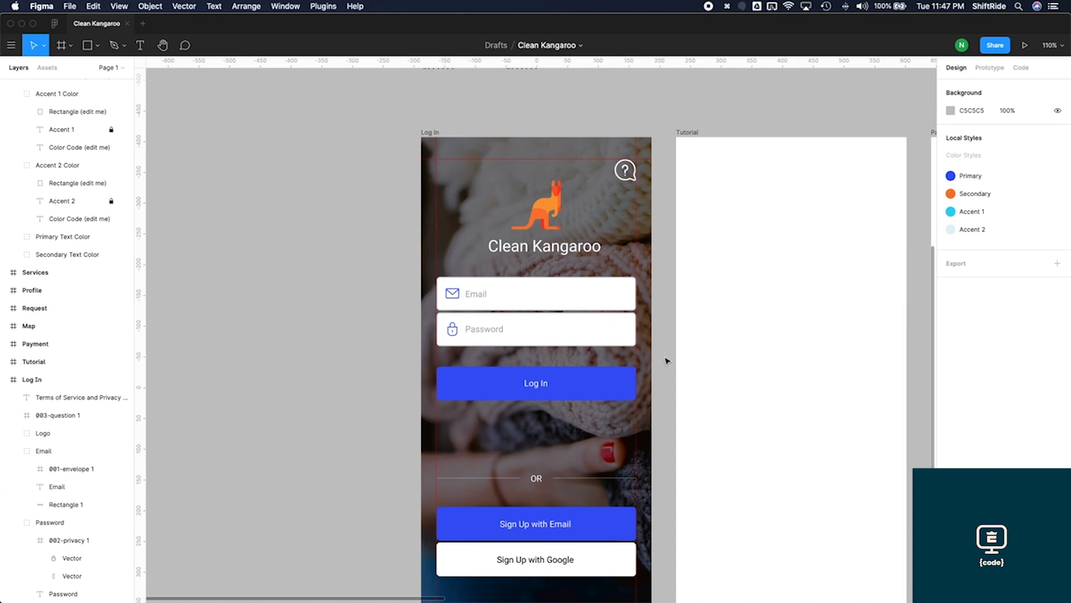
# Edit the Primary color style from the Log In button, trying its hue as purple (A23DF1) and as orange (F1683D)
pyautogui.scroll(-3, 665, 359)
pyautogui.scroll(-2, 670, 379)
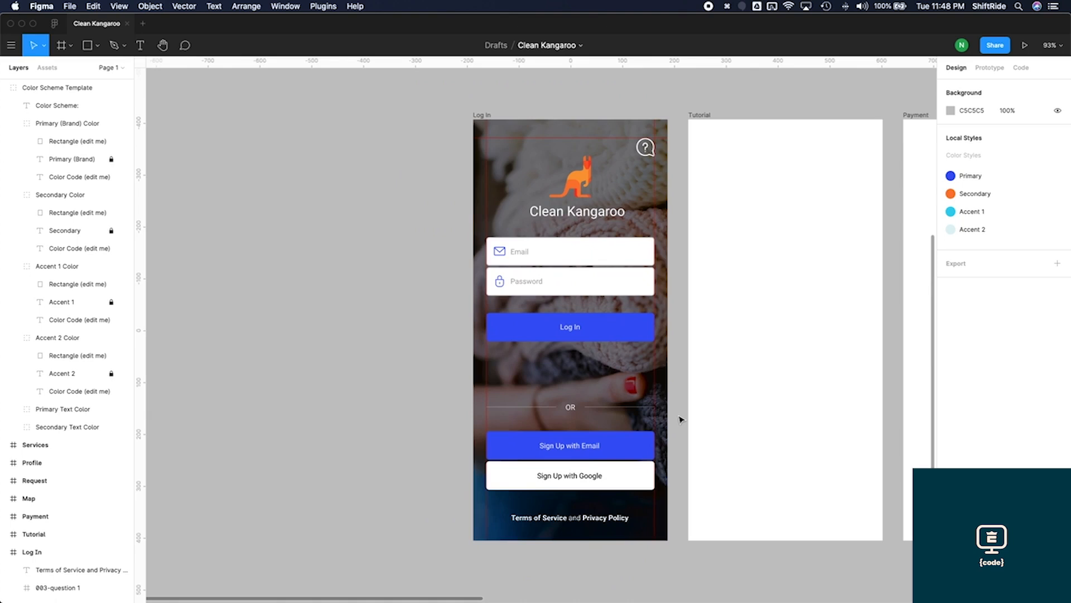
pyautogui.click(619, 334)
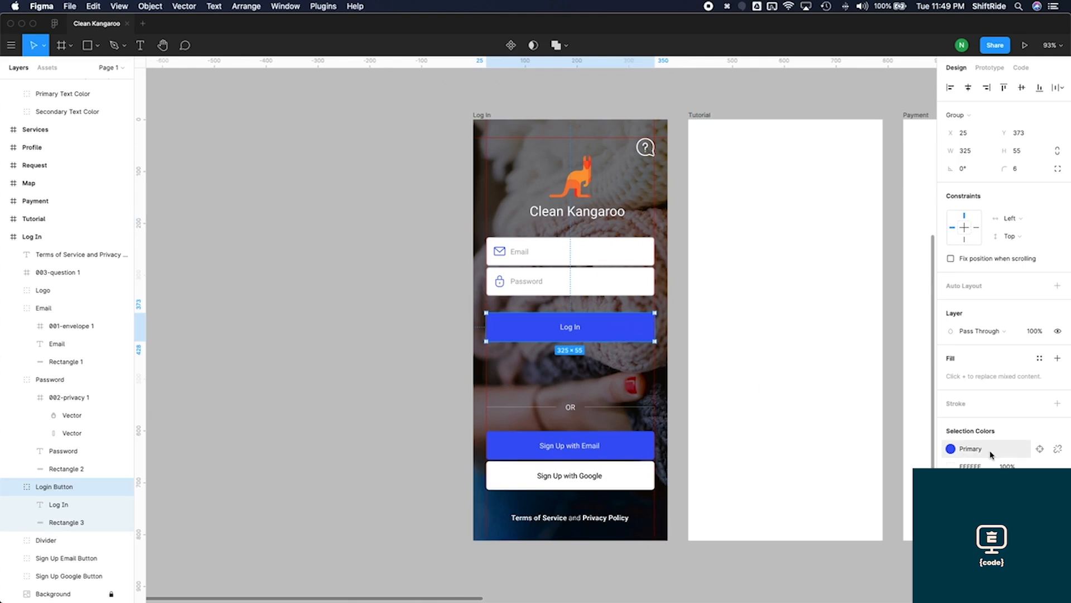
pyautogui.click(950, 449)
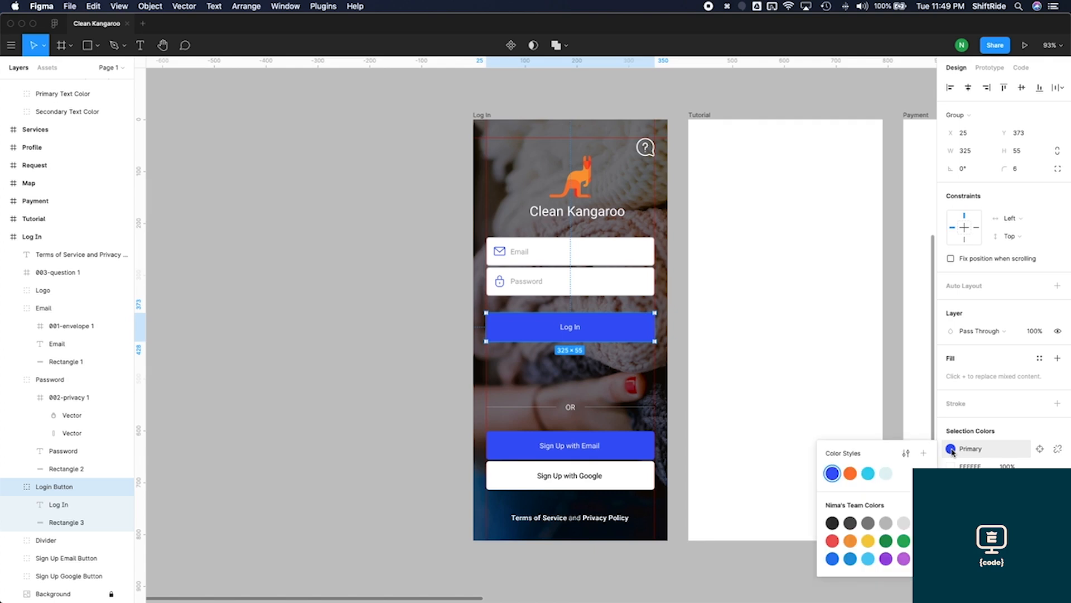
pyautogui.click(907, 454)
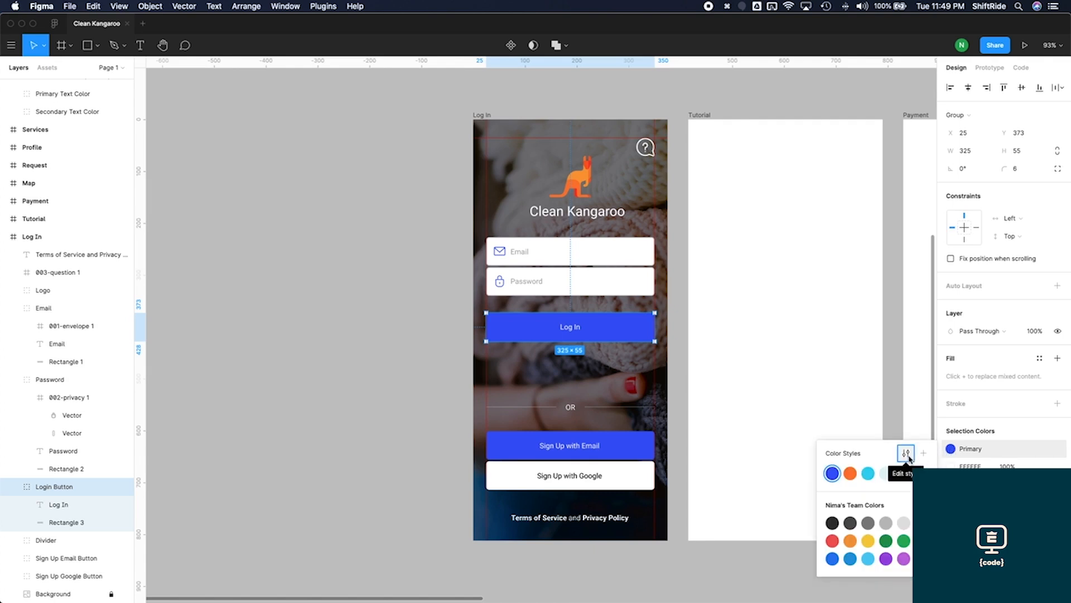
pyautogui.click(951, 218)
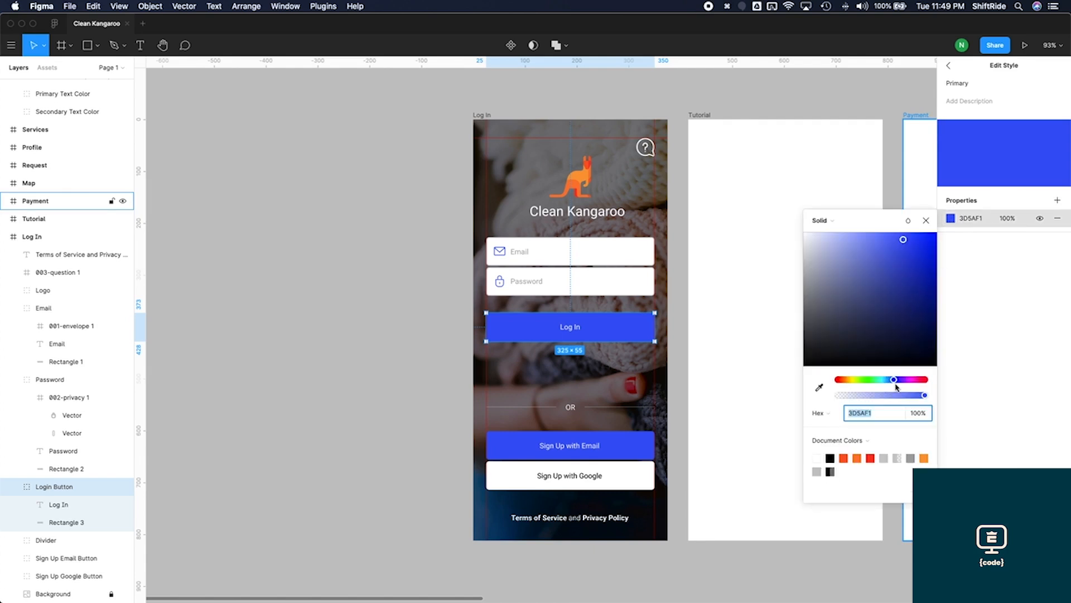
pyautogui.moveTo(897, 380); pyautogui.dragTo(906, 380)
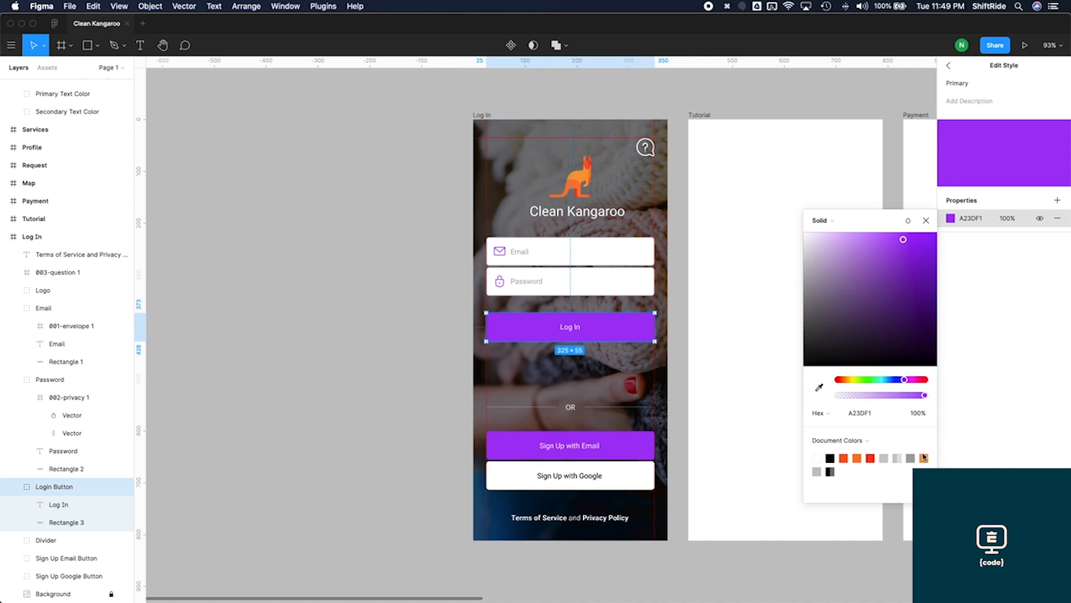
pyautogui.moveTo(904, 379); pyautogui.dragTo(843, 379)
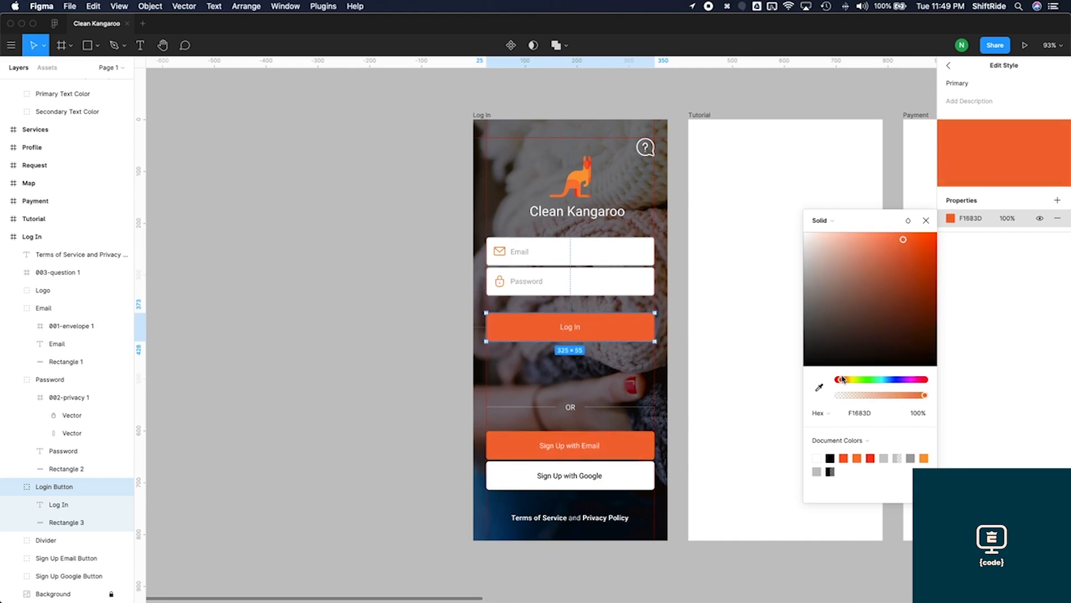
pyautogui.click(927, 221)
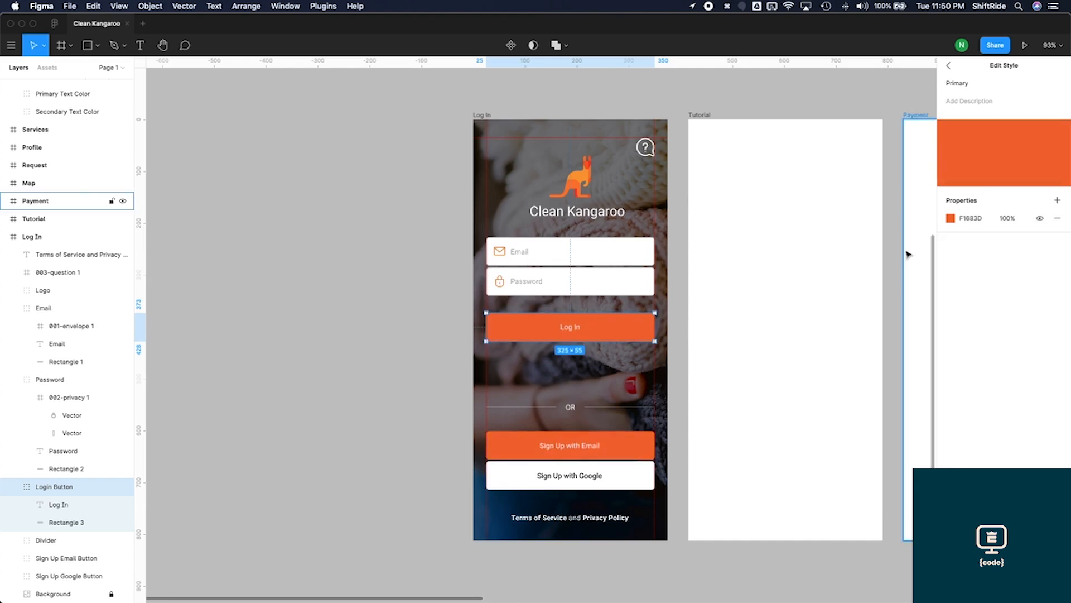
# Undo the two hue changes to the Primary color style and deselect the Log In button
pyautogui.press('super+z')
pyautogui.press('super+z')
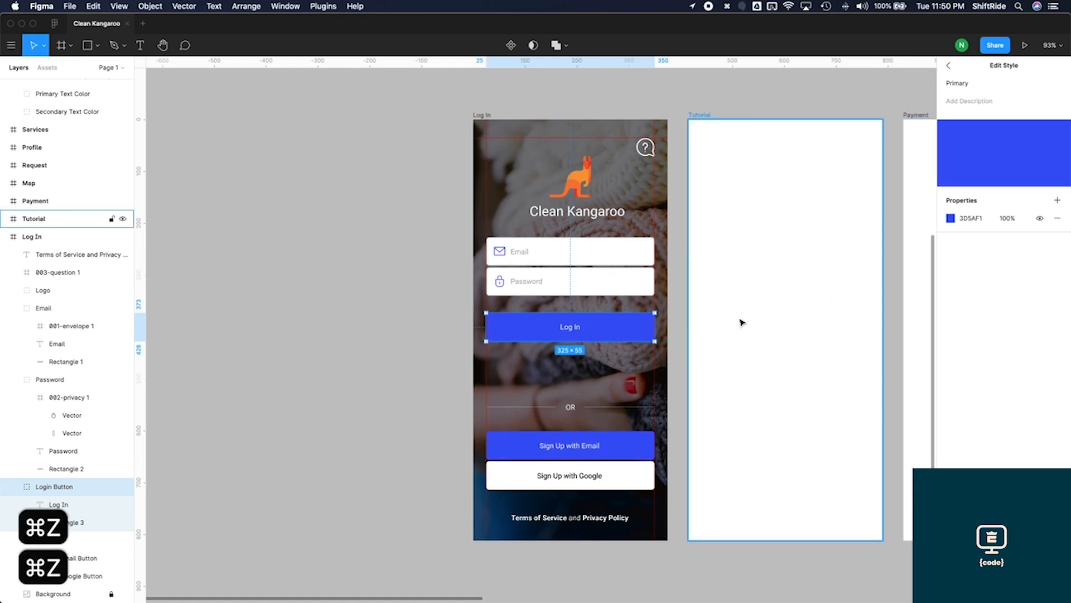
pyautogui.click(684, 329)
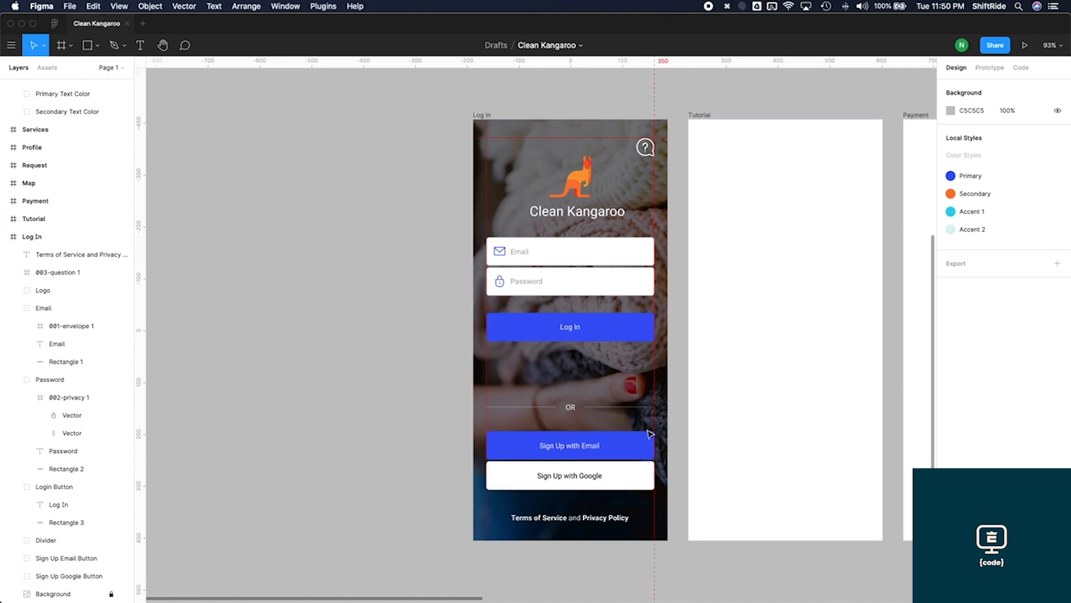
pyautogui.click(573, 321)
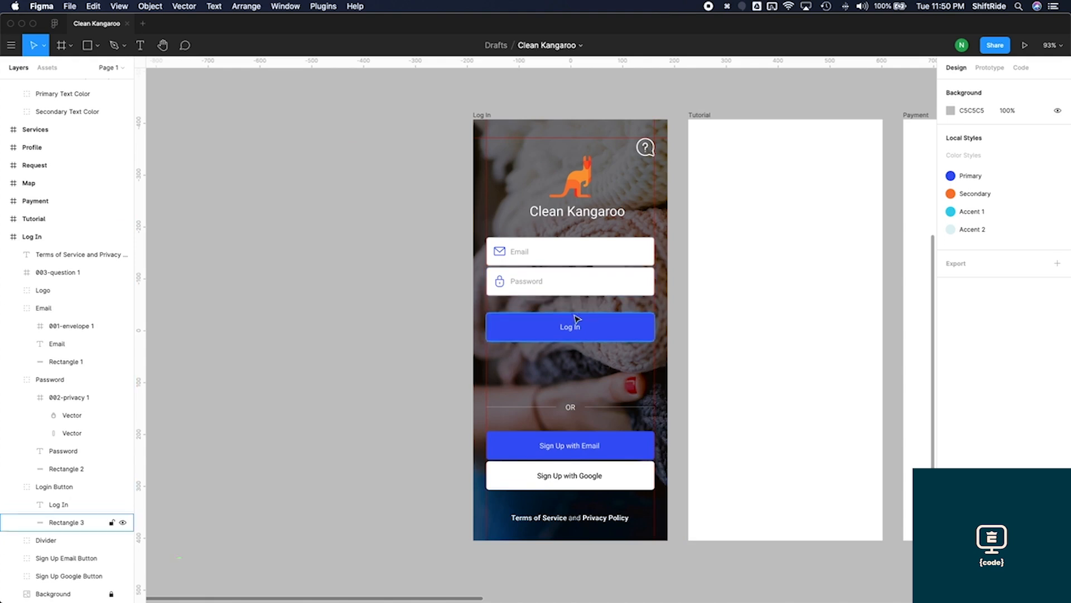
# Move the Log In button on the Log In screen down 20 px to Y 393
pyautogui.scroll(5, 573, 320)
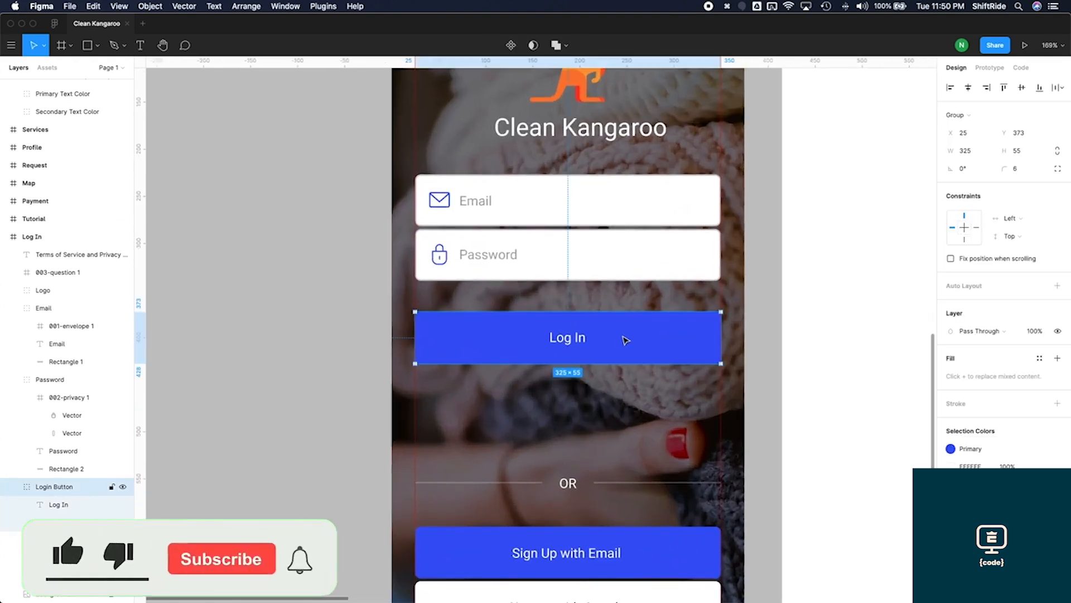
pyautogui.hotkey('shift', 'Down')
pyautogui.hotkey('shift', 'Down')
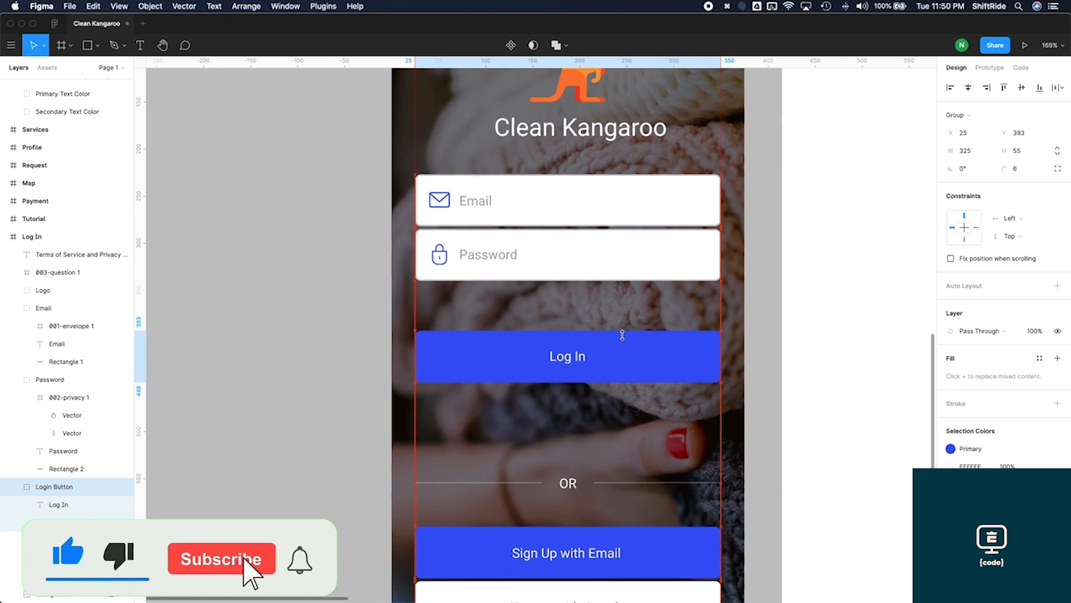
# Move the Password field down 2 px to Y 287 to widen its gap from the Email field
pyautogui.click(638, 272)
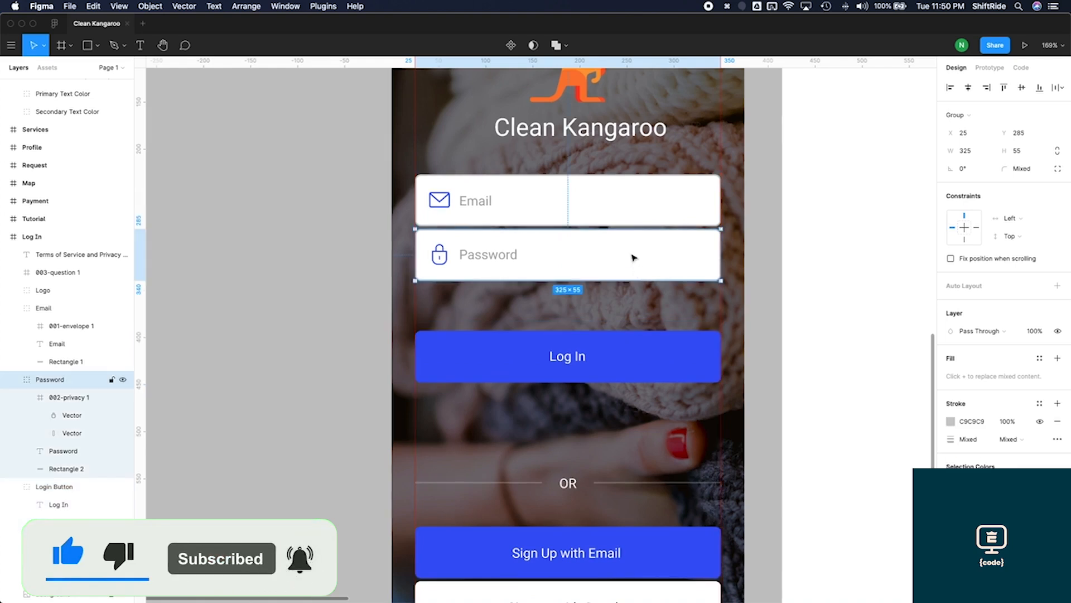
pyautogui.press('Down')
pyautogui.press('Down')
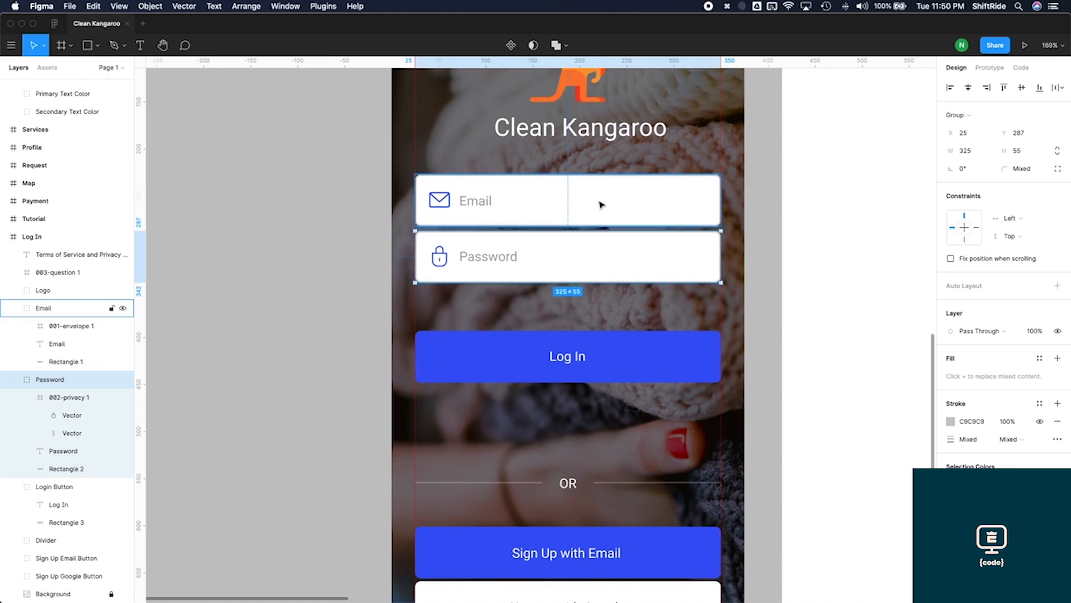
pyautogui.scroll(-2, 698, 278)
pyautogui.click(749, 278)
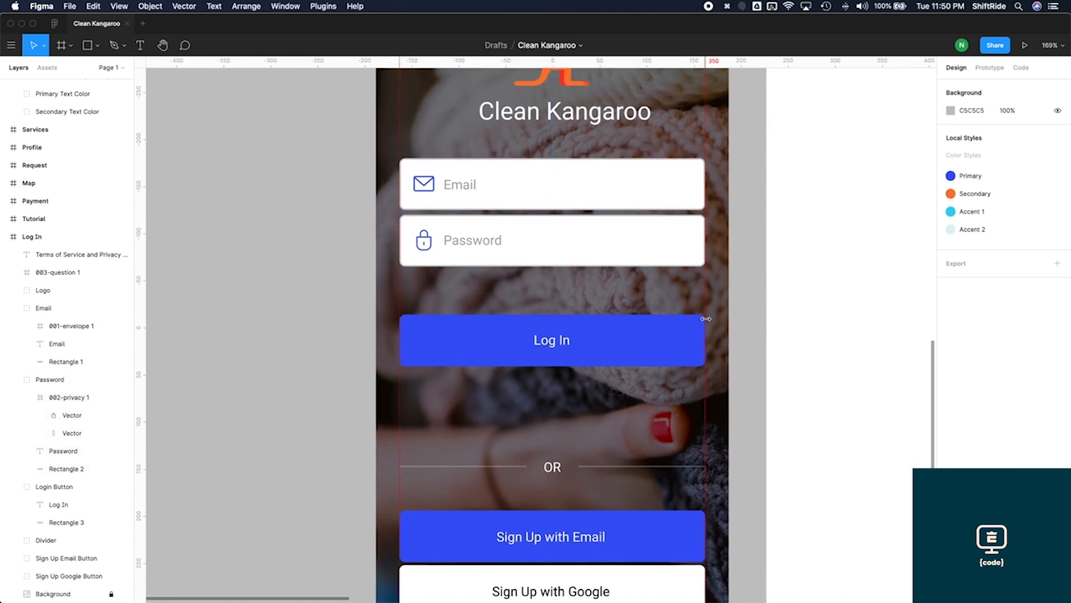
# Add the text "Forgot Password?" between the Password field and the Log In button
pyautogui.hscroll(2, 749, 278)
pyautogui.press('t')
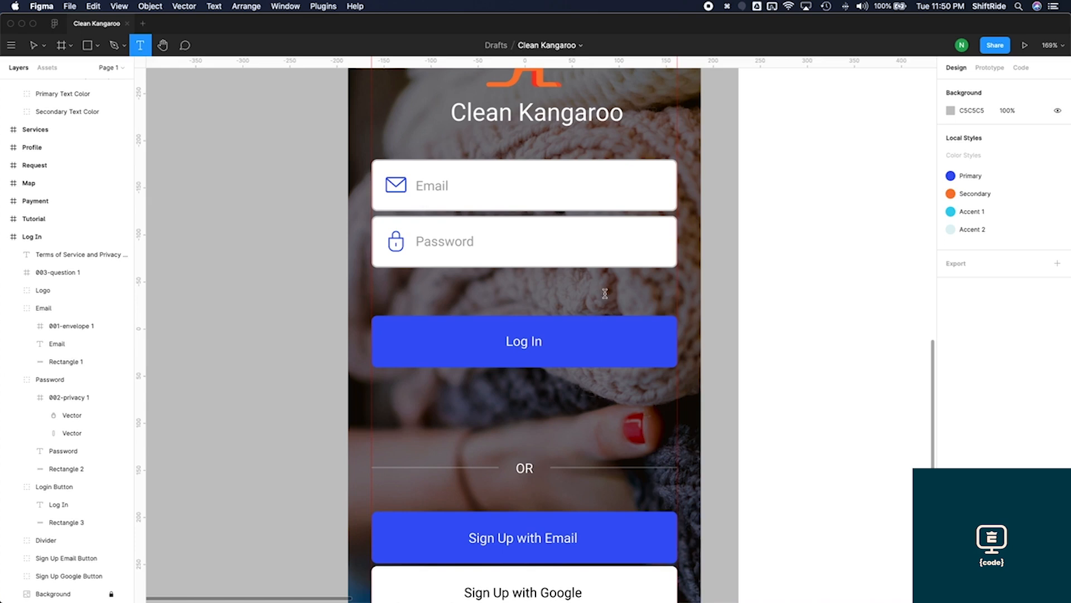
pyautogui.click(605, 293)
pyautogui.write('Forgot')
pyautogui.write(' Passowrd')
pyautogui.press('BackSpace')
pyautogui.press('BackSpace')
pyautogui.press('BackSpace')
pyautogui.press('BackSpace')
pyautogui.write('word?')
# Set the "Forgot Password?" text to white (FFFFFF) with the Bold font weight
pyautogui.tripleClick(623, 300)
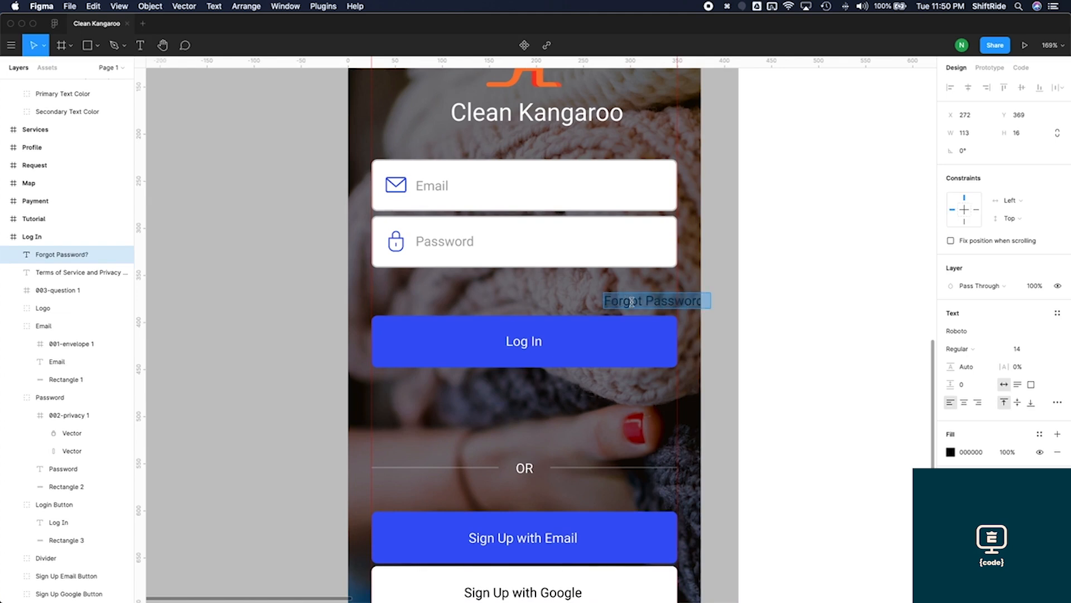
pyautogui.click(951, 451)
pyautogui.click(805, 324)
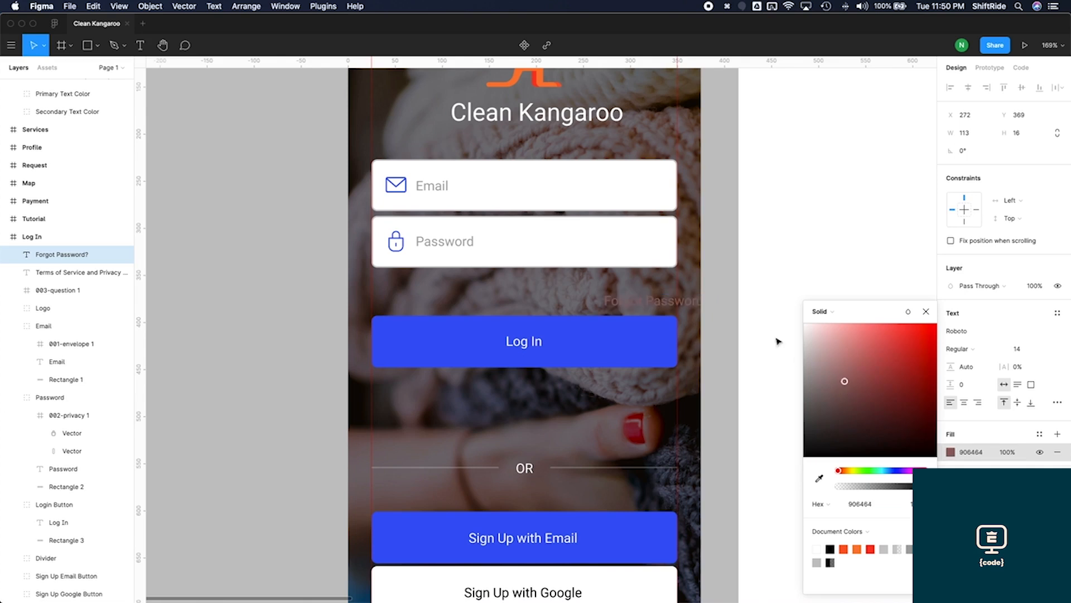
pyautogui.click(959, 349)
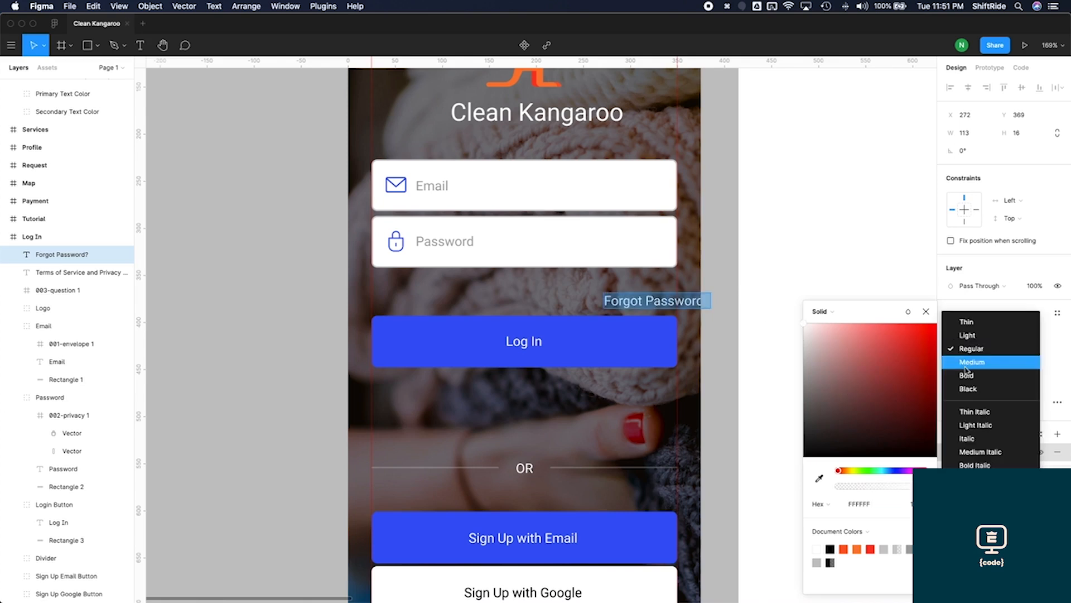
pyautogui.click(968, 376)
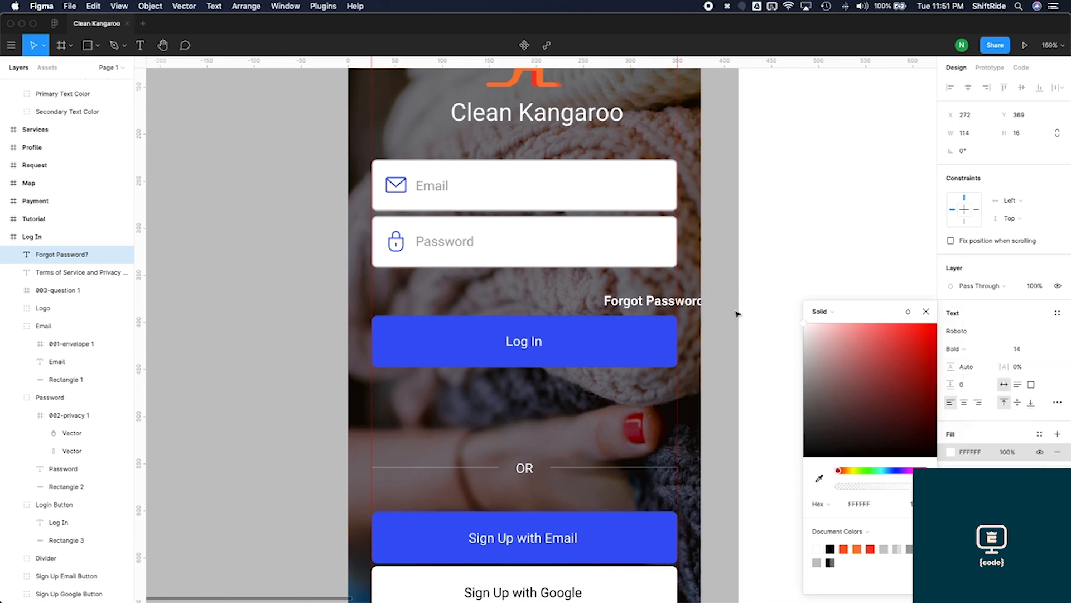
pyautogui.press('Escape')
# Move the "Forgot Password?" text against the right margin guide, vertically centered between the Password field and Log In button, at X 237, Y 359
pyautogui.moveTo(663, 305); pyautogui.dragTo(631, 298)
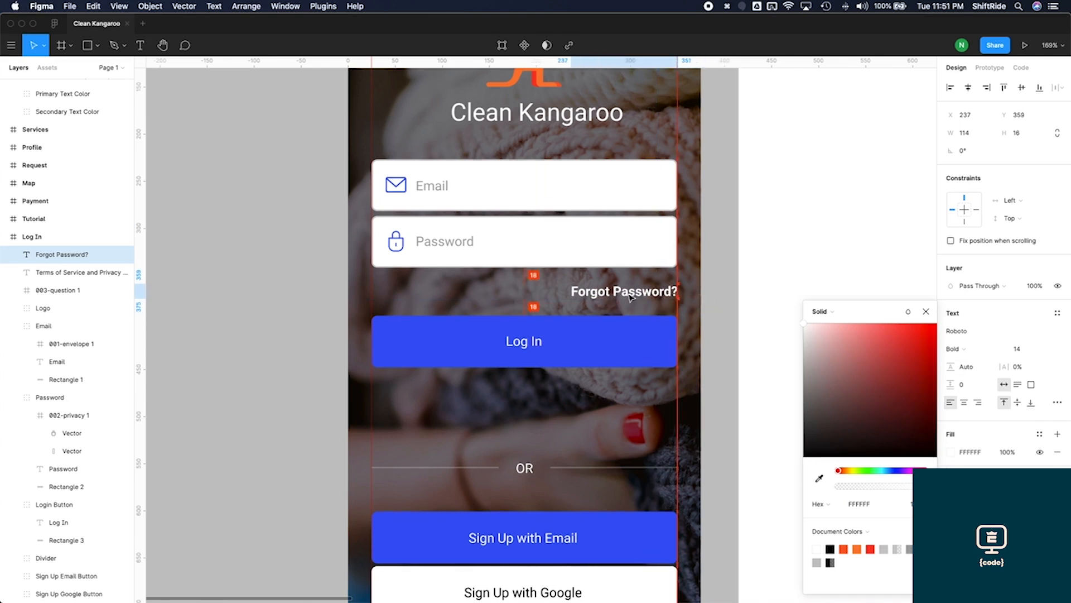
pyautogui.click(748, 291)
pyautogui.click(632, 362)
pyautogui.click(602, 468)
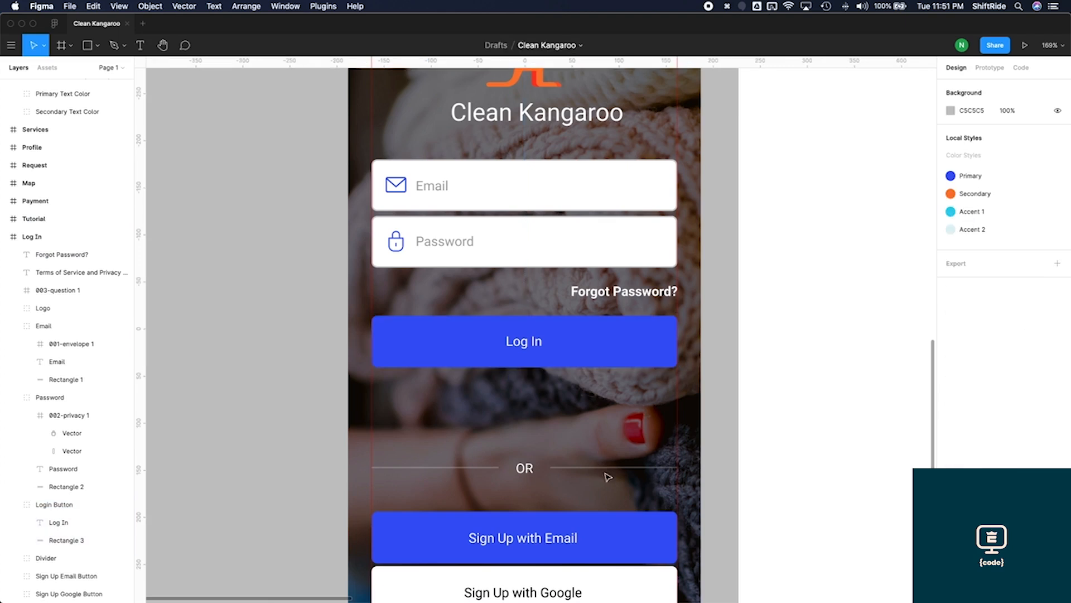
# Move the OR divider up to Y 503, leaving 55 px between it and the Log In button
pyautogui.click(597, 472)
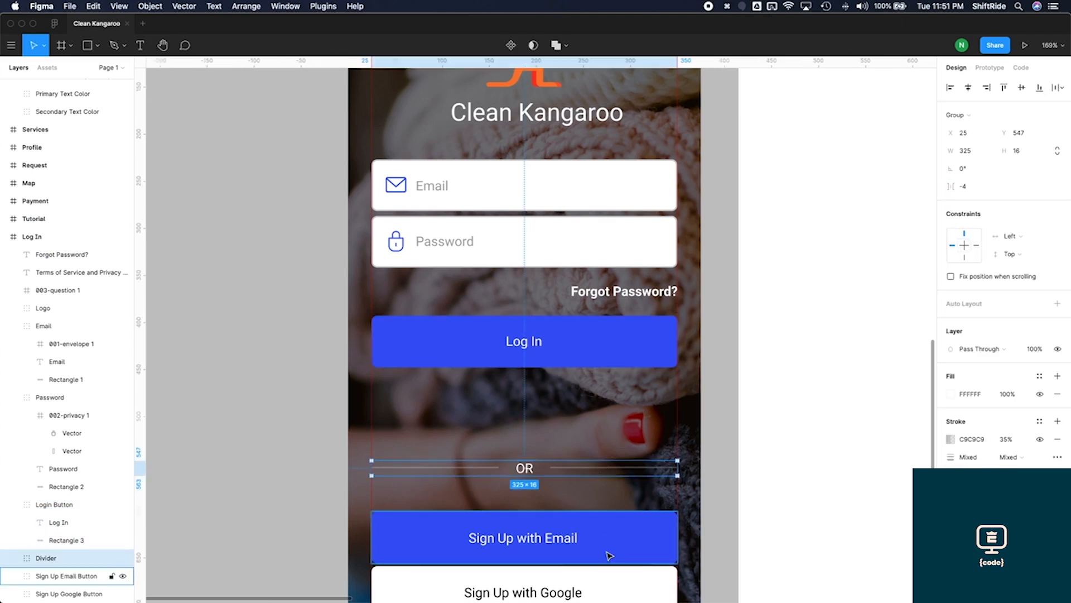
pyautogui.hotkey('shift', 'Up')
pyautogui.hotkey('shift', 'Up')
pyautogui.hotkey('shift', 'Up')
pyautogui.hotkey('shift', 'Up')
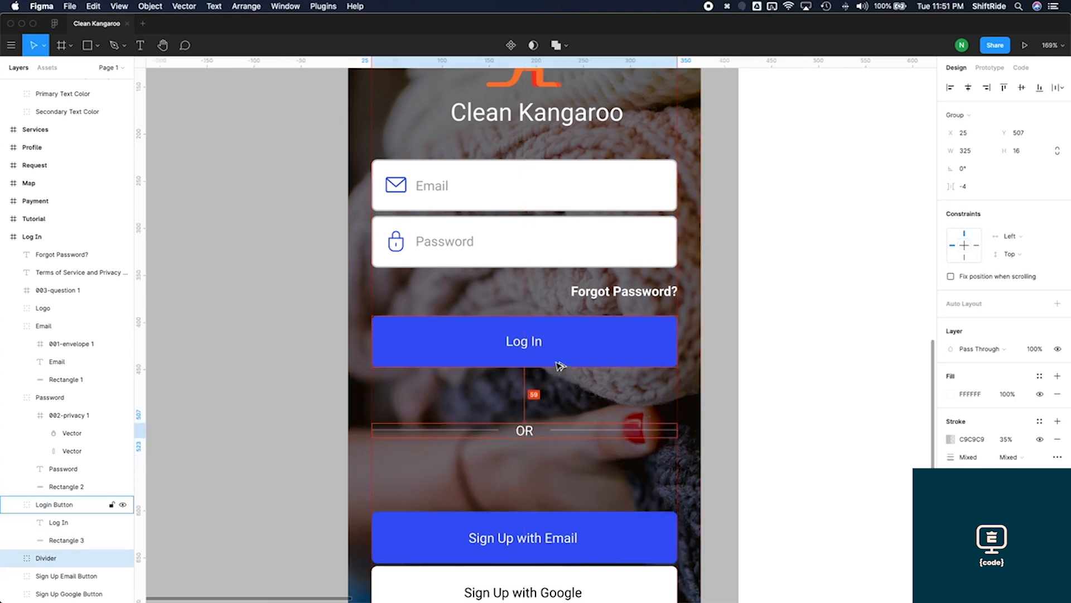
pyautogui.press('Up')
pyautogui.press('Up')
pyautogui.press('Up')
pyautogui.press('Up')
pyautogui.press('Up')
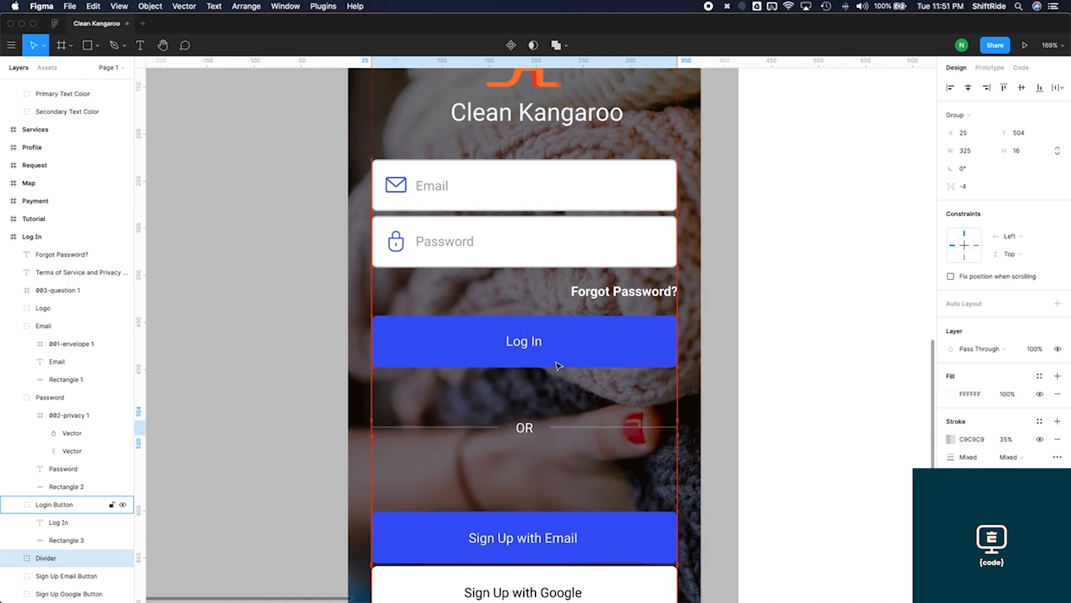
pyautogui.press('Down')
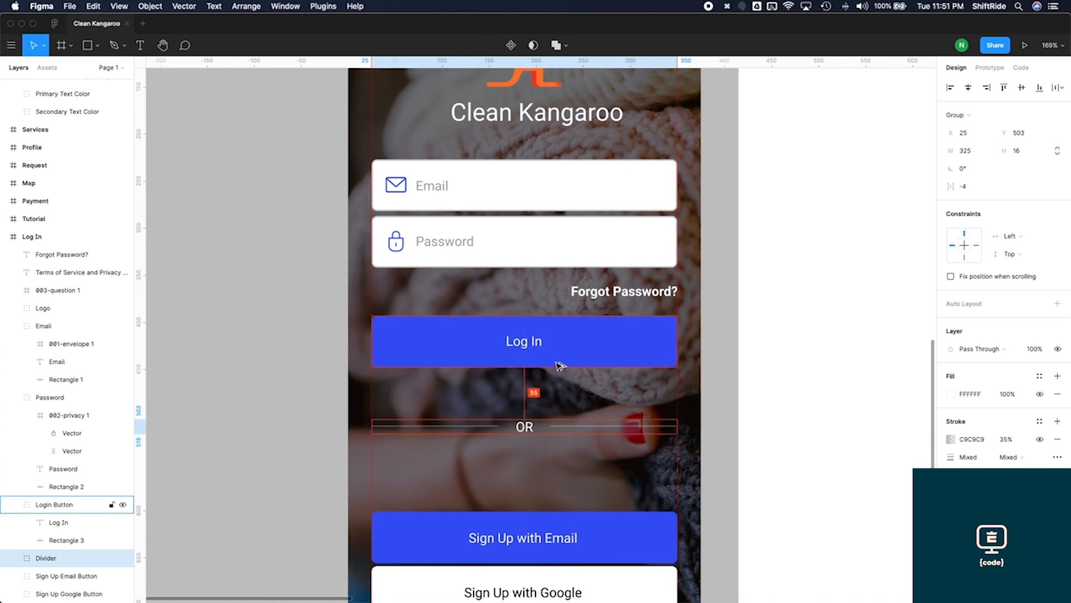
# Move the Sign Up with Email and Sign Up with Google buttons up together until they start 55 px below the OR divider
pyautogui.click(610, 544)
pyautogui.scroll(-3, 600, 533)
pyautogui.keyDown('shift'); pyautogui.click(592, 520); pyautogui.keyUp('shift')
pyautogui.hotkey('shift', 'Up')
pyautogui.hotkey('shift', 'Up')
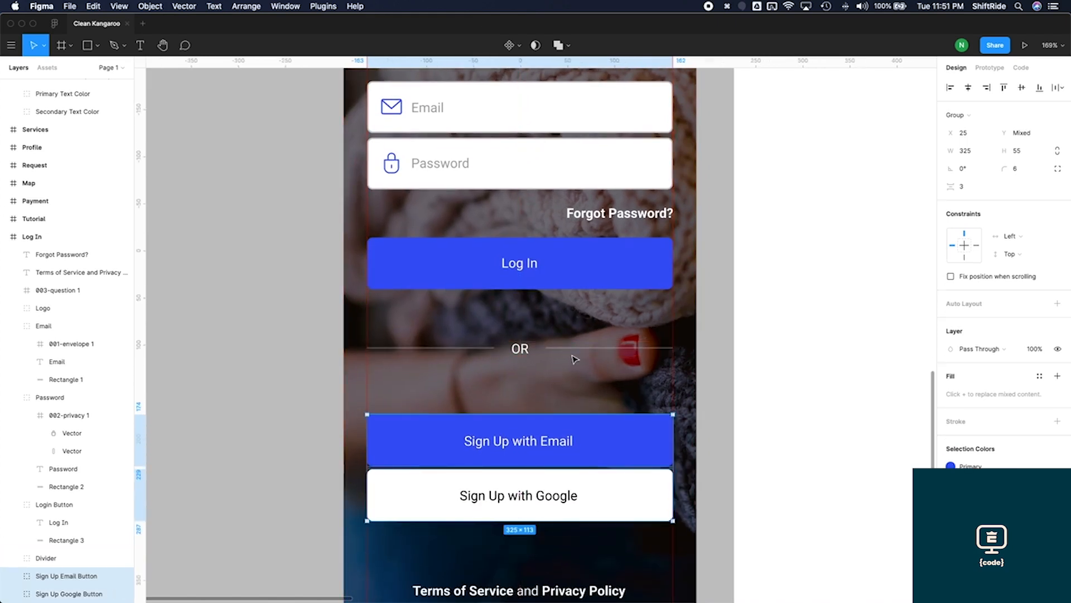
pyautogui.press('Up')
pyautogui.press('Up')
pyautogui.press('Up')
pyautogui.press('Up')
pyautogui.press('Up')
pyautogui.press('Up')
pyautogui.press('Up')
pyautogui.press('alt')
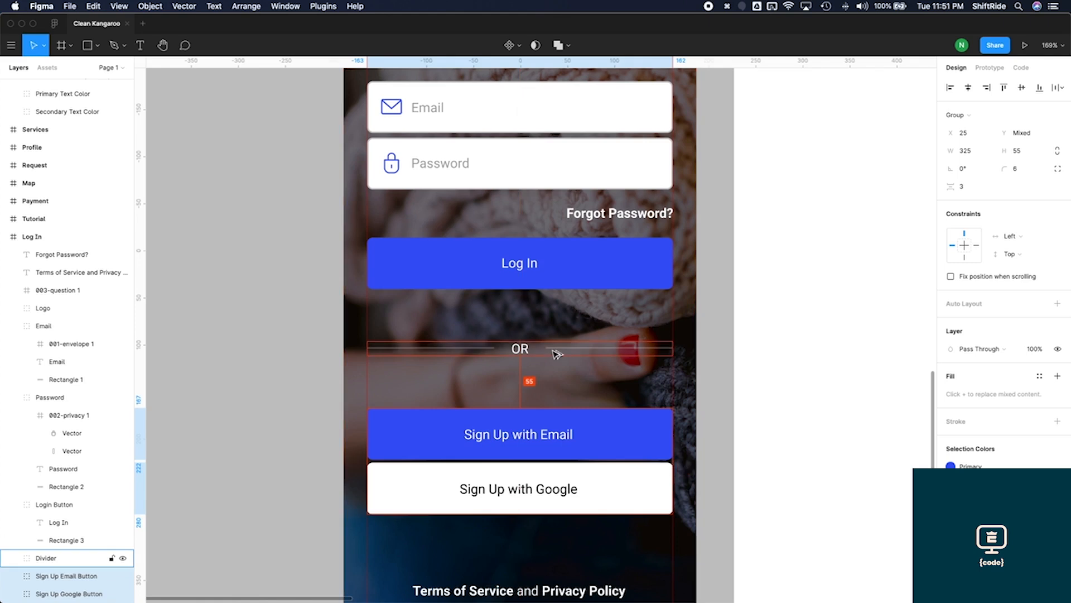
# Move the Sign Up with Google button to Y 634, 5 px below the Sign Up with Email button
pyautogui.scroll(-3, 573, 529)
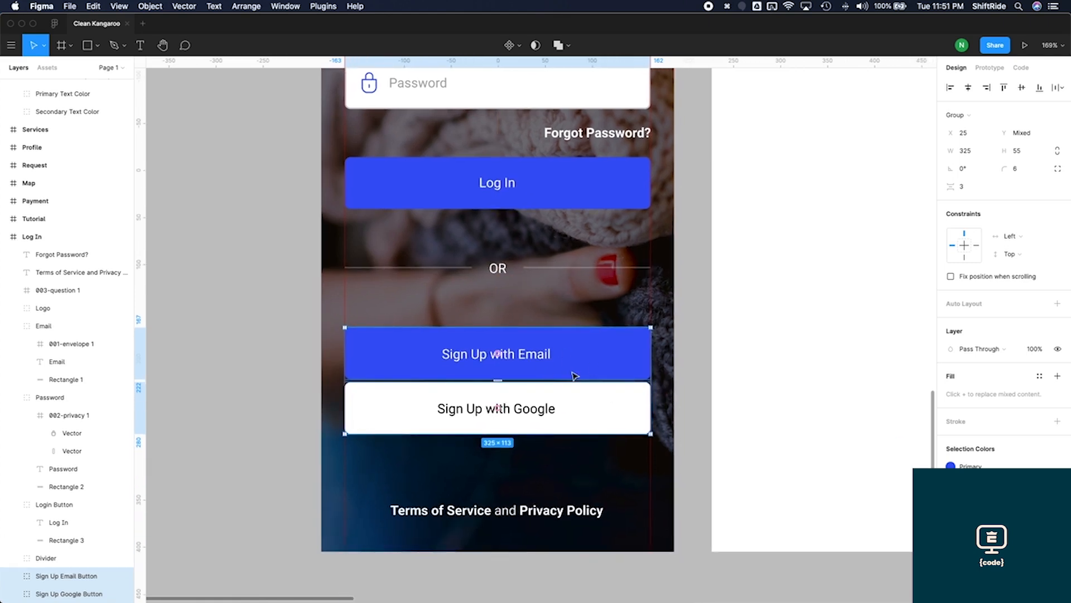
pyautogui.click(533, 512)
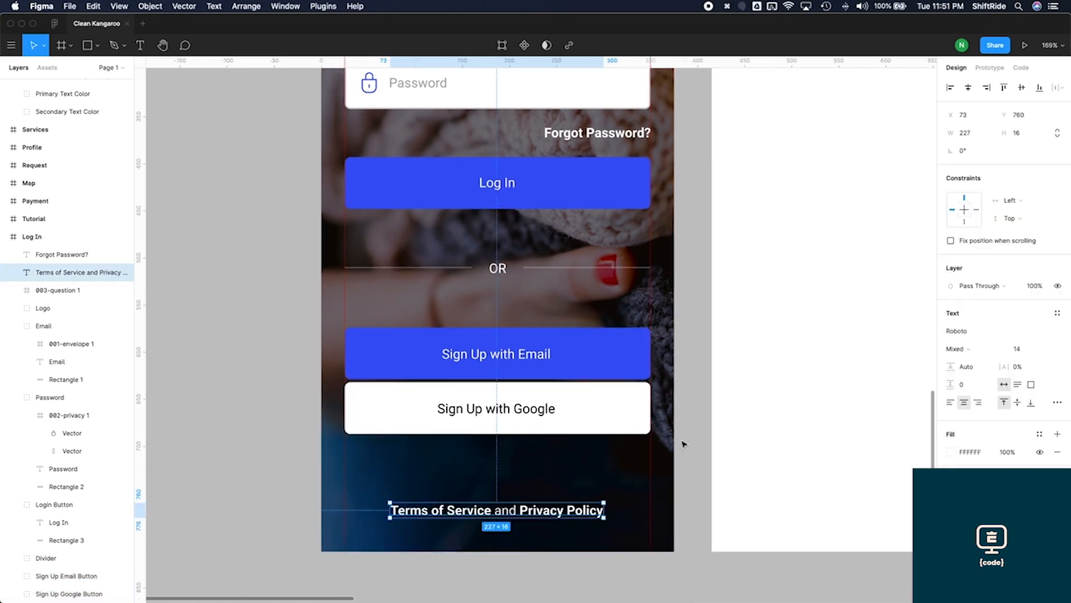
pyautogui.click(683, 443)
pyautogui.scroll(-2, 683, 444)
pyautogui.click(605, 418)
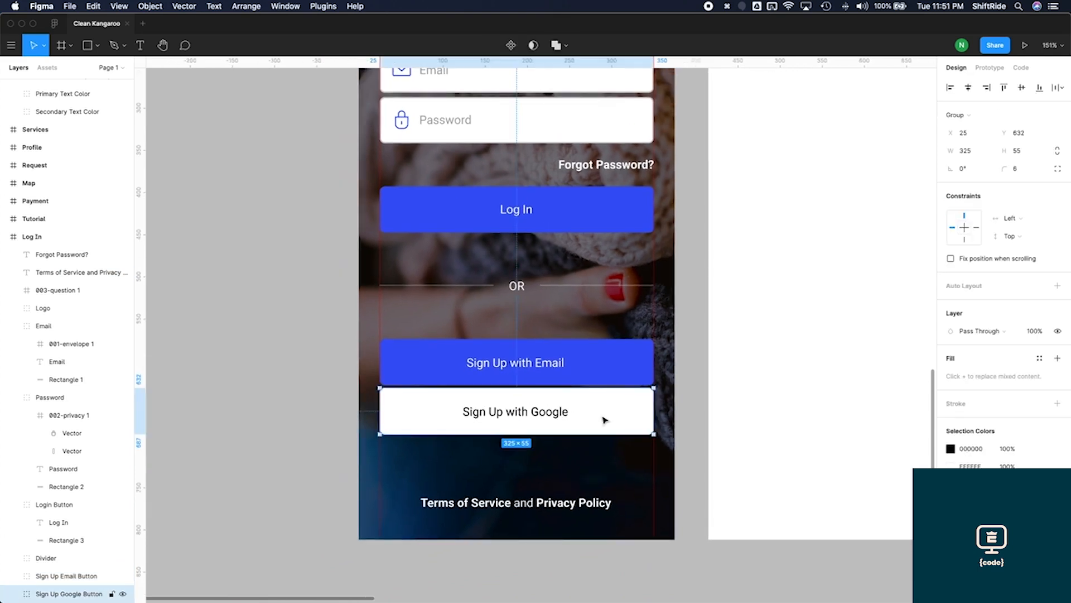
pyautogui.press('Up')
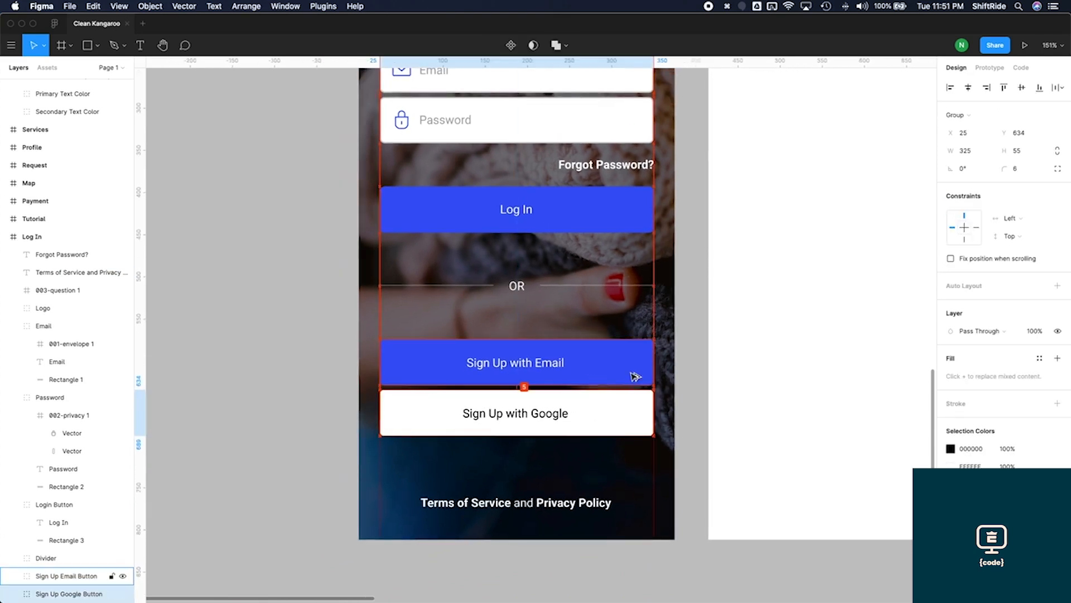
pyautogui.click(692, 414)
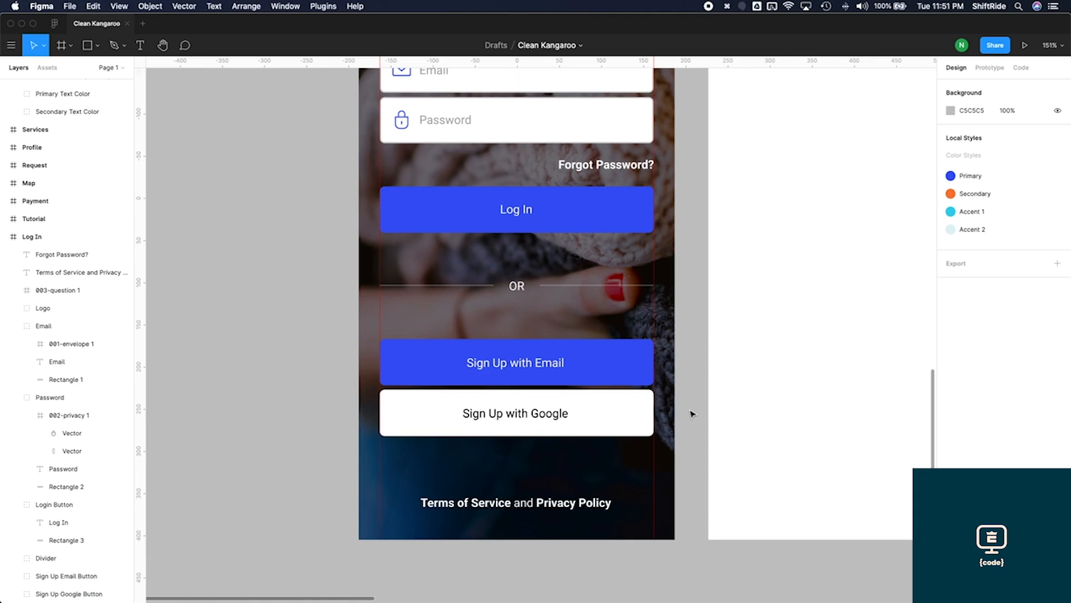
# Switch to Preview and examine the hand-drawn mockup sketch for the Tutorial screen's layout
pyautogui.scroll(-2, 692, 414)
pyautogui.scroll(-3, 692, 414)
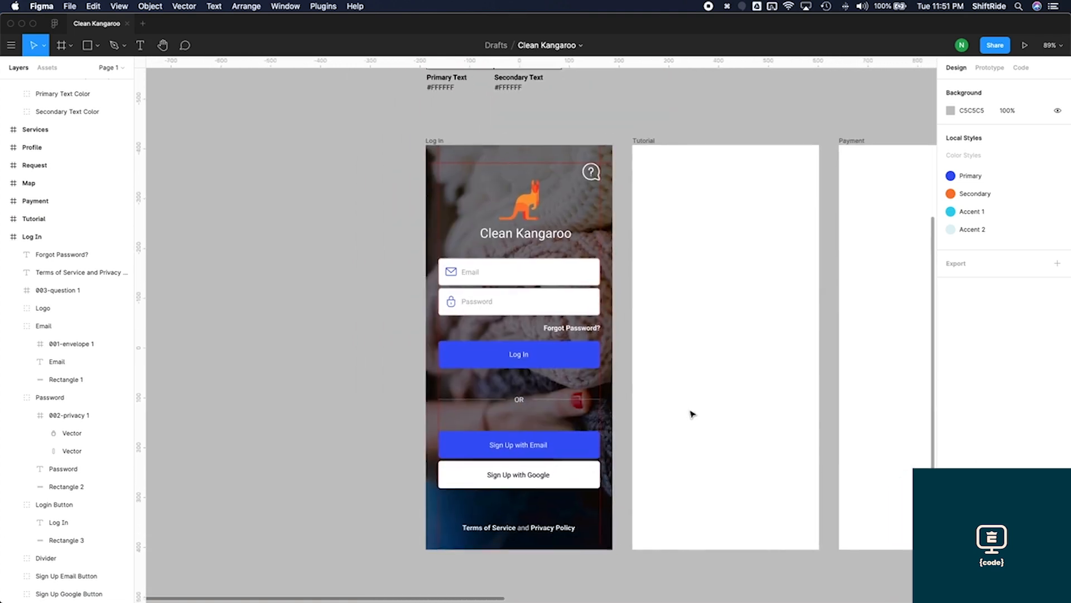
pyautogui.hscroll(2, 692, 414)
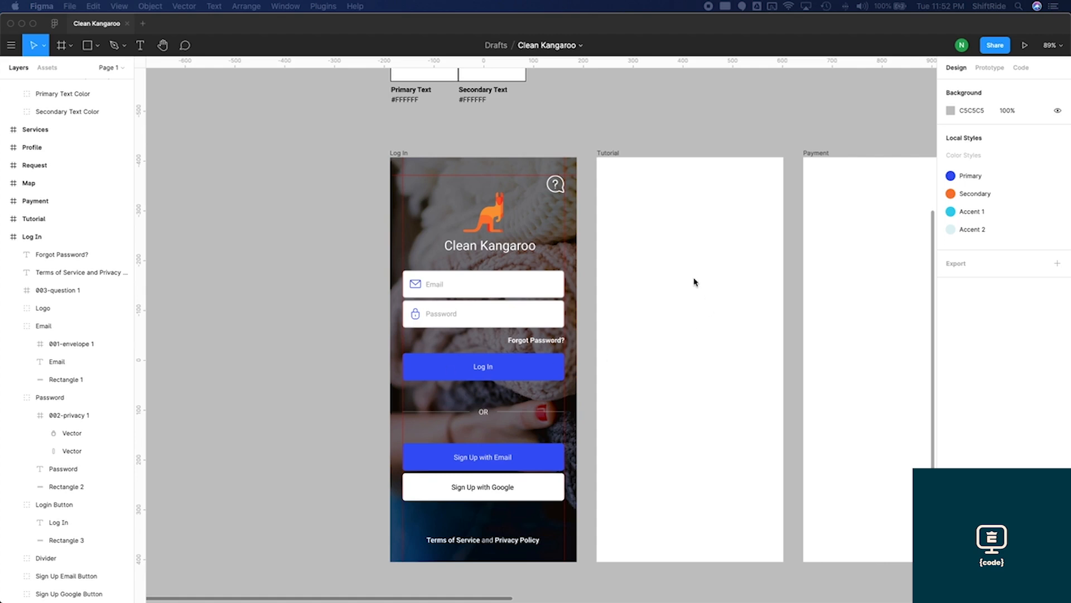
pyautogui.scroll(-1, 342, 304)
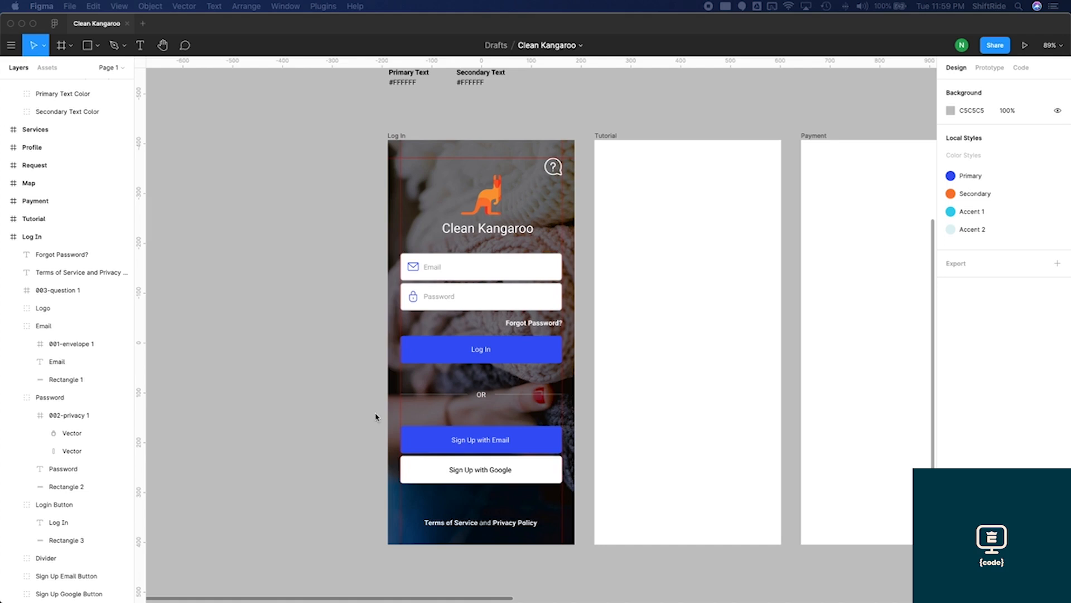
pyautogui.hotkey('ctrl', 'Up')
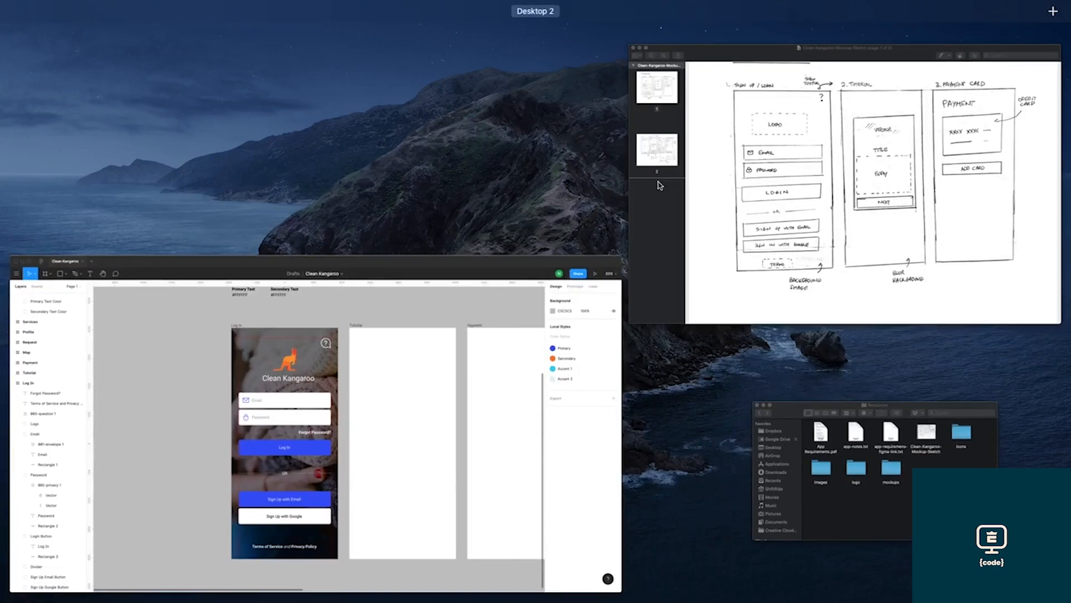
pyautogui.click(659, 187)
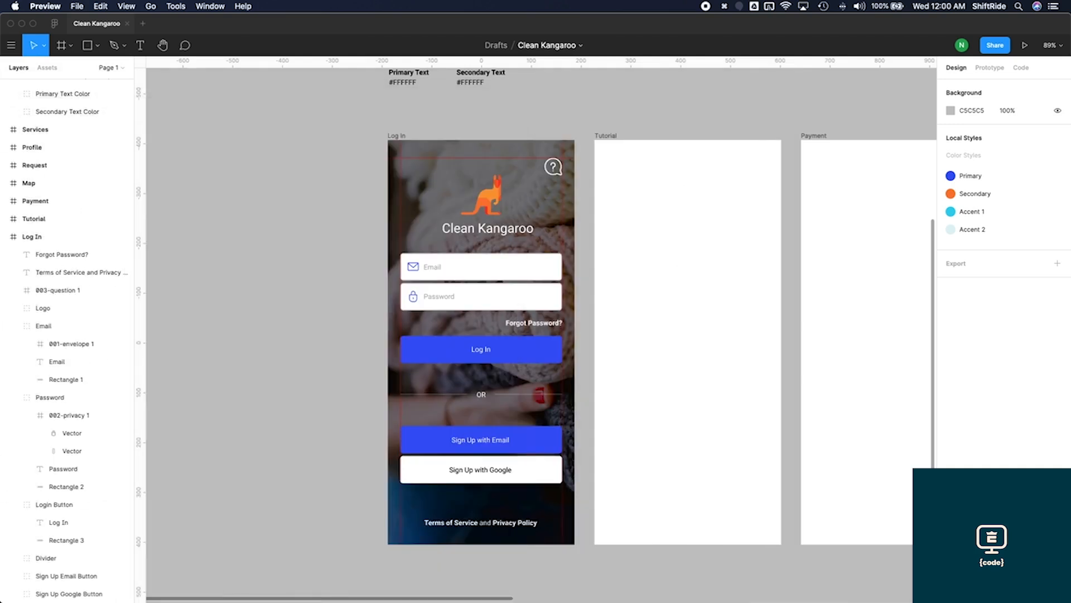
# Copy all of the Log In frame's layers, from Forgot Password? through Background, into the Tutorial frame
pyautogui.click(562, 324)
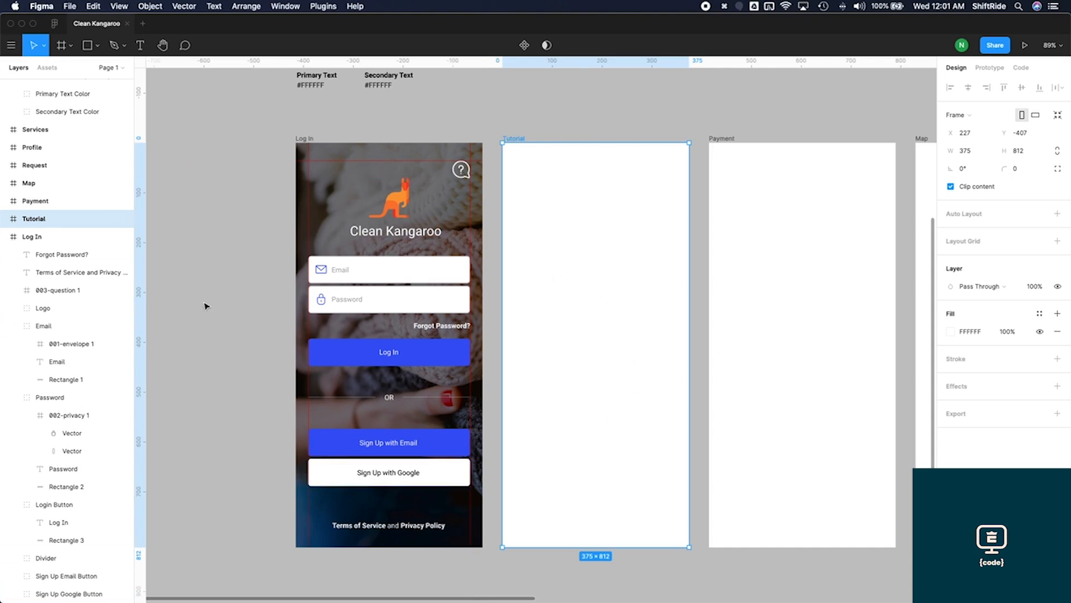
pyautogui.scroll(-1, 93, 271)
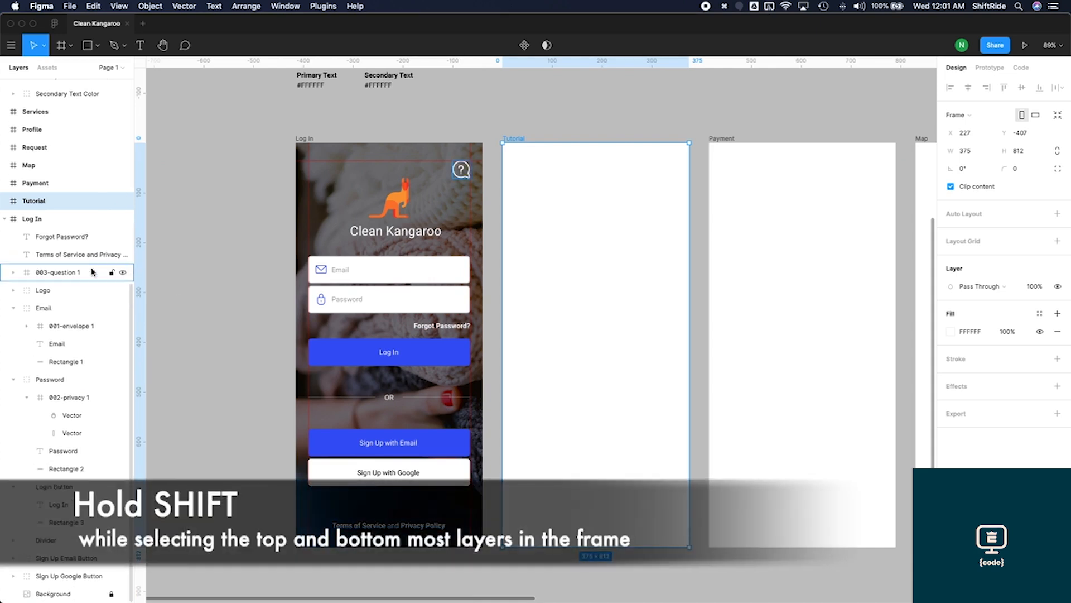
pyautogui.click(32, 221)
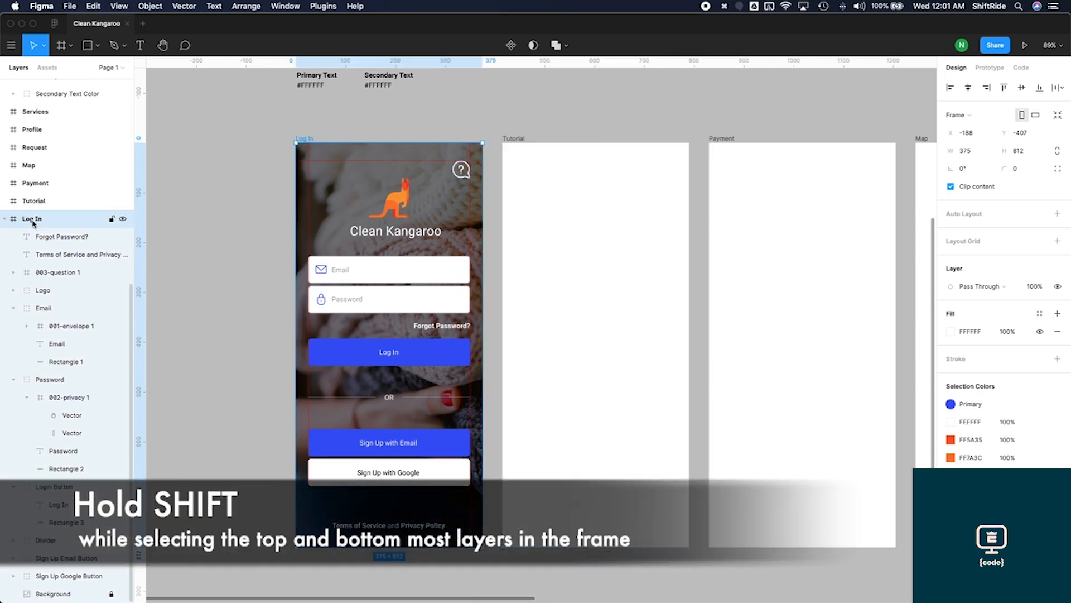
pyautogui.click(55, 238)
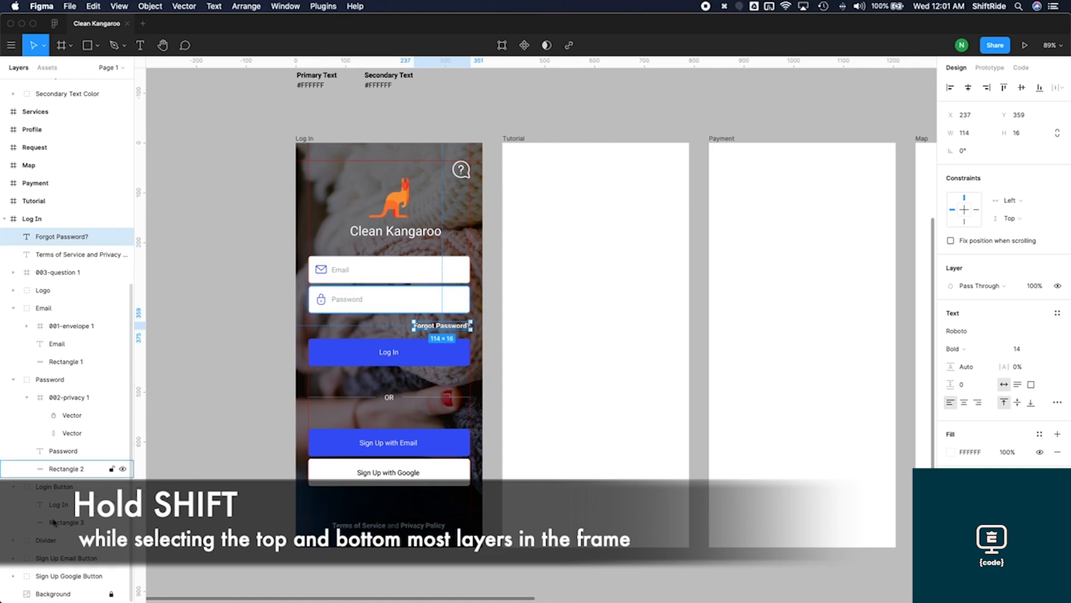
pyautogui.keyDown('shift'); pyautogui.click(53, 593); pyautogui.keyUp('shift')
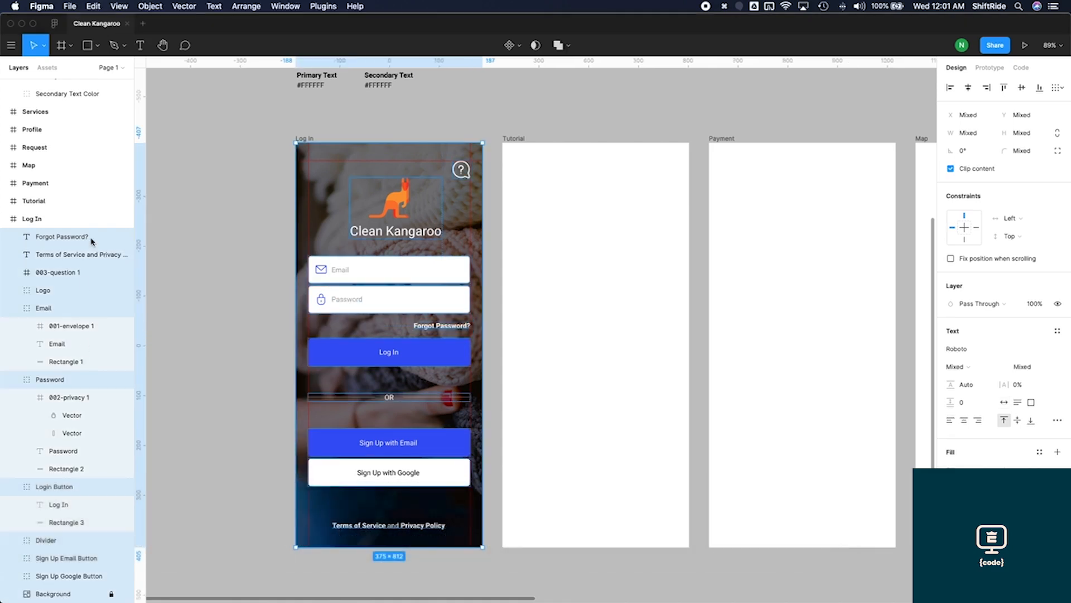
pyautogui.press('super+c')
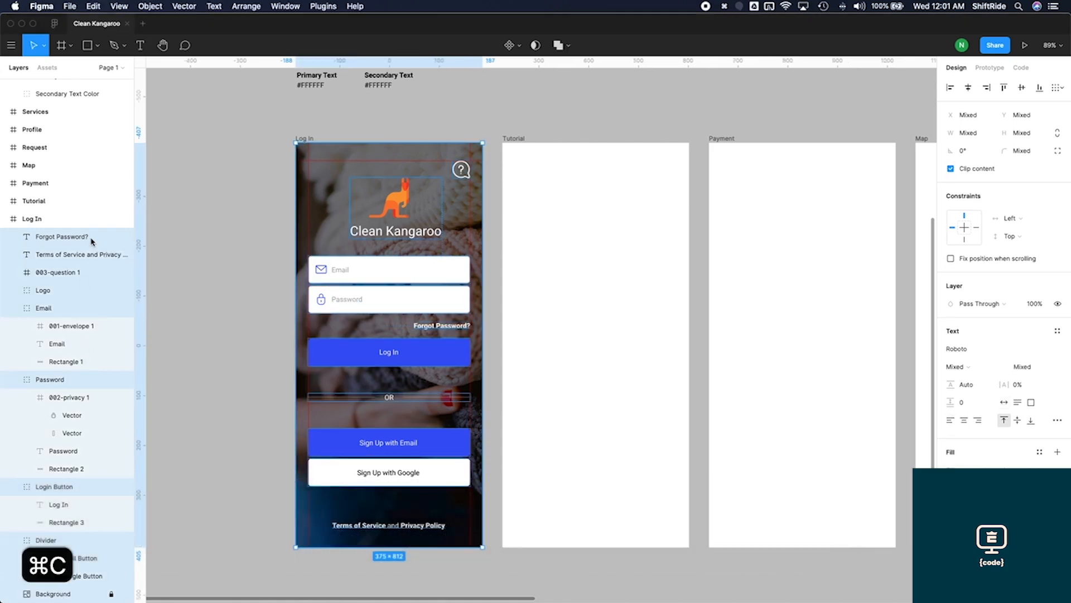
pyautogui.click(514, 138)
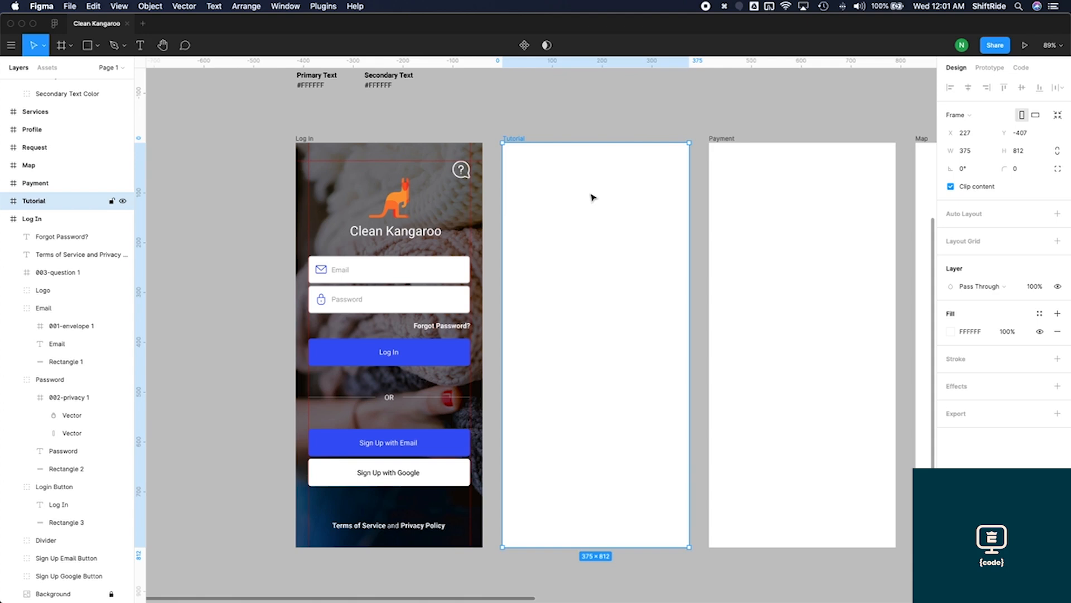
pyautogui.press('cmd+v')
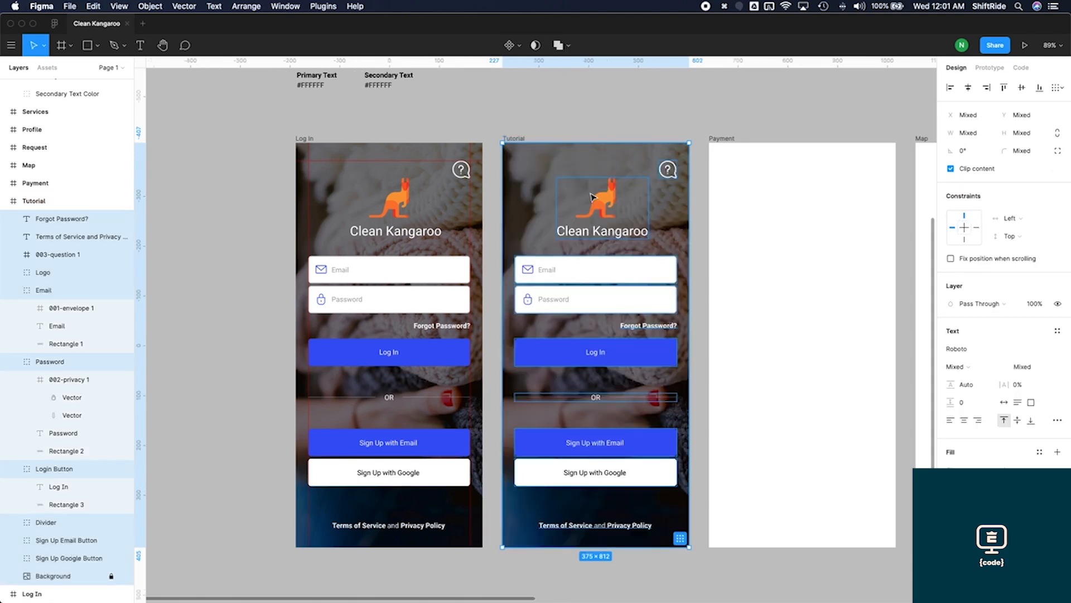
# Group the pasted layers in the Tutorial frame and lock the group
pyautogui.press('super+g')
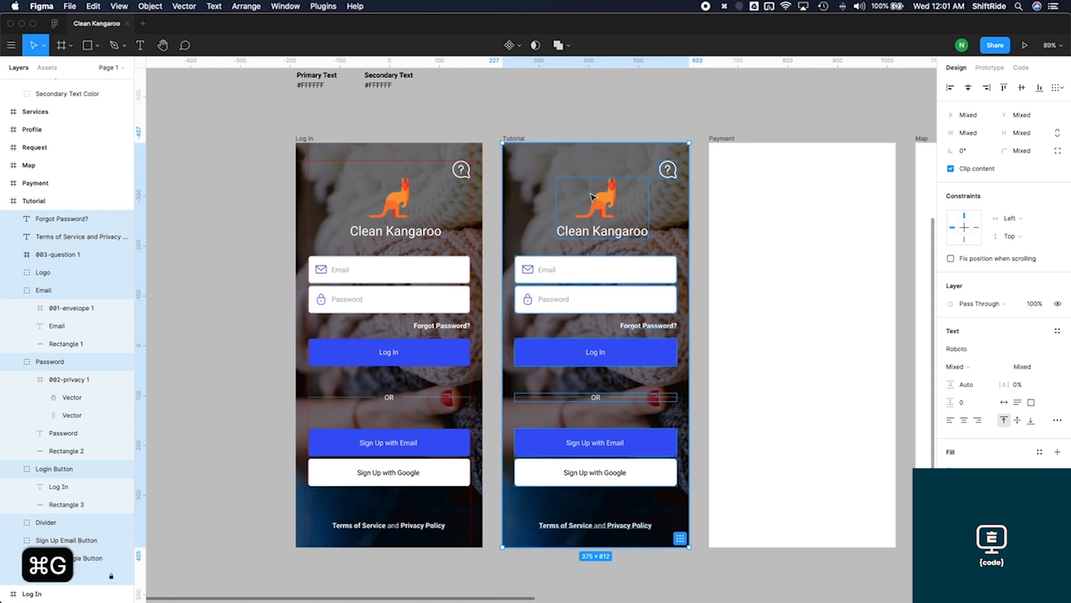
pyautogui.hscroll(2, 627, 265)
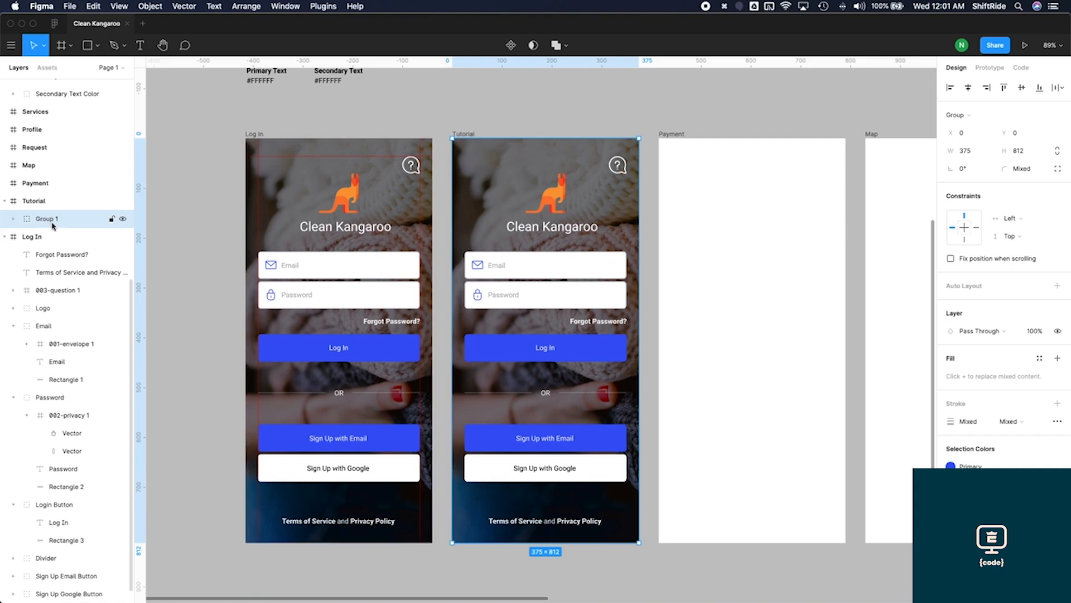
pyautogui.click(112, 219)
# Cover the whole Tutorial frame with a 375 × 812 rectangle filled with black (000000) at 55% opacity
pyautogui.hscroll(3, 511, 307)
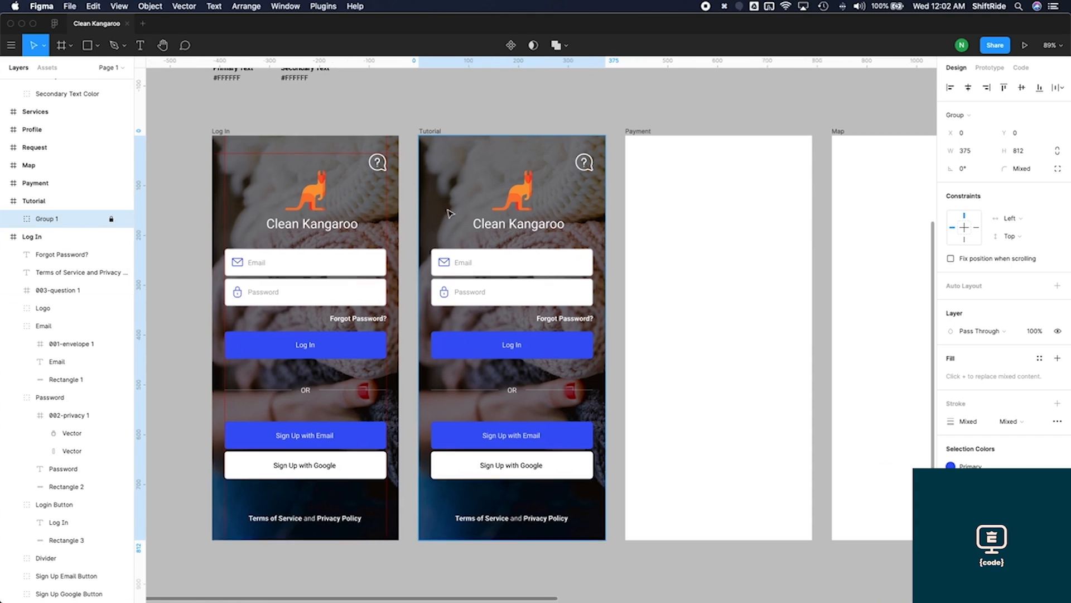
pyautogui.press('r')
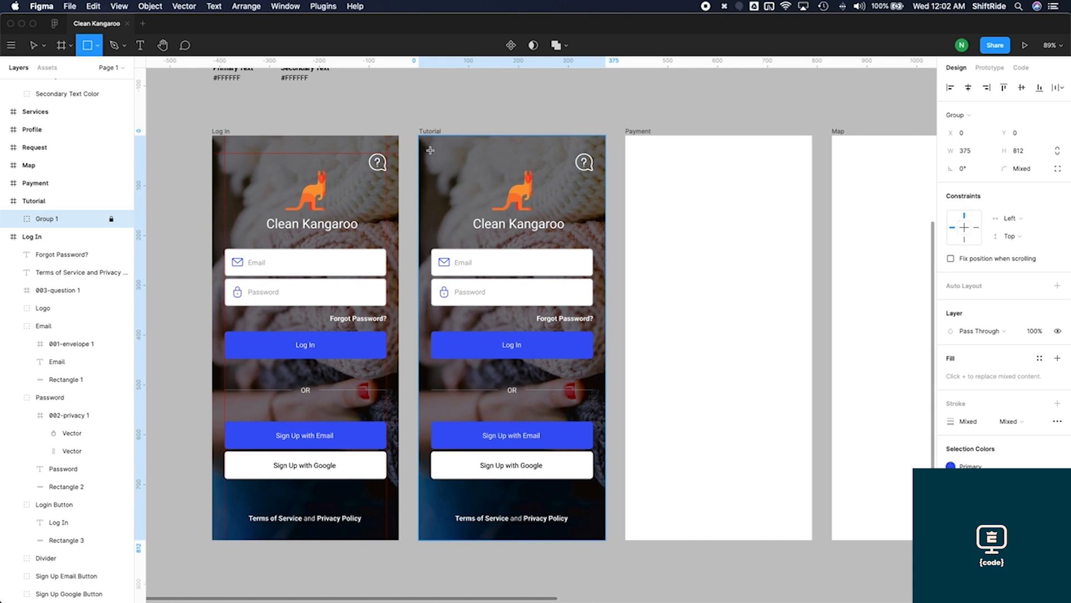
pyautogui.moveTo(420, 136)
pyautogui.mouseDown()
pyautogui.moveTo(499, 235)
pyautogui.moveTo(579, 414)
pyautogui.moveTo(606, 539)
pyautogui.mouseUp()
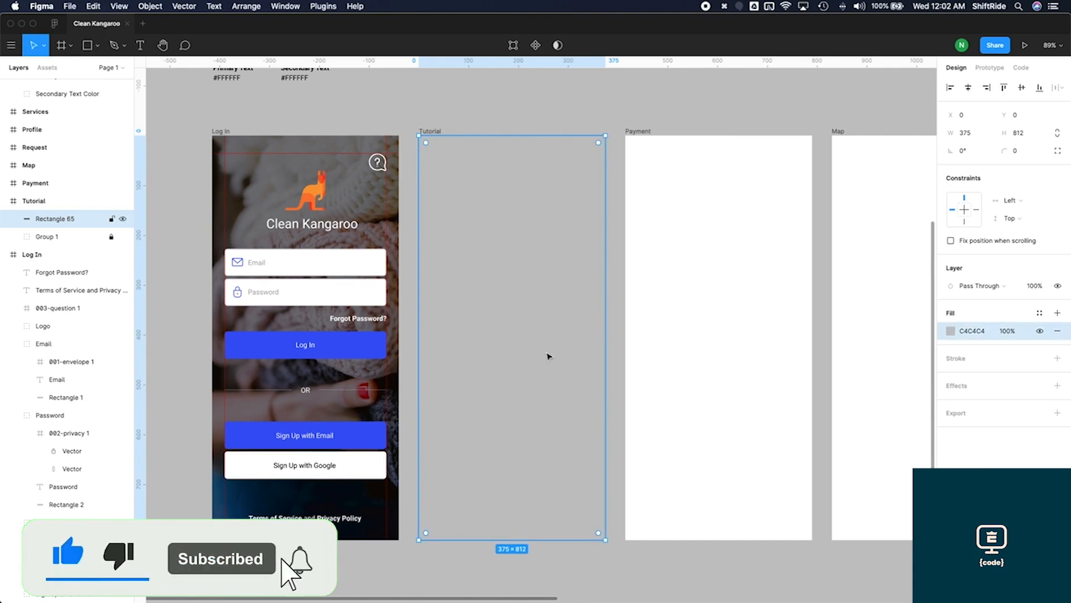
pyautogui.click(950, 330)
pyautogui.moveTo(865, 376); pyautogui.dragTo(772, 474)
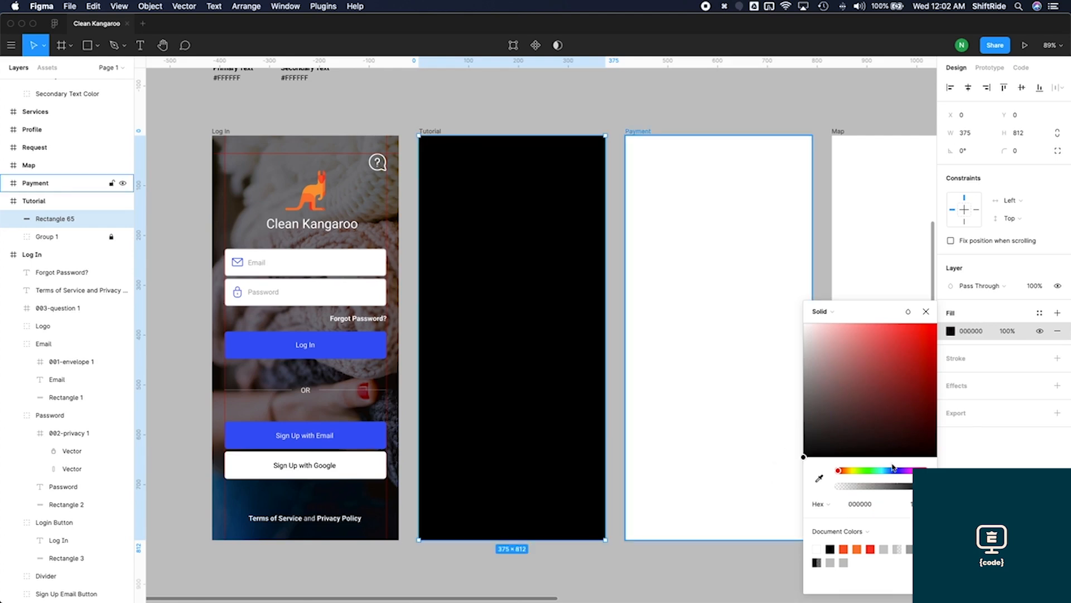
pyautogui.moveTo(911, 486); pyautogui.dragTo(887, 487)
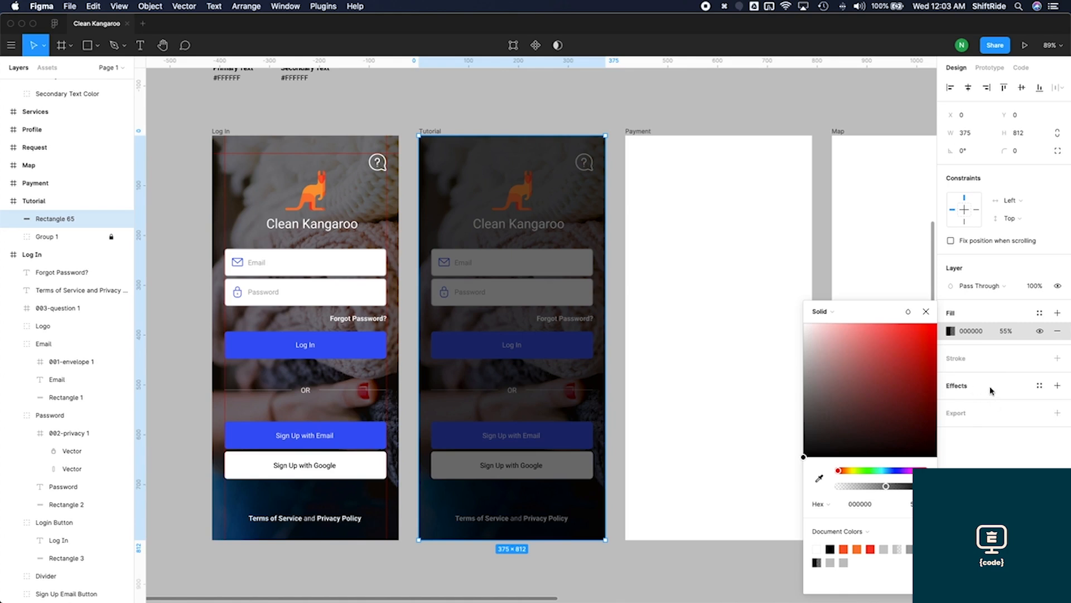
pyautogui.click(1038, 453)
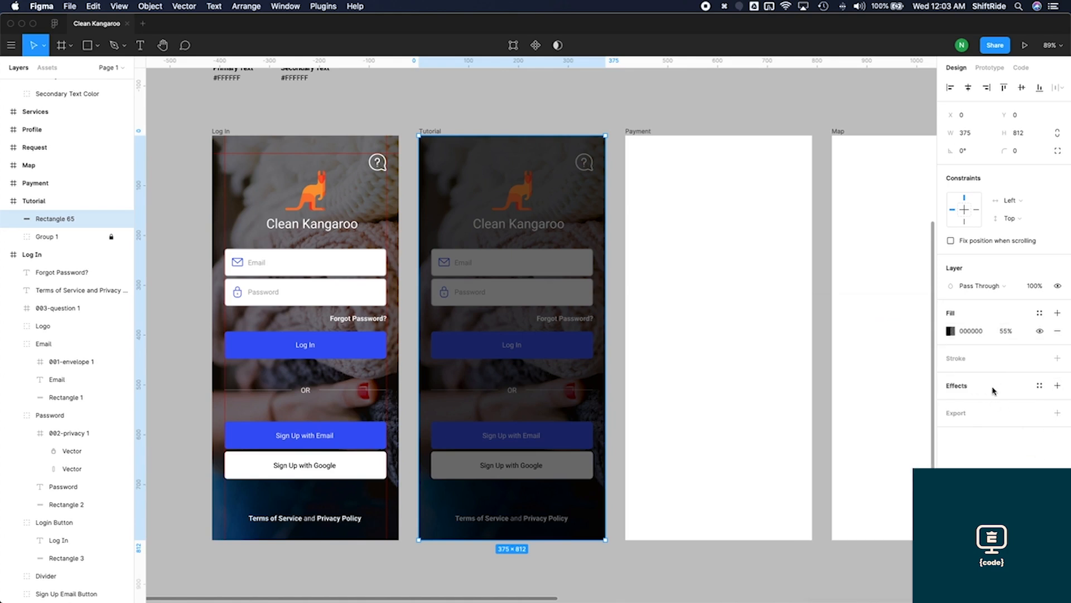
# Add a Background Blur effect to the dark overlay rectangle and open its blur settings
pyautogui.click(1057, 386)
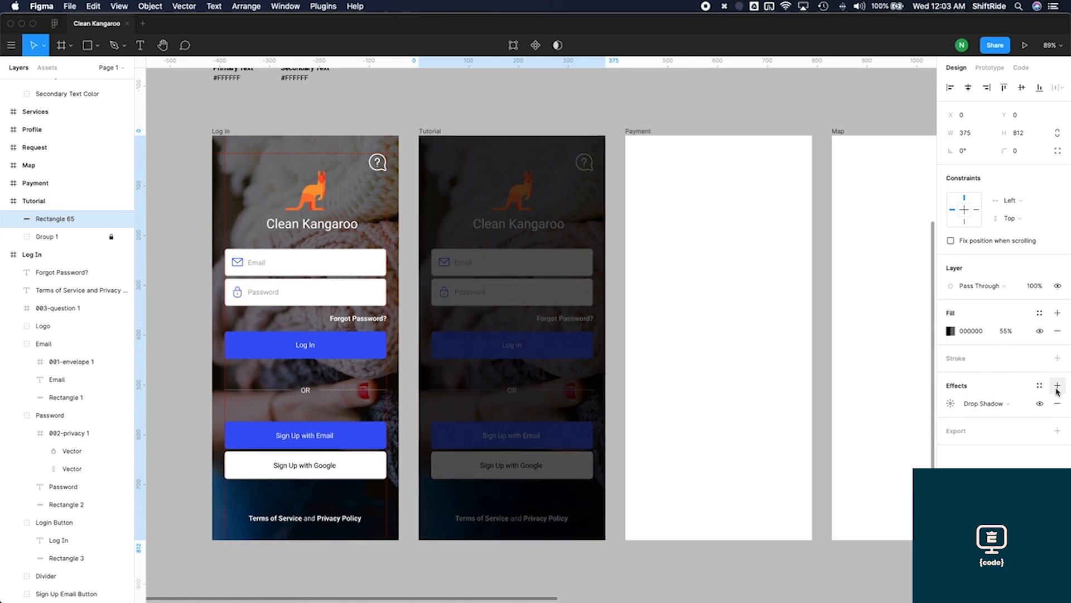
pyautogui.click(1009, 408)
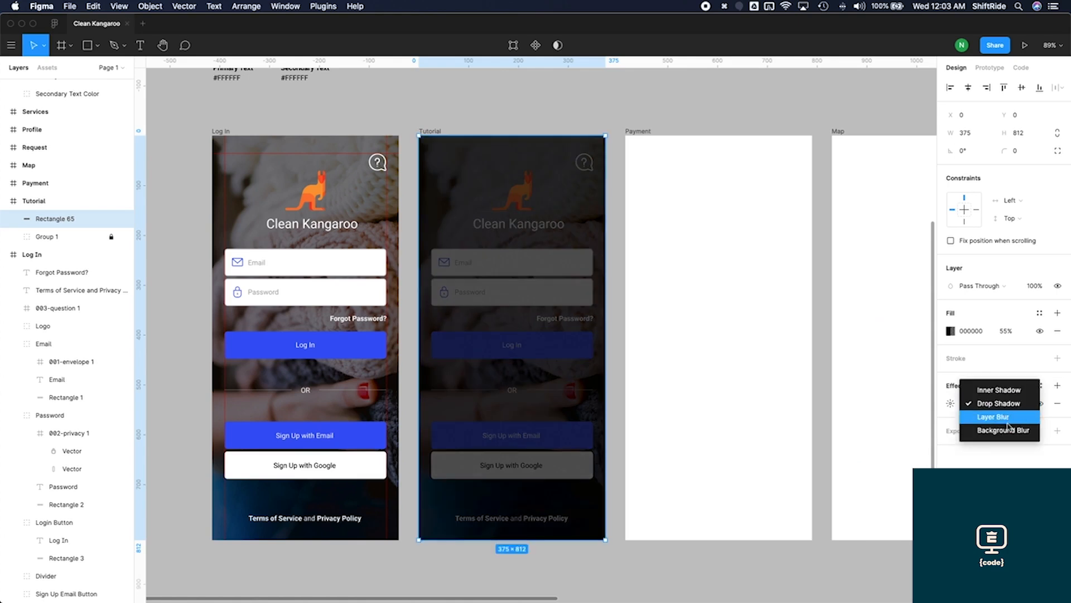
pyautogui.click(1009, 430)
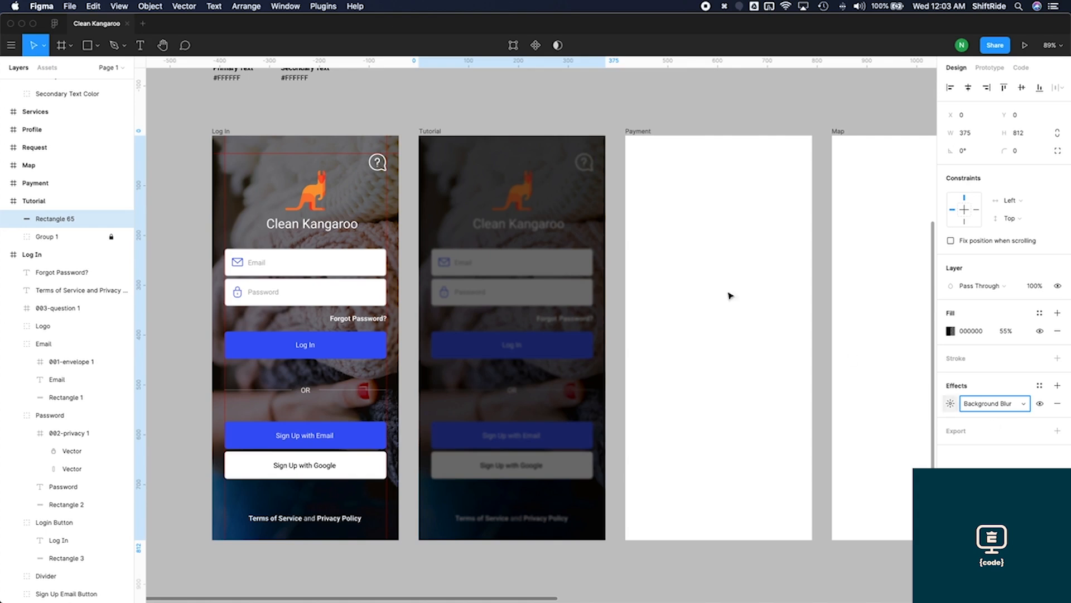
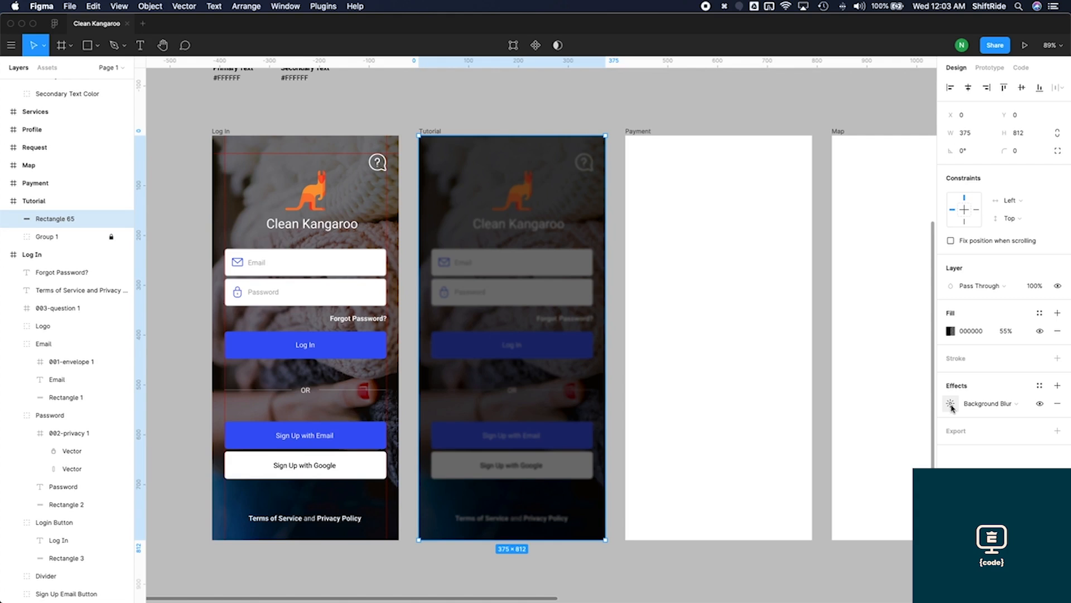
pyautogui.click(951, 404)
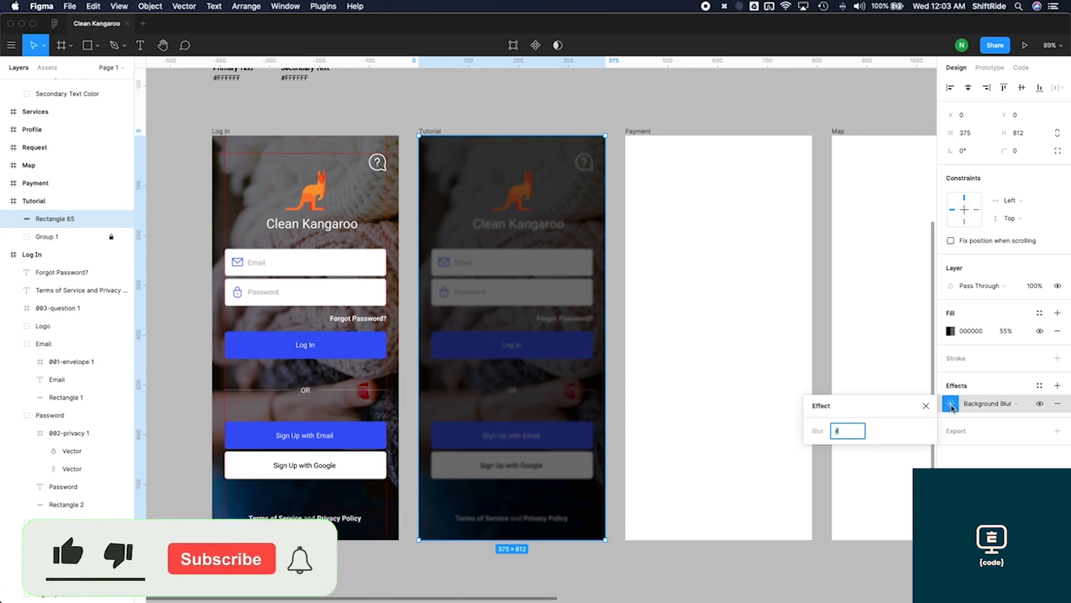
# Try background blur strengths of 10, 15 and 8 on the dark overlay
pyautogui.write('10')
pyautogui.press('Return')
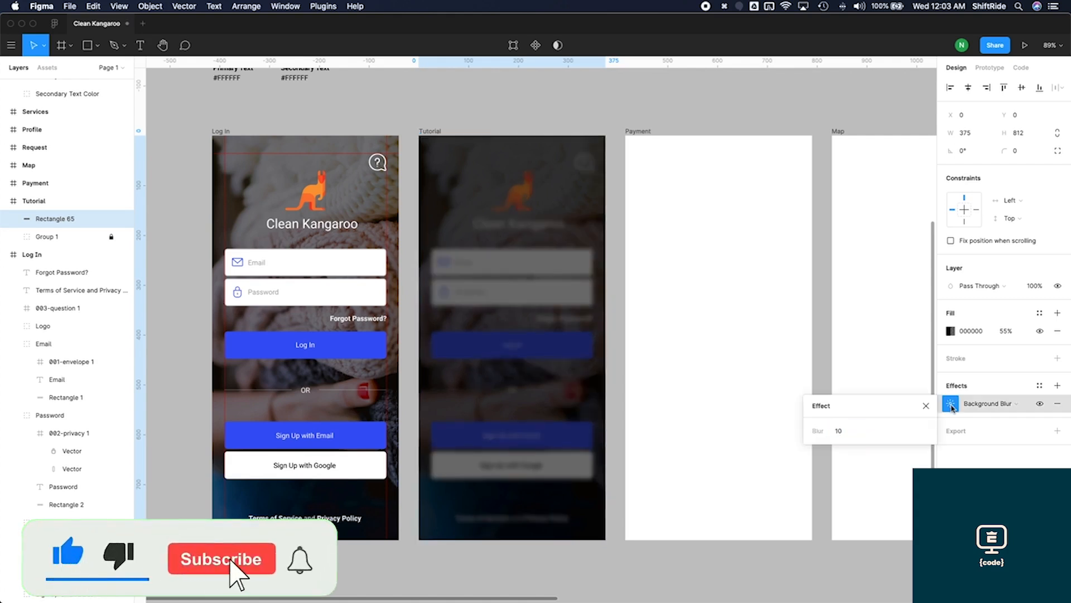
pyautogui.click(846, 431)
pyautogui.write('15')
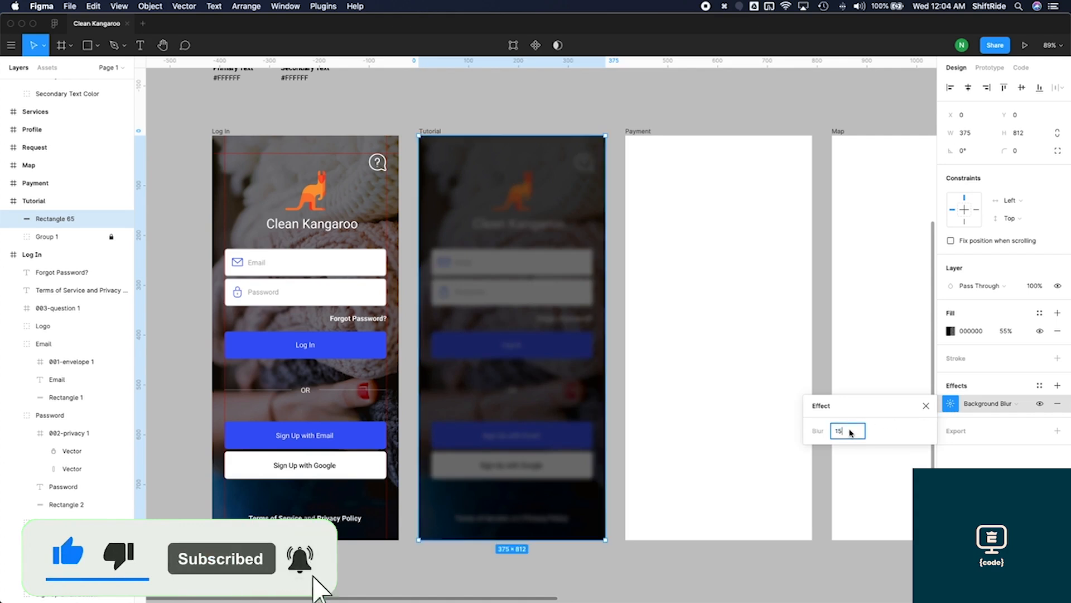
pyautogui.press('Return')
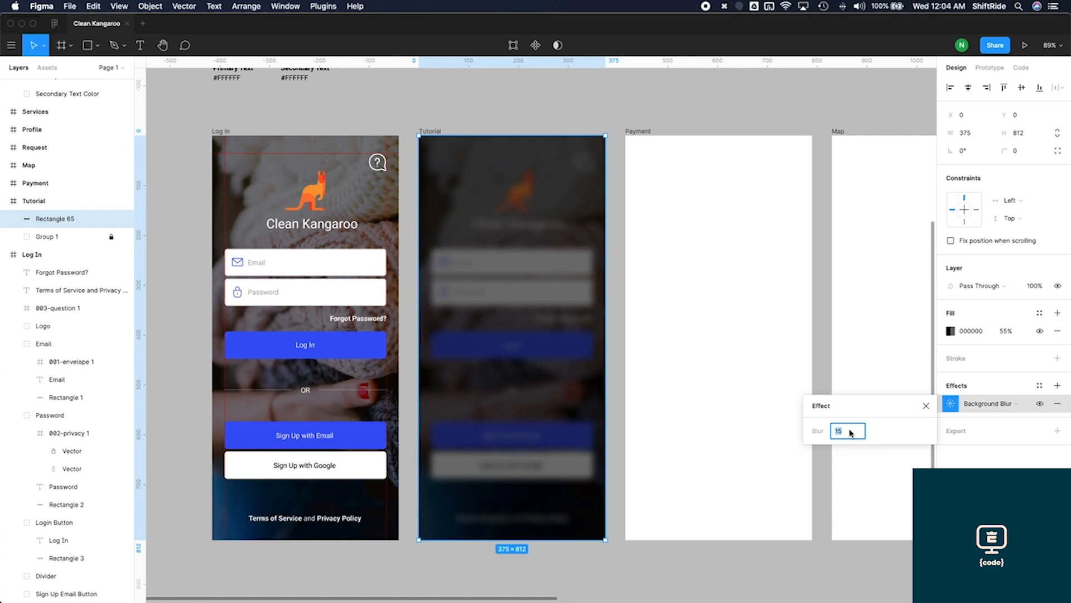
pyautogui.press('Return')
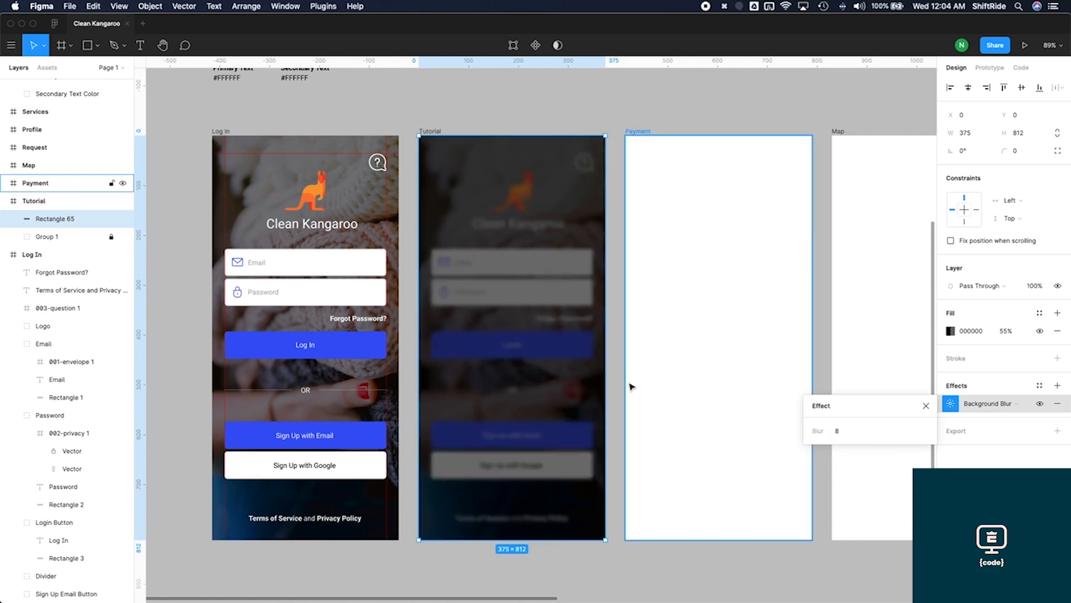
# Set the dark overlay's background blur to 5 and deselect it
pyautogui.click(858, 430)
pyautogui.write('5')
pyautogui.press('Return')
pyautogui.click(618, 324)
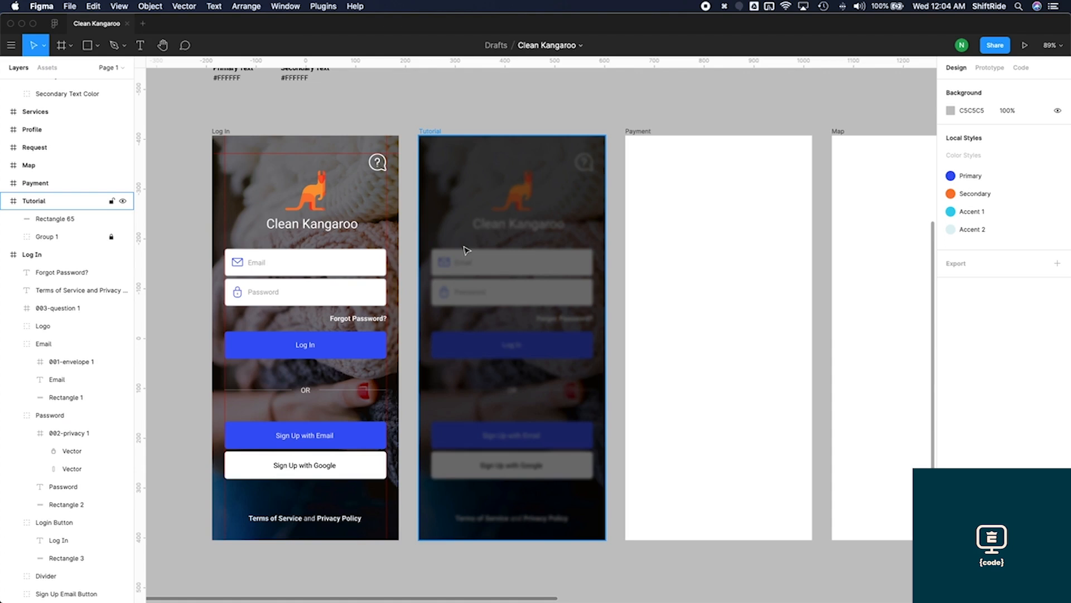
# Draw a card rectangle about 293 × 415 px over the Tutorial overlay and center it horizontally in the frame
pyautogui.press('r')
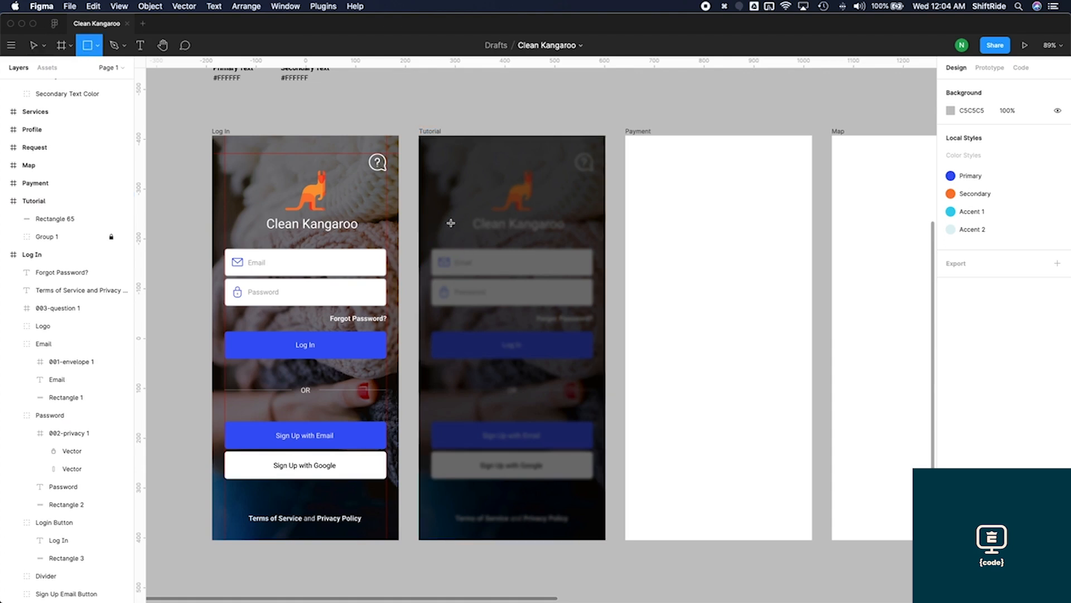
pyautogui.moveTo(450, 219)
pyautogui.mouseDown()
pyautogui.moveTo(526, 352)
pyautogui.moveTo(565, 378)
pyautogui.moveTo(588, 418)
pyautogui.mouseUp()
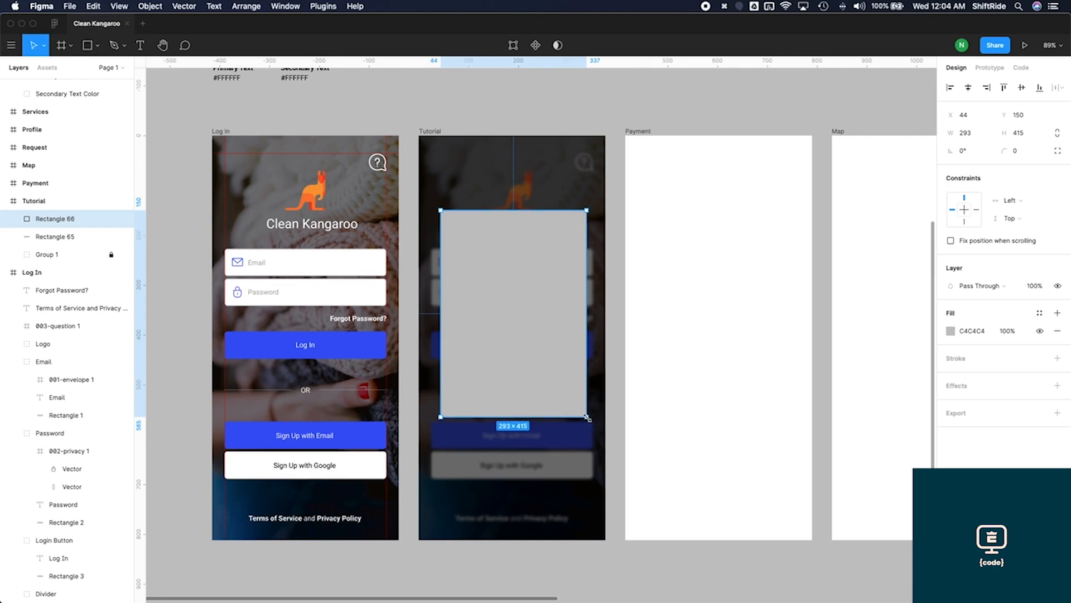
pyautogui.click(969, 89)
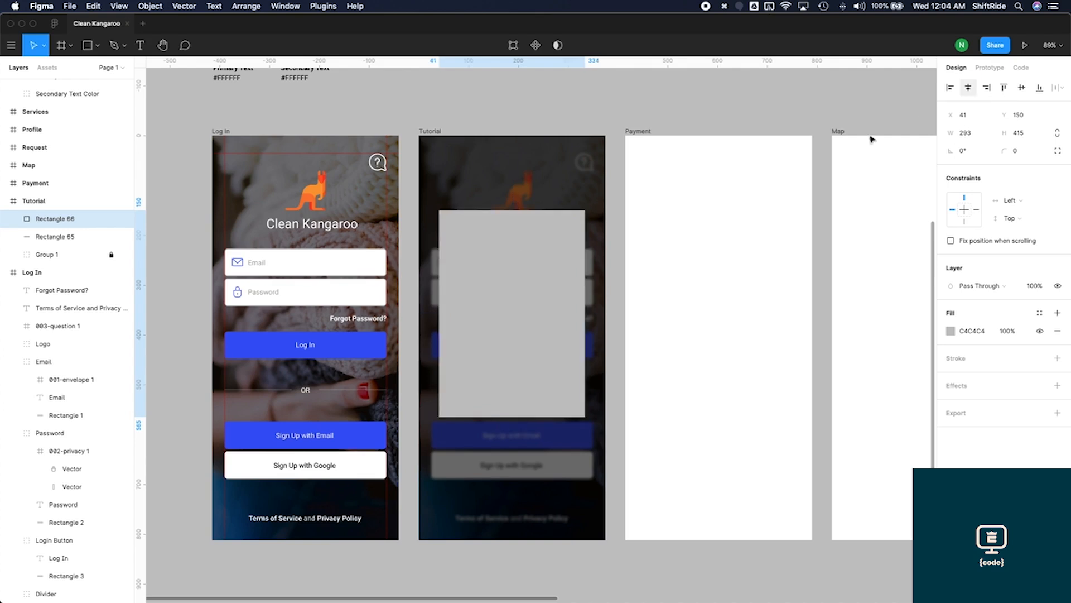
# Fill the card rectangle with white (FFFFFF) and set its corner radius to 25
pyautogui.click(951, 332)
pyautogui.moveTo(864, 349); pyautogui.dragTo(742, 289)
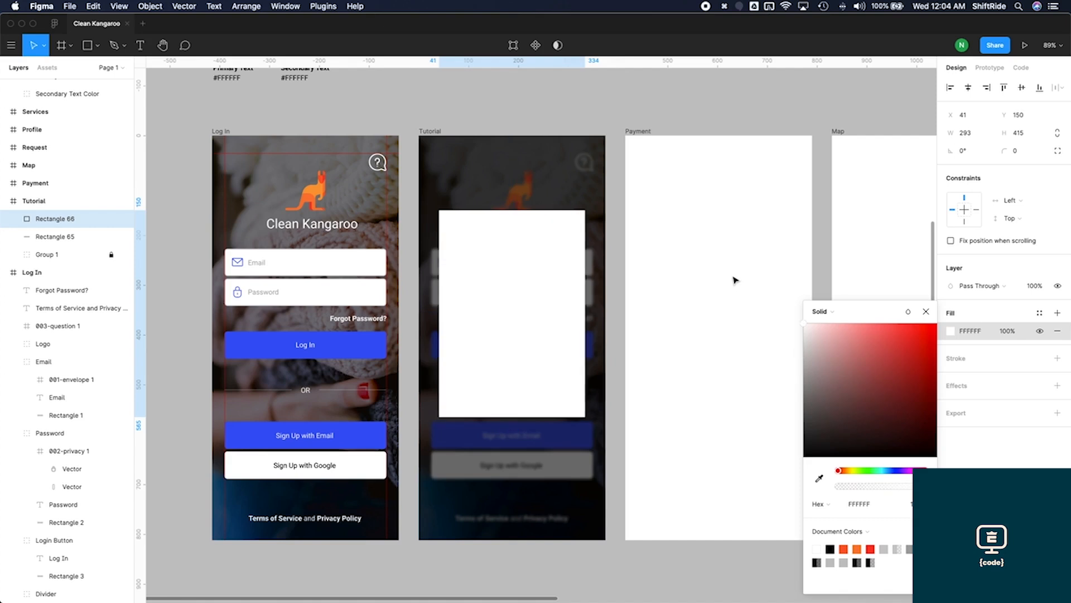
pyautogui.click(1017, 155)
pyautogui.click(1017, 155)
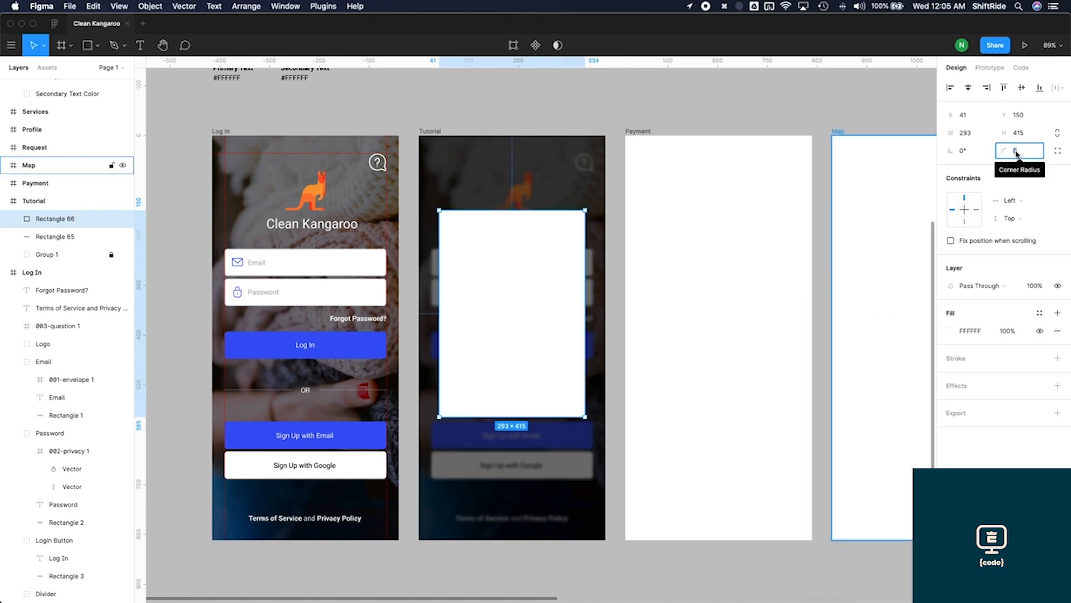
pyautogui.write('25')
pyautogui.press('Return')
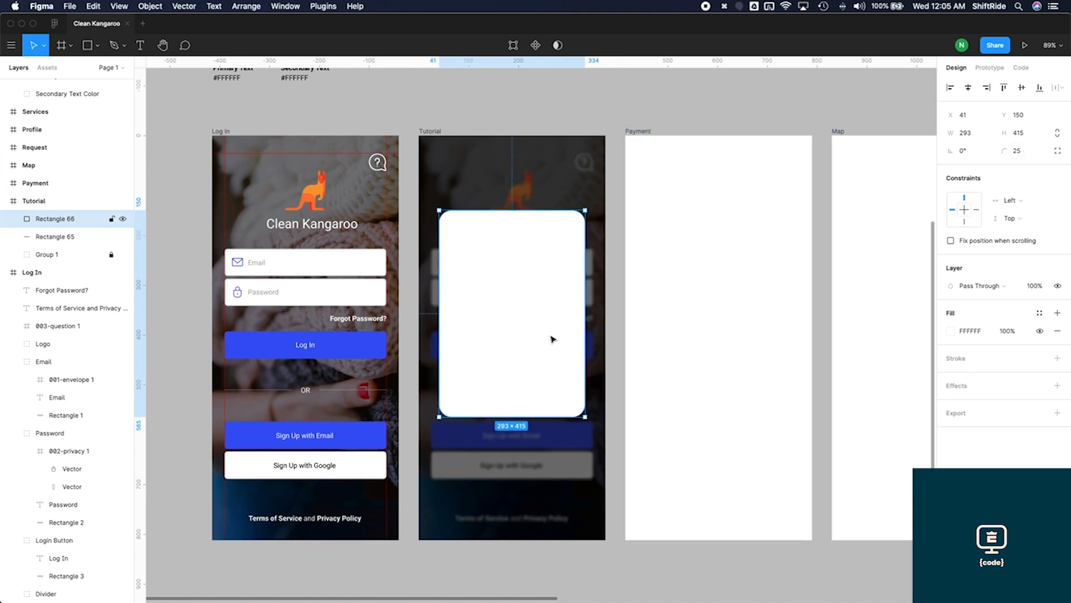
# Add the text "Title" inside the white card and set its font size to 22
pyautogui.press('t')
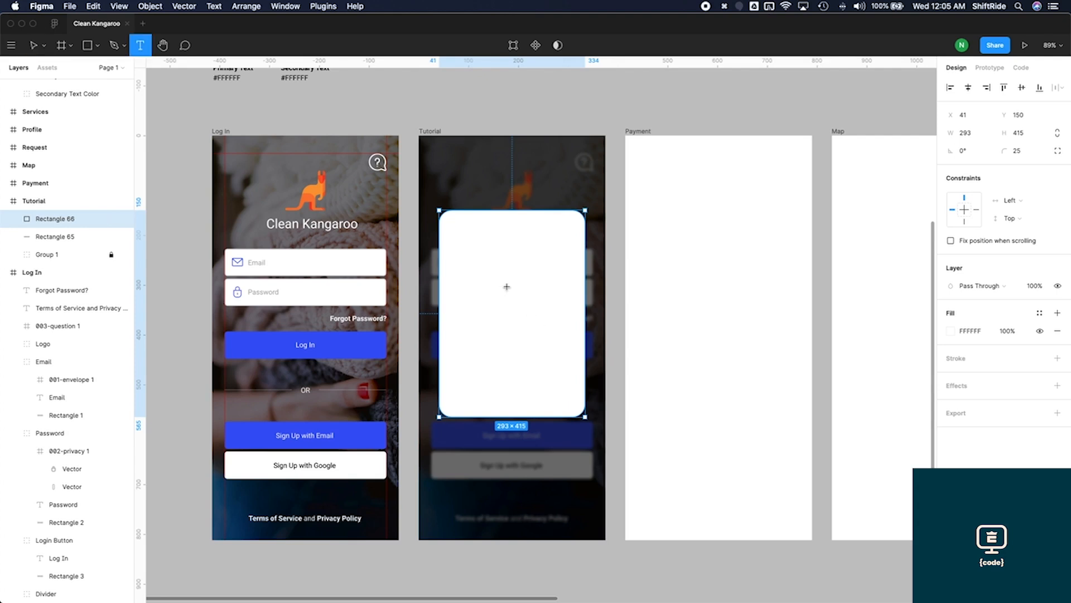
pyautogui.click(508, 283)
pyautogui.write('Title')
pyautogui.press('Escape')
pyautogui.click(1019, 350)
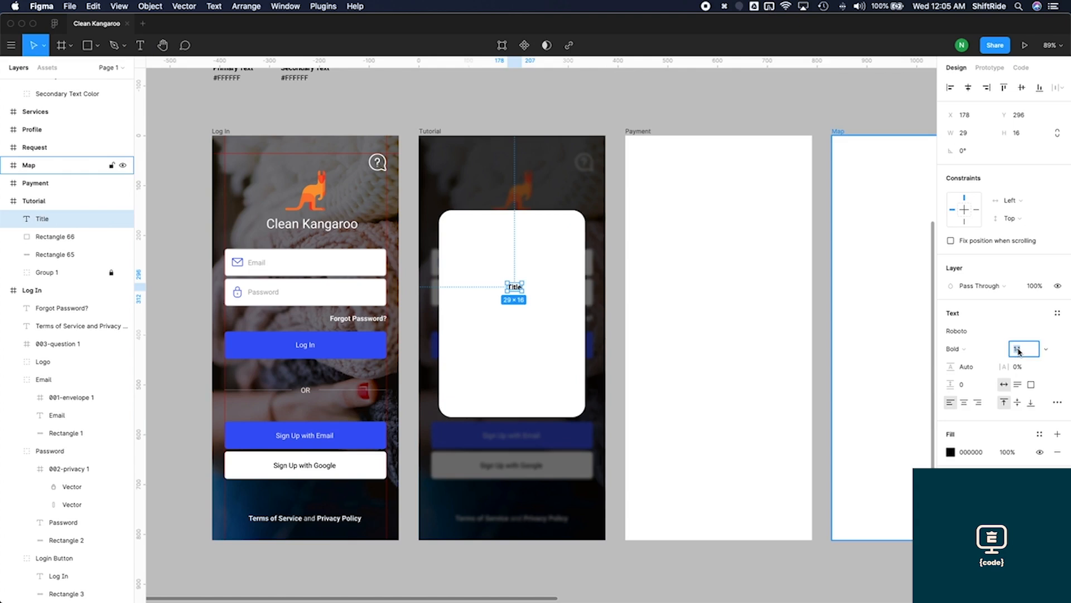
pyautogui.write('22')
pyautogui.press('Return')
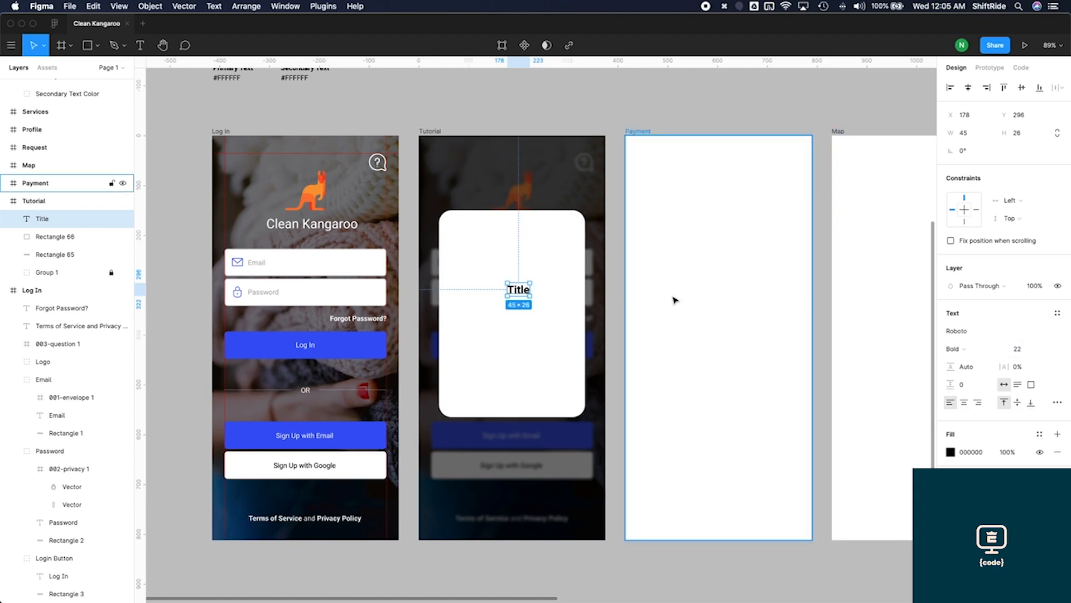
# Center the title horizontally on the white card and place a copy of it just below, reading "Body"
pyautogui.keyDown('shift'); pyautogui.click(519, 237); pyautogui.keyUp('shift')
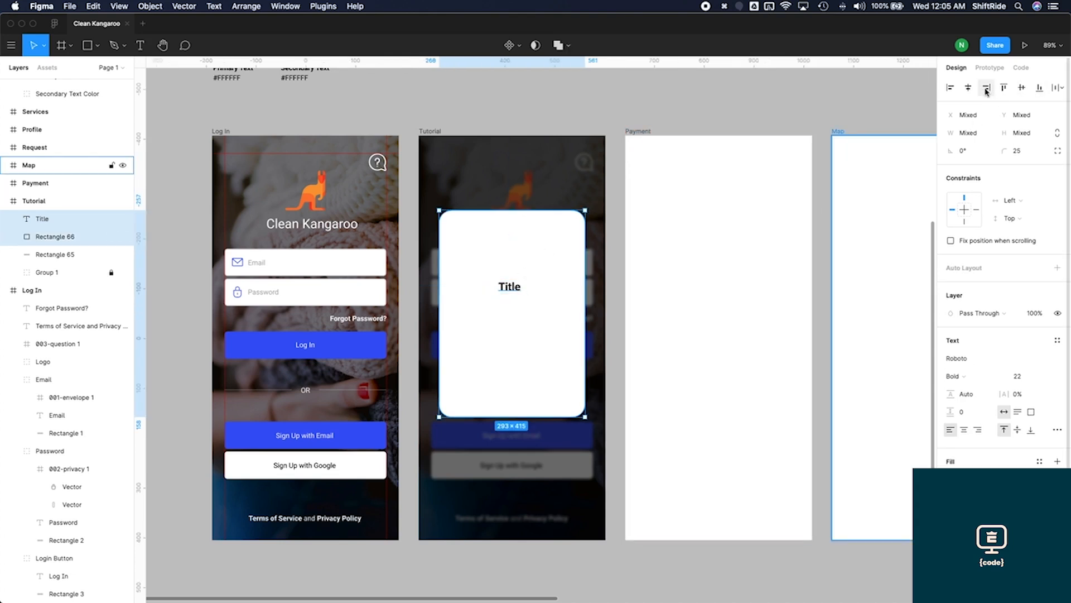
pyautogui.click(968, 87)
pyautogui.click(519, 287)
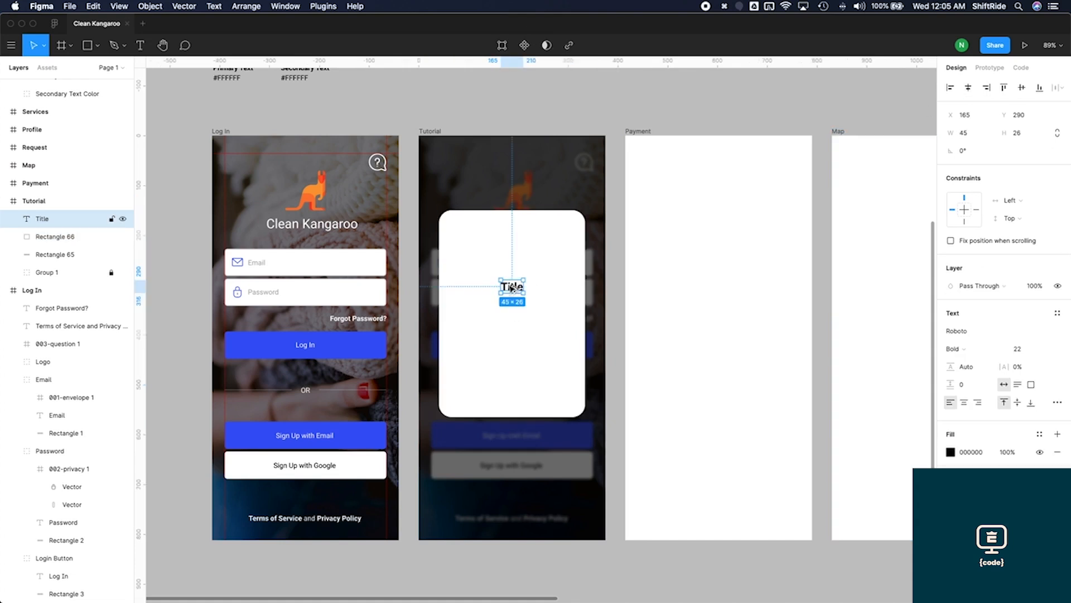
pyautogui.moveTo(512, 288); pyautogui.dragTo(511, 310)
pyautogui.doubleClick(511, 311)
pyautogui.write('Body')
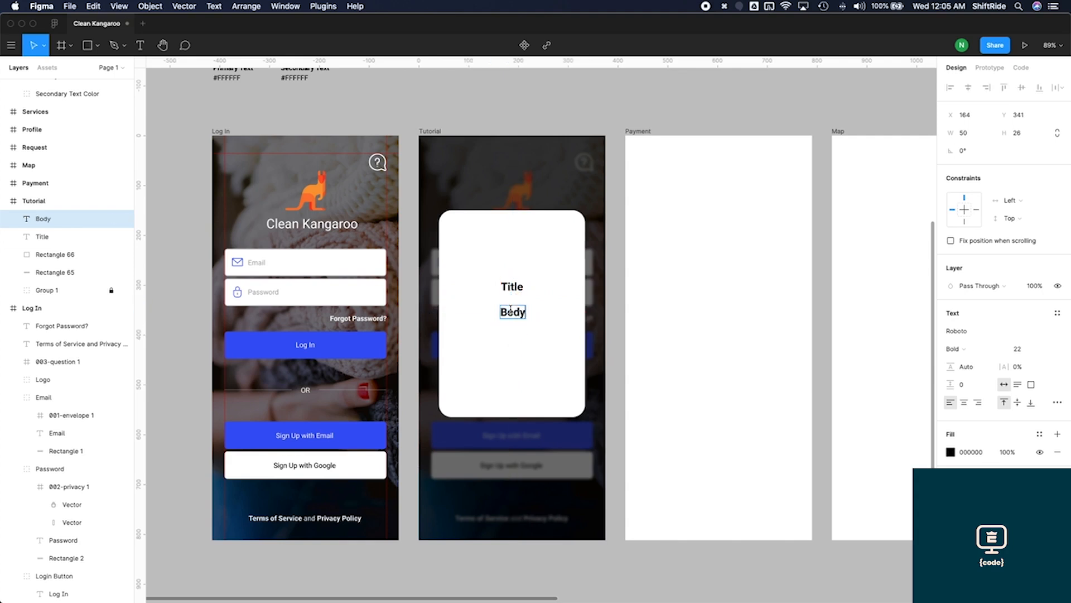
pyautogui.press('Escape')
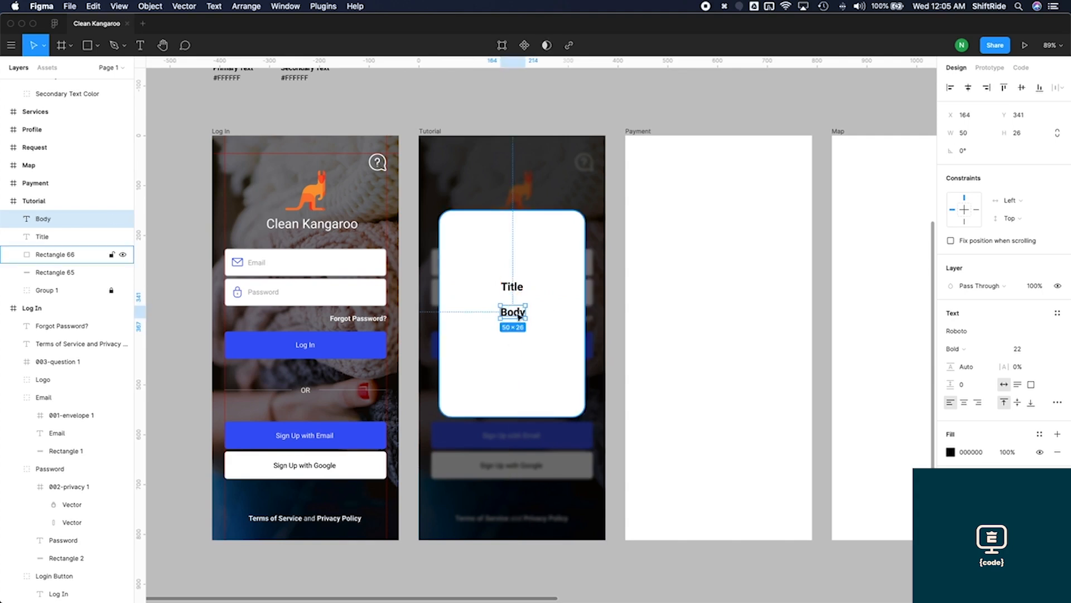
# Set the "Body" text to Regular weight and font size 14
pyautogui.click(958, 349)
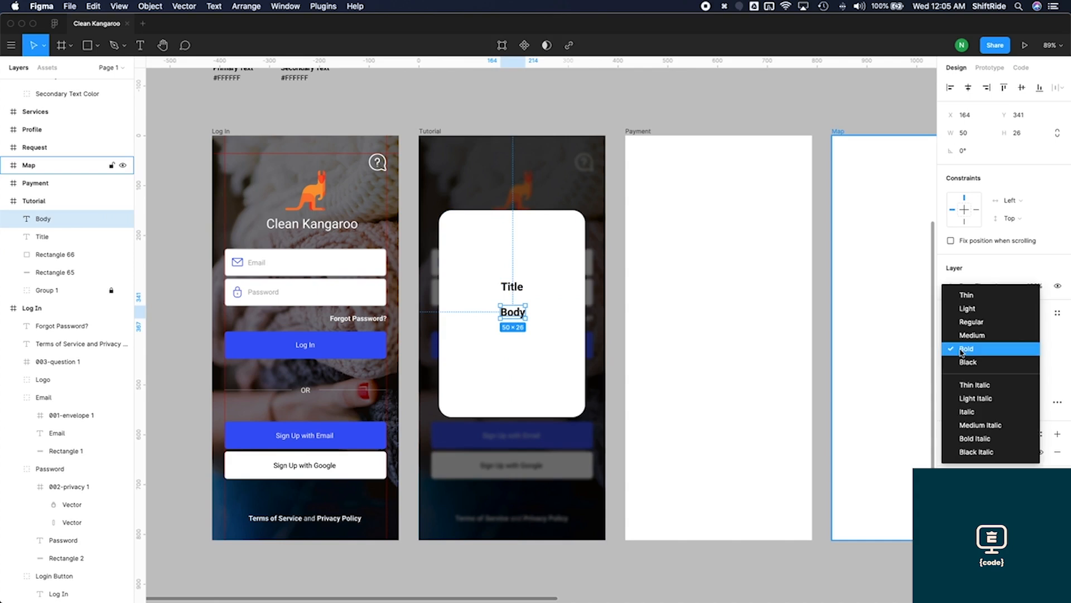
pyautogui.click(971, 321)
pyautogui.click(1015, 349)
pyautogui.write('14')
pyautogui.press('Return')
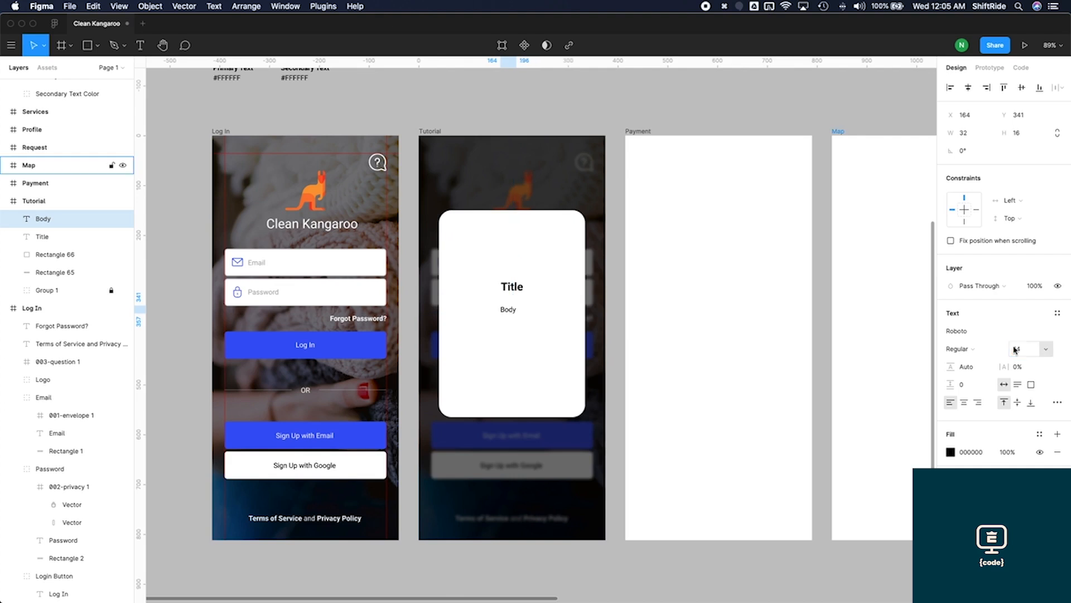
# Replace the "Body" text with a long single line of random placeholder letters
pyautogui.doubleClick(507, 310)
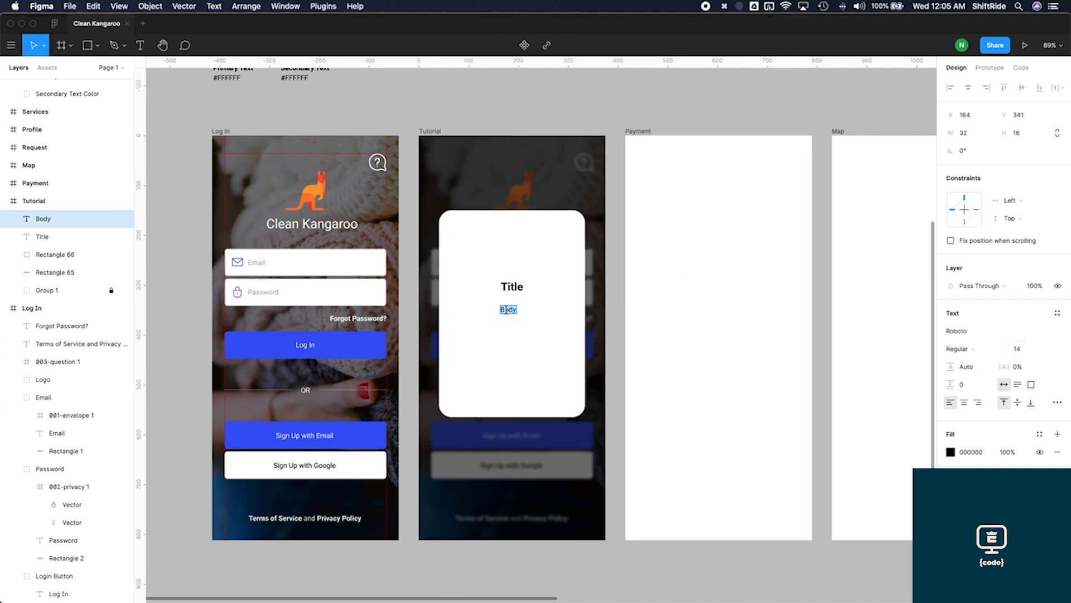
pyautogui.write('kLKASJDFLKADSFLKJ')
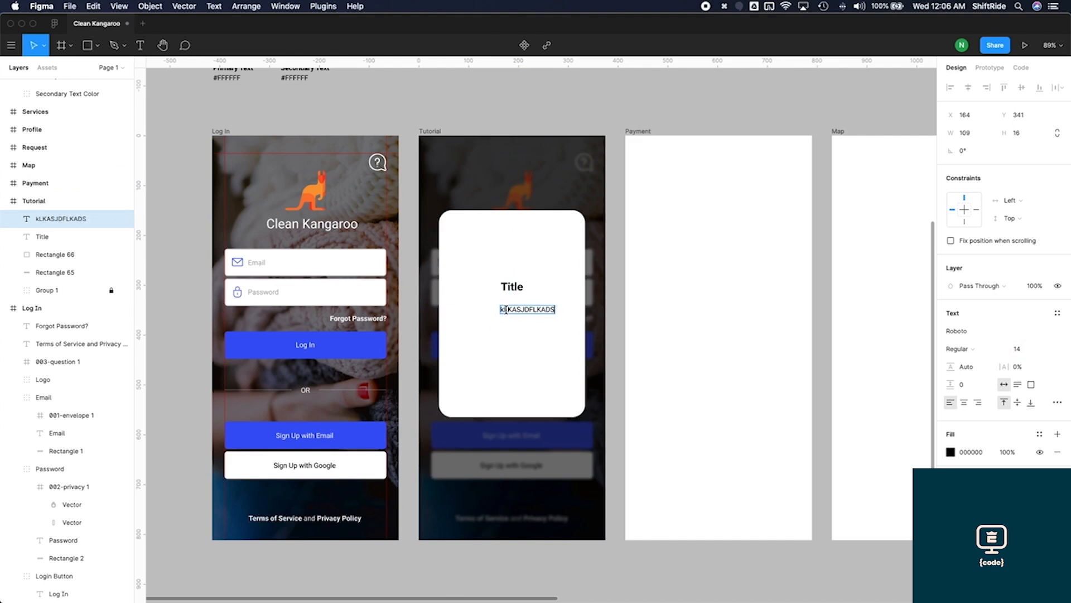
pyautogui.press('BackSpace')
pyautogui.press('BackSpace')
pyautogui.press('BackSpace')
pyautogui.press('BackSpace')
pyautogui.write('askldfjalksdj')
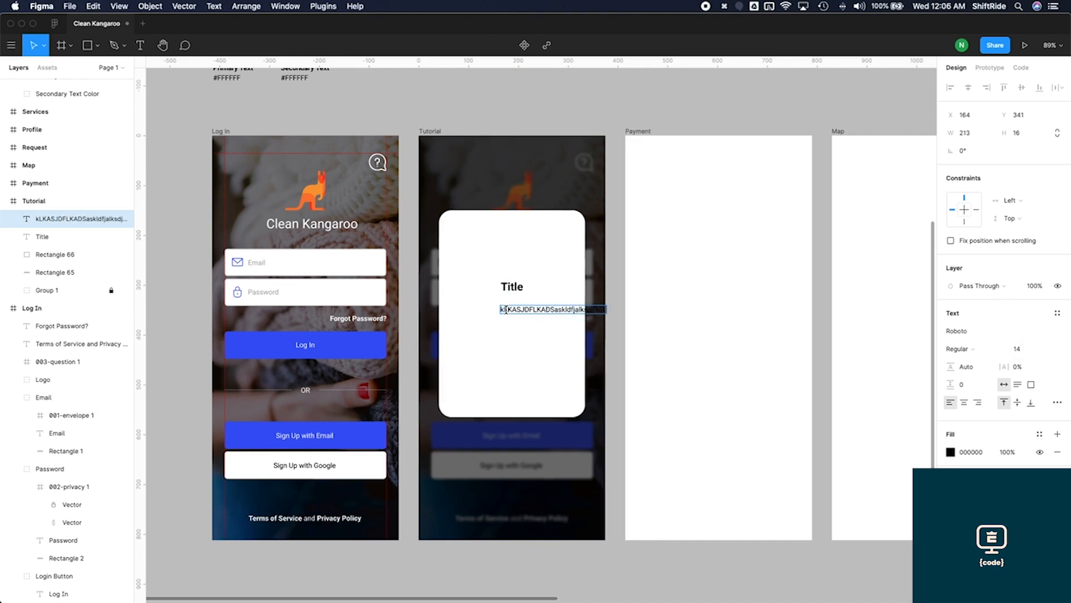
pyautogui.write('fjaksd')
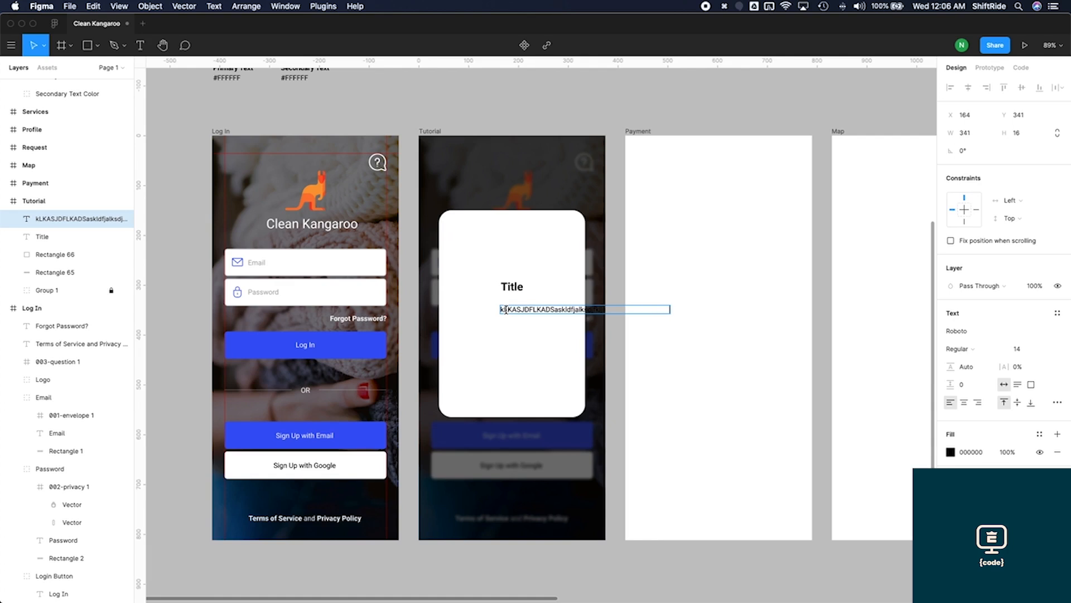
pyautogui.write('fj')
pyautogui.press('Escape')
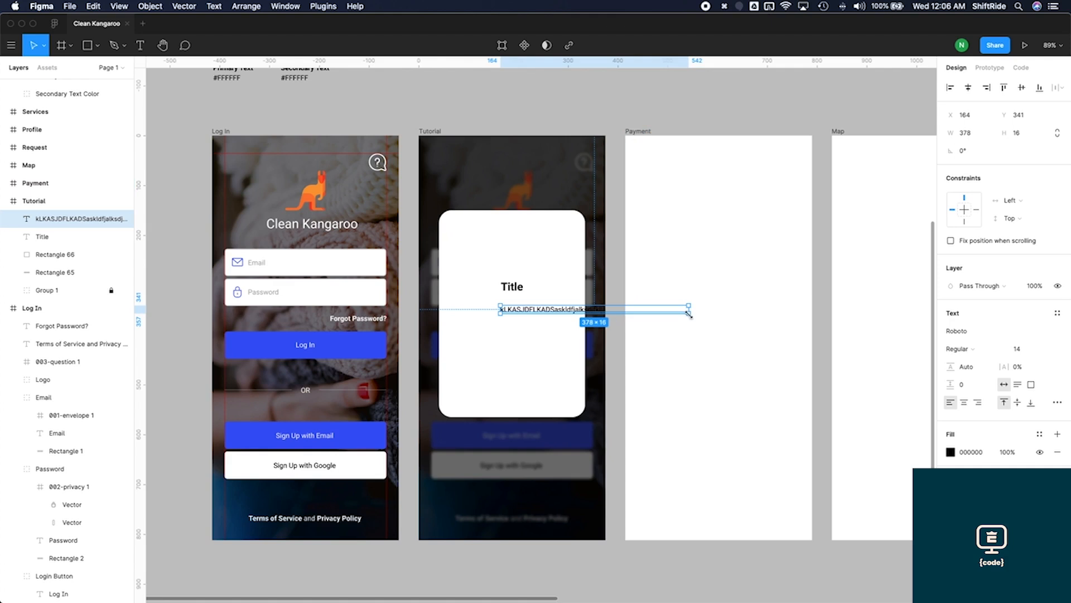
# Resize the body text box to about 158 × 87 px so it wraps, and center it horizontally on the card under the title
pyautogui.moveTo(689, 315); pyautogui.dragTo(544, 318)
pyautogui.keyDown('shift'); pyautogui.click(511, 286); pyautogui.keyUp('shift')
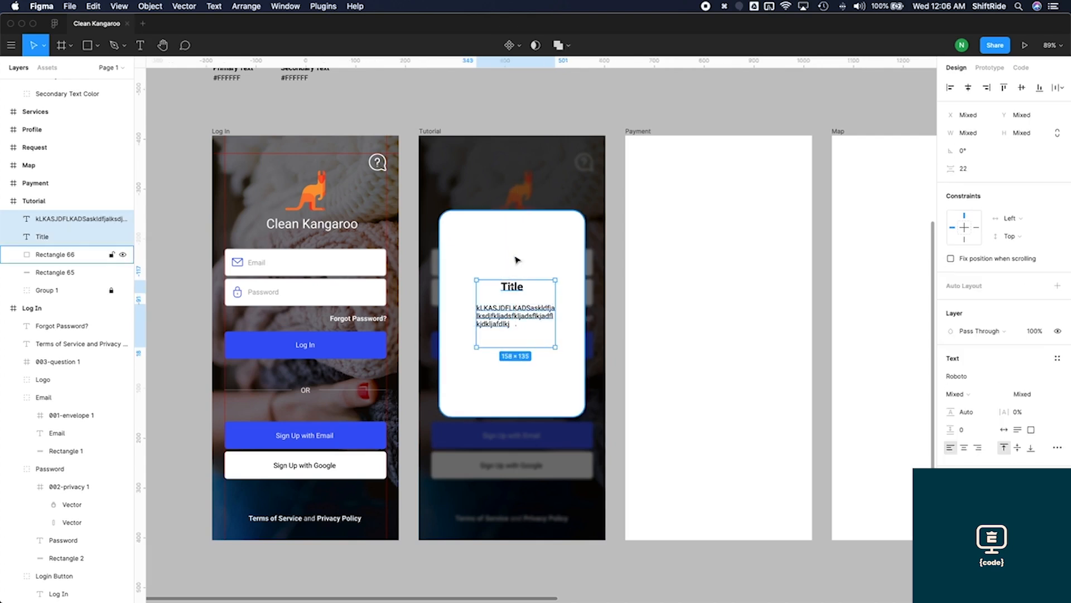
pyautogui.keyDown('shift'); pyautogui.click(514, 259); pyautogui.keyUp('shift')
pyautogui.doubleClick(536, 337)
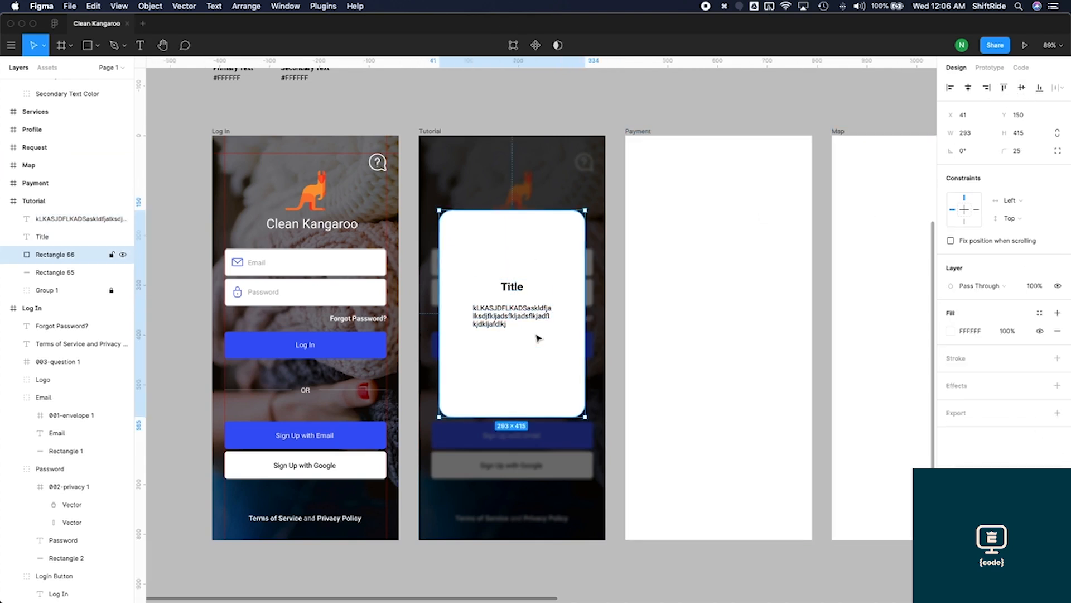
# Add more random placeholder words to the end of the body text to fill its box
pyautogui.doubleClick(530, 320)
pyautogui.click(504, 324)
pyautogui.write('aksldfjaslkjdf lksdjf aslkdfj asldkfj aslkdfj alksdjf klsadjf')
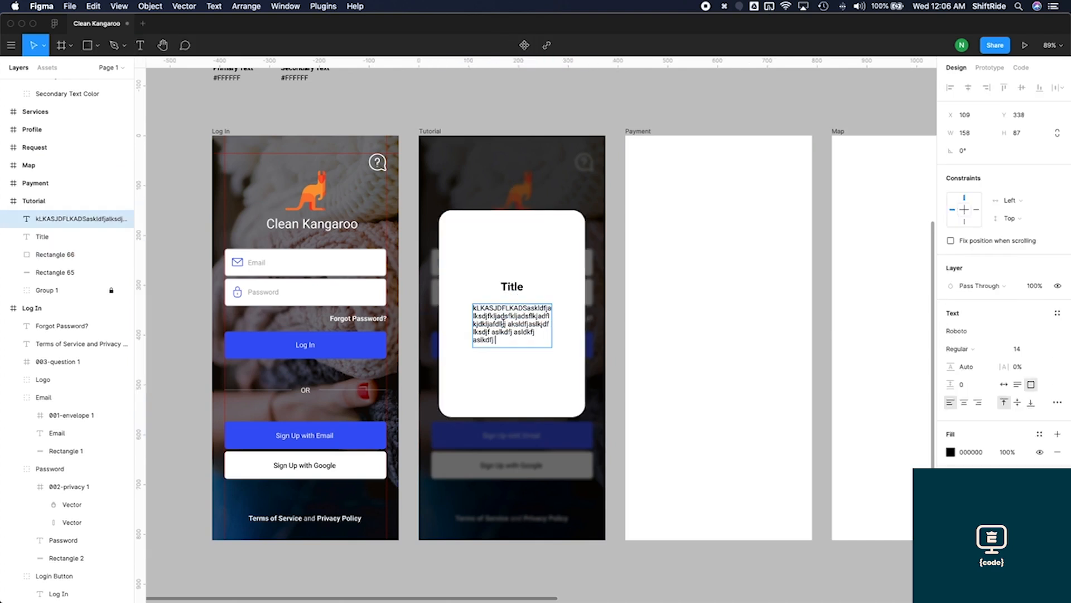
pyautogui.click(516, 362)
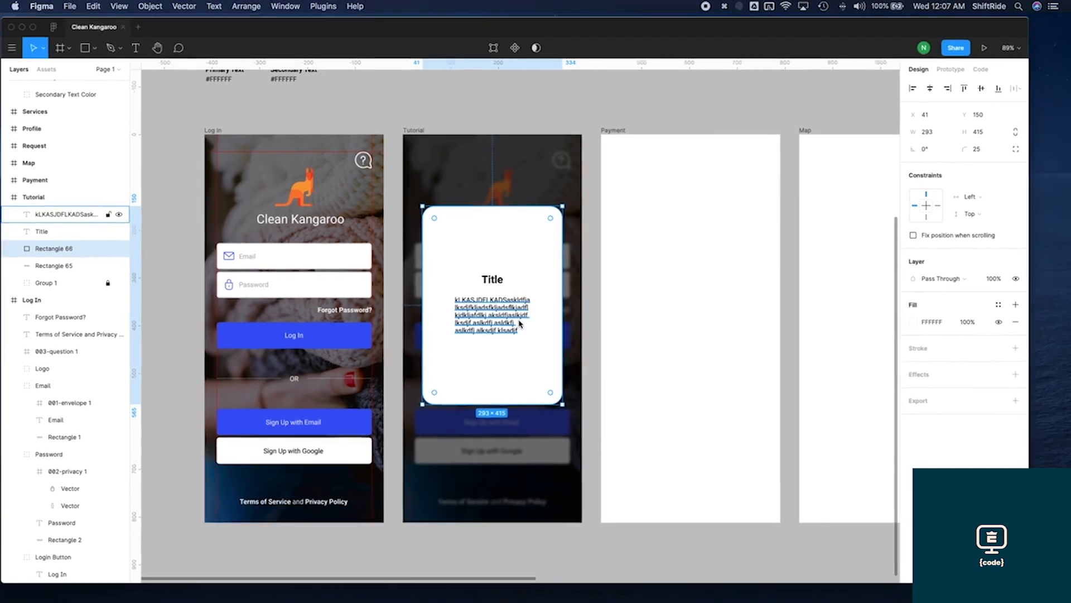
# Switch to Finder, open app-notes.txt from the Resources folder, and copy the first tutorial step's text without its number
pyautogui.hotkey('ctrl', 'Up')
pyautogui.click(845, 475)
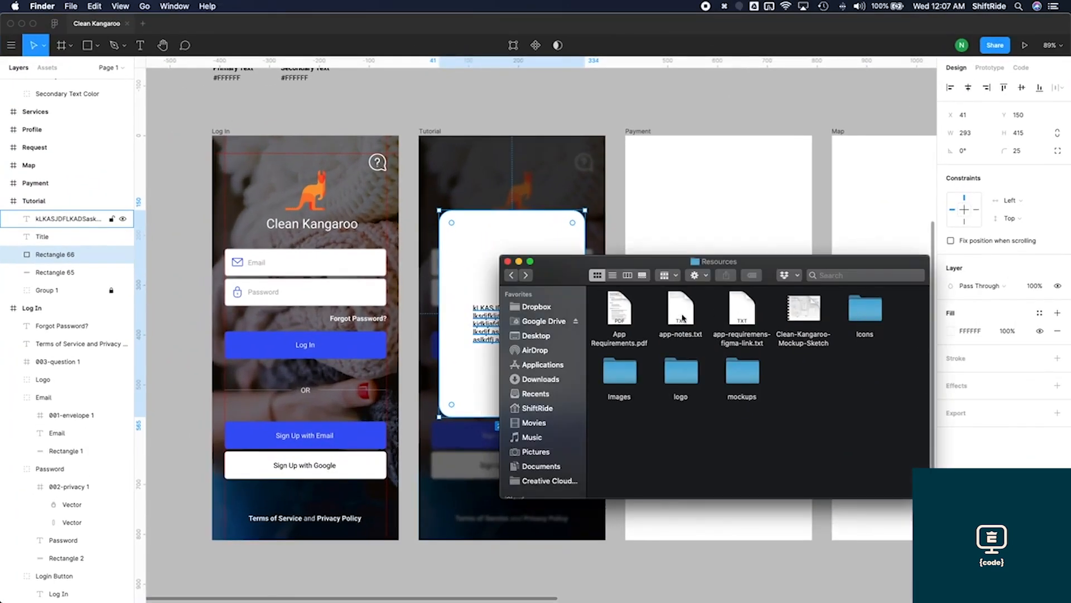
pyautogui.doubleClick(682, 310)
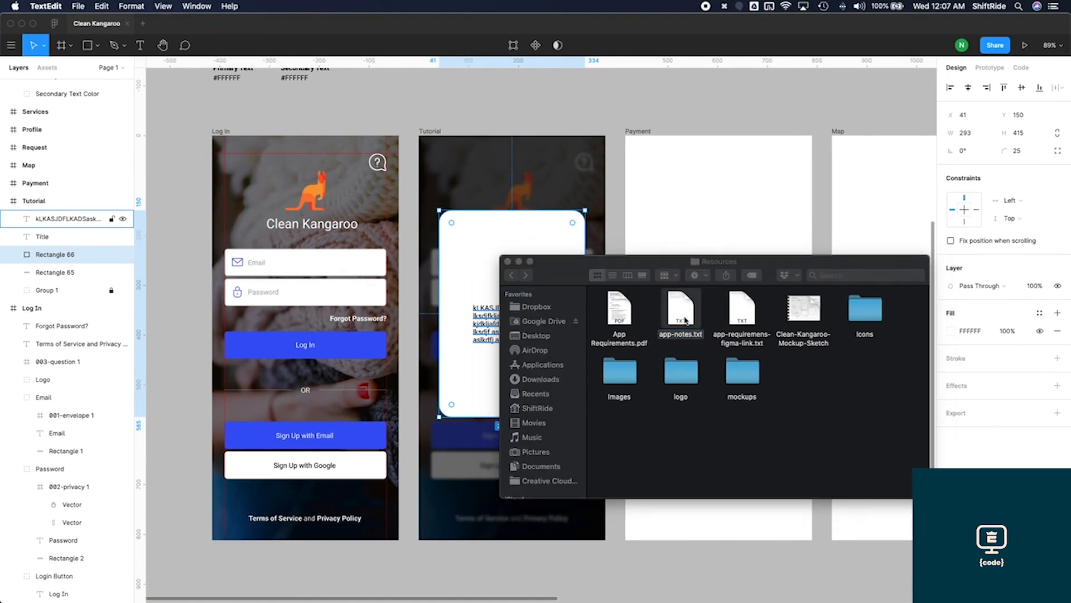
pyautogui.moveTo(393, 54); pyautogui.dragTo(789, 237)
pyautogui.moveTo(573, 273); pyautogui.dragTo(672, 292)
pyautogui.press('cmd+c')
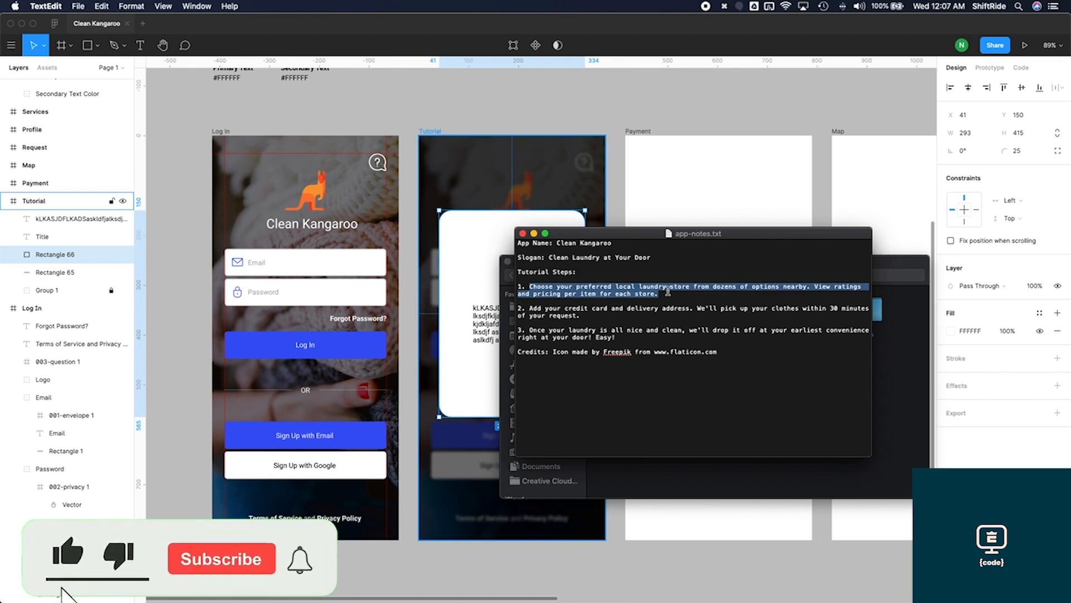
# Replace the card's placeholder body text with the copied tutorial sentences and widen its box to about 227 px
pyautogui.click(486, 330)
pyautogui.press('Return')
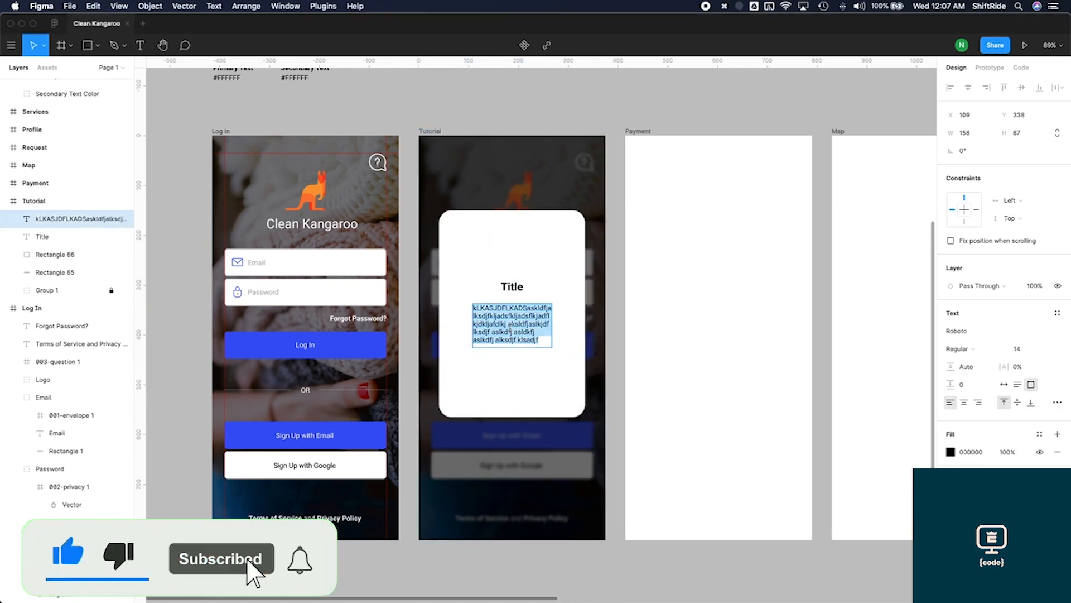
pyautogui.press('cmd+v')
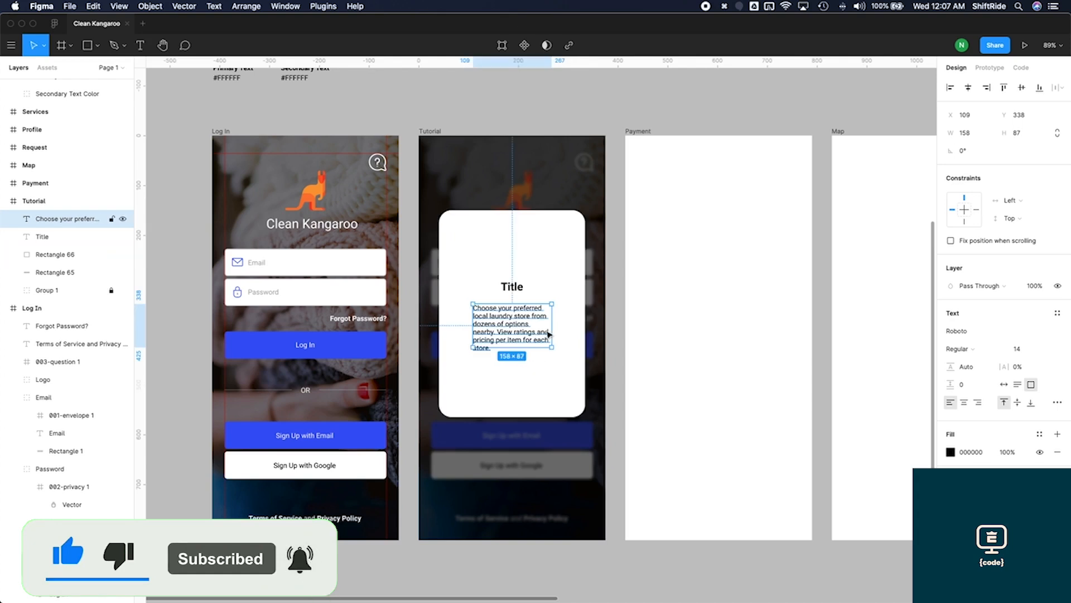
pyautogui.moveTo(552, 325); pyautogui.dragTo(565, 324)
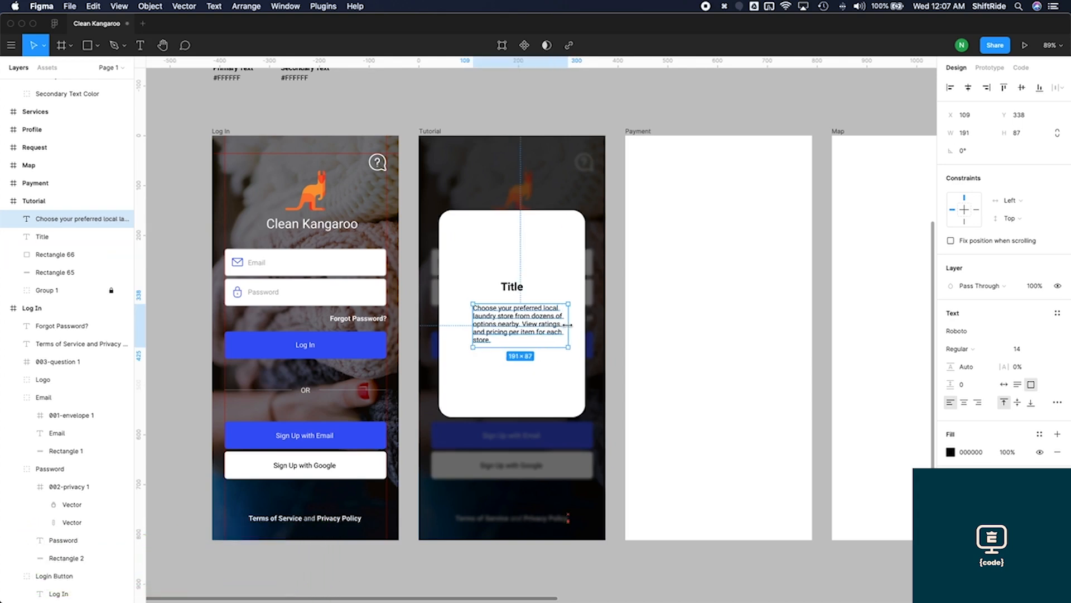
pyautogui.moveTo(565, 325); pyautogui.dragTo(570, 325)
pyautogui.moveTo(474, 326); pyautogui.dragTo(456, 326)
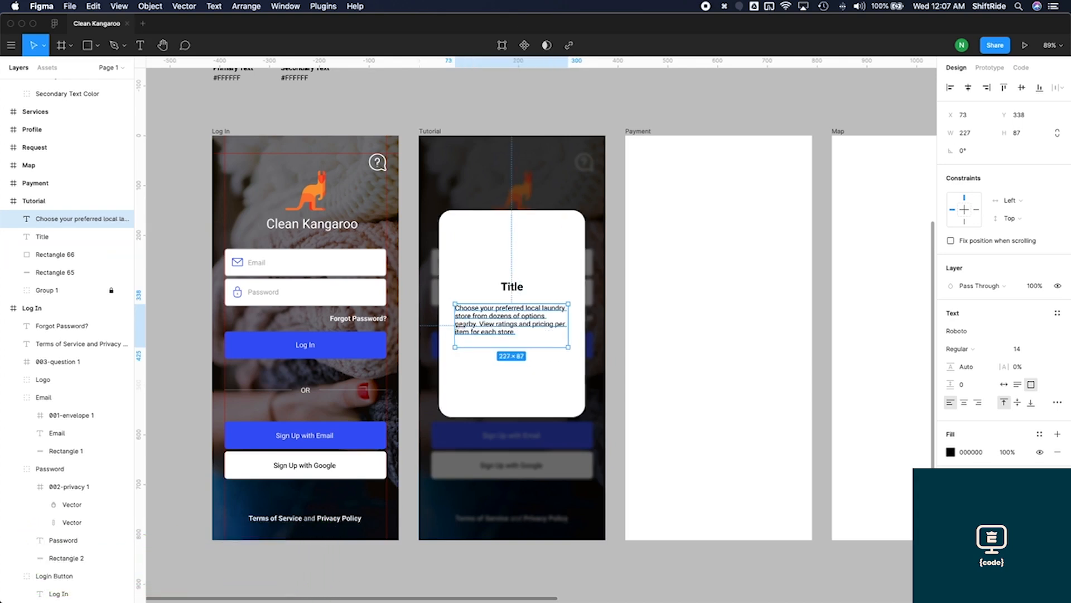
# Center the body text box horizontally on the white card and center-align its text
pyautogui.keyDown('shift'); pyautogui.click(530, 248); pyautogui.keyUp('shift')
pyautogui.click(969, 88)
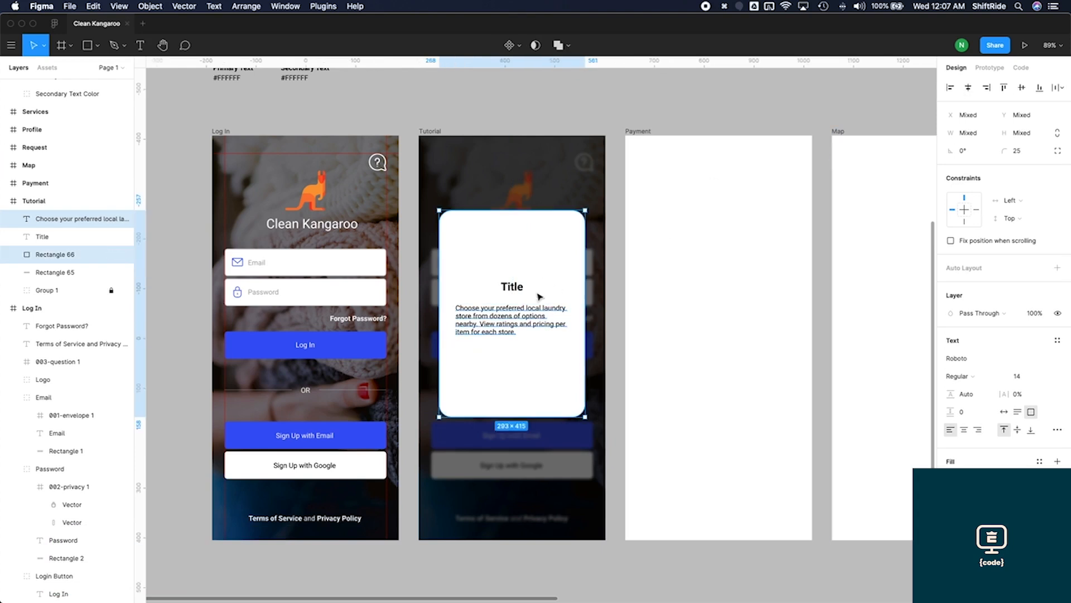
pyautogui.click(539, 313)
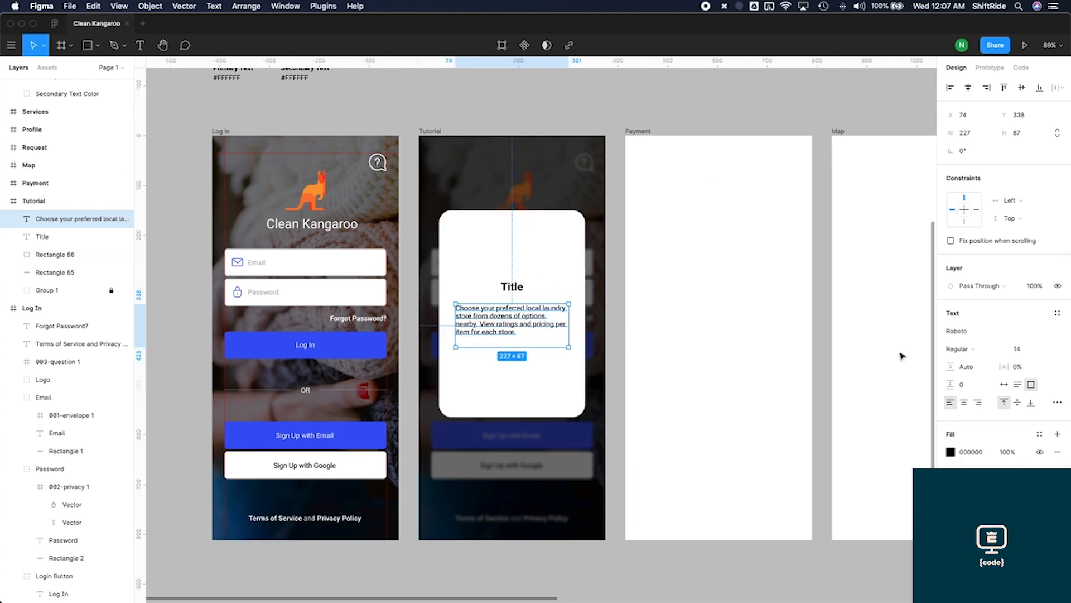
pyautogui.click(964, 404)
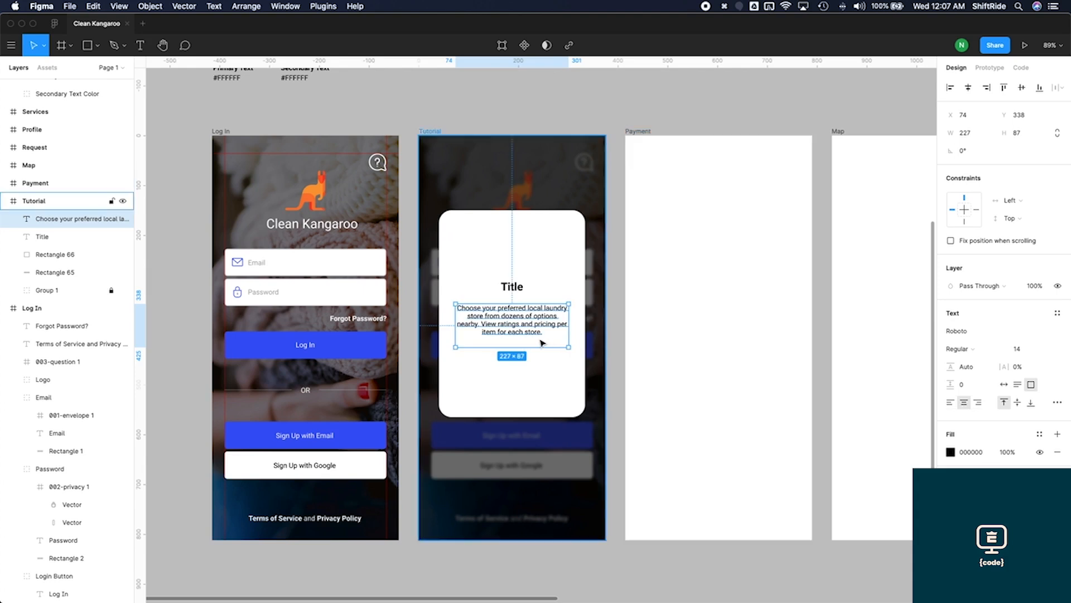
# Set the font size of the tutorial card's description text to 16
pyautogui.click(1017, 349)
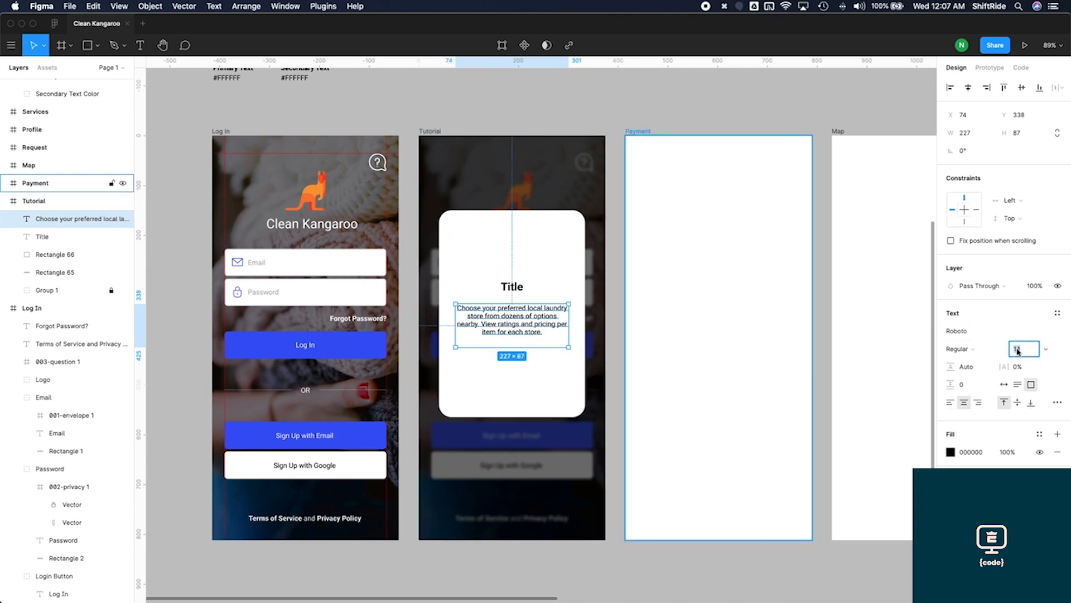
pyautogui.write('18')
pyautogui.press('Return')
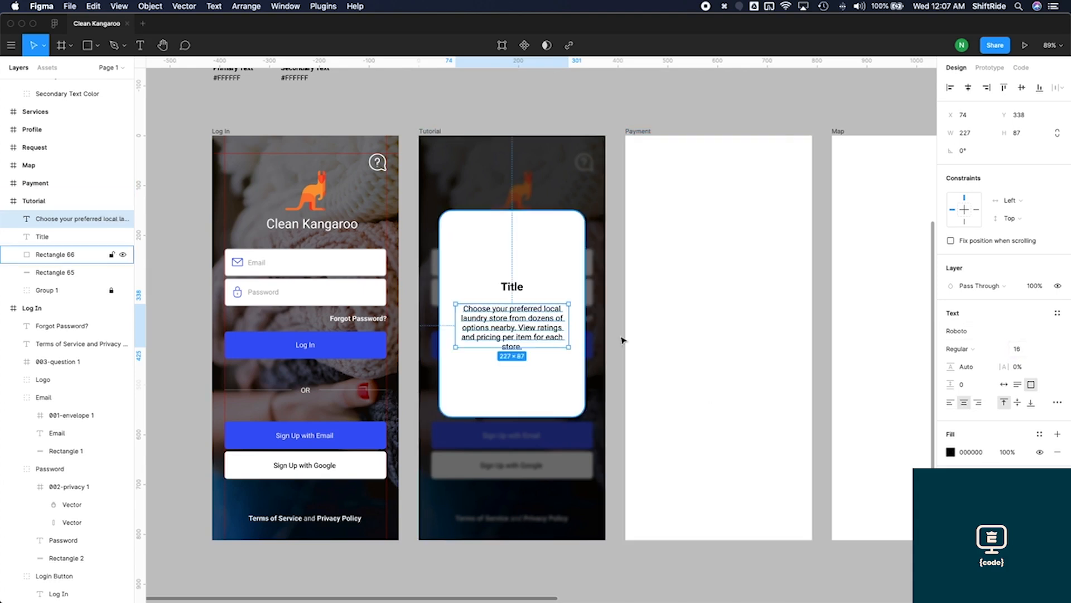
# Change the card's title text to "1. Browse" and centre it horizontally on the white card
pyautogui.click(512, 287)
pyautogui.doubleClick(513, 287)
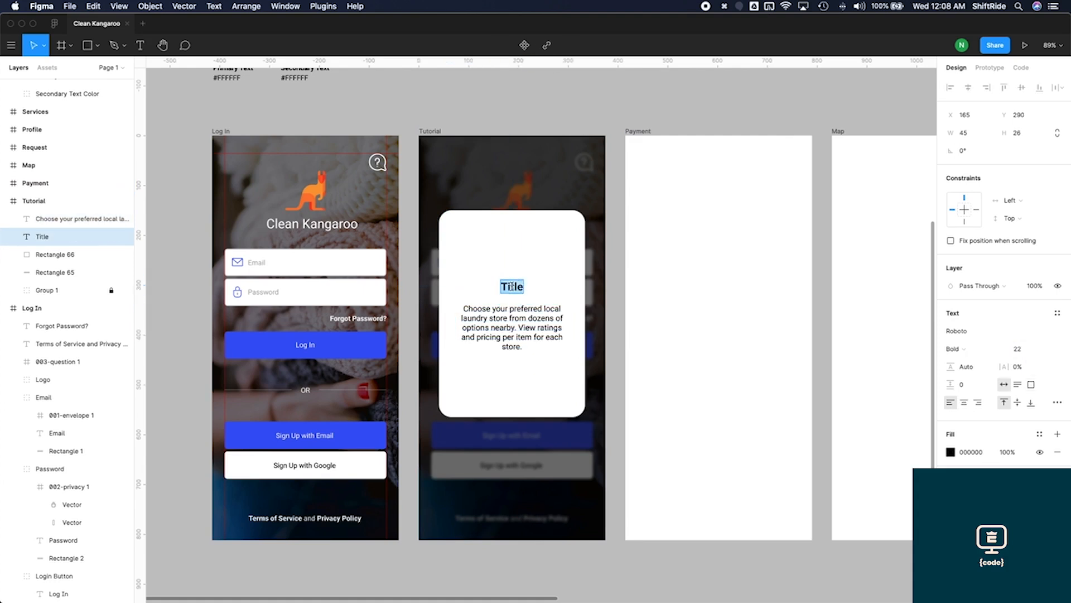
pyautogui.write('Browse')
pyautogui.click(968, 88)
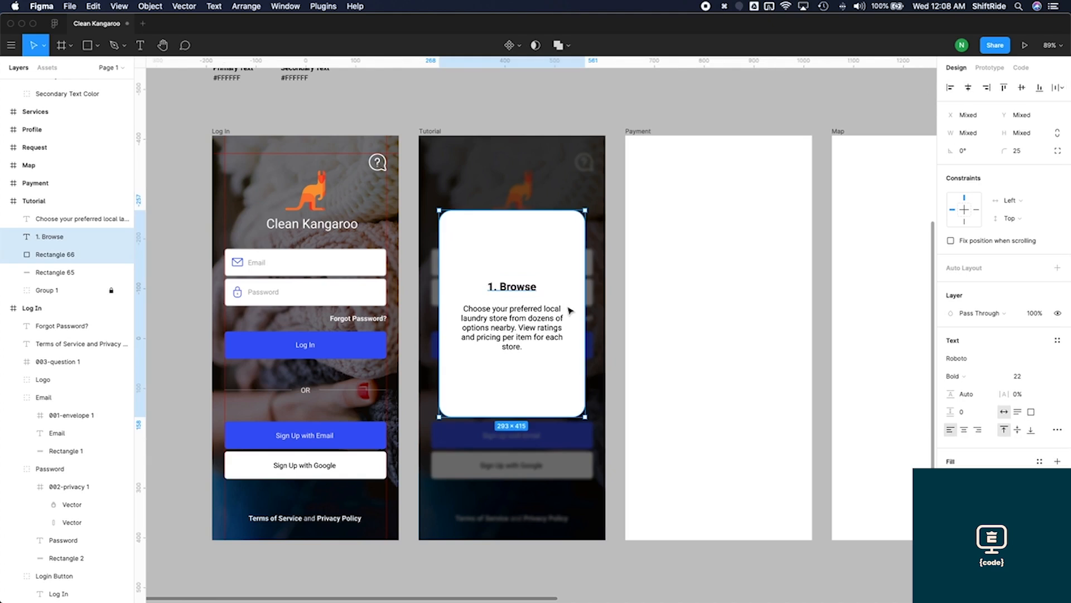
pyautogui.click(616, 319)
# Group the description text, the "1. Browse" title and the white card rectangle together
pyautogui.click(550, 318)
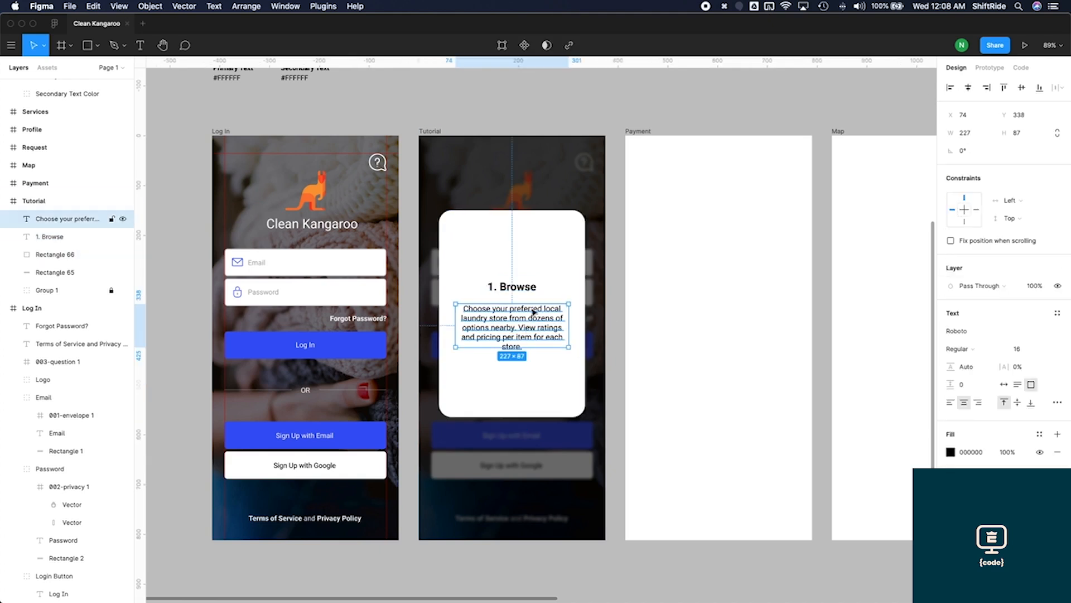
pyautogui.keyDown('shift'); pyautogui.click(526, 257); pyautogui.keyUp('shift')
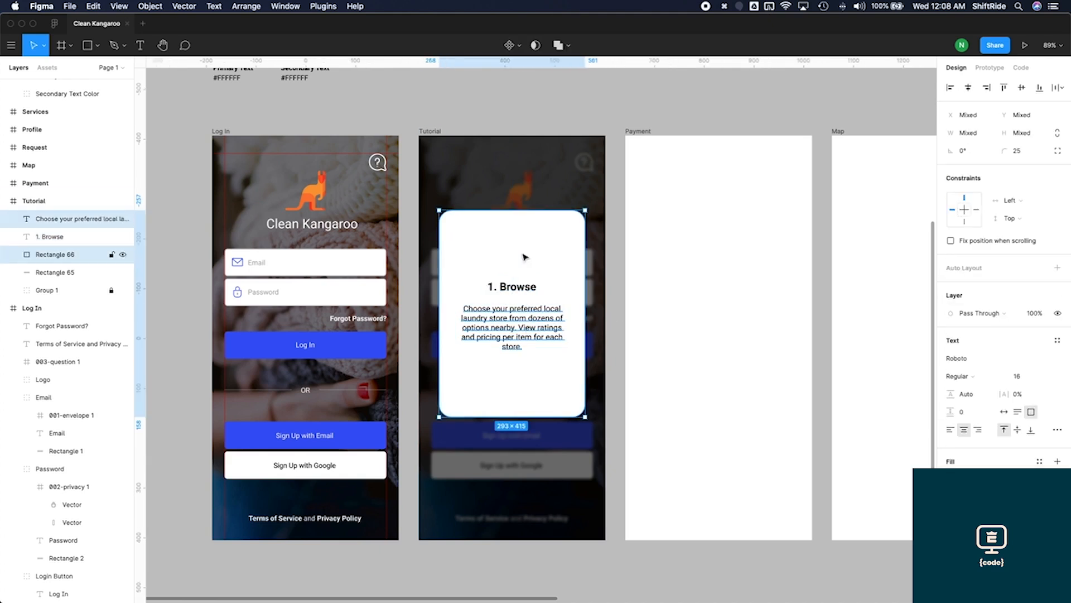
pyautogui.keyDown('shift'); pyautogui.click(522, 289); pyautogui.keyUp('shift')
pyautogui.press('super+g')
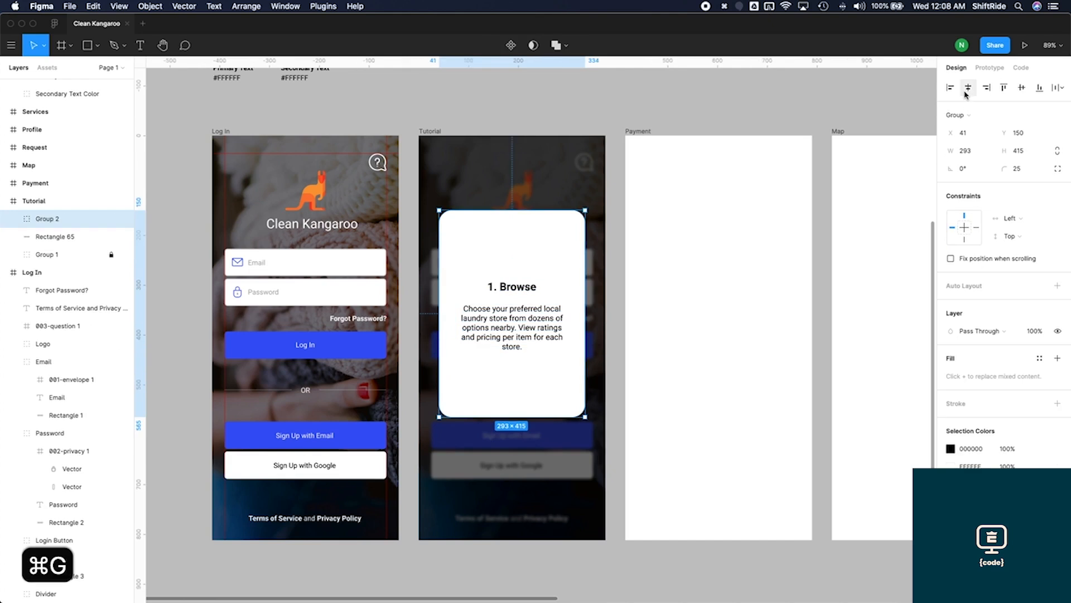
# Move the title and description down 20 px together inside the card group
pyautogui.doubleClick(522, 328)
pyautogui.keyDown('shift'); pyautogui.click(529, 292); pyautogui.keyUp('shift')
pyautogui.hotkey('shift', 'Down')
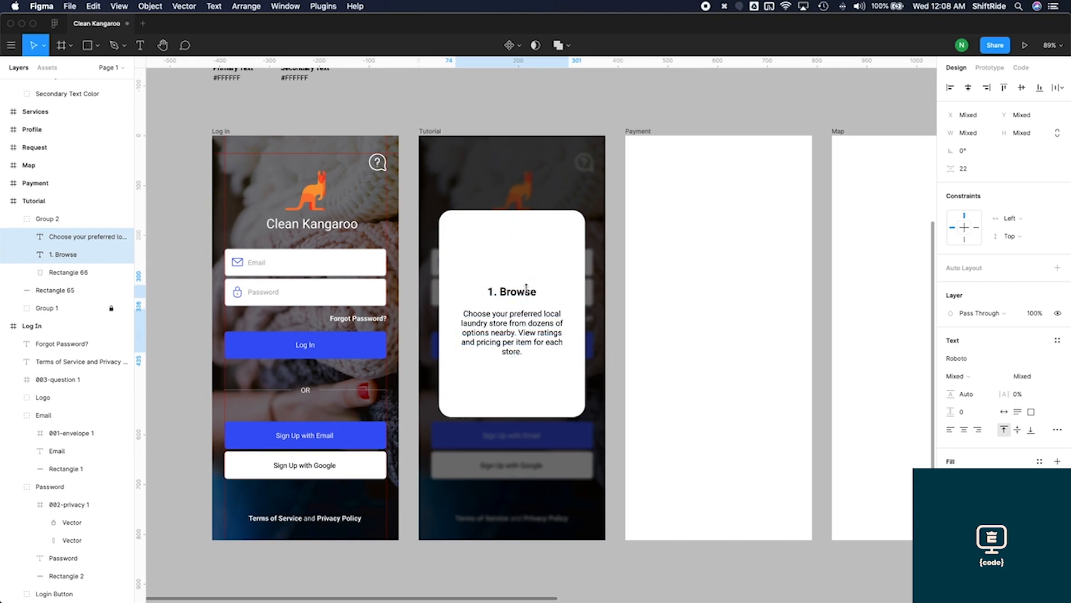
pyautogui.press('Escape')
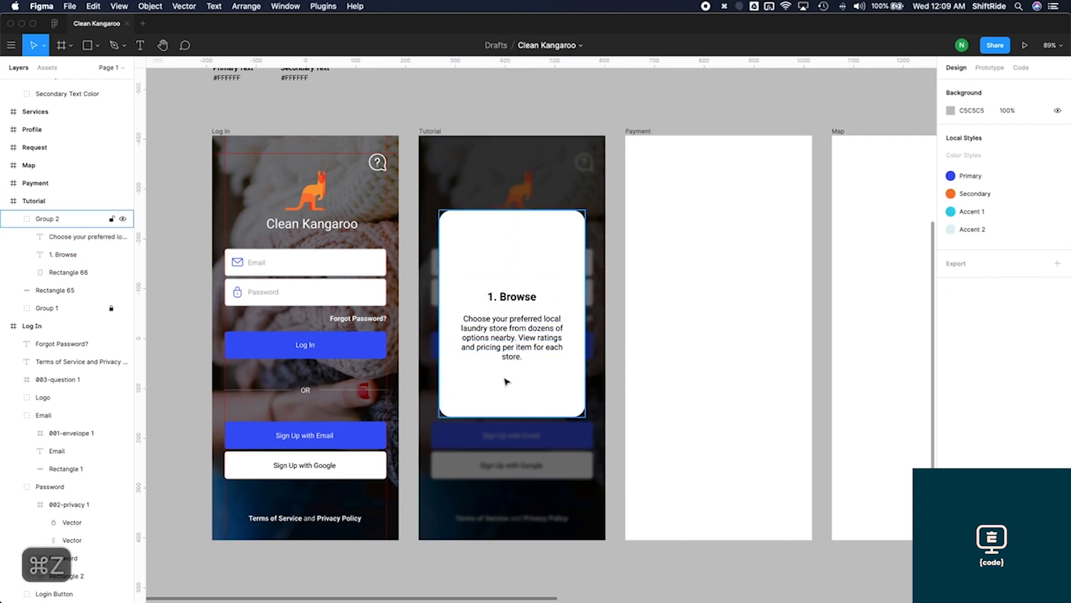
# Draw a button rectangle about 253 px wide near the card's lower edge and set its height to 55
pyautogui.press('r')
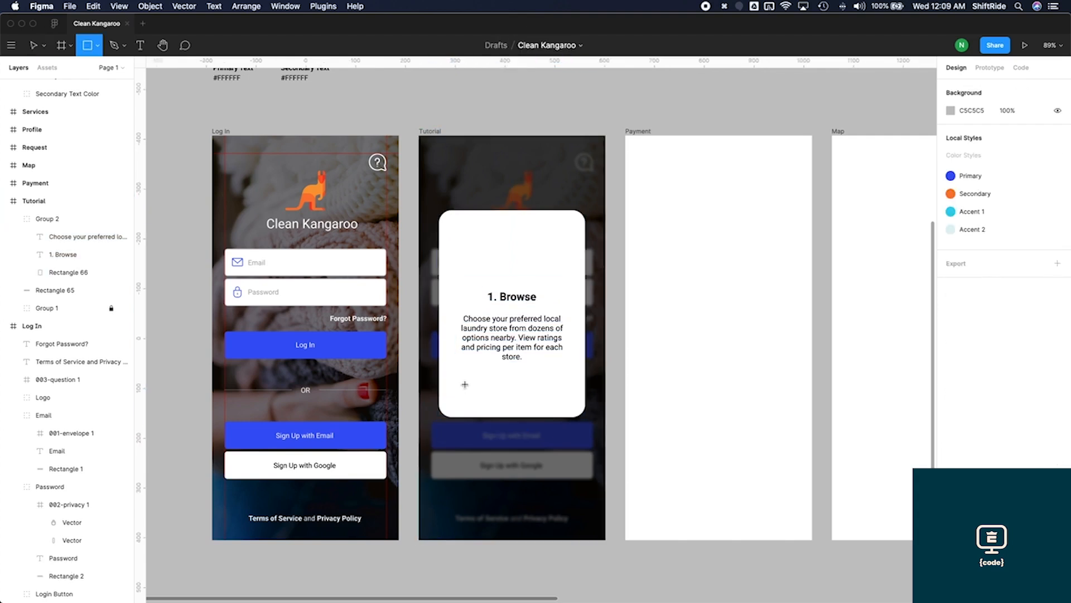
pyautogui.moveTo(450, 382)
pyautogui.mouseDown()
pyautogui.moveTo(547, 413)
pyautogui.moveTo(576, 405)
pyautogui.moveTo(450, 379)
pyautogui.mouseUp()
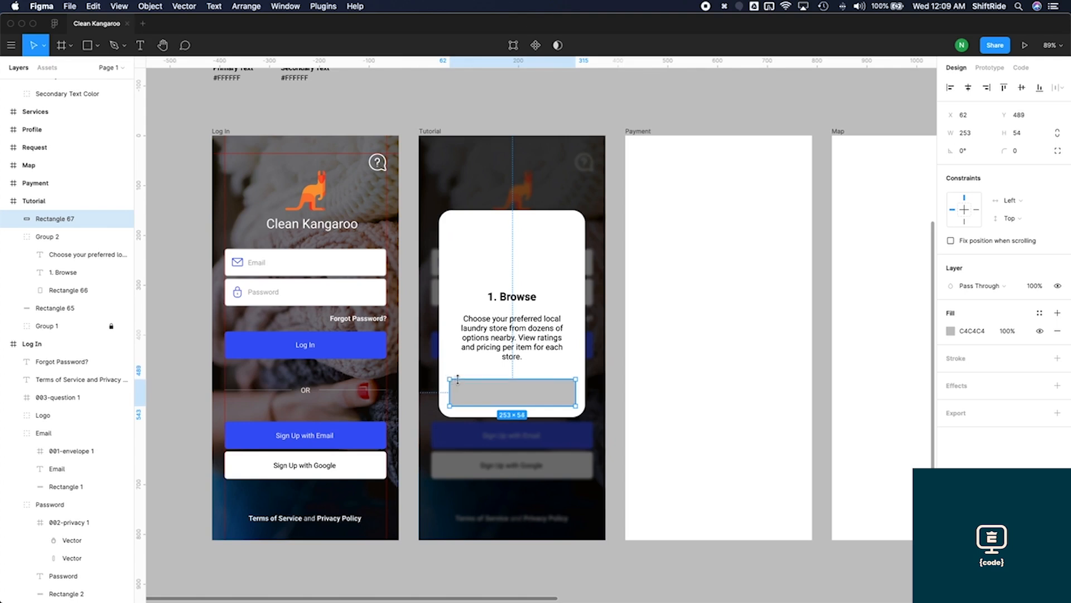
pyautogui.click(1033, 135)
pyautogui.write('55')
pyautogui.press('Return')
# Widen the description text box on both sides to match the width of the button rectangle
pyautogui.click(453, 335)
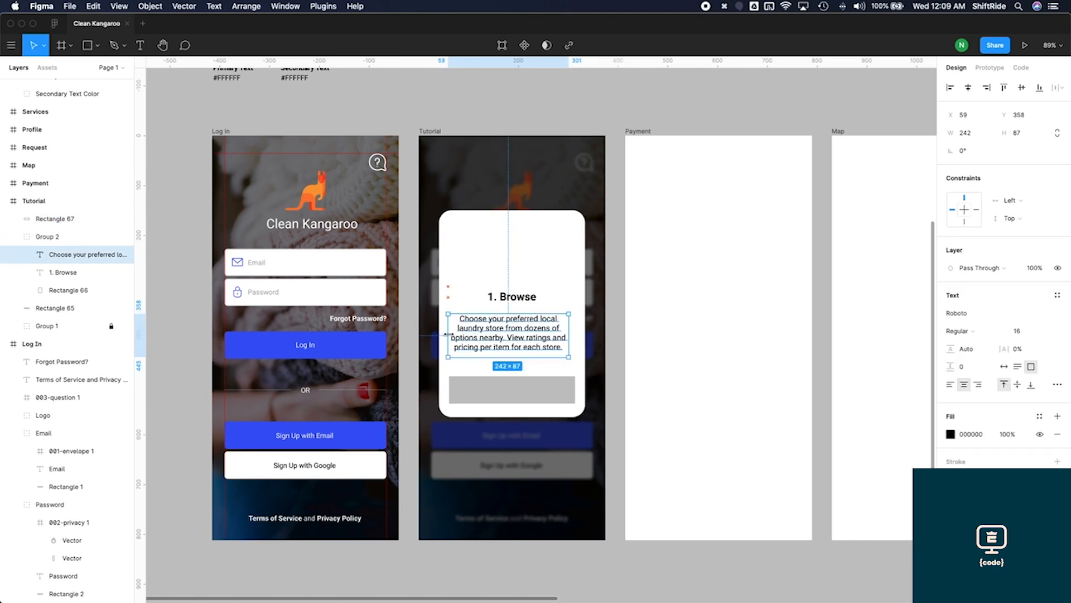
pyautogui.moveTo(450, 334); pyautogui.dragTo(449, 335)
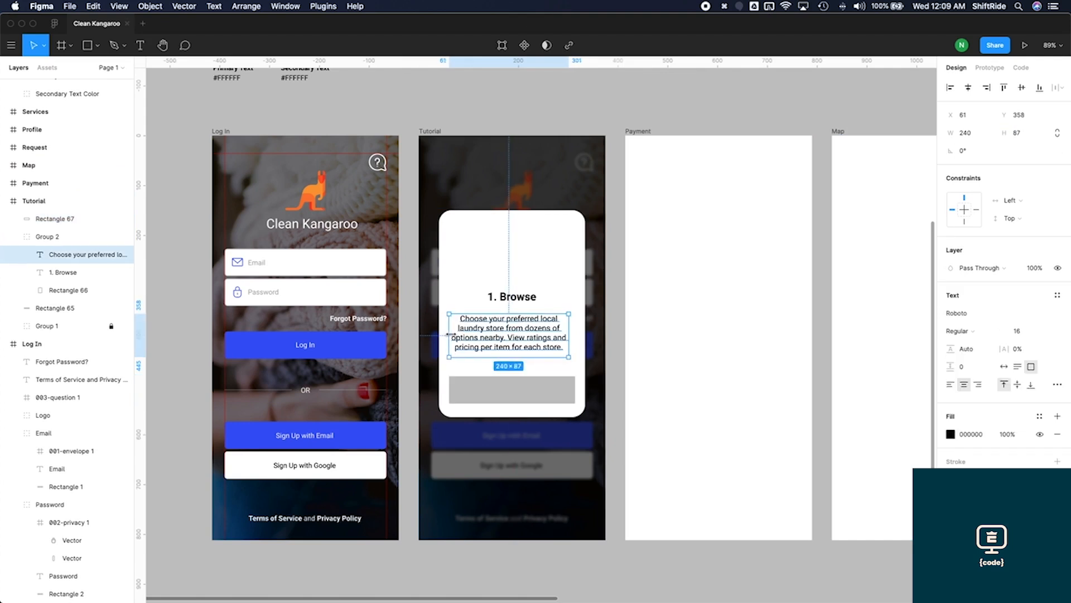
pyautogui.moveTo(568, 332); pyautogui.dragTo(575, 329)
# Fill the button rectangle with the Primary colour style and set its corner radius to 8
pyautogui.click(542, 398)
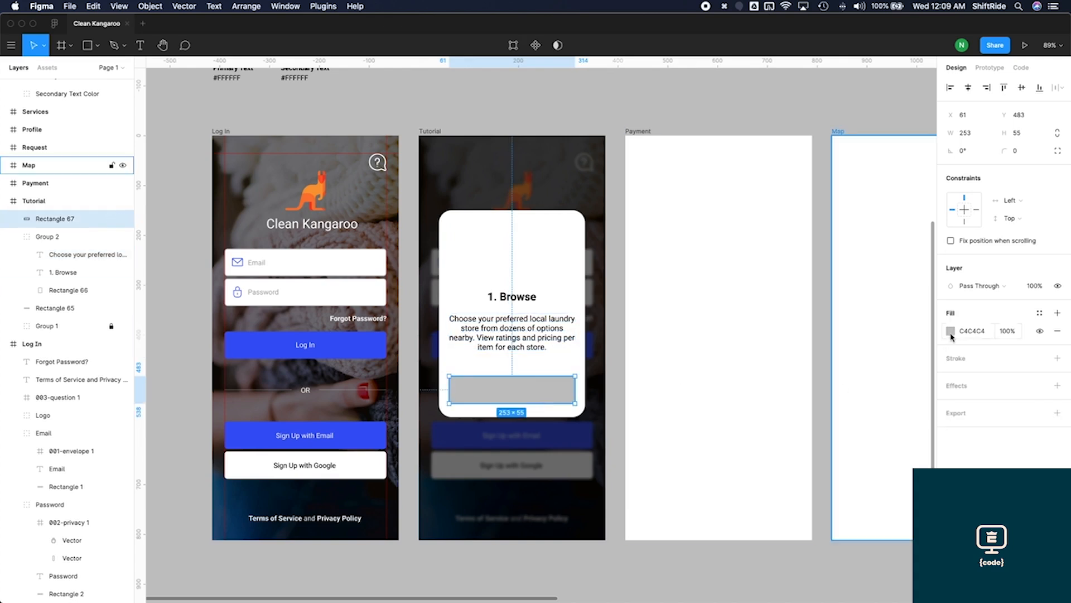
pyautogui.click(1042, 316)
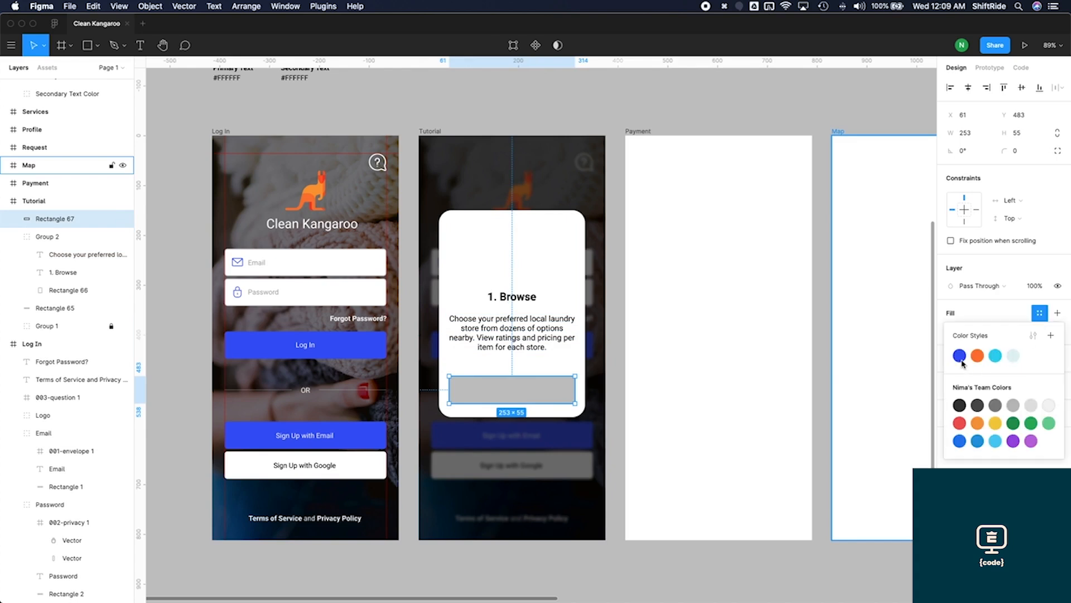
pyautogui.click(961, 357)
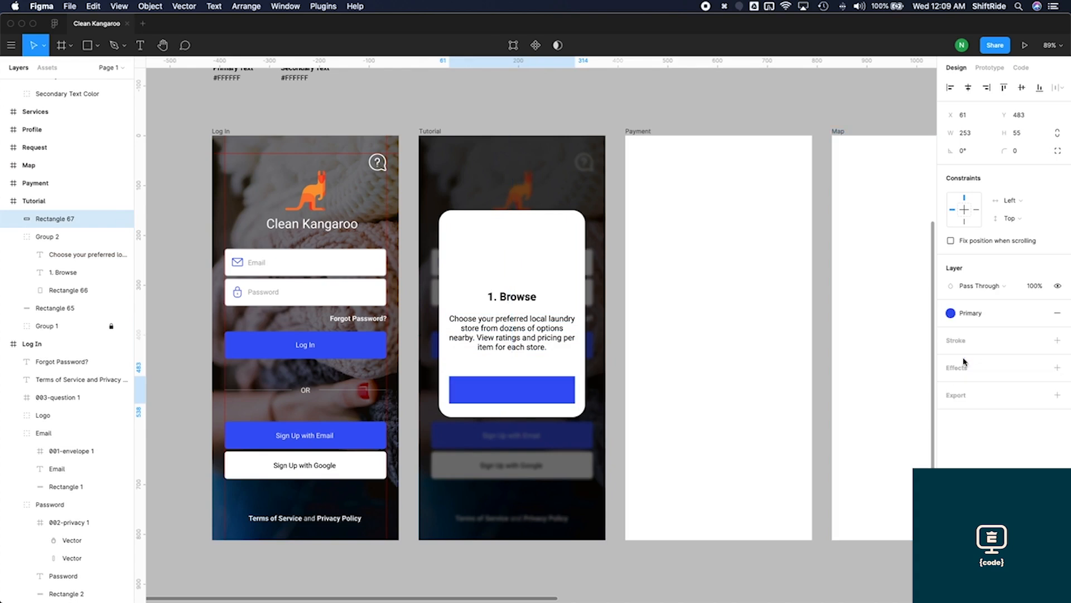
pyautogui.click(1015, 151)
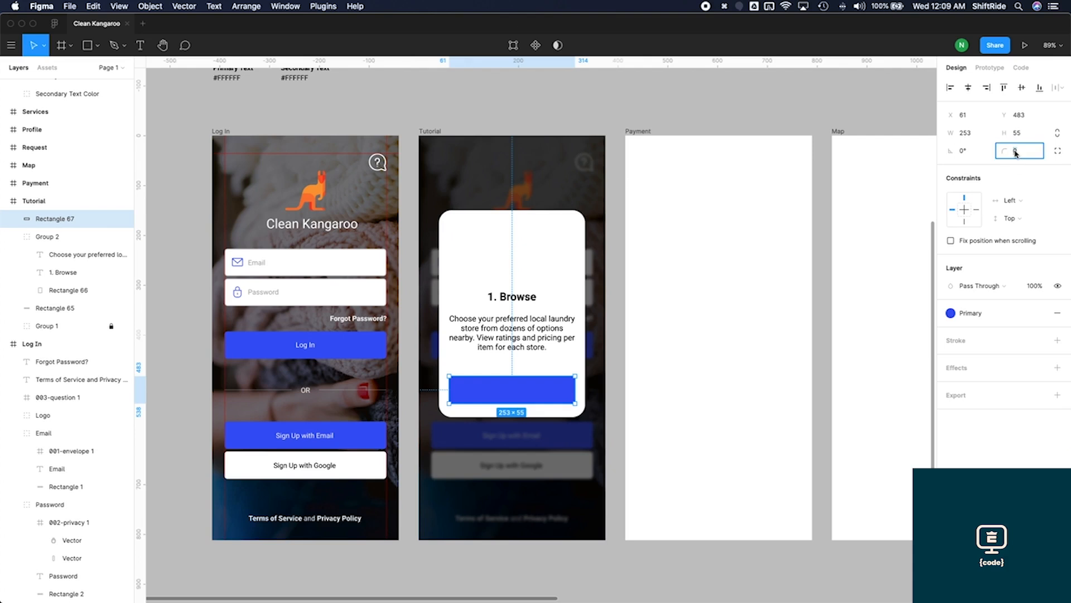
pyautogui.write('8')
pyautogui.press('Return')
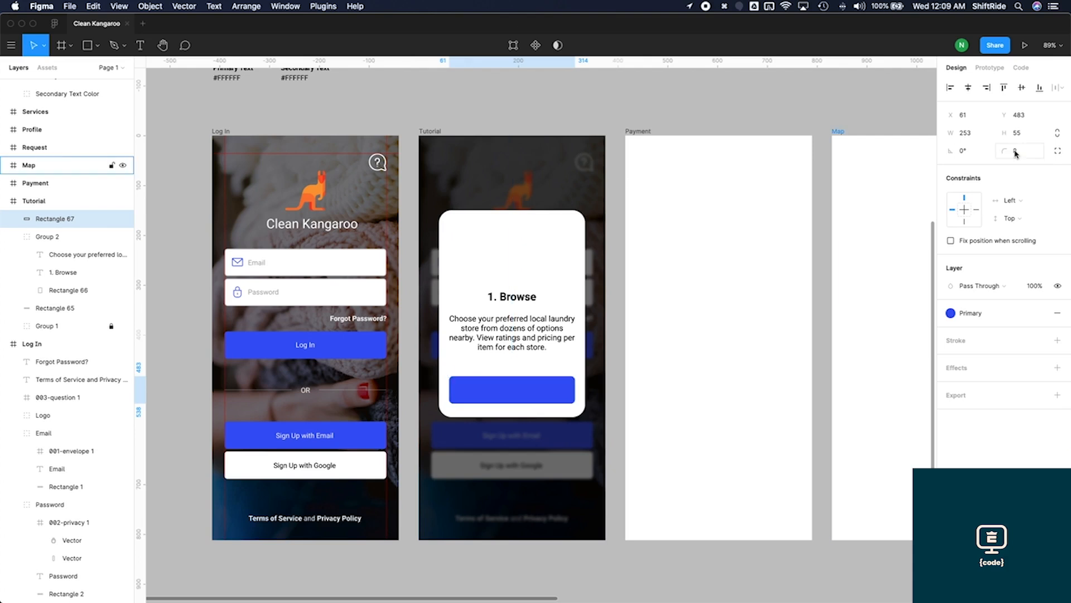
# Add the text label "Next" on the blue button rectangle in the tutorial card
pyautogui.press('Escape')
pyautogui.press('t')
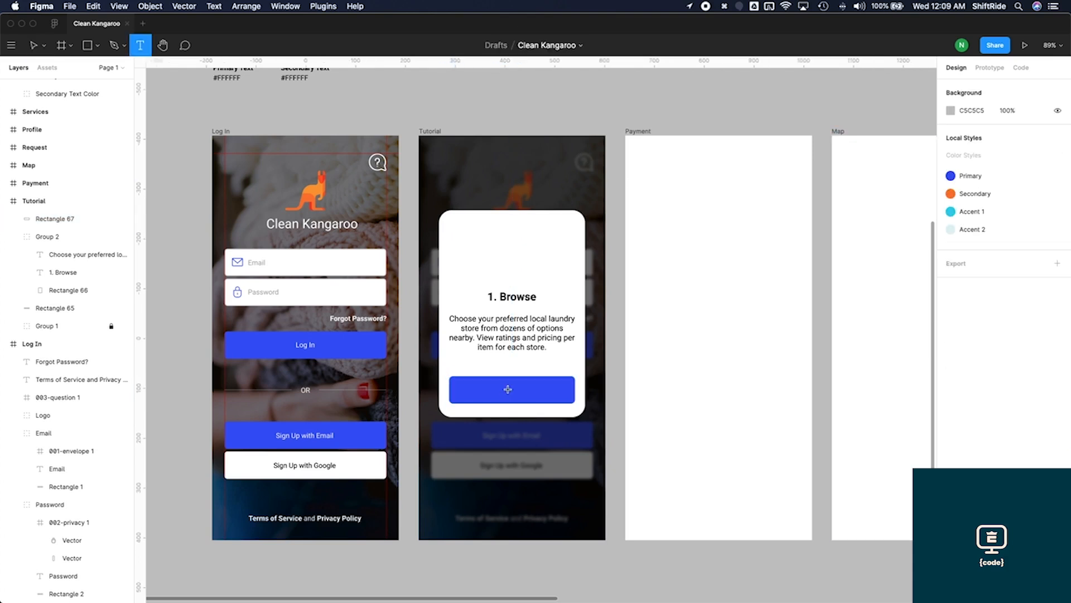
pyautogui.click(510, 391)
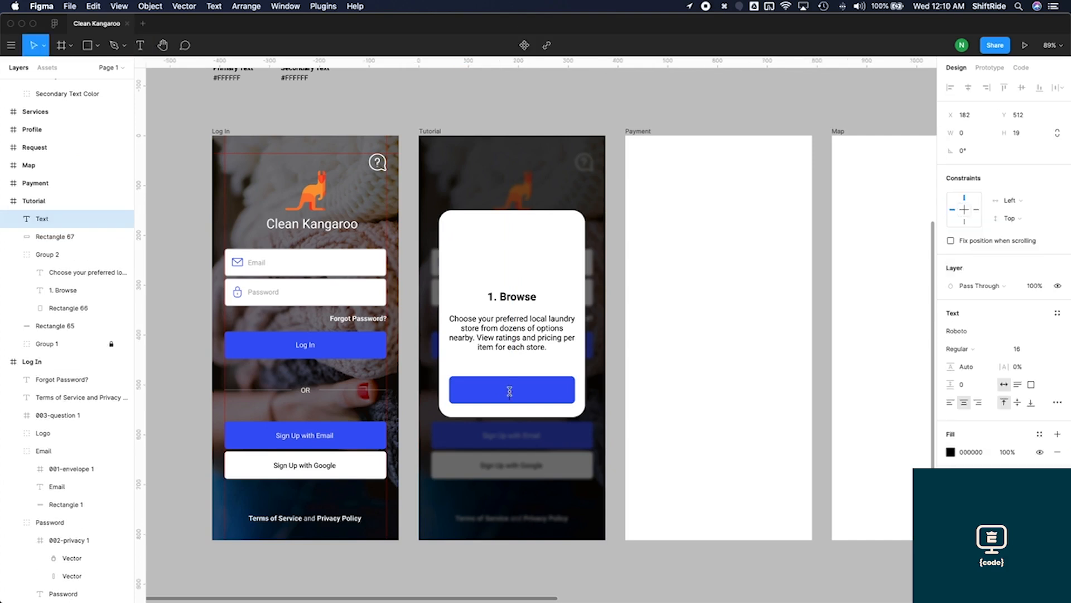
pyautogui.write('nEX')
pyautogui.press('BackSpace')
pyautogui.press('BackSpace')
pyautogui.press('Escape')
# Change the fill of the "Next" label to white (FFFFFF)
pyautogui.click(950, 456)
pyautogui.click(871, 393)
pyautogui.moveTo(870, 393); pyautogui.dragTo(707, 263)
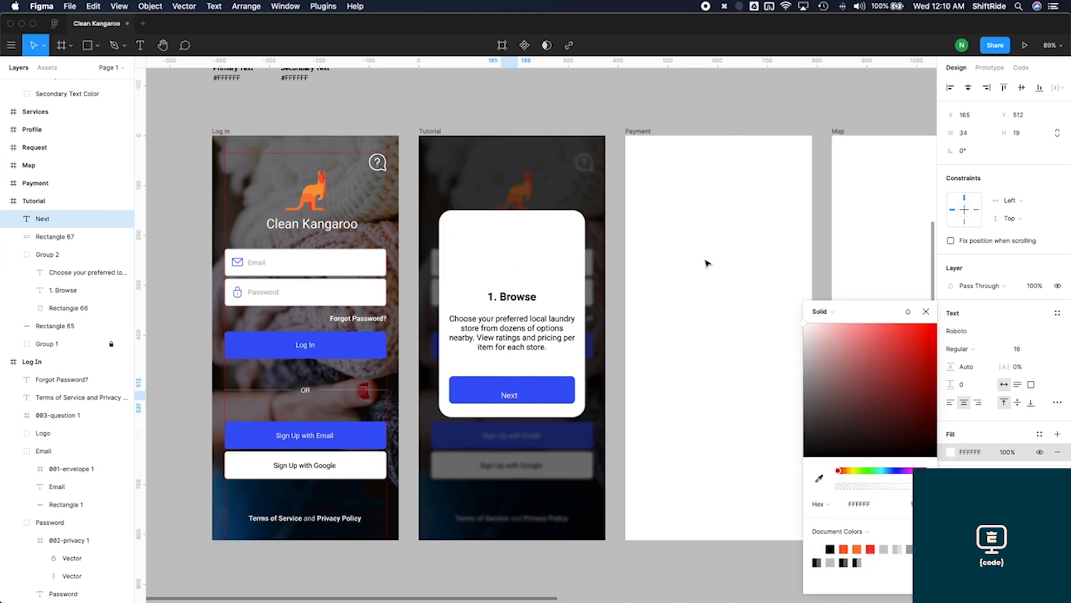
# Move the "Next" label to the vertical middle of the button and group it with the button rectangle
pyautogui.moveTo(512, 395); pyautogui.dragTo(513, 392)
pyautogui.keyDown('shift'); pyautogui.click(537, 394); pyautogui.keyUp('shift')
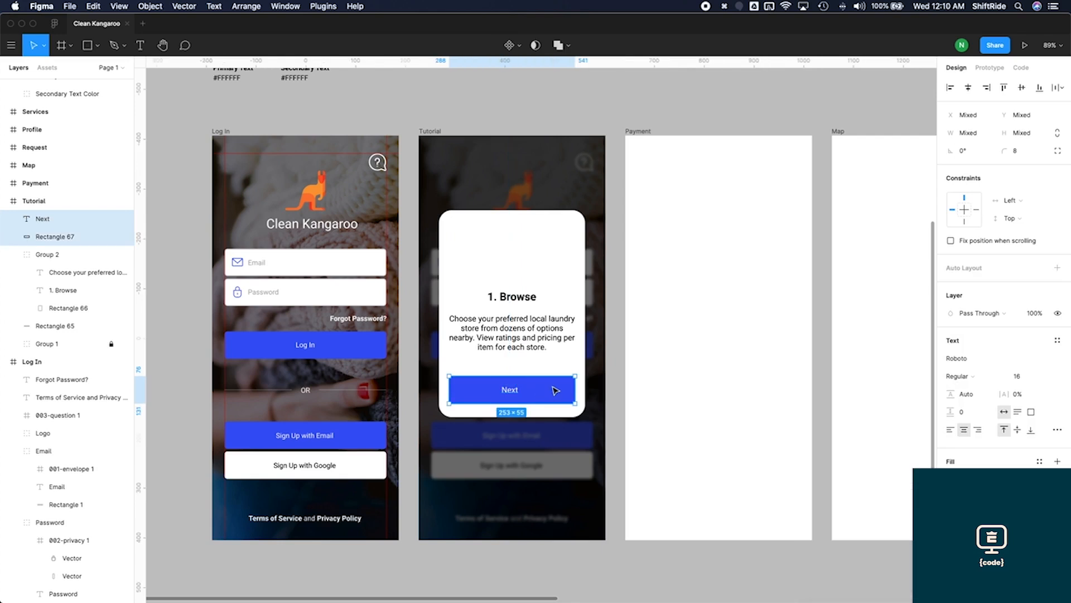
pyautogui.press('super+g')
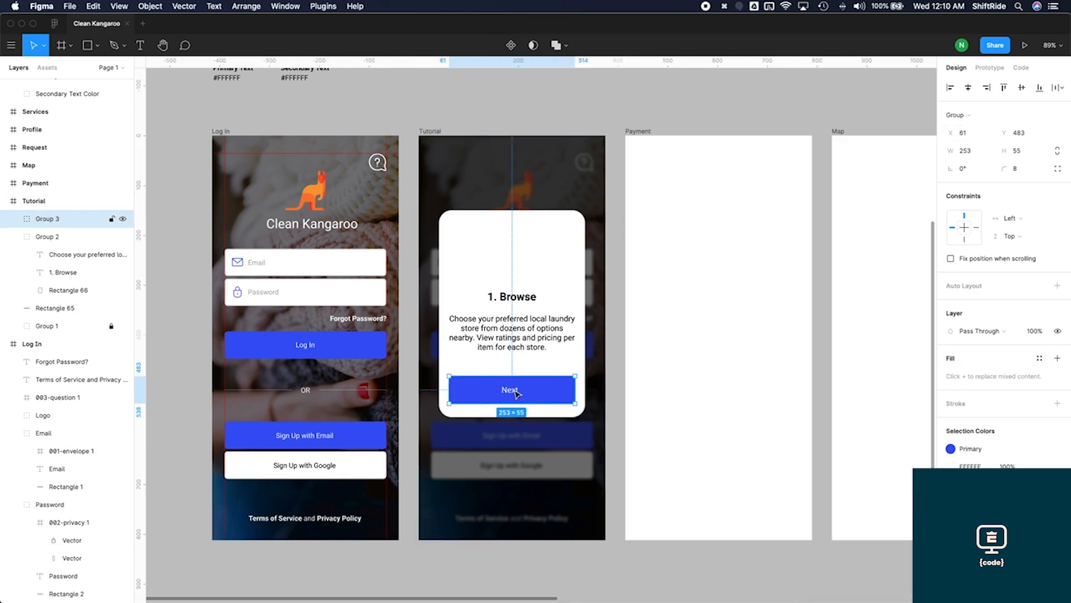
# Centre the "Next" label horizontally on its button rectangle inside the group
pyautogui.doubleClick(517, 394)
pyautogui.press('super+a')
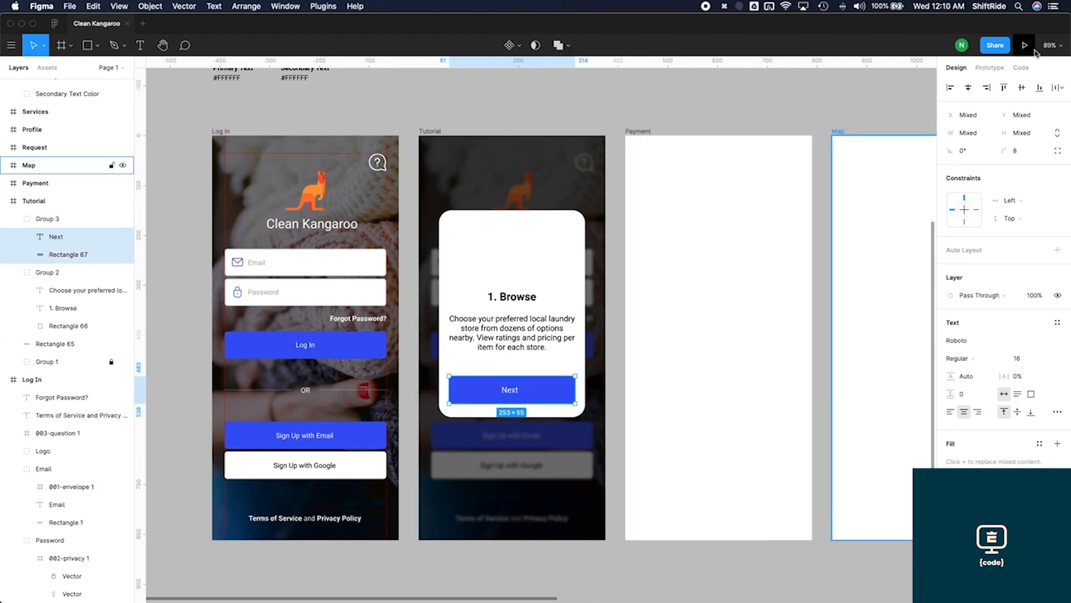
pyautogui.click(969, 87)
pyautogui.click(604, 383)
pyautogui.click(612, 381)
pyautogui.doubleClick(534, 338)
pyautogui.click(612, 304)
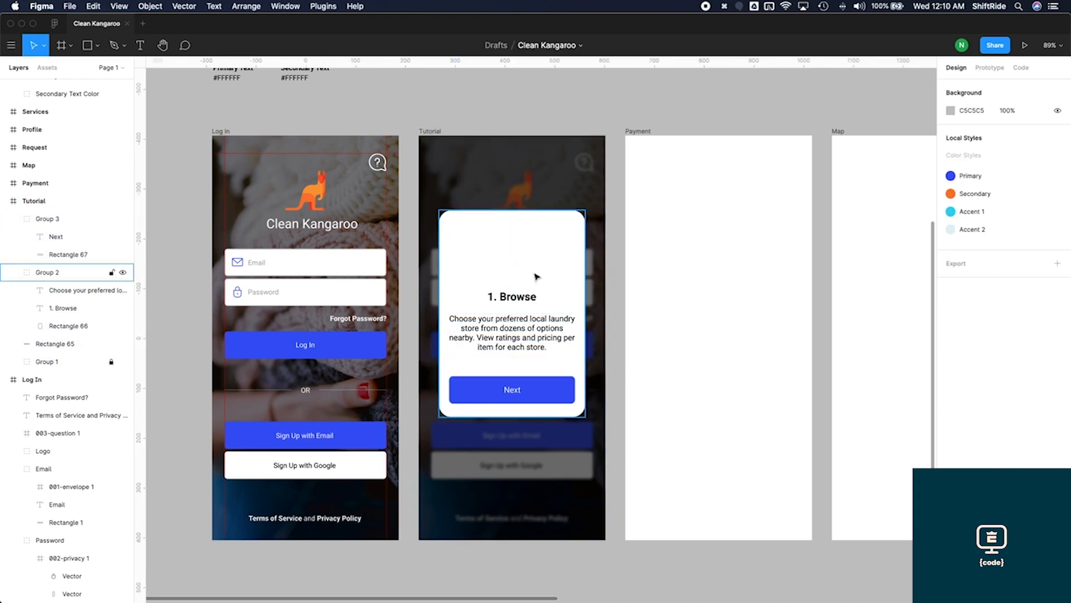
# Switch to the Finder window with the Resources folder and open the Tutorial folder inside Icons
pyautogui.hotkey('ctrl', 'Up')
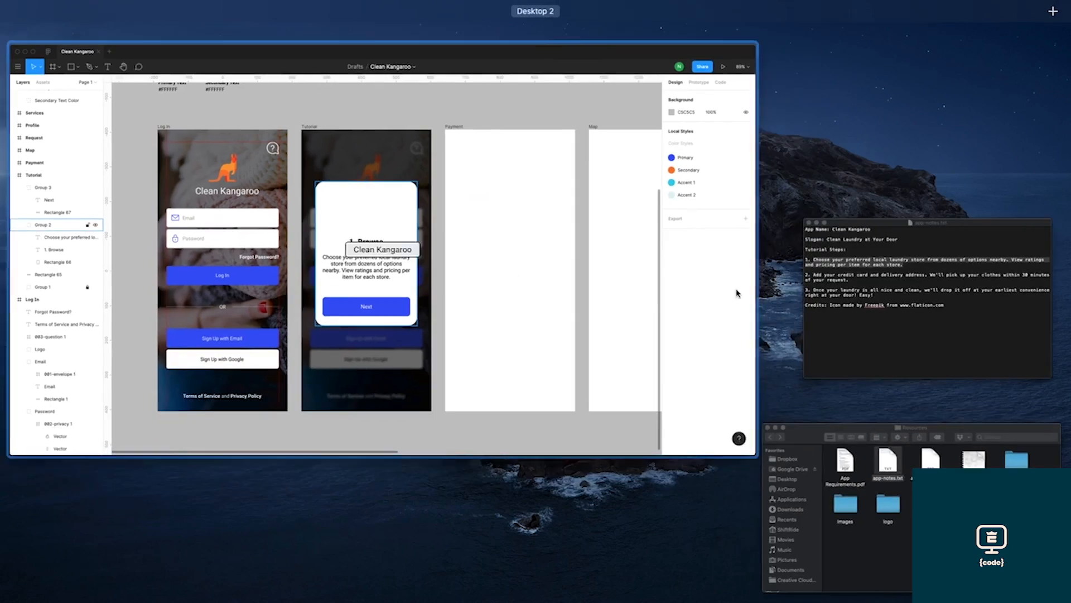
pyautogui.click(837, 472)
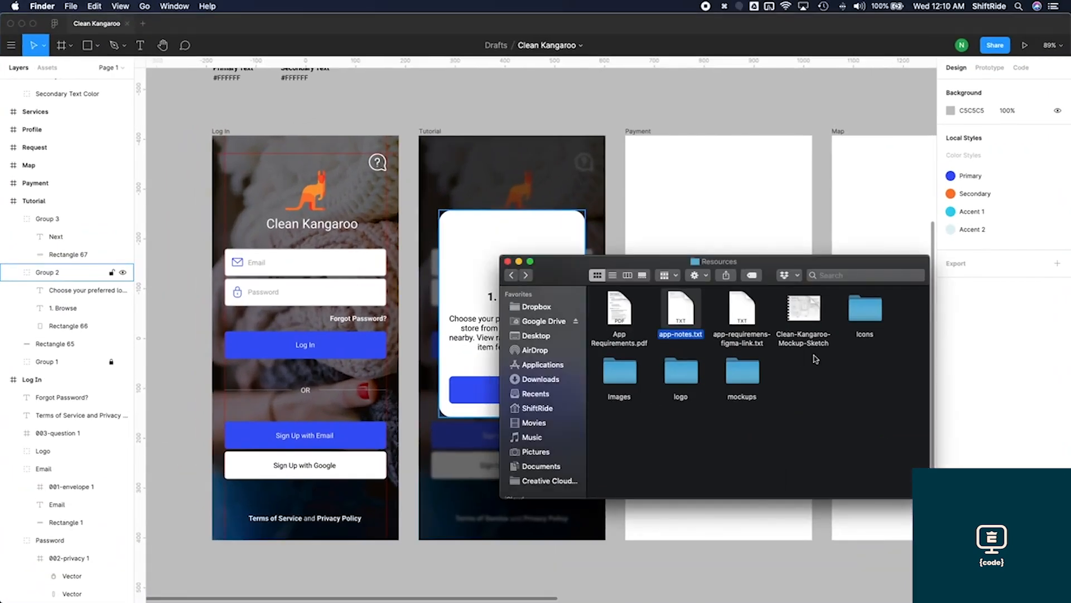
pyautogui.click(870, 316)
pyautogui.doubleClick(866, 310)
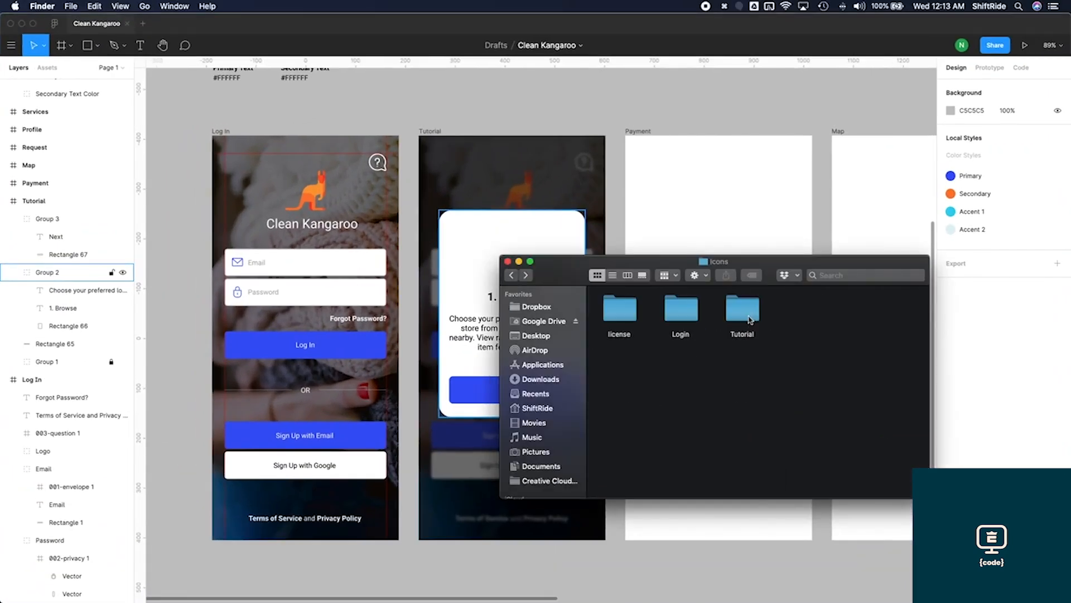
pyautogui.doubleClick(743, 312)
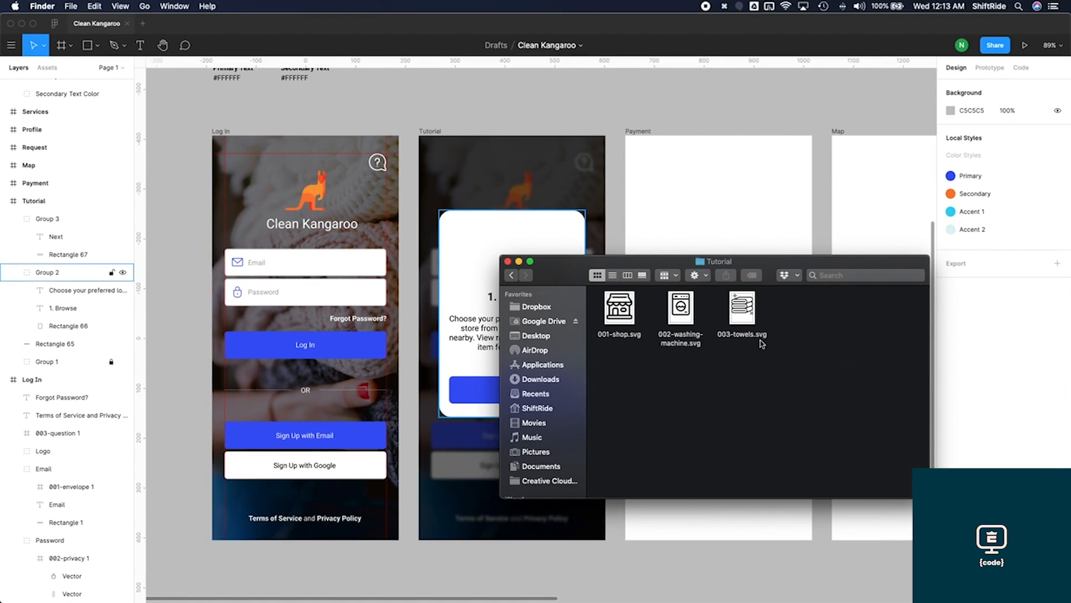
# Import 001-shop.svg, 002-washing-machine.svg and 003-towels.svg from the Tutorial folder onto the Figma canvas
pyautogui.moveTo(789, 369); pyautogui.dragTo(666, 329)
pyautogui.click(790, 373)
pyautogui.moveTo(791, 376); pyautogui.dragTo(526, 212)
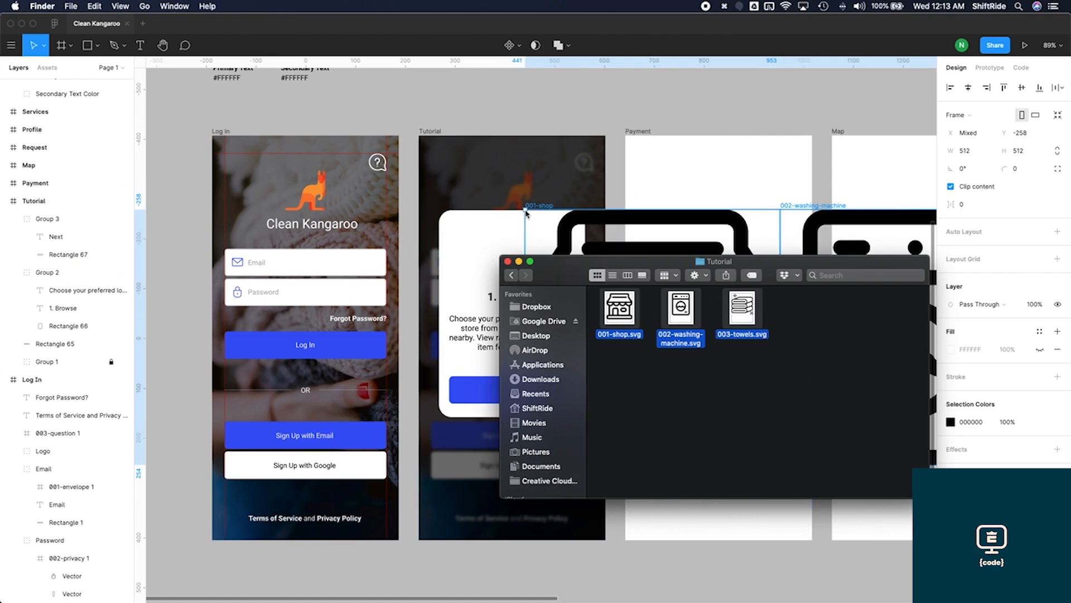
# Scale the three imported icons down together to about 81 × 81 each and place the shop icon above the "1. Browse" title
pyautogui.click(547, 225)
pyautogui.hscroll(5, 638, 292)
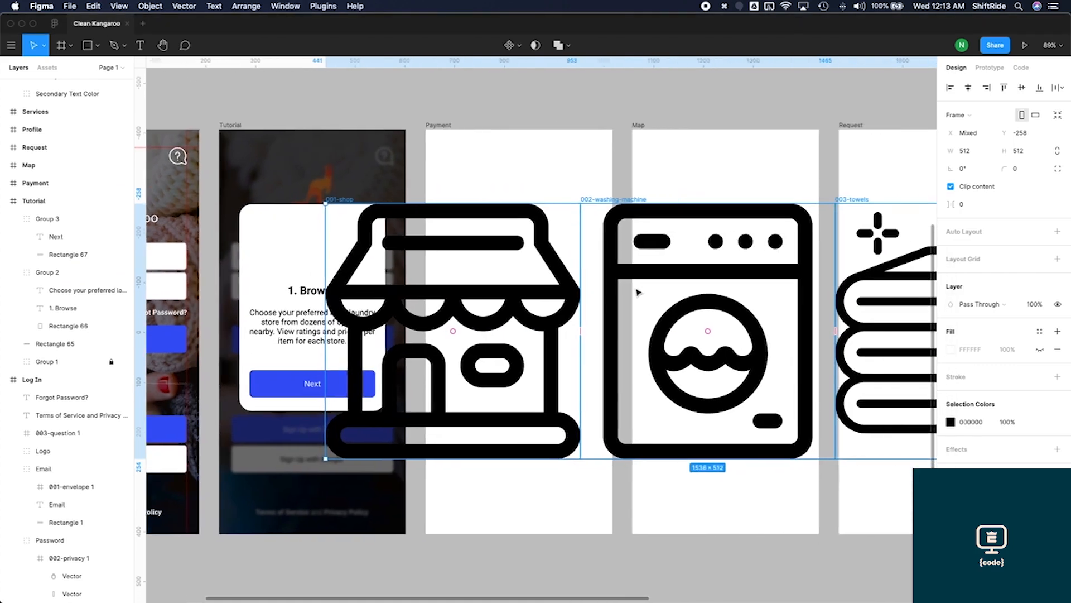
pyautogui.hscroll(10, 639, 291)
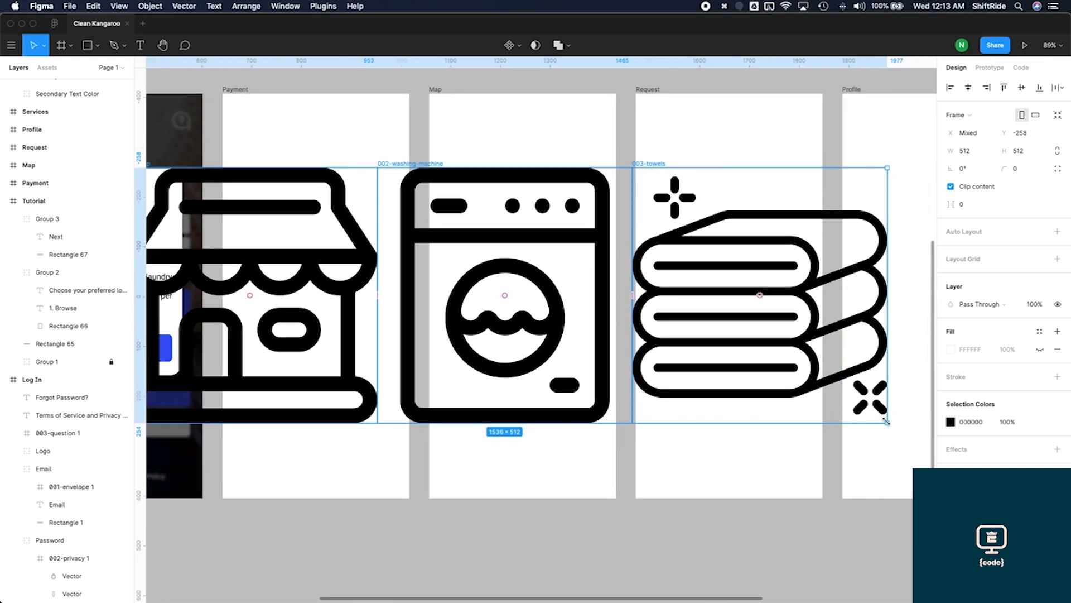
pyautogui.moveTo(880, 420); pyautogui.dragTo(469, 249)
pyautogui.moveTo(401, 240); pyautogui.dragTo(384, 260)
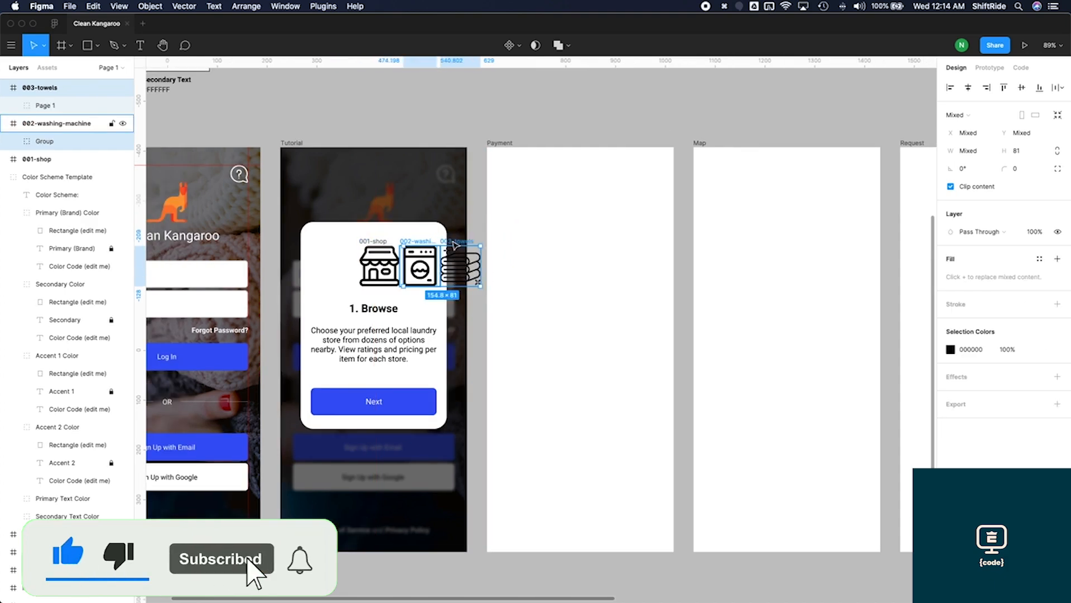
# Move the washing machine and towels icons together off the card to the empty canvas above the Tutorial frame
pyautogui.click(433, 255)
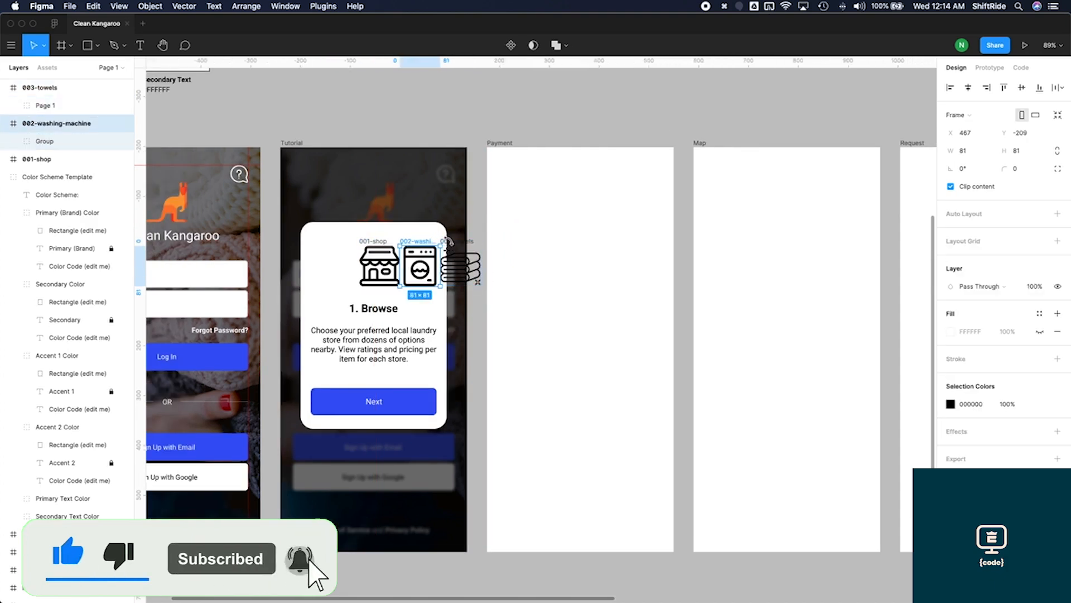
pyautogui.keyDown('shift'); pyautogui.click(454, 244); pyautogui.keyUp('shift')
pyautogui.moveTo(455, 243); pyautogui.dragTo(325, 83)
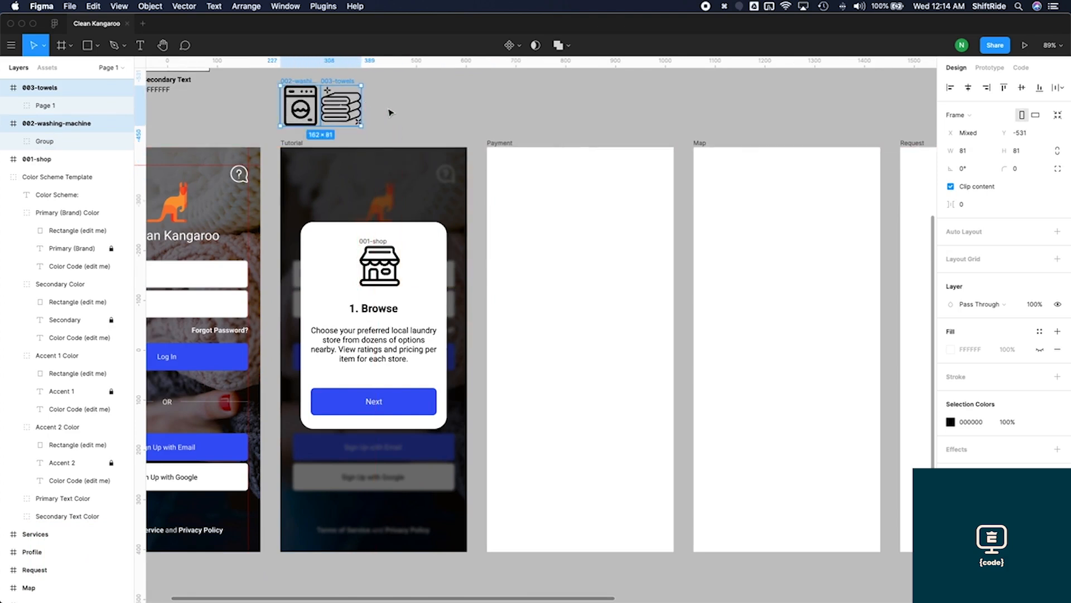
# Nest the 001-shop icon inside Group 3 of the Tutorial frame and centre it horizontally on the white card
pyautogui.hscroll(-1, 391, 167)
pyautogui.click(399, 266)
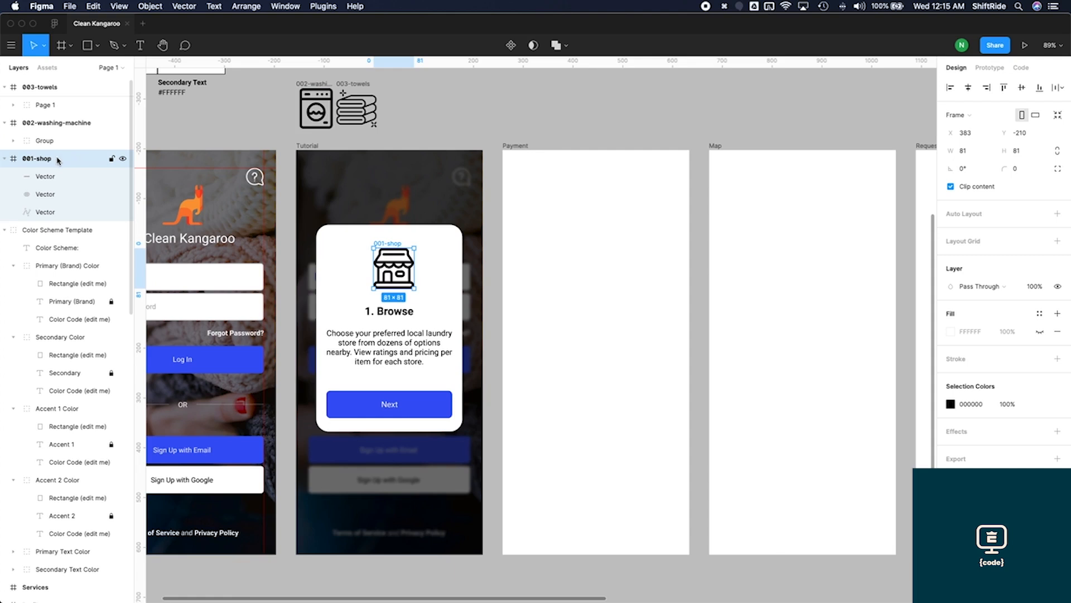
pyautogui.moveTo(58, 160); pyautogui.dragTo(59, 447)
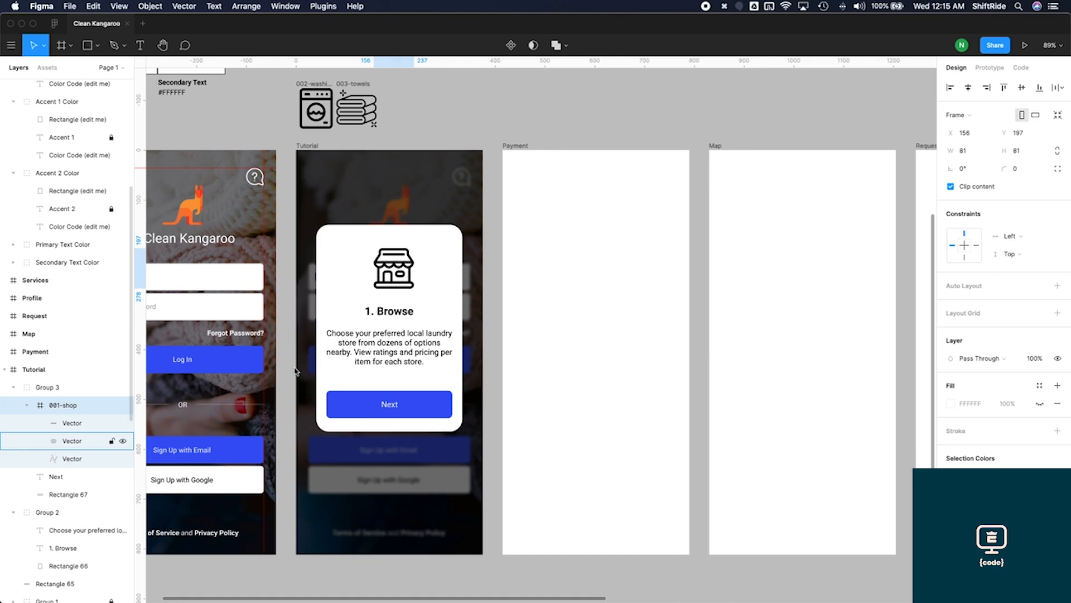
pyautogui.keyDown('shift'); pyautogui.click(439, 255); pyautogui.keyUp('shift')
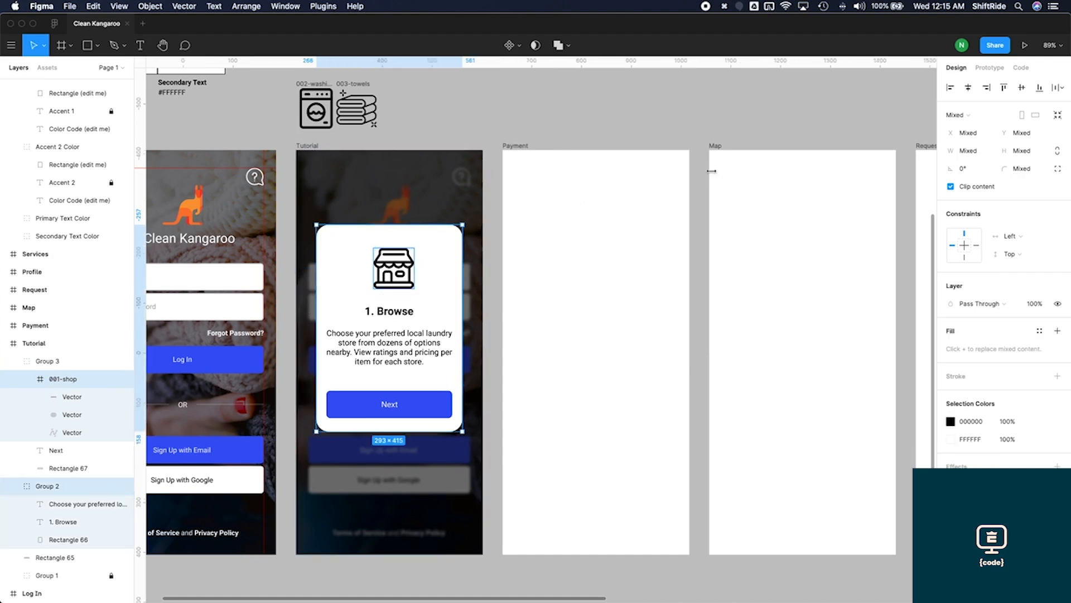
pyautogui.click(968, 87)
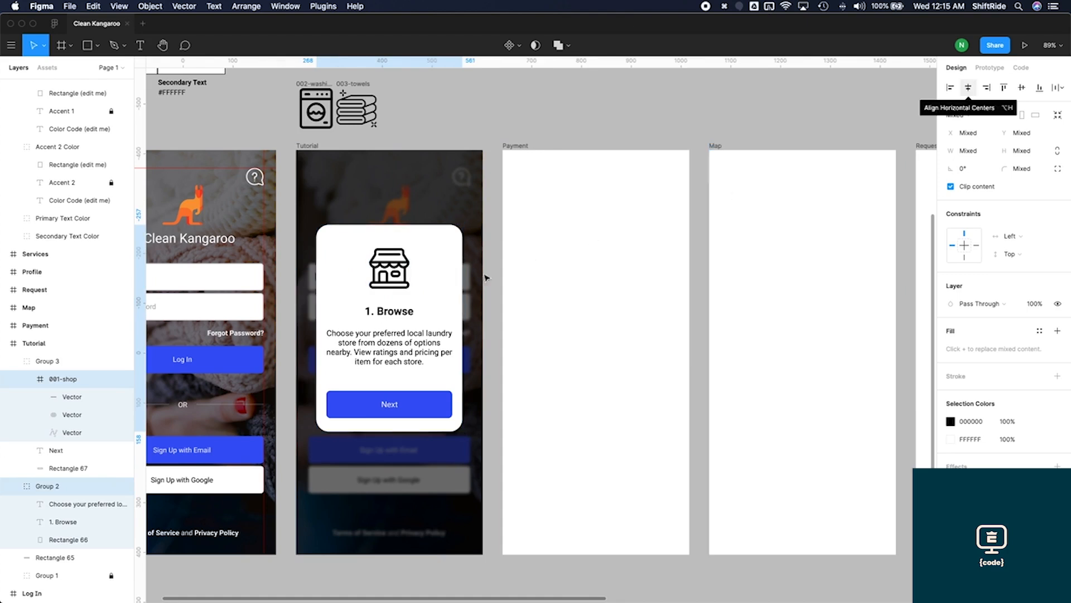
# Narrow the description text box under "1. Browse" evenly from both sides to about 228 wide
pyautogui.click(410, 313)
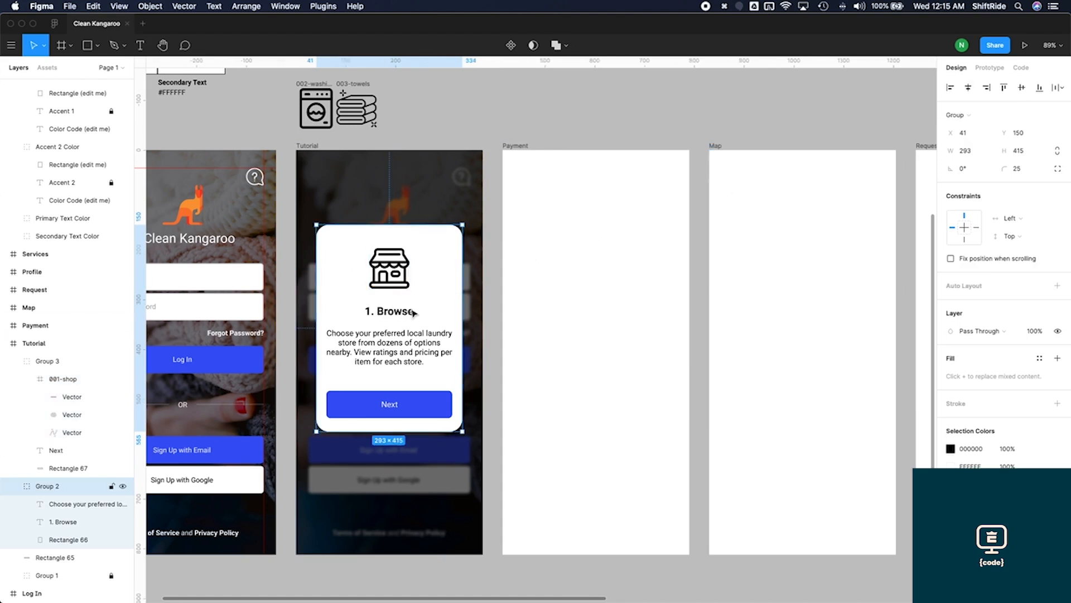
pyautogui.doubleClick(415, 356)
pyautogui.moveTo(453, 349); pyautogui.dragTo(446, 348)
pyautogui.moveTo(329, 349); pyautogui.dragTo(331, 348)
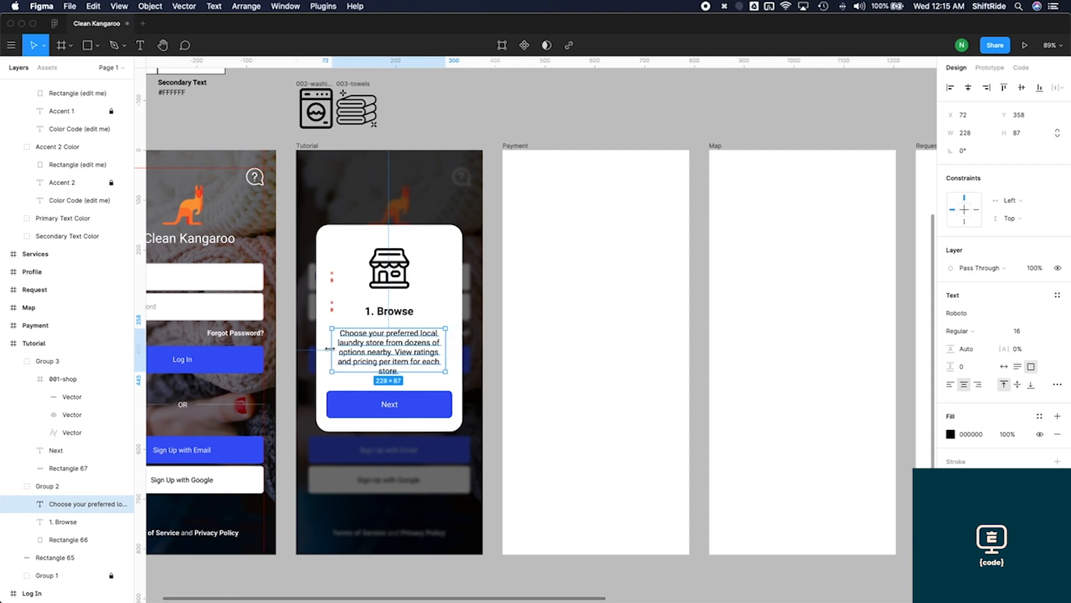
pyautogui.click(457, 395)
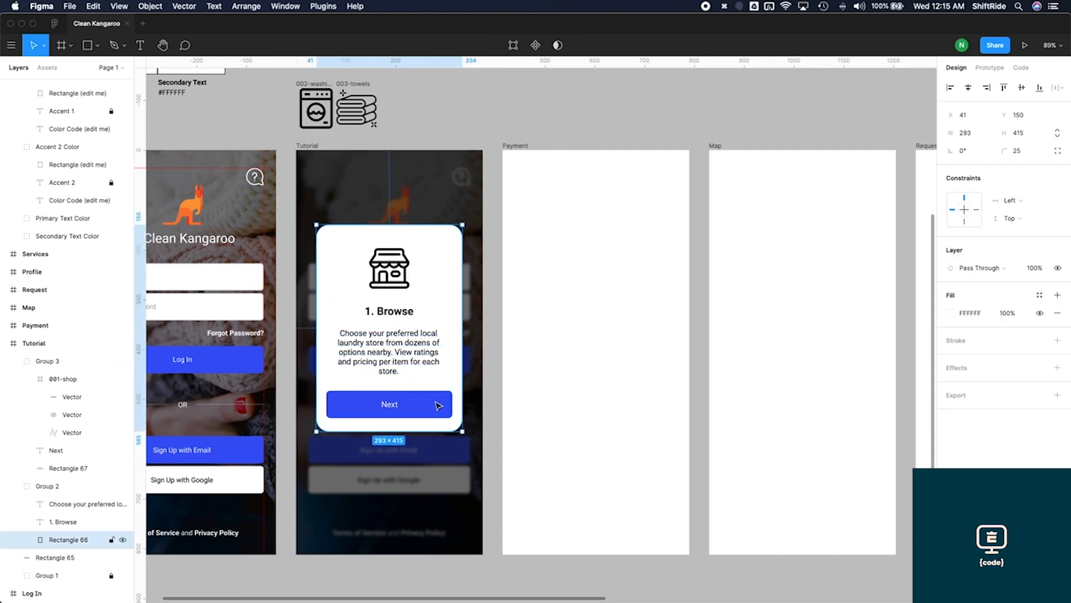
pyautogui.click(475, 397)
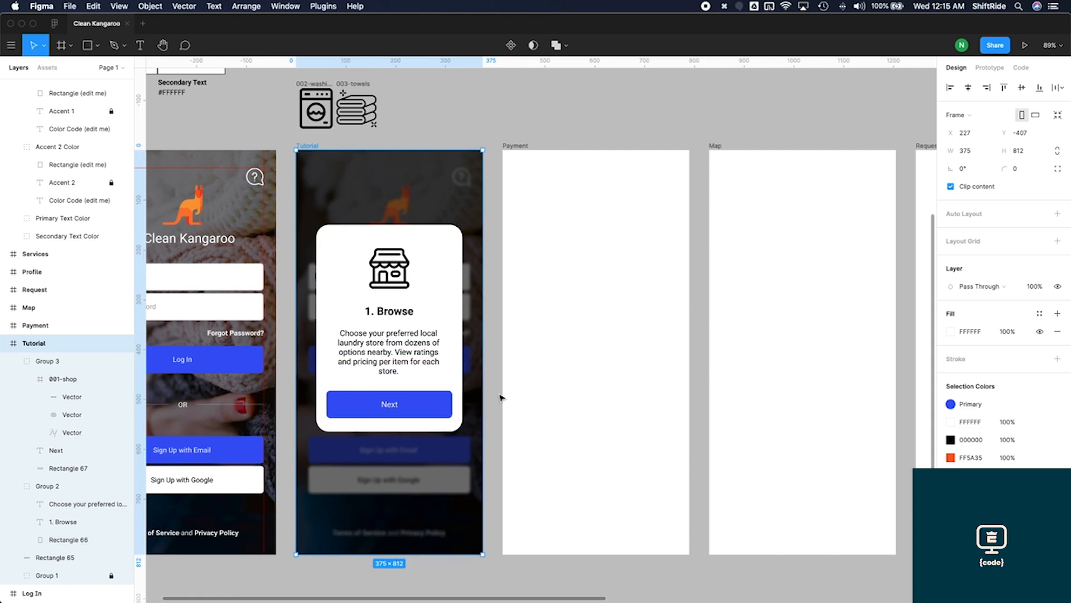
pyautogui.press('super+z')
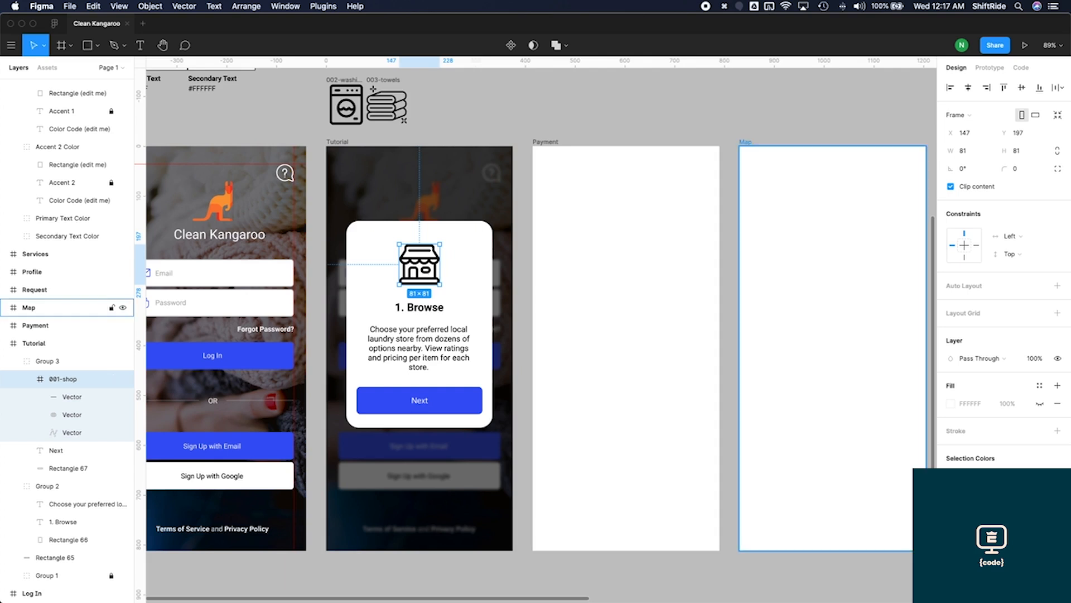
# Apply the orange Secondary colour style to the shop icon and the blue Primary style to the "1. Browse" title
pyautogui.click(1058, 476)
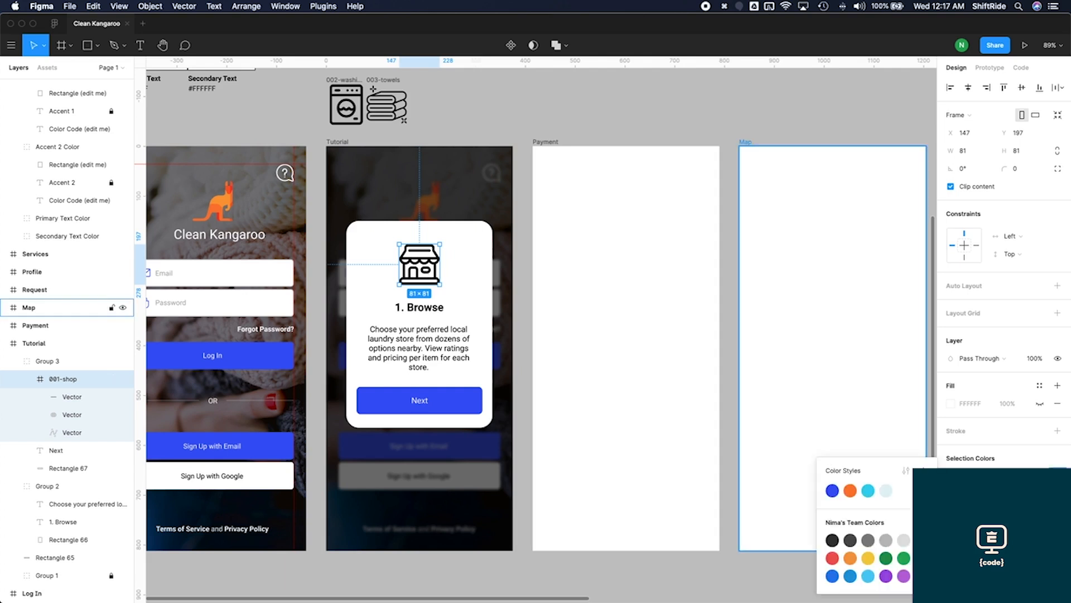
pyautogui.click(849, 493)
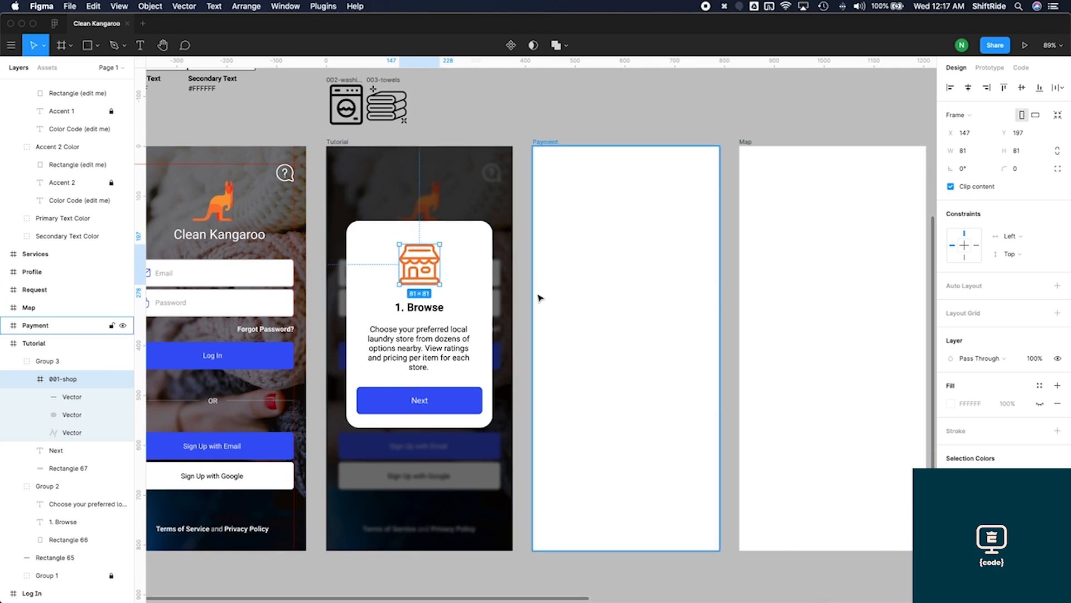
pyautogui.click(428, 306)
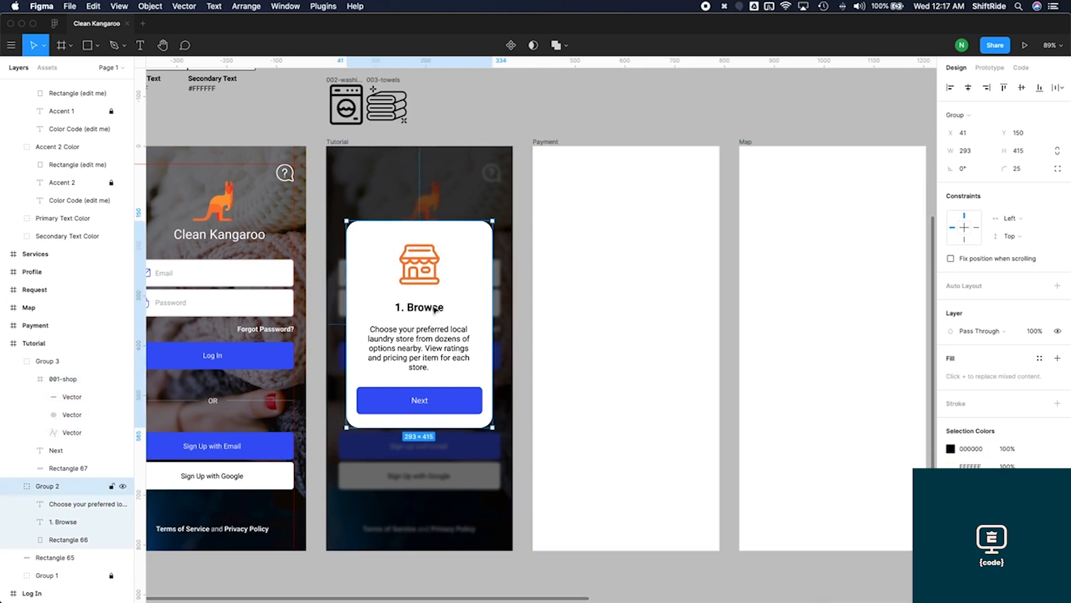
pyautogui.doubleClick(429, 306)
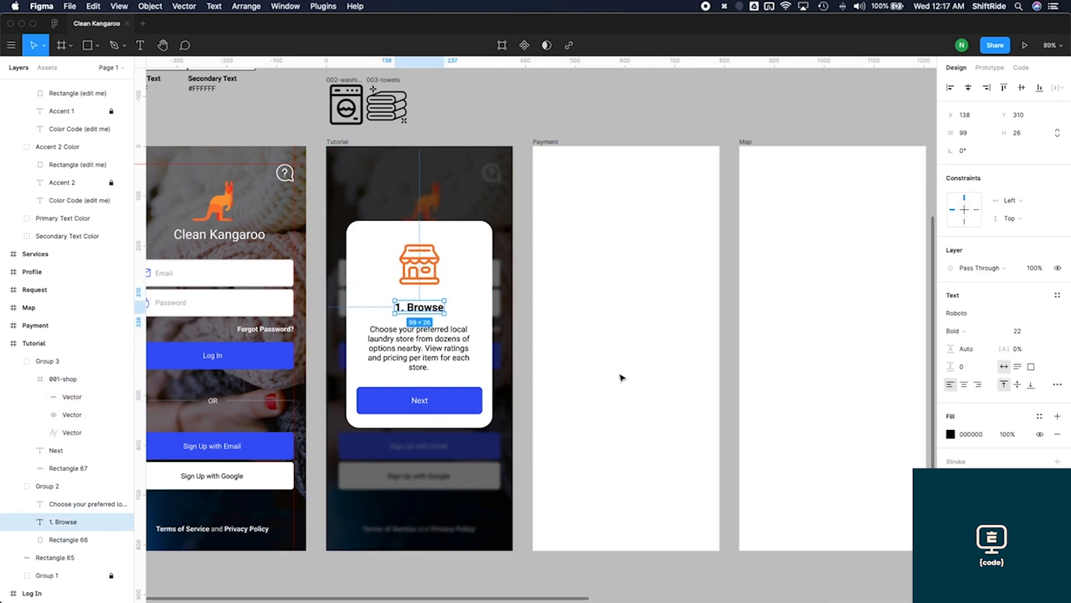
pyautogui.click(1040, 418)
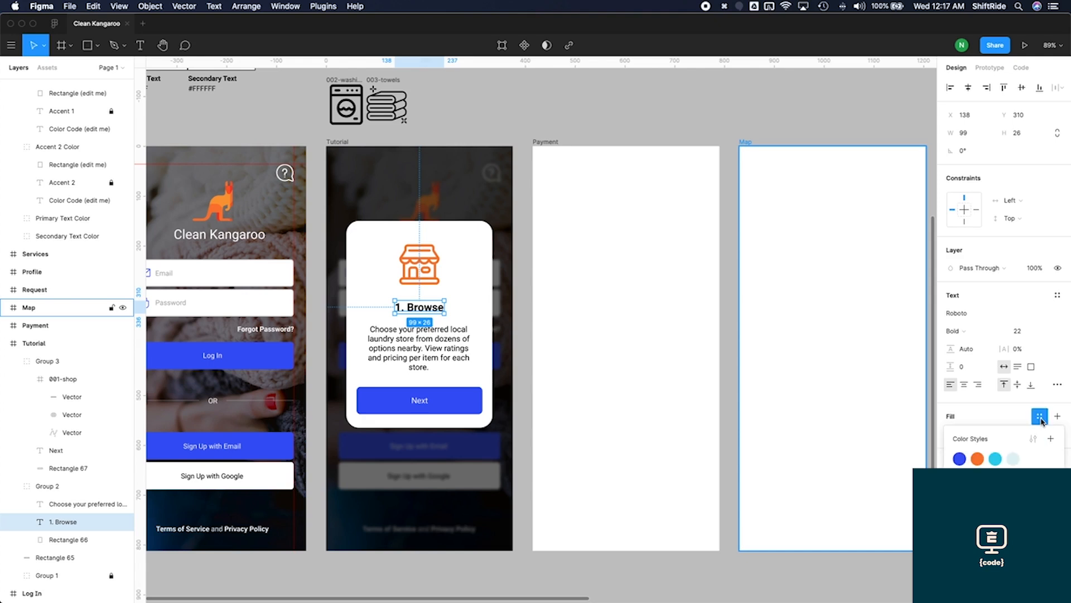
pyautogui.click(959, 459)
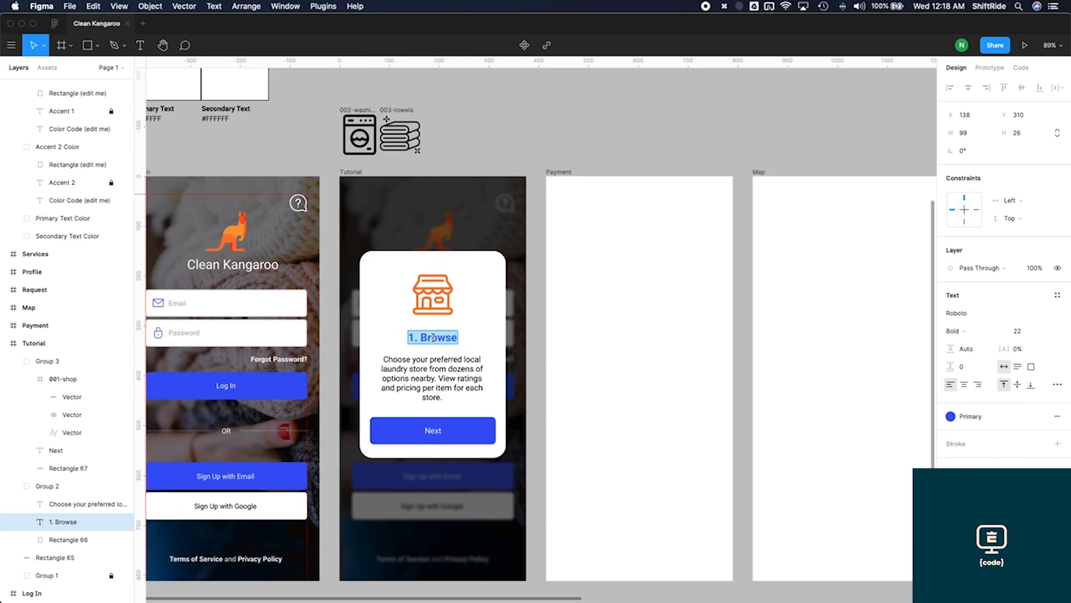
# Set the font size of the "1. Browse" title to 24
pyautogui.doubleClick(433, 337)
pyautogui.click(1013, 330)
pyautogui.write('24')
pyautogui.press('Return')
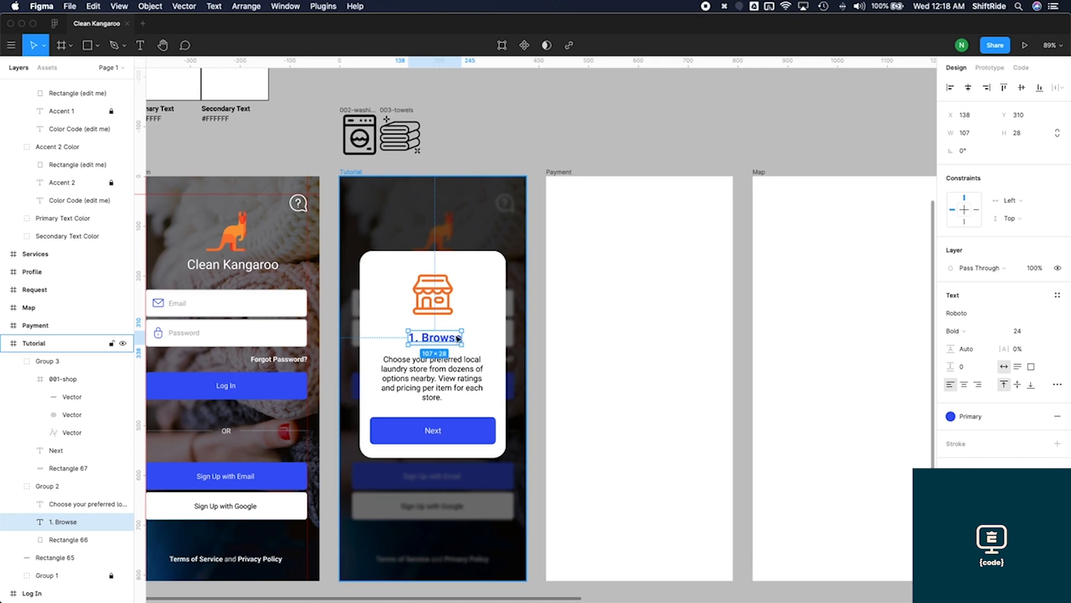
pyautogui.press('Escape')
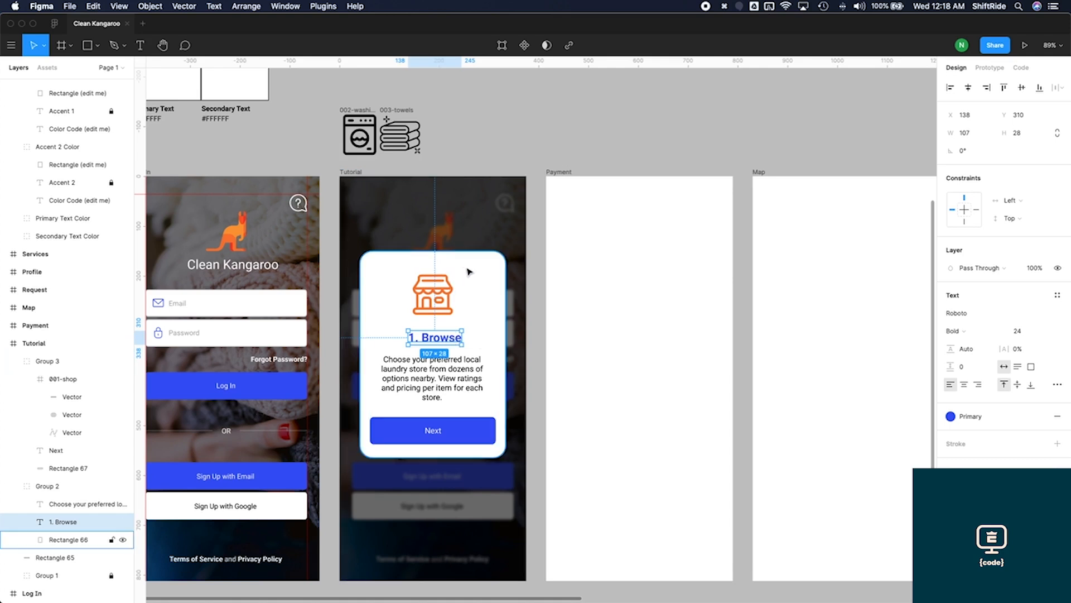
# Centre the "1. Browse" title and the icon-and-button group horizontally on the white card
pyautogui.keyDown('shift'); pyautogui.click(463, 270); pyautogui.keyUp('shift')
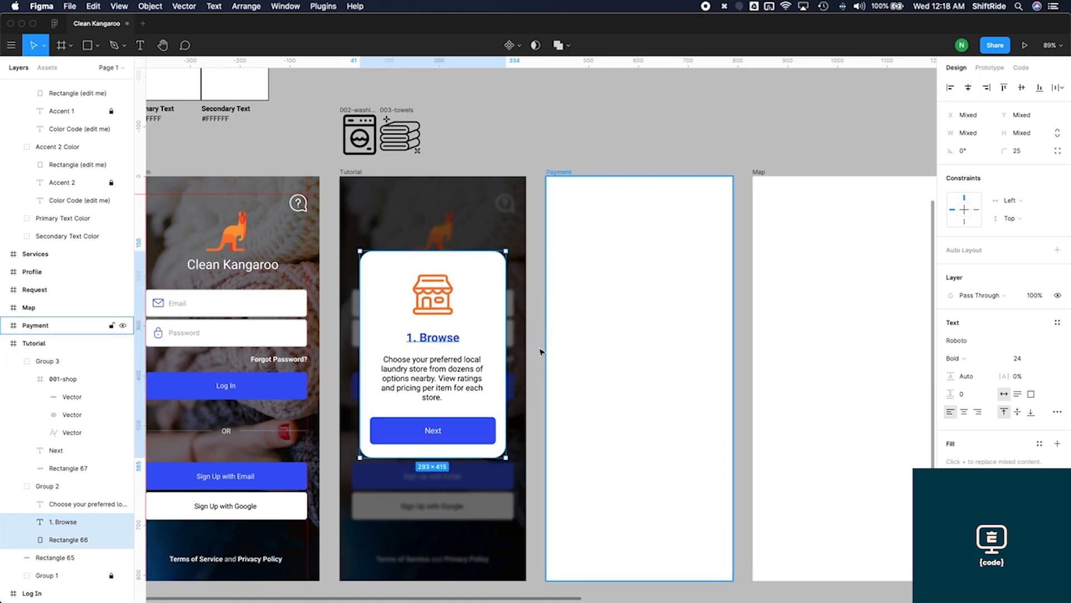
pyautogui.click(446, 311)
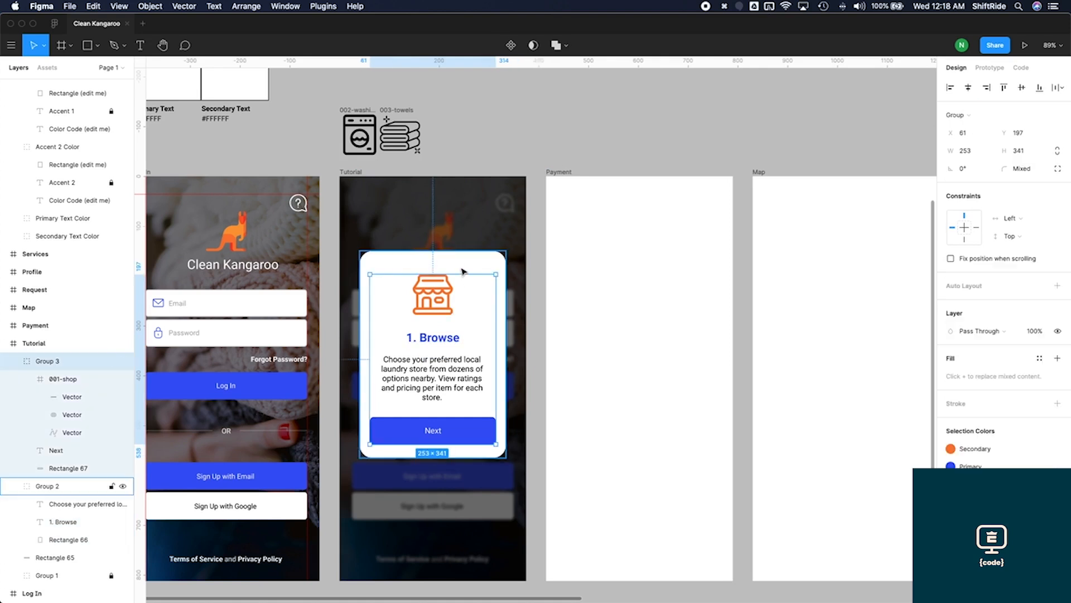
pyautogui.keyDown('shift'); pyautogui.click(466, 267); pyautogui.keyUp('shift')
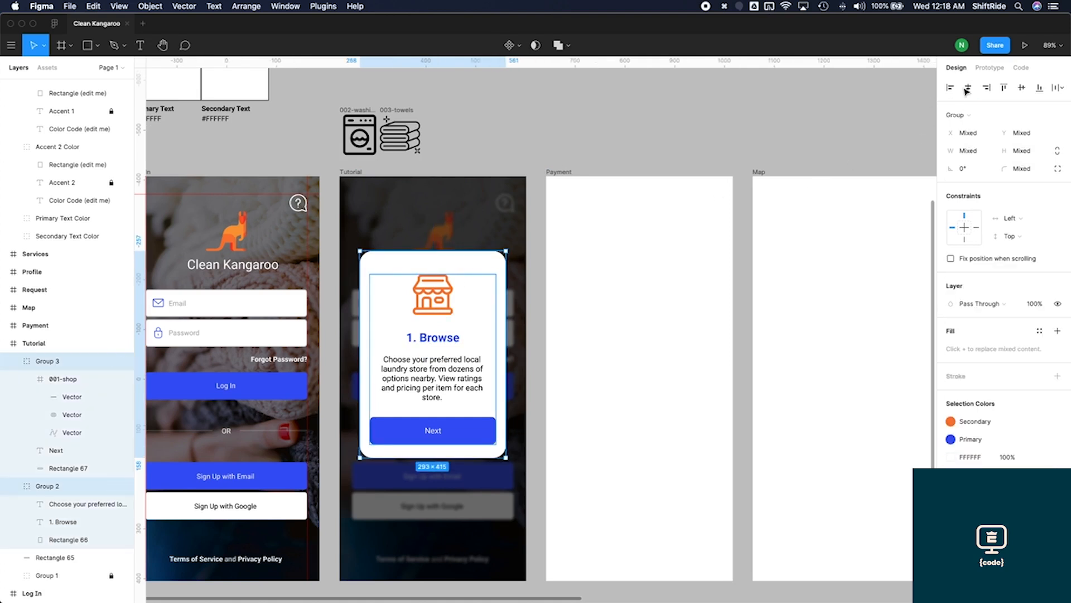
pyautogui.click(540, 332)
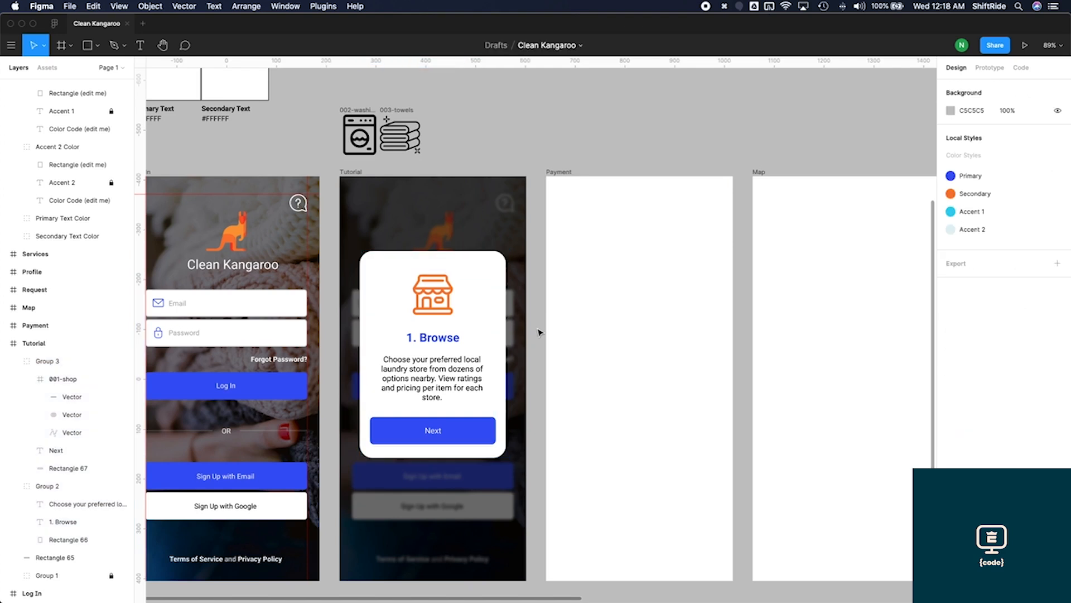
# Duplicate the whole Tutorial frame twice
pyautogui.scroll(-3, 538, 333)
pyautogui.click(421, 144)
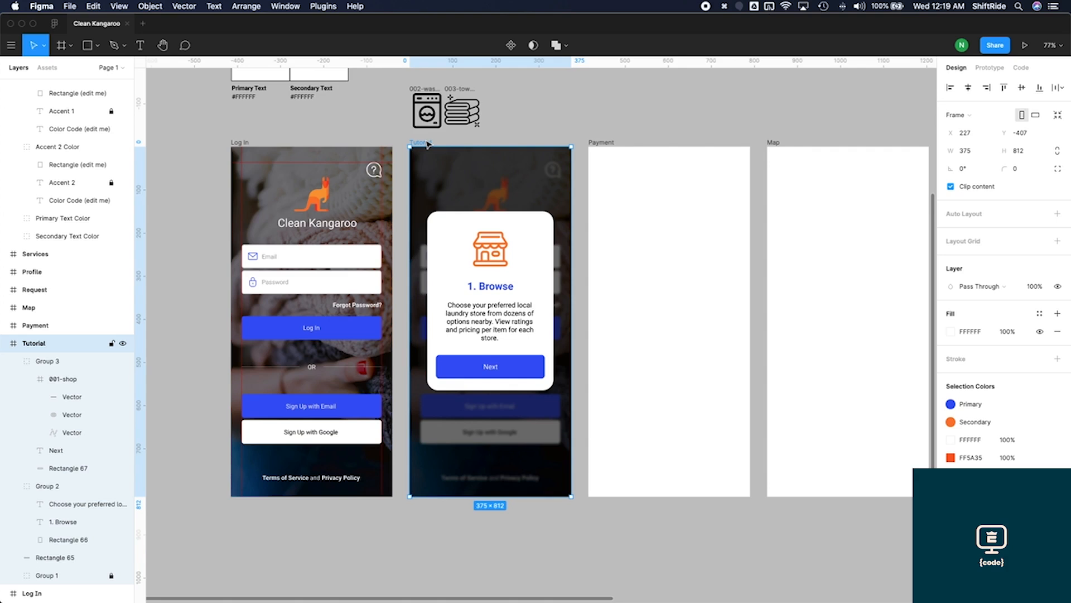
pyautogui.press('super+d')
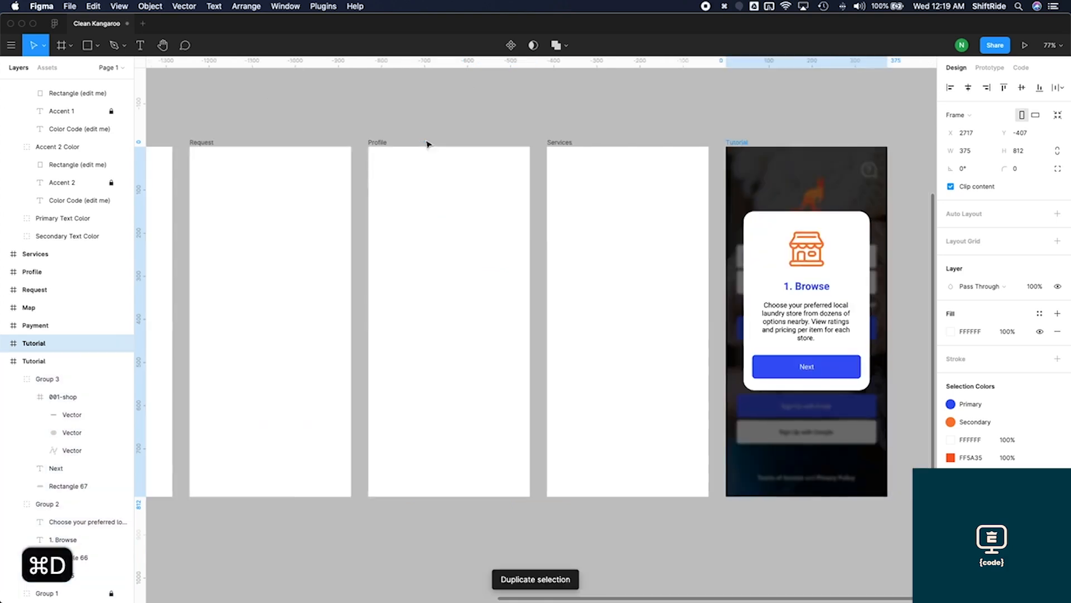
pyautogui.press('super+d')
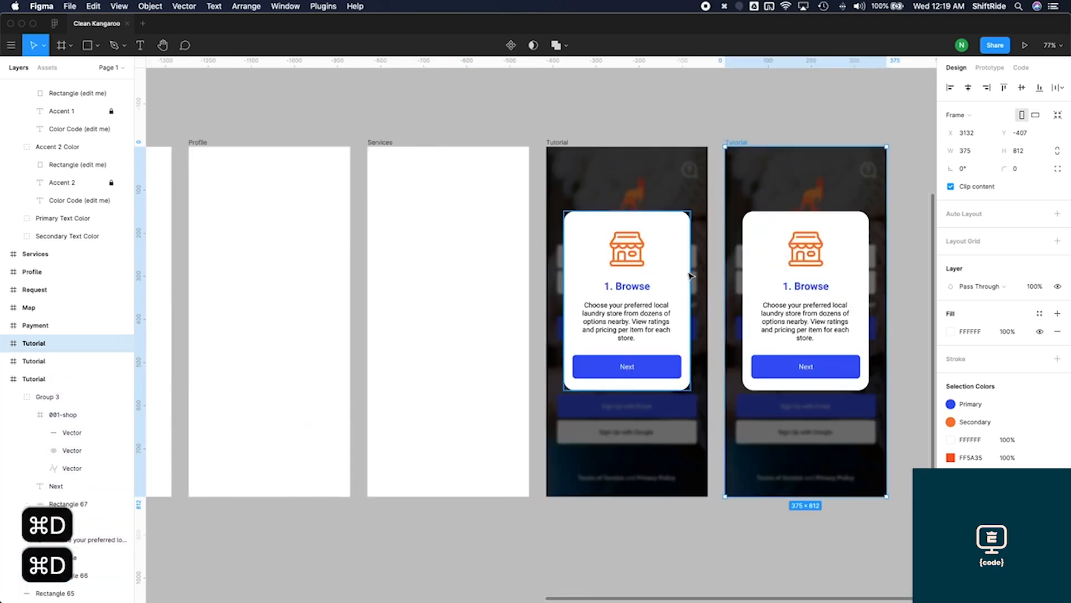
# Move both Tutorial copies together to the empty canvas below the frame row, with the first copy under the original Tutorial frame
pyautogui.scroll(-3, 691, 275)
pyautogui.scroll(-3, 690, 276)
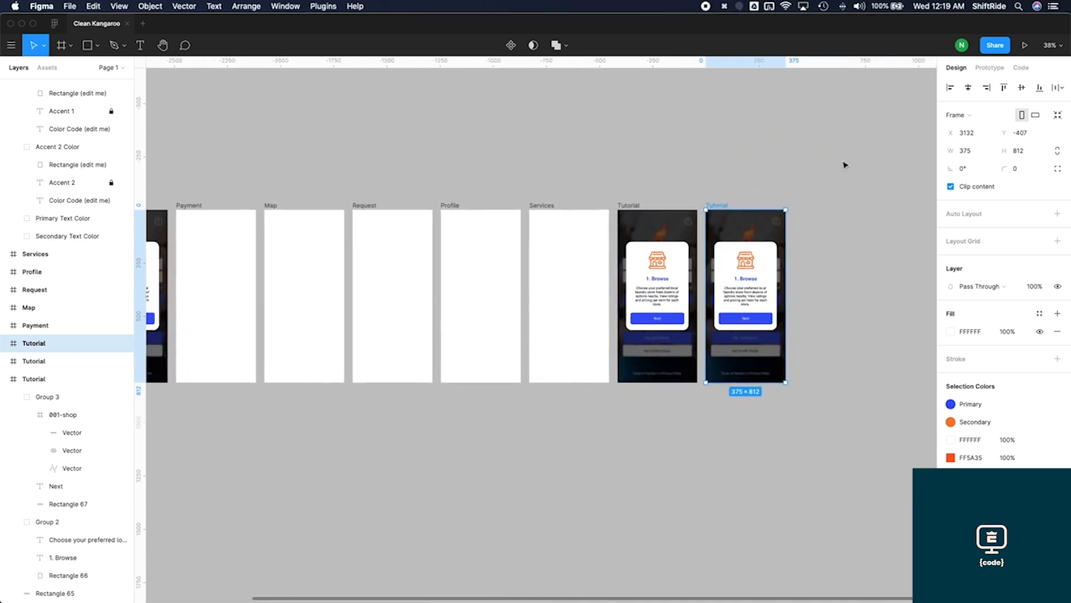
pyautogui.press('super+z')
pyautogui.moveTo(692, 261); pyautogui.dragTo(243, 409)
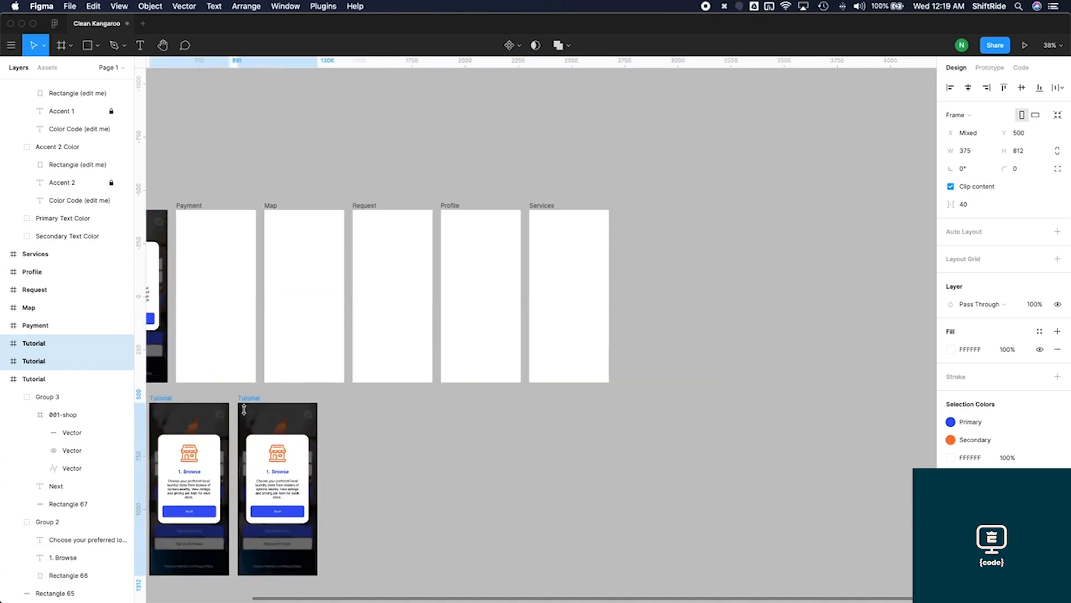
pyautogui.hscroll(-5, 244, 409)
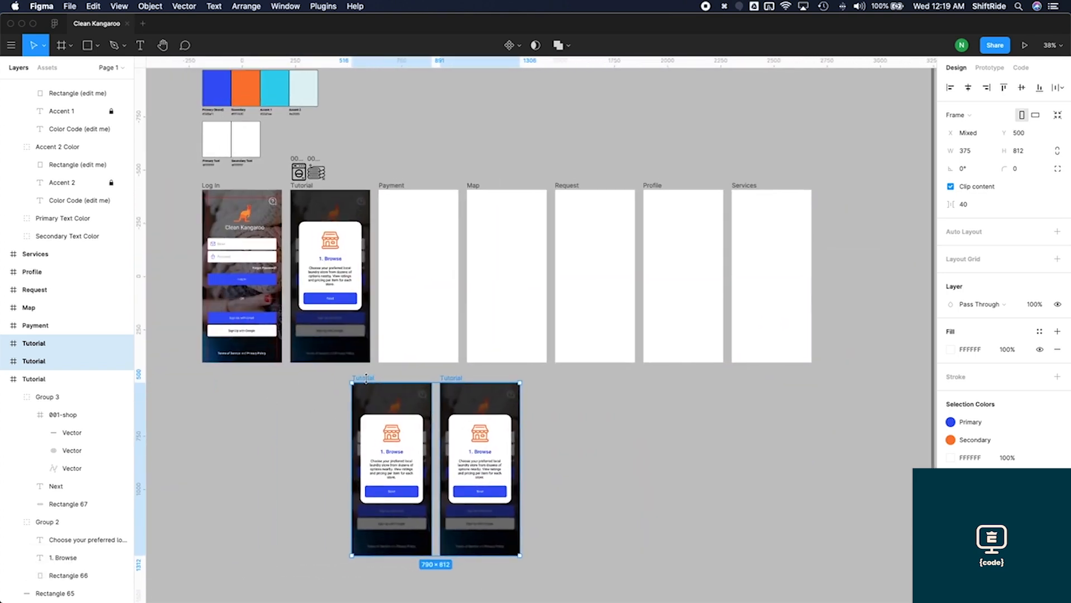
pyautogui.moveTo(368, 382); pyautogui.dragTo(305, 375)
# Place the second Tutorial copy directly beneath the first copy so the three Tutorial frames form one column
pyautogui.click(357, 370)
pyautogui.scroll(-3, 357, 371)
pyautogui.moveTo(442, 287); pyautogui.dragTo(357, 478)
pyautogui.click(440, 324)
# Rename the middle Tutorial frame in the column as "Tutorial - Step 2"
pyautogui.scroll(2, 439, 320)
pyautogui.scroll(4, 433, 334)
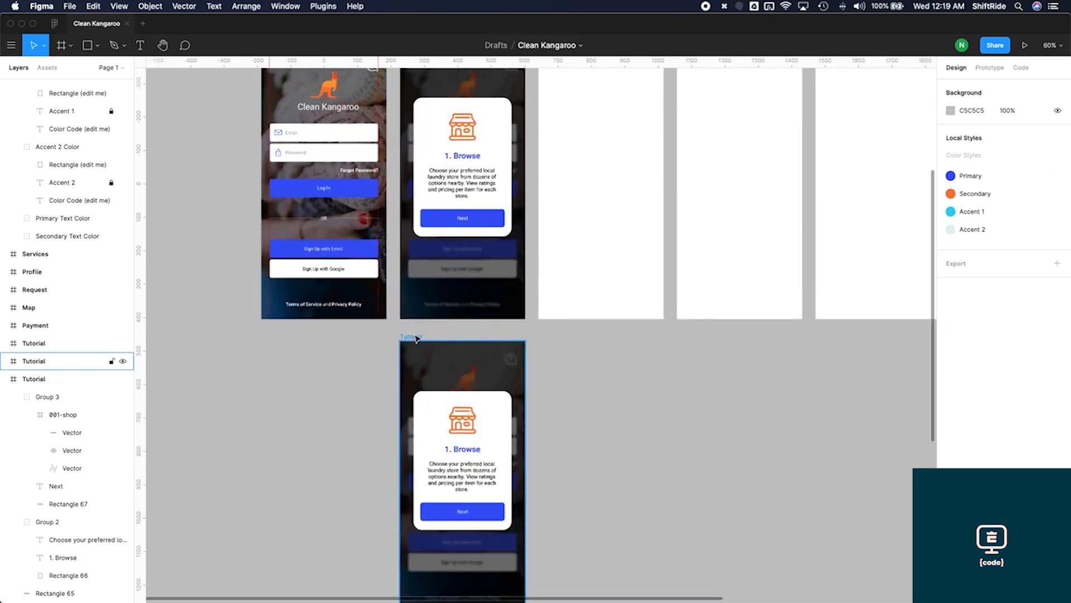
pyautogui.doubleClick(416, 338)
pyautogui.press('Right')
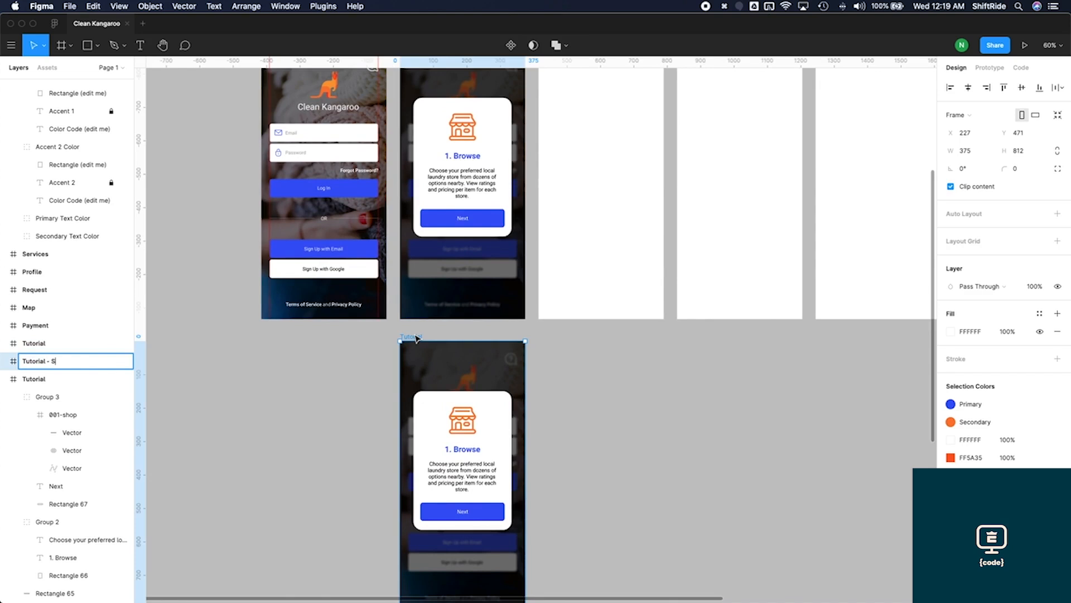
pyautogui.write('- Step 2')
pyautogui.press('Return')
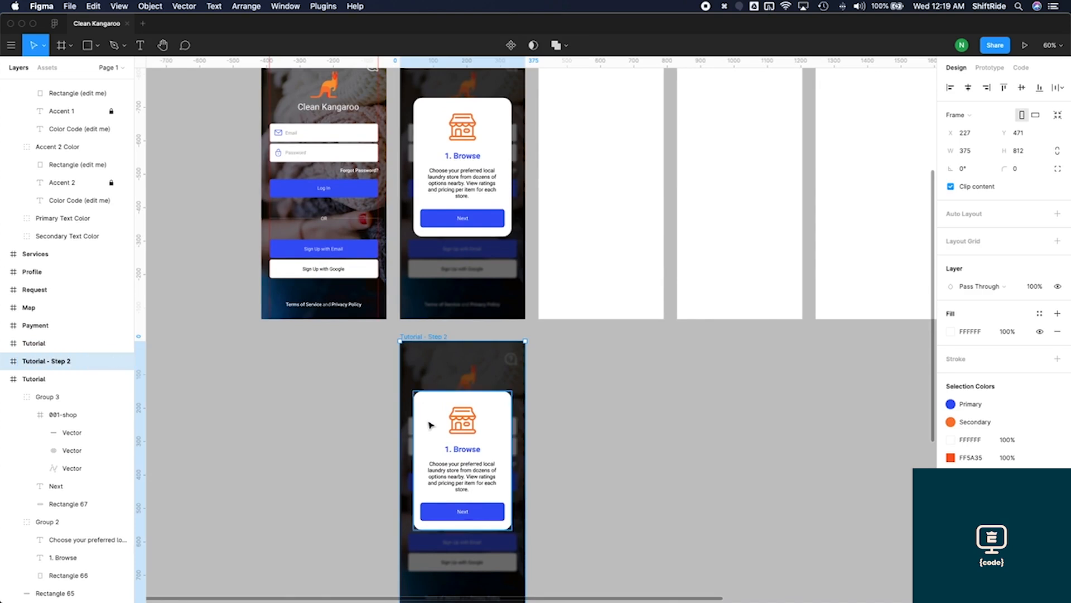
# Rename the lowest Tutorial frame in the column as "Tutorial - Step 3"
pyautogui.scroll(-5, 413, 351)
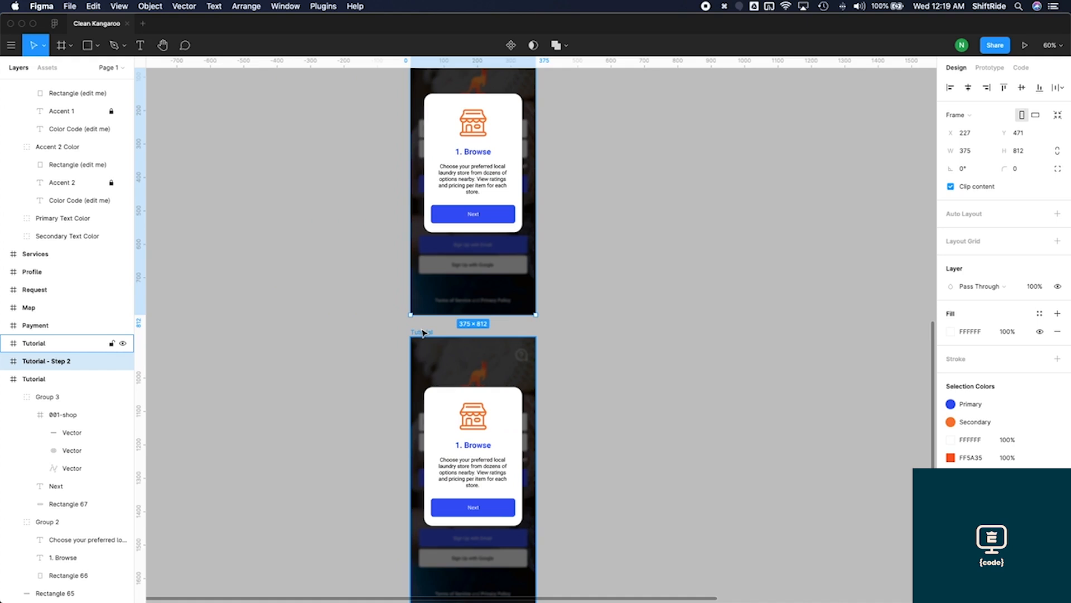
pyautogui.doubleClick(433, 333)
pyautogui.press('Right')
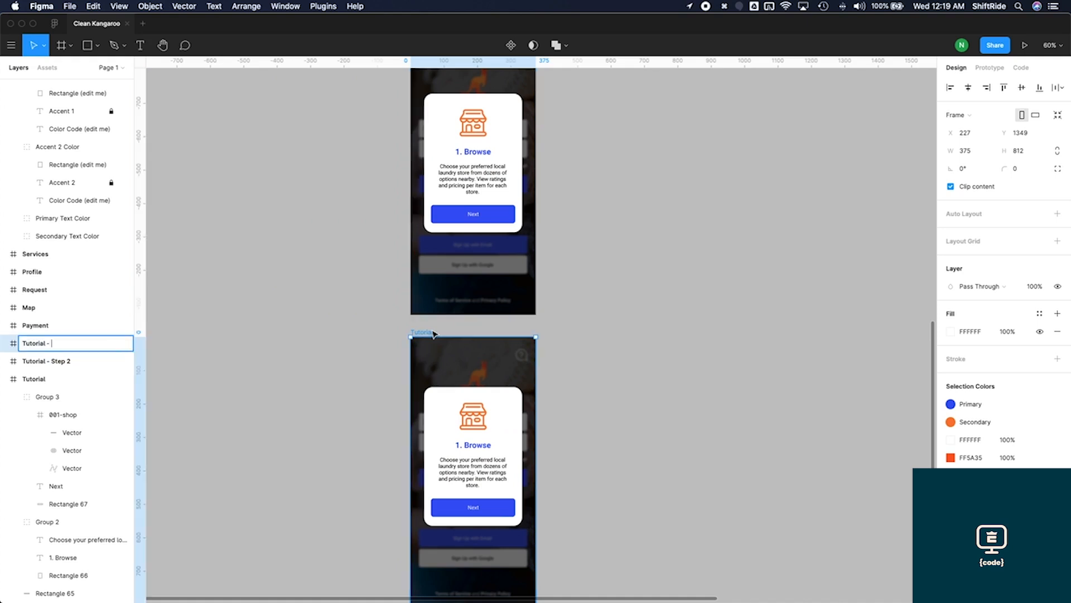
pyautogui.write('- Step 3')
pyautogui.press('Return')
# Rename the original Tutorial frame as "Tutorial - Step 1"
pyautogui.scroll(10, 394, 313)
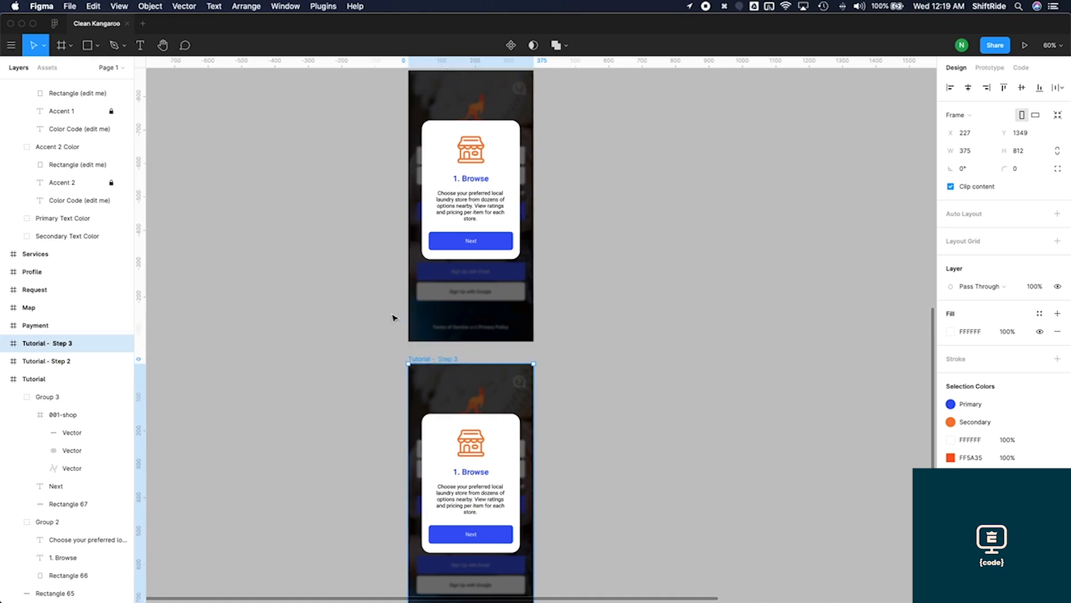
pyautogui.click(33, 379)
pyautogui.doubleClick(43, 381)
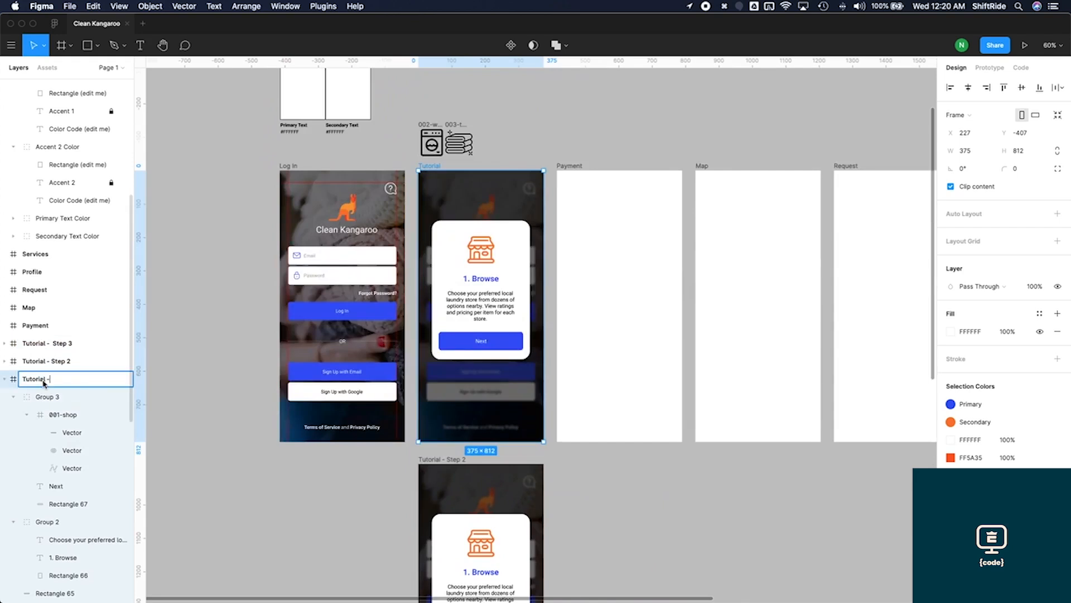
pyautogui.press('Return')
pyautogui.click(223, 356)
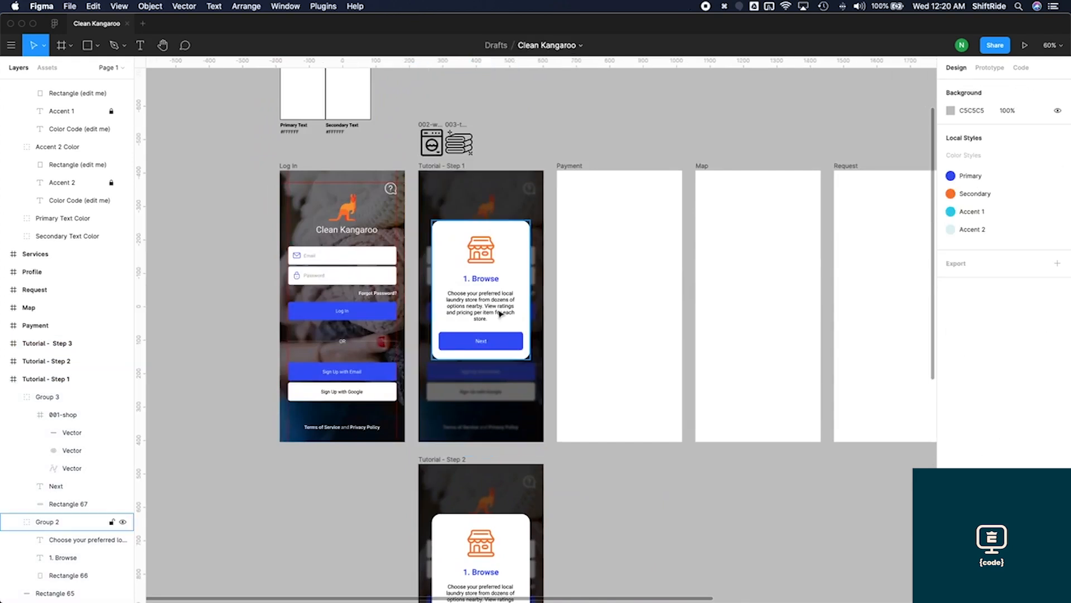
# Replace the heading text on the Tutorial - Step 2 card with "2."
pyautogui.scroll(-5, 499, 314)
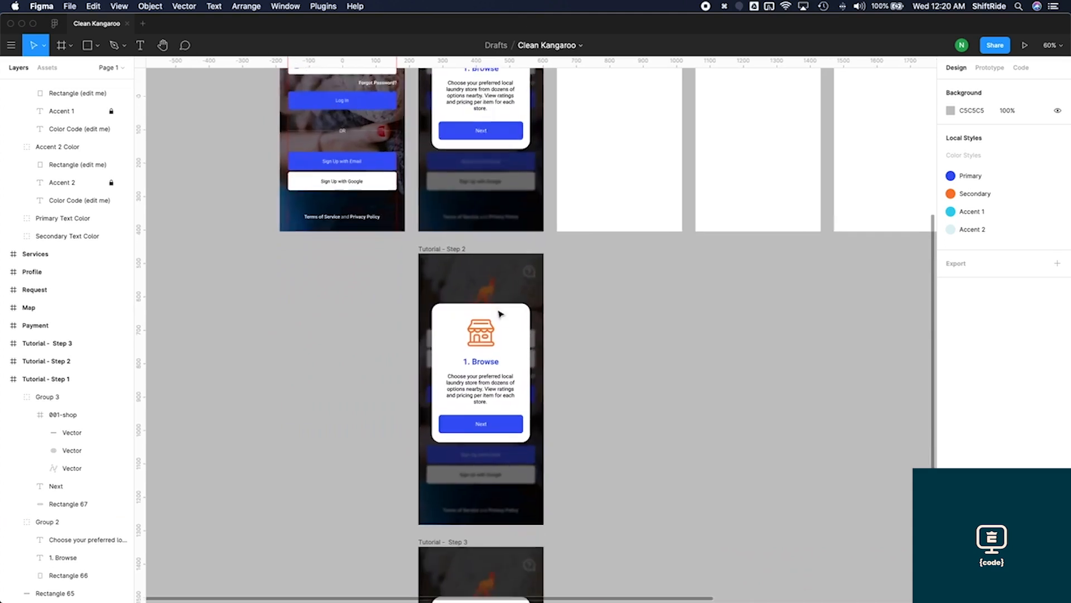
pyautogui.scroll(1, 486, 308)
pyautogui.scroll(3, 486, 309)
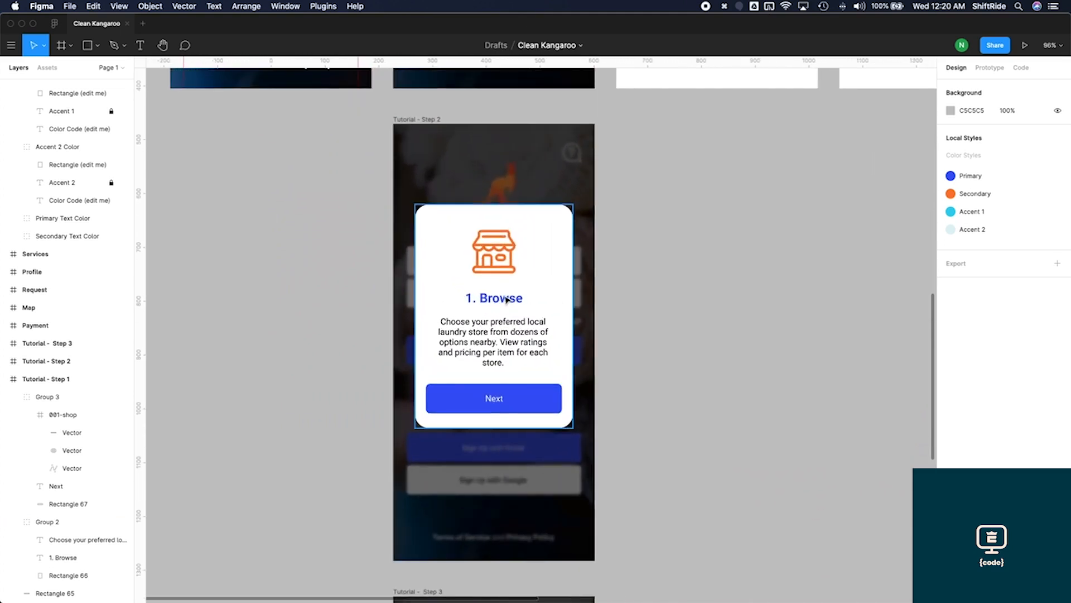
pyautogui.doubleClick(511, 299)
pyautogui.doubleClick(508, 296)
pyautogui.write('2.')
# Switch to app-notes.txt in TextEdit and copy the text of tutorial step 2, without its number
pyautogui.hotkey('ctrl', 'Up')
pyautogui.click(880, 325)
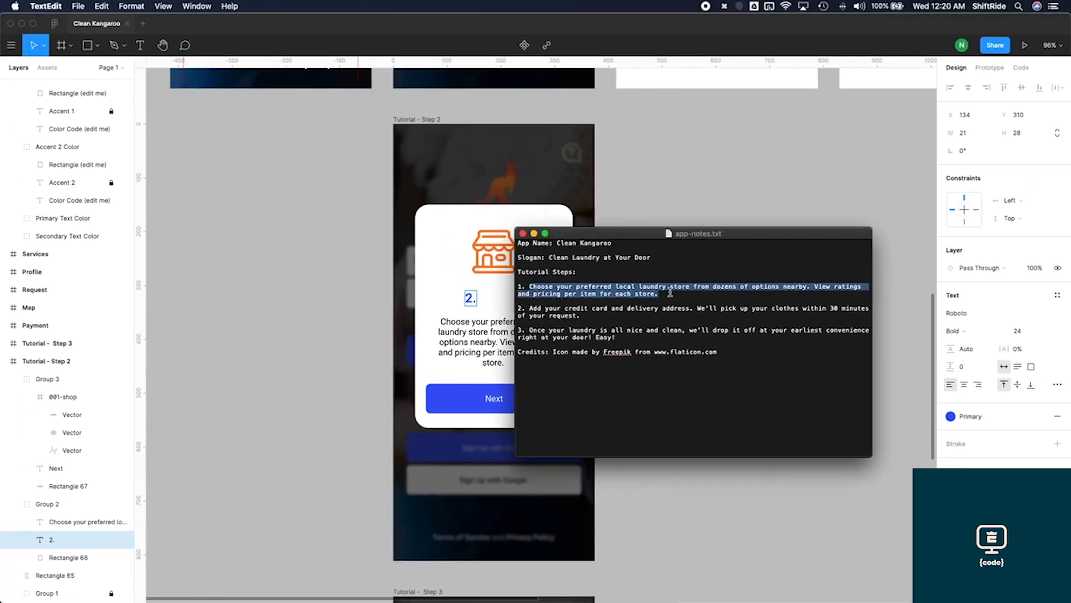
pyautogui.moveTo(529, 308); pyautogui.dragTo(580, 316)
pyautogui.press('super+c')
# Complete the Step 2 card's heading as "2. Request" and replace its description with the copied step 2 text
pyautogui.click(473, 301)
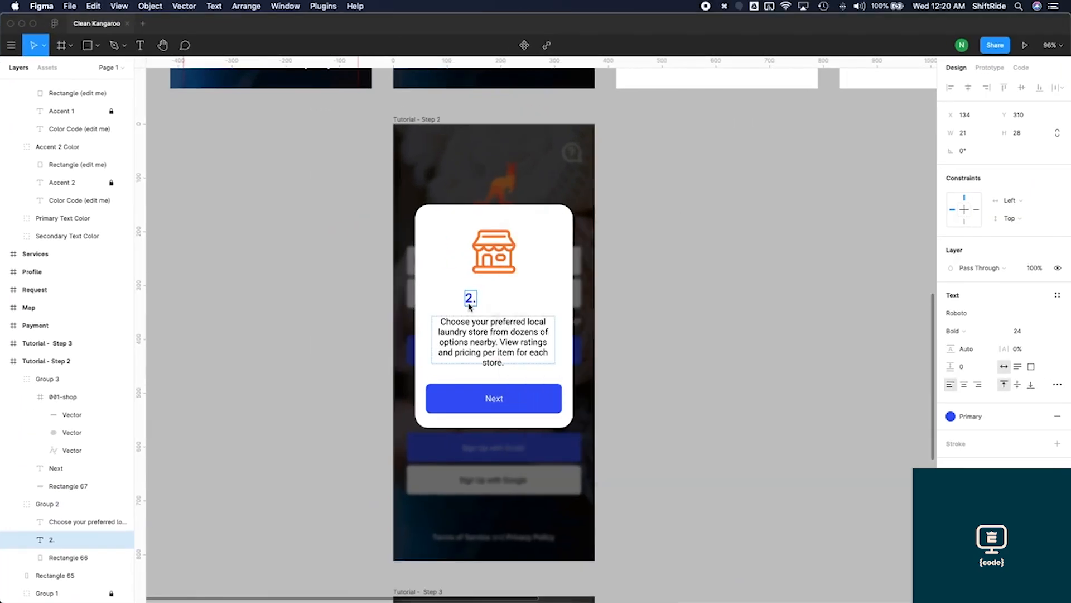
pyautogui.write('Request')
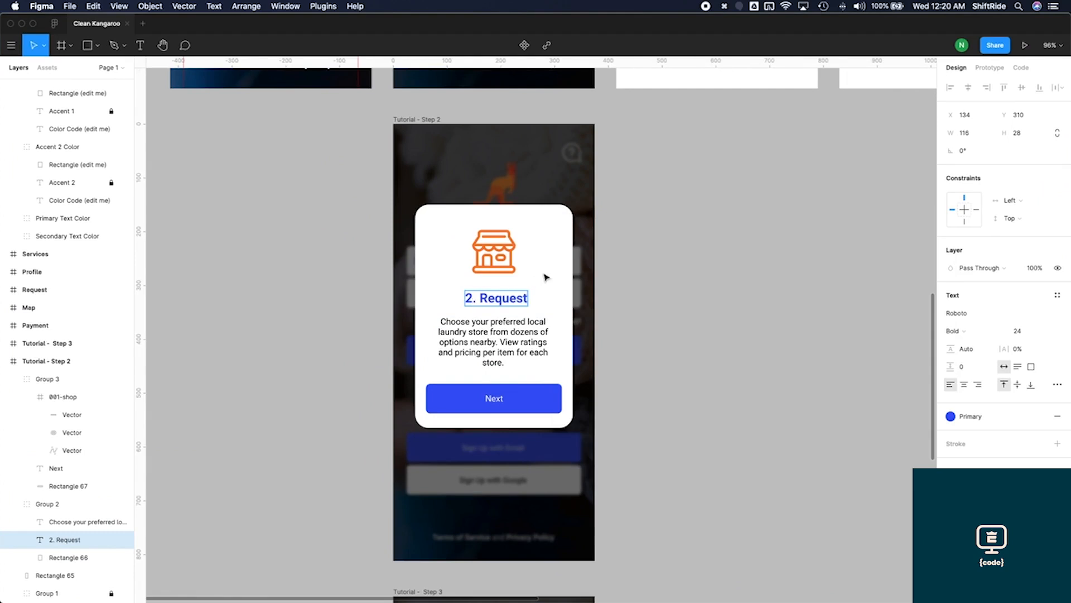
pyautogui.press('Escape')
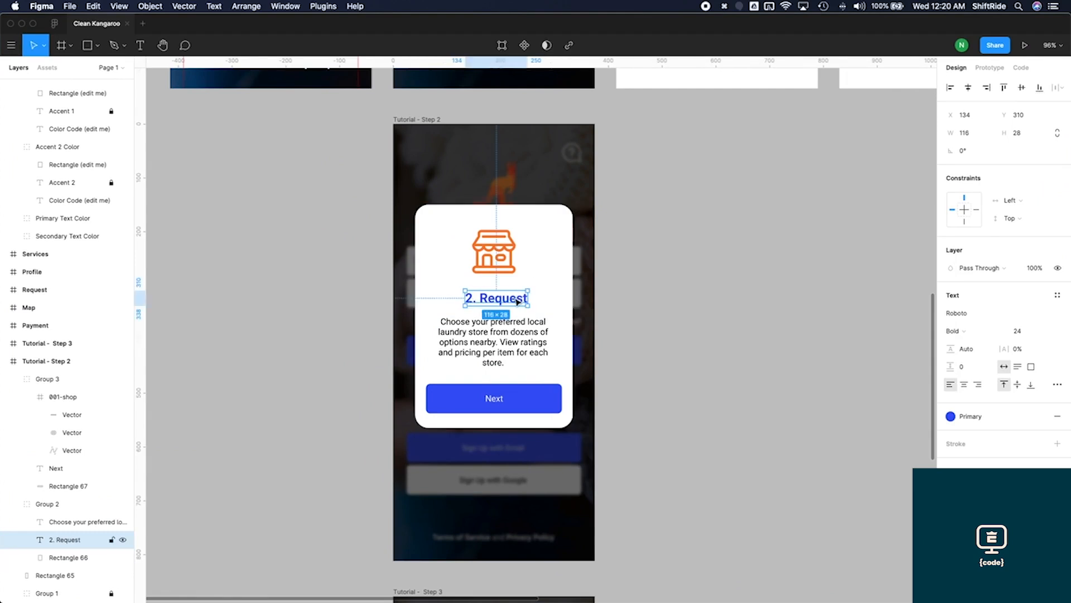
pyautogui.doubleClick(514, 330)
pyautogui.press('super+v')
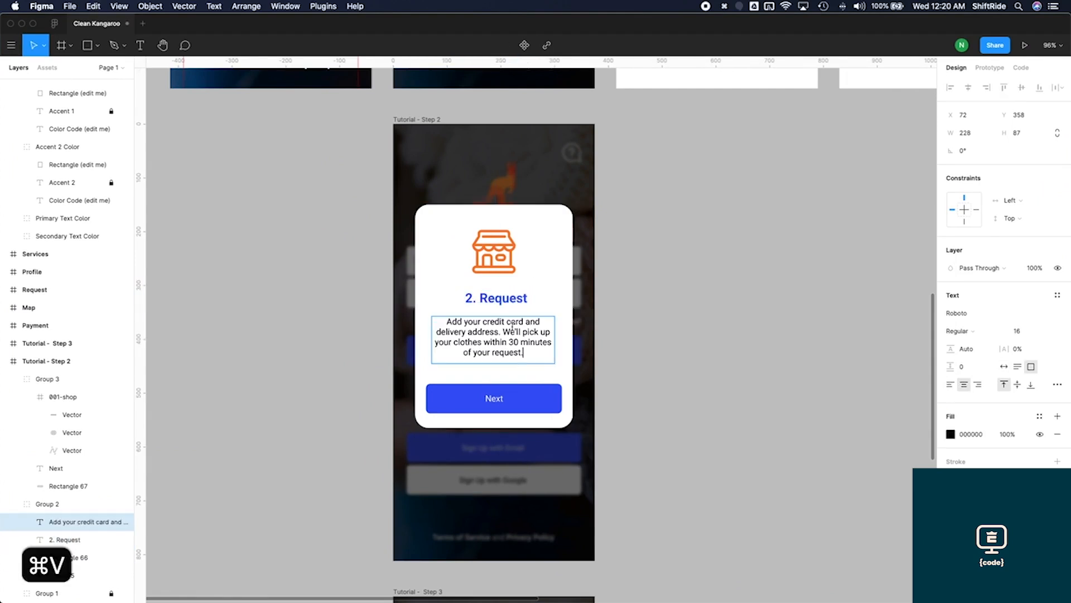
pyautogui.press('Escape')
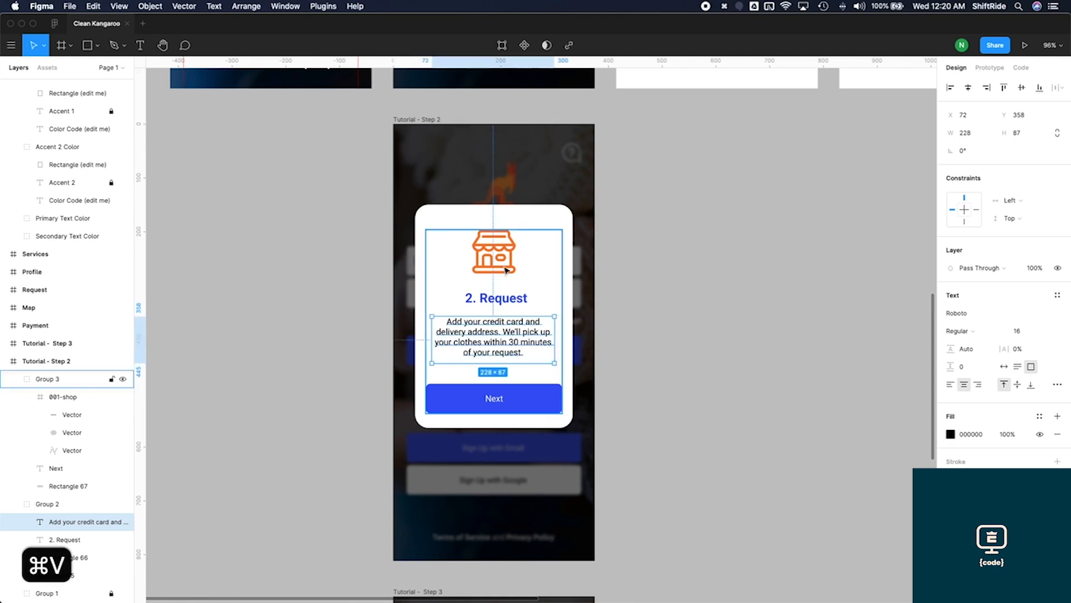
# Cut the 002-washing-machine icon from above the Tutorial - Step 1 frame and paste it into the Step 2 card's shop icon
pyautogui.scroll(15, 528, 276)
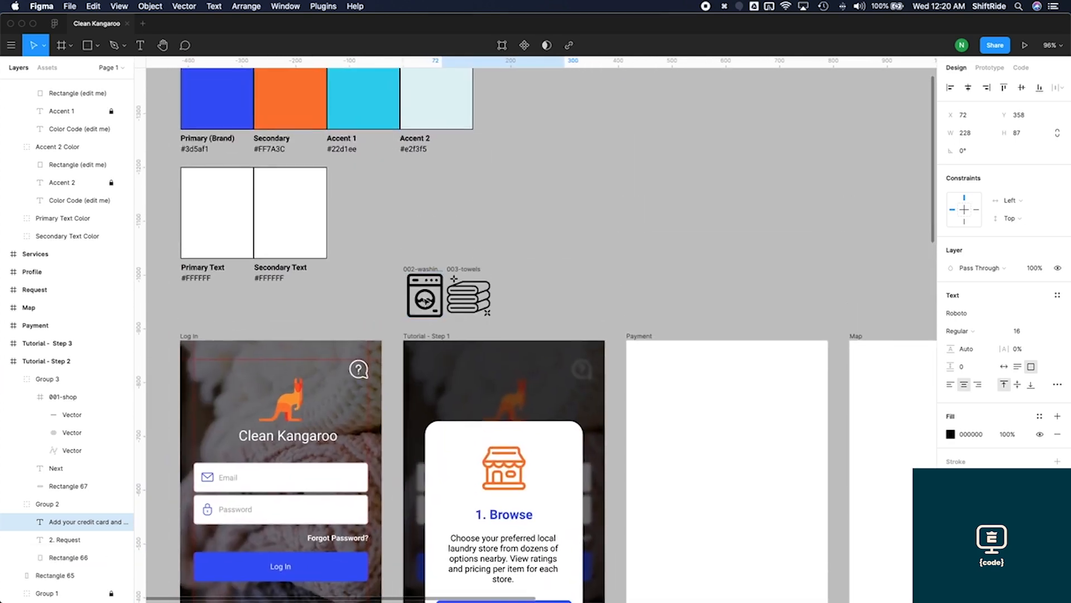
pyautogui.click(424, 273)
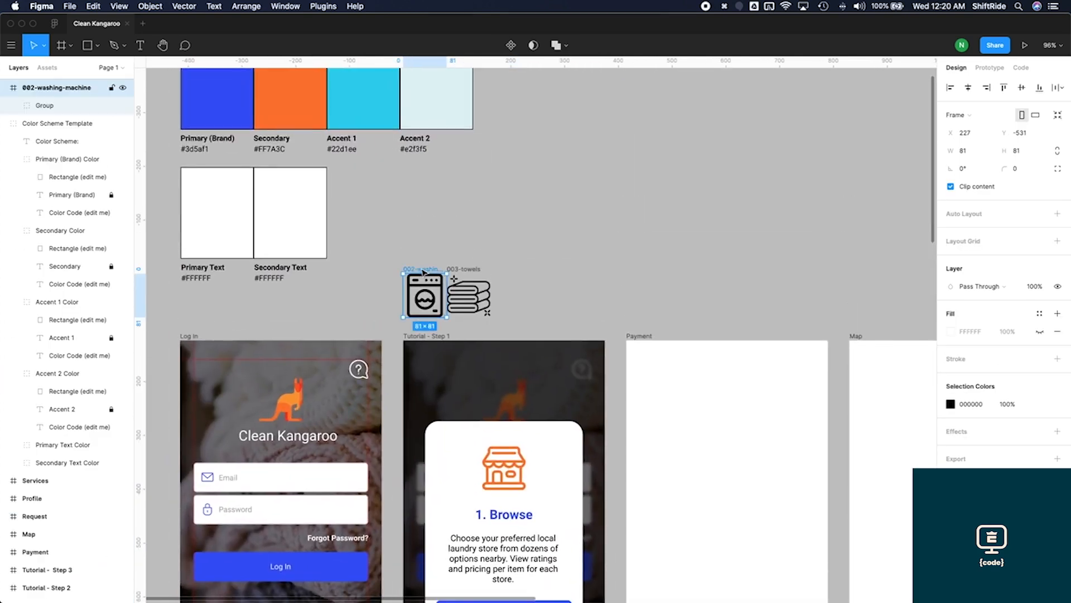
pyautogui.press('cmd+x')
pyautogui.scroll(-10, 524, 302)
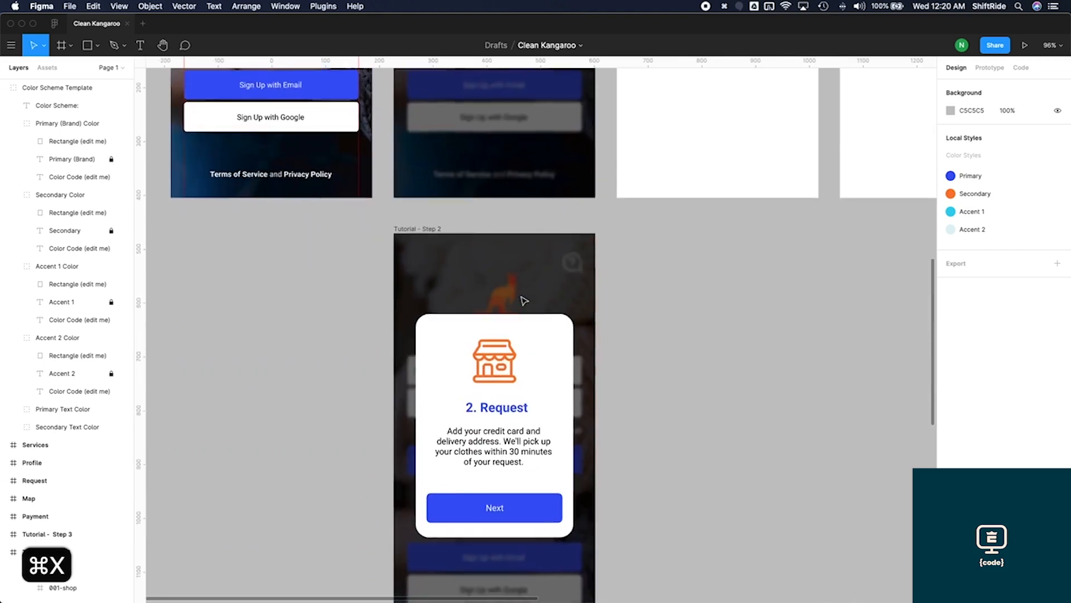
pyautogui.scroll(5, 525, 353)
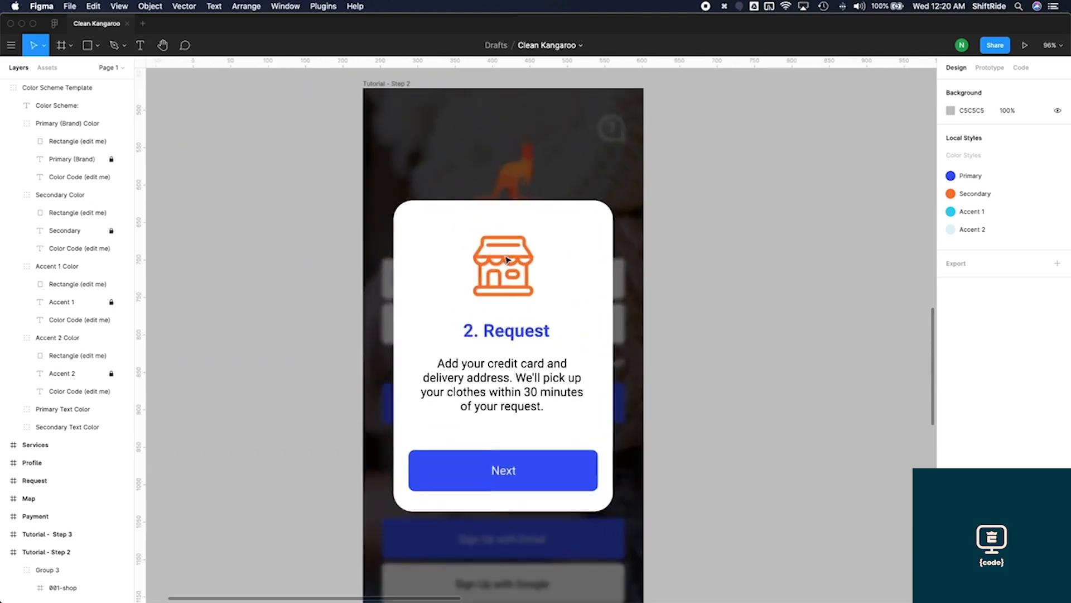
pyautogui.click(502, 261)
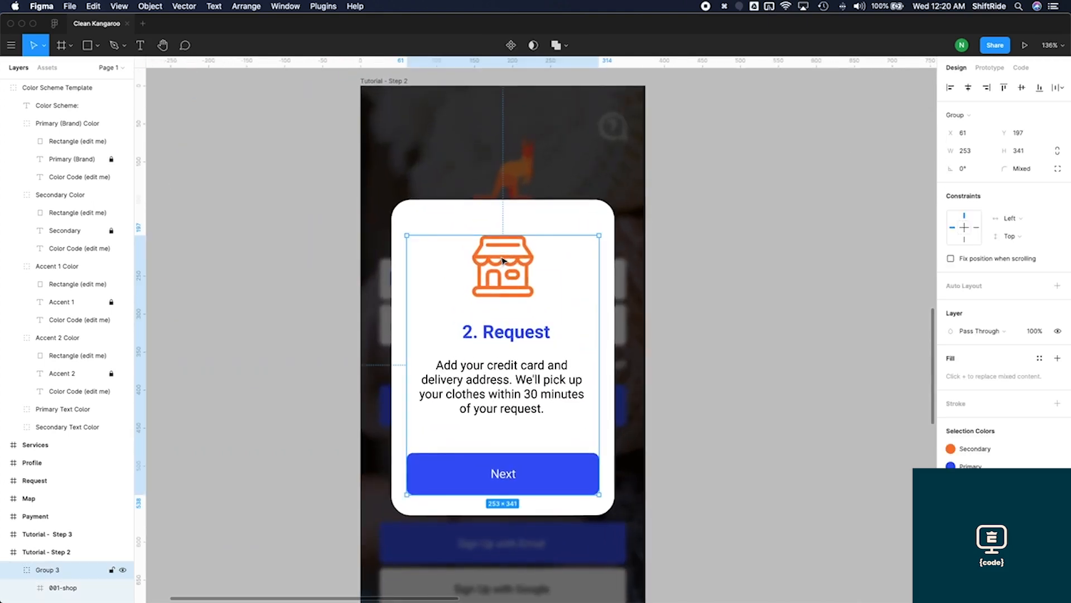
pyautogui.doubleClick(502, 261)
pyautogui.press('super+v')
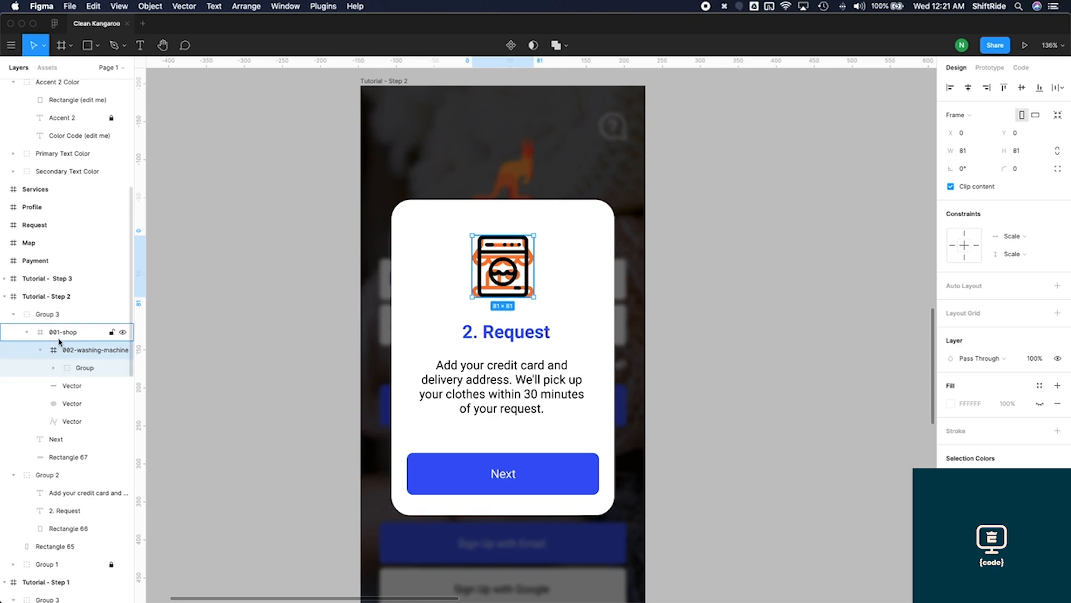
# Move the 002-washing-machine layer out of 001-shop into Group 3 and delete the 001-shop icon from Step 2
pyautogui.moveTo(54, 351); pyautogui.dragTo(76, 327)
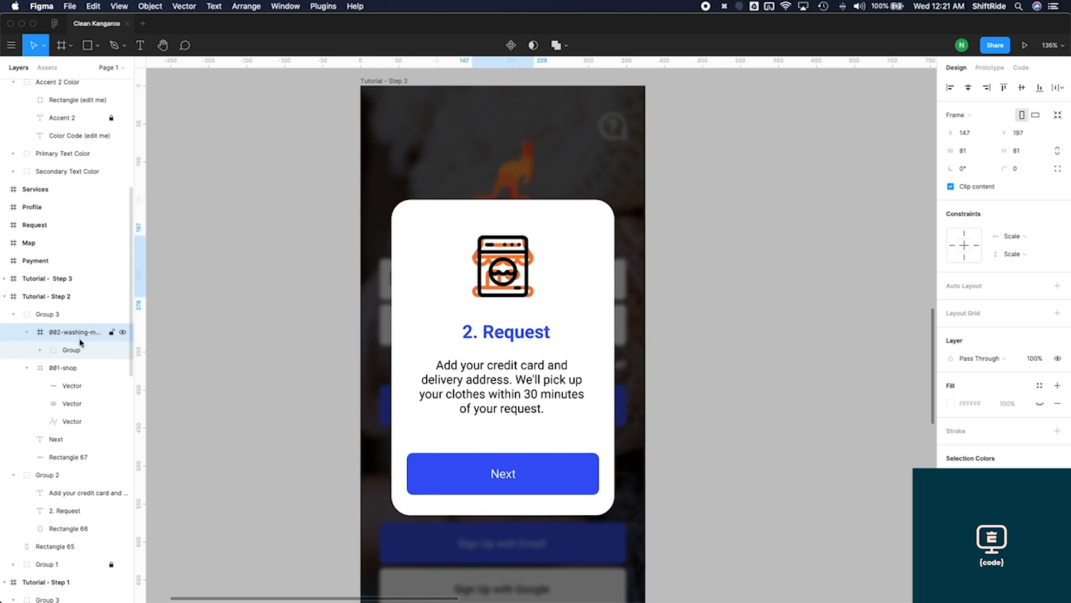
pyautogui.click(71, 365)
pyautogui.press('Delete')
# Apply the orange Secondary color style to the washing-machine icon on the Step 2 card
pyautogui.click(57, 314)
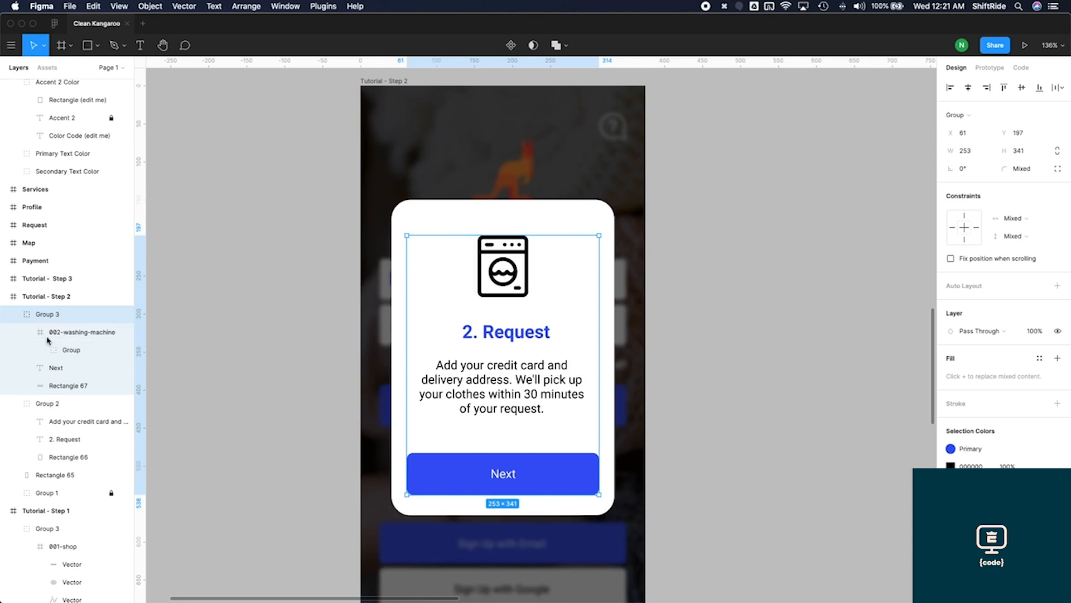
pyautogui.click(55, 333)
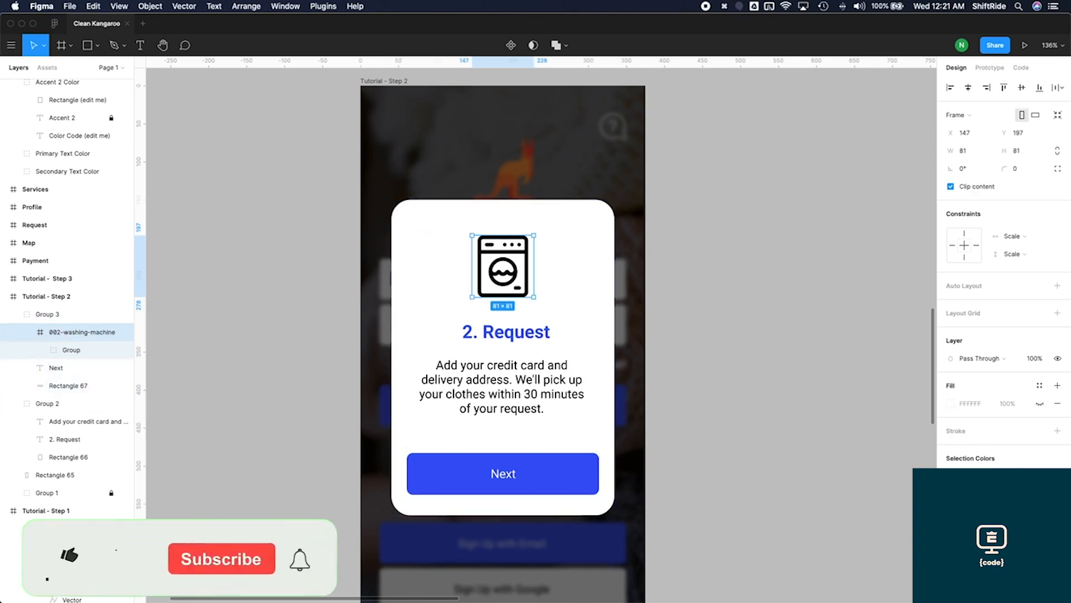
pyautogui.click(1039, 476)
pyautogui.click(855, 491)
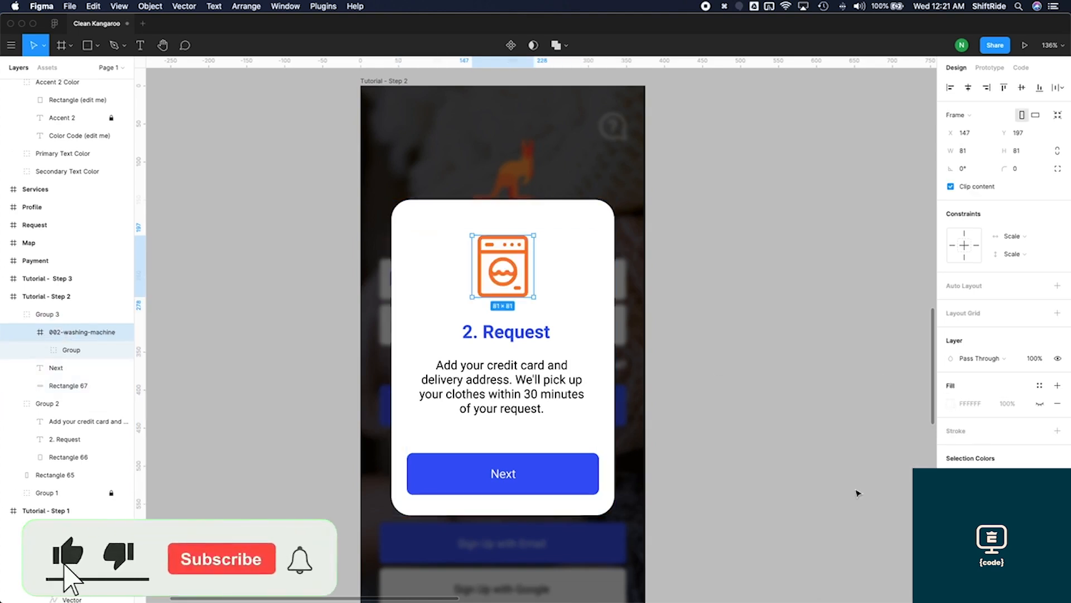
pyautogui.click(754, 378)
# Switch to app-notes.txt in TextEdit and copy the text of tutorial step 3, without its number
pyautogui.scroll(-1, 554, 339)
pyautogui.hscroll(1, 554, 339)
pyautogui.scroll(-3, 554, 339)
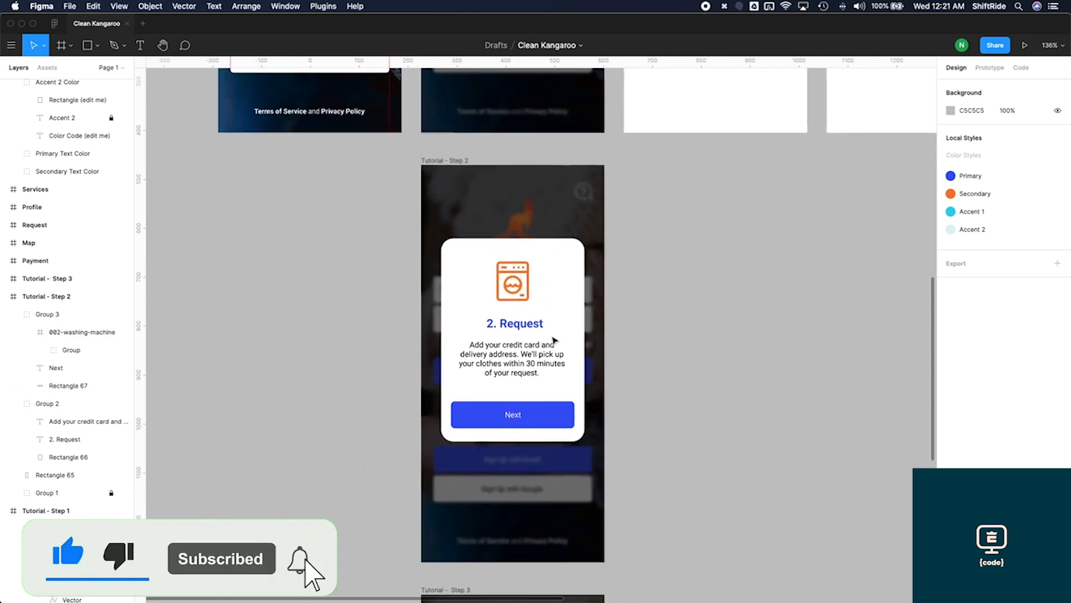
pyautogui.scroll(-5, 554, 339)
pyautogui.scroll(-2, 553, 339)
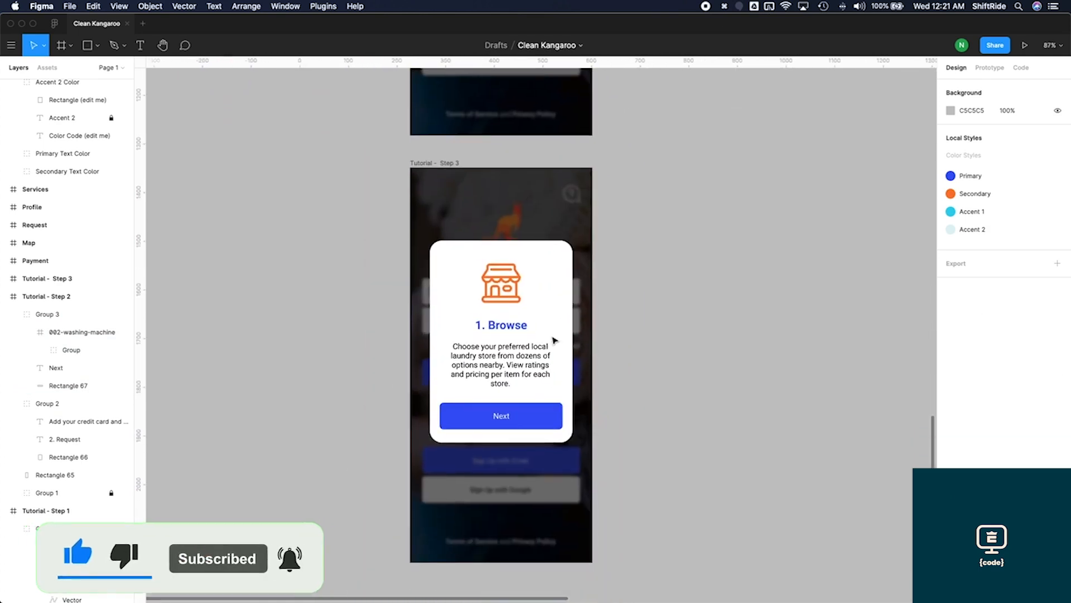
pyautogui.scroll(3, 505, 322)
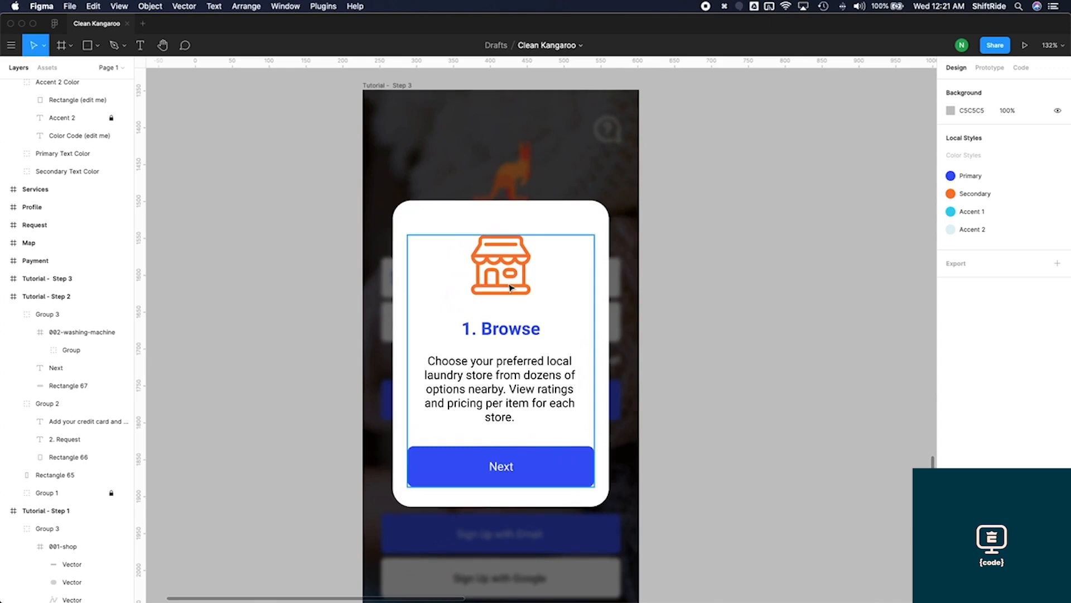
pyautogui.hotkey('ctrl', 'Up')
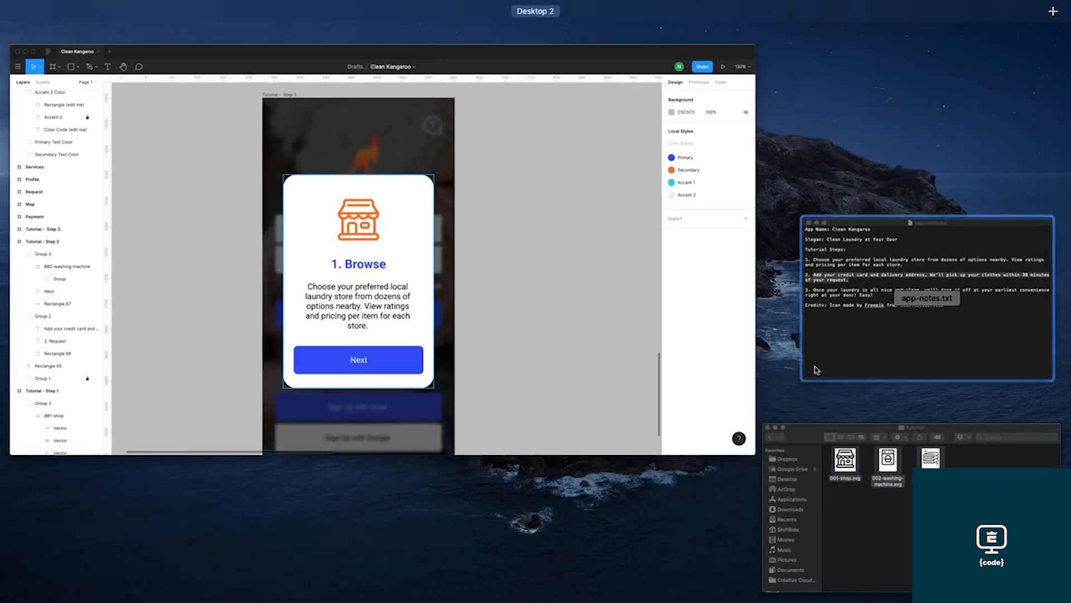
pyautogui.click(829, 301)
pyautogui.moveTo(631, 339); pyautogui.dragTo(529, 331)
pyautogui.press('super+c')
# Return to Figma and change the heading of the Tutorial - Step 3 card to "3. Clean Clothes!"
pyautogui.press('super+Tab')
pyautogui.keyDown('super'); pyautogui.click(516, 331); pyautogui.keyUp('super')
pyautogui.doubleClick(517, 331)
pyautogui.write('3. C')
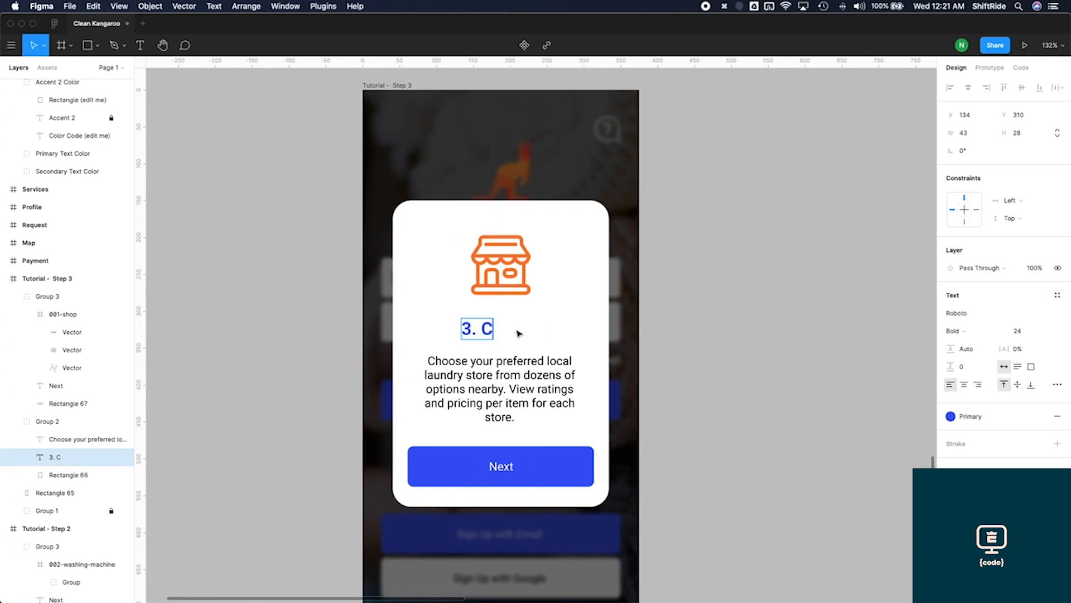
pyautogui.write('lean Clothes!')
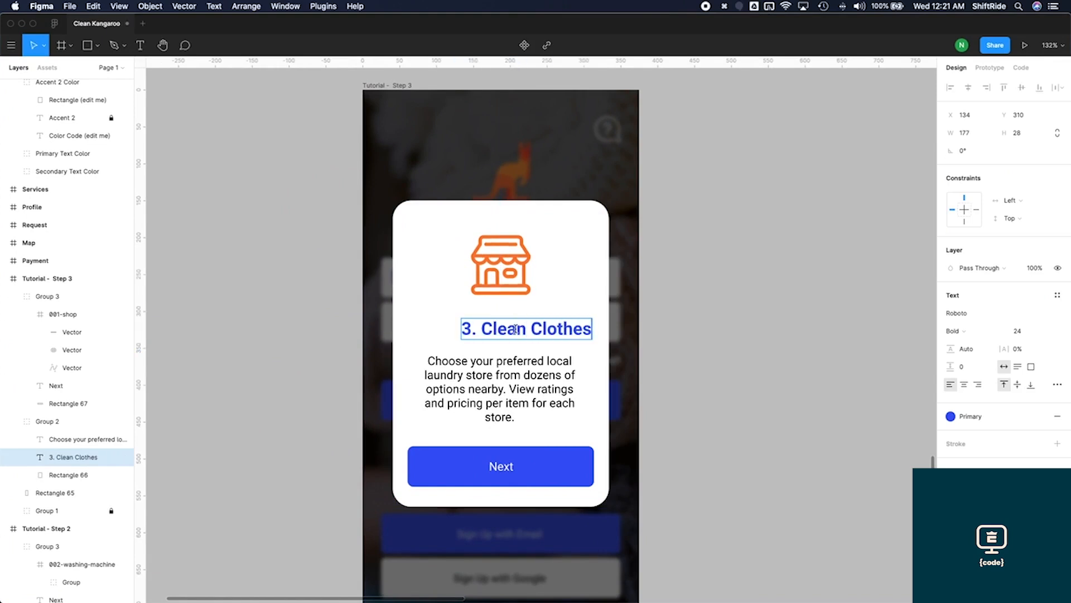
# Replace the Step 3 card's whole description with the copied step 3 text
pyautogui.click(526, 374)
pyautogui.doubleClick(527, 374)
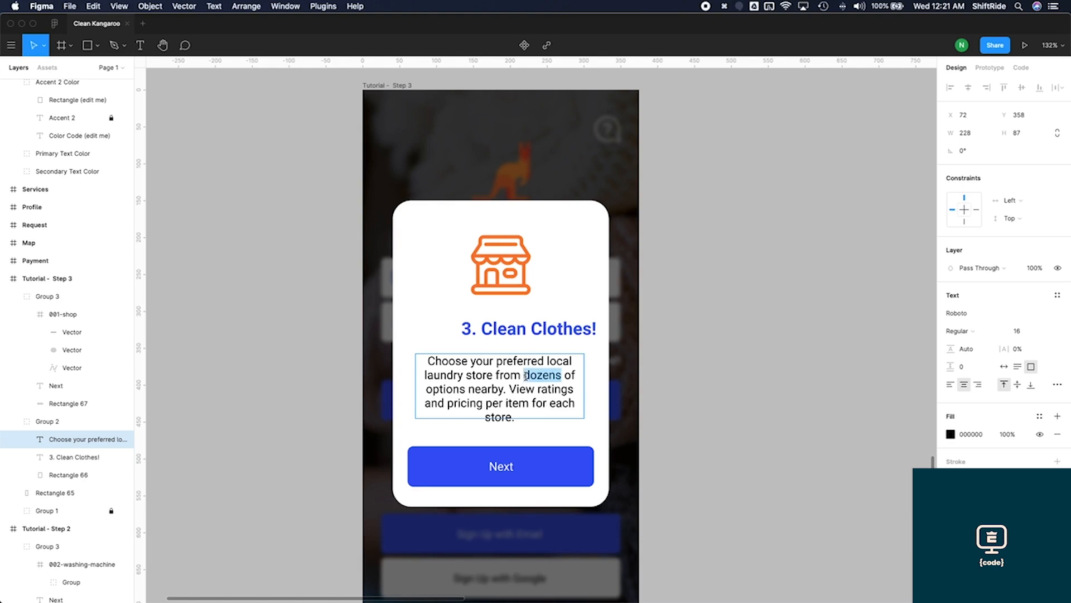
pyautogui.press('super+a')
pyautogui.press('super+v')
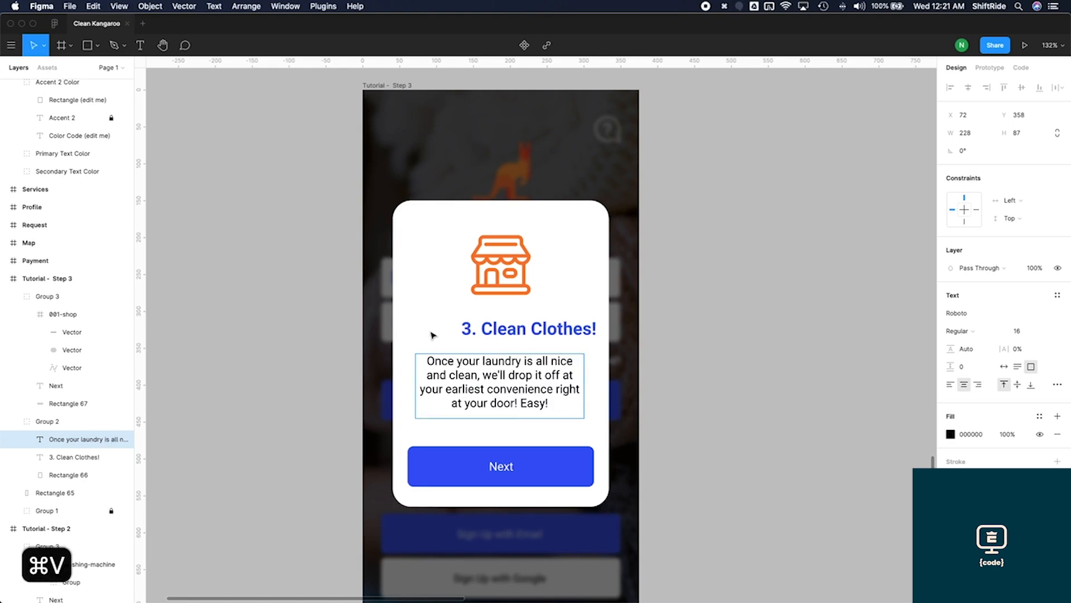
pyautogui.press('Escape')
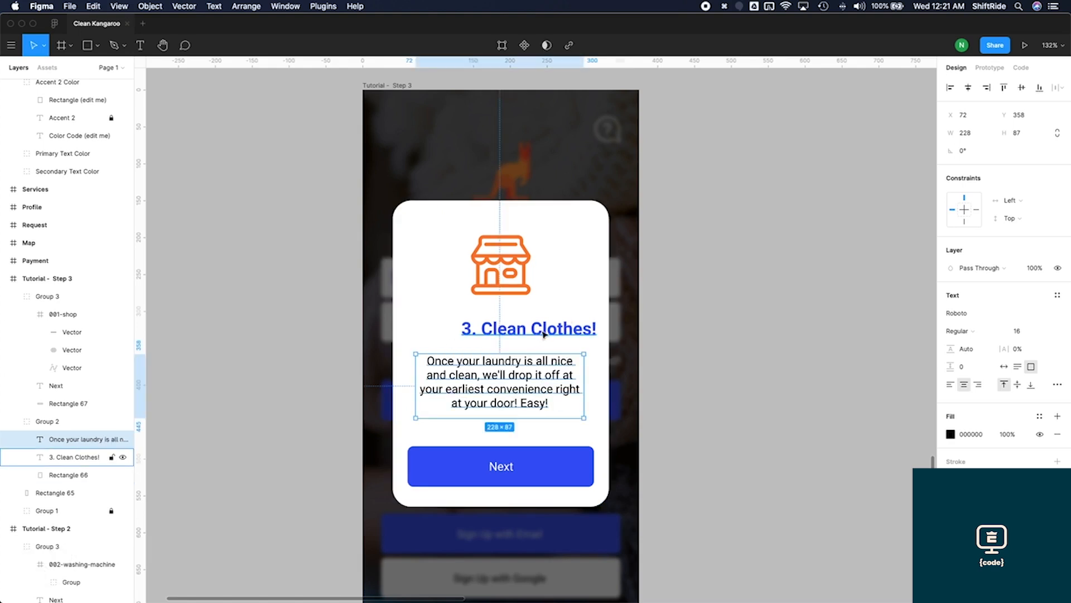
# Align the Step 3 card's heading and description to the horizontal center of the white card rectangle
pyautogui.keyDown('shift'); pyautogui.click(544, 335); pyautogui.keyUp('shift')
pyautogui.keyDown('shift'); pyautogui.click(544, 225); pyautogui.keyUp('shift')
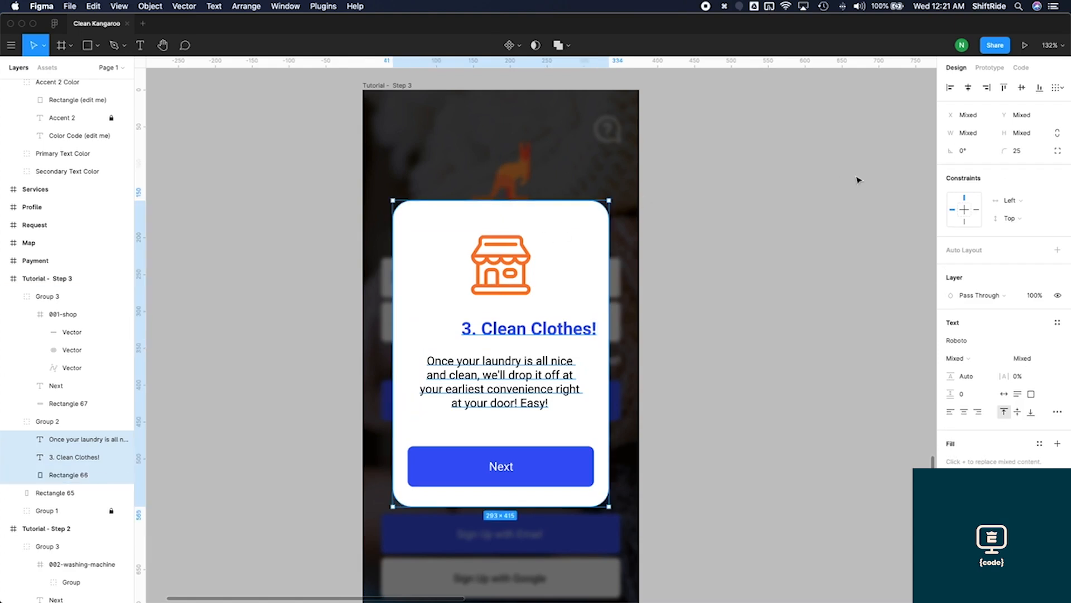
pyautogui.click(968, 87)
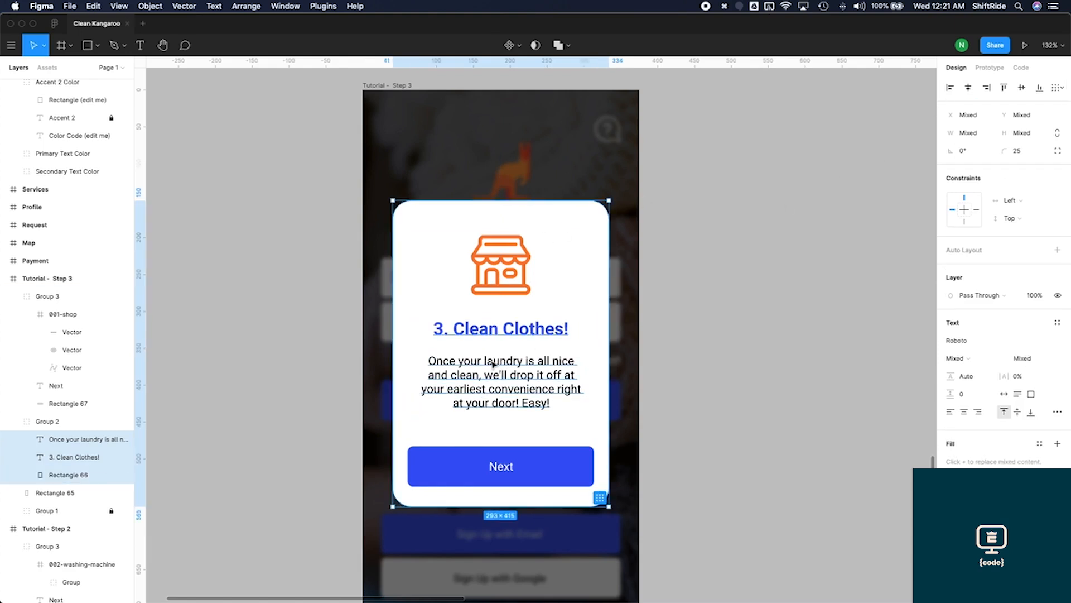
# Cut the loose 003-towels icon from the canvas above the Tutorial - Step 1 frame
pyautogui.click(517, 288)
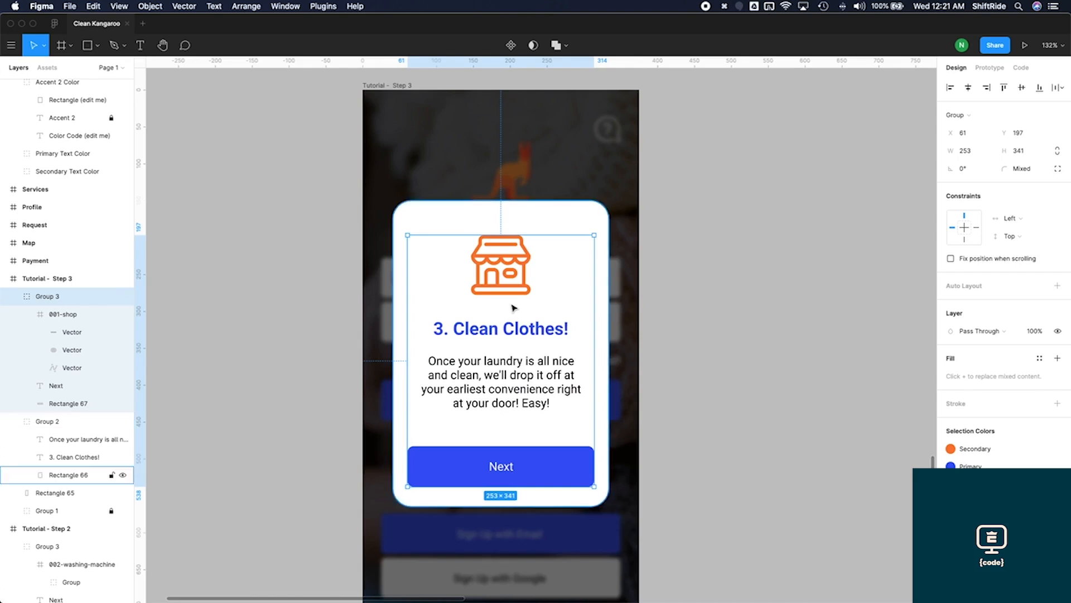
pyautogui.scroll(-3, 514, 304)
pyautogui.scroll(15, 514, 307)
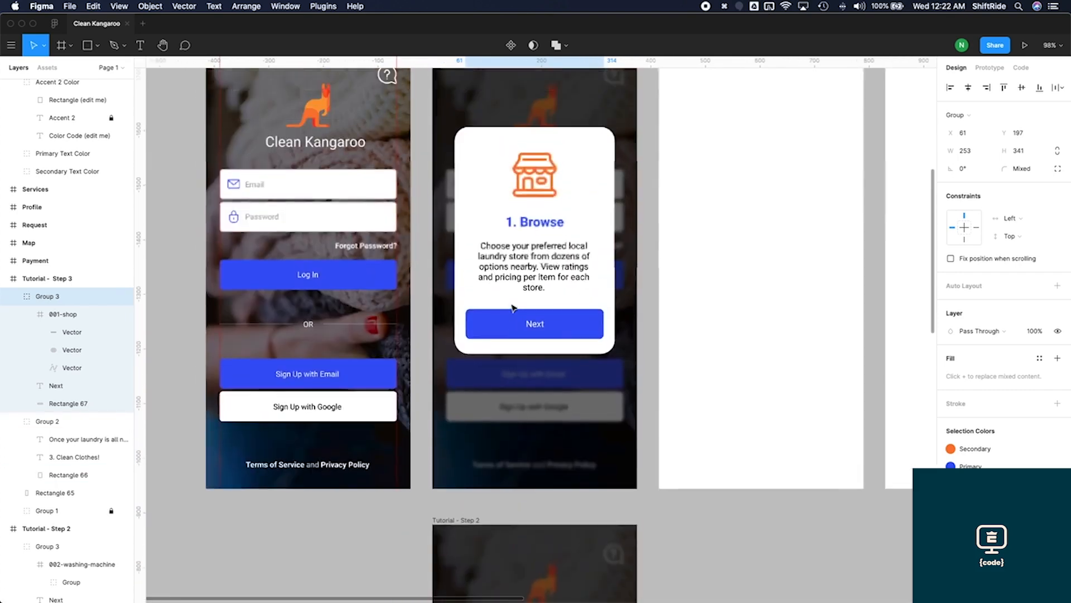
pyautogui.scroll(2, 513, 307)
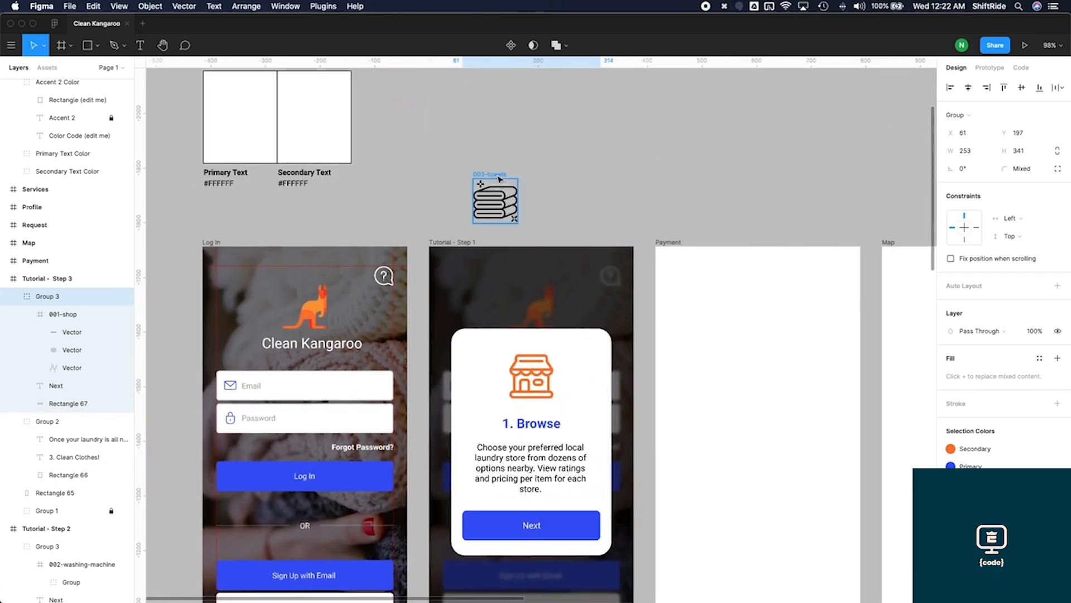
pyautogui.click(499, 179)
pyautogui.hotkey('ctrl', 'x')
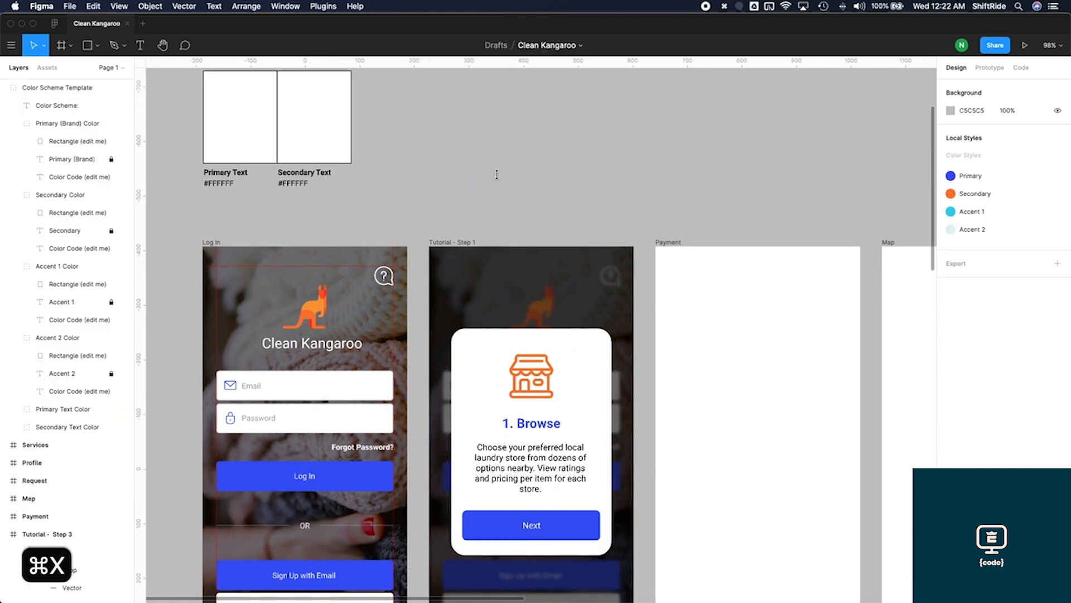
# Paste the towels icon over the shop icon on the Tutorial - Step 3 card
pyautogui.scroll(-9, 520, 310)
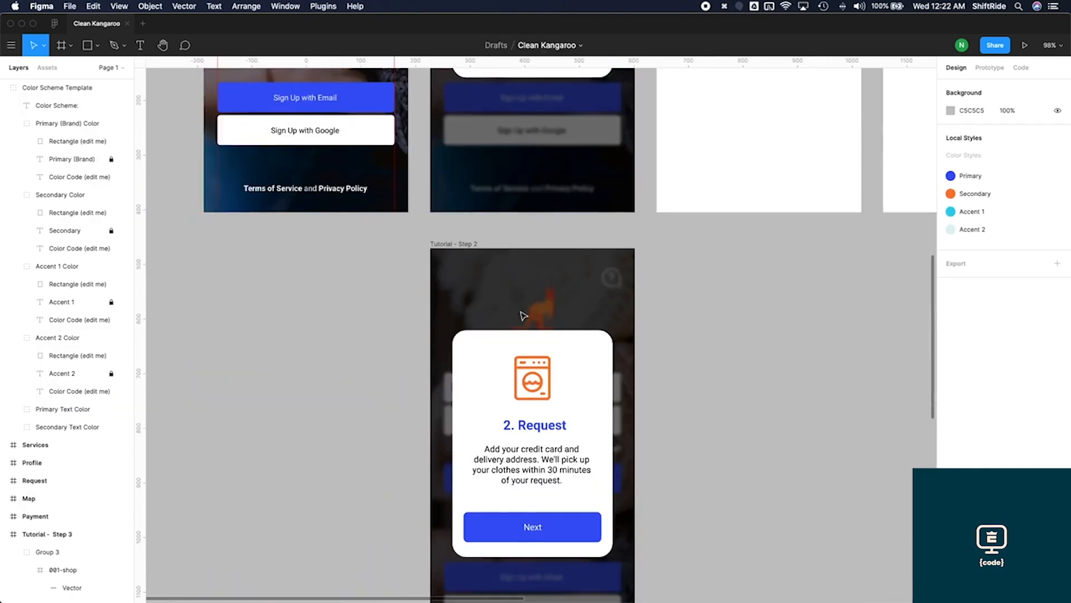
pyautogui.scroll(-8, 524, 316)
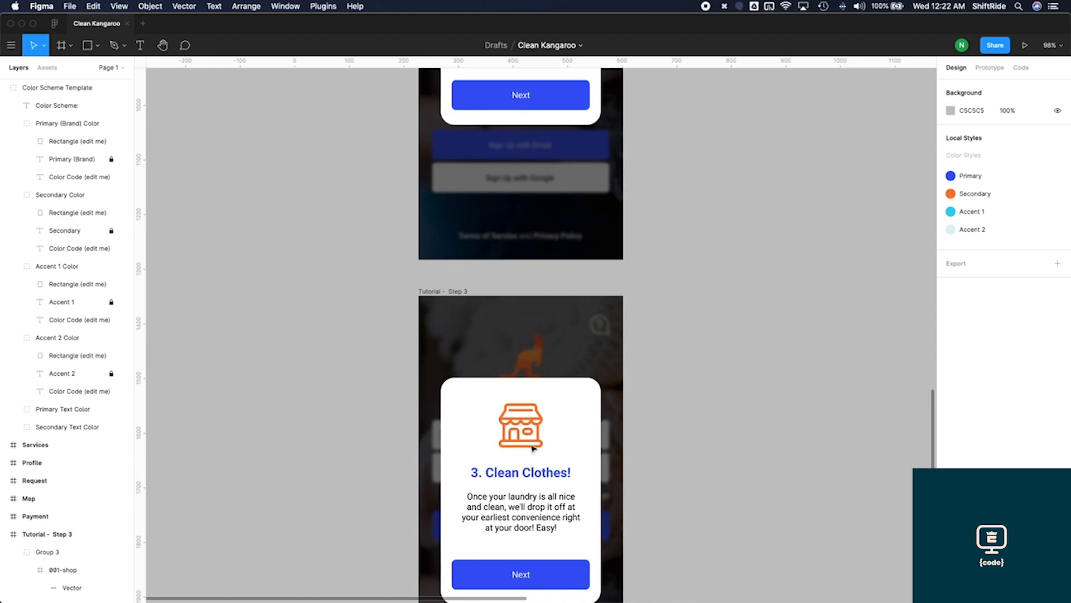
pyautogui.scroll(5, 531, 447)
pyautogui.click(531, 431)
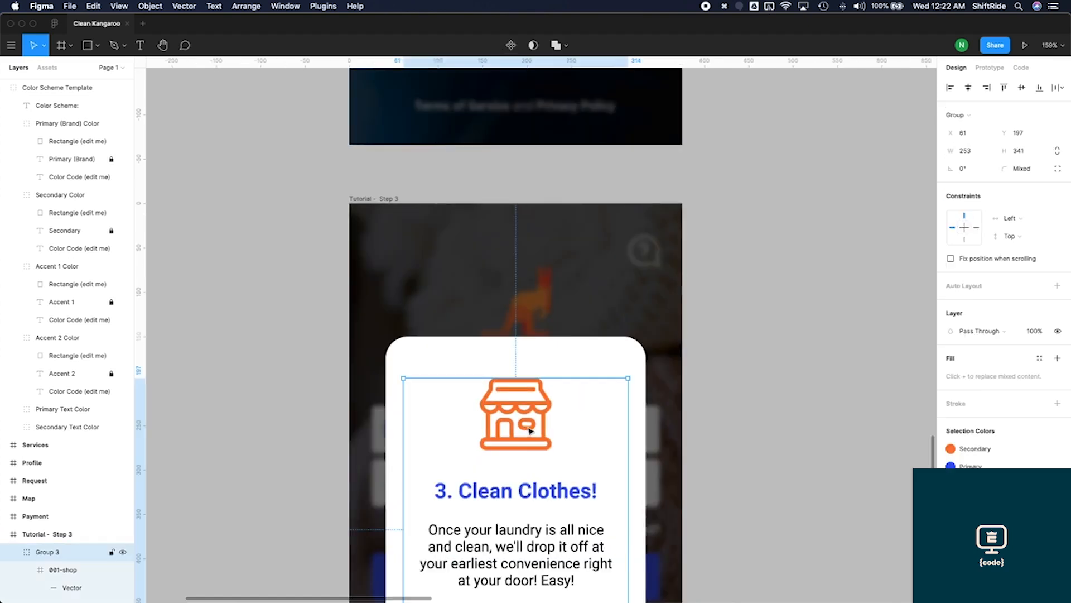
pyautogui.click(530, 431)
pyautogui.press('super+v')
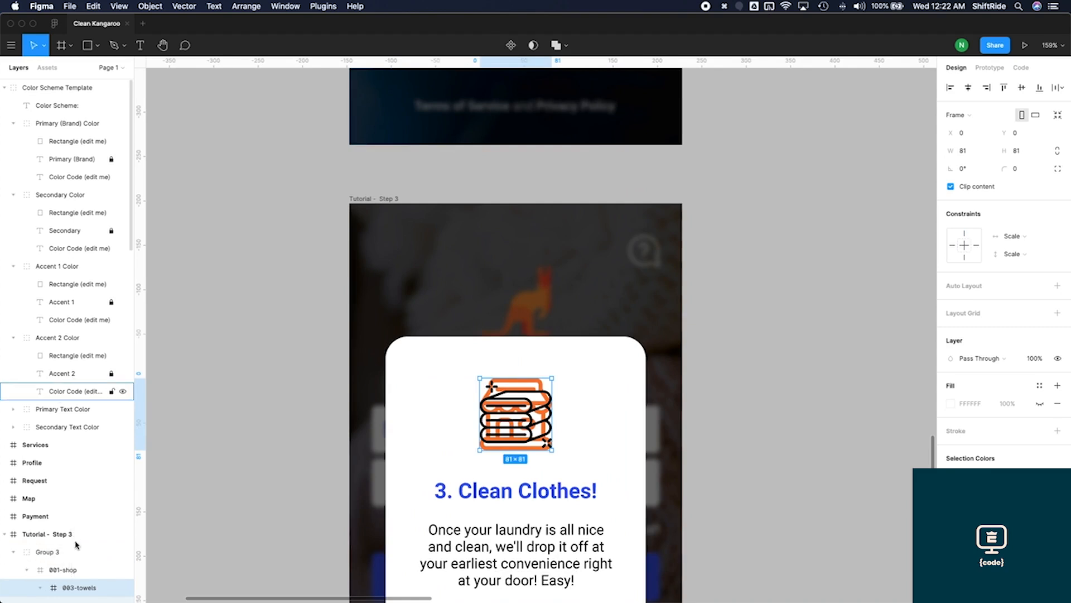
# Move the 003-towels layer out of 001-shop directly into Step 3's Group 3 and delete the 001-shop icon
pyautogui.scroll(-5, 66, 590)
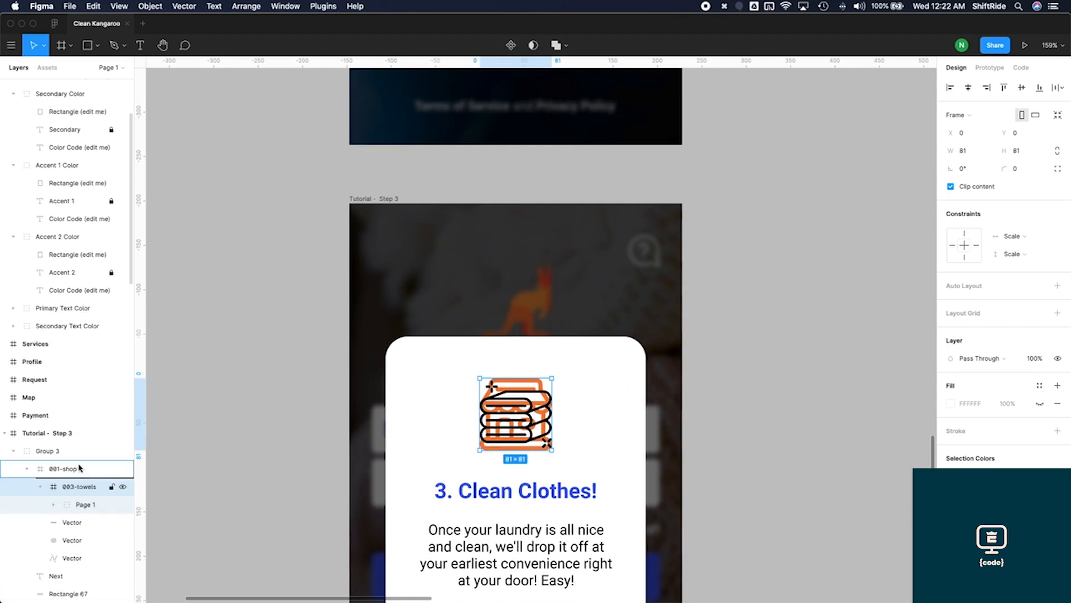
pyautogui.moveTo(63, 460); pyautogui.dragTo(64, 463)
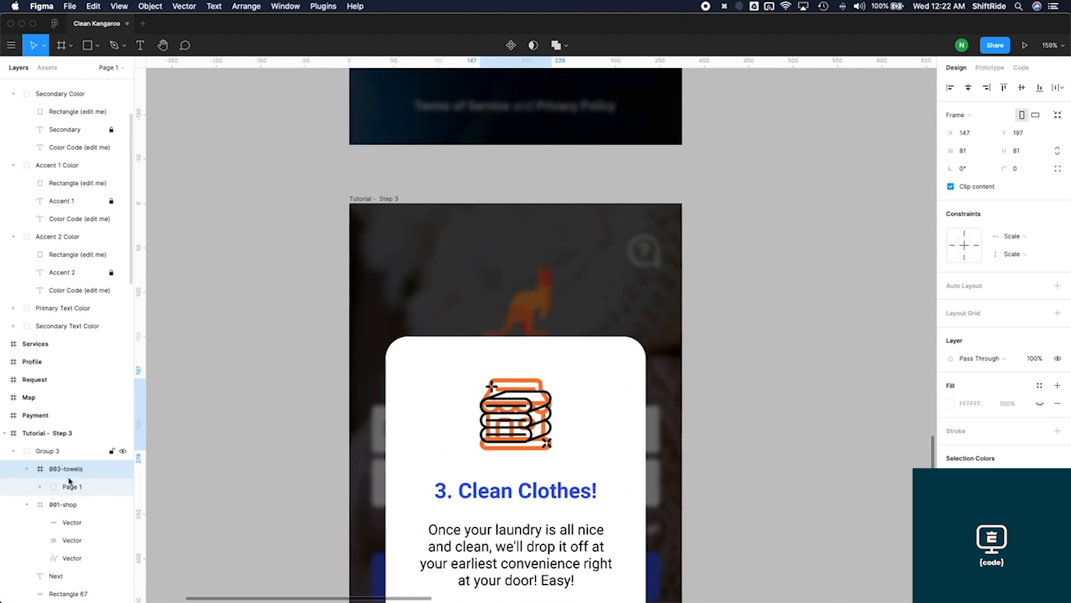
pyautogui.click(56, 505)
pyautogui.press('Delete')
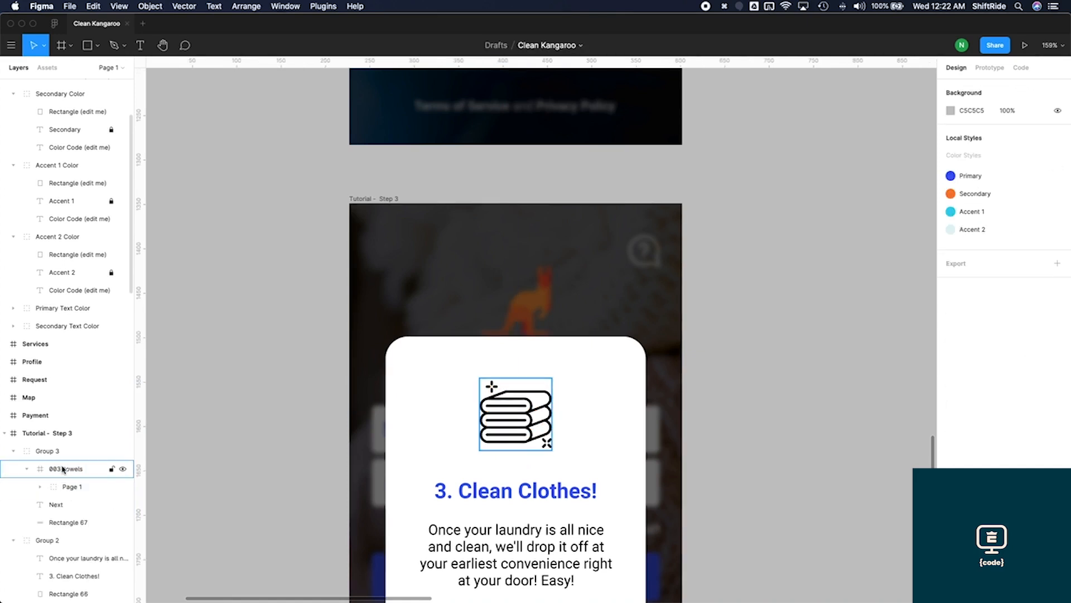
# Recolor the Step 3 card's towels icon from black to the orange Secondary color style
pyautogui.click(63, 468)
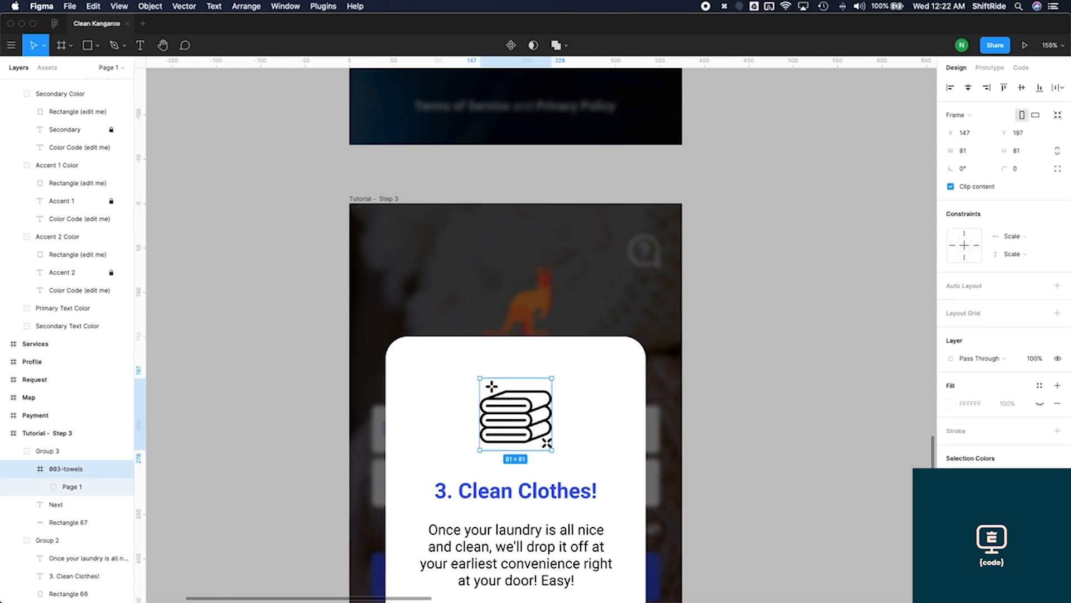
pyautogui.click(1039, 476)
pyautogui.click(850, 492)
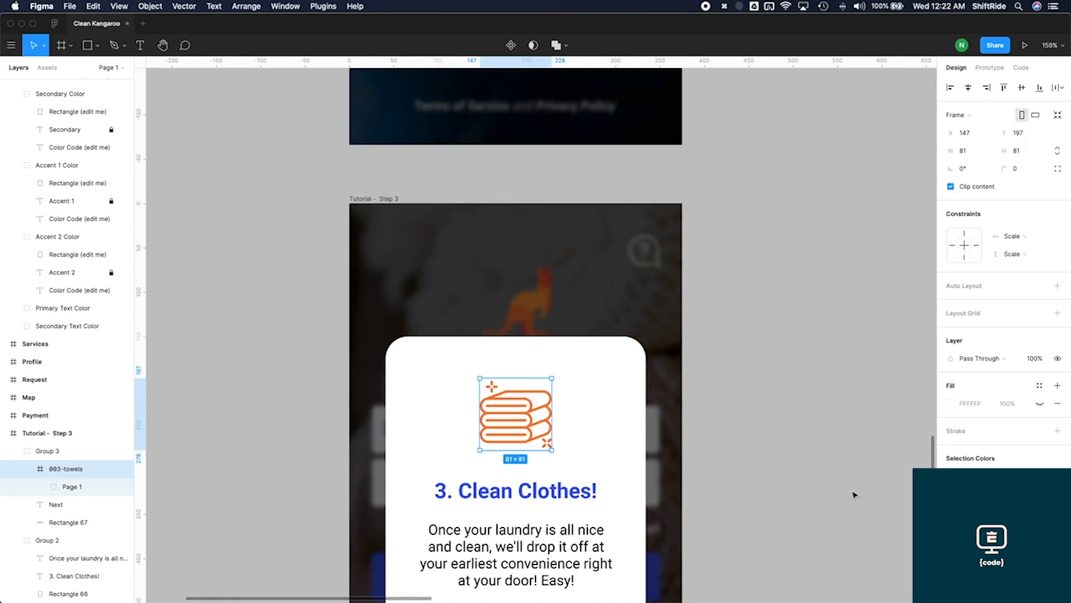
pyautogui.click(760, 428)
# Change the label of the Step 3 card's blue button to "Done"
pyautogui.scroll(-5, 564, 446)
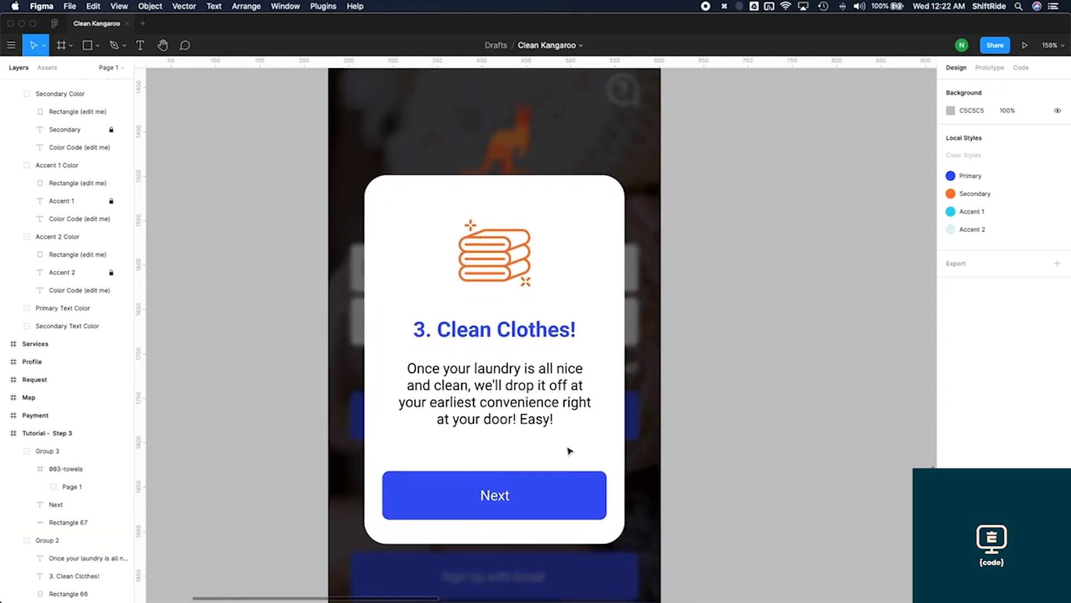
pyautogui.click(504, 499)
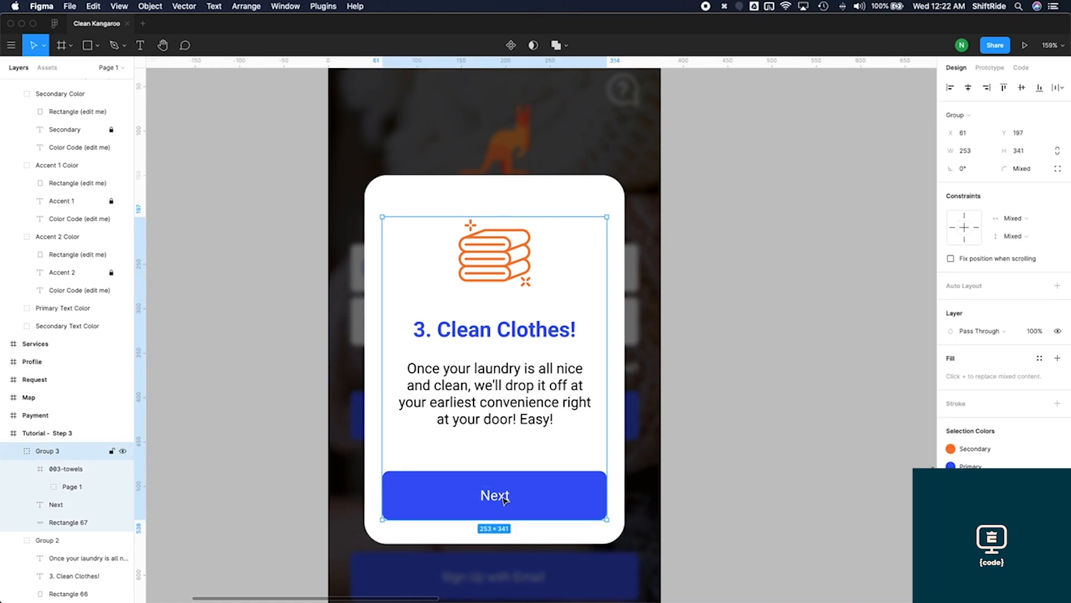
pyautogui.doubleClick(504, 498)
pyautogui.doubleClick(502, 498)
pyautogui.write('Done')
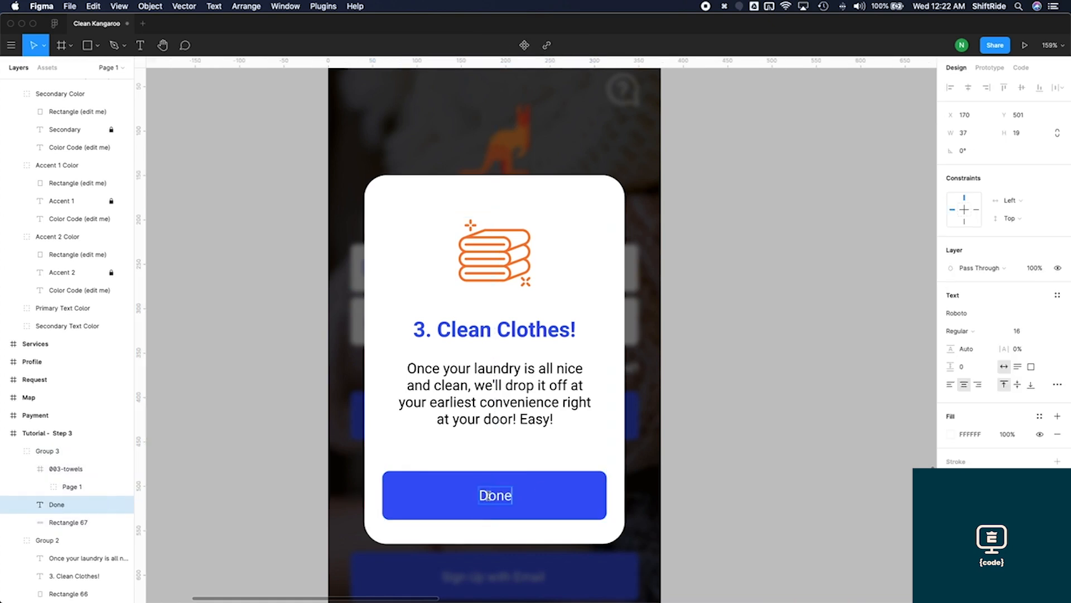
pyautogui.press('Escape')
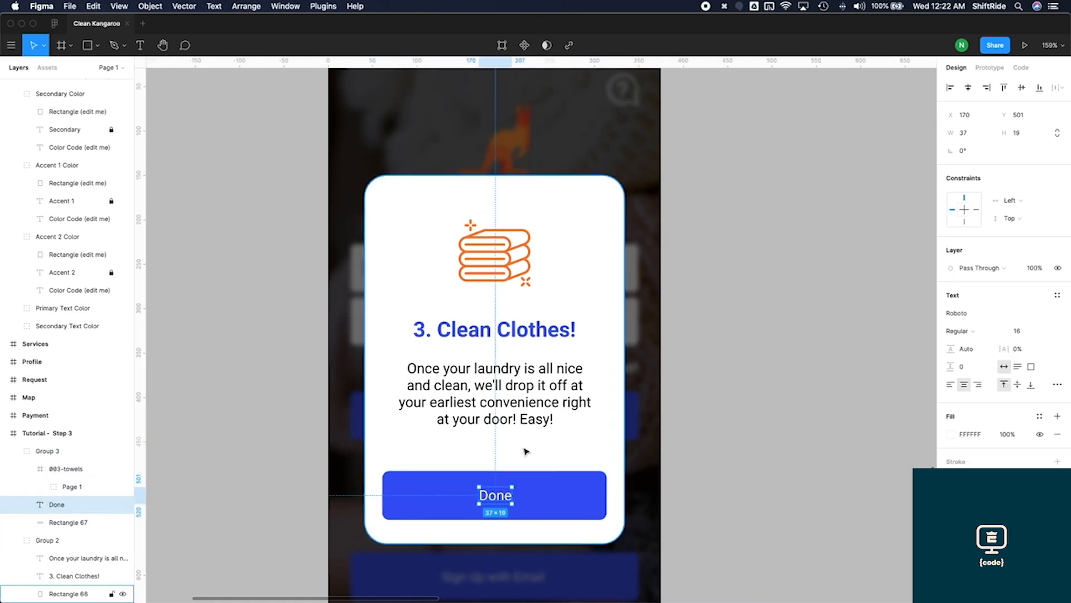
pyautogui.scroll(-2, 525, 450)
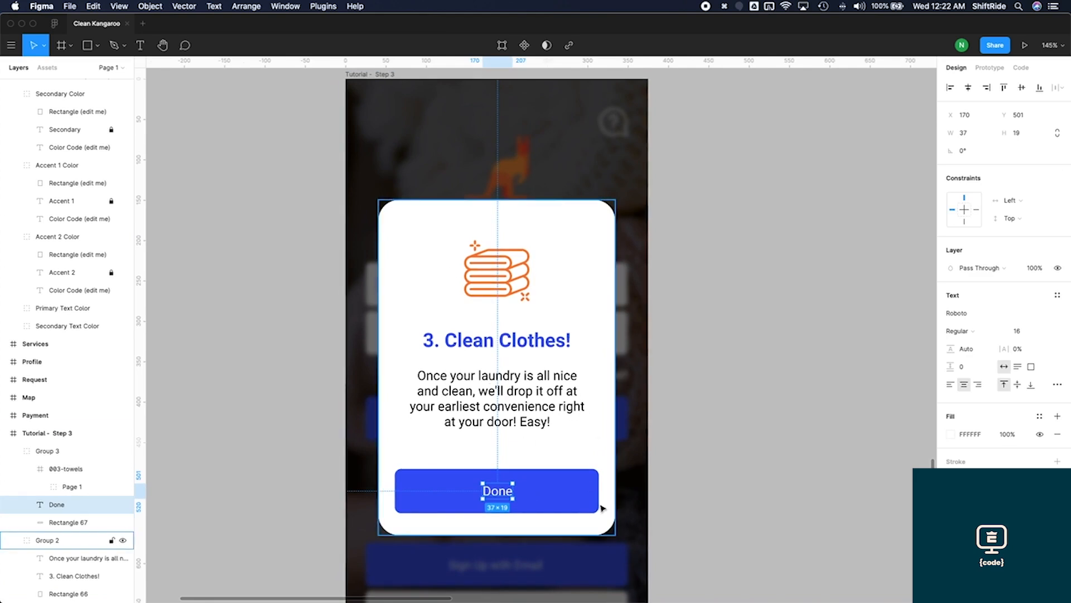
pyautogui.scroll(-2, 639, 465)
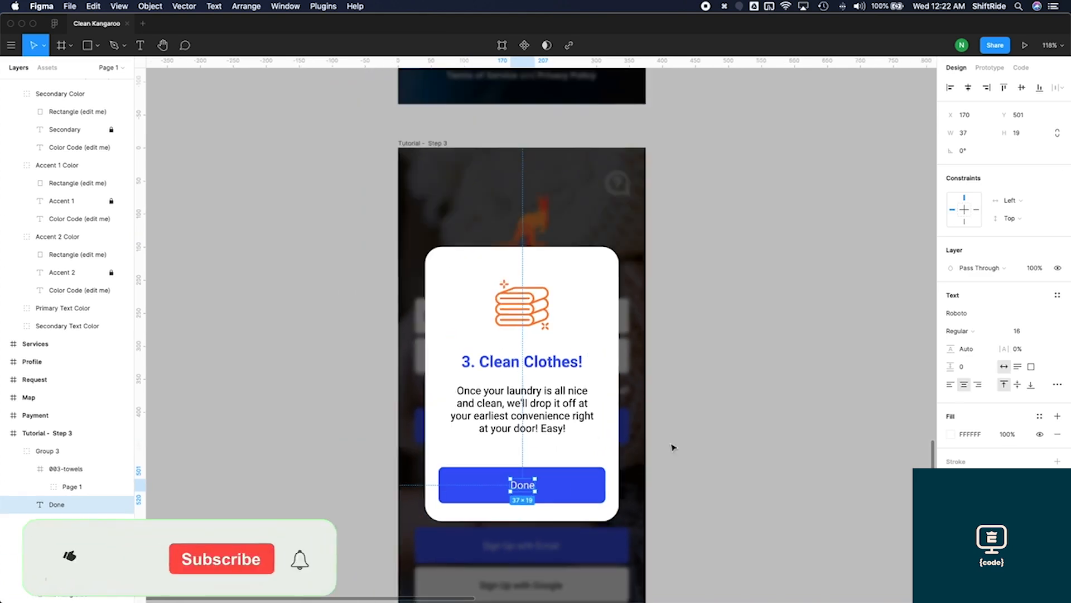
pyautogui.click(693, 474)
# Examine the Log In screen and the three tutorial screens for consistent headings, descriptions, icons and buttons
pyautogui.scroll(2, 694, 474)
pyautogui.scroll(-5, 694, 474)
pyautogui.scroll(5, 694, 474)
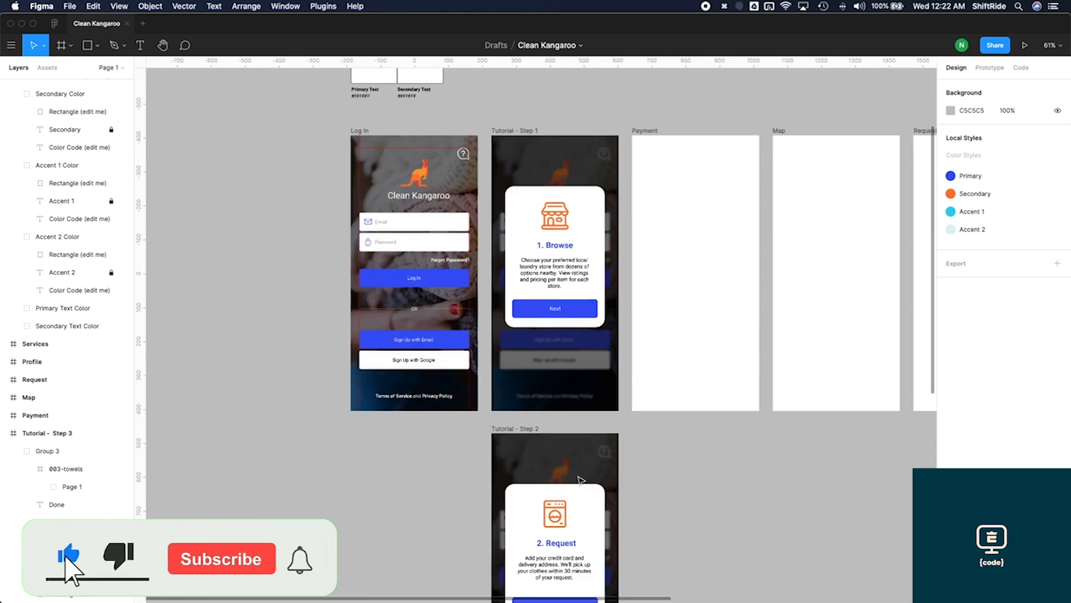
pyautogui.scroll(-6, 565, 297)
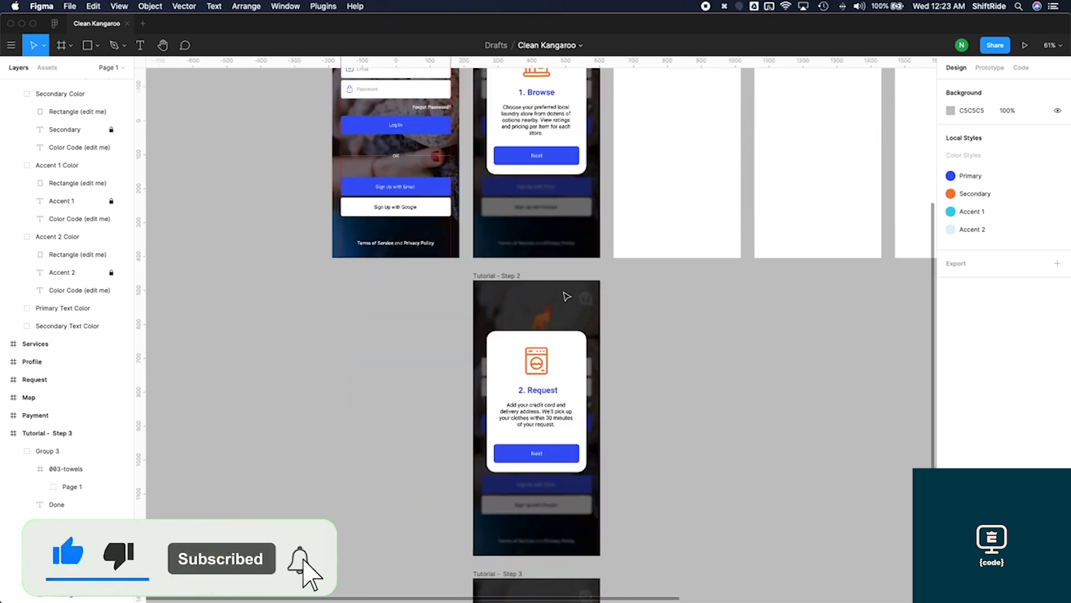
pyautogui.scroll(-5, 565, 298)
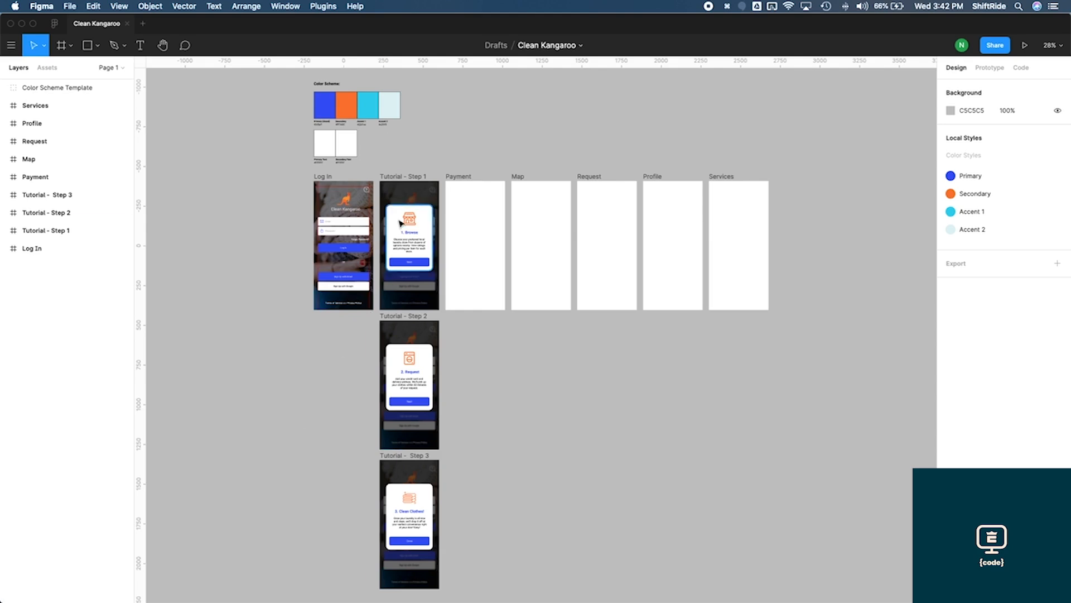
pyautogui.scroll(5, 400, 223)
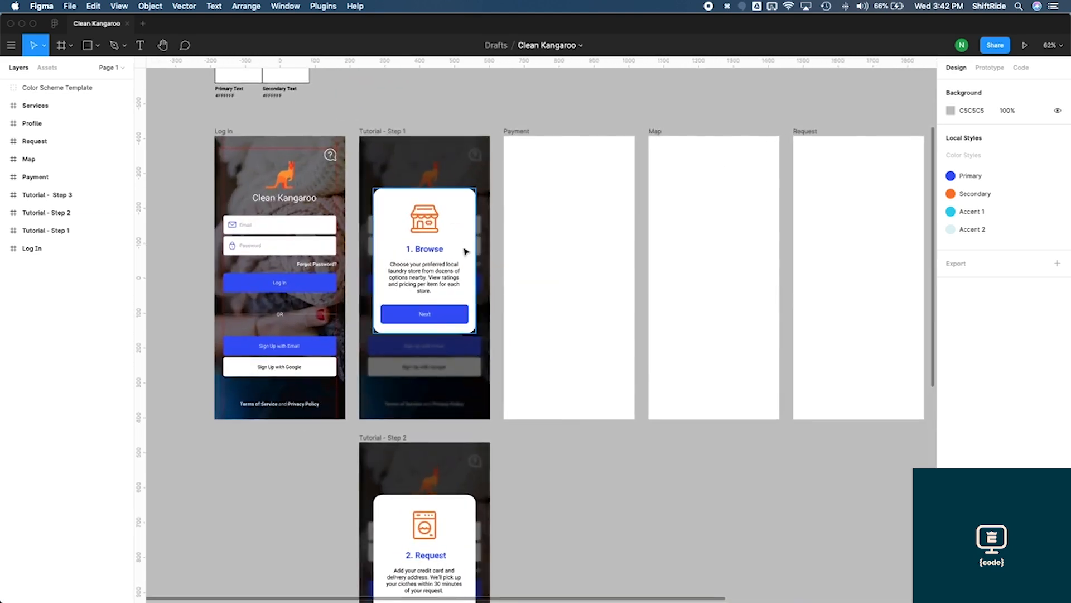
pyautogui.scroll(-6, 431, 307)
pyautogui.scroll(-2, 431, 319)
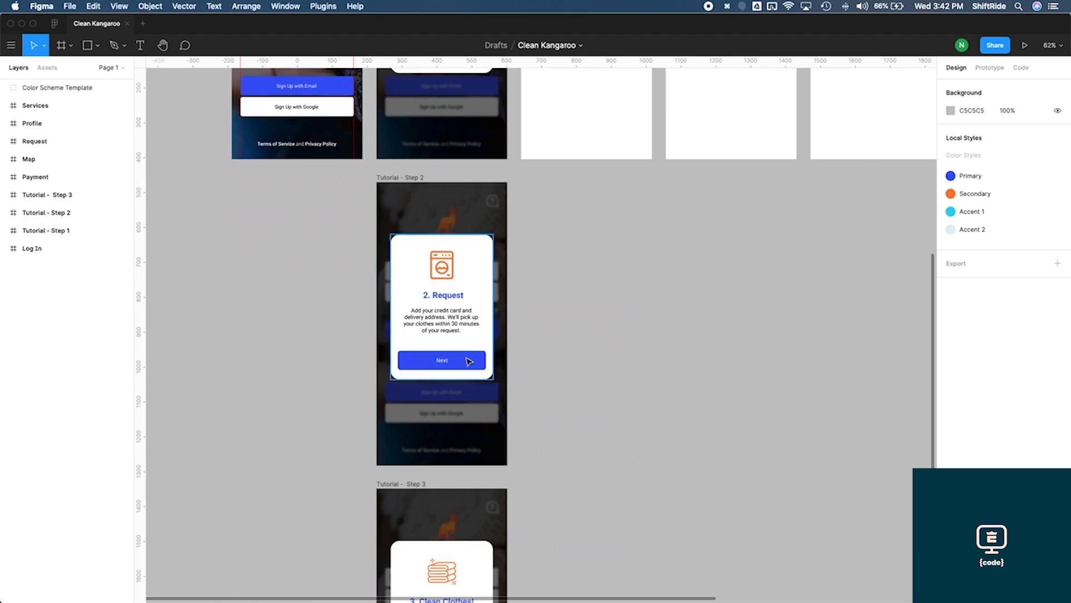
pyautogui.scroll(-5, 428, 292)
pyautogui.scroll(-3, 437, 291)
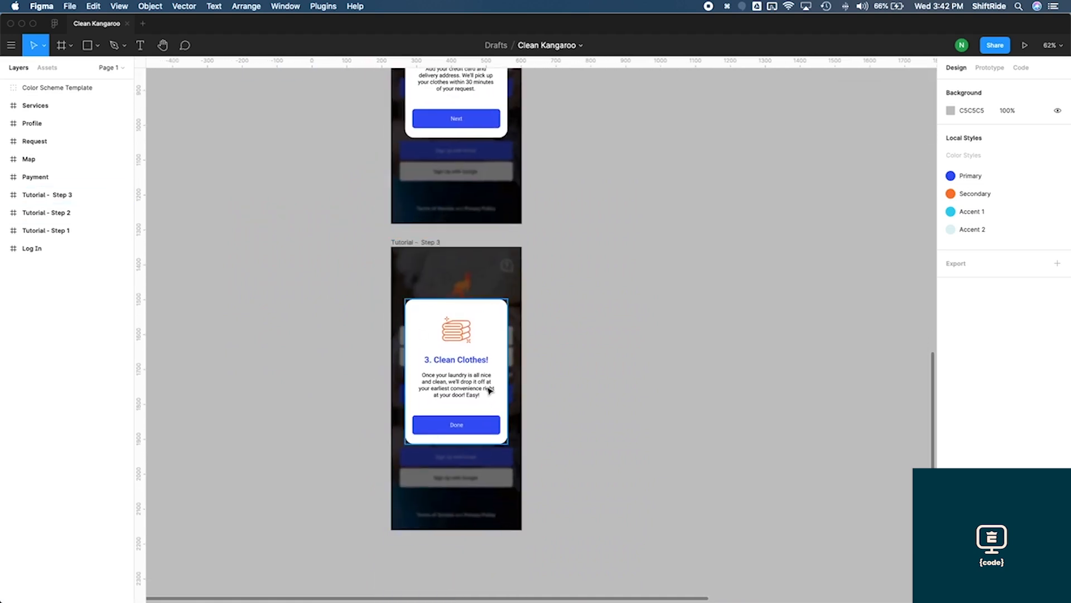
pyautogui.scroll(-1, 490, 391)
pyautogui.click(437, 479)
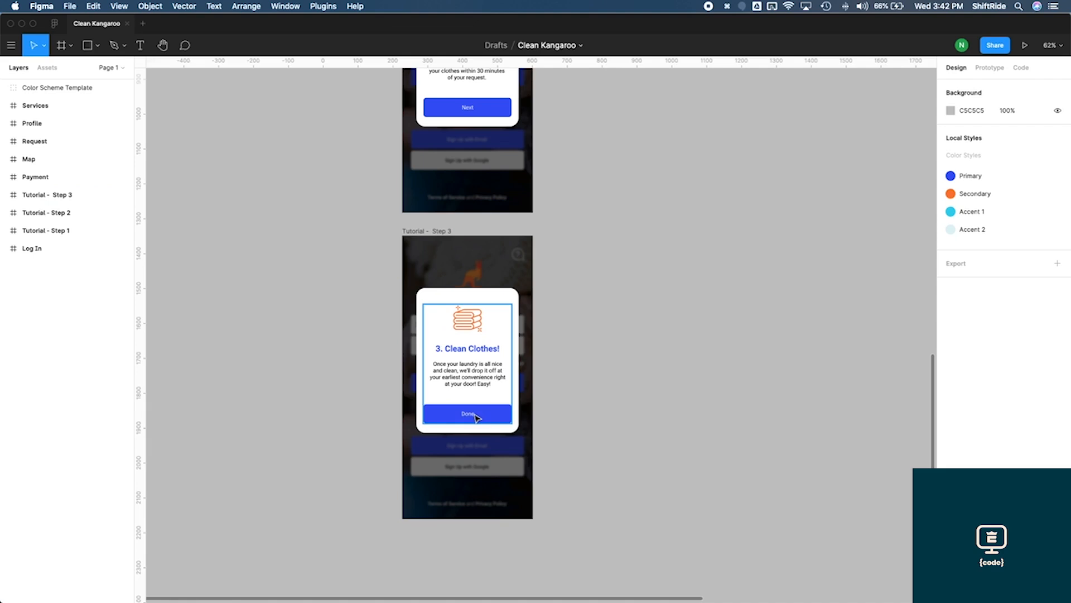
pyautogui.scroll(5, 486, 402)
pyautogui.scroll(-4, 486, 402)
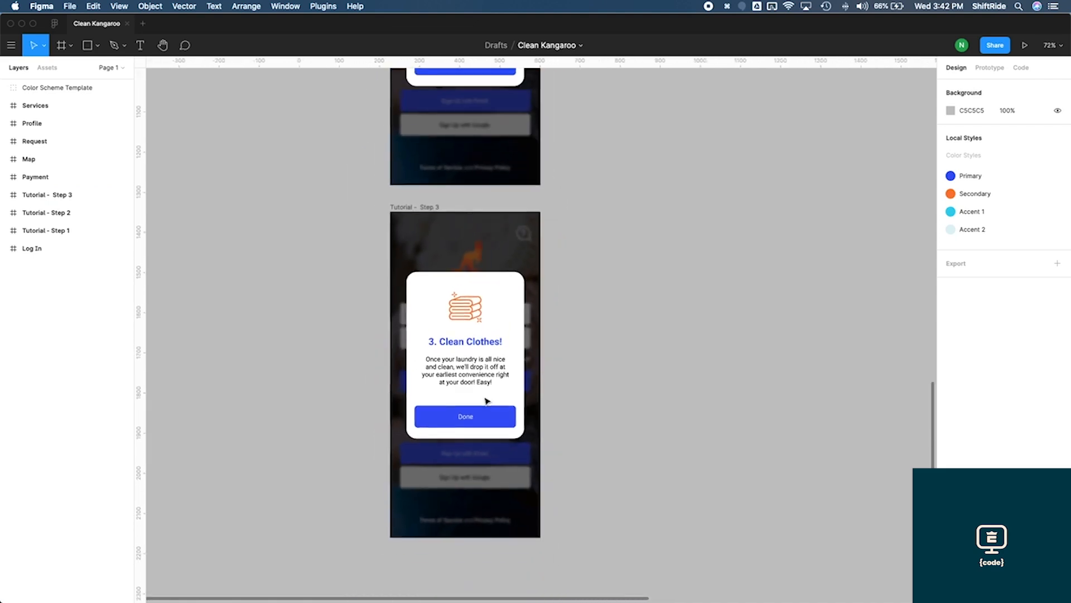
pyautogui.scroll(4, 487, 401)
pyautogui.scroll(6, 487, 401)
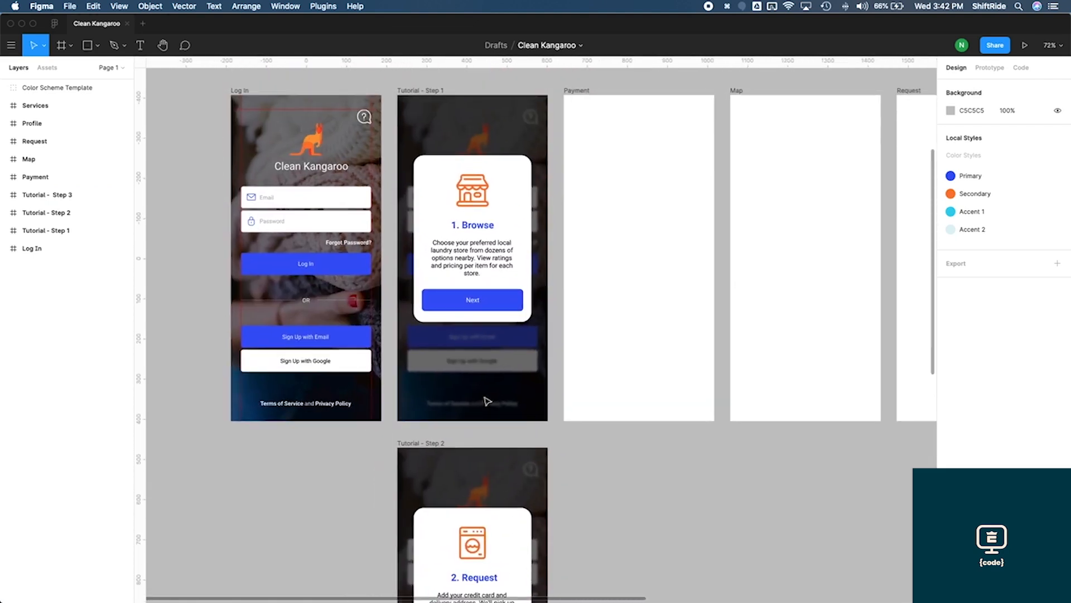
pyautogui.scroll(1, 511, 290)
# Set the corner radius of the Tutorial - Step 1 card's white background group to 15
pyautogui.click(517, 353)
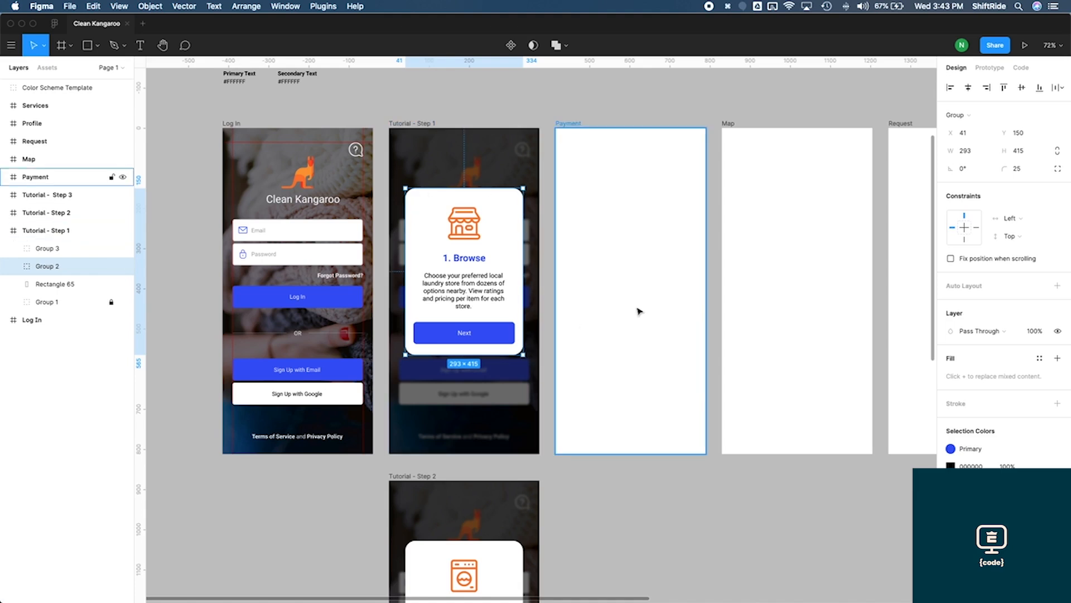
pyautogui.click(1023, 170)
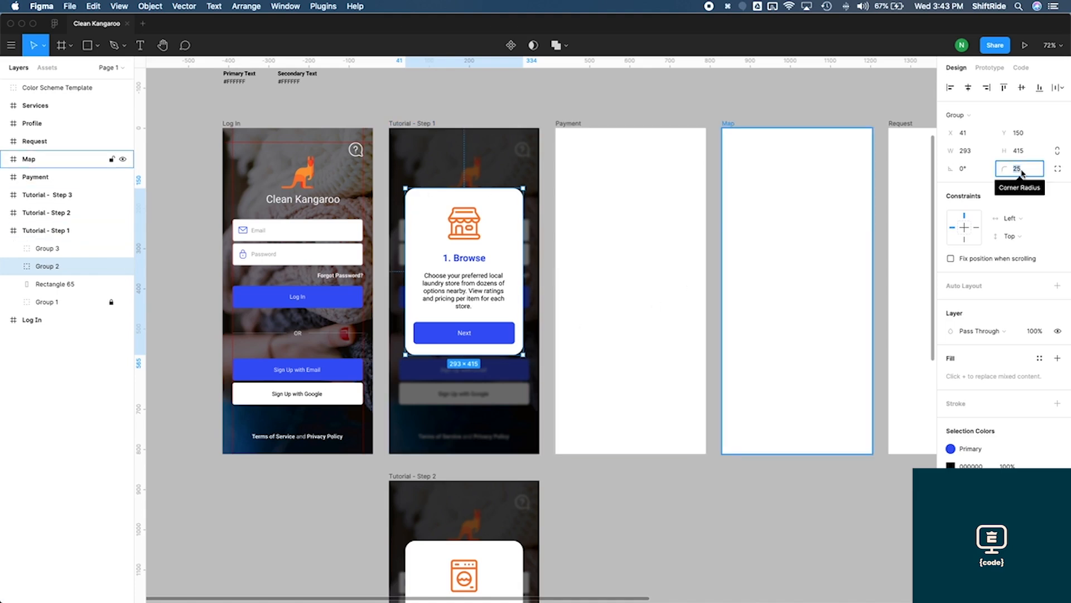
pyautogui.write('15')
pyautogui.press('Return')
pyautogui.click(548, 321)
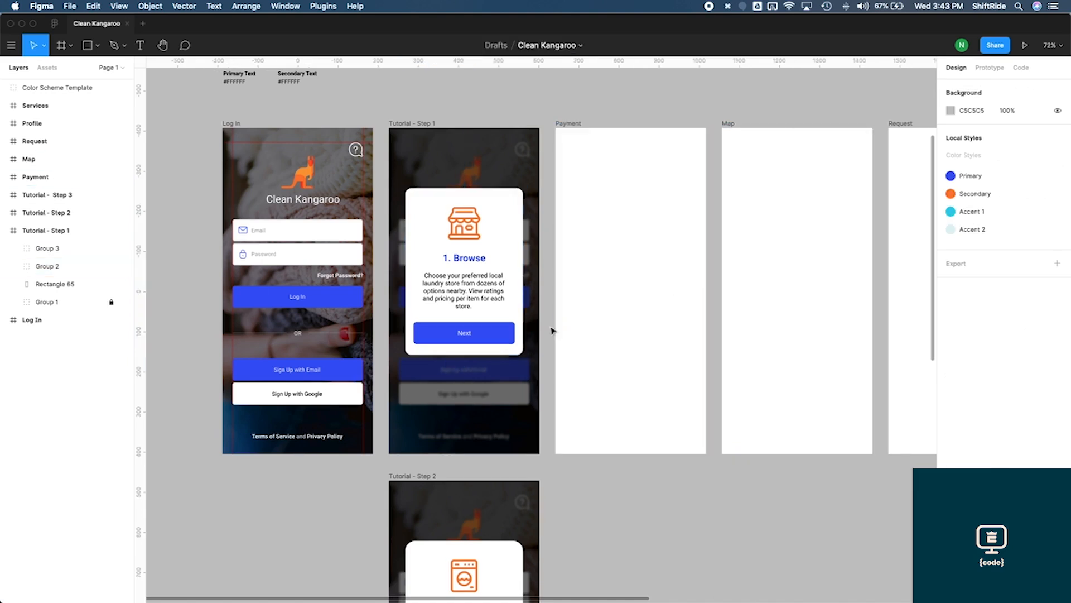
# Compare the corner rounding of the Step 1 card with that of the Step 2 and Step 3 cards
pyautogui.scroll(-10, 553, 329)
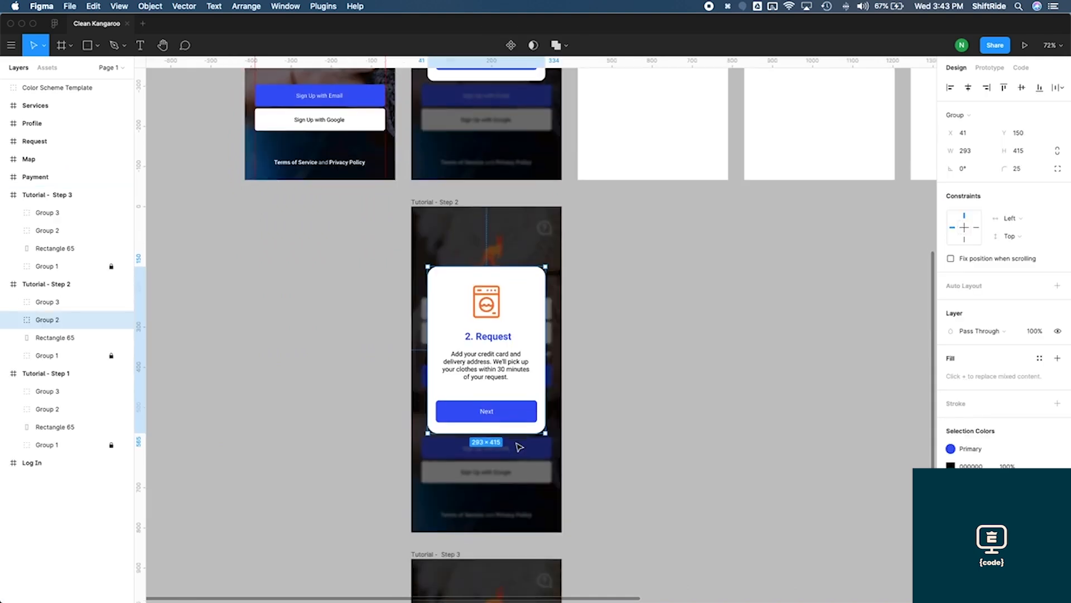
pyautogui.scroll(5, 520, 238)
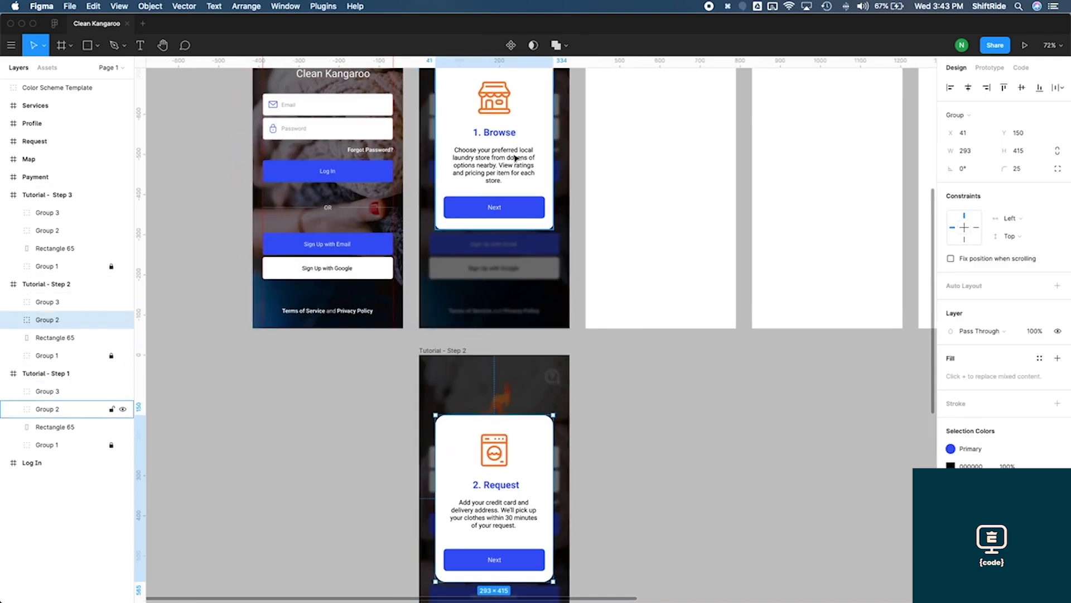
pyautogui.scroll(3, 501, 229)
pyautogui.click(502, 223)
pyautogui.scroll(-6, 475, 268)
pyautogui.scroll(-6, 453, 293)
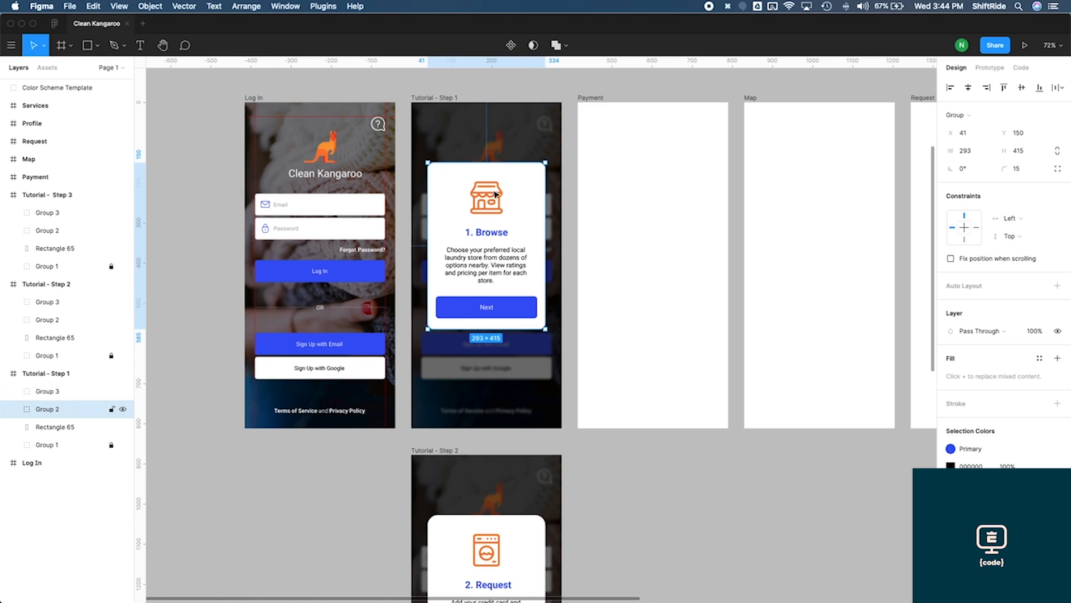
pyautogui.scroll(-15, 557, 251)
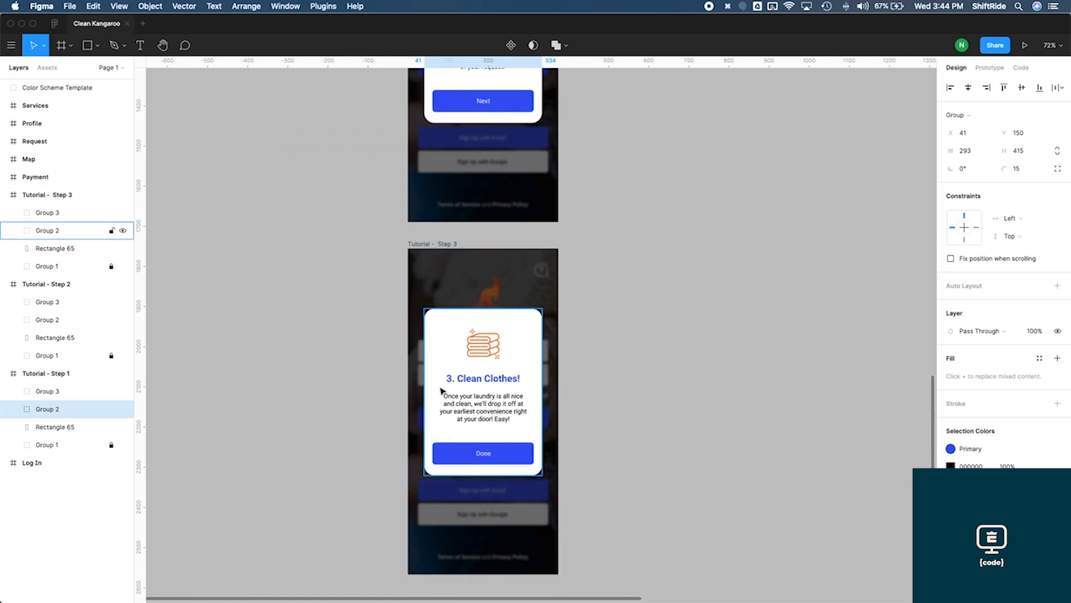
# Check the corner rounding across the three tutorial cards, undo the last action and clear the selection
pyautogui.scroll(7, 433, 334)
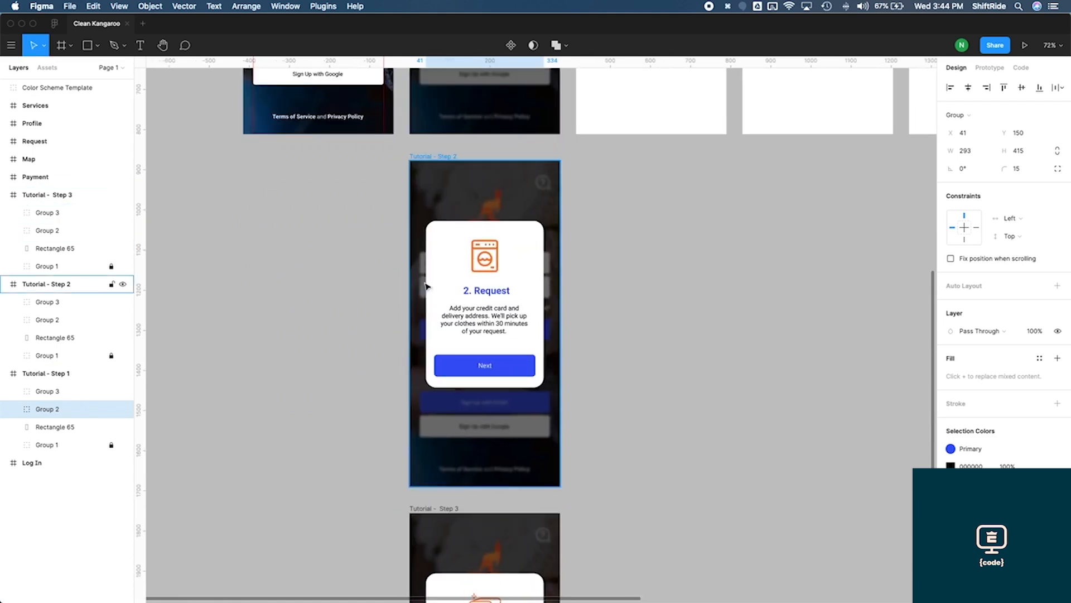
pyautogui.scroll(2, 505, 385)
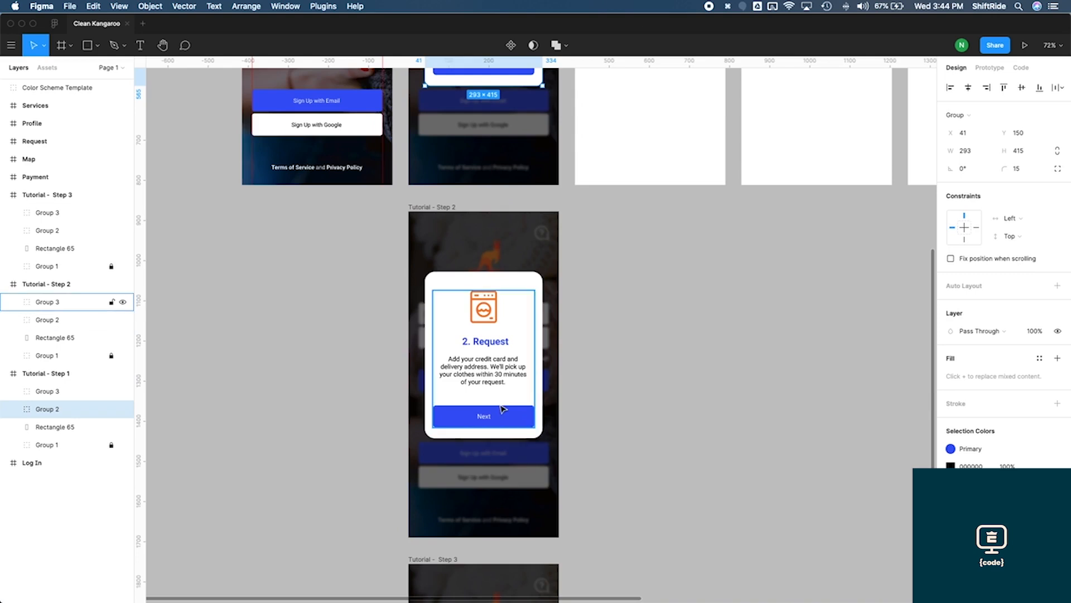
pyautogui.scroll(6, 504, 409)
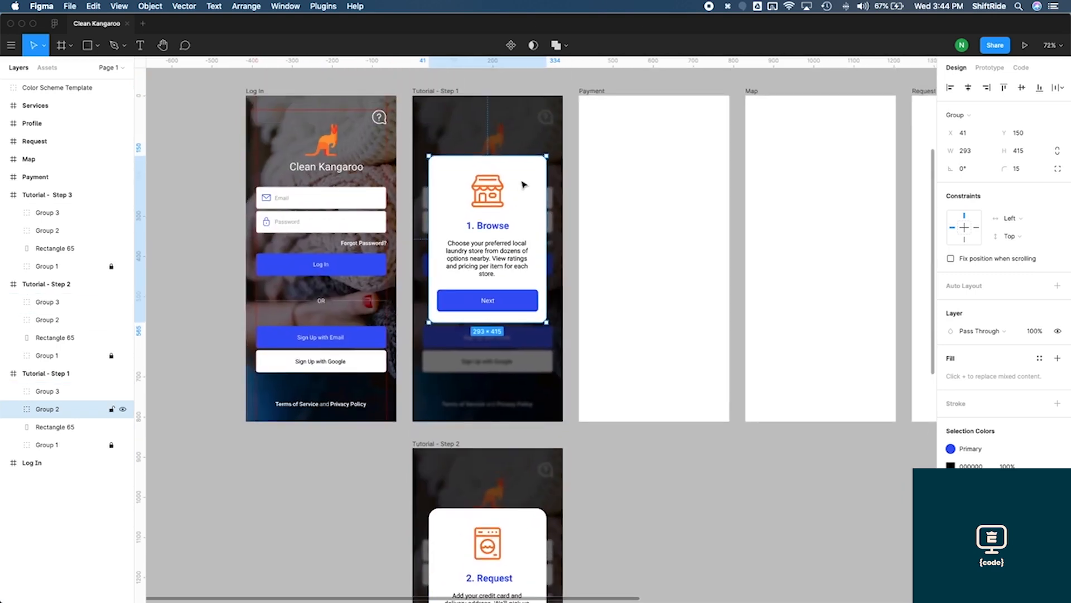
pyautogui.scroll(-11, 529, 214)
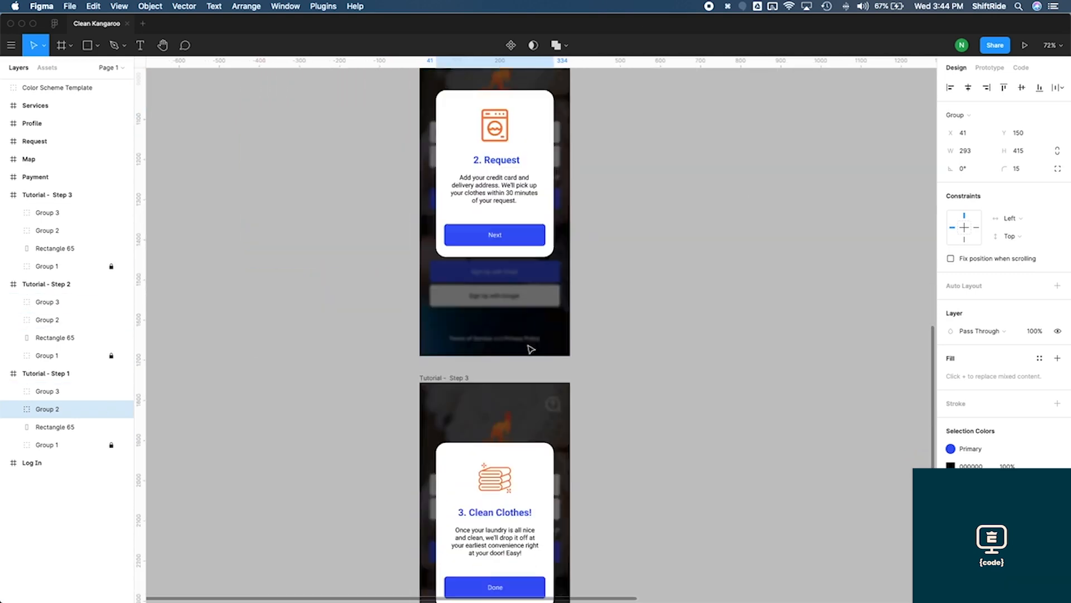
pyautogui.scroll(12, 525, 466)
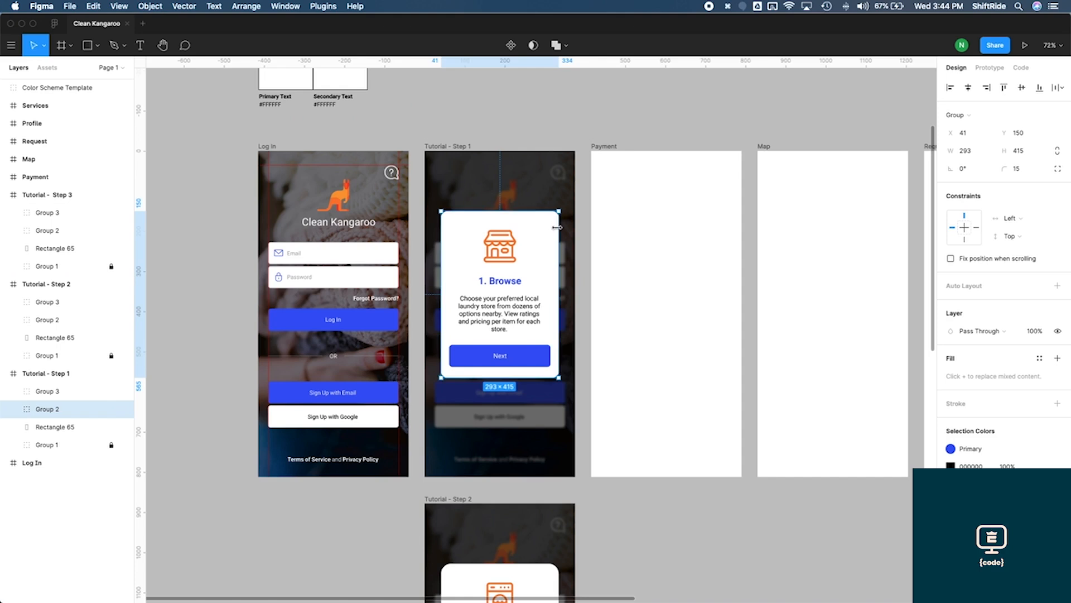
pyautogui.press('super+z')
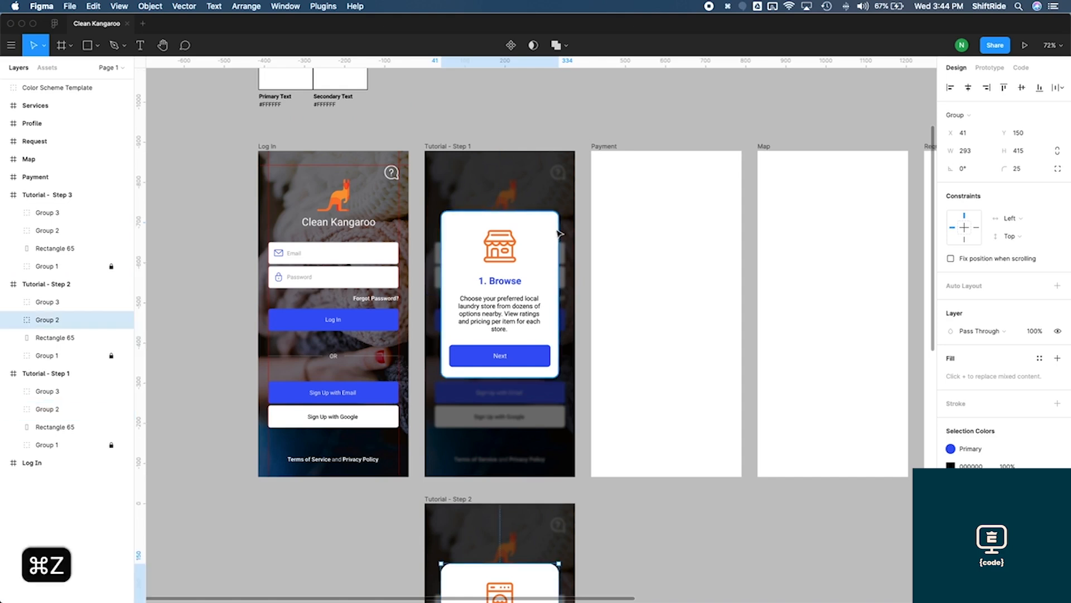
pyautogui.click(583, 237)
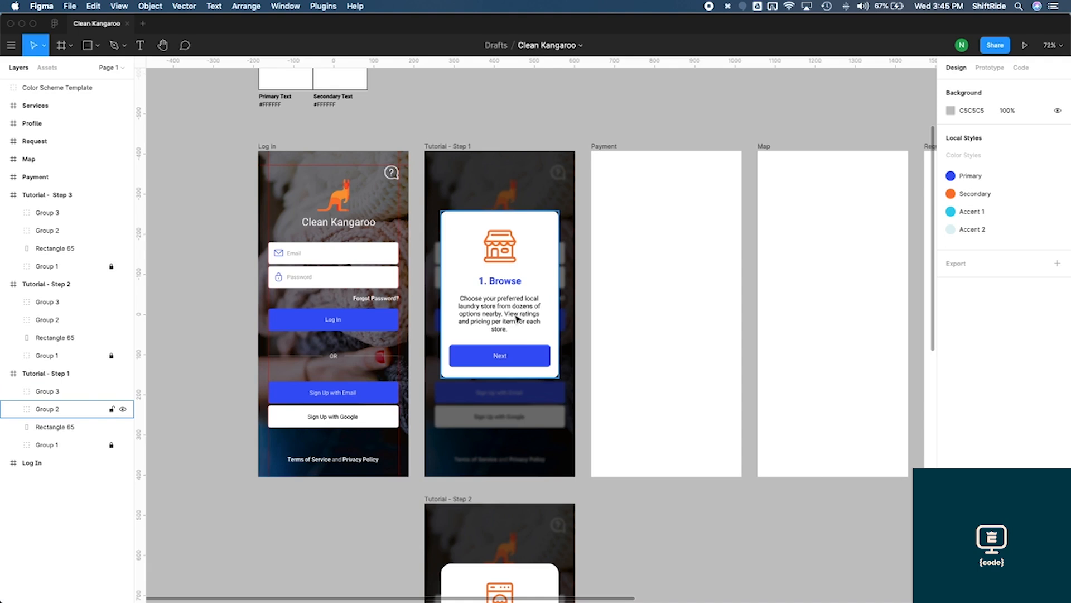
# Review the Log In and tutorial screens against the color scheme palette
pyautogui.scroll(-3, 516, 319)
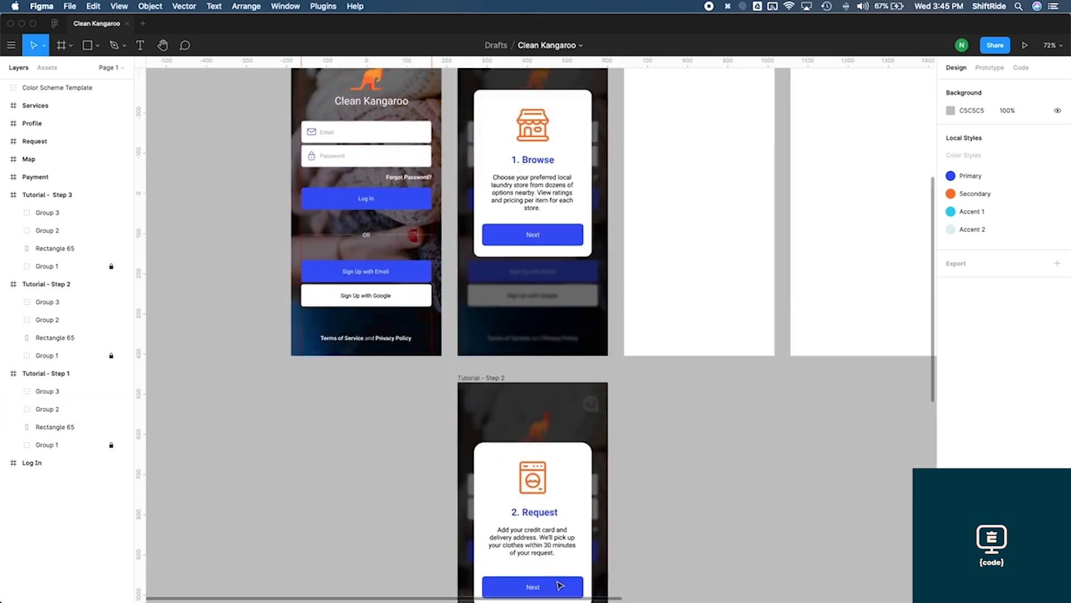
pyautogui.scroll(3, 519, 319)
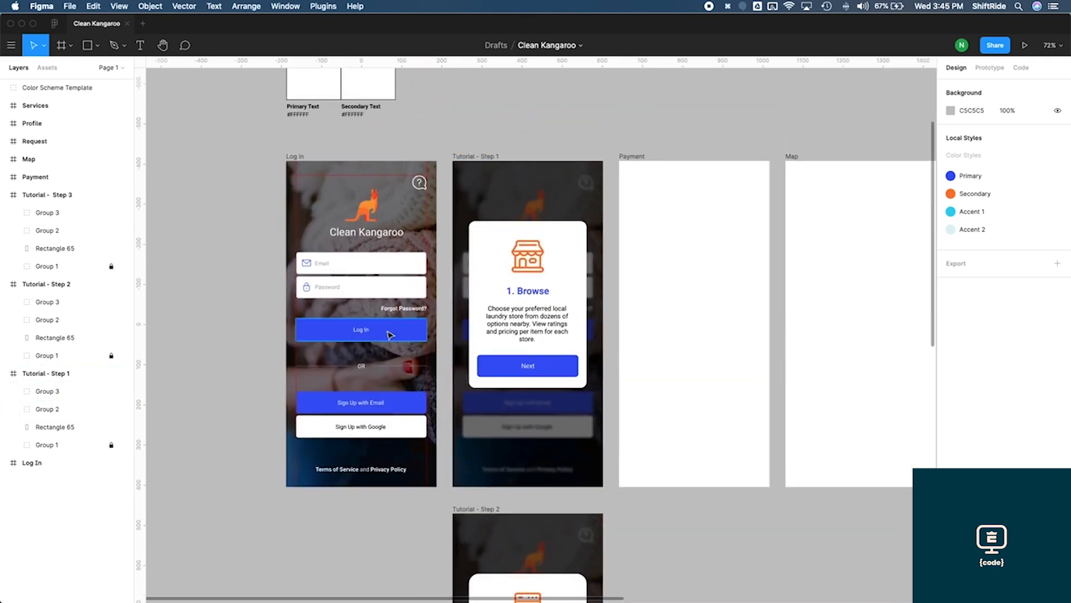
pyautogui.scroll(5, 405, 354)
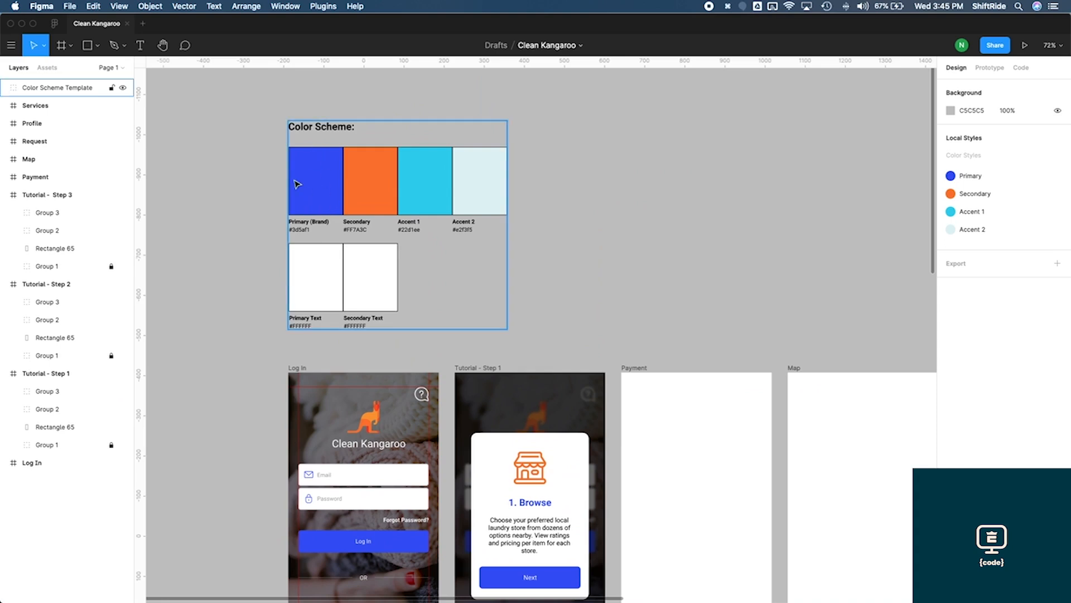
pyautogui.scroll(-3, 328, 182)
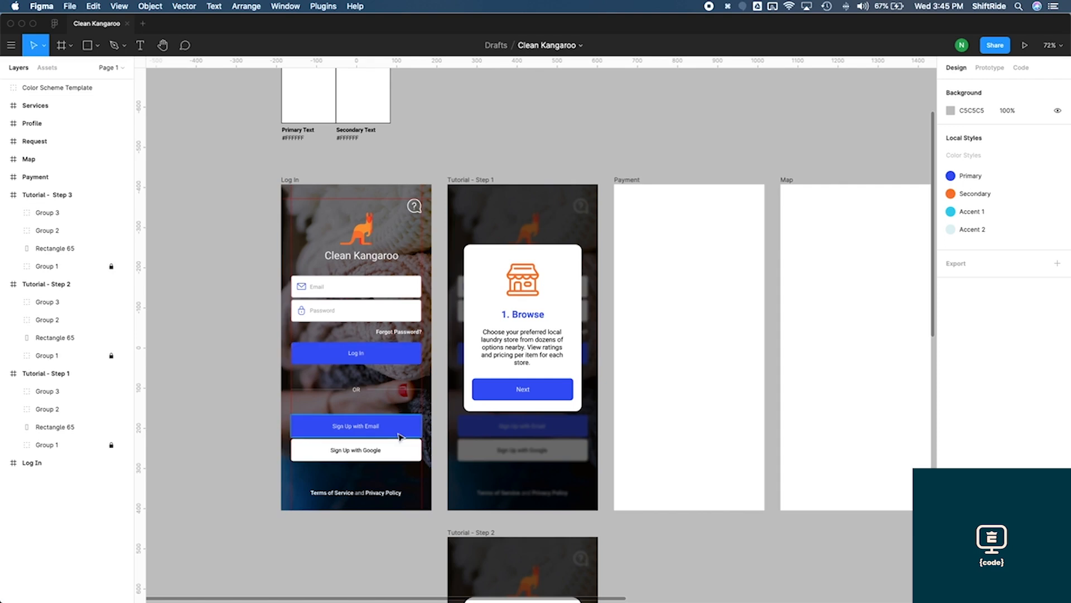
pyautogui.hscroll(2, 535, 298)
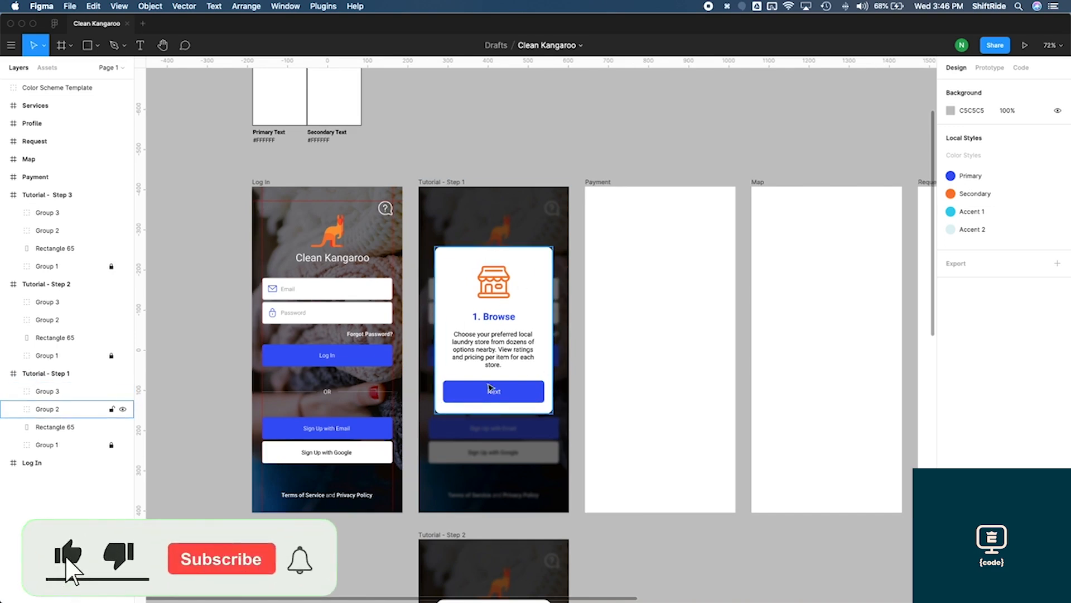
pyautogui.hotkey('ctrl', 'Up')
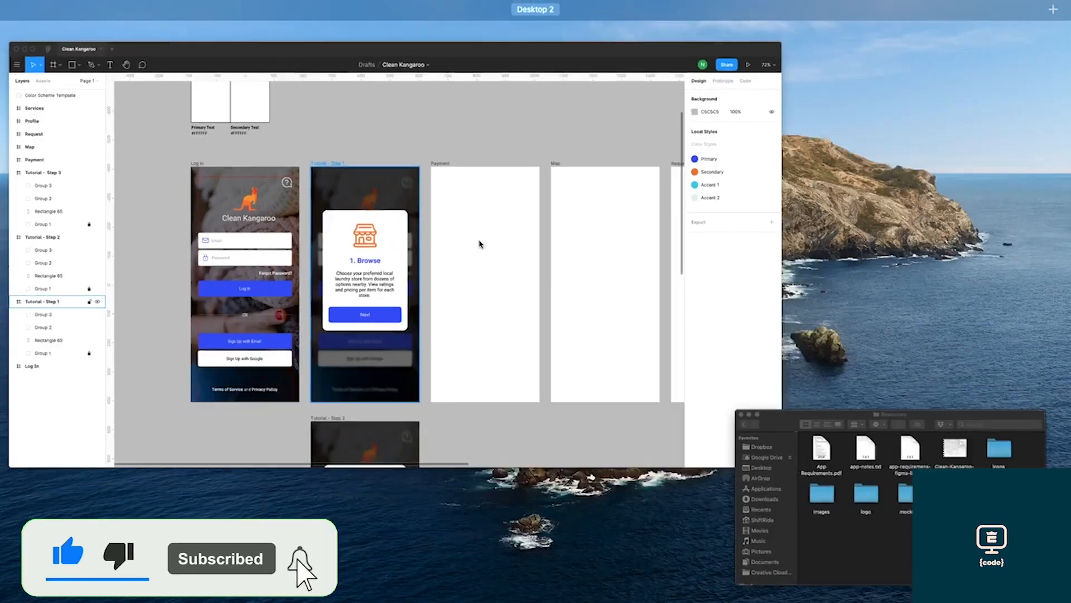
pyautogui.click(480, 244)
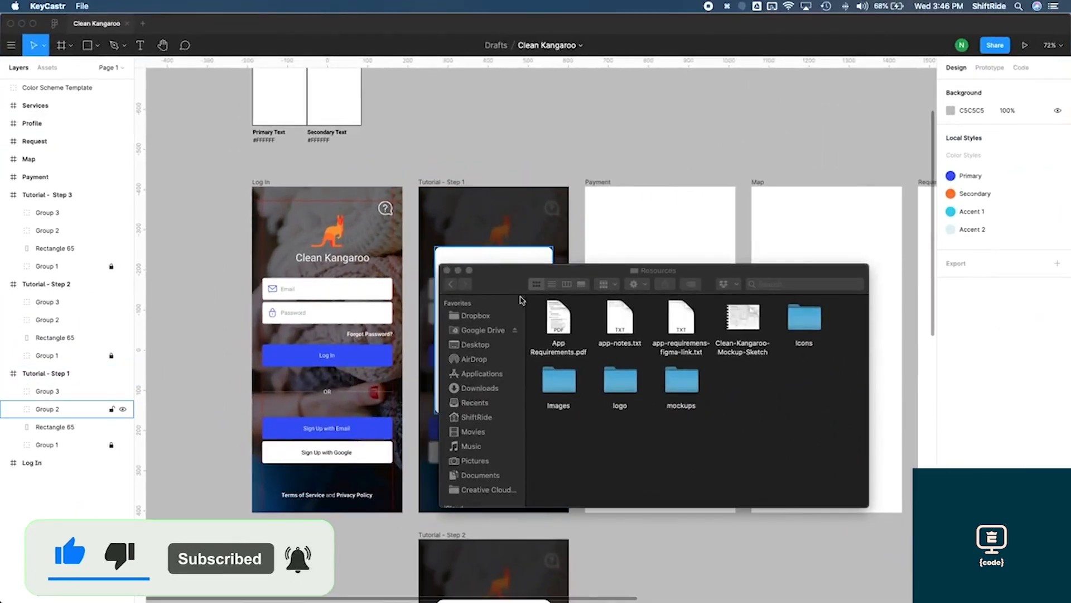
pyautogui.click(681, 272)
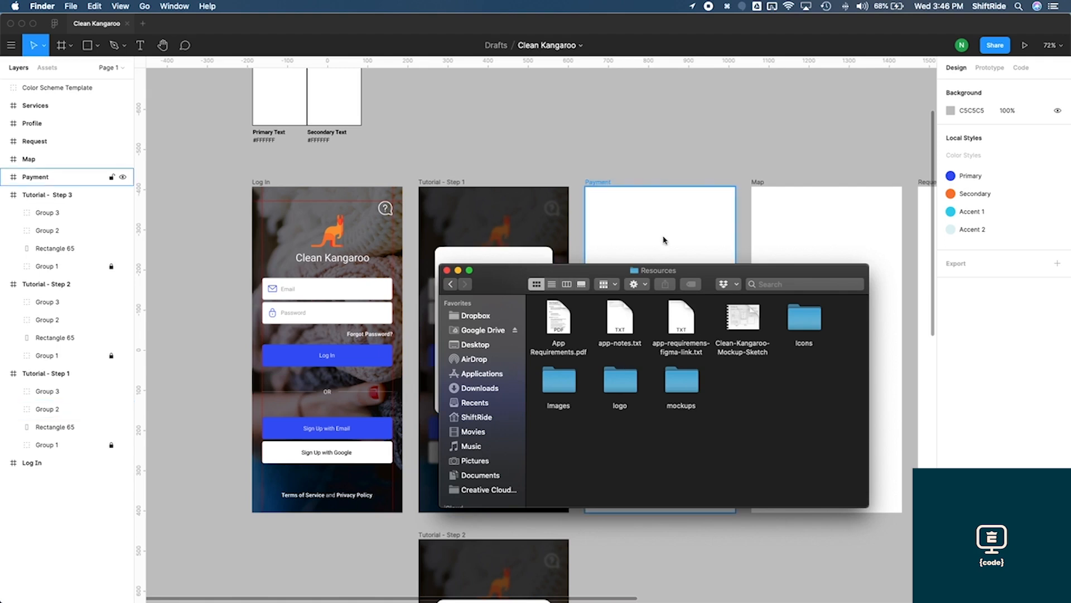
pyautogui.click(576, 170)
pyautogui.click(568, 311)
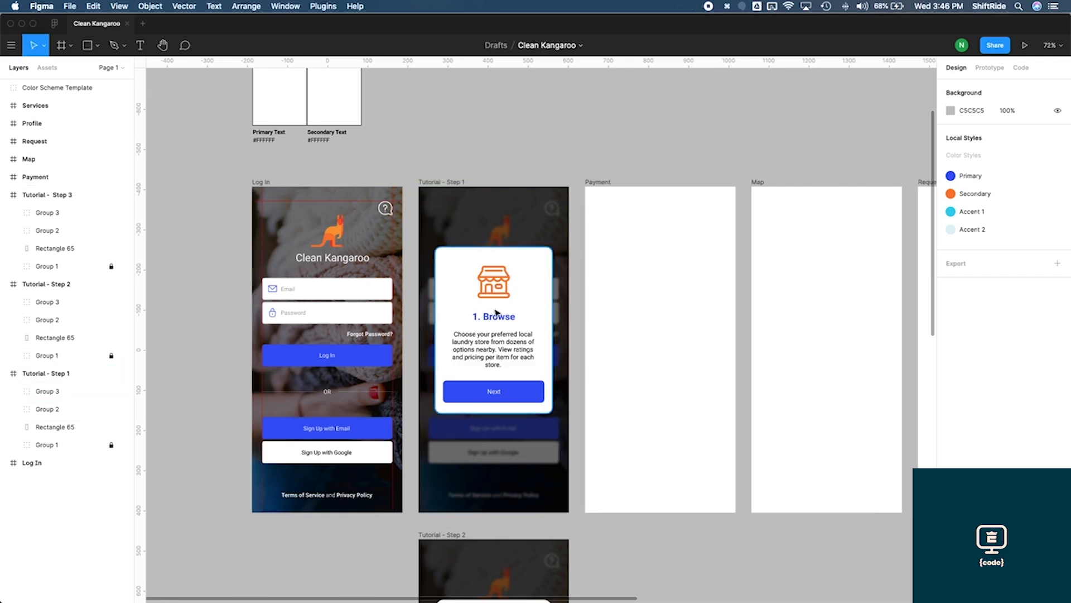
# Group the Tutorial - Step 1 card's "Next" label with its blue rectangle and name the group "Next Button"
pyautogui.scroll(5, 495, 312)
pyautogui.click(568, 245)
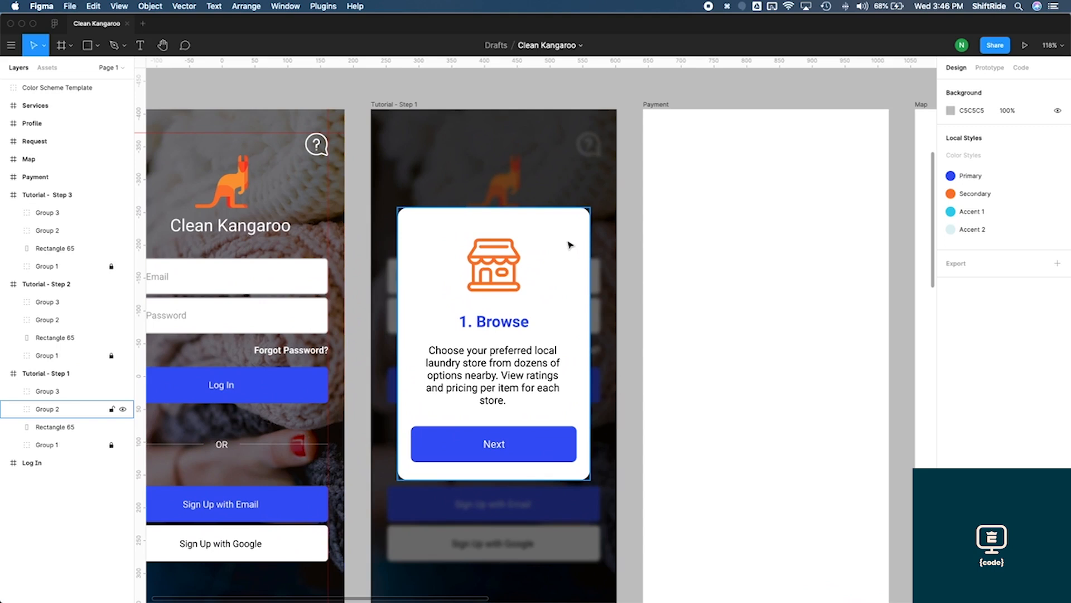
pyautogui.click(570, 244)
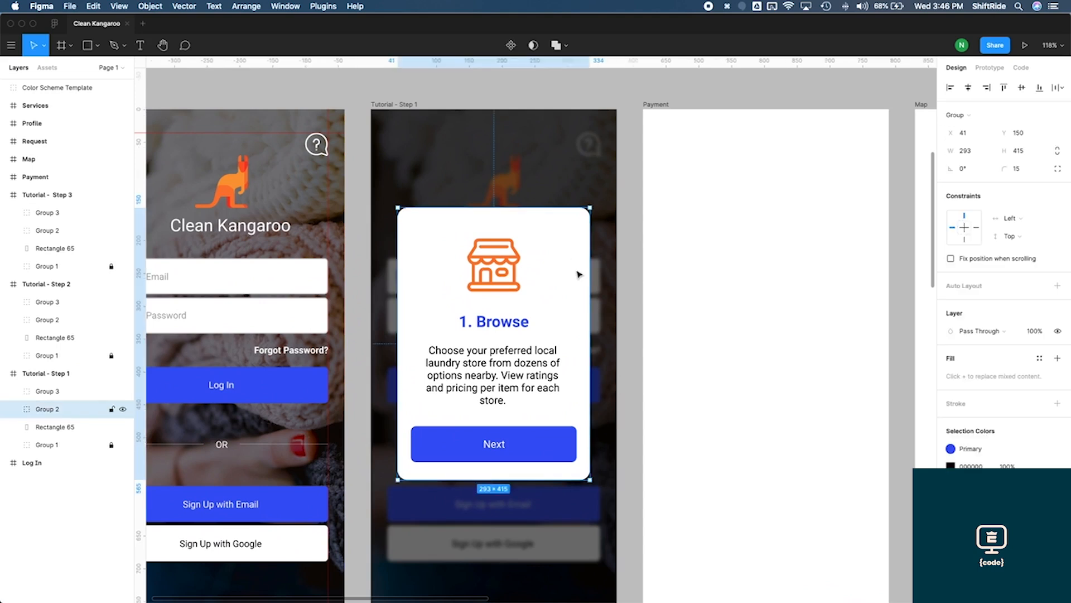
pyautogui.click(13, 412)
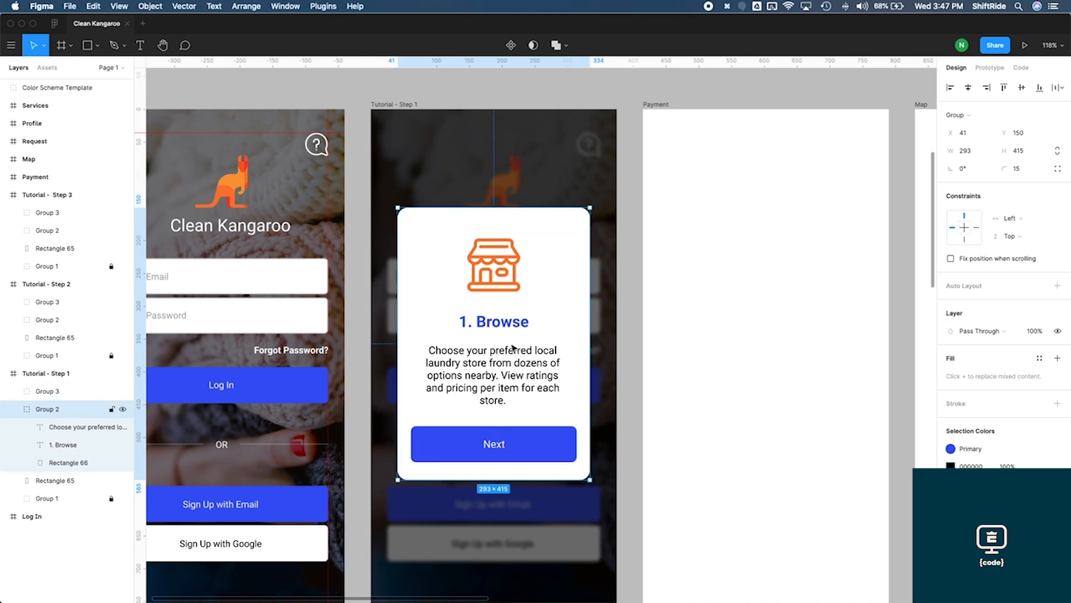
pyautogui.click(495, 443)
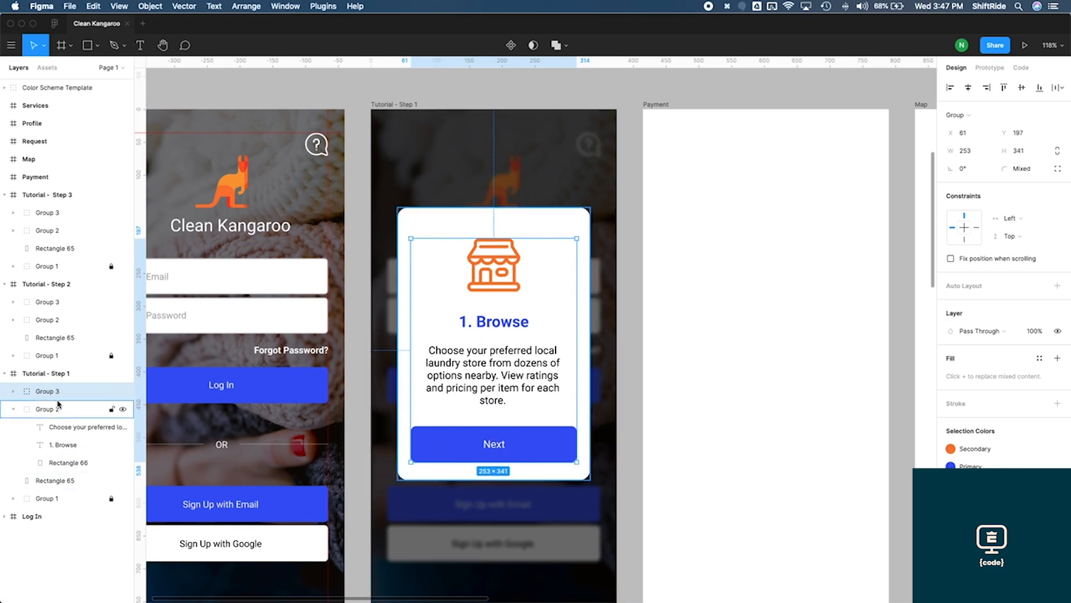
pyautogui.click(13, 393)
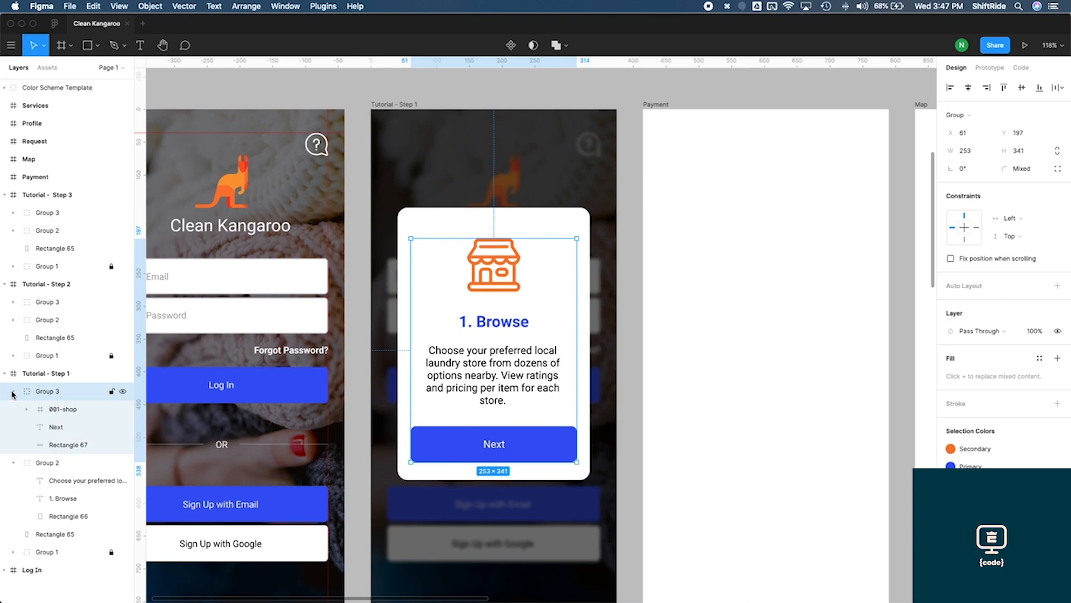
pyautogui.click(69, 444)
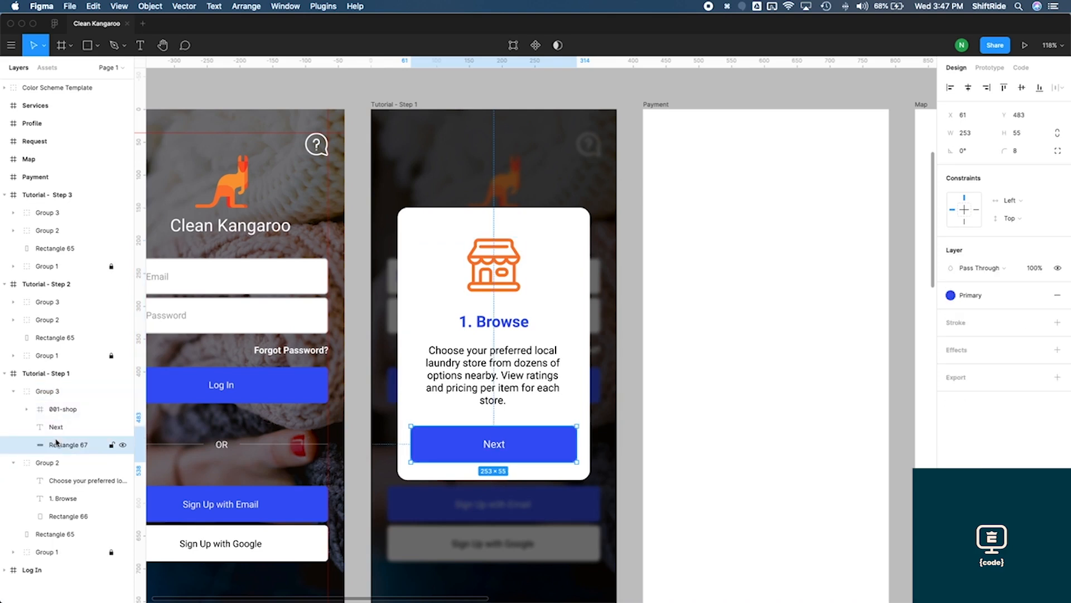
pyautogui.keyDown('shift'); pyautogui.click(70, 432); pyautogui.keyUp('shift')
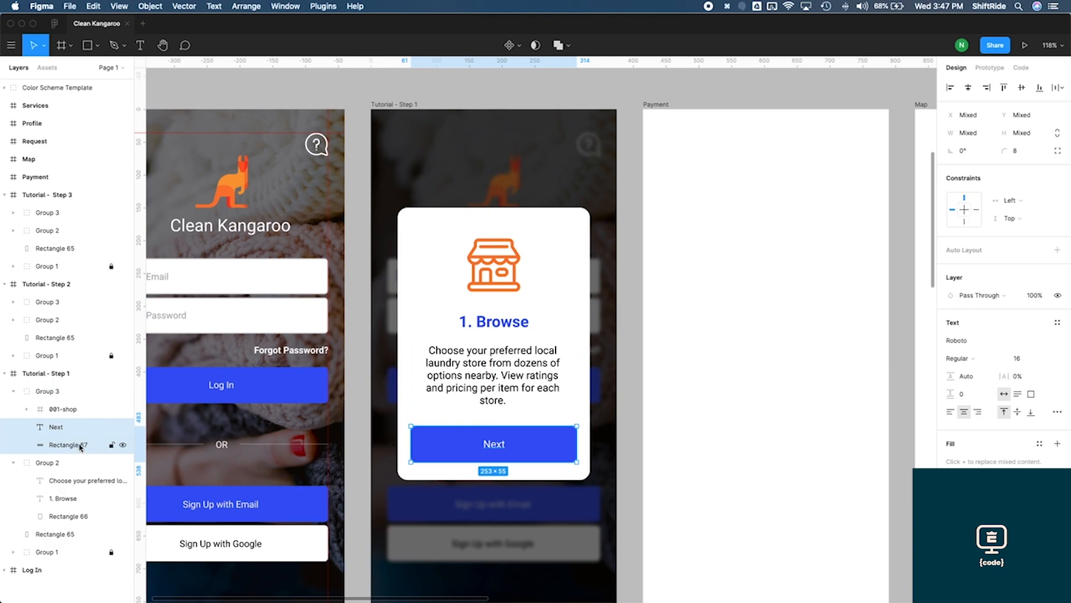
pyautogui.press('super+g')
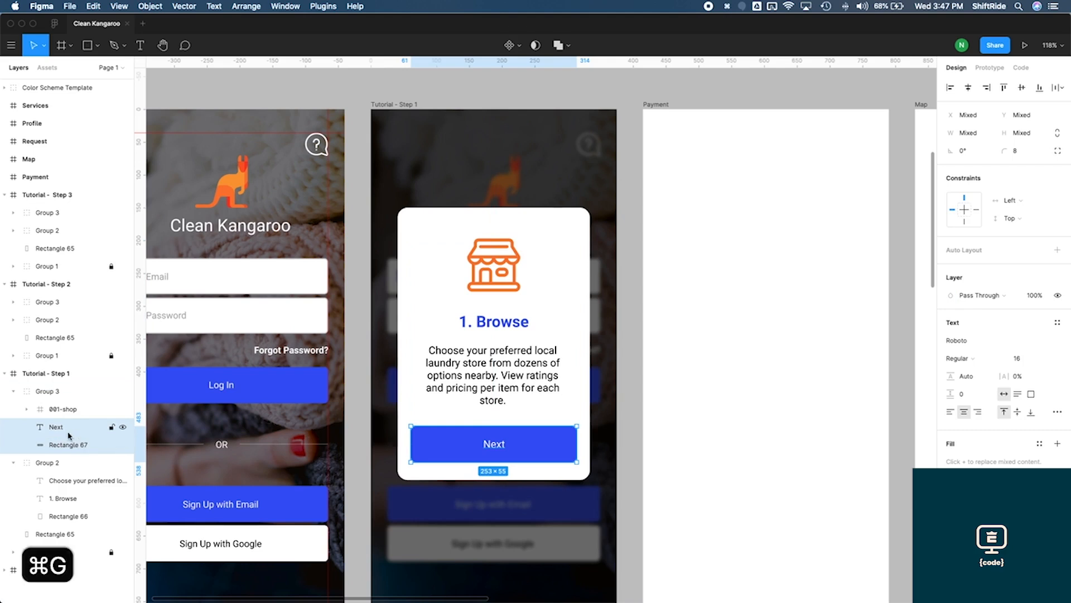
pyautogui.doubleClick(59, 428)
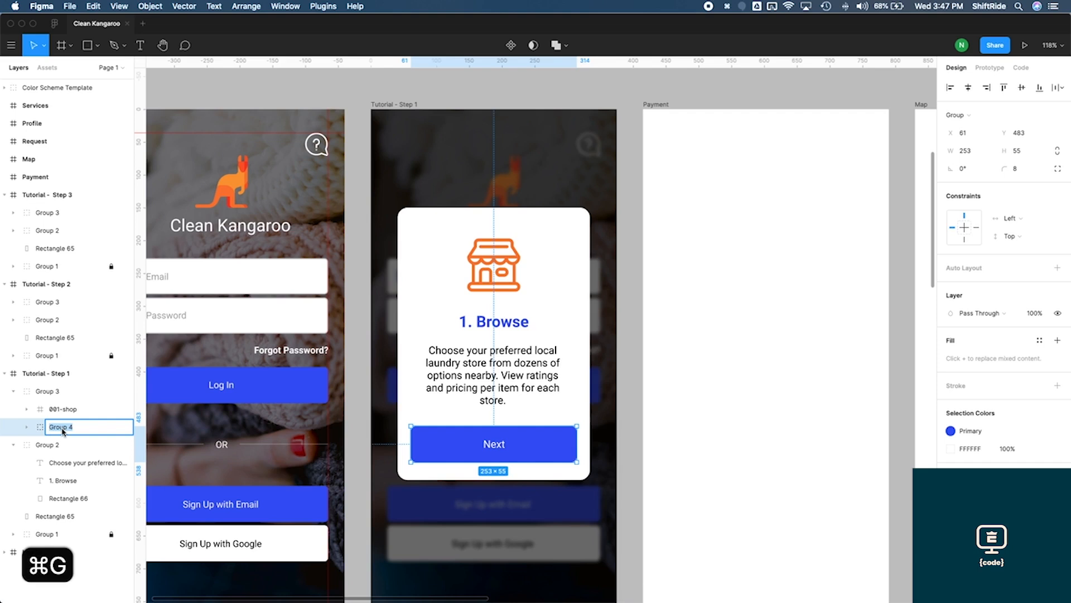
pyautogui.write('Next Button')
# Move the 001-shop icon and the Next Button group from Group 3 into Group 2 of Tutorial - Step 1
pyautogui.click(63, 410)
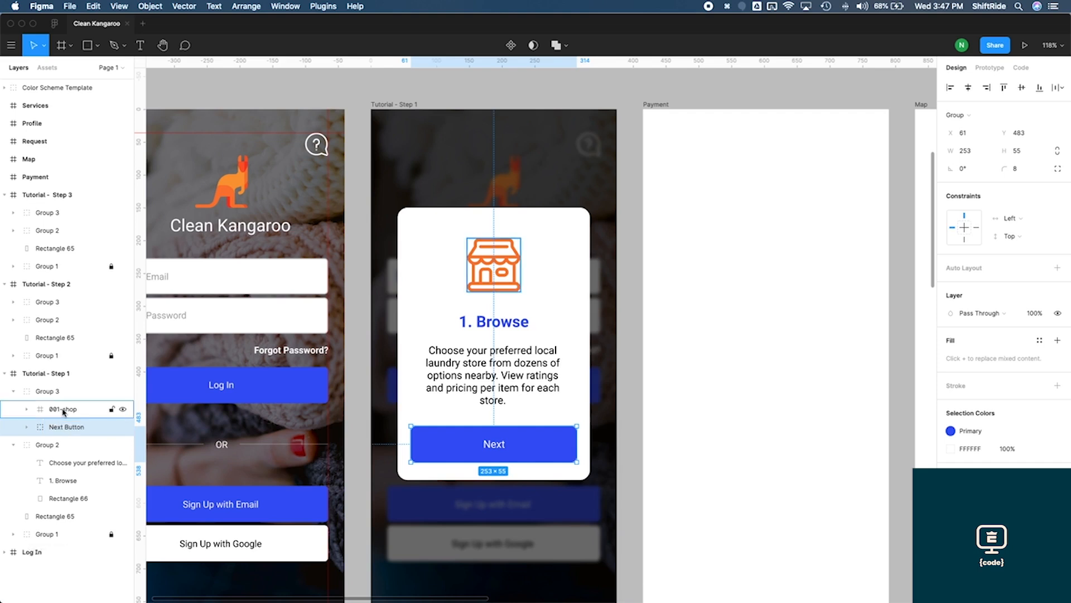
pyautogui.click(66, 427)
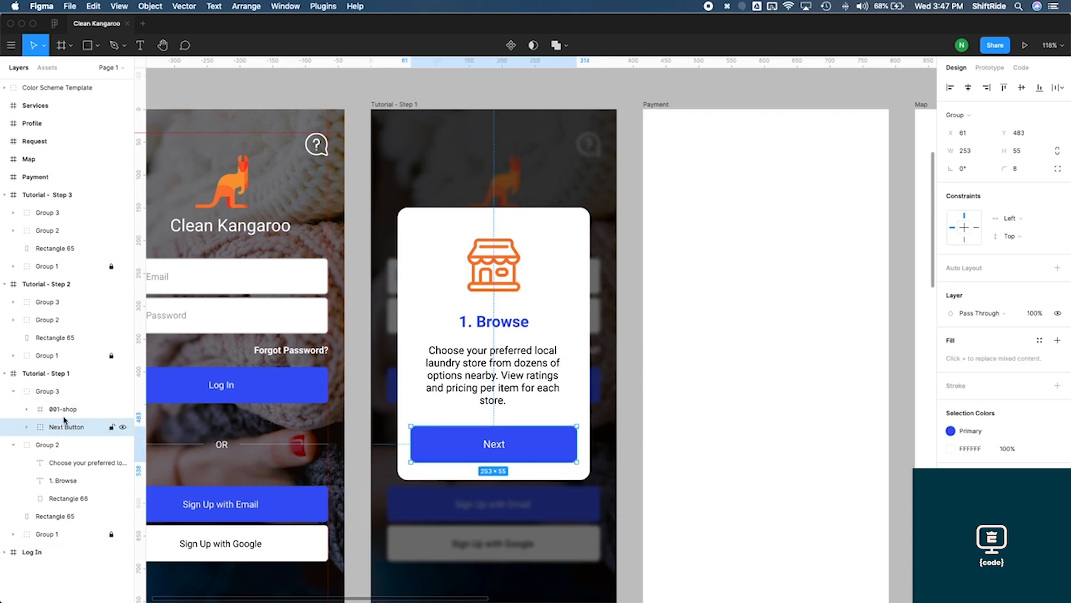
pyautogui.keyDown('shift'); pyautogui.click(48, 411); pyautogui.keyUp('shift')
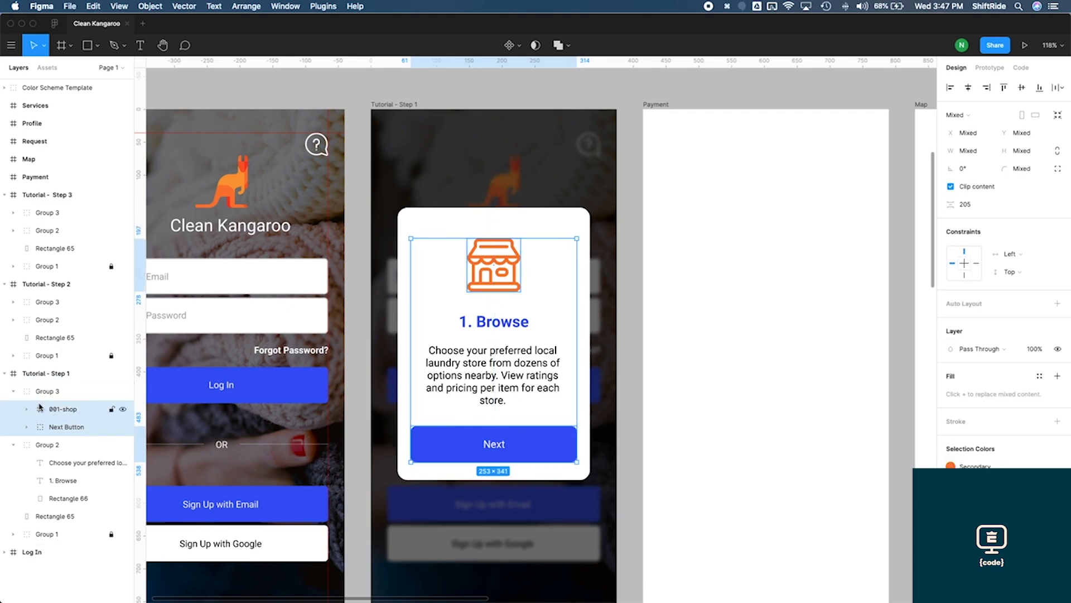
pyautogui.moveTo(40, 413); pyautogui.dragTo(76, 459)
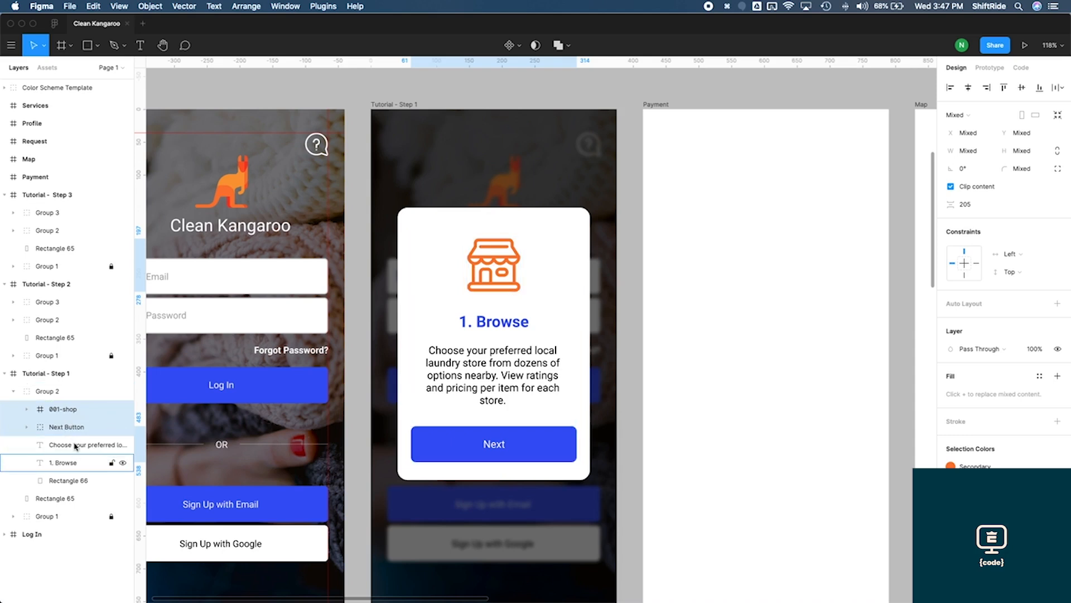
# Reorder Group 2's layers so the "1. Browse" heading and description sit between 001-shop and Next Button, and select the whole group
pyautogui.click(46, 394)
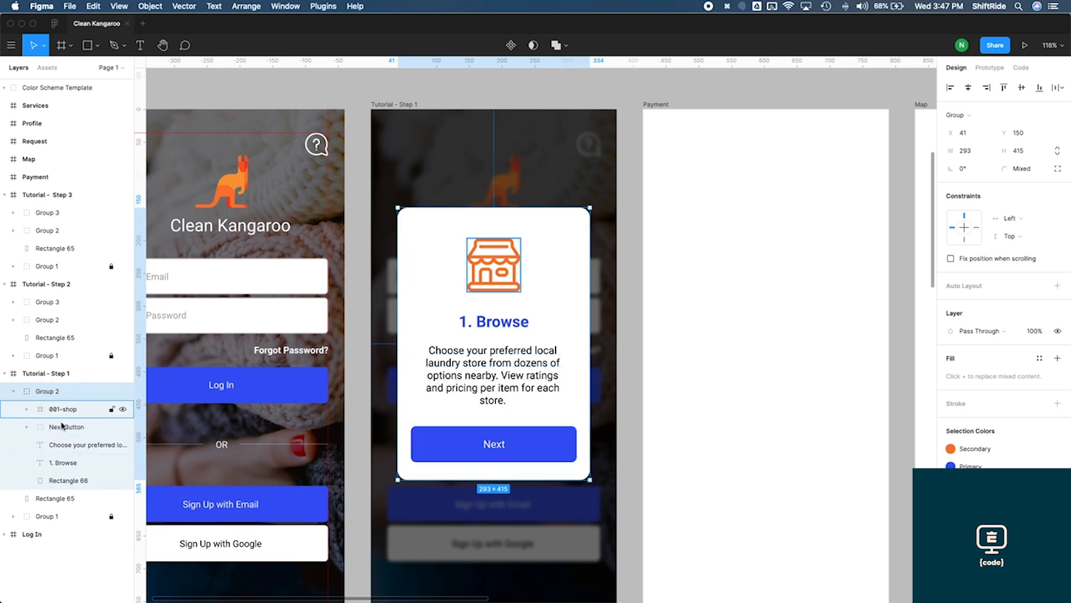
pyautogui.click(42, 446)
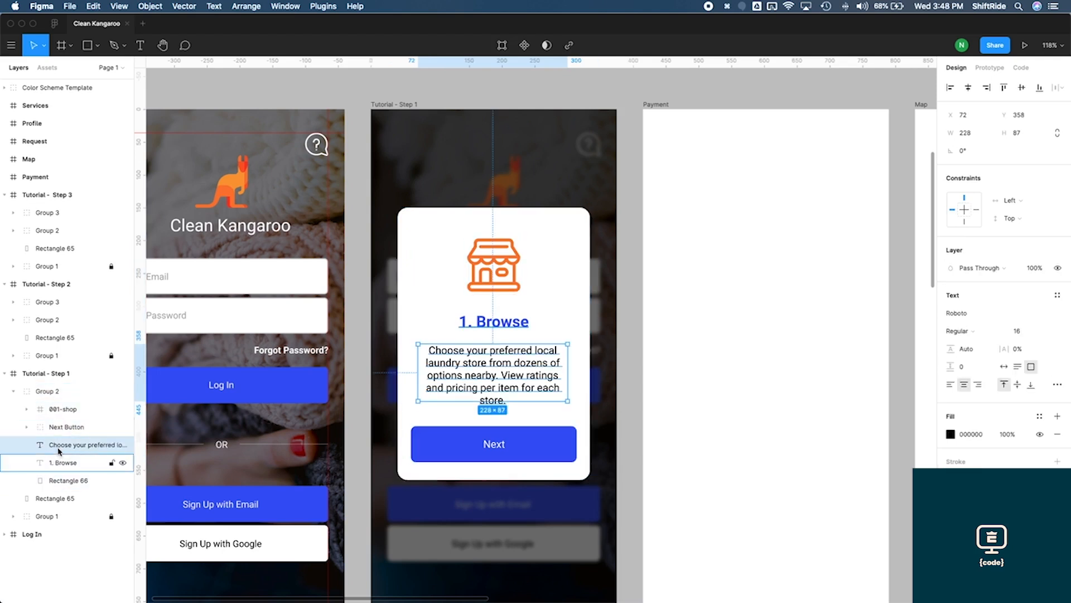
pyautogui.click(45, 467)
pyautogui.moveTo(38, 467); pyautogui.dragTo(69, 427)
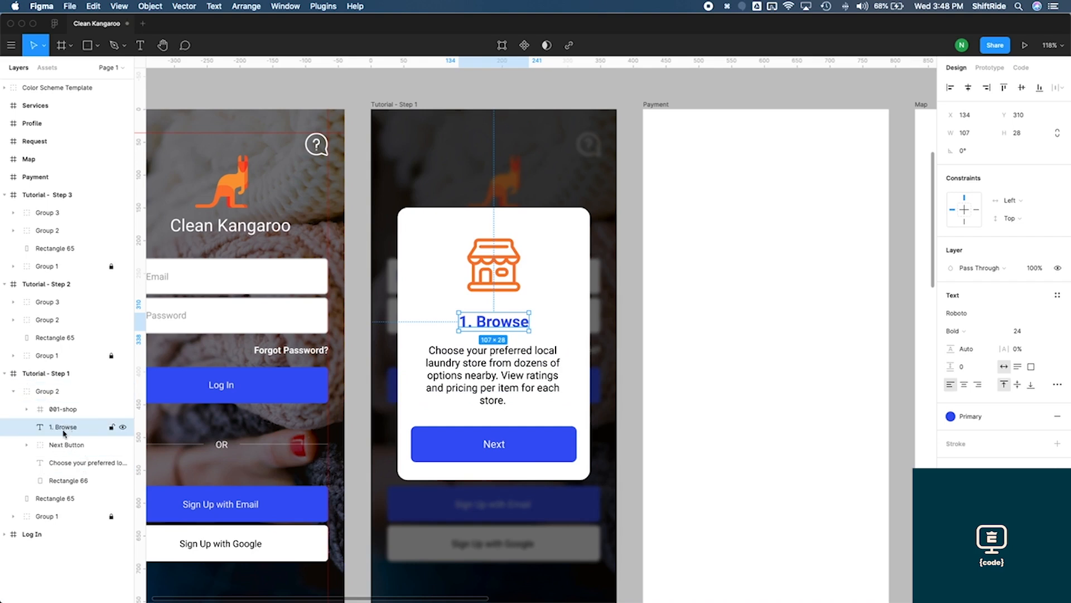
pyautogui.click(39, 463)
pyautogui.moveTo(39, 463); pyautogui.dragTo(71, 443)
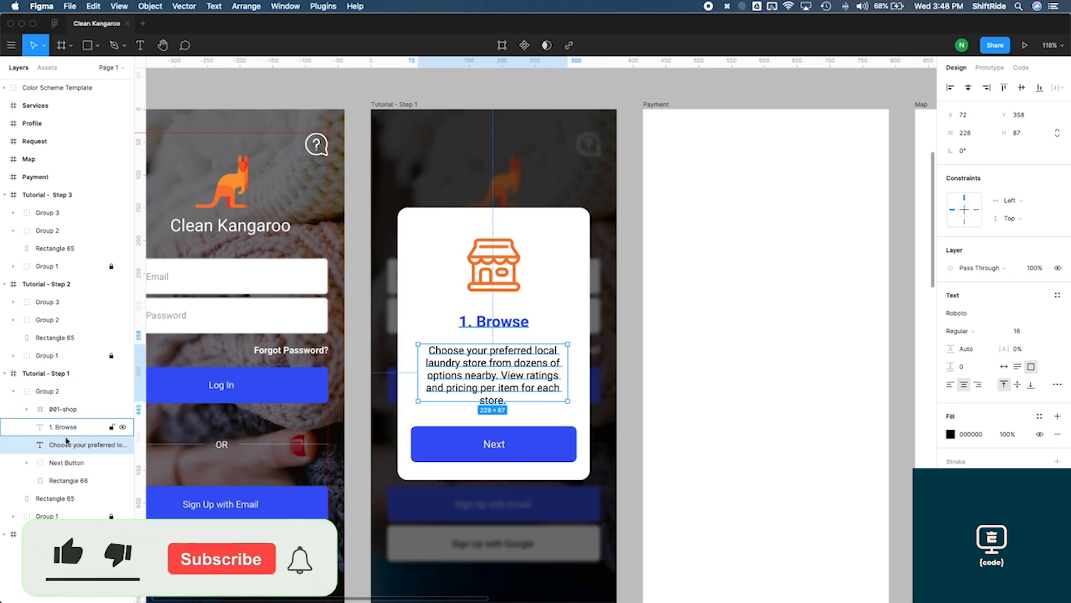
pyautogui.click(56, 462)
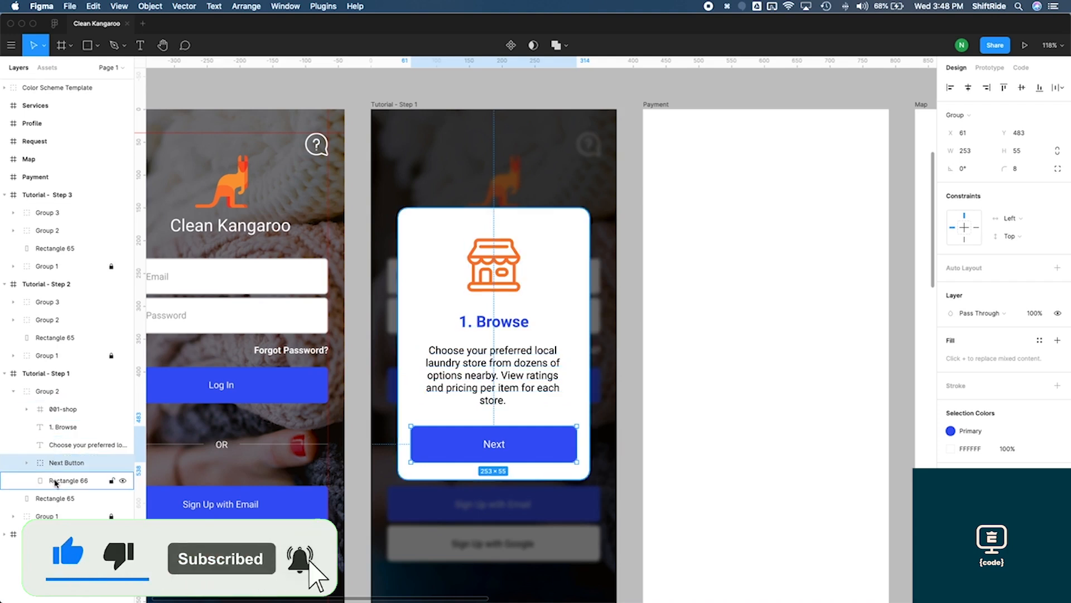
pyautogui.click(58, 391)
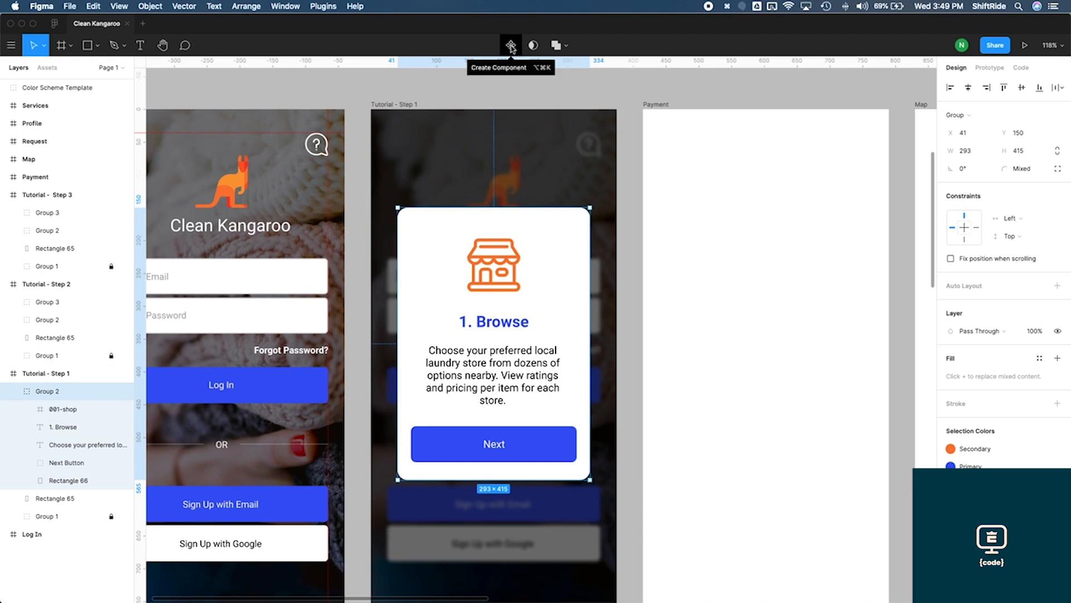
# Turn the Tutorial - Step 1 card's Group 2 into a component and place an instance of it on the Tutorial - Step 2 screen
pyautogui.press('alt+super+k')
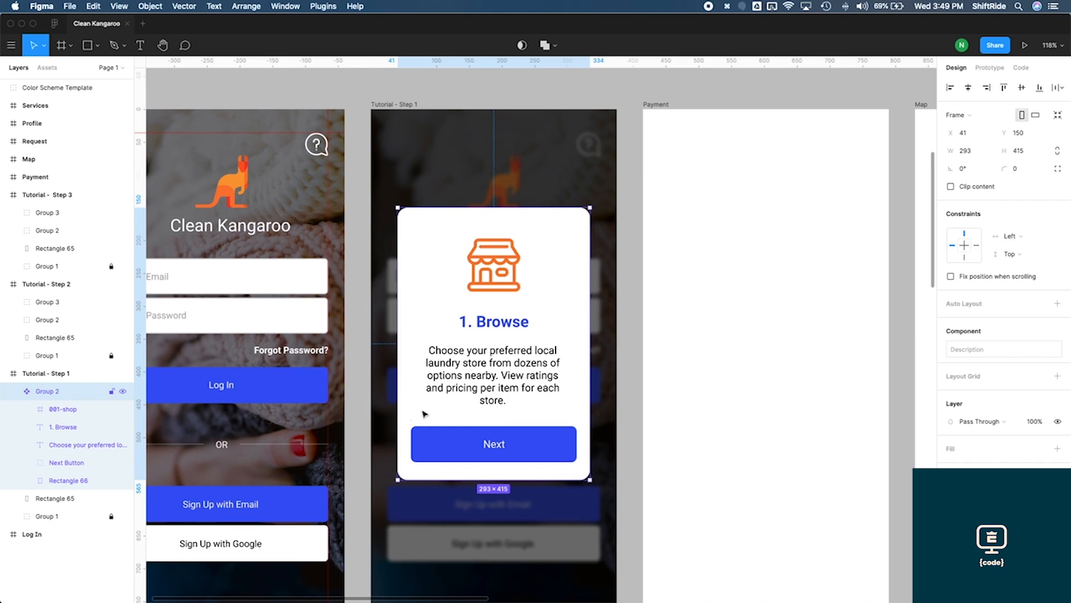
pyautogui.scroll(-2, 578, 332)
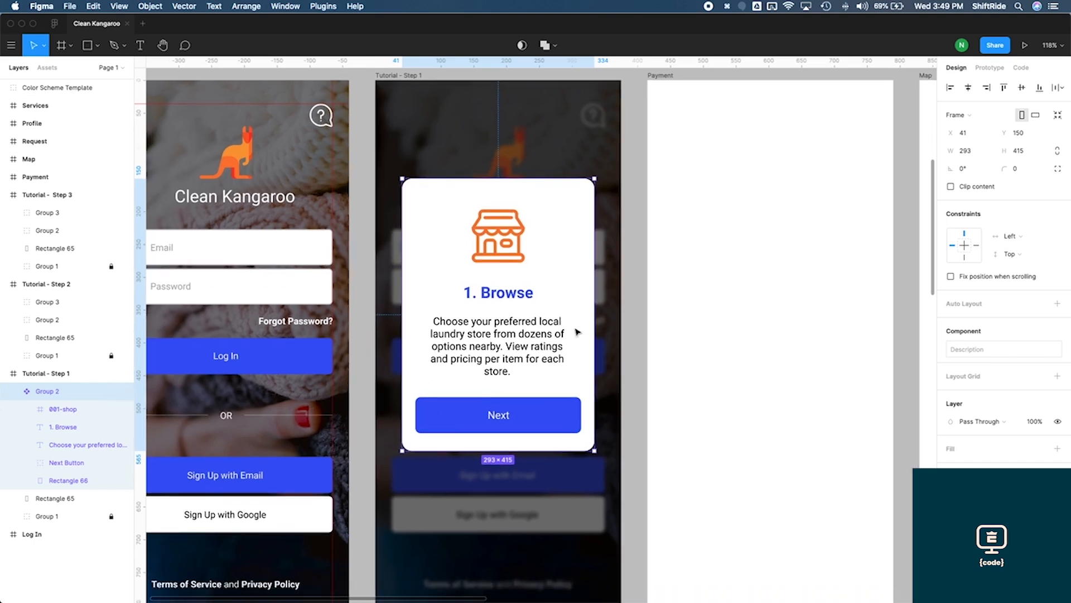
pyautogui.scroll(-5, 578, 332)
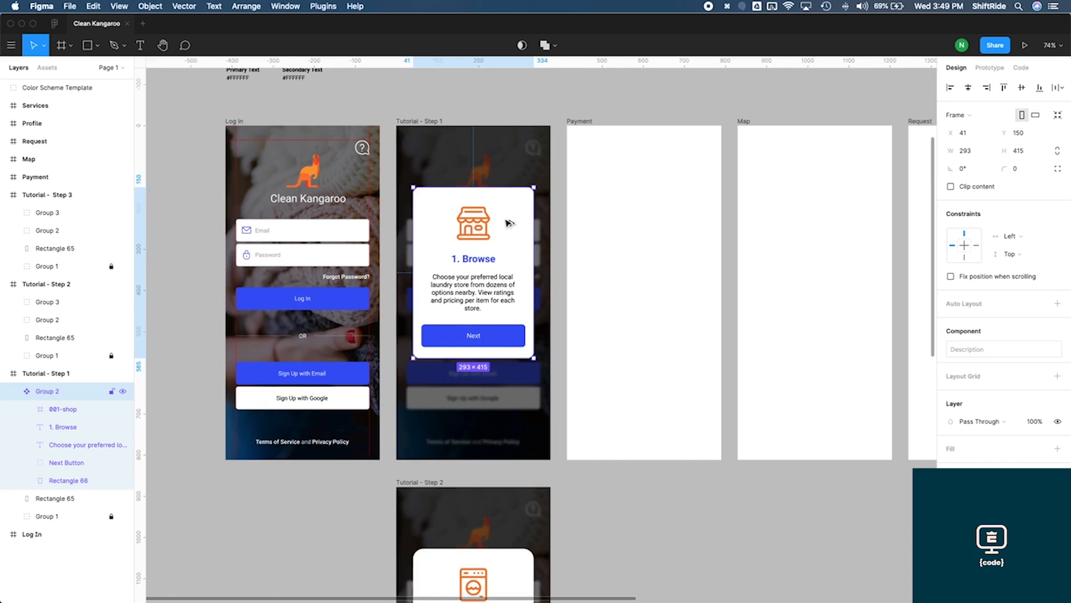
pyautogui.moveTo(509, 253); pyautogui.dragTo(507, 543)
pyautogui.scroll(-3, 507, 543)
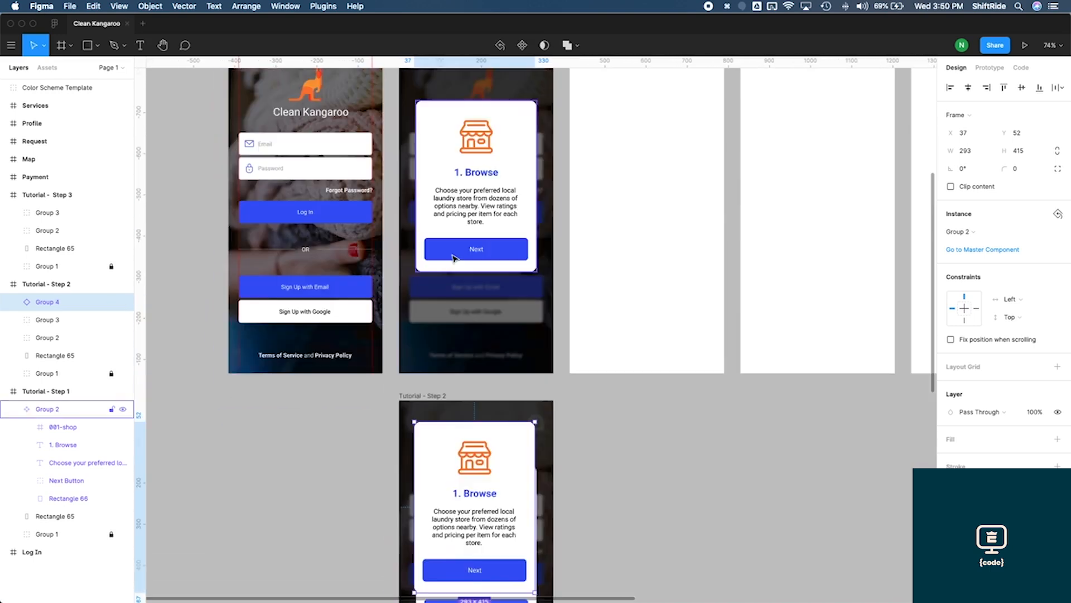
# Compare the master card on Tutorial - Step 1 with its instance on Tutorial - Step 2
pyautogui.scroll(3, 453, 257)
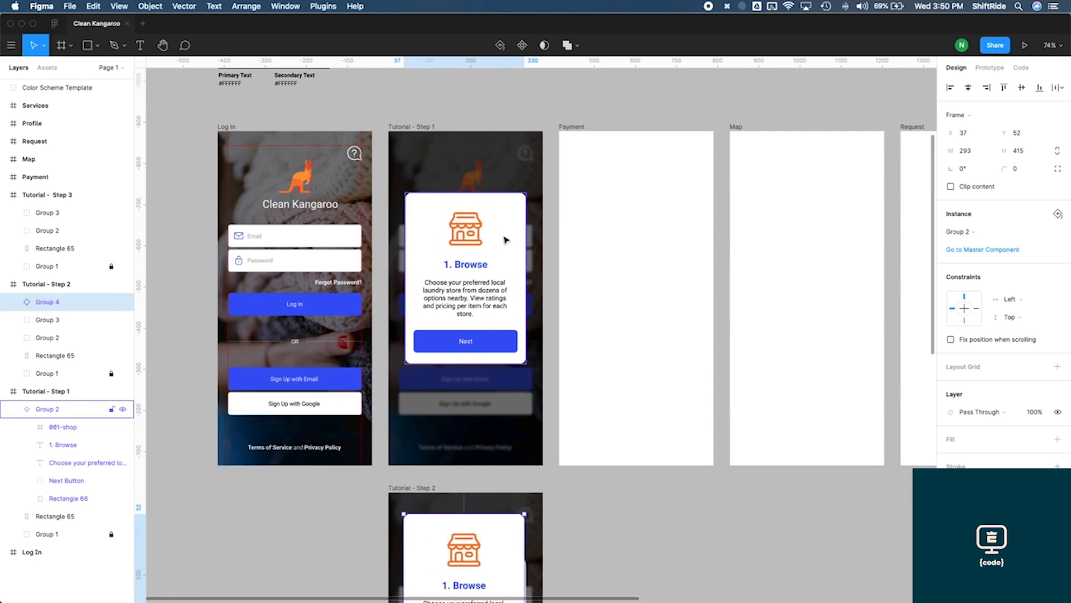
pyautogui.scroll(-5, 504, 279)
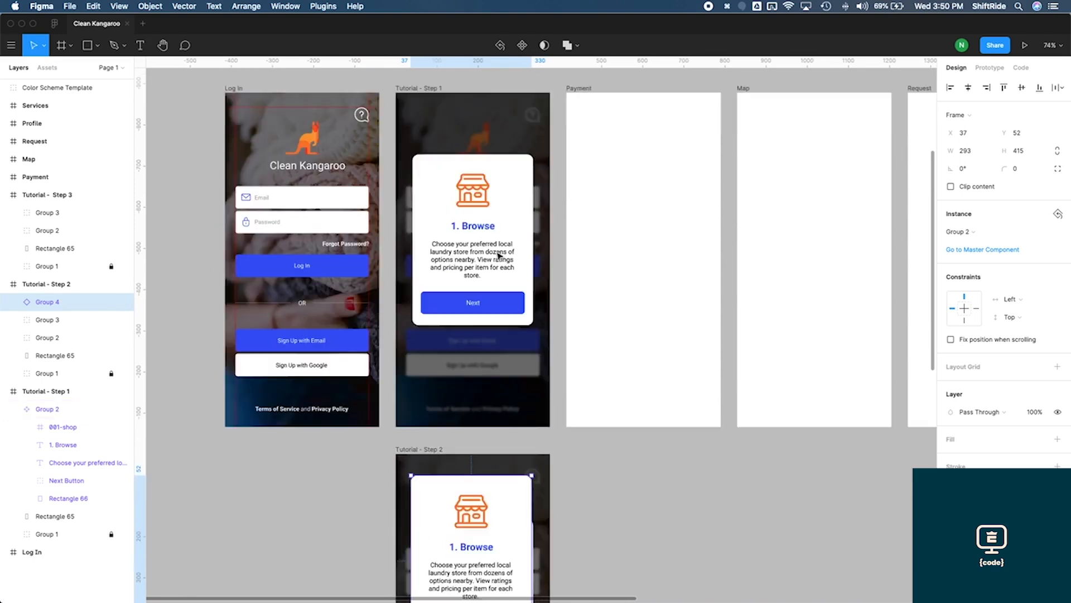
pyautogui.scroll(-6, 500, 256)
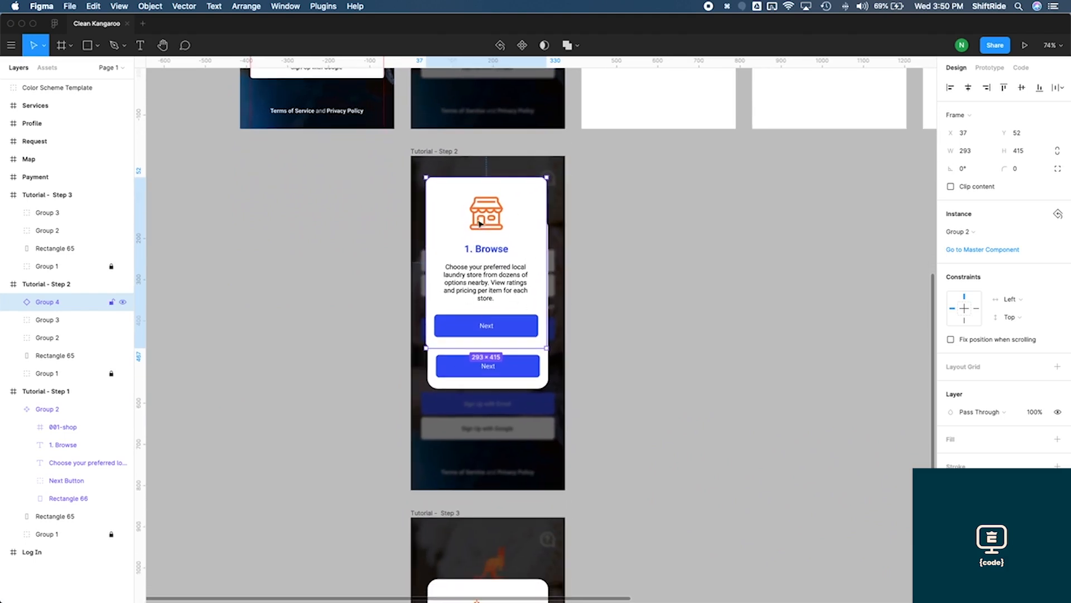
pyautogui.scroll(3, 498, 291)
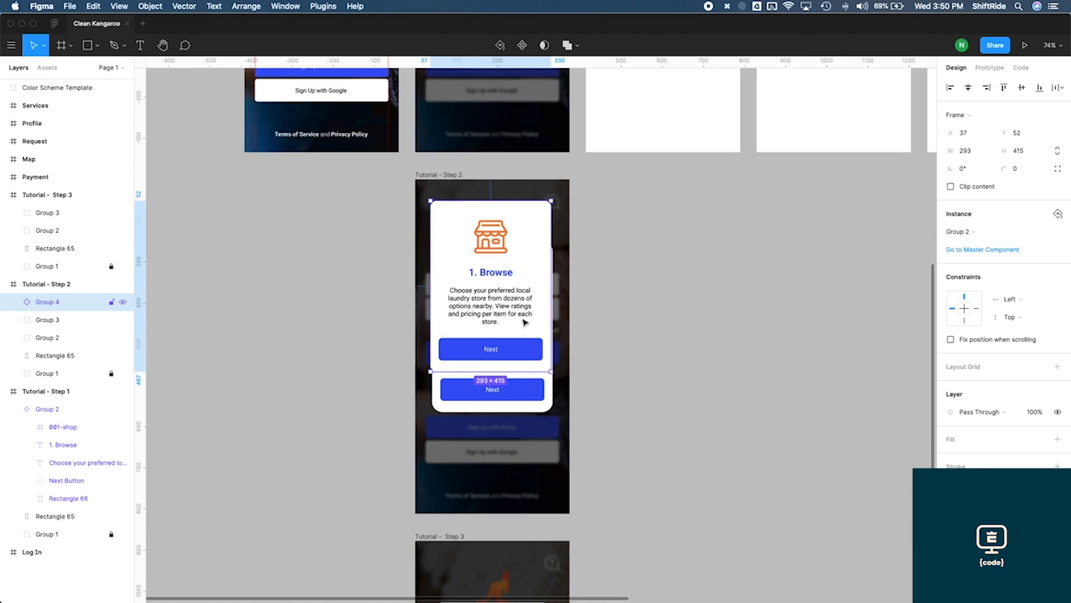
pyautogui.scroll(5, 525, 322)
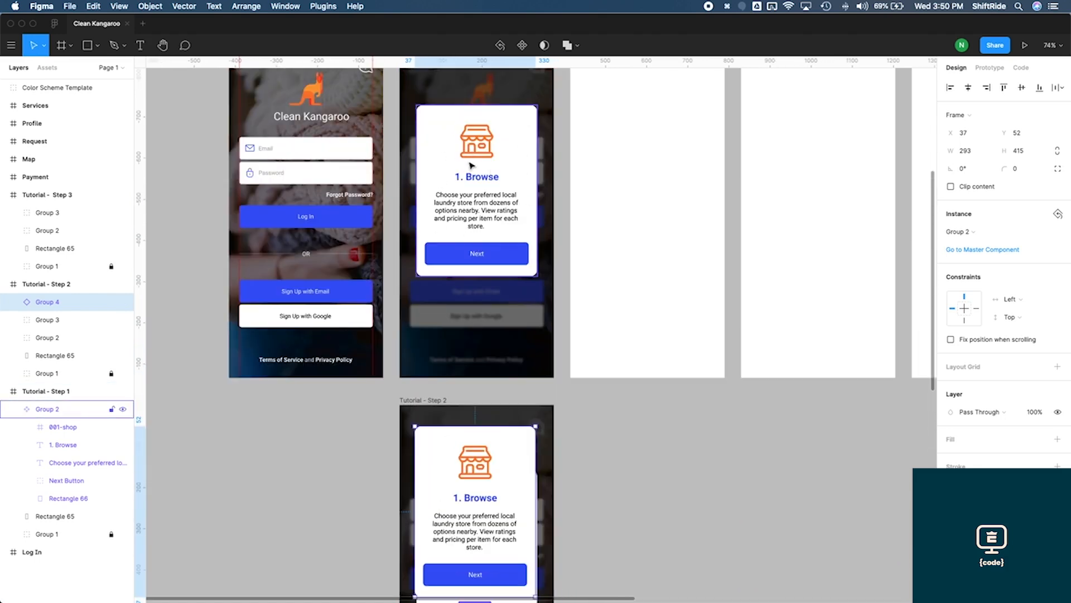
pyautogui.press('super+z')
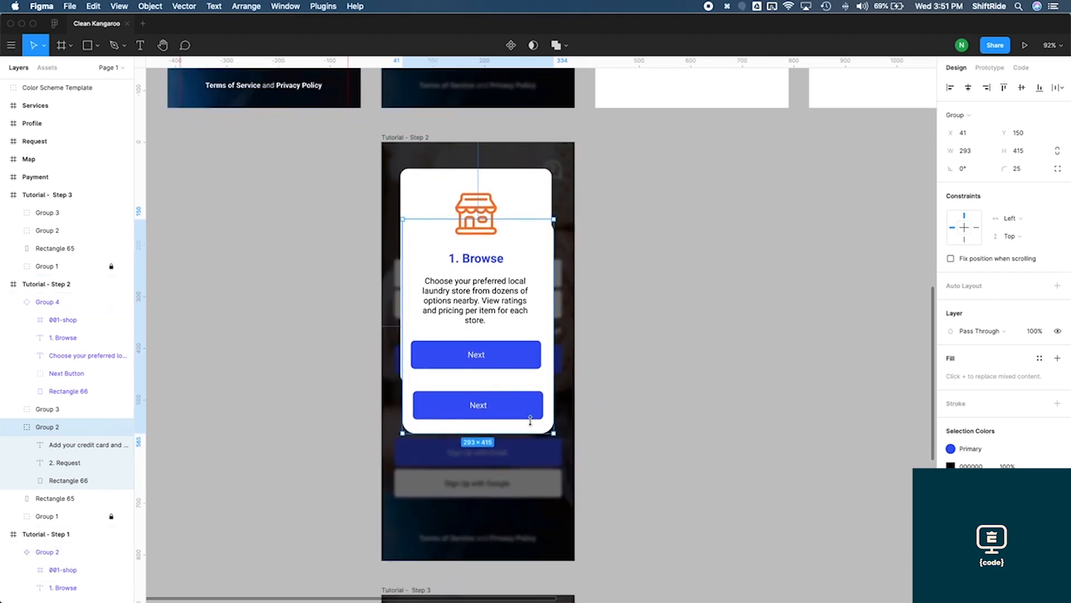
# Move the old Request card out of Tutorial - Step 2 onto the empty canvas, with Group 3 as the topmost layer of its Group 2
pyautogui.moveTo(547, 420); pyautogui.dragTo(590, 466)
pyautogui.moveTo(748, 481); pyautogui.dragTo(779, 481)
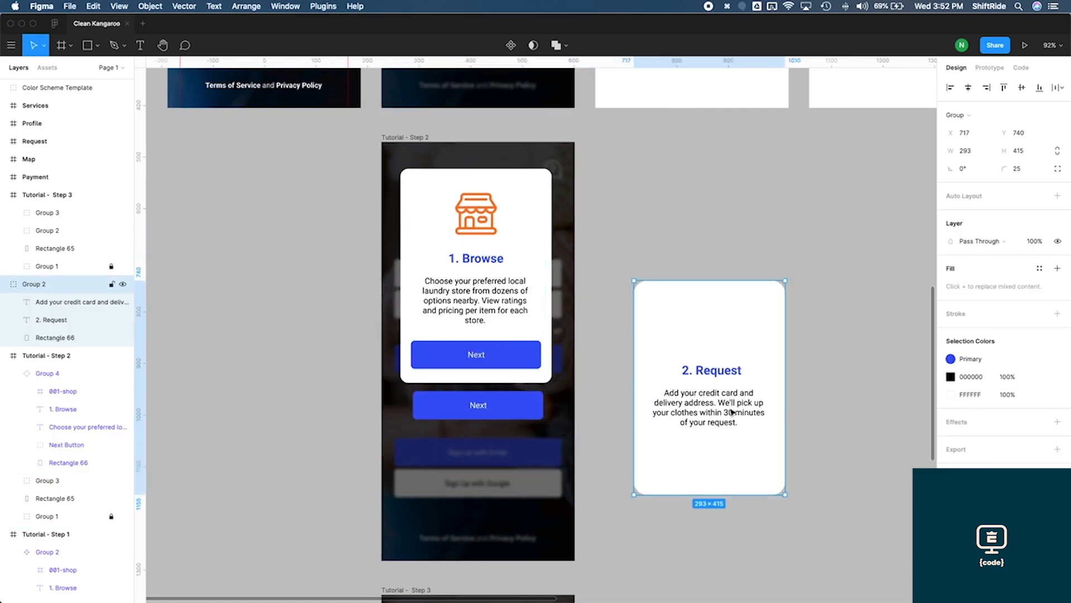
pyautogui.moveTo(509, 405); pyautogui.dragTo(750, 469)
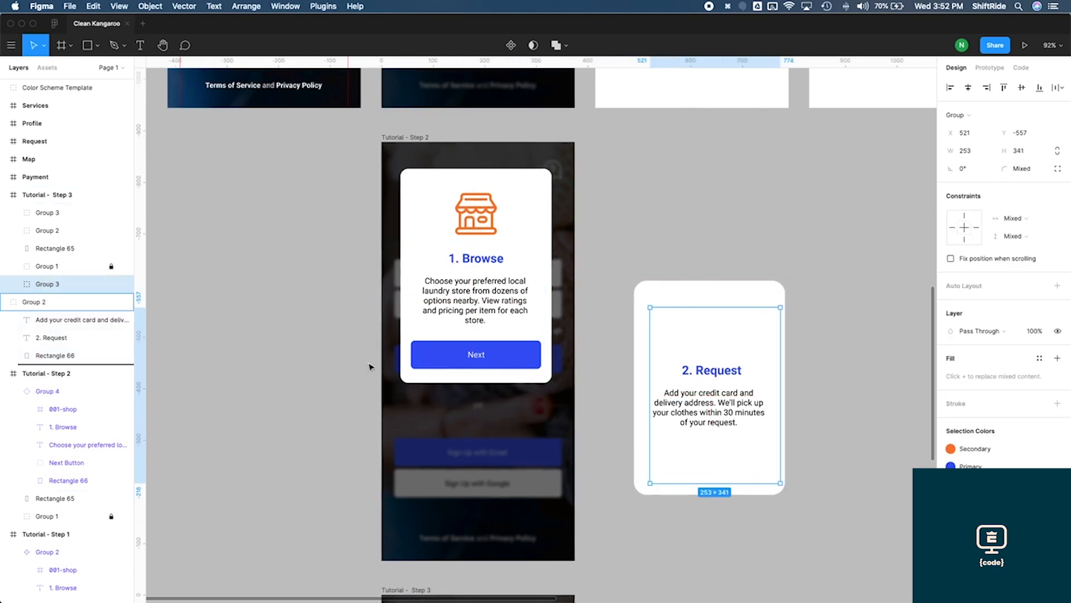
pyautogui.press('super+[')
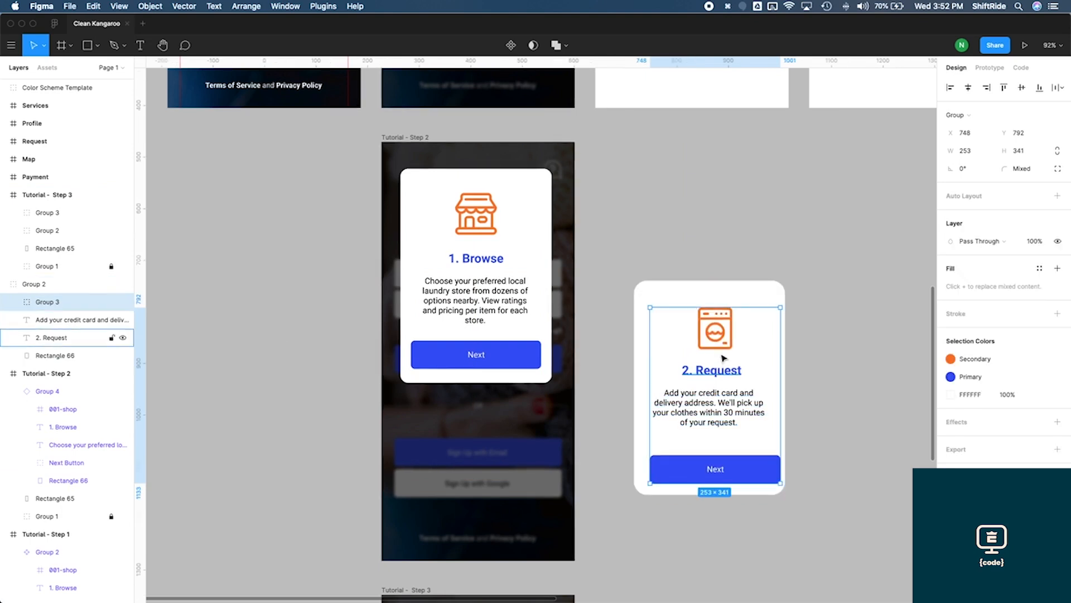
pyautogui.moveTo(732, 471); pyautogui.dragTo(725, 463)
pyautogui.click(856, 432)
# Replace the Step 2 instance's heading with "2. Request" and its description with the credit card and delivery address text from the old card
pyautogui.doubleClick(726, 339)
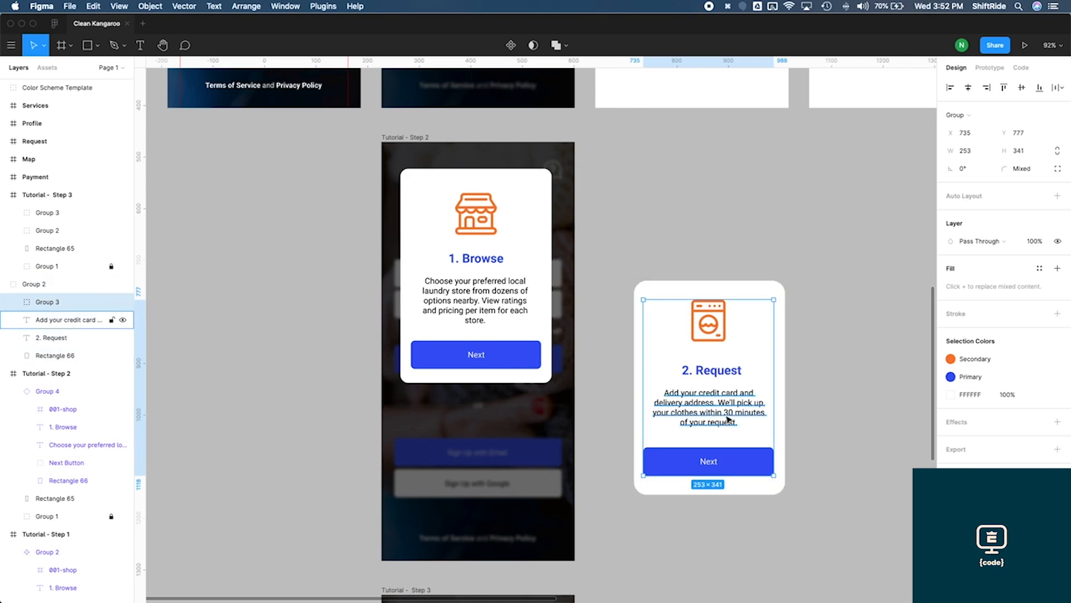
pyautogui.doubleClick(723, 367)
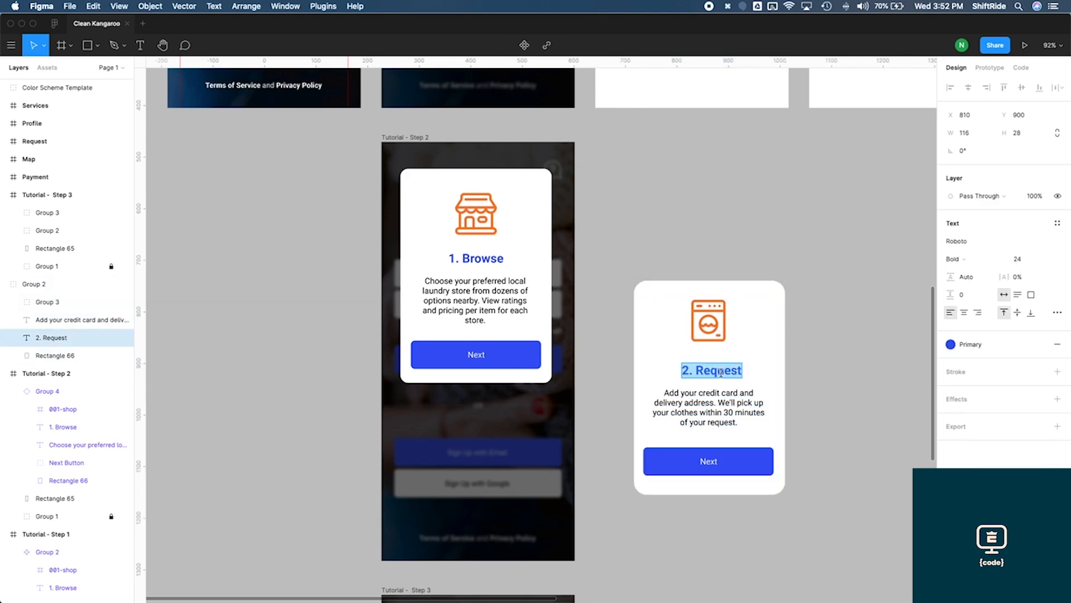
pyautogui.press('super+c')
pyautogui.doubleClick(497, 260)
pyautogui.press('super+v')
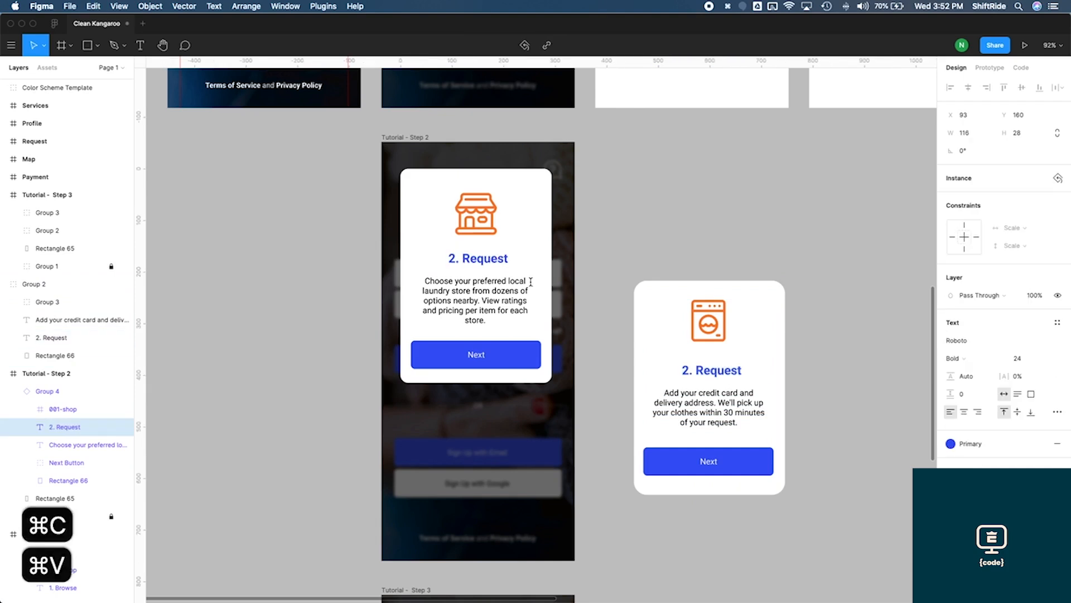
pyautogui.doubleClick(707, 402)
pyautogui.press('super+c')
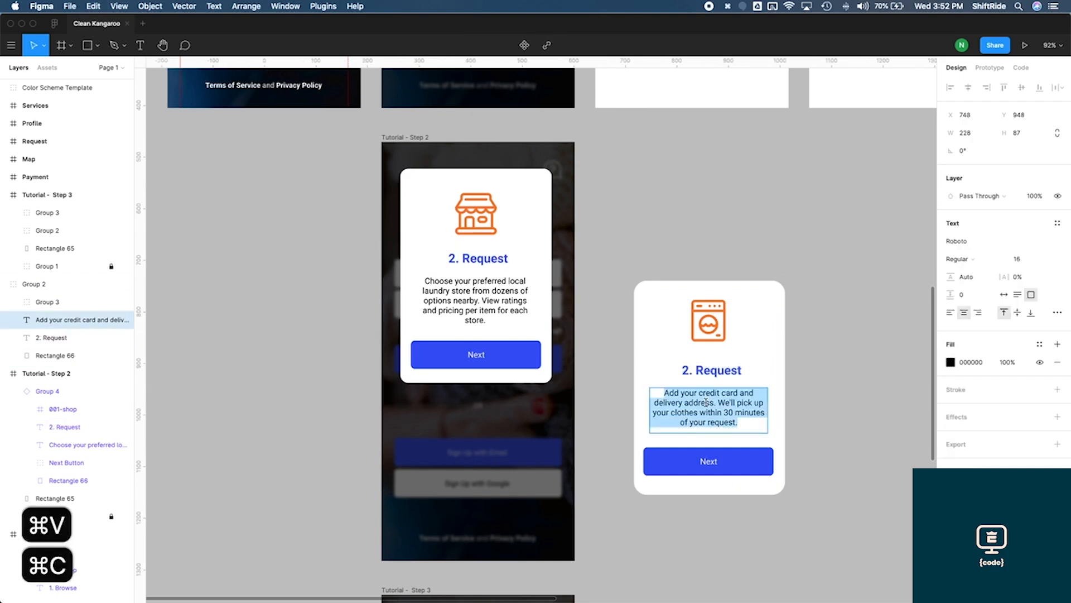
pyautogui.doubleClick(516, 311)
pyautogui.press('super+v')
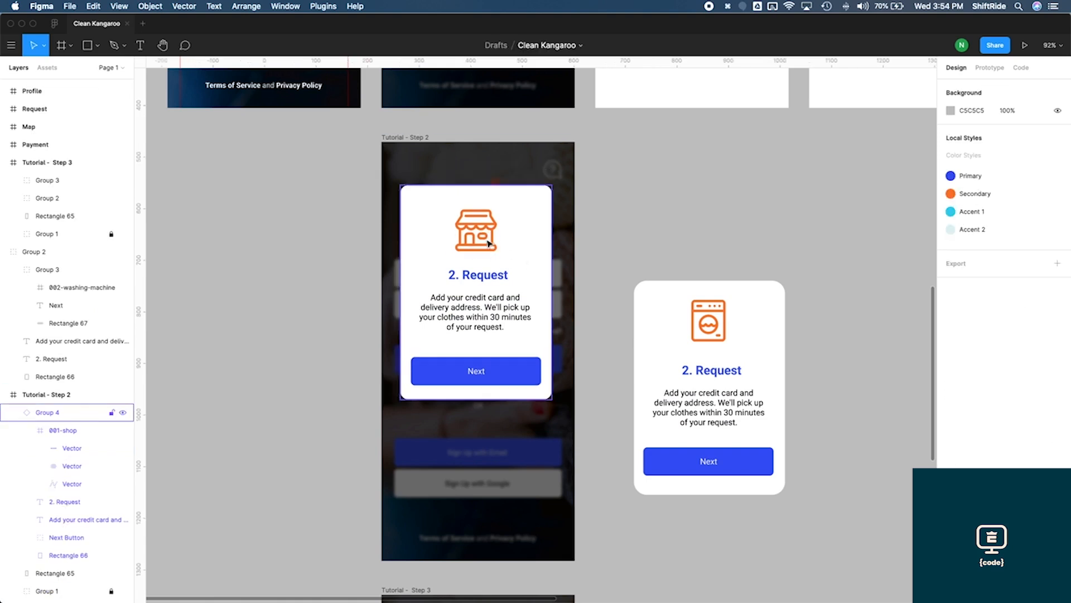
# Copy the 002-washing-machine icon from the old Request card beside Tutorial - Step 2
pyautogui.click(617, 313)
pyautogui.click(727, 349)
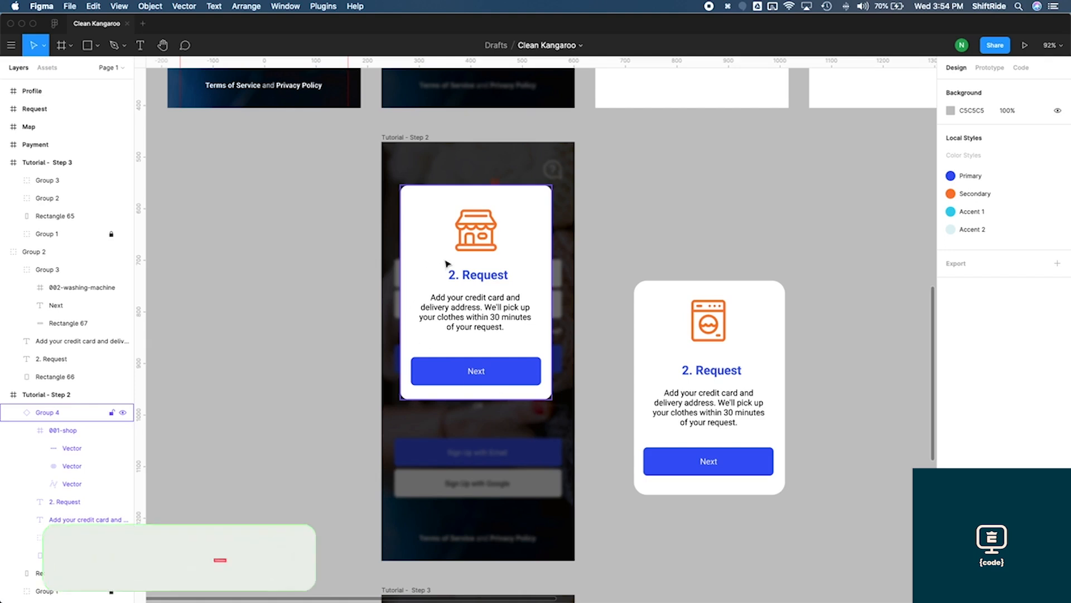
pyautogui.scroll(10, 484, 365)
pyautogui.scroll(2, 484, 366)
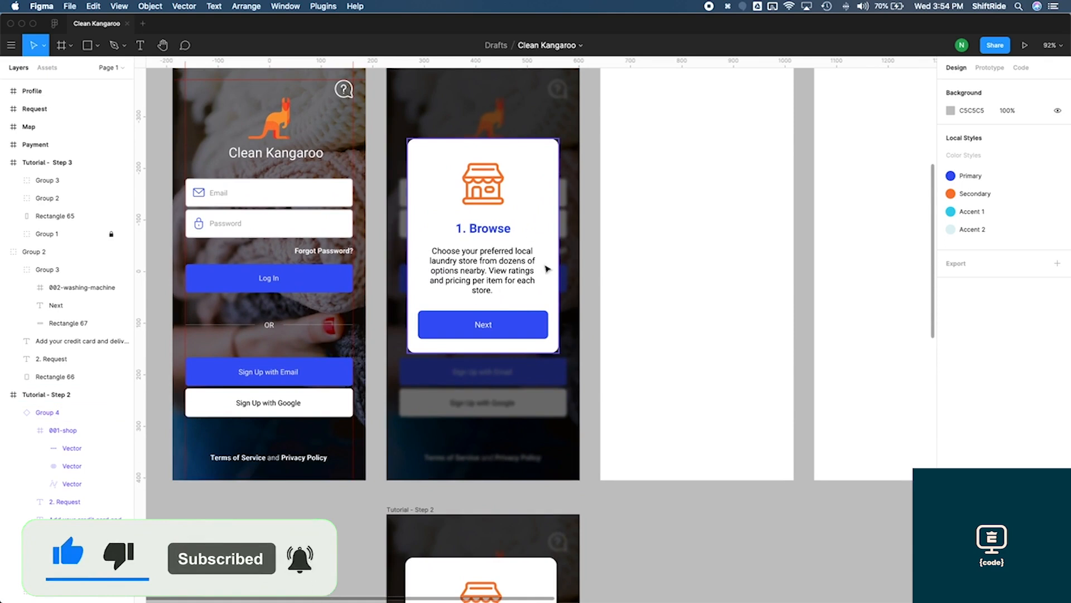
pyautogui.scroll(-10, 547, 269)
pyautogui.click(678, 419)
pyautogui.doubleClick(701, 416)
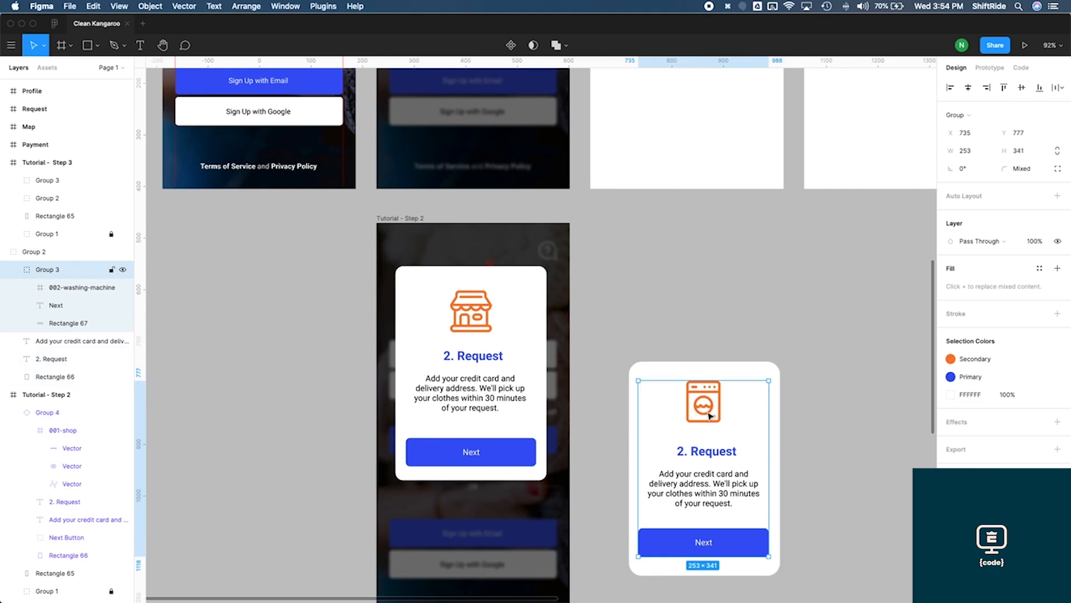
pyautogui.doubleClick(710, 416)
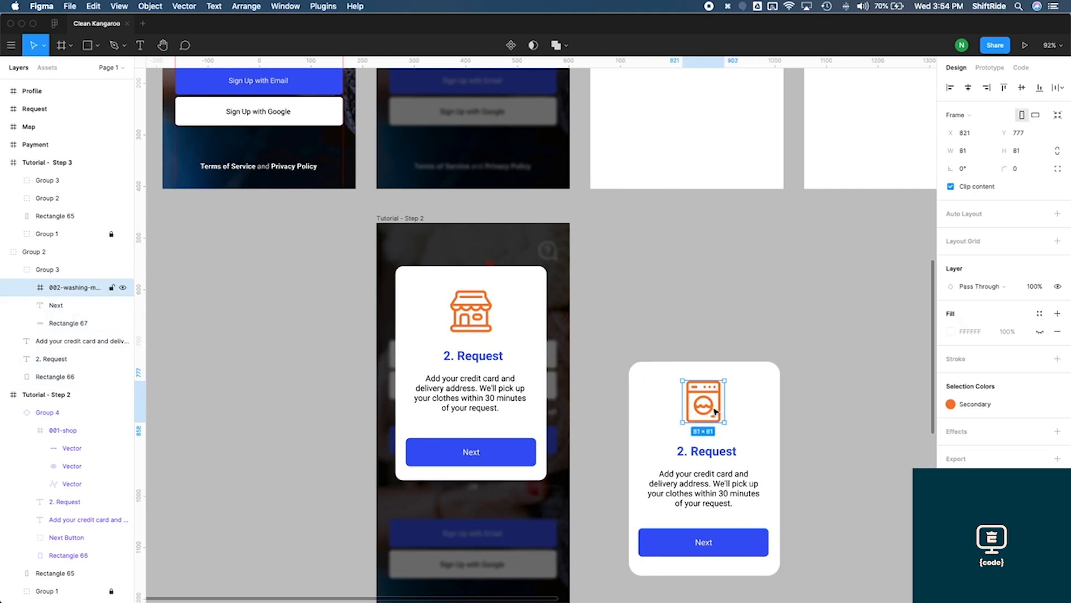
pyautogui.press('super+c')
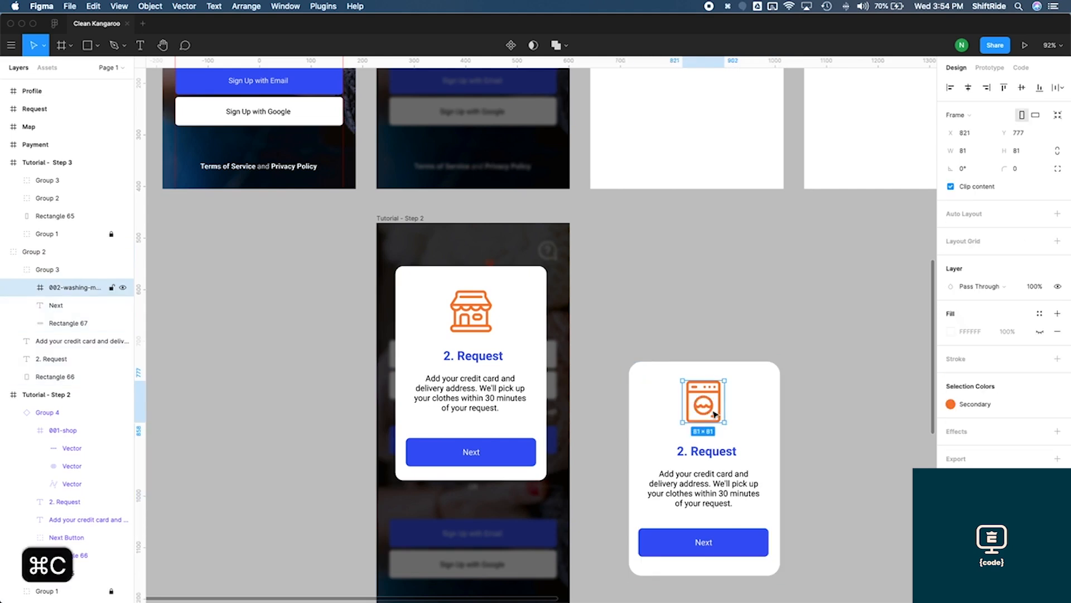
# Paste the washing machine icon into the Step 1 master card and stack it over the shop icon inside the 001-shop frame
pyautogui.scroll(10, 716, 414)
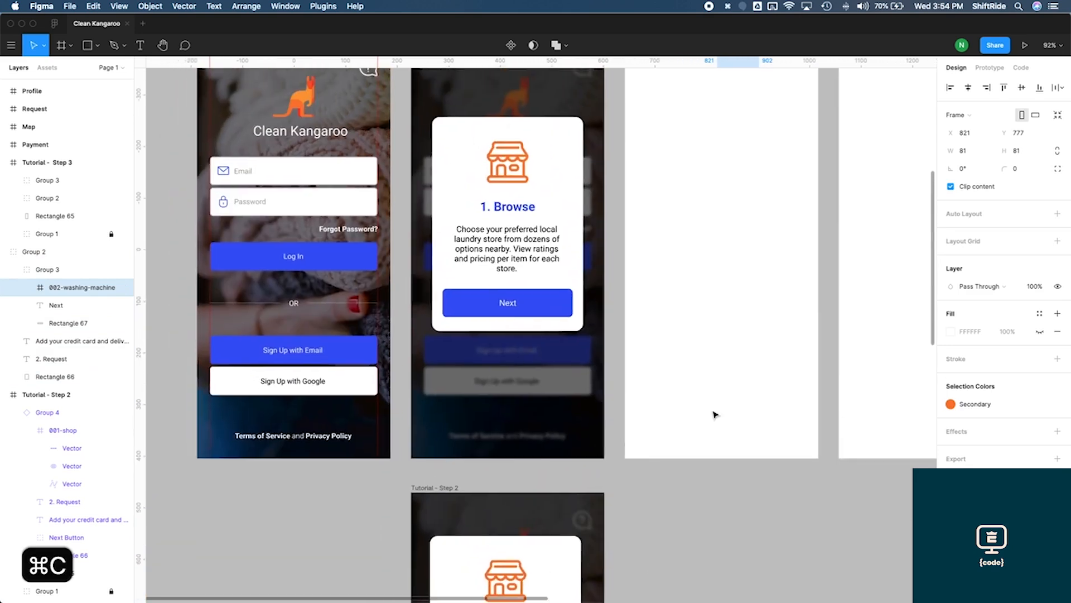
pyautogui.click(497, 240)
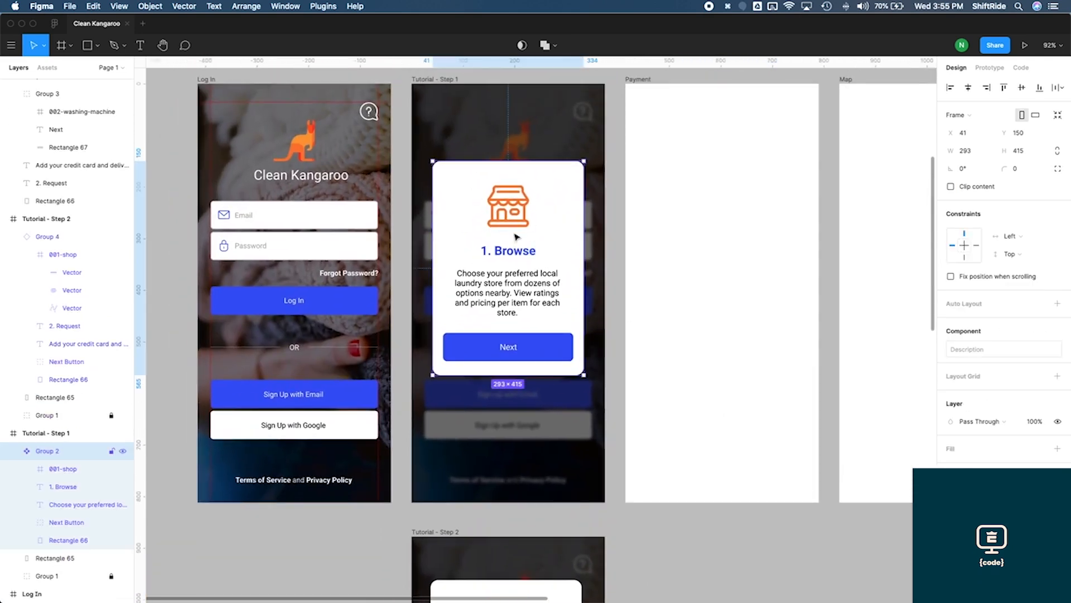
pyautogui.scroll(1, 516, 237)
pyautogui.press('super+v')
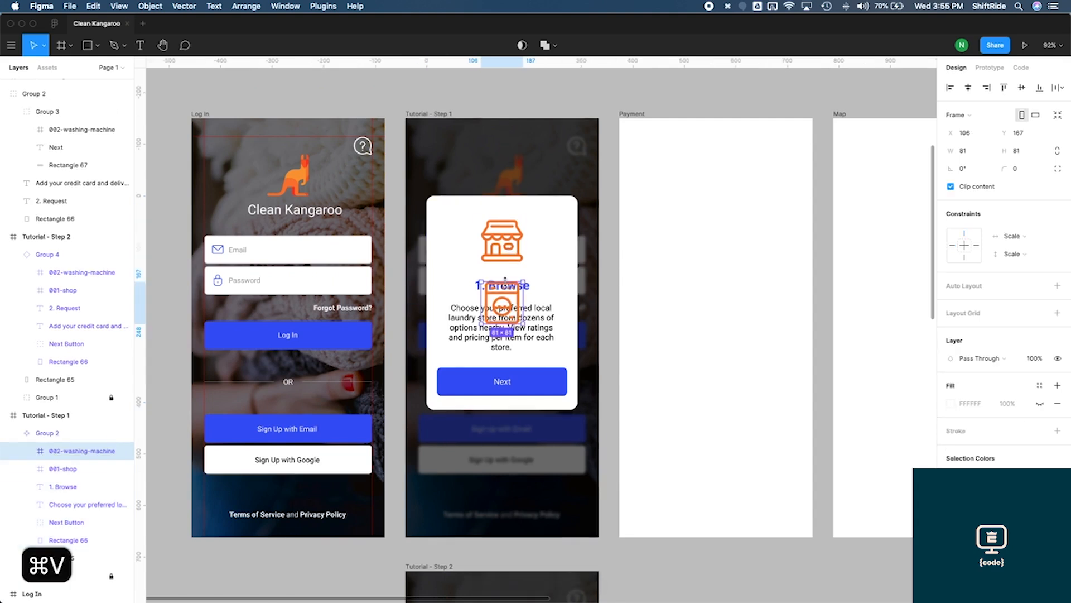
pyautogui.moveTo(505, 302); pyautogui.dragTo(503, 243)
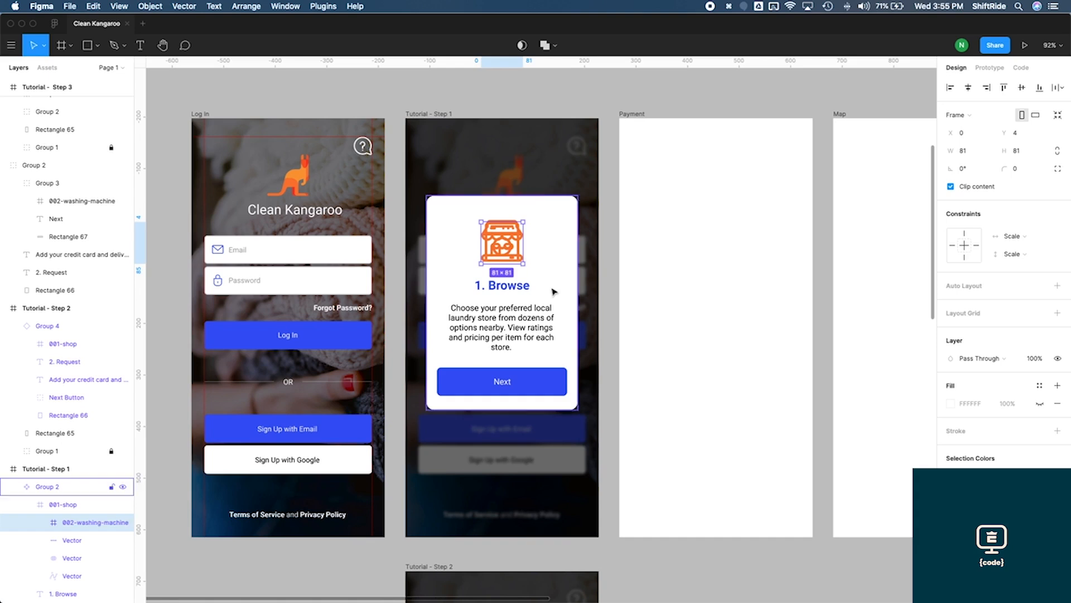
# Copy the 003-towels icon from the Tutorial - Step 3 card and paste it into the 001-shop frame of the Step 1 master card
pyautogui.scroll(-3, 554, 291)
pyautogui.scroll(-10, 554, 291)
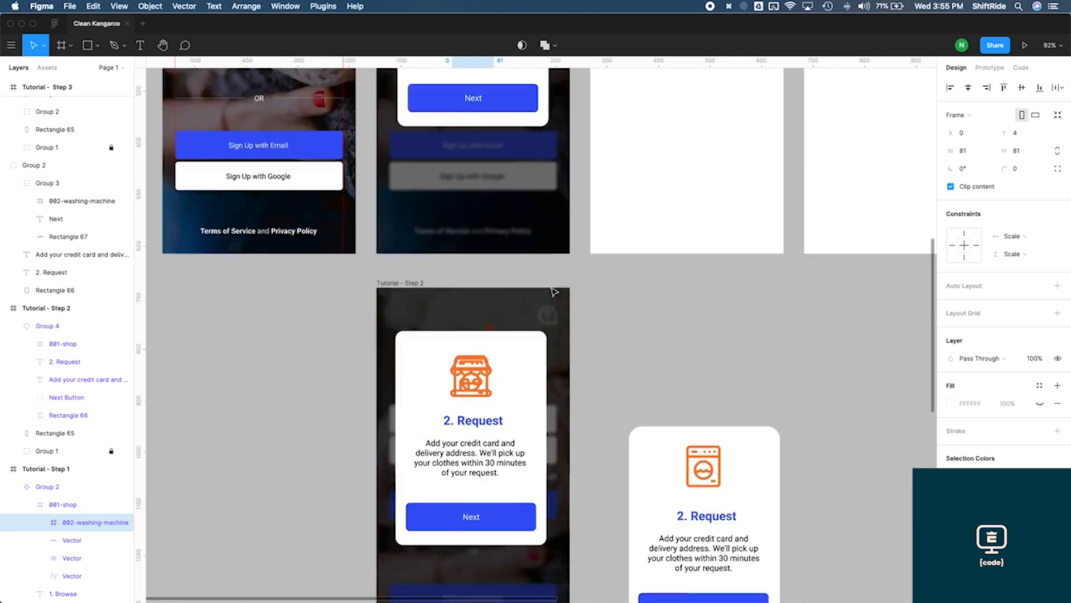
pyautogui.scroll(-1, 554, 291)
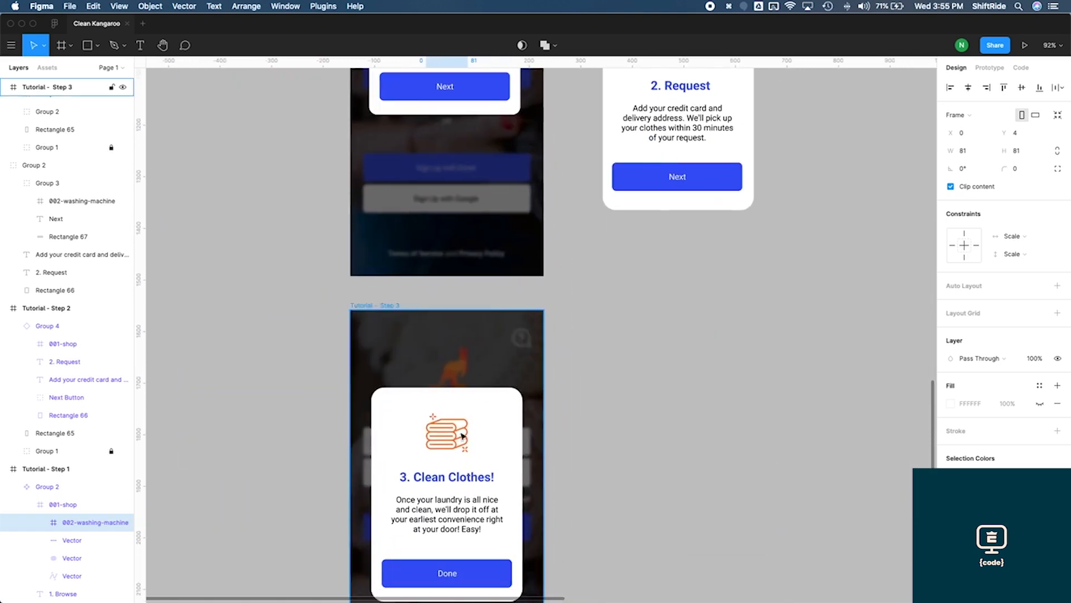
pyautogui.click(459, 446)
pyautogui.press('super+c')
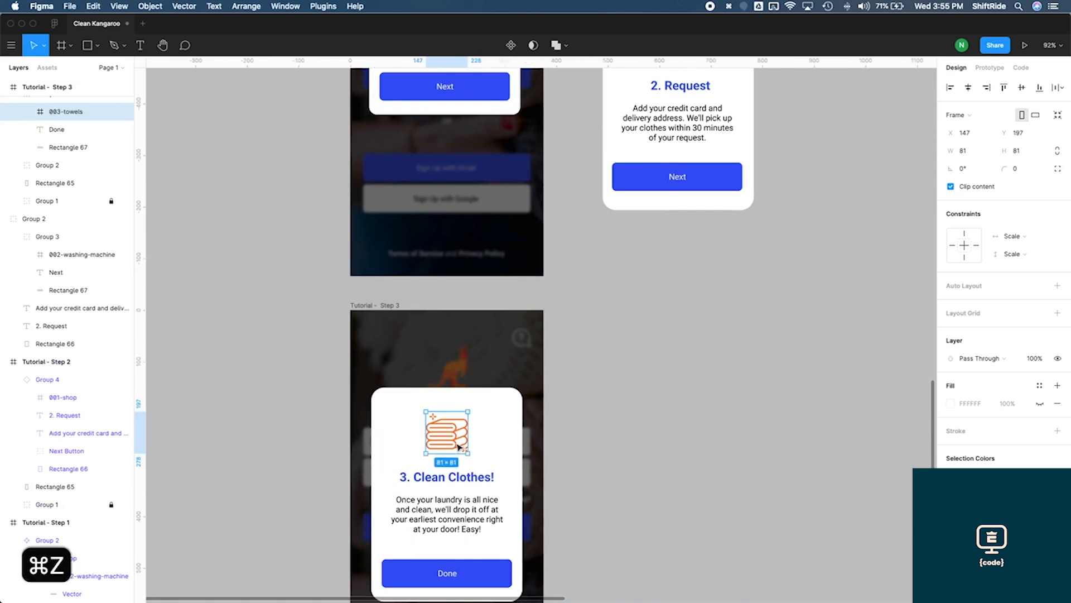
pyautogui.press('super+c')
pyautogui.press('super+c')
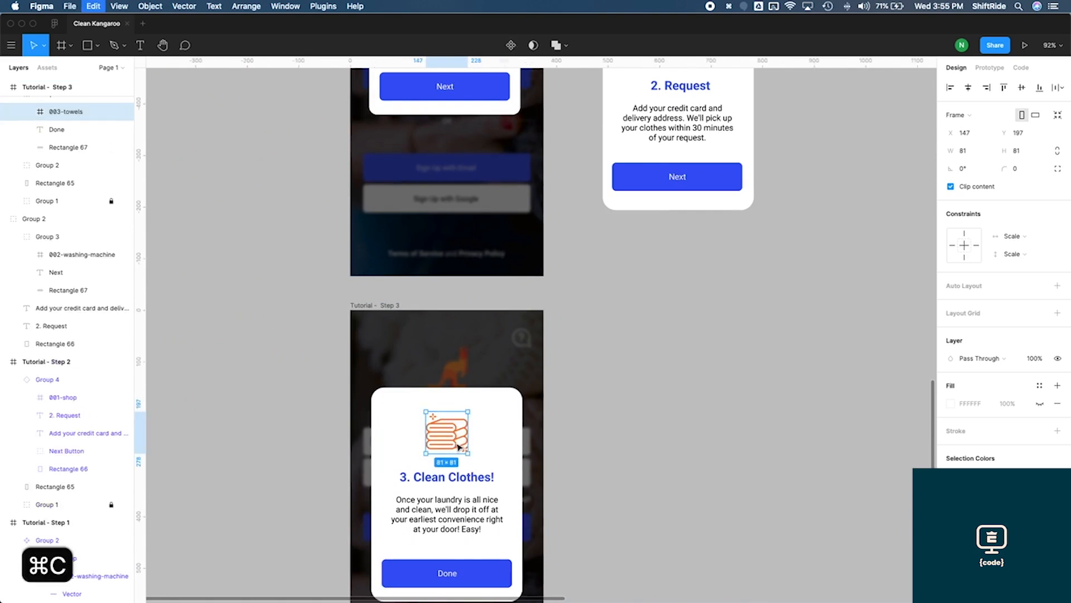
pyautogui.scroll(20, 459, 446)
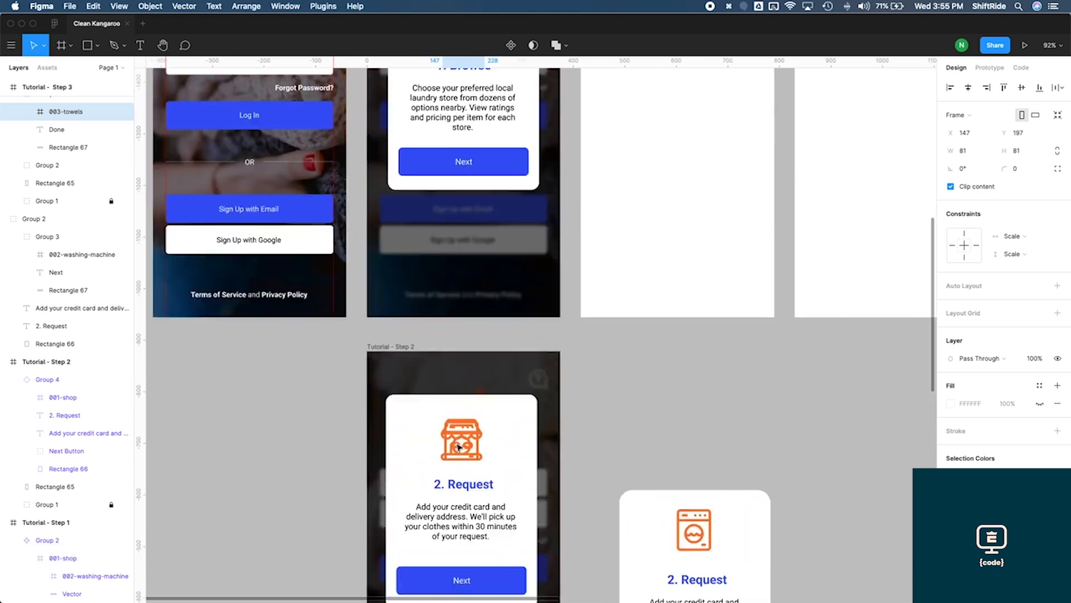
pyautogui.scroll(6, 459, 446)
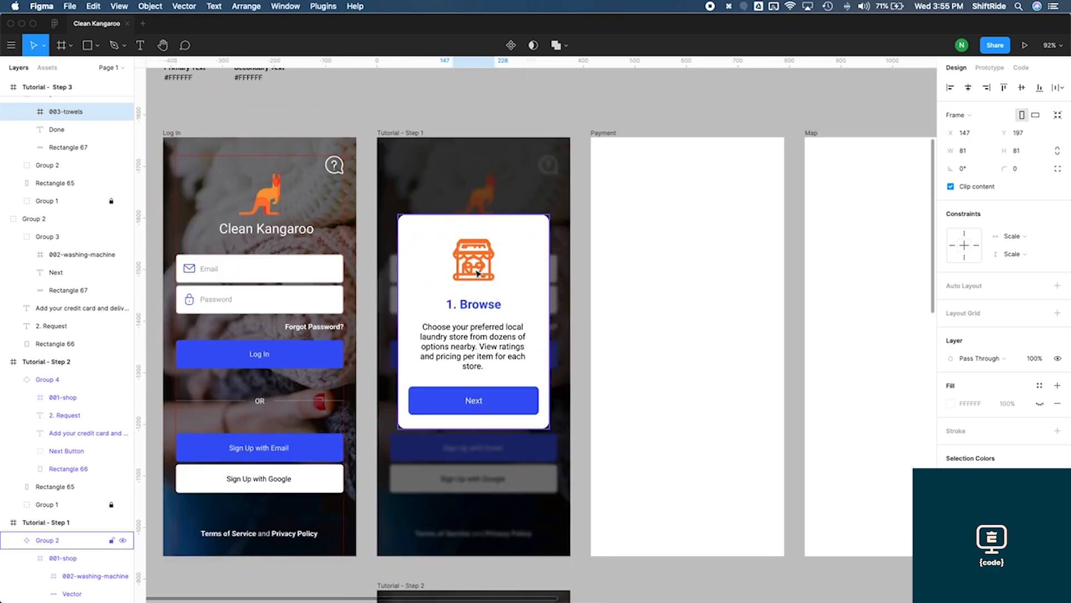
pyautogui.click(477, 273)
pyautogui.press('super+v')
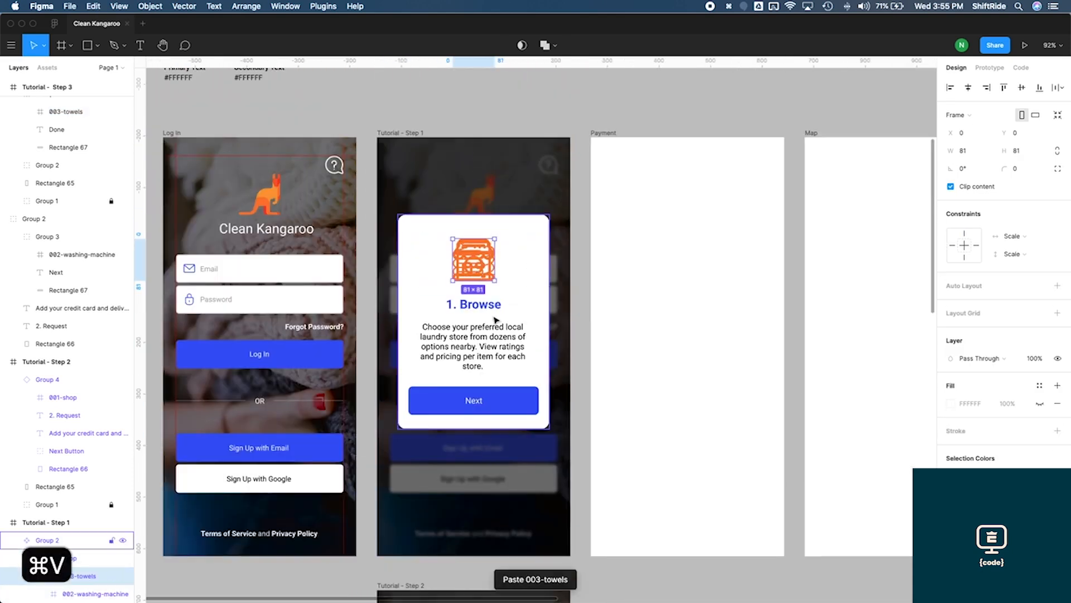
pyautogui.scroll(-3, 54, 505)
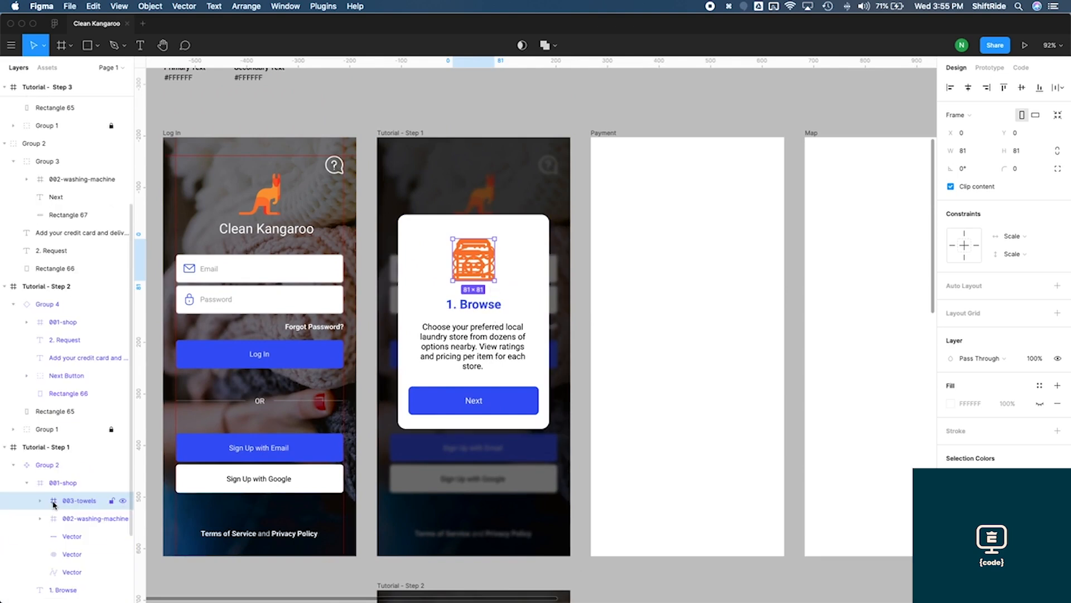
# Move the 003-towels and 002-washing-machine icons out of the 001-shop frame so they sit directly above it in the master card
pyautogui.scroll(-2, 55, 502)
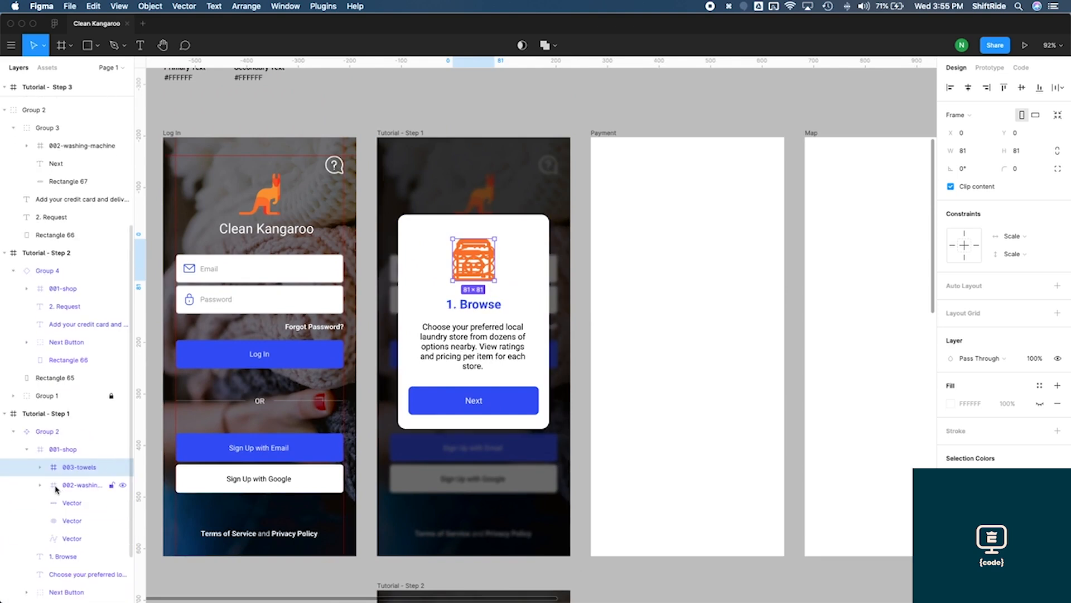
pyautogui.keyDown('shift'); pyautogui.click(55, 489); pyautogui.keyUp('shift')
pyautogui.moveTo(56, 488); pyautogui.dragTo(32, 462)
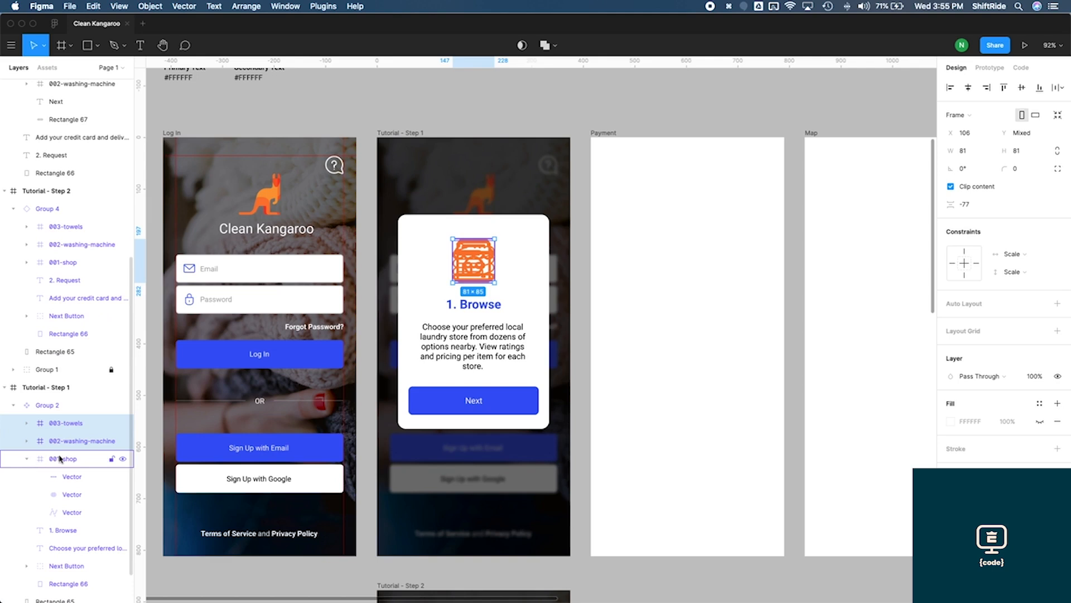
pyautogui.click(27, 460)
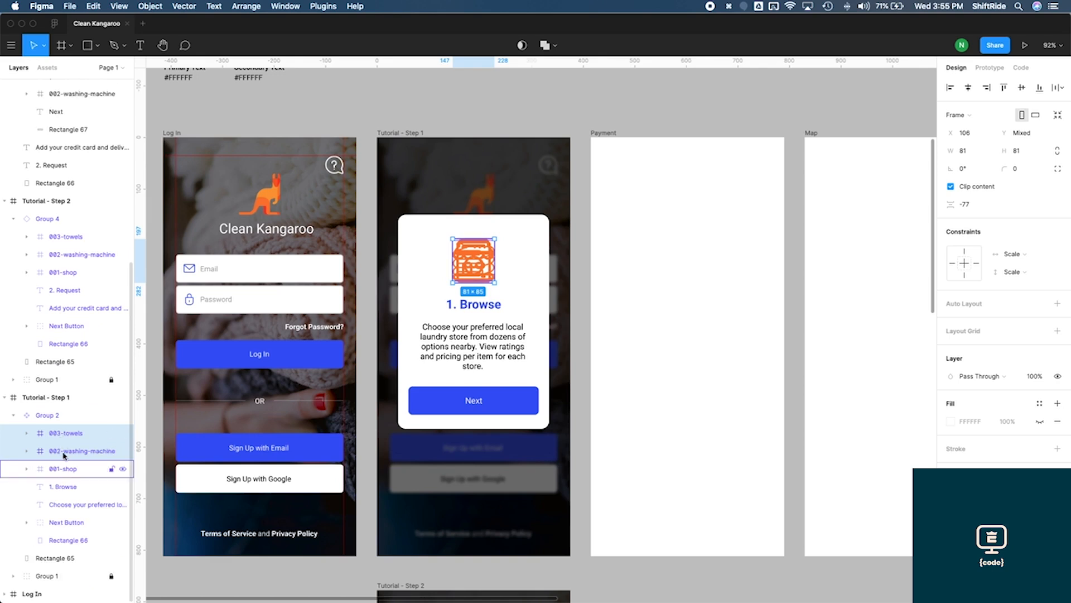
pyautogui.click(63, 469)
pyautogui.click(67, 433)
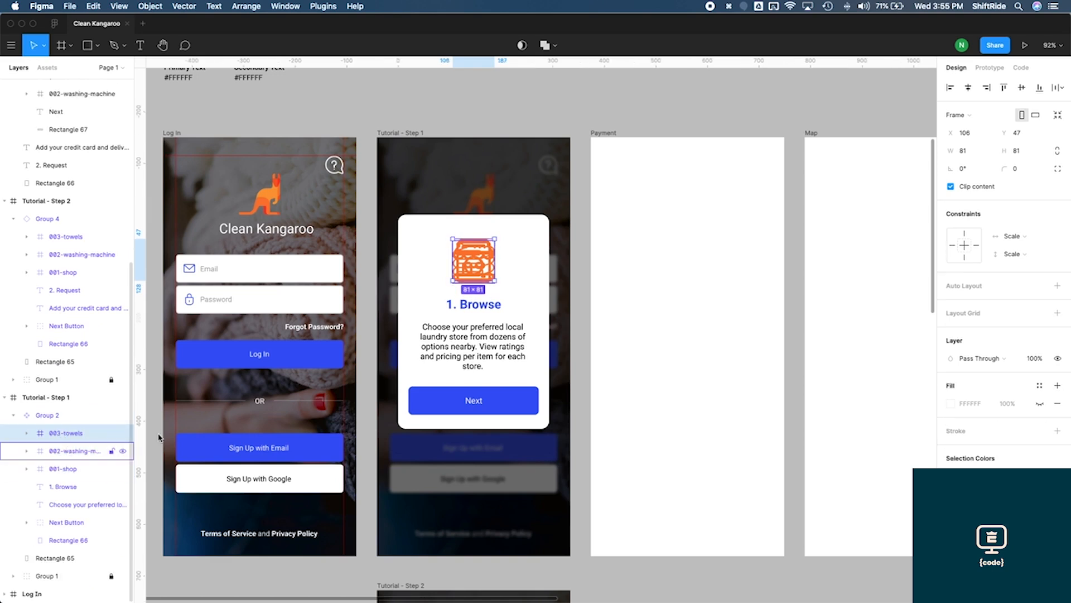
# Delete the old Request card beside the Tutorial - Step 2 frame
pyautogui.scroll(-10, 394, 362)
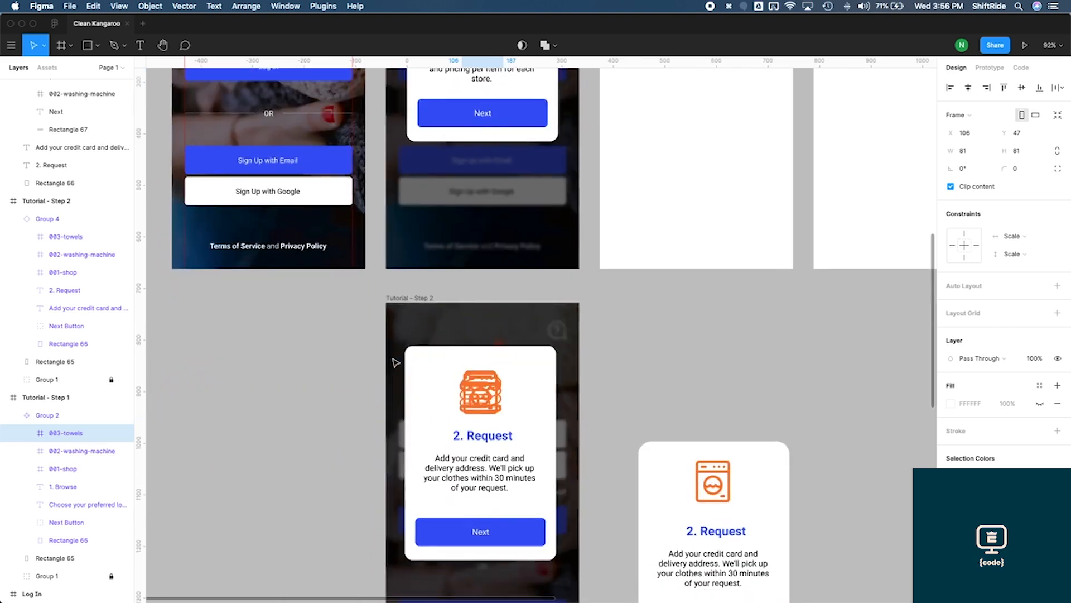
pyautogui.scroll(-2, 394, 362)
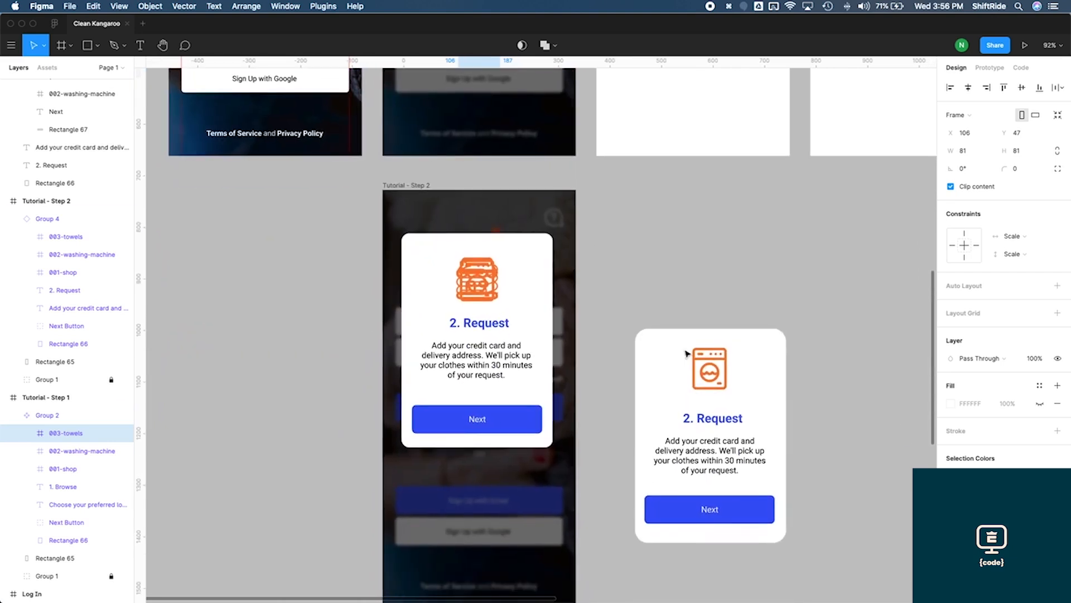
pyautogui.click(726, 483)
pyautogui.press('Delete')
pyautogui.hscroll(1, 489, 261)
pyautogui.scroll(-1, 488, 260)
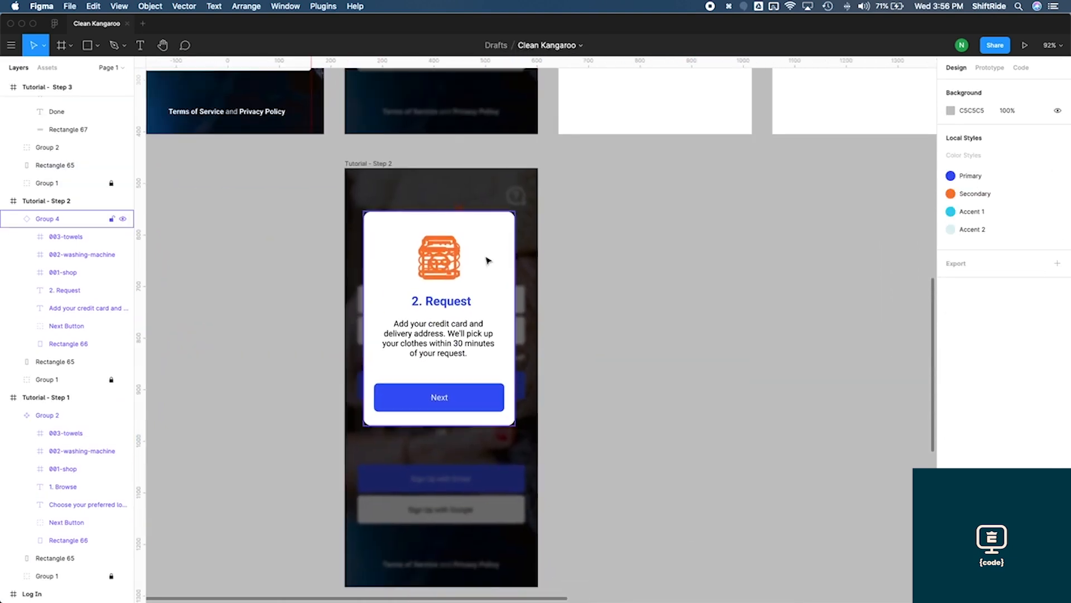
# Center the Request card instance on the Step 2 screen and the Browse master card on the Step 1 screen, horizontally and vertically
pyautogui.moveTo(488, 276); pyautogui.dragTo(488, 320)
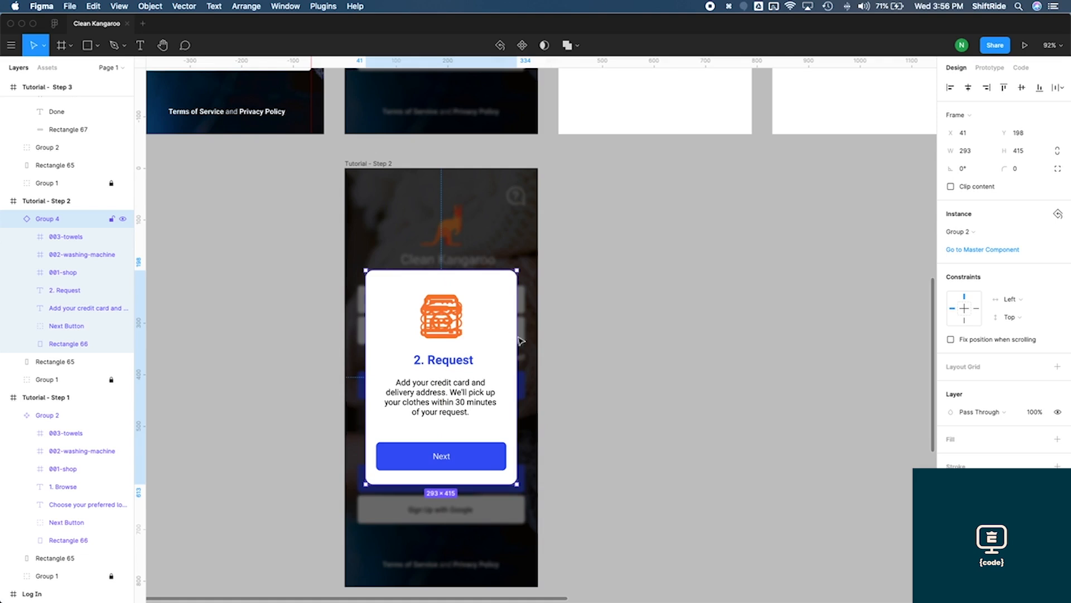
pyautogui.scroll(10, 519, 341)
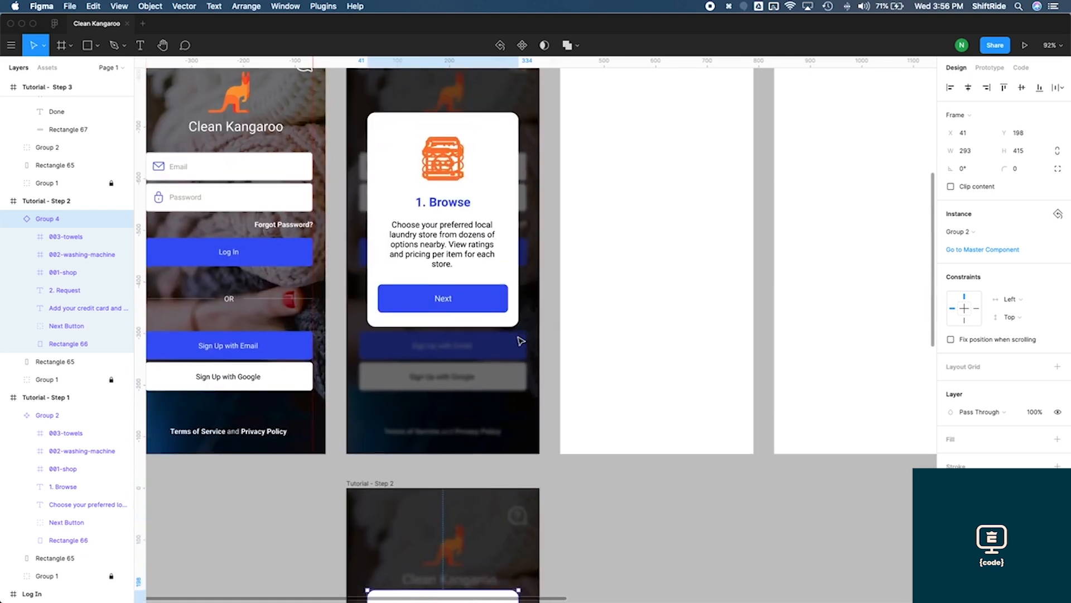
pyautogui.scroll(3, 520, 340)
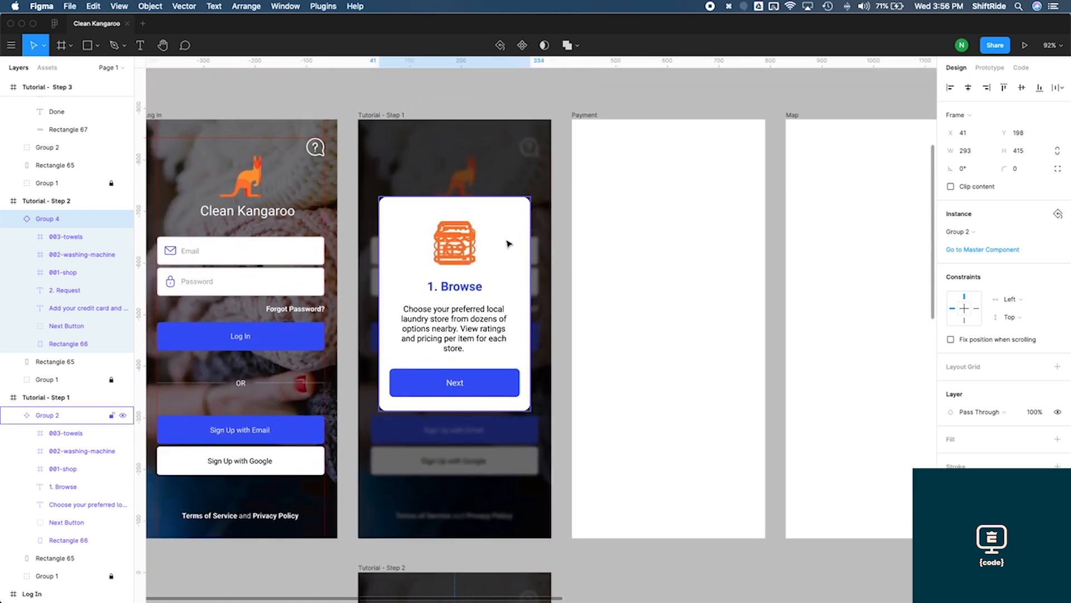
pyautogui.click(508, 244)
pyautogui.moveTo(507, 250); pyautogui.dragTo(507, 265)
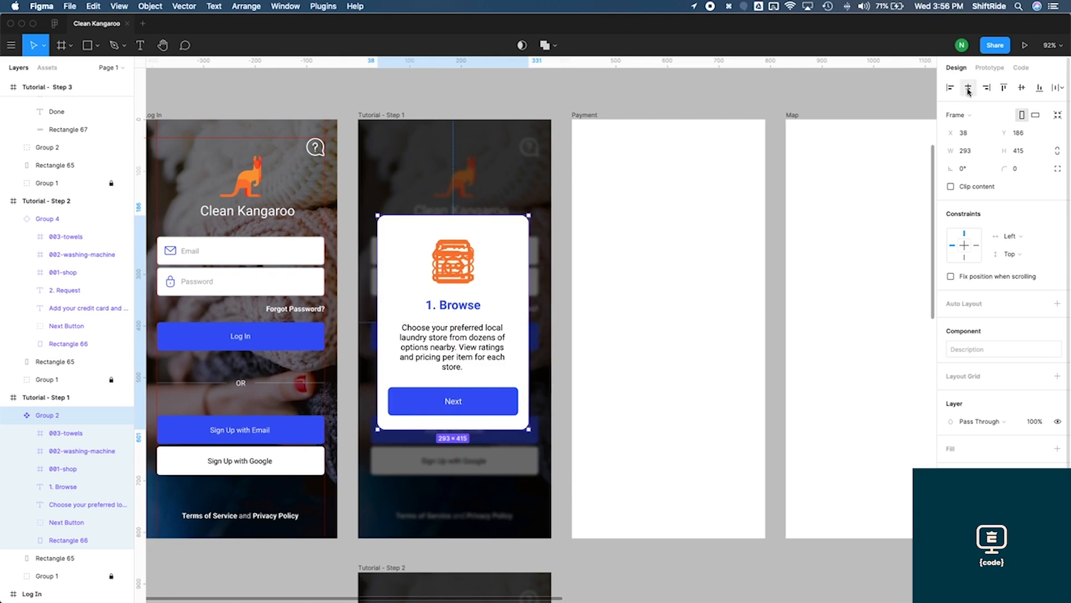
pyautogui.click(968, 90)
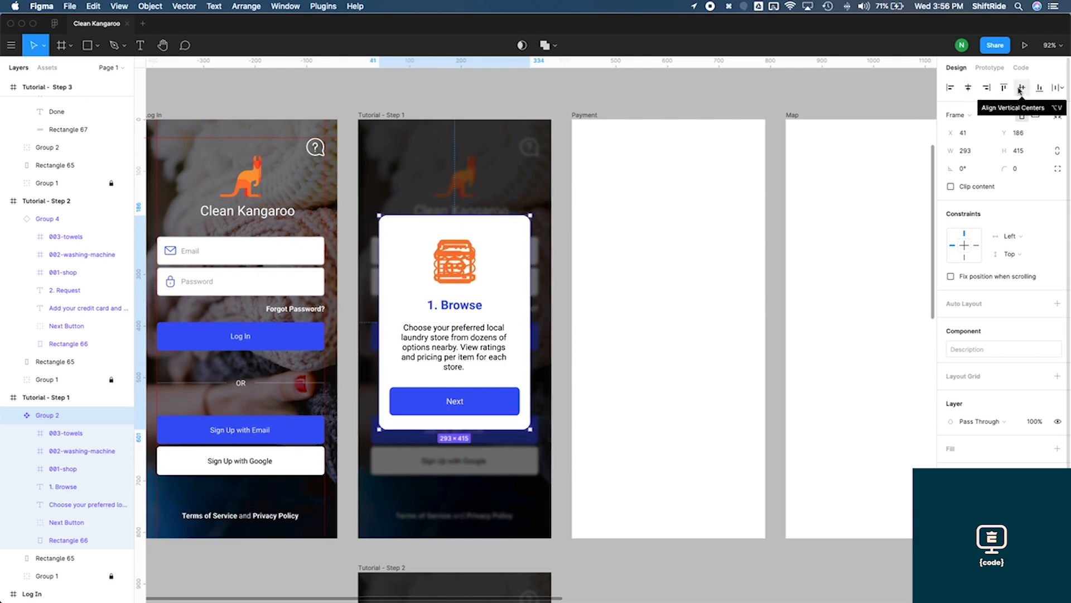
pyautogui.click(1021, 88)
# Copy the Request card instance from Tutorial - Step 2
pyautogui.scroll(-10, 560, 363)
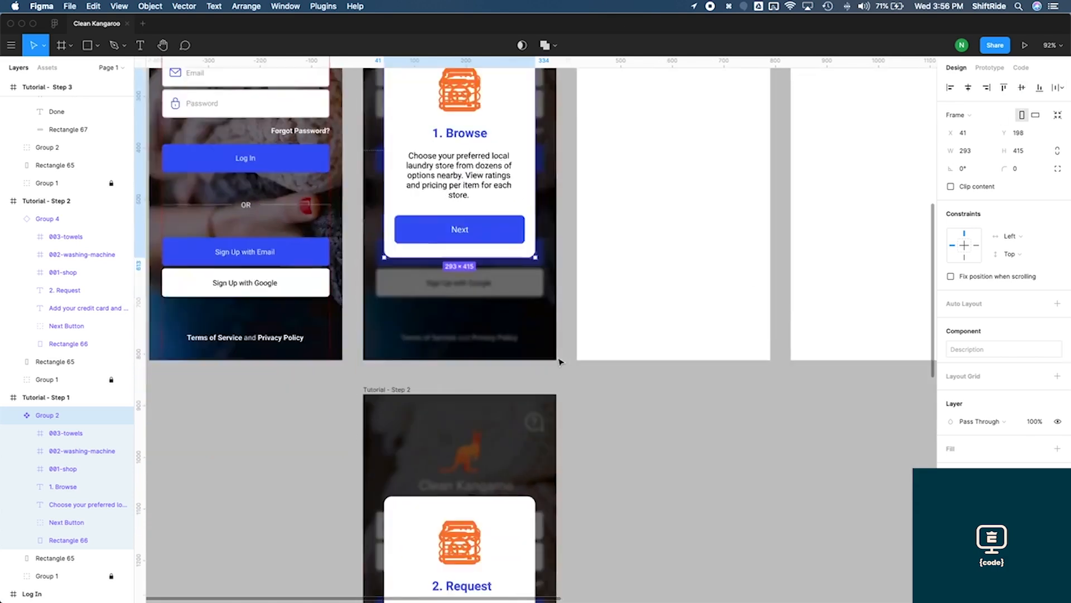
pyautogui.scroll(2, 561, 362)
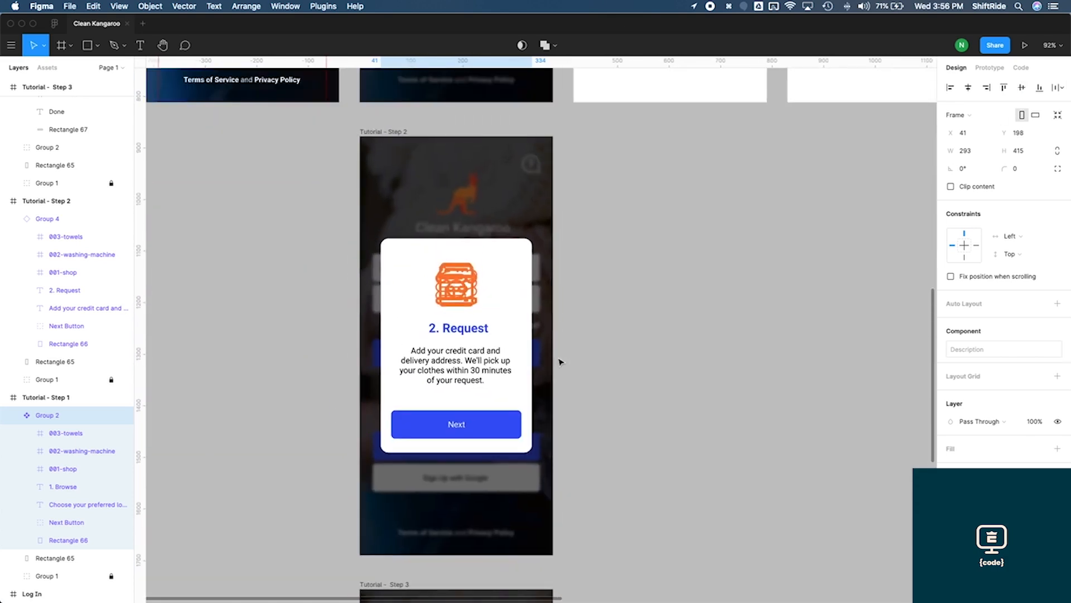
pyautogui.click(497, 283)
pyautogui.press('super+c')
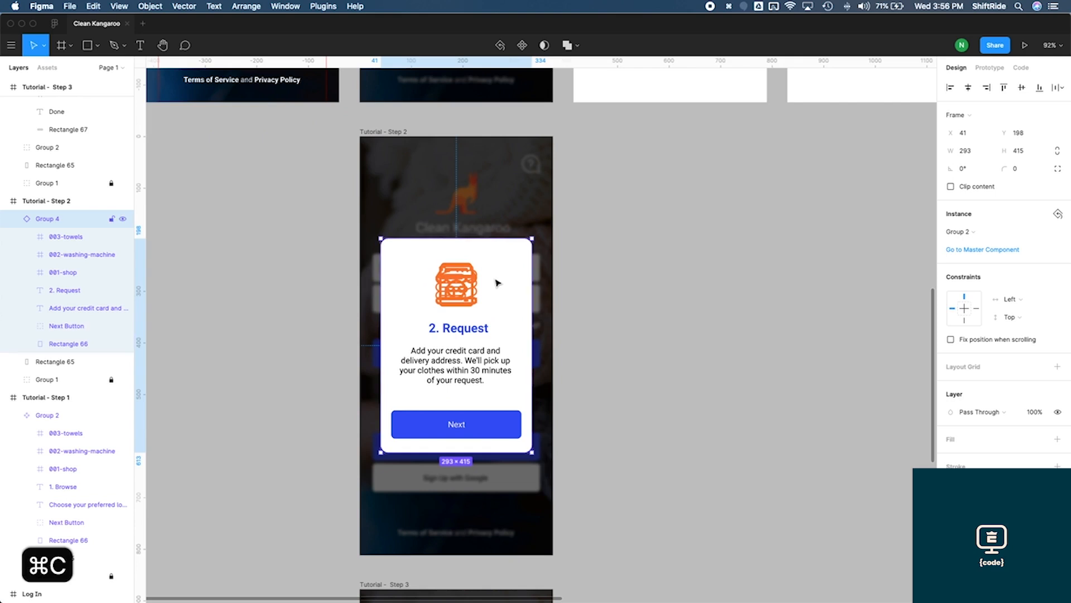
# Move the old Clean Clothes card beside Tutorial - Step 3, its white background at the back, and paste the copied card instance into the frame
pyautogui.scroll(-6, 498, 283)
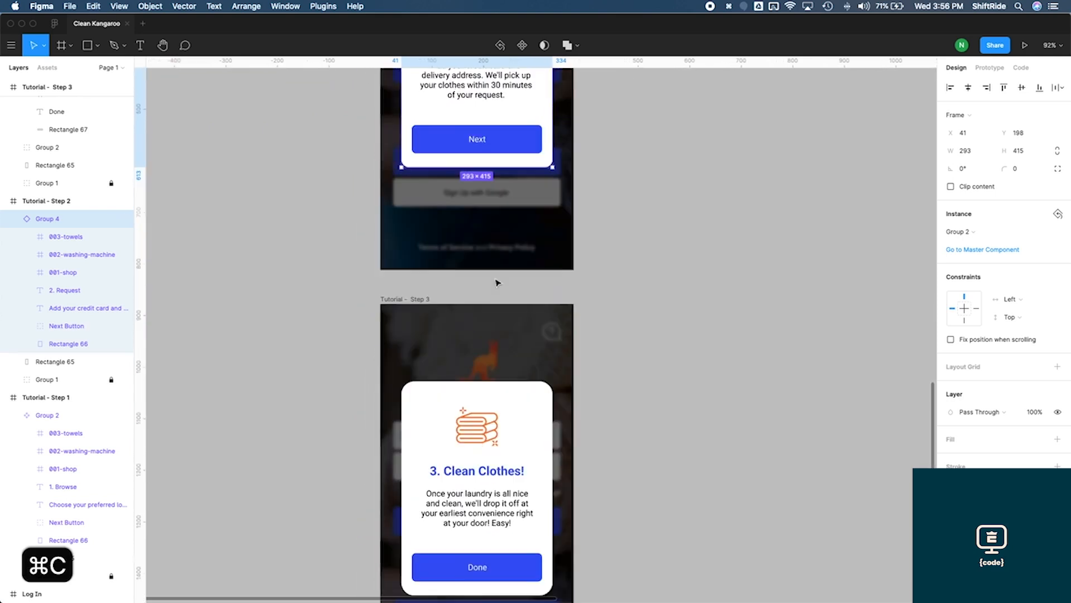
pyautogui.click(422, 244)
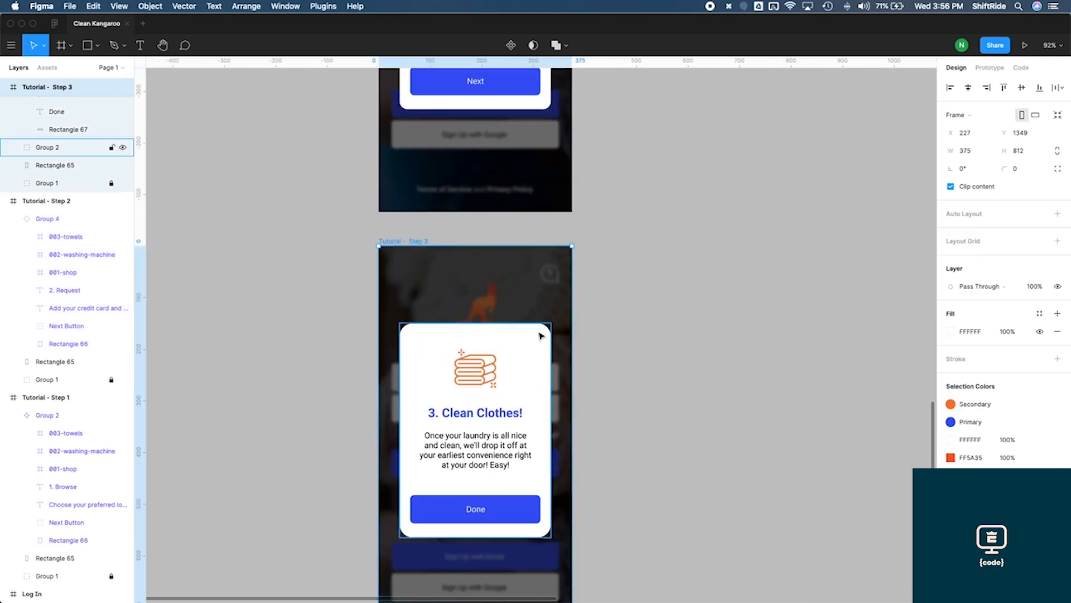
pyautogui.scroll(-1, 539, 335)
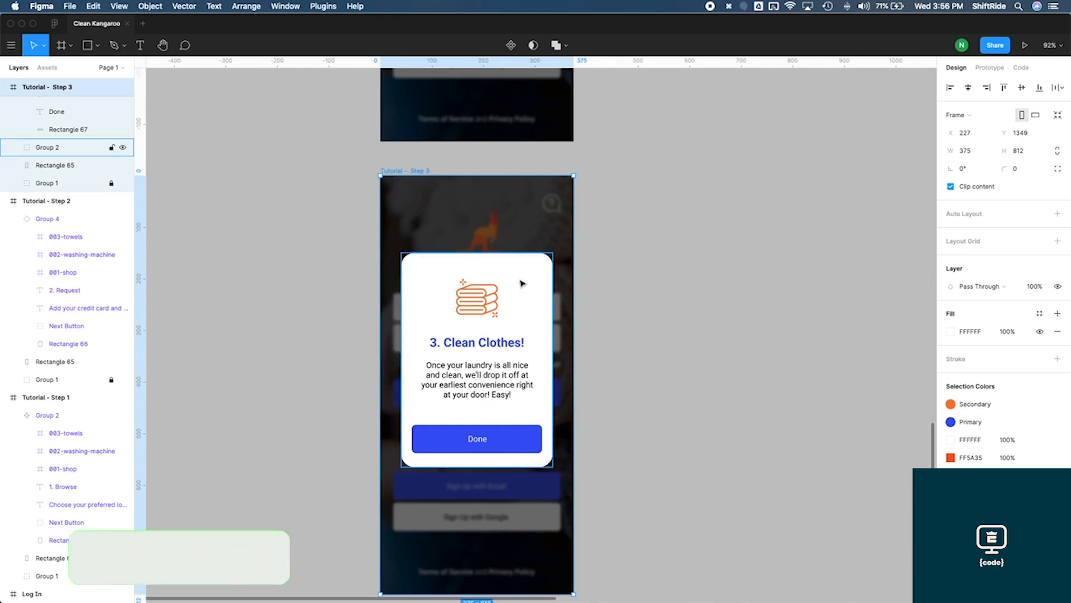
pyautogui.moveTo(521, 283); pyautogui.dragTo(754, 270)
pyautogui.moveTo(477, 302); pyautogui.dragTo(701, 299)
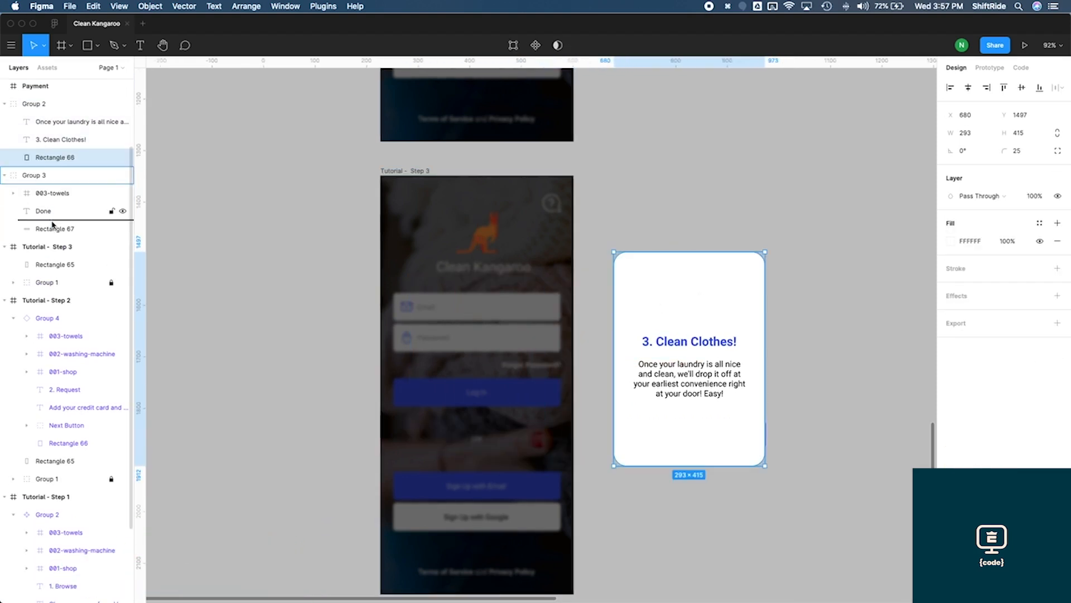
pyautogui.moveTo(52, 224); pyautogui.dragTo(49, 235)
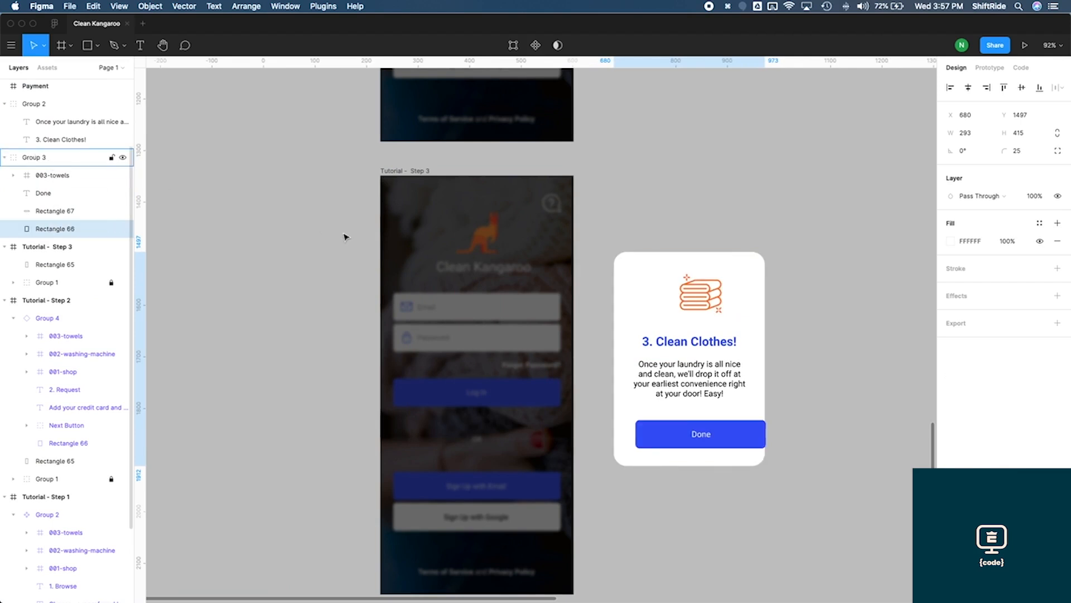
pyautogui.click(413, 171)
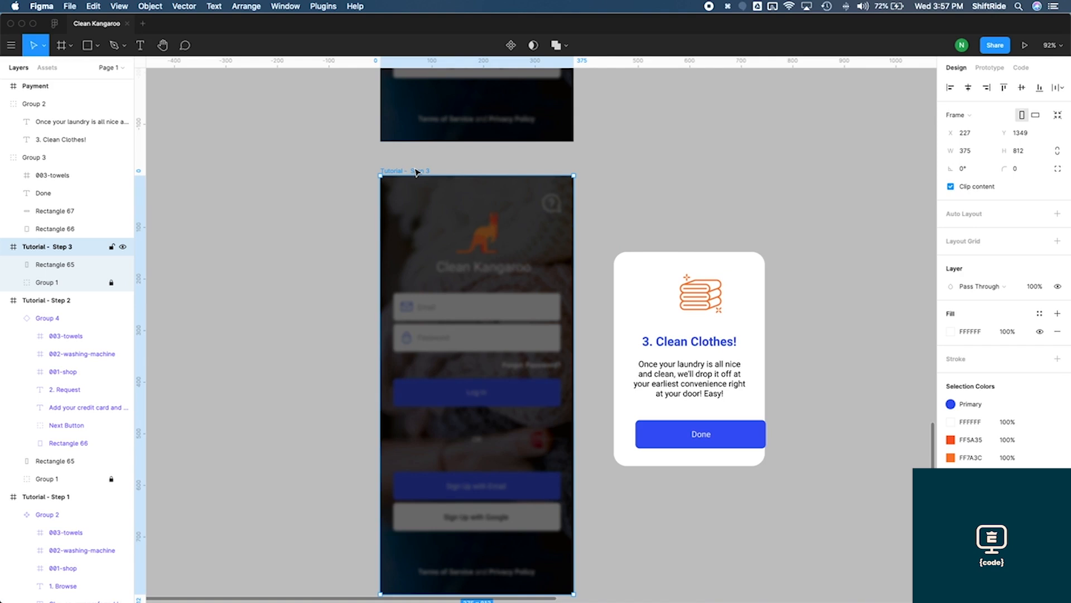
pyautogui.press('super+v')
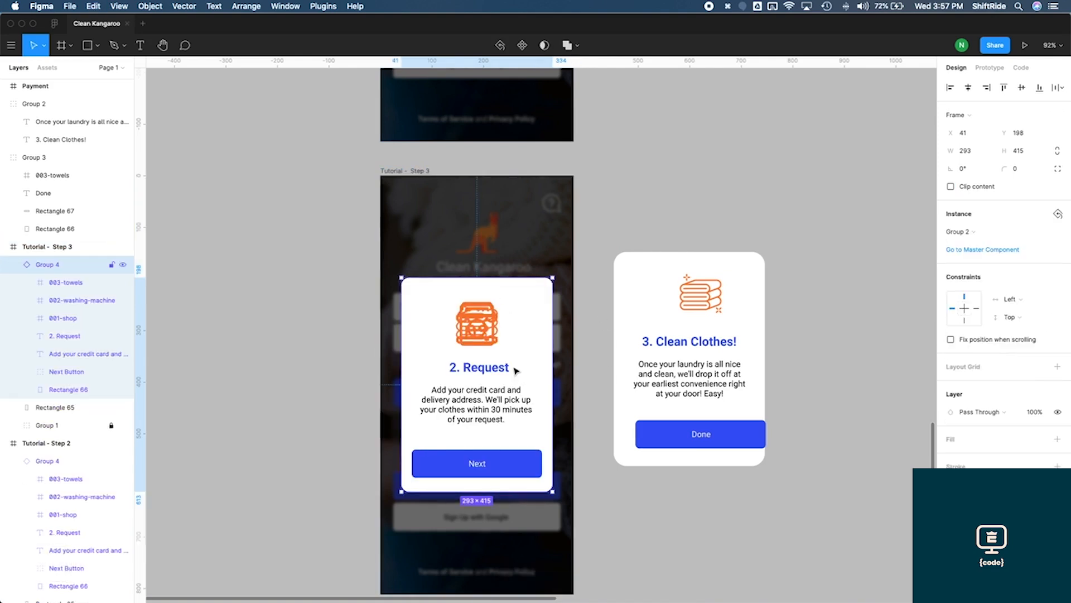
# Replace the Step 3 instance's heading with "3. Clean Clothes!" copied from the old card
pyautogui.click(691, 343)
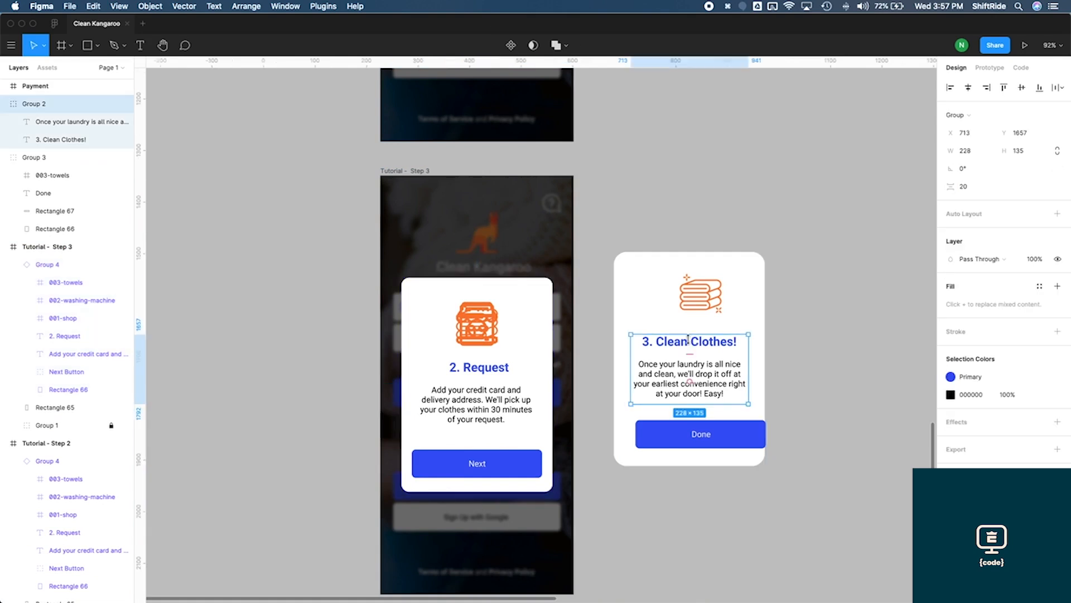
pyautogui.doubleClick(688, 338)
pyautogui.doubleClick(688, 338)
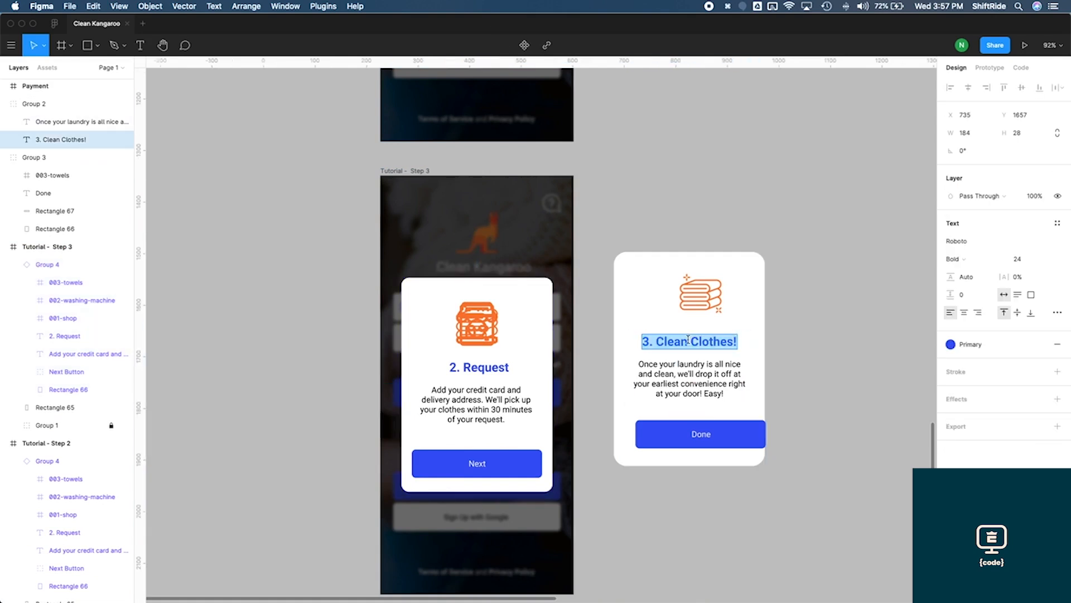
pyautogui.press('super+c')
pyautogui.doubleClick(495, 369)
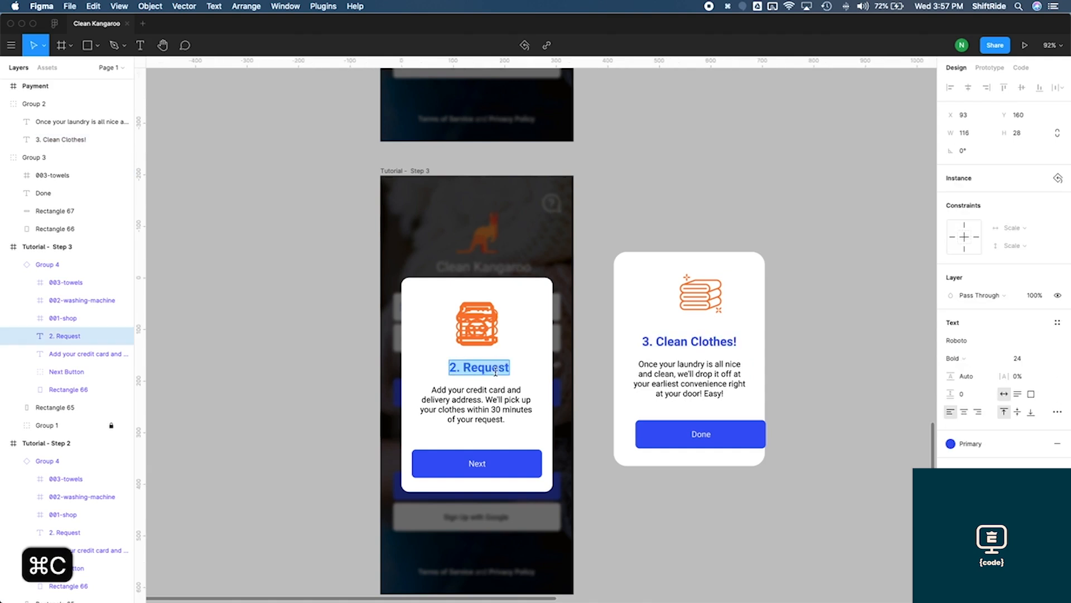
pyautogui.press('super+v')
# Replace the Step 3 instance's description with the old card's laundry drop-off text, and delete the old Clean Clothes card
pyautogui.click(656, 385)
pyautogui.doubleClick(655, 385)
pyautogui.press('super+c')
pyautogui.doubleClick(489, 418)
pyautogui.press('super+v')
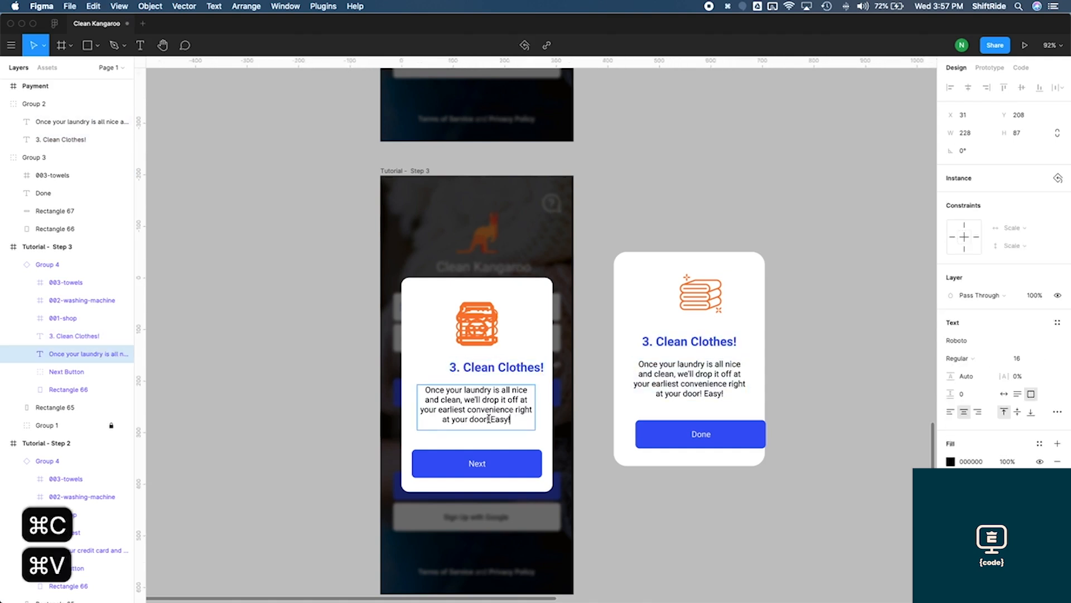
pyautogui.press('super+z')
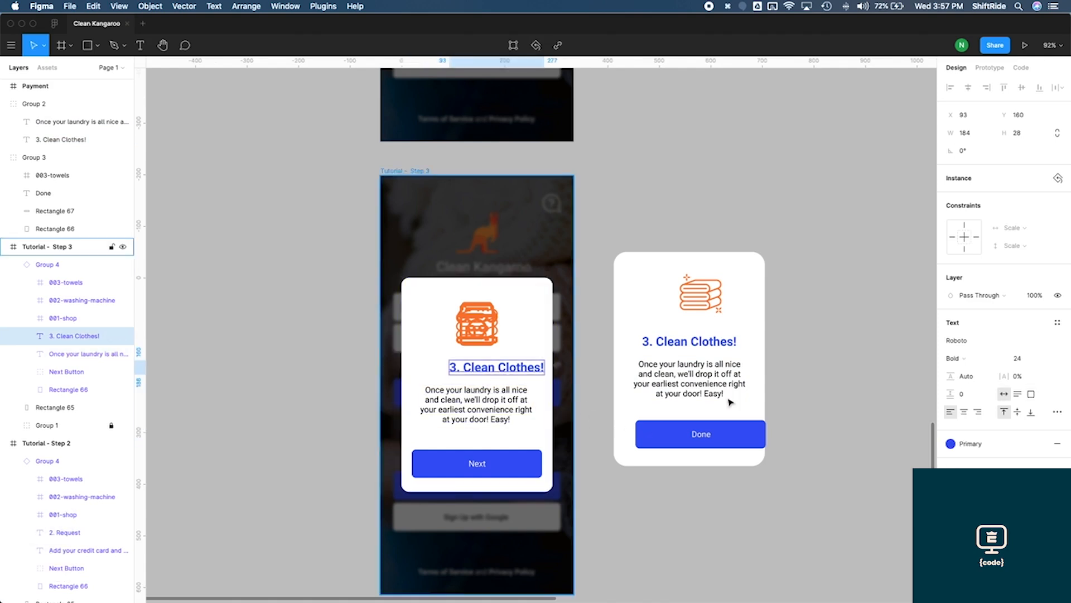
pyautogui.moveTo(806, 187); pyautogui.dragTo(603, 503)
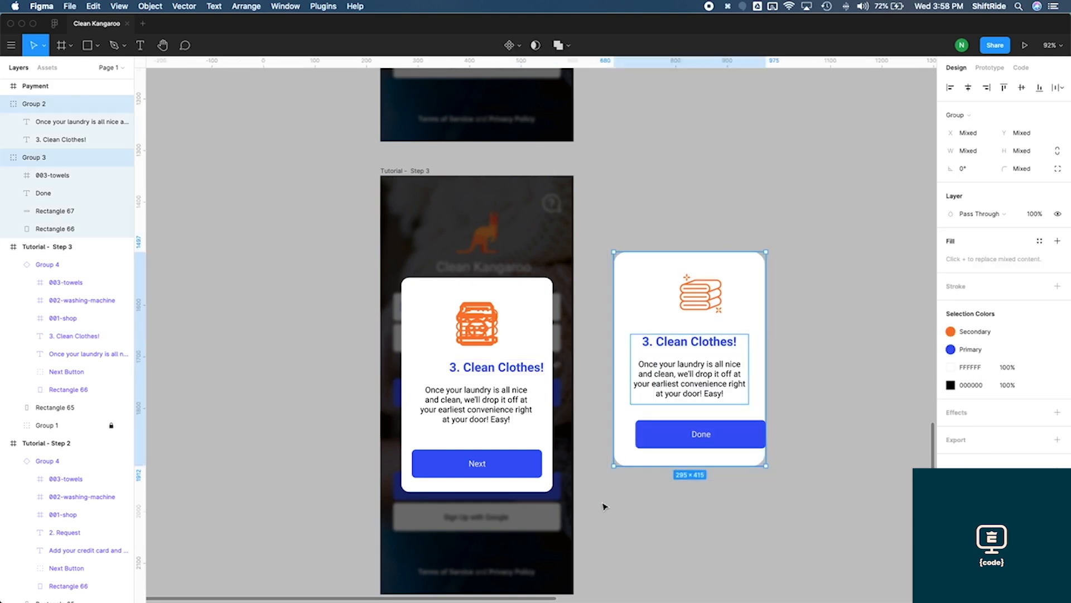
pyautogui.press('Delete')
# Widen the "1. Browse" heading's text box in the Step 1 master card to 200 on both sides and center-align its text
pyautogui.scroll(15, 633, 467)
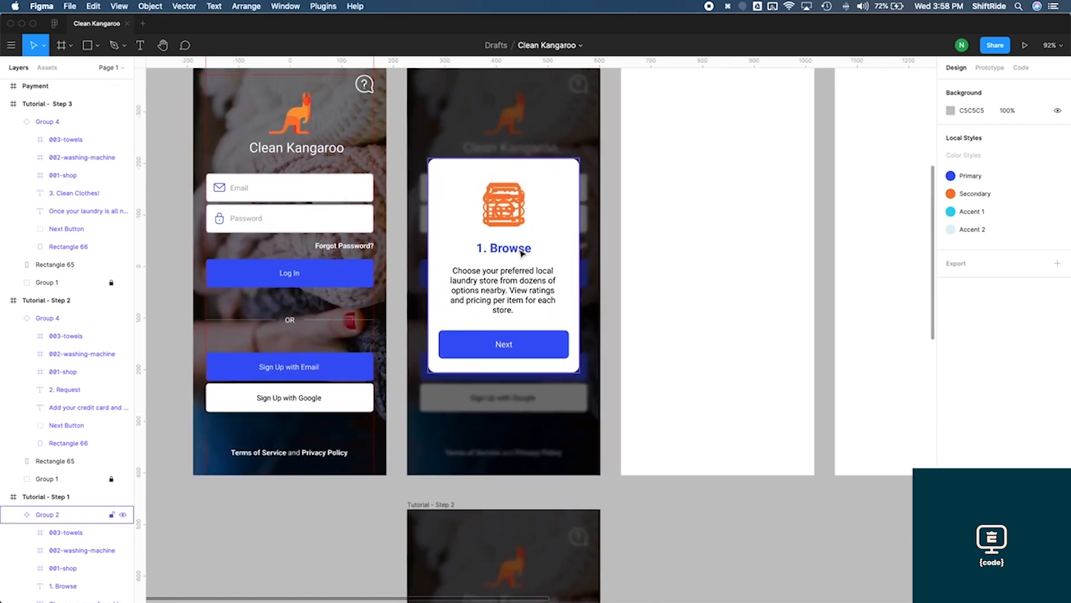
pyautogui.click(522, 252)
pyautogui.doubleClick(510, 249)
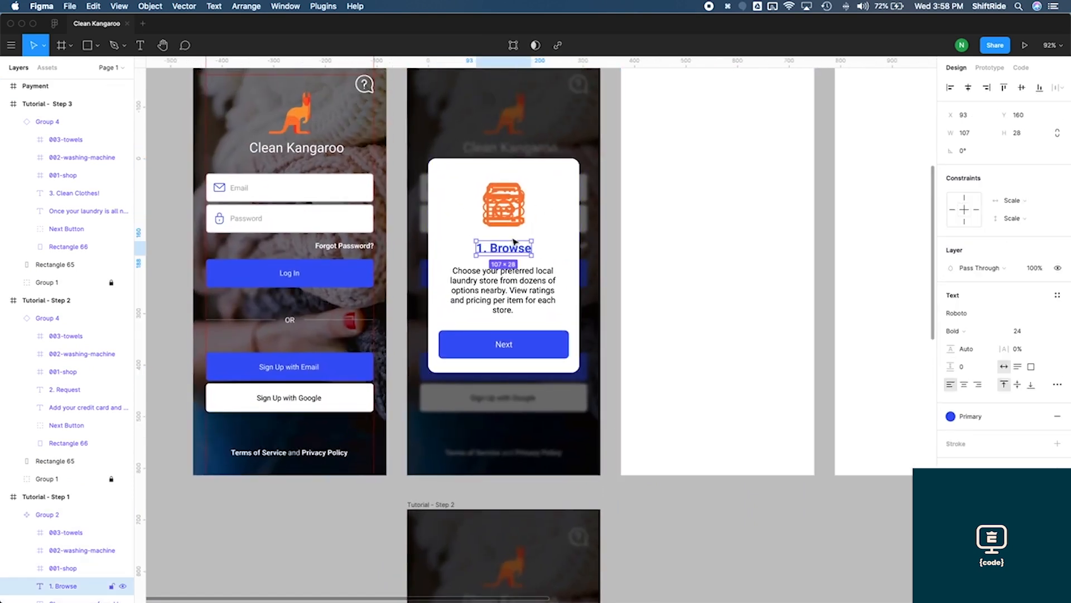
pyautogui.moveTo(474, 248); pyautogui.dragTo(454, 249)
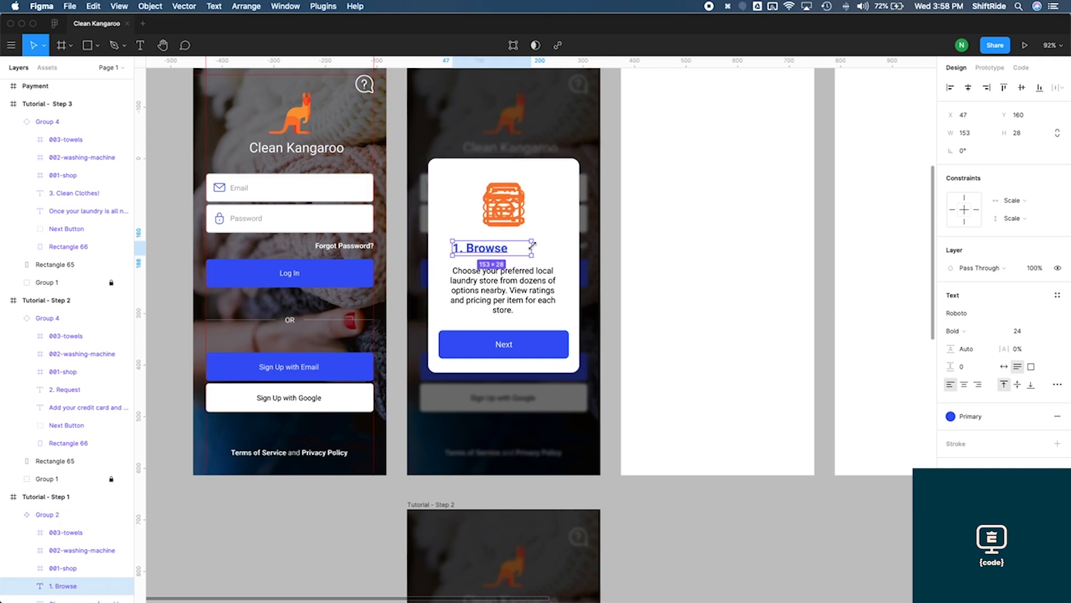
pyautogui.moveTo(539, 249); pyautogui.dragTo(555, 250)
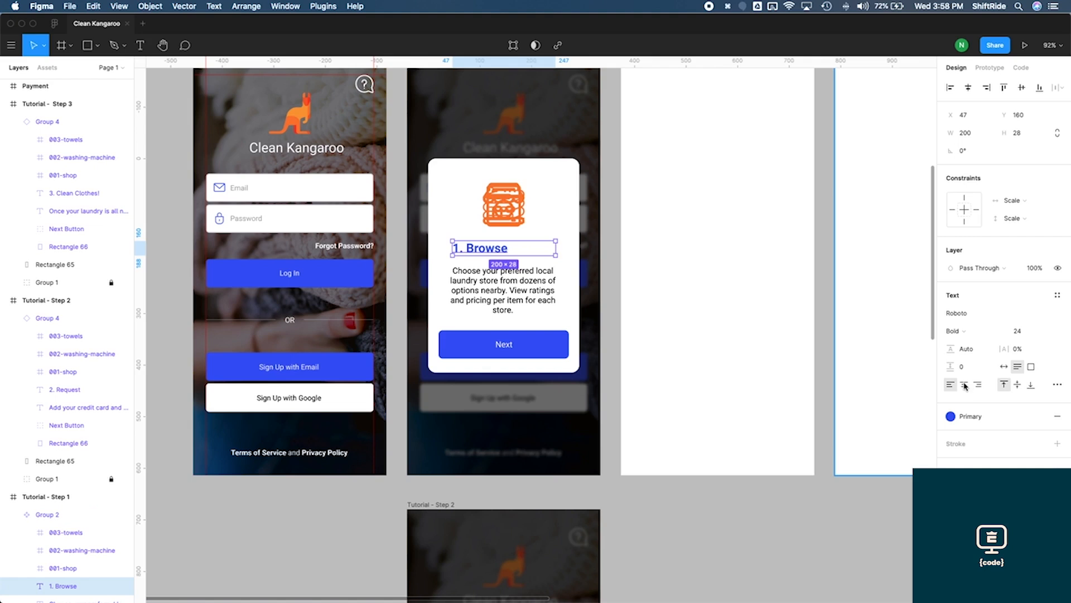
pyautogui.click(617, 330)
# Hide the 001-shop and 002-washing-machine icons in the Tutorial - Step 3 card instance, leaving only the towels icon
pyautogui.scroll(-15, 617, 332)
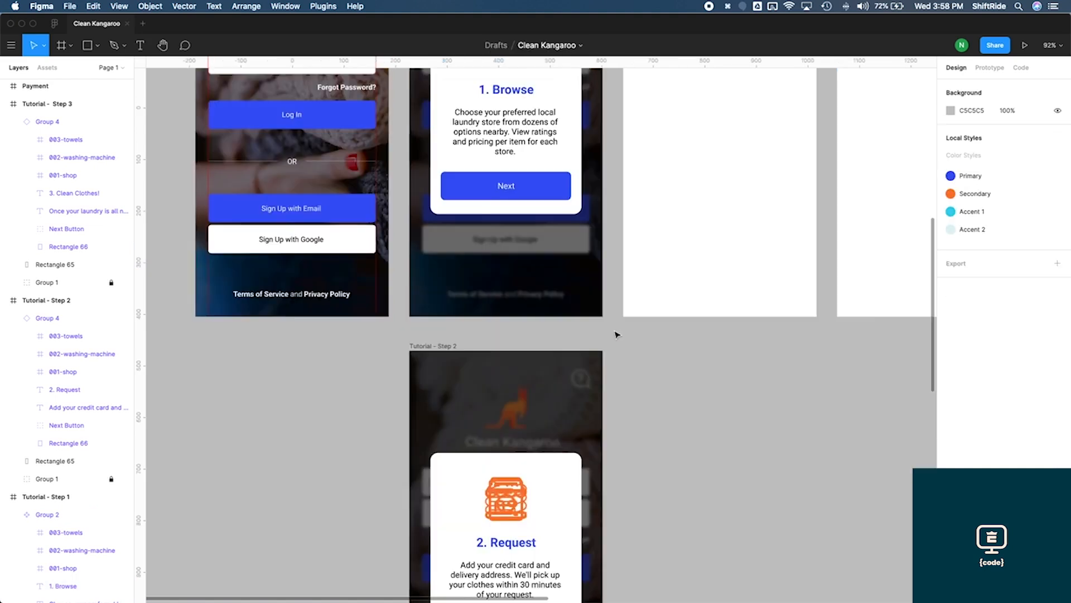
pyautogui.scroll(-5, 617, 334)
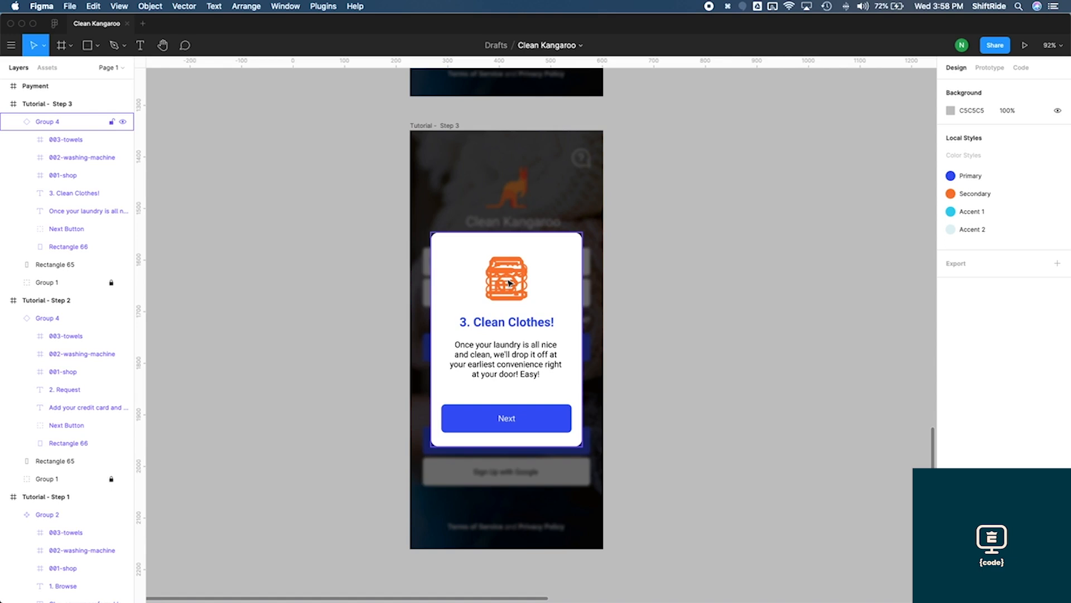
pyautogui.click(509, 283)
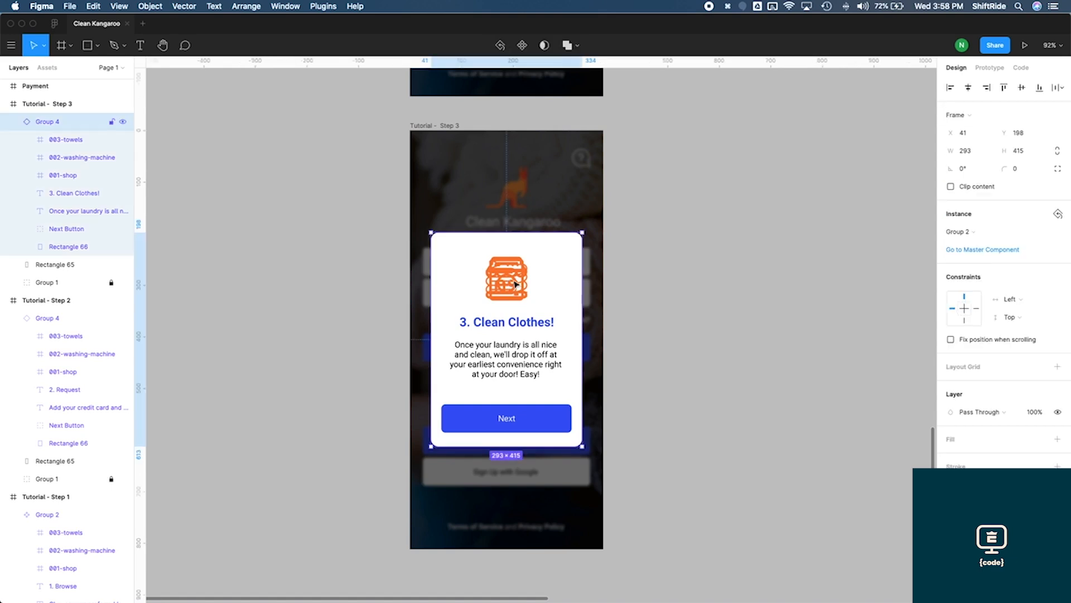
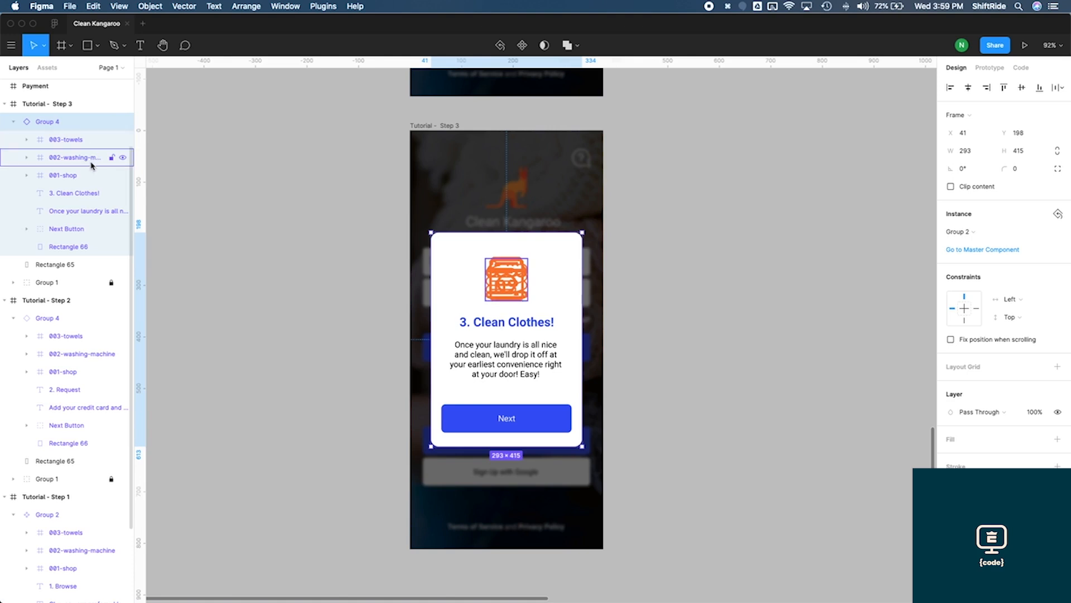
pyautogui.click(123, 177)
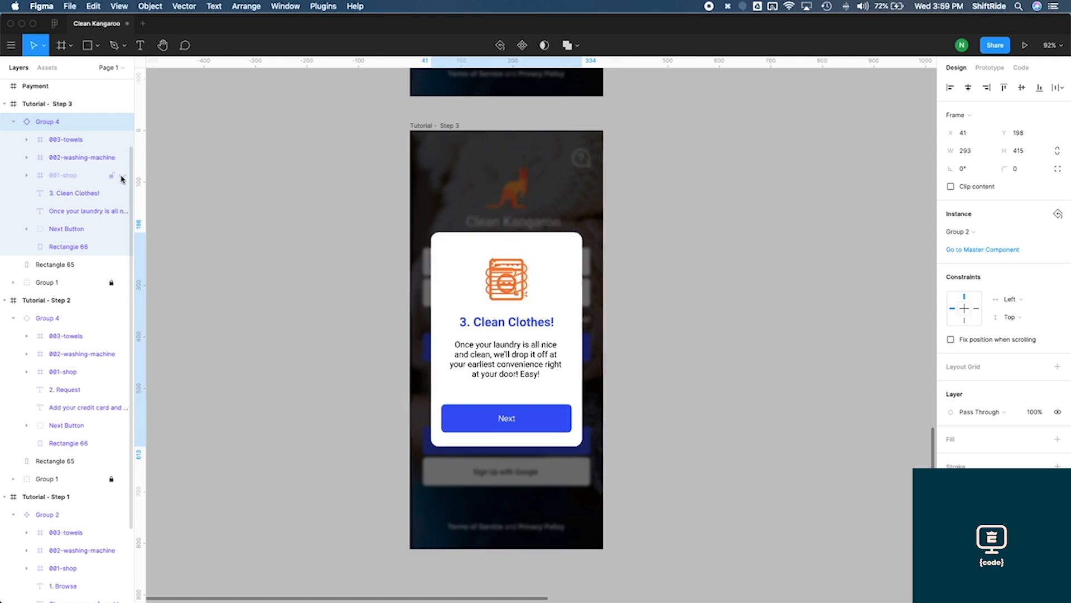
pyautogui.click(122, 159)
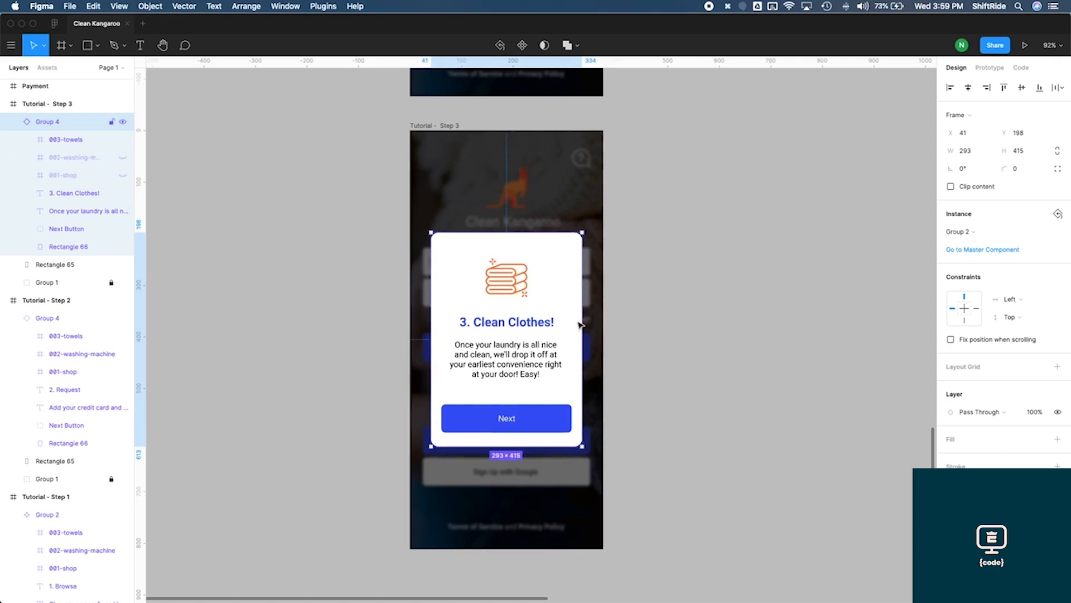
# Hide the 003-towels and 001-shop icons in the Tutorial - Step 2 card instance, leaving only the washing machine icon
pyautogui.scroll(10, 631, 342)
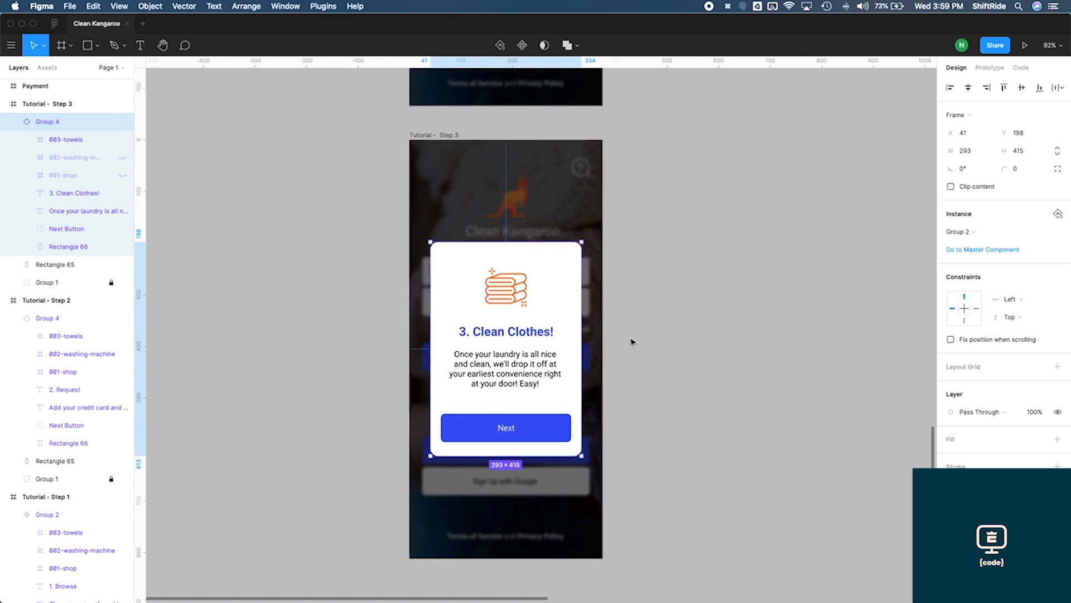
pyautogui.click(504, 264)
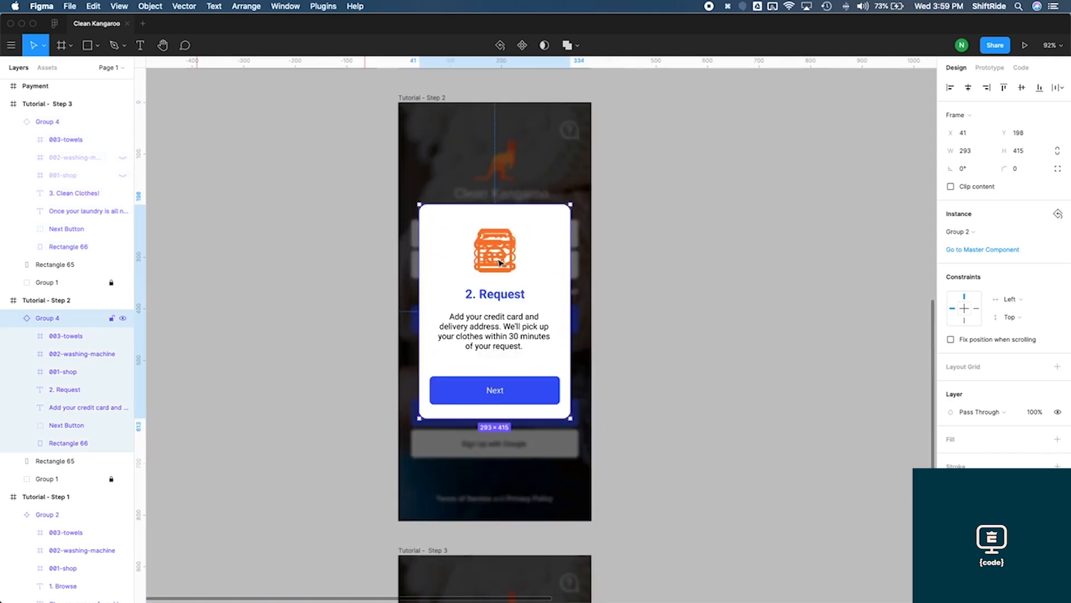
pyautogui.doubleClick(501, 262)
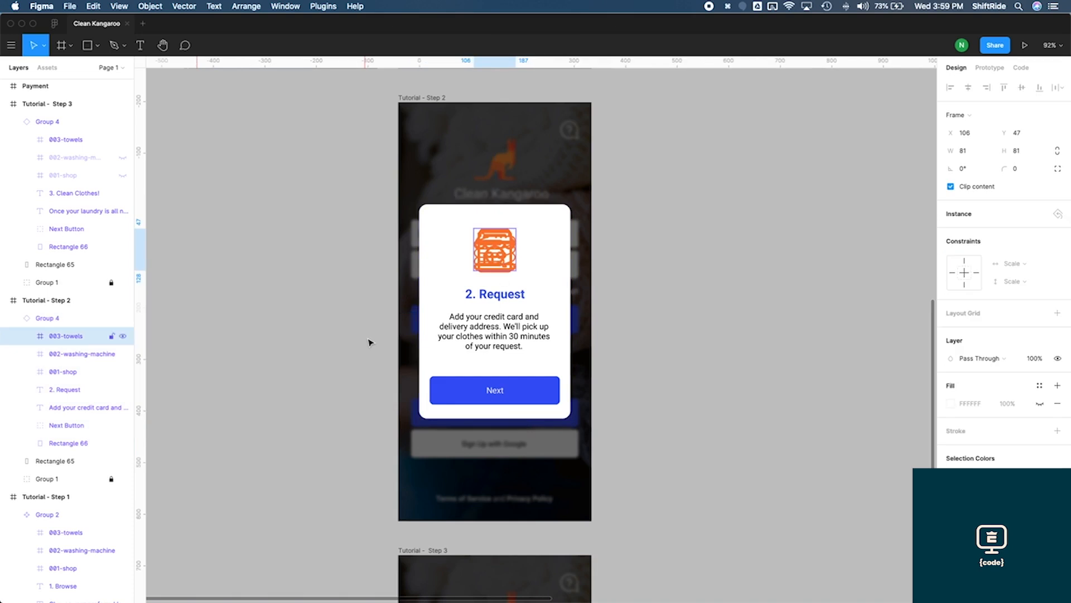
pyautogui.click(122, 337)
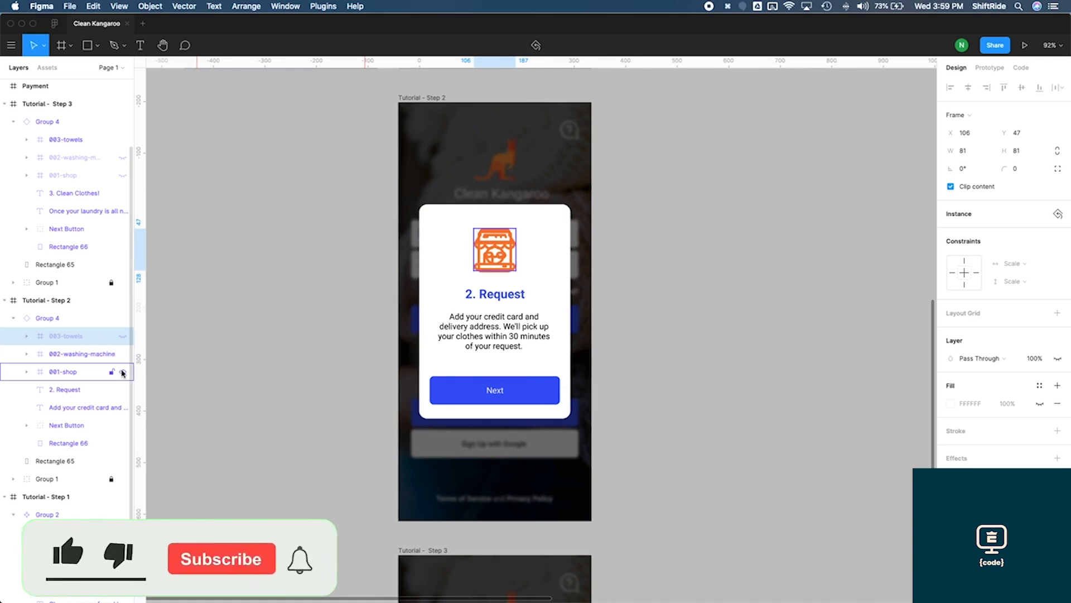
pyautogui.click(122, 372)
# Move the master card out of Tutorial - Step 1 onto the canvas beside the Color Scheme swatches, at about X 441, Y -1011
pyautogui.scroll(10, 479, 413)
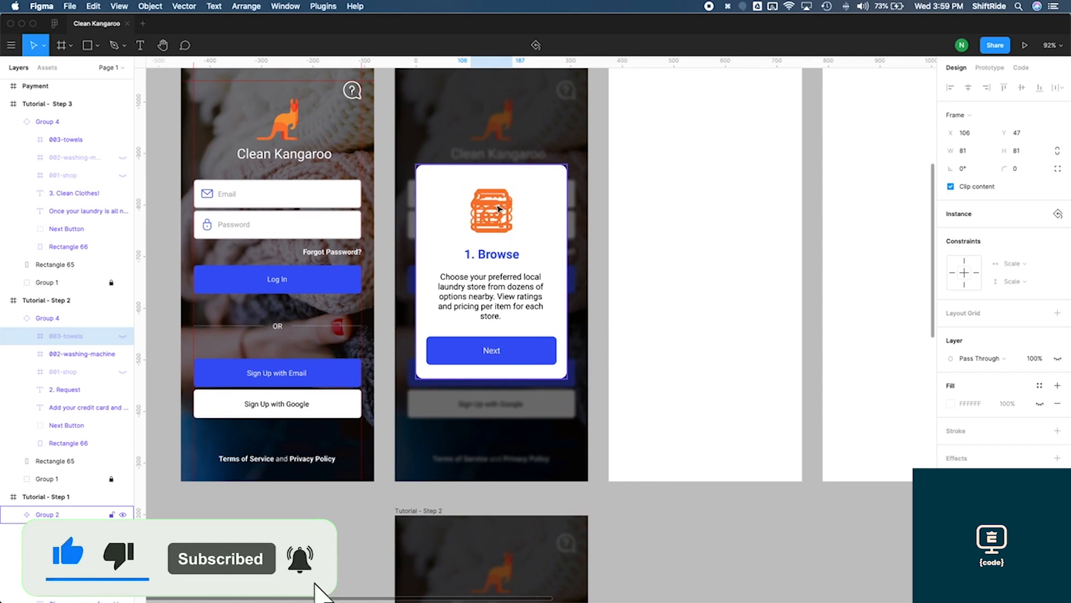
pyautogui.click(499, 210)
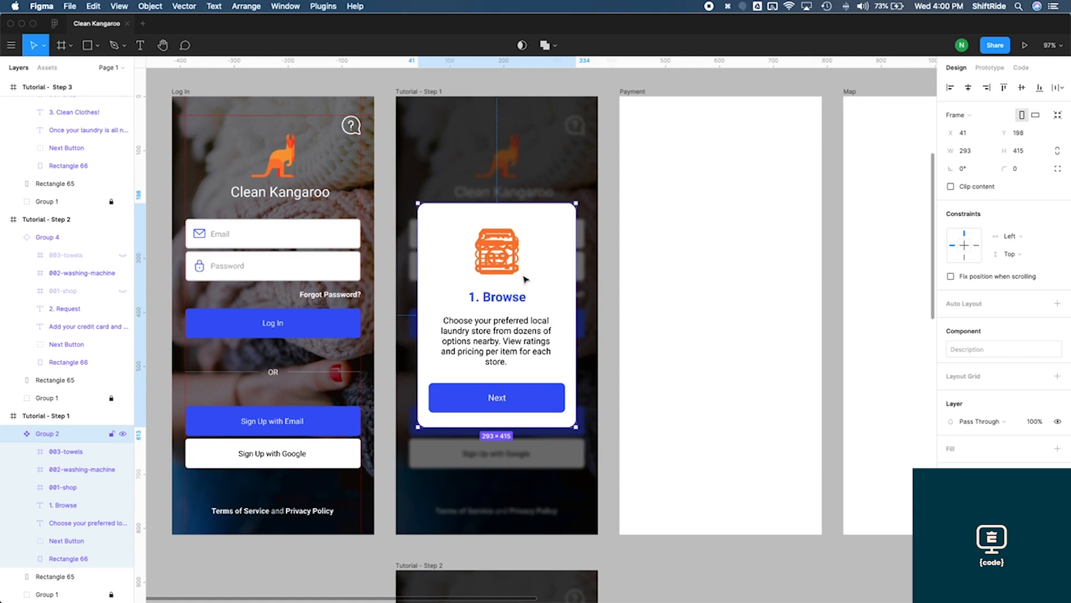
pyautogui.scroll(-2, 507, 510)
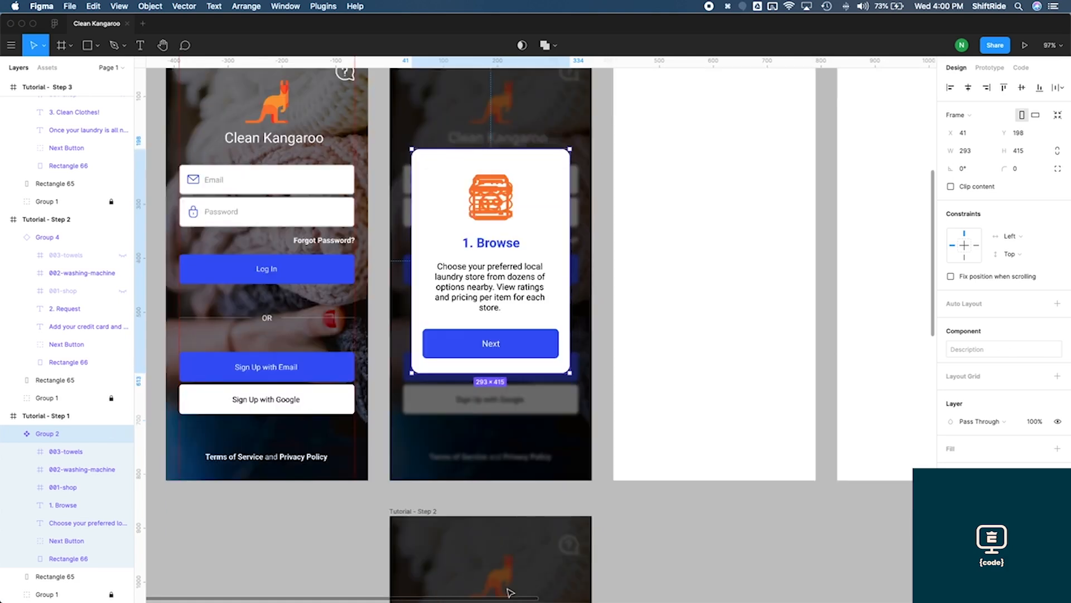
pyautogui.scroll(-3, 539, 474)
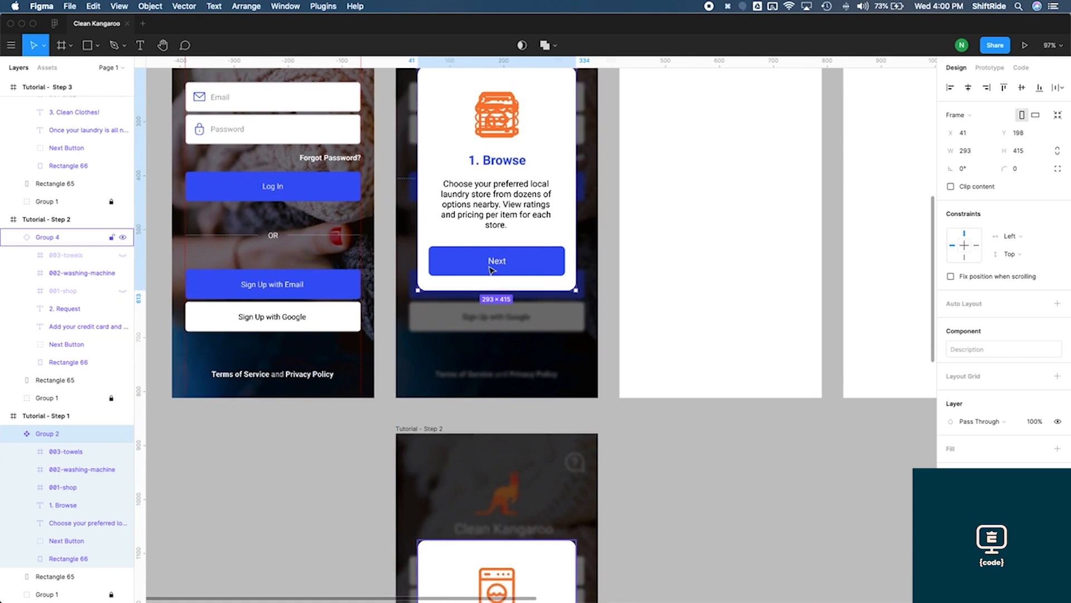
pyautogui.scroll(5, 525, 356)
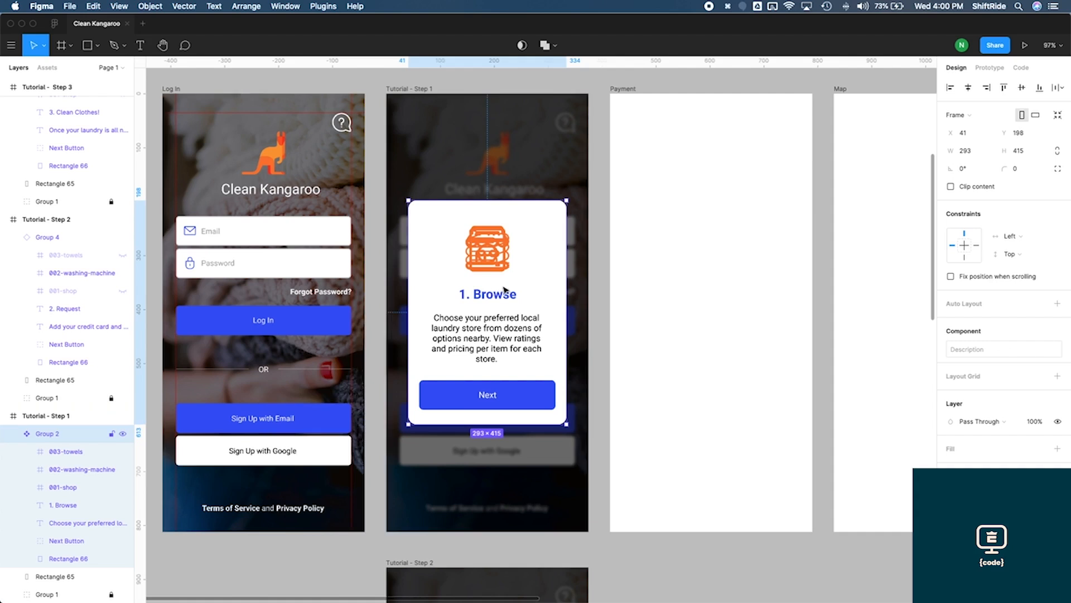
pyautogui.scroll(-2, 504, 290)
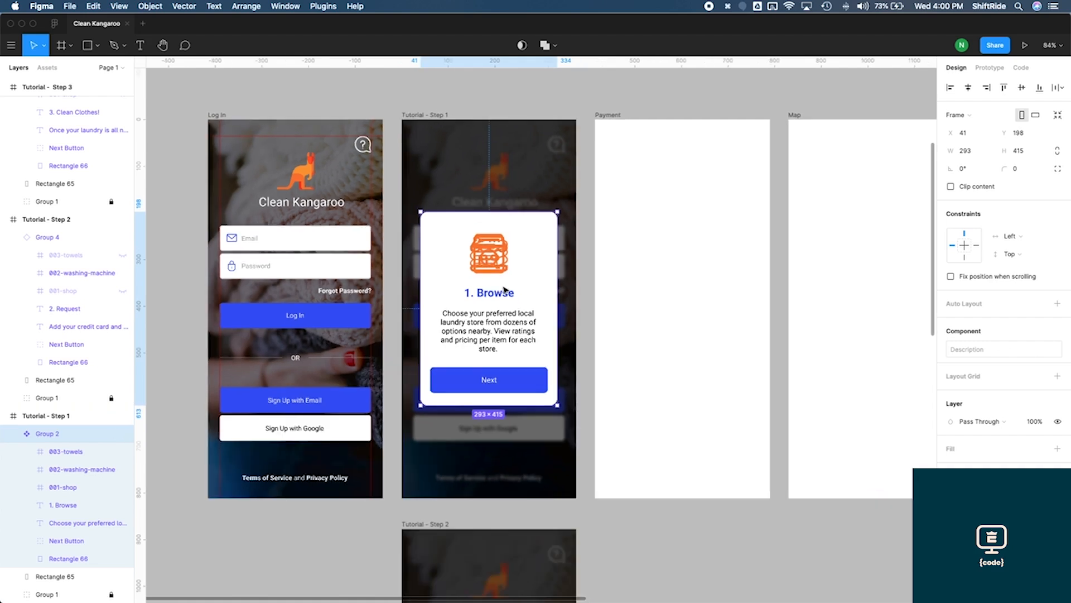
pyautogui.scroll(-2, 503, 289)
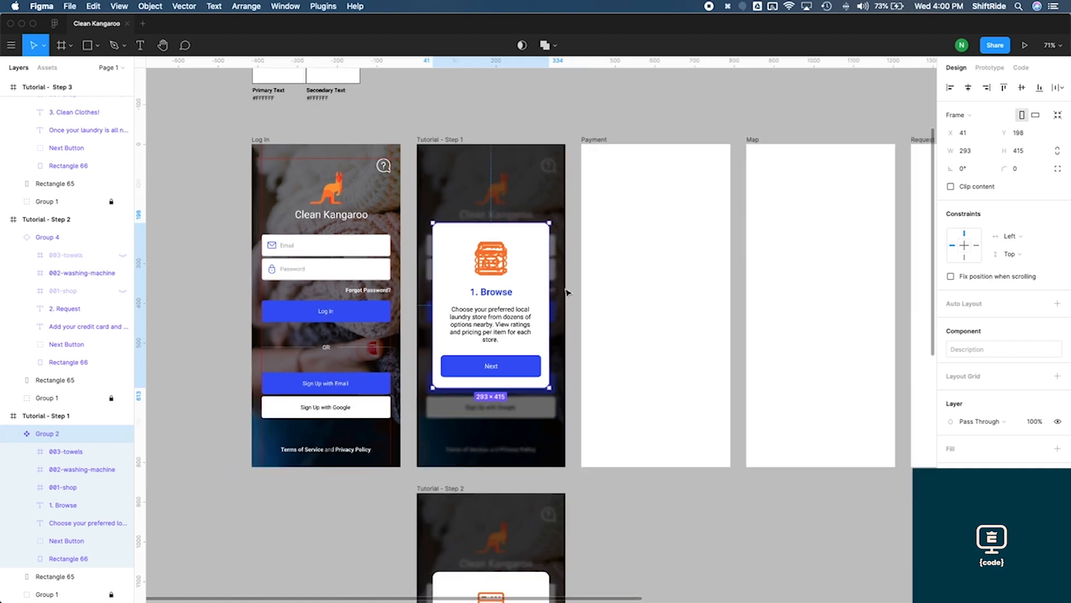
pyautogui.scroll(2, 508, 300)
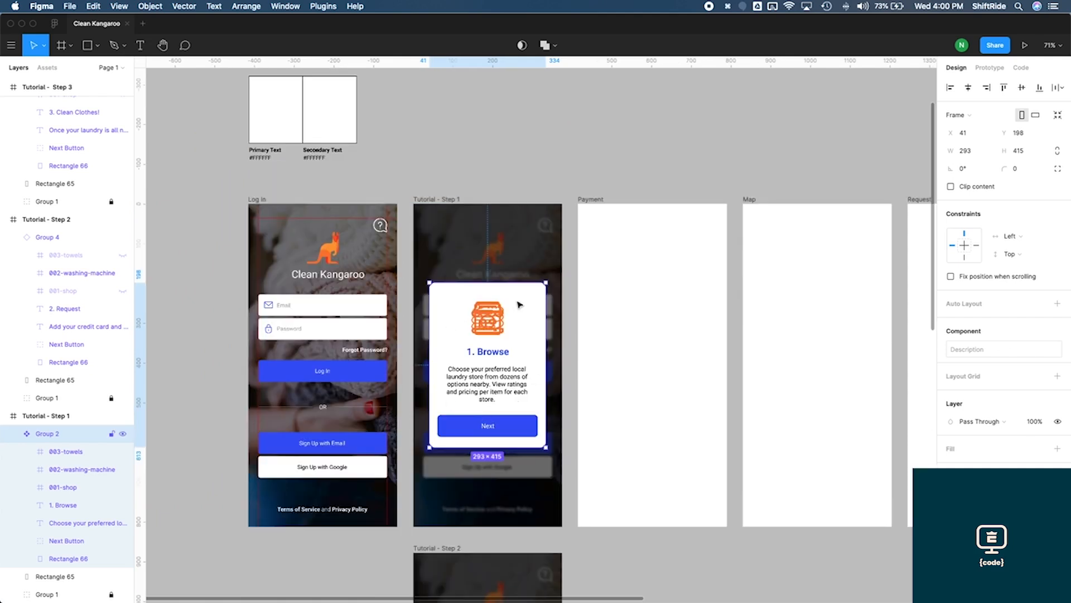
pyautogui.scroll(4, 548, 391)
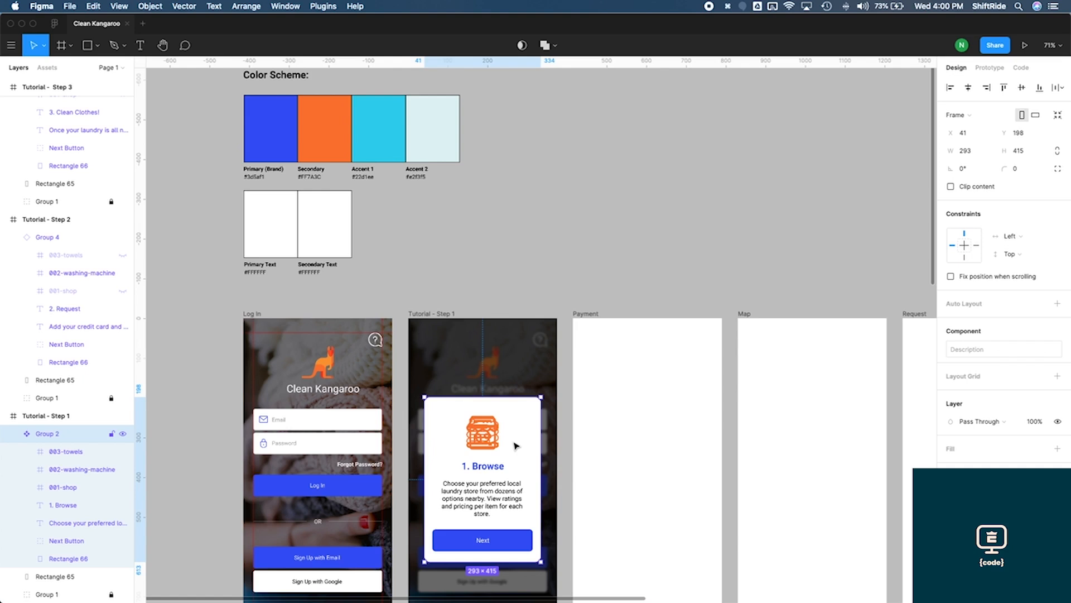
pyautogui.moveTo(514, 442); pyautogui.dragTo(586, 108)
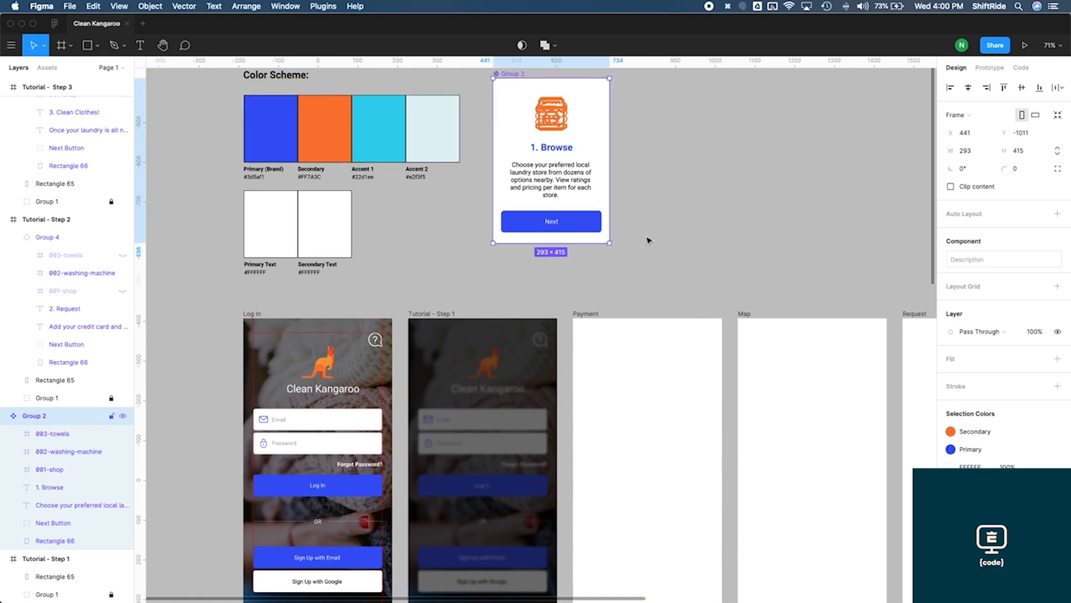
# Copy the master card and paste an instance of it into the Tutorial - Step 1 frame
pyautogui.scroll(2, 659, 230)
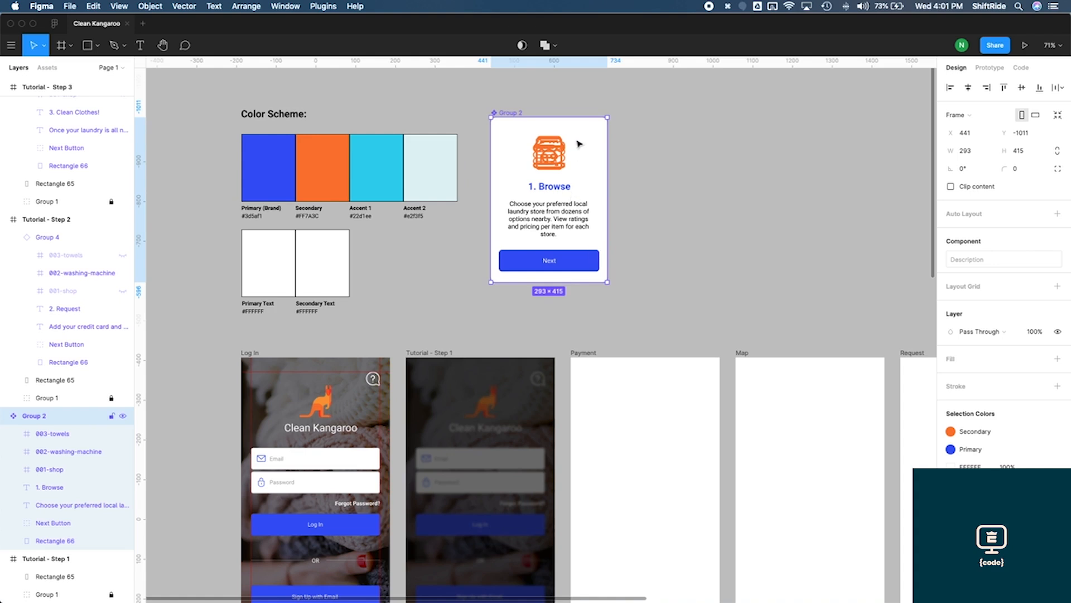
pyautogui.press('super+c')
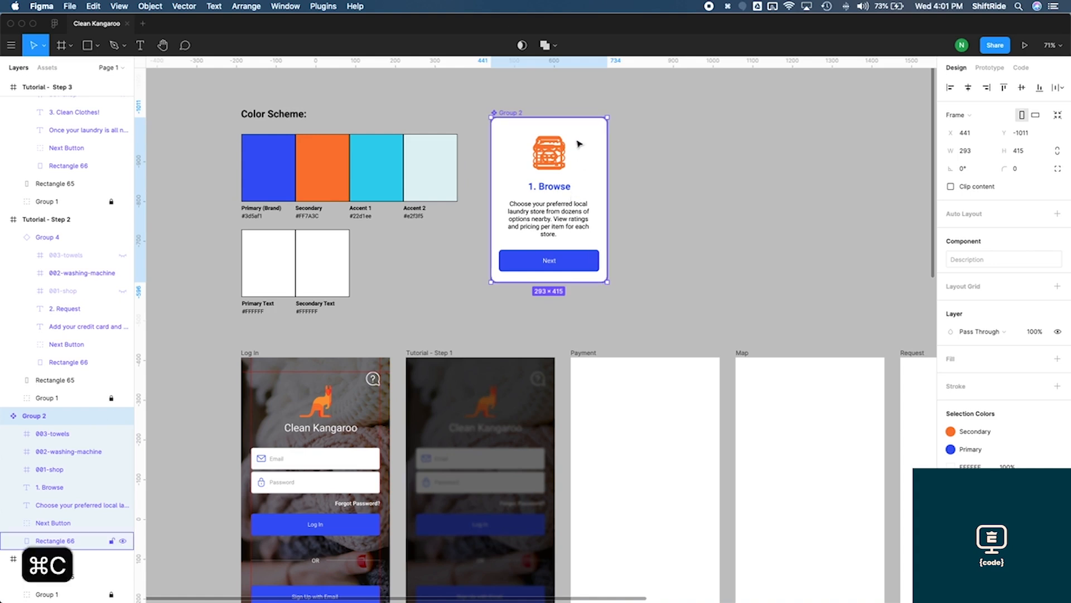
pyautogui.click(443, 356)
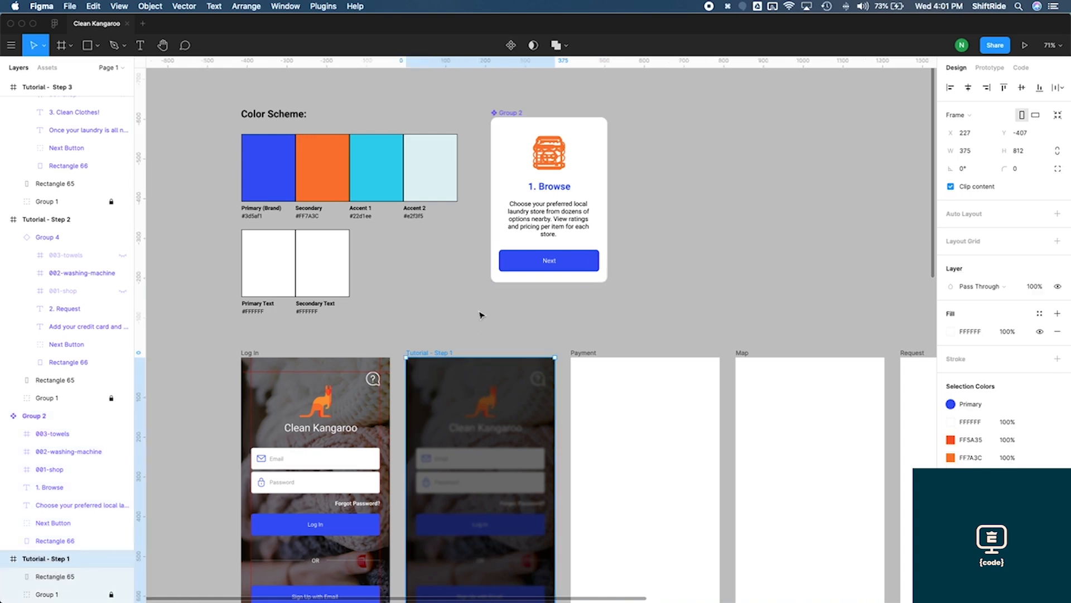
pyautogui.scroll(-5, 481, 314)
pyautogui.press('super+v')
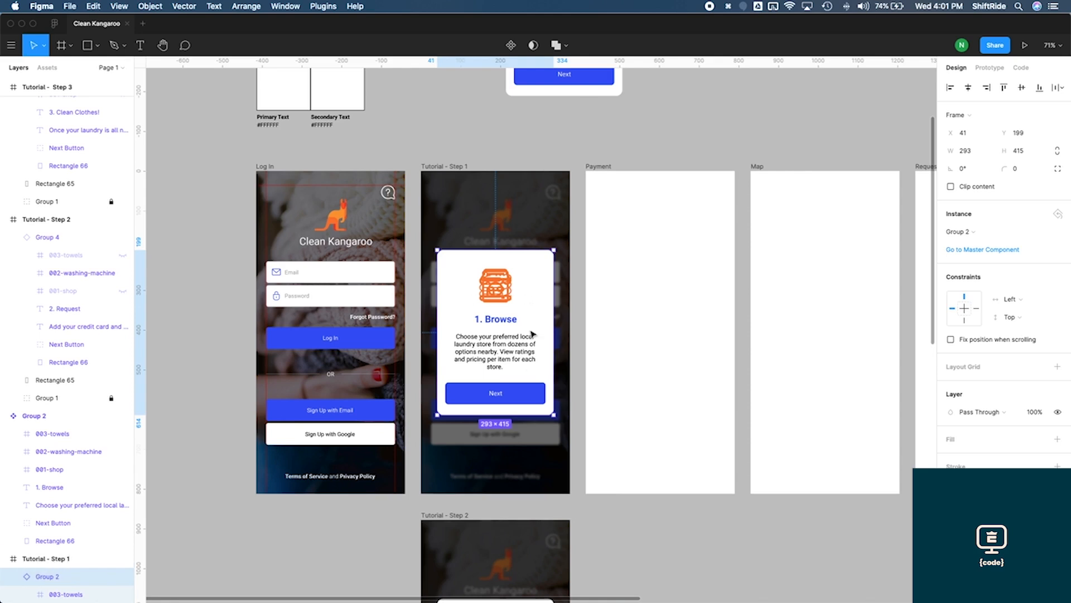
# Hide the 003-towels and 002-washing-machine icons in the Tutorial - Step 1 card instance, leaving only the shop icon
pyautogui.doubleClick(509, 288)
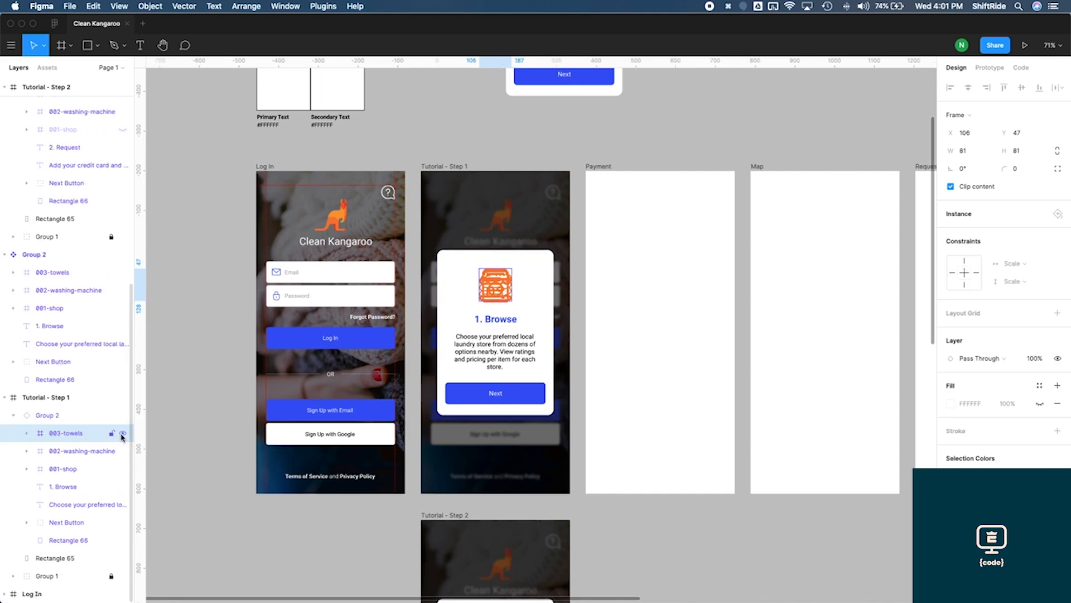
pyautogui.click(123, 434)
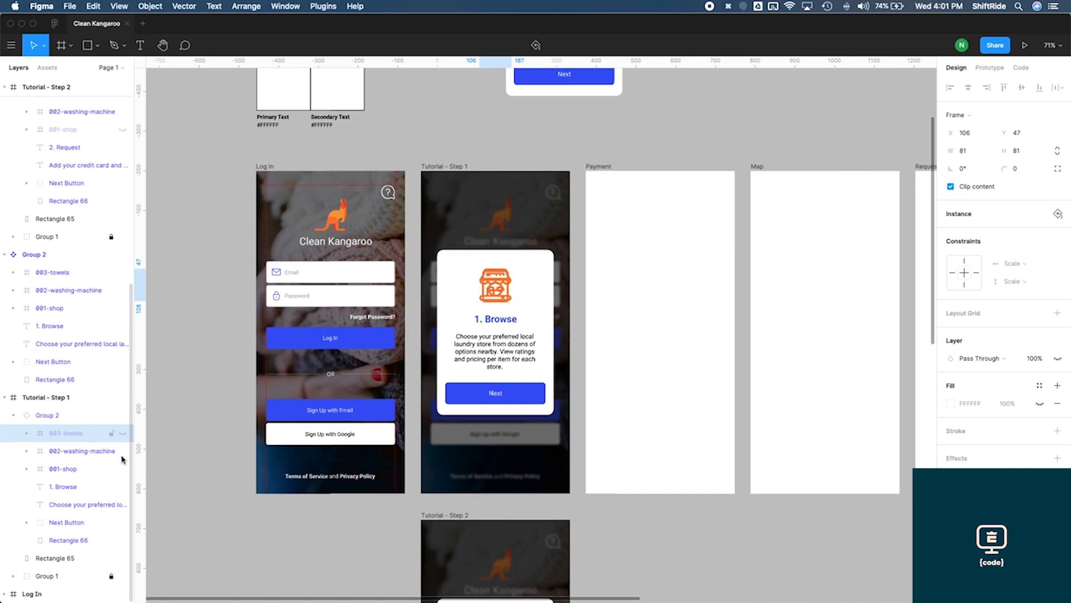
pyautogui.click(123, 452)
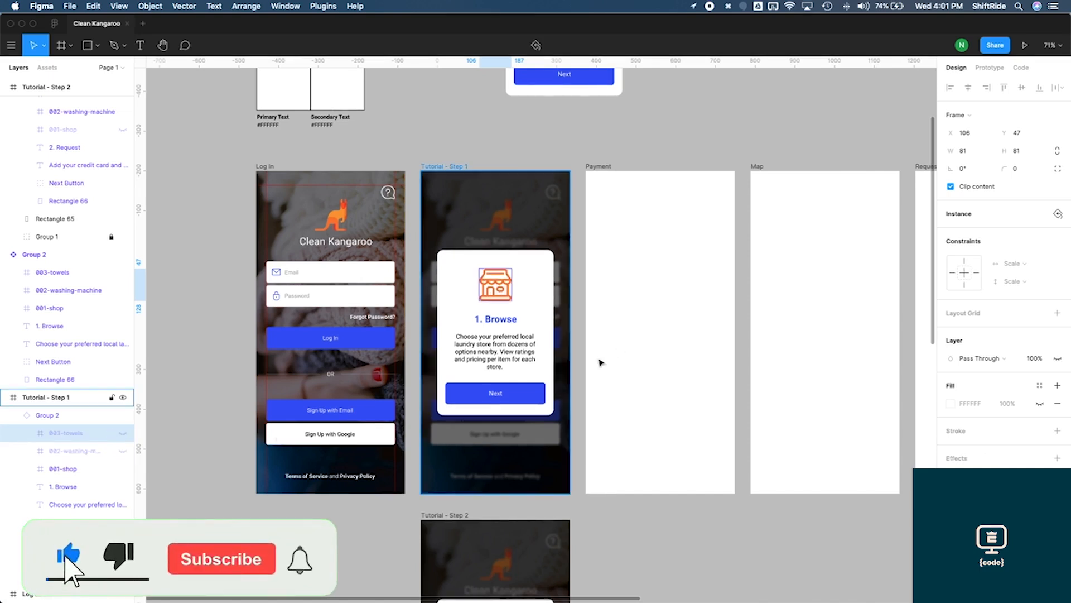
pyautogui.click(580, 350)
# Review the cards in the three tutorial frames and compare them with the master card beside the color scheme
pyautogui.scroll(-15, 580, 350)
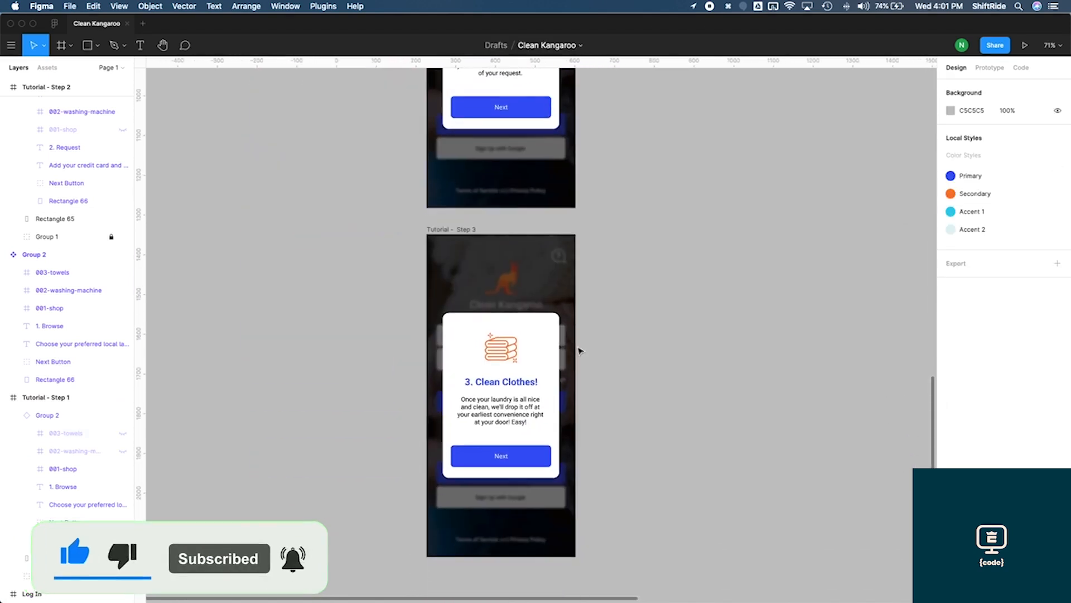
pyautogui.scroll(15, 580, 351)
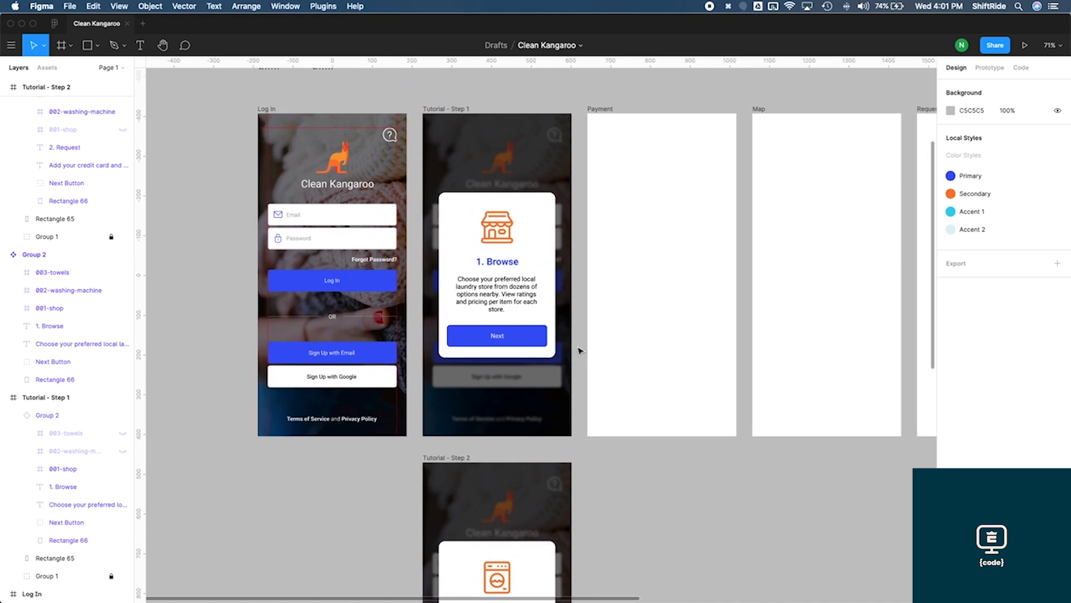
pyautogui.scroll(-15, 580, 351)
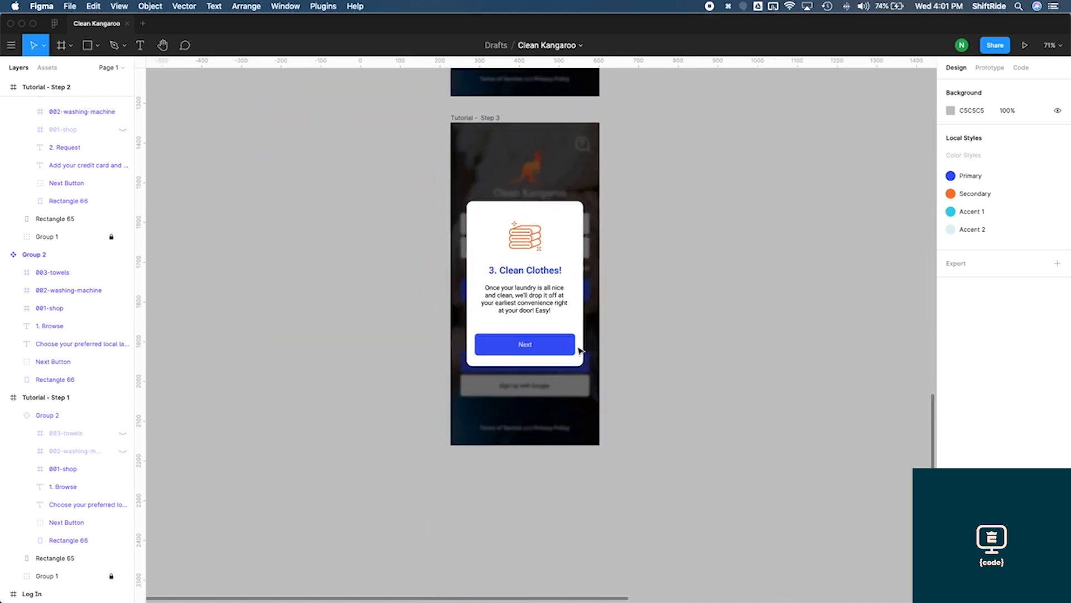
pyautogui.scroll(15, 650, 355)
pyautogui.scroll(5, 650, 355)
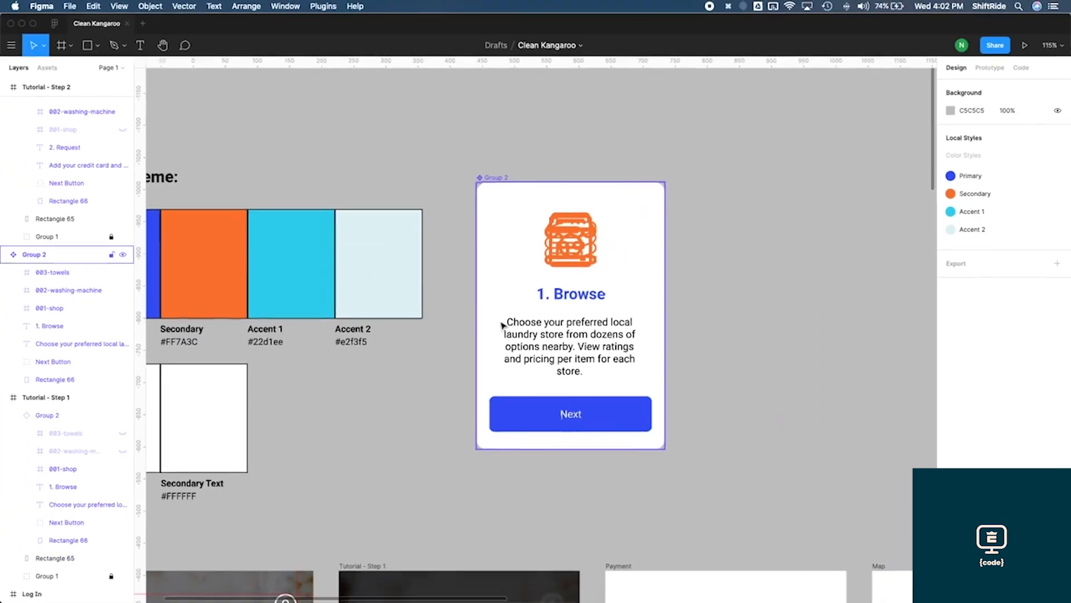
pyautogui.scroll(-10, 502, 326)
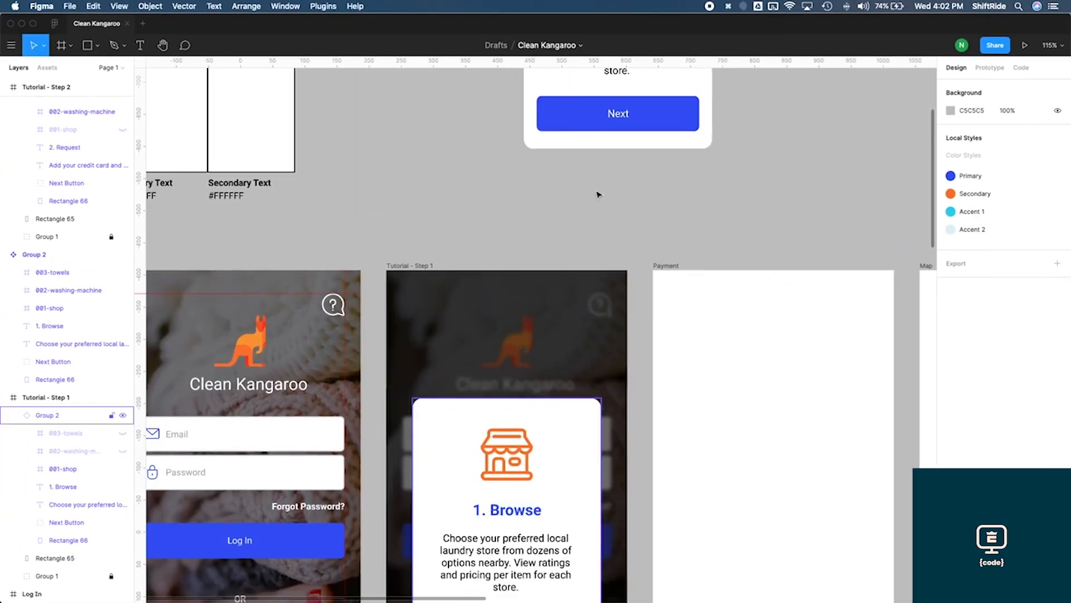
# Set the corner radius of the master card's white background rectangle to 0 and check the corners in the tutorial frames
pyautogui.click(517, 459)
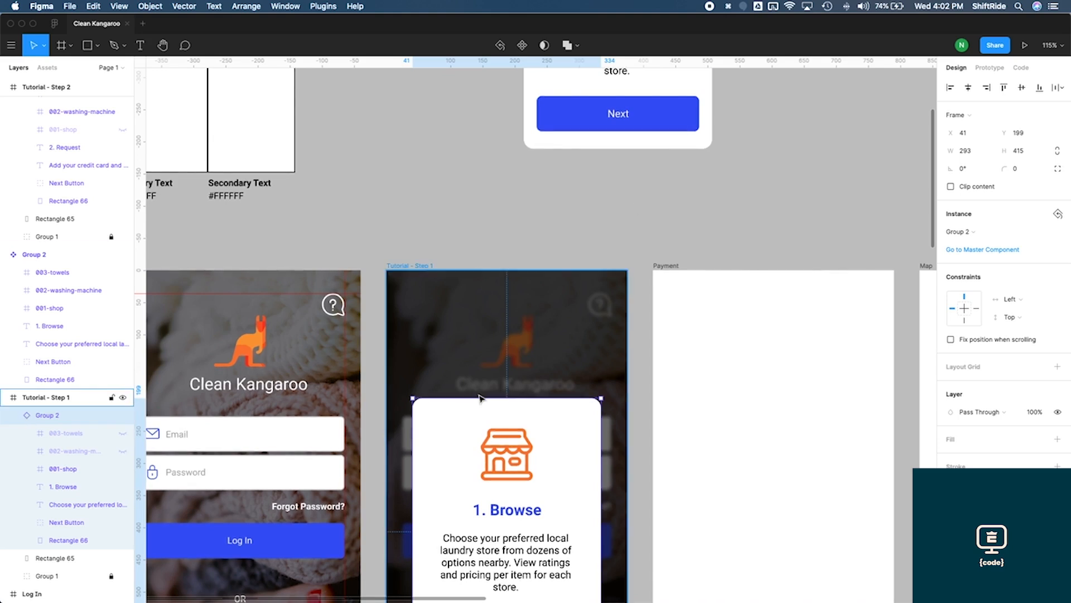
pyautogui.scroll(2, 638, 206)
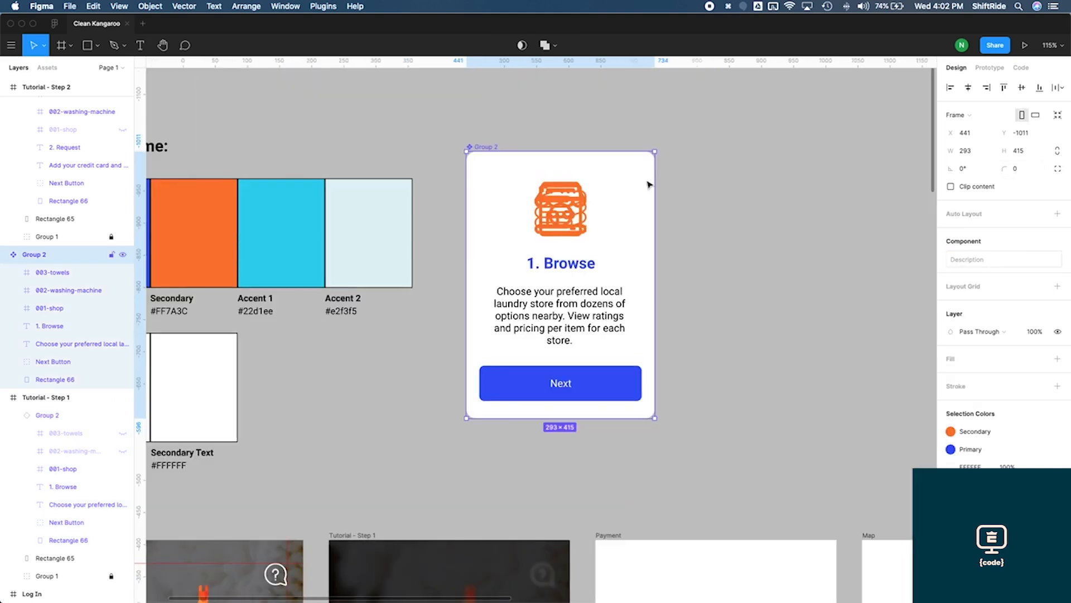
pyautogui.doubleClick(639, 240)
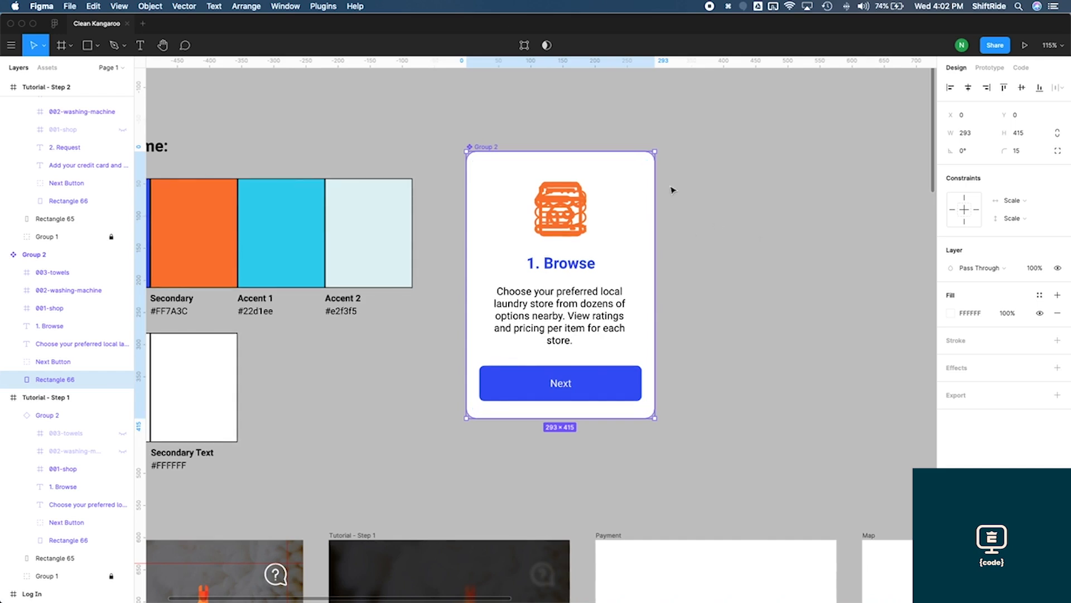
pyautogui.click(1017, 151)
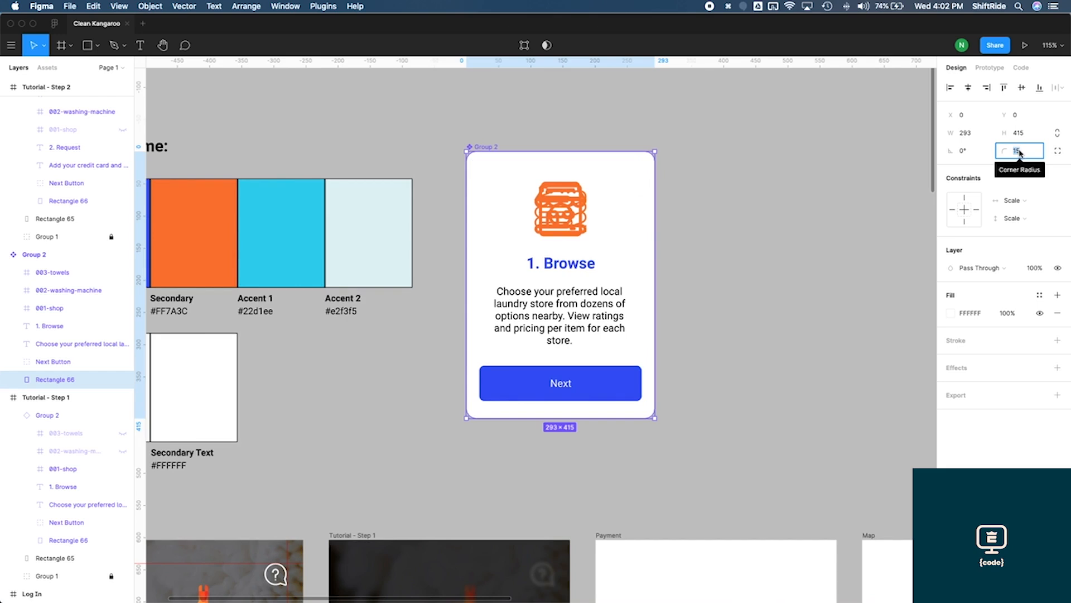
pyautogui.write('0')
pyautogui.press('Return')
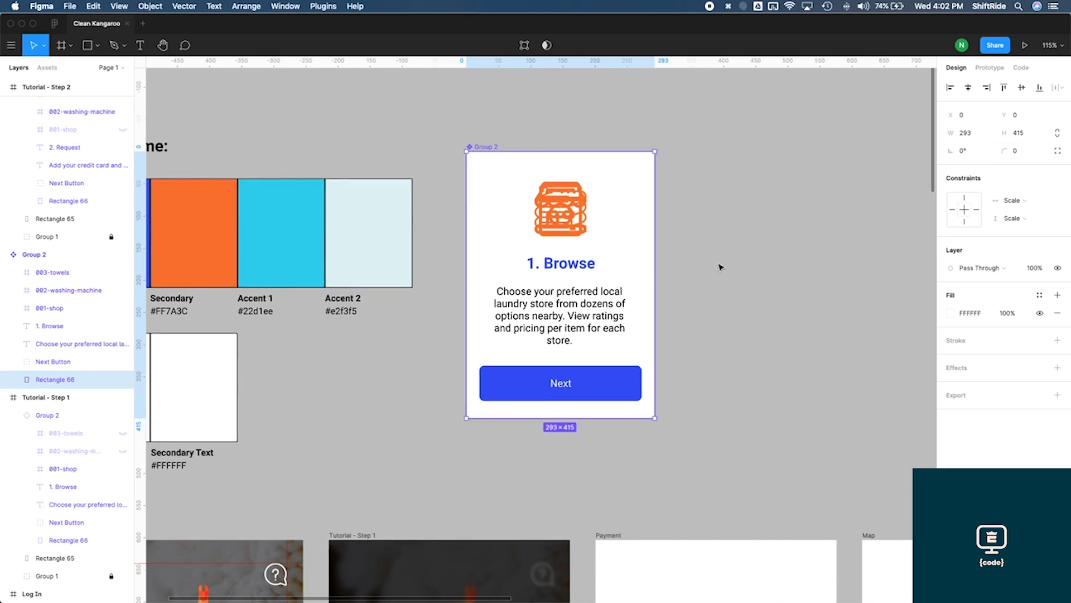
pyautogui.click(720, 267)
pyautogui.scroll(-10, 719, 268)
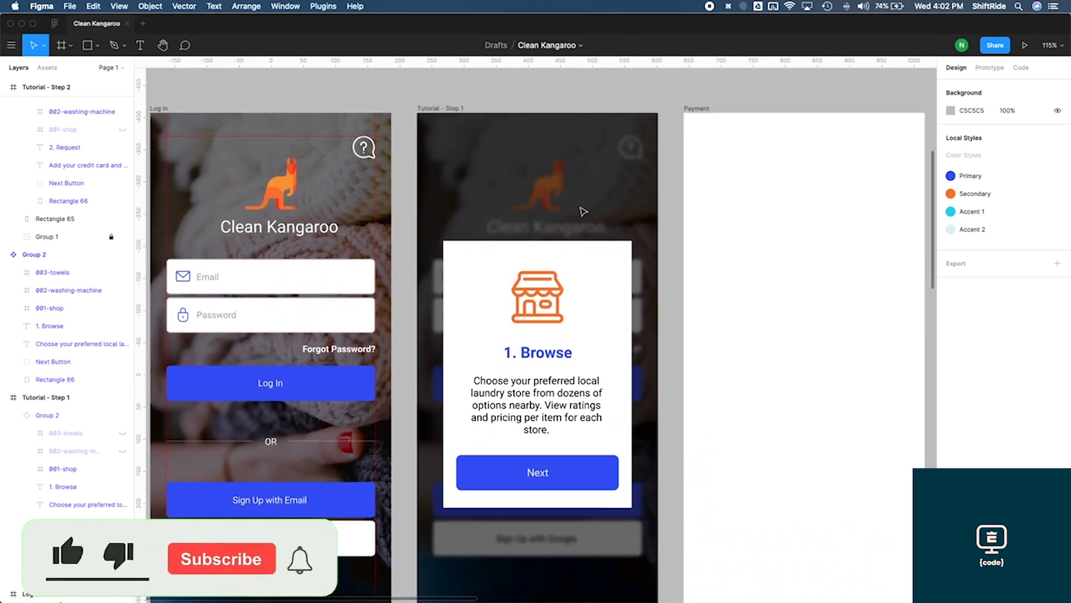
pyautogui.scroll(-2, 564, 220)
pyautogui.scroll(-2, 540, 231)
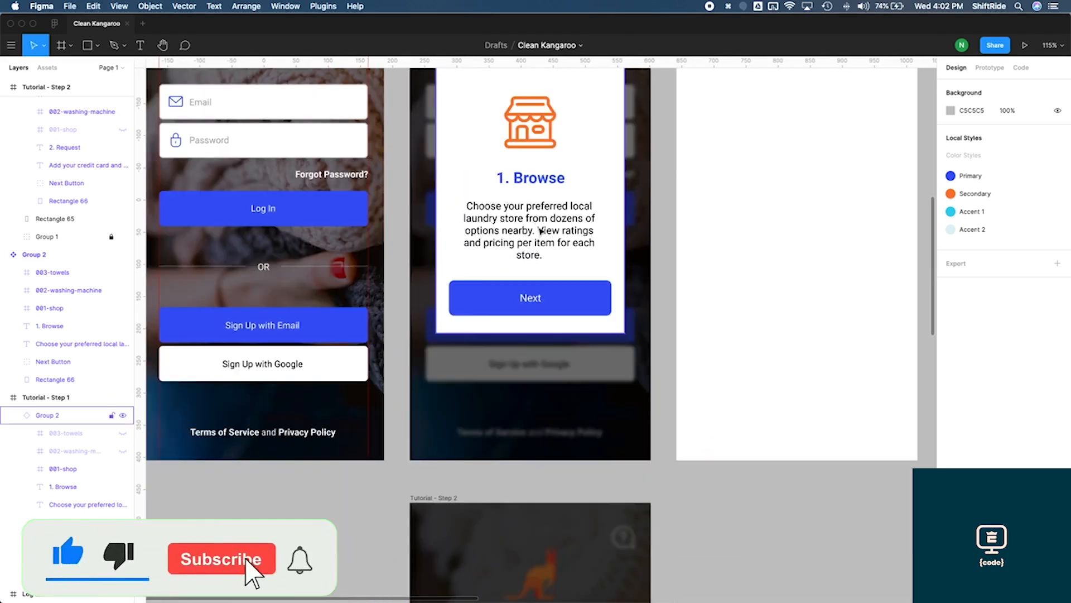
pyautogui.scroll(-3, 540, 230)
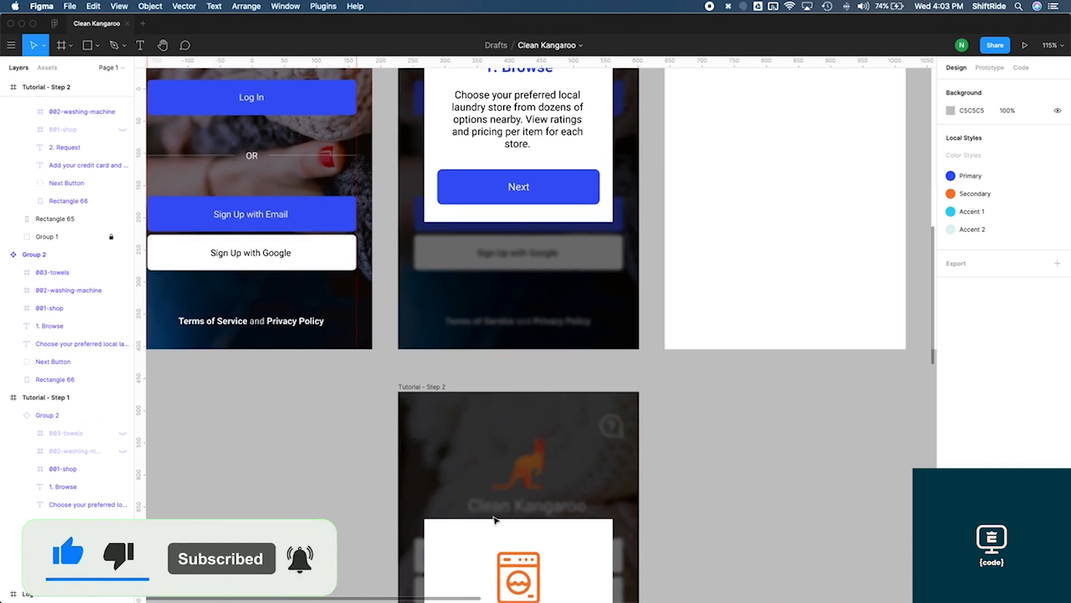
pyautogui.scroll(-8, 495, 519)
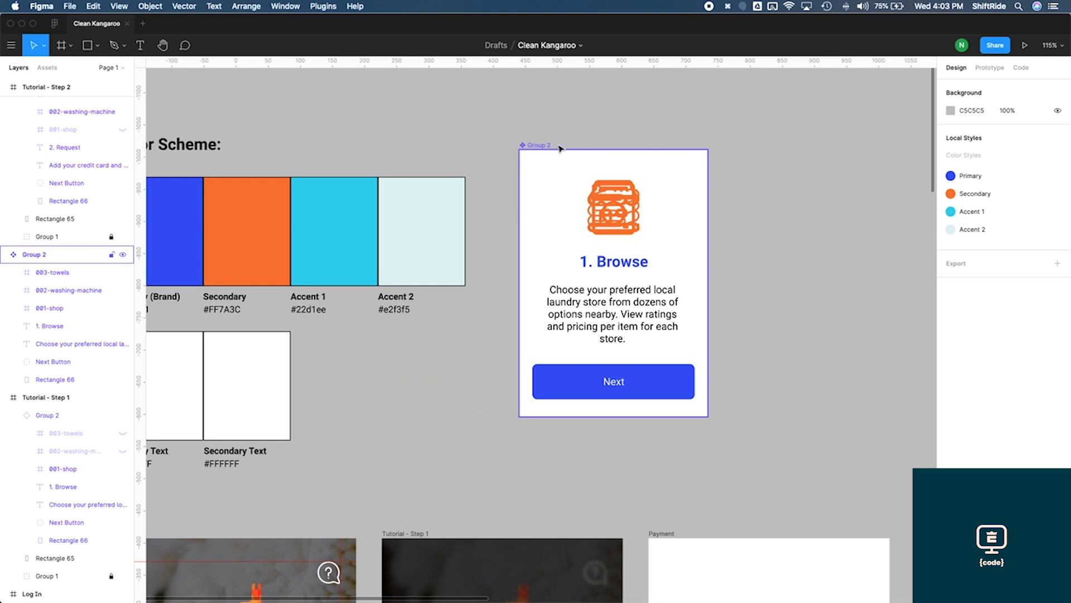
# Set the corner radius of the master card's white background rectangle to 20
pyautogui.click(695, 199)
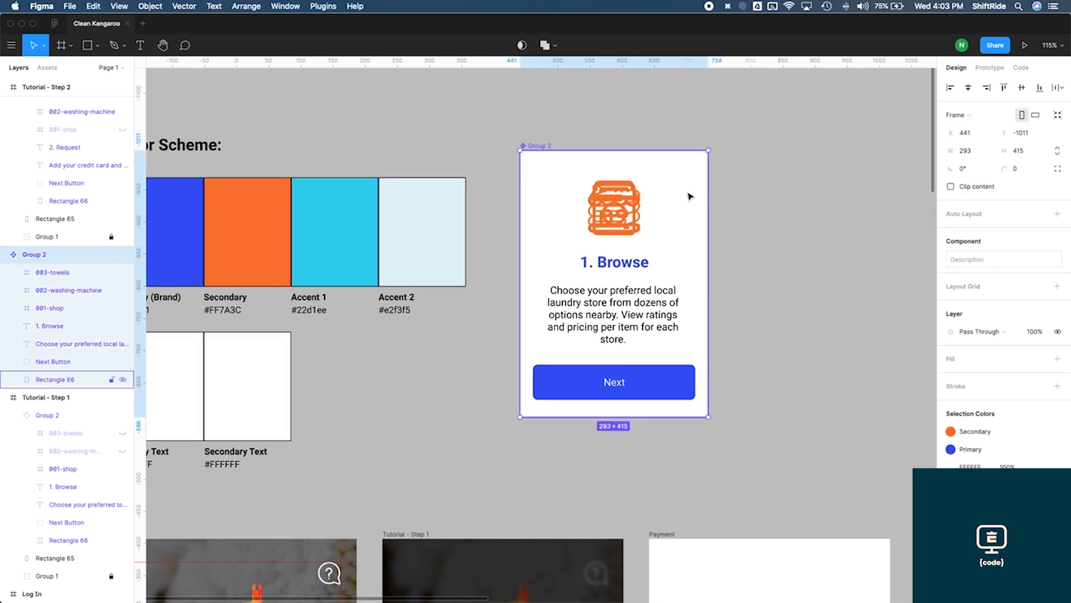
pyautogui.doubleClick(687, 210)
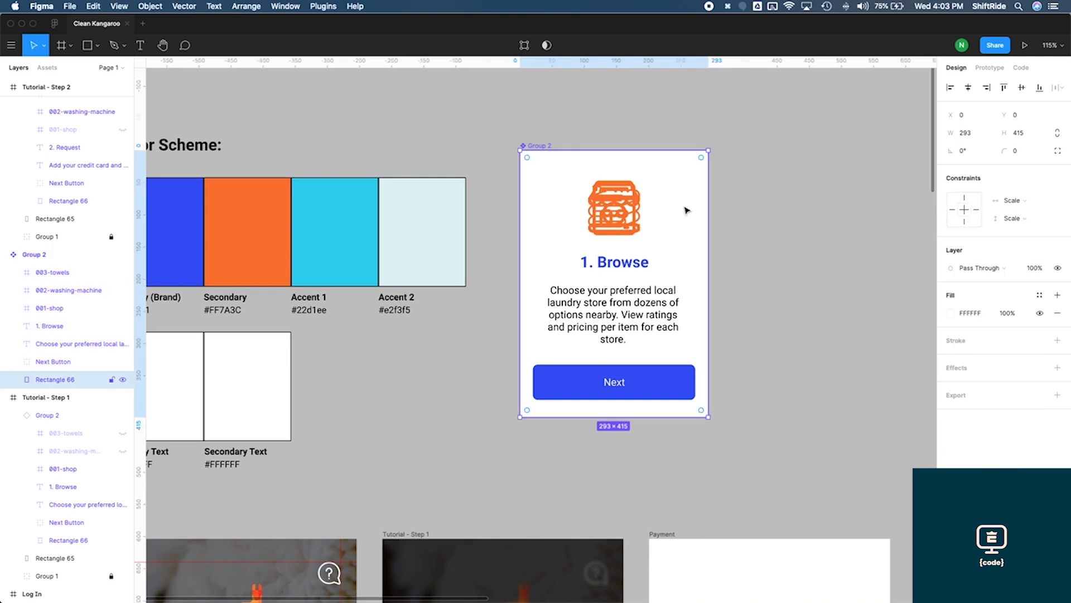
pyautogui.click(1017, 150)
pyautogui.write('20')
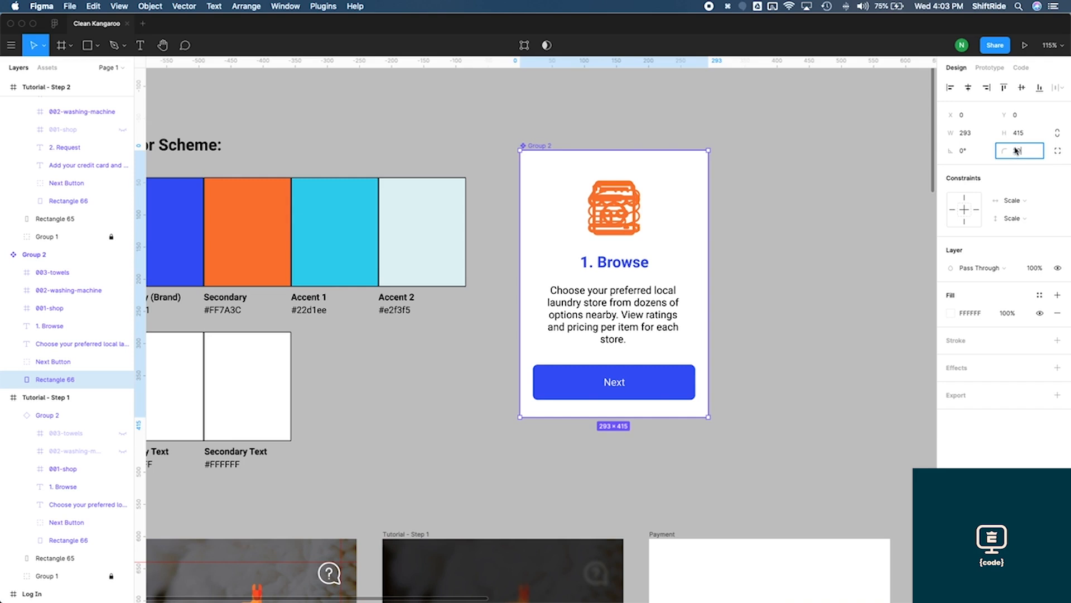
pyautogui.press('Return')
pyautogui.scroll(-5, 827, 289)
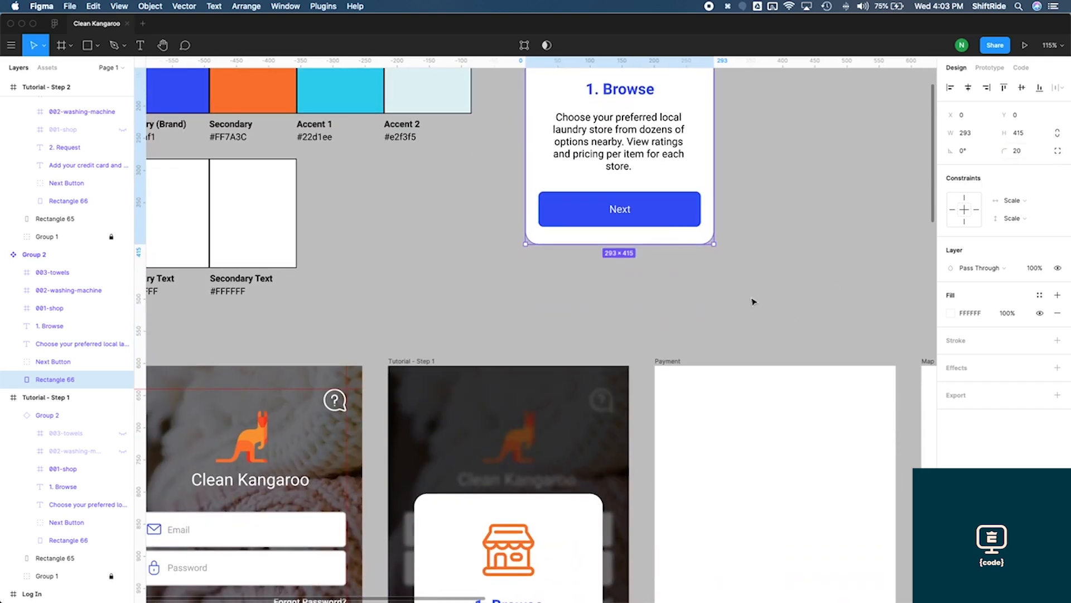
pyautogui.click(754, 299)
pyautogui.scroll(-2, 587, 534)
# Left-align the "1. Browse" heading and the description text in the master card
pyautogui.scroll(5, 589, 531)
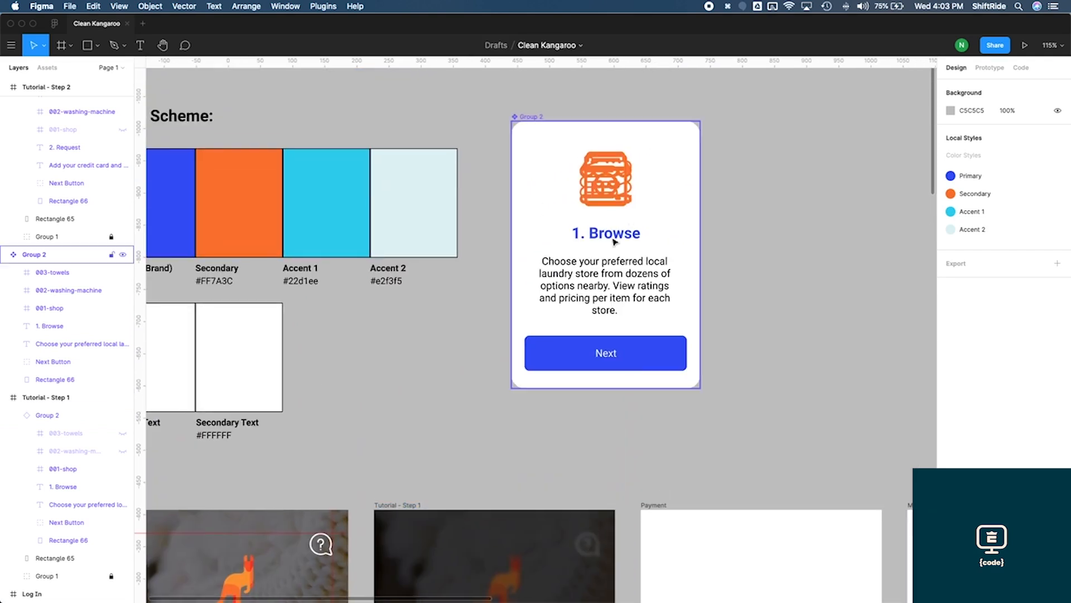
pyautogui.click(614, 238)
pyautogui.click(611, 236)
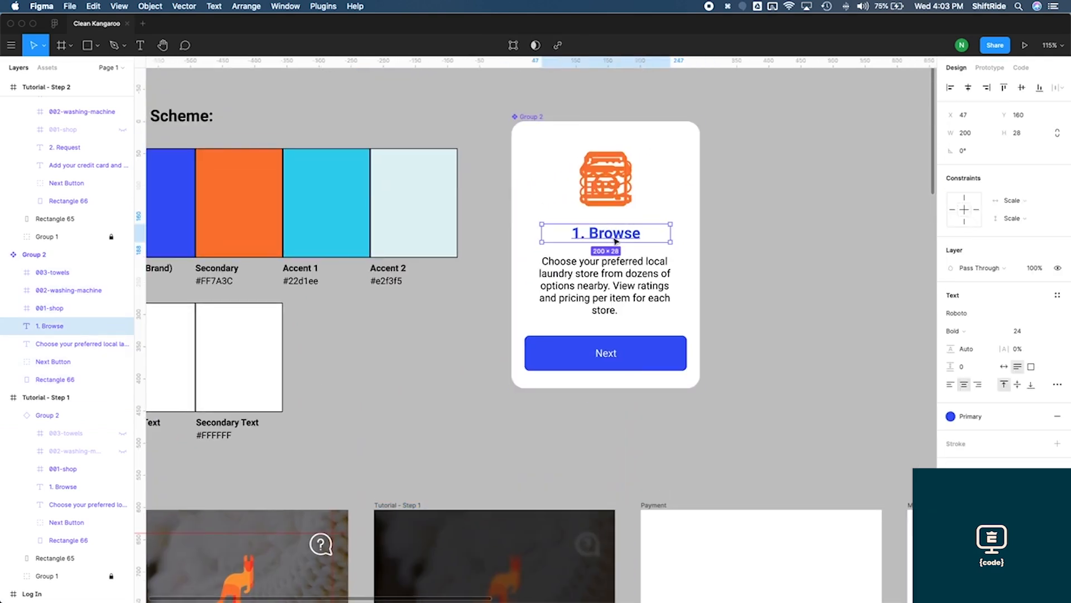
pyautogui.keyDown('shift'); pyautogui.click(595, 271); pyautogui.keyUp('shift')
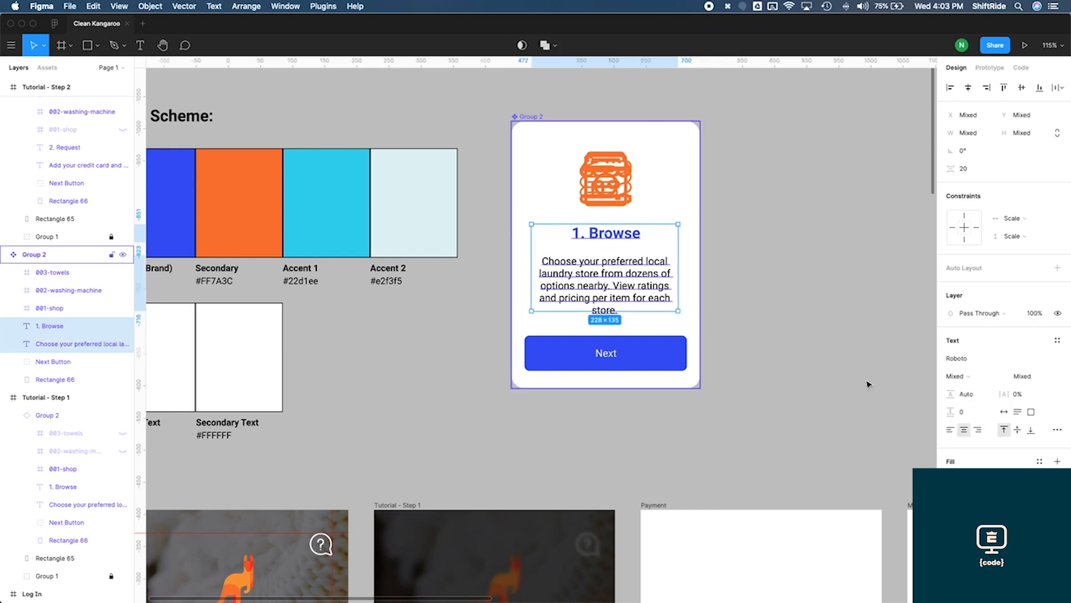
pyautogui.click(951, 430)
pyautogui.press('super+z')
pyautogui.press('super+z')
pyautogui.press('super+z')
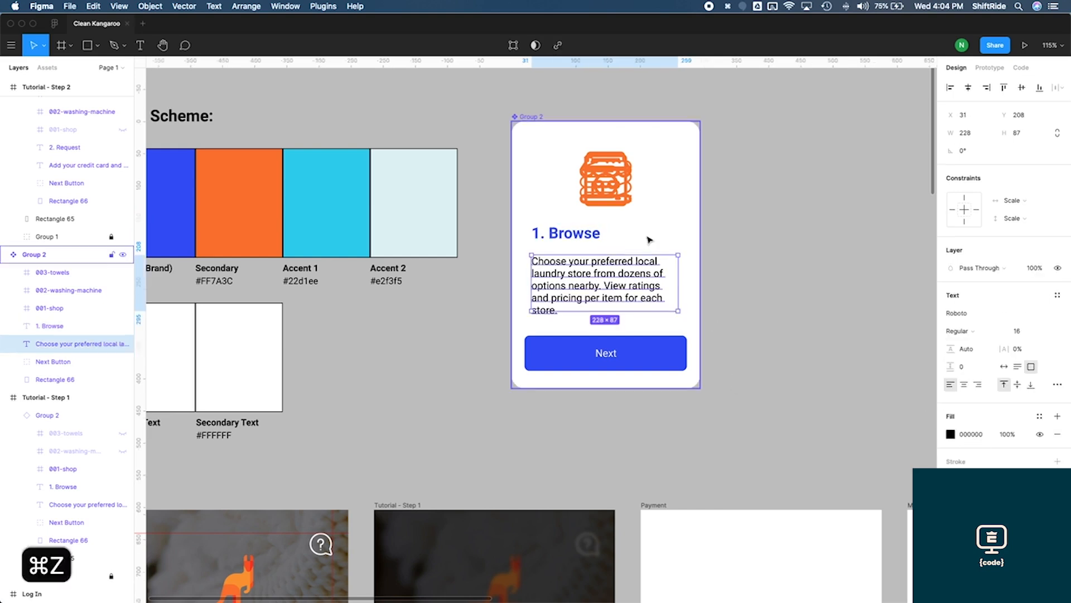
# Widen the master card's heading box to 228 to match the description, and check the cards in the three tutorial frames
pyautogui.doubleClick(642, 239)
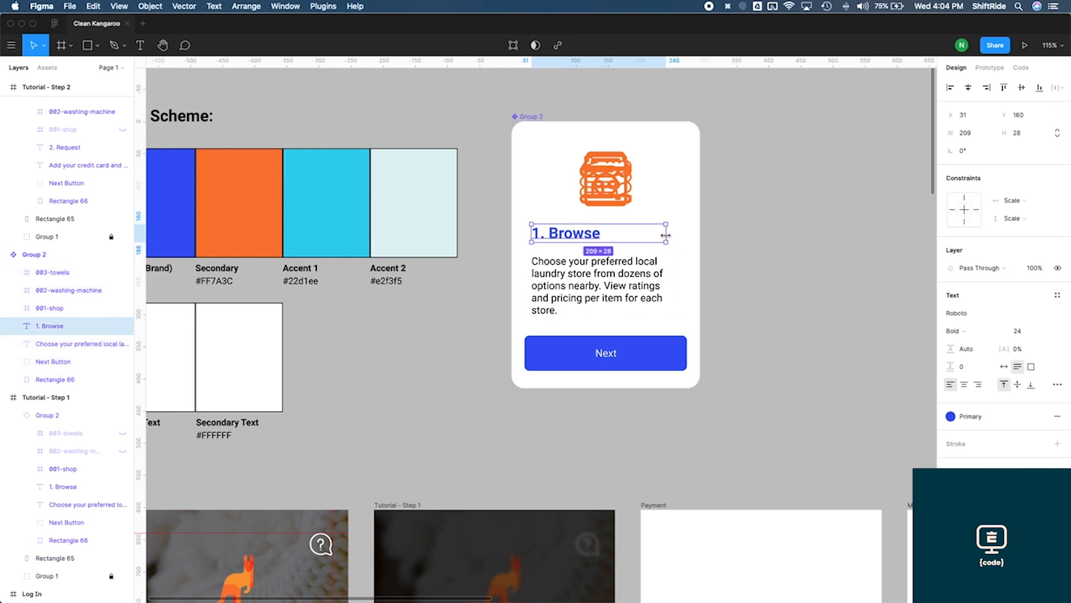
pyautogui.moveTo(677, 235); pyautogui.dragTo(678, 236)
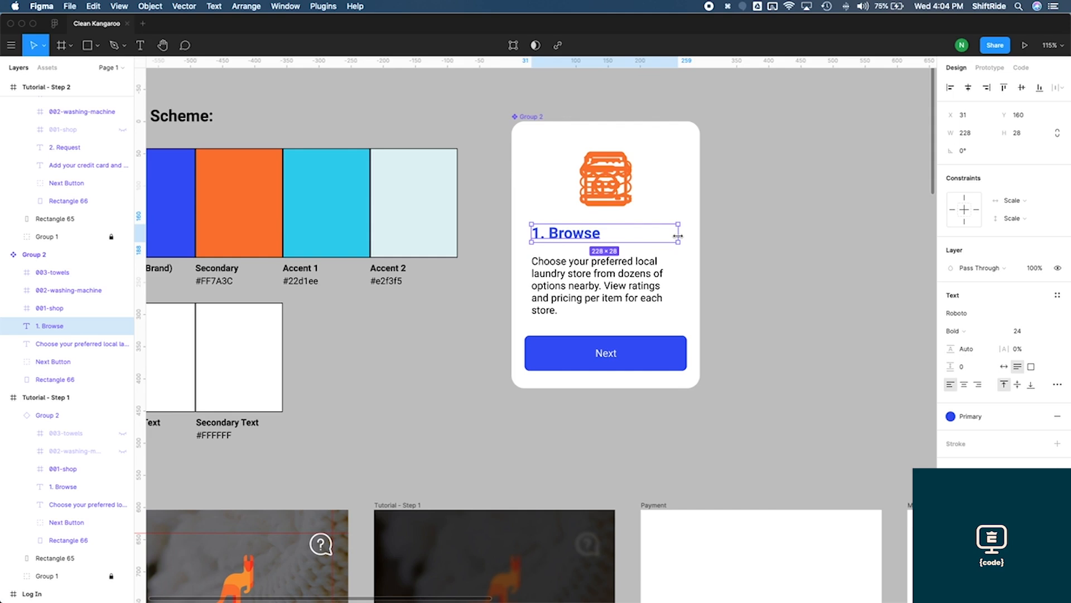
pyautogui.keyDown('shift'); pyautogui.click(623, 271); pyautogui.keyUp('shift')
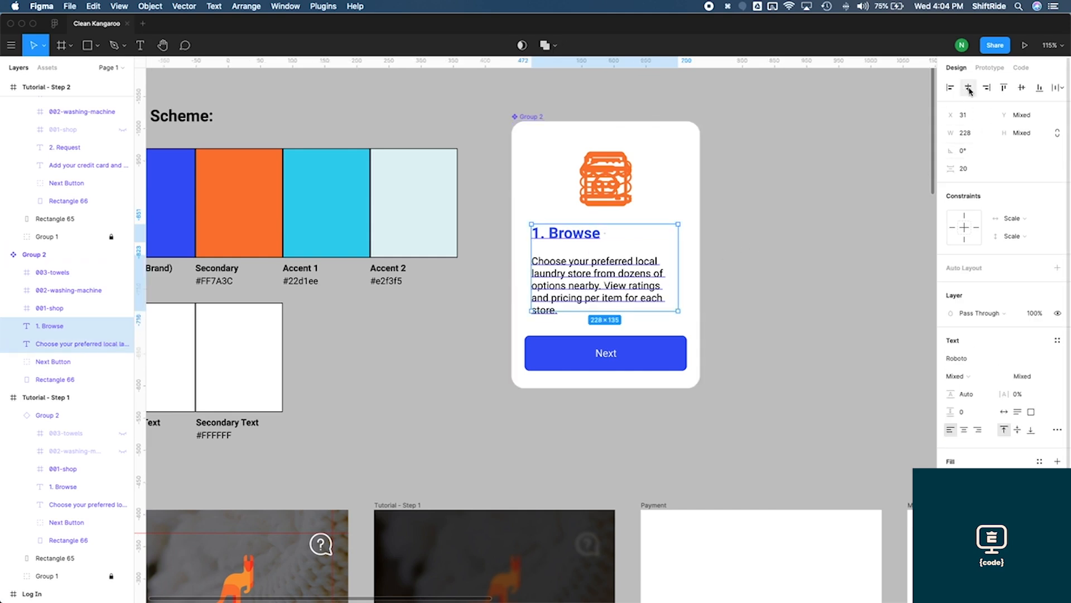
pyautogui.click(735, 275)
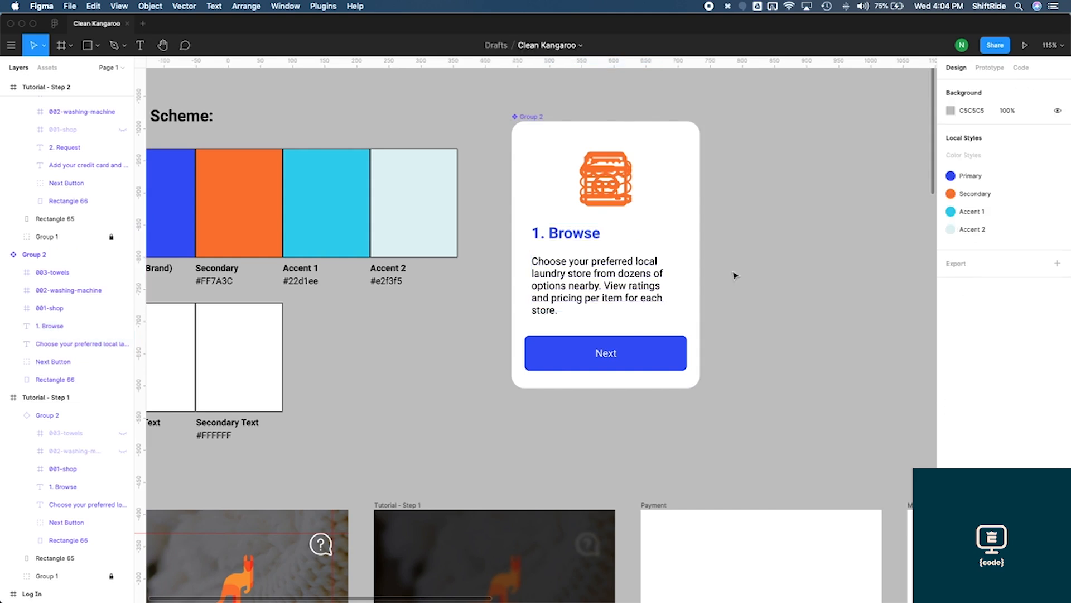
pyautogui.scroll(-10, 735, 275)
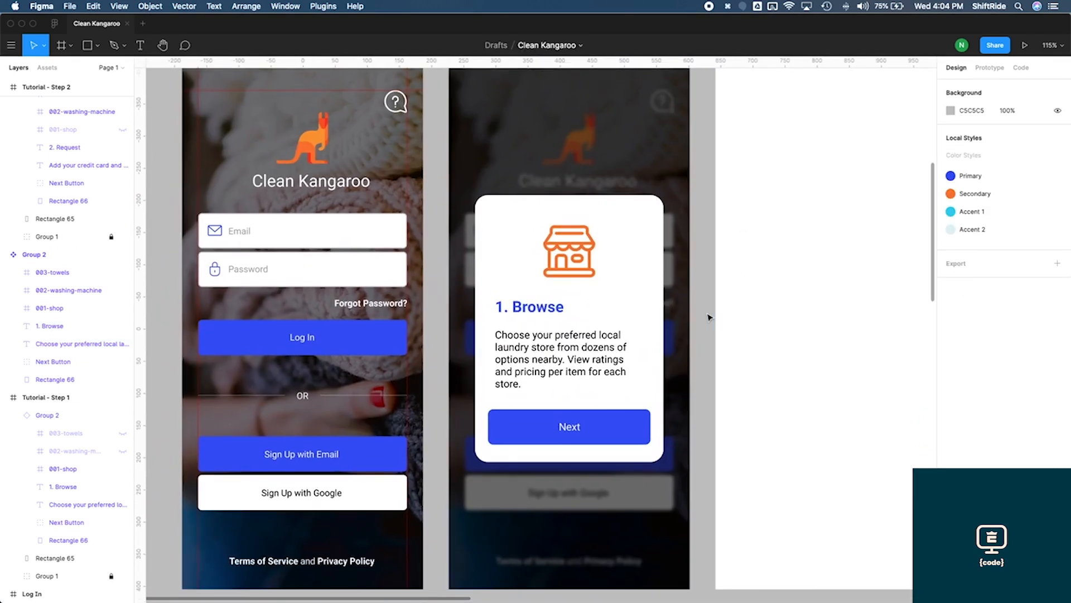
pyautogui.scroll(-11, 710, 317)
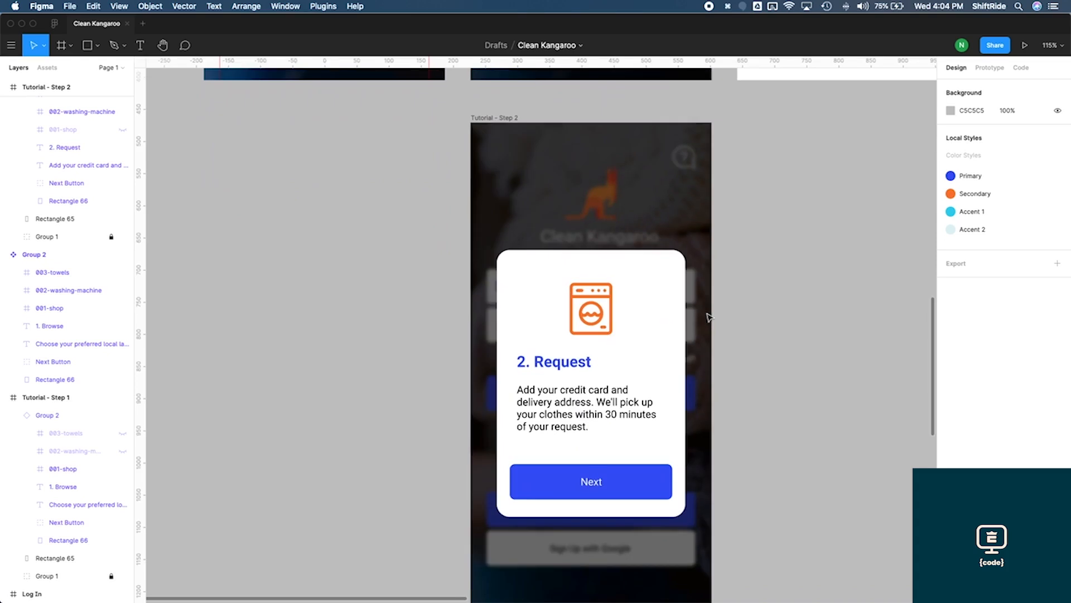
pyautogui.scroll(-7, 709, 317)
pyautogui.scroll(-6, 725, 388)
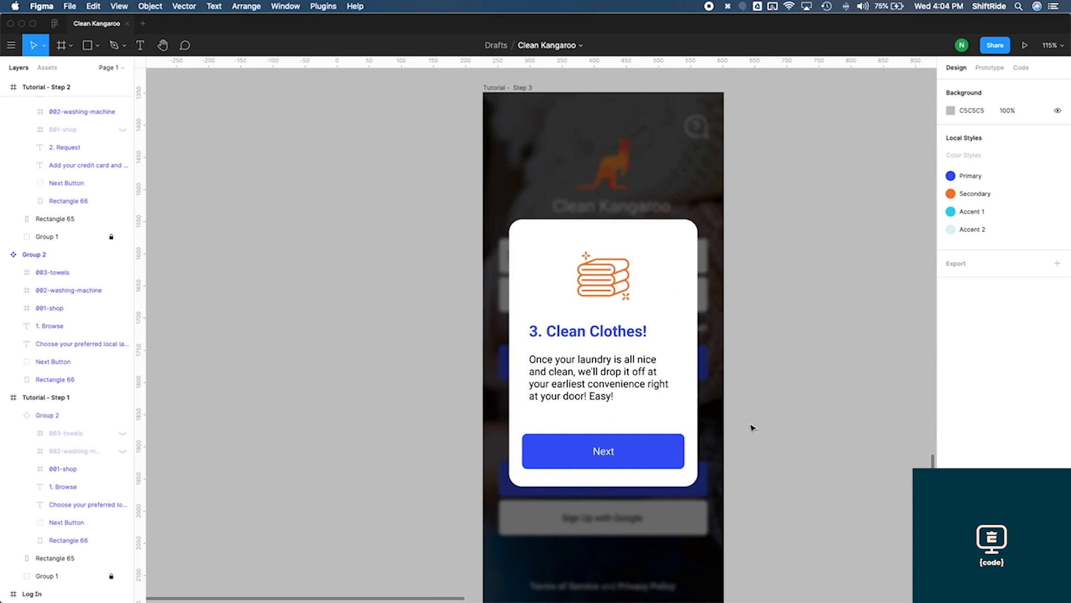
pyautogui.scroll(8, 752, 428)
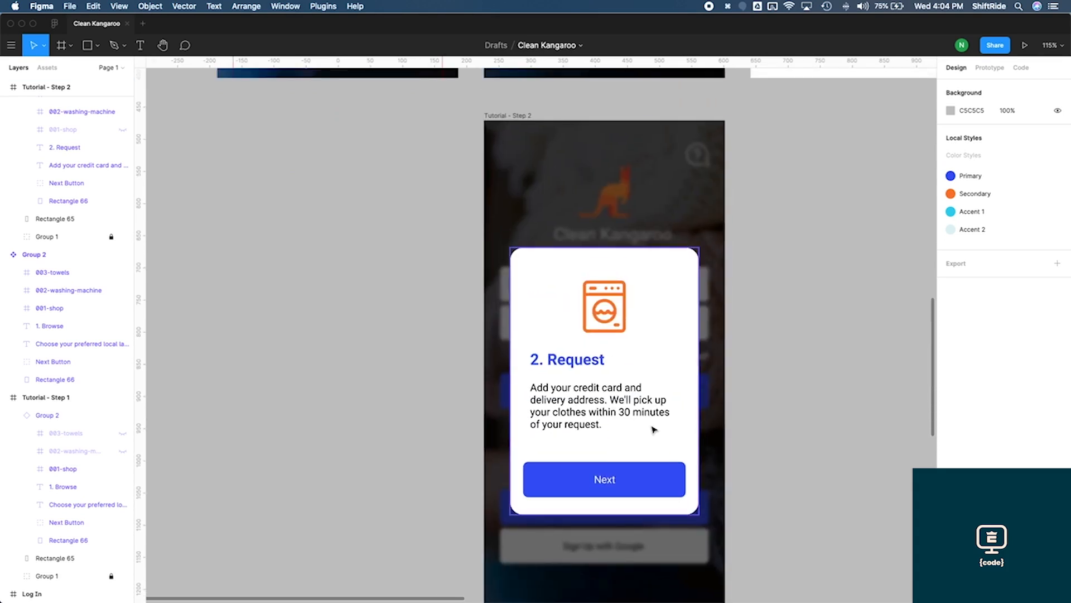
# Center-align the text of both the heading and the description in the master card
pyautogui.click(654, 429)
pyautogui.press('Escape')
pyautogui.scroll(6, 729, 182)
pyautogui.scroll(2, 712, 235)
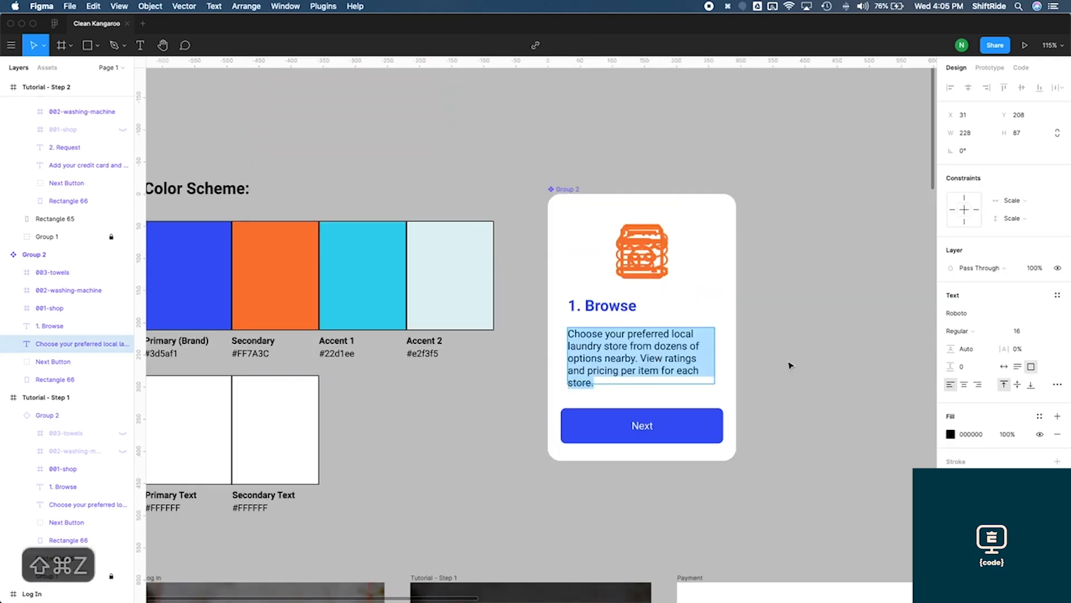
pyautogui.press('Escape')
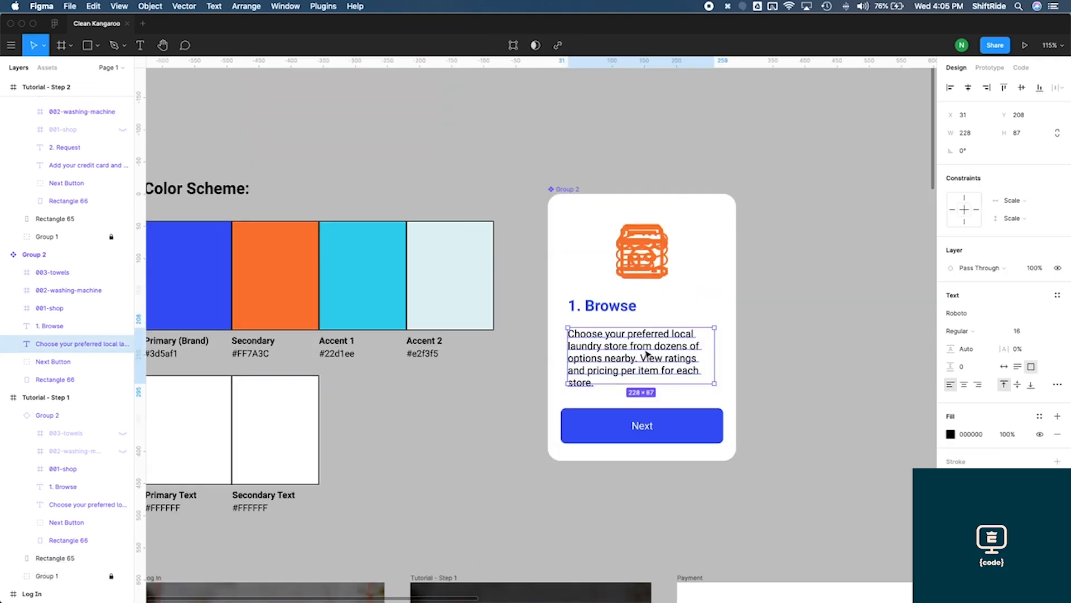
pyautogui.keyDown('shift'); pyautogui.click(613, 310); pyautogui.keyUp('shift')
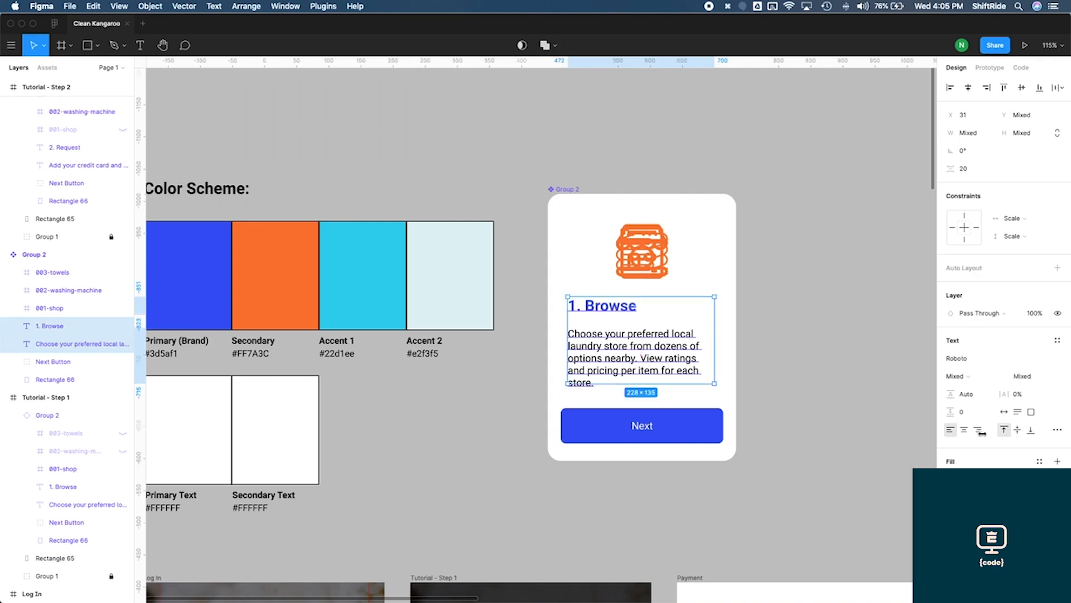
pyautogui.click(964, 430)
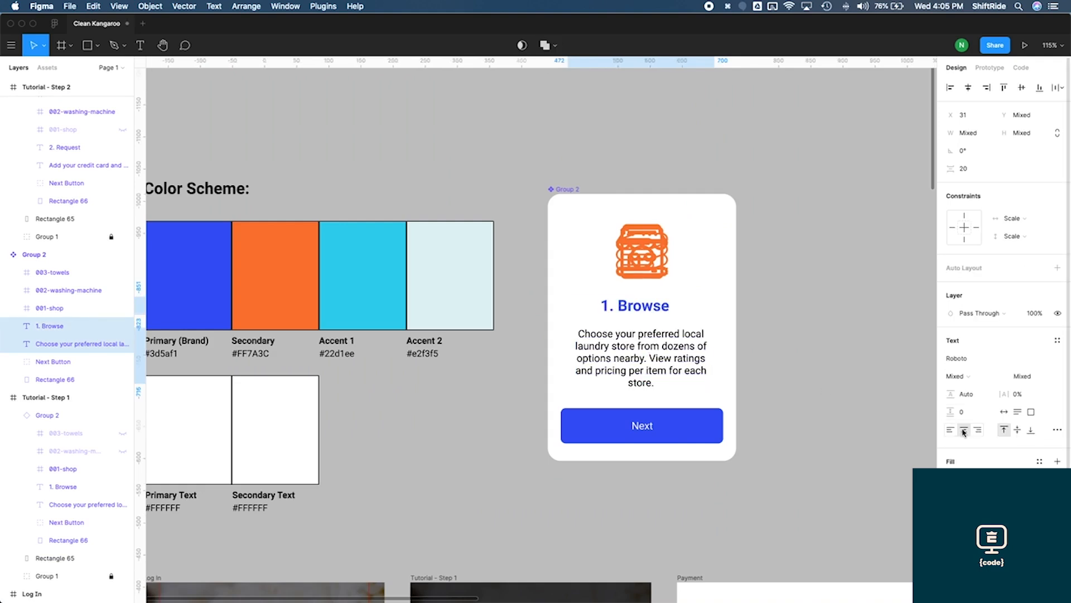
pyautogui.click(795, 373)
pyautogui.scroll(-5, 761, 452)
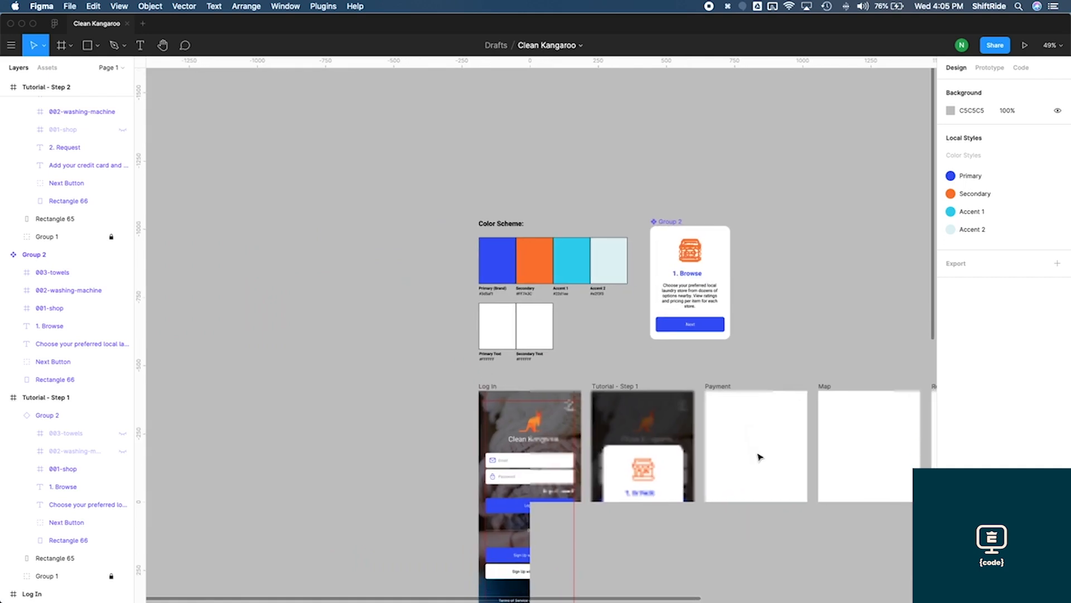
# Rename the master card component beside the color scheme as "Tutorial Card"
pyautogui.scroll(-5, 759, 457)
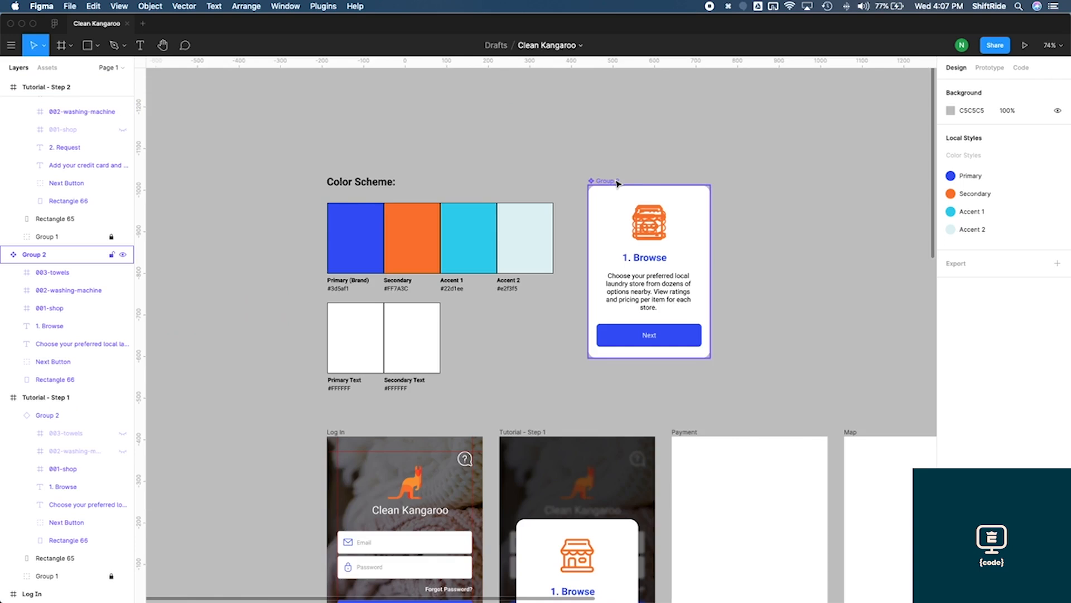
pyautogui.click(616, 183)
pyautogui.press('super+r')
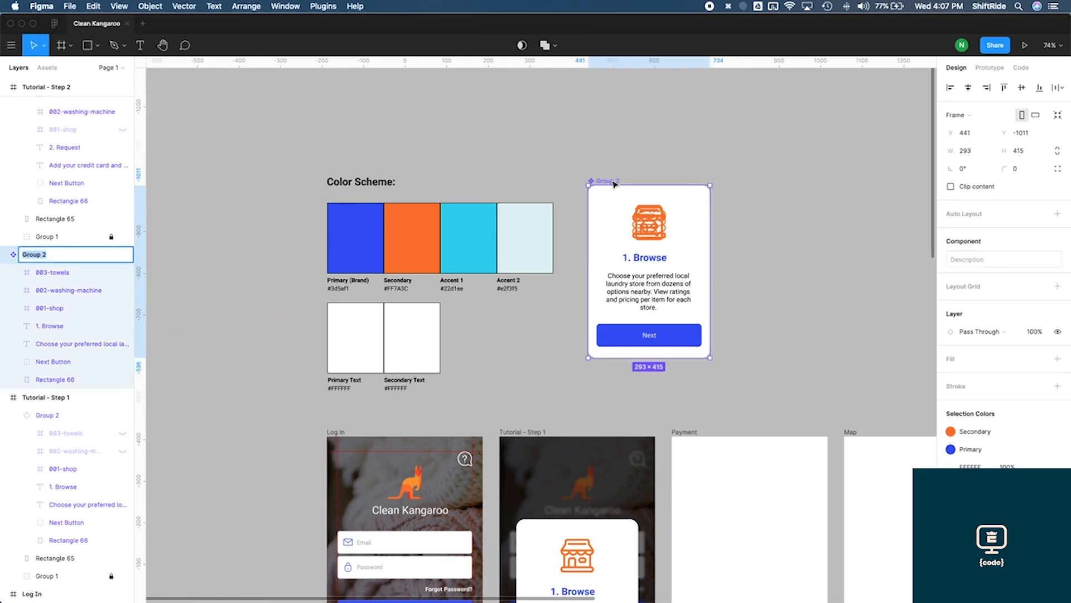
pyautogui.write('Tutorial Card')
pyautogui.press('Return')
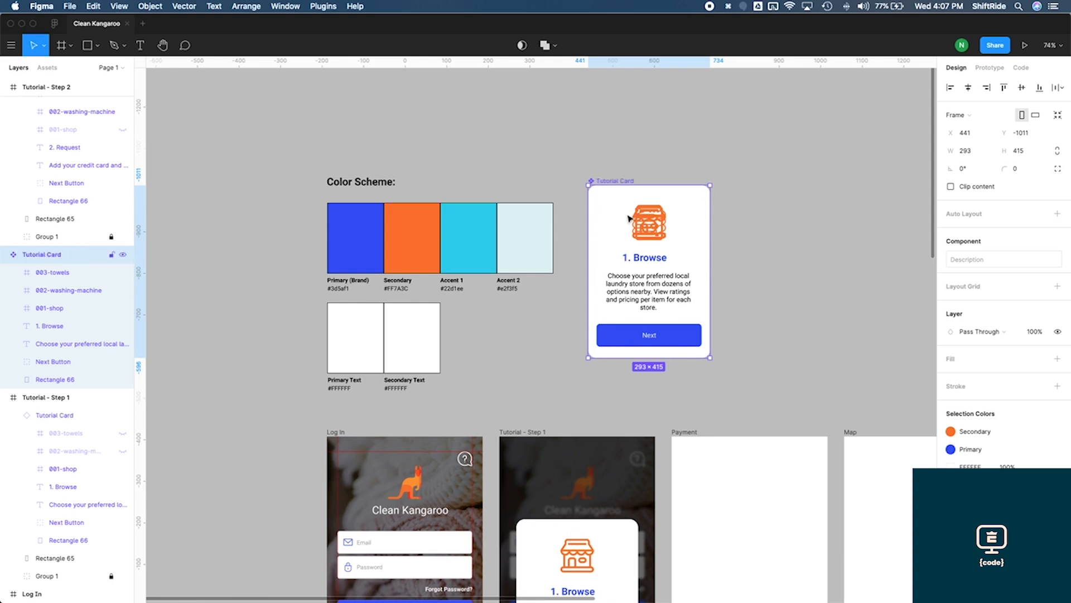
pyautogui.click(705, 378)
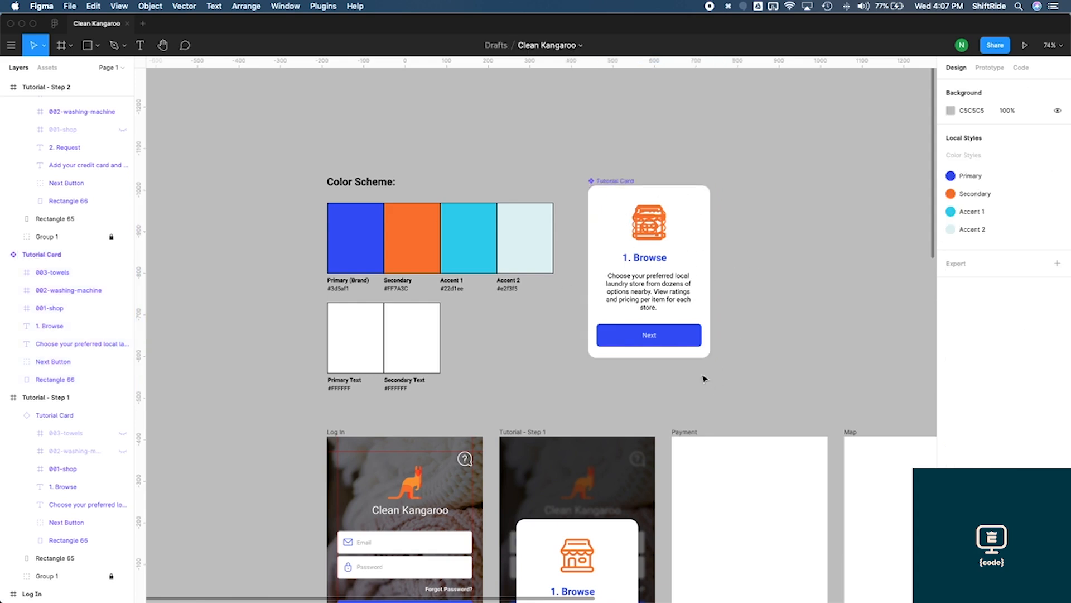
pyautogui.scroll(-5, 704, 379)
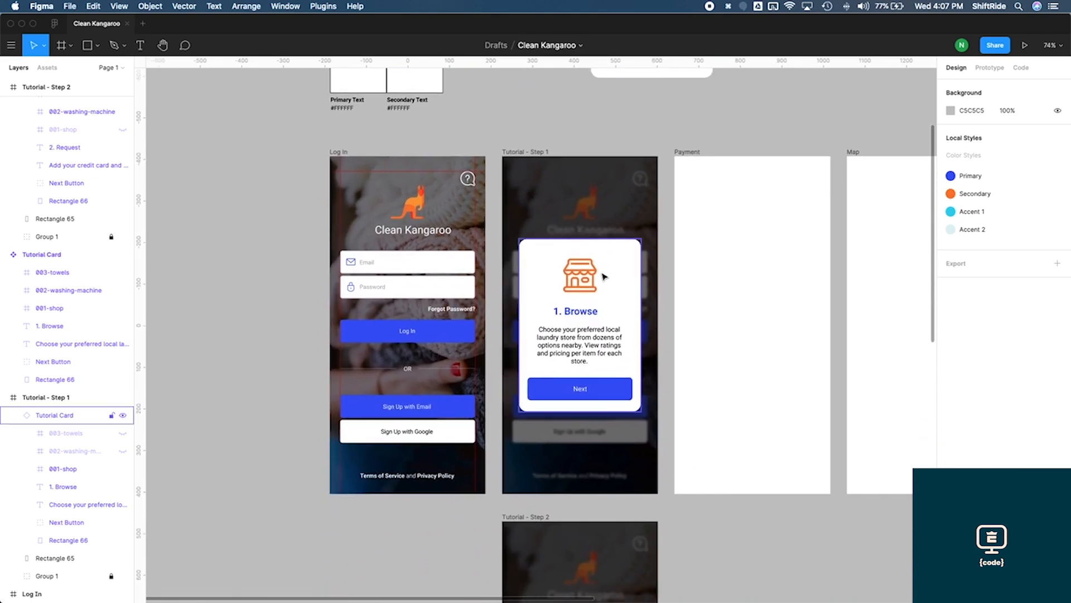
# Detach the card instance in the Tutorial - Step 1 frame from its Tutorial Card master
pyautogui.click(614, 277)
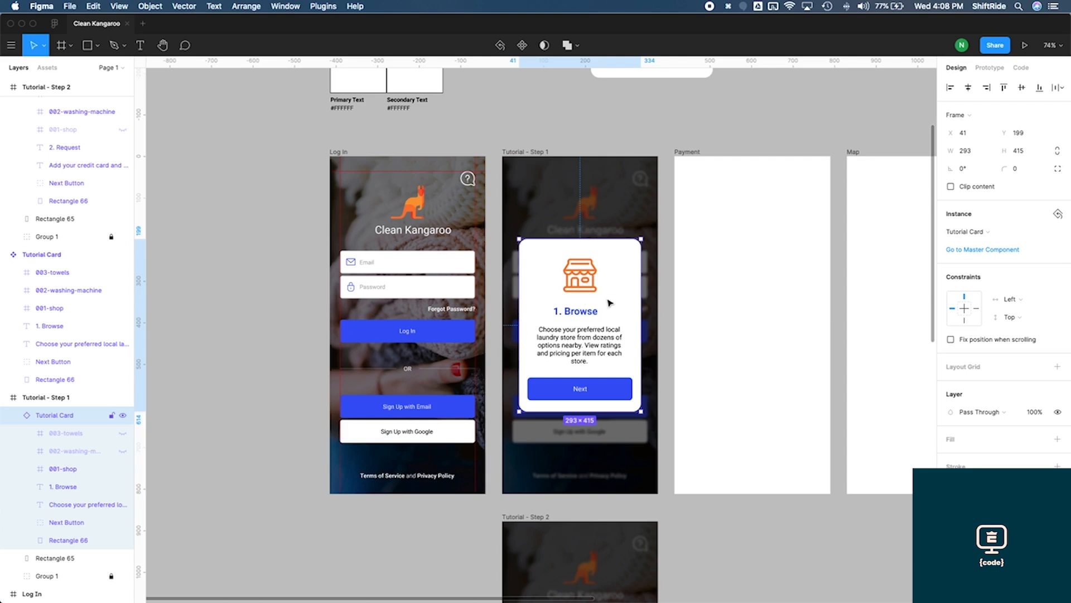
pyautogui.click(990, 236)
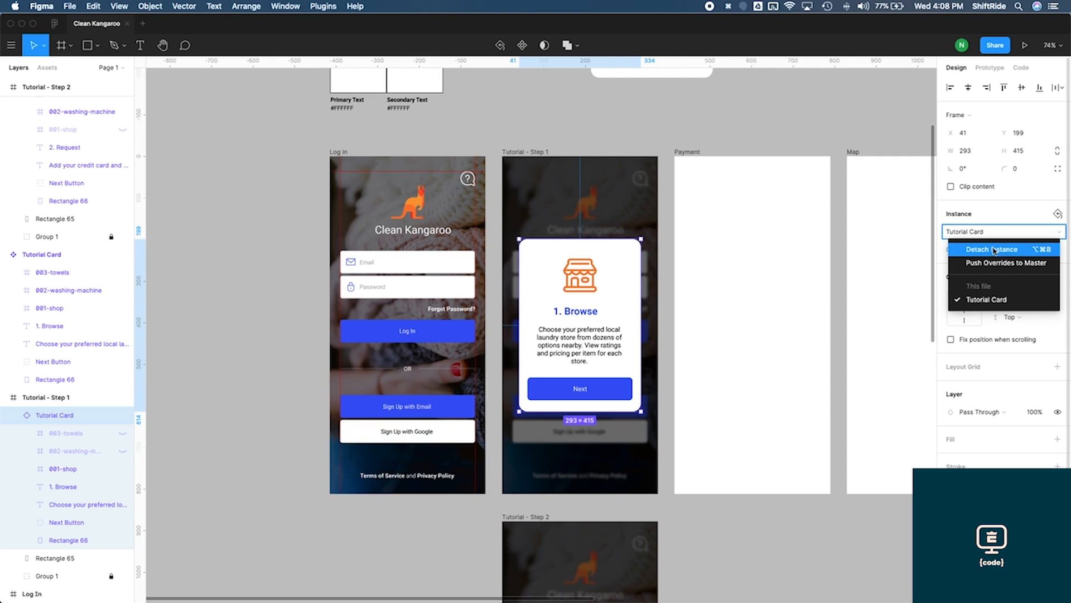
pyautogui.click(1030, 254)
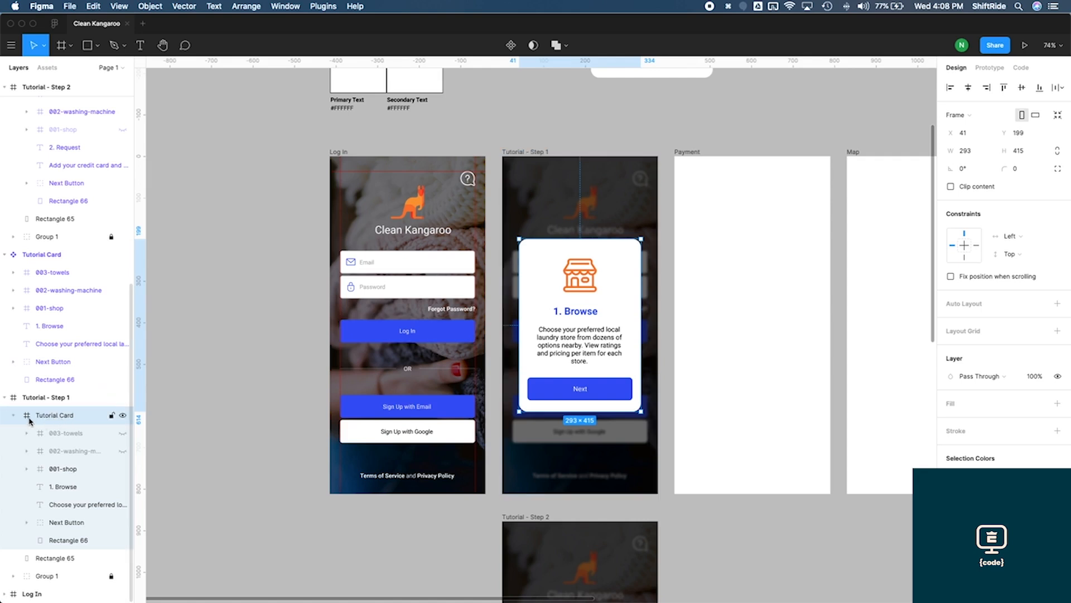
# Move the heading and description lower on the detached Step 1 card, and delete its shop icon
pyautogui.click(594, 317)
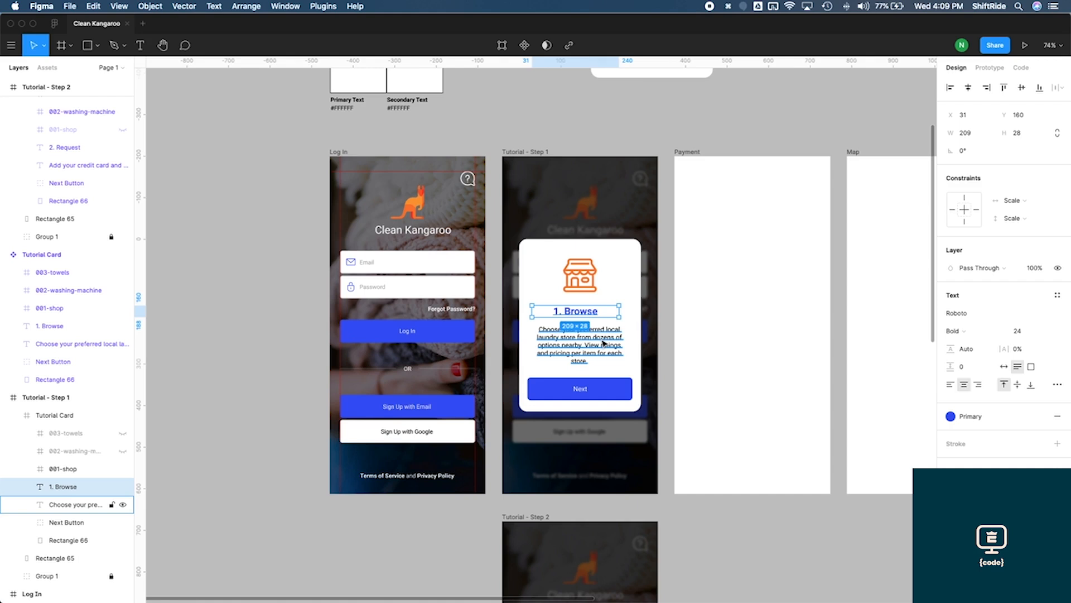
pyautogui.keyDown('shift'); pyautogui.click(603, 343); pyautogui.keyUp('shift')
pyautogui.moveTo(588, 342); pyautogui.dragTo(581, 357)
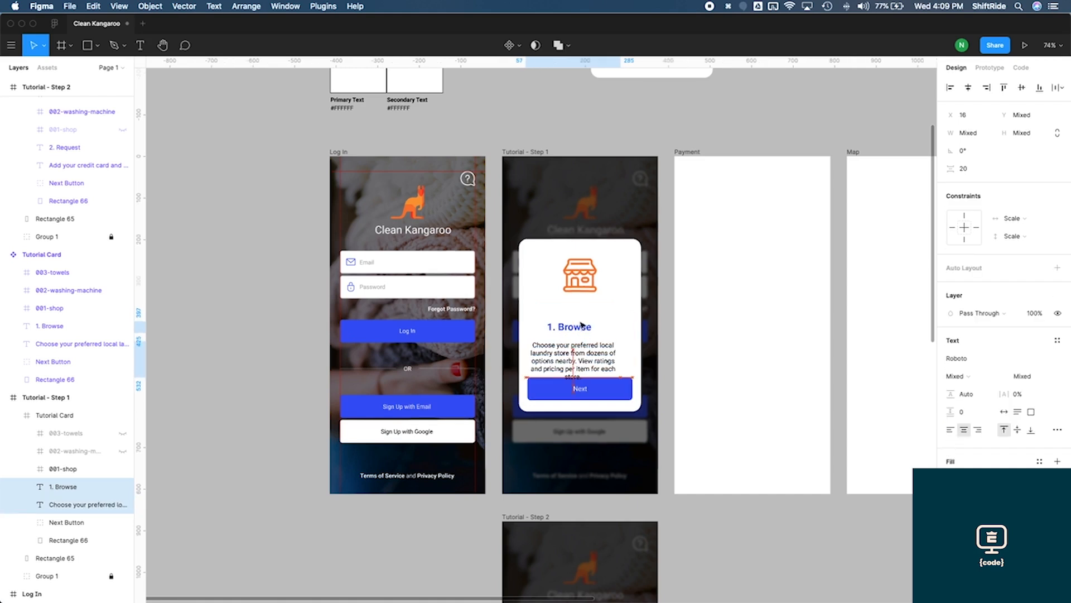
pyautogui.click(581, 291)
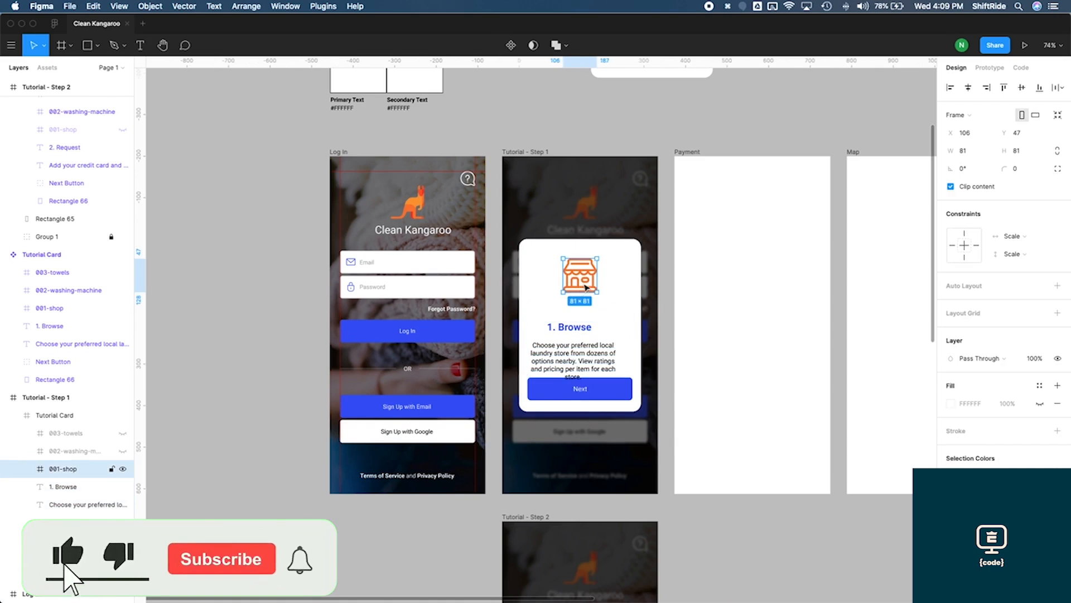
pyautogui.press('Delete')
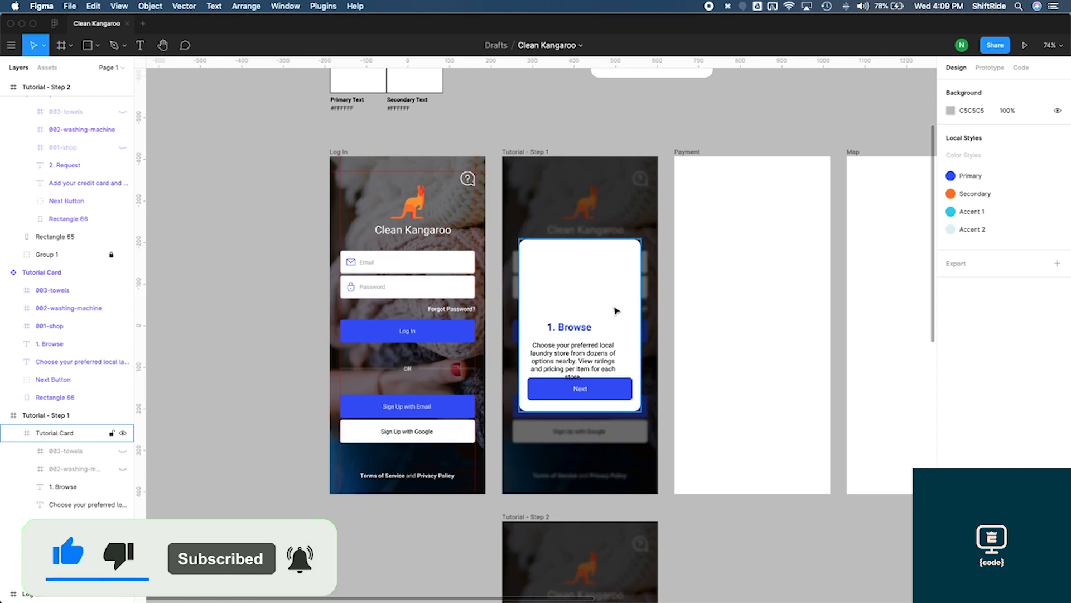
# Undo the shop icon deletion, the text move and the instance detachment on the Step 1 card
pyautogui.scroll(5, 616, 311)
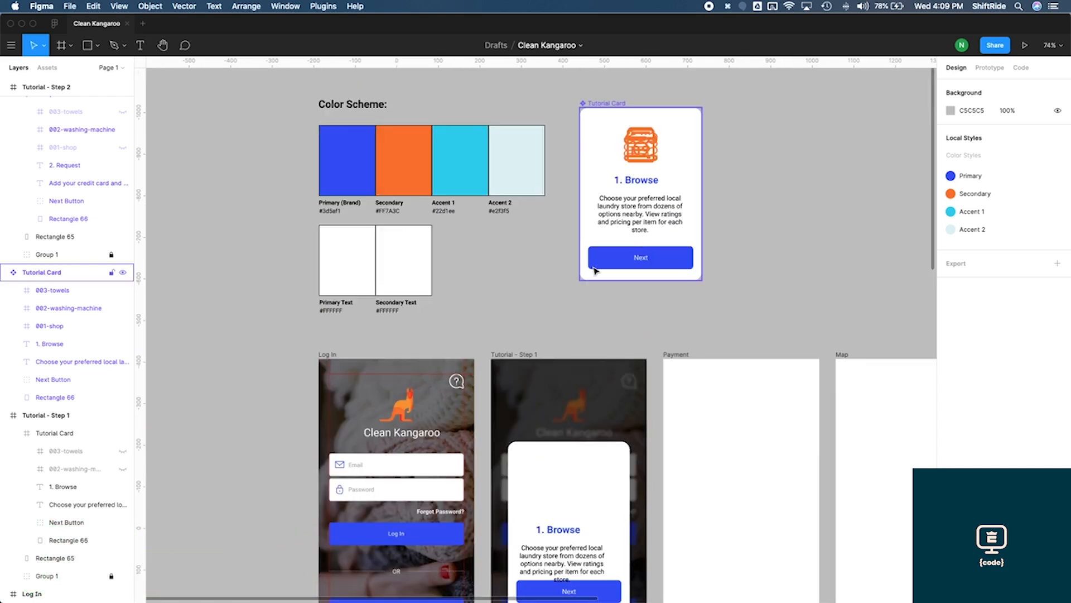
pyautogui.scroll(-10, 590, 428)
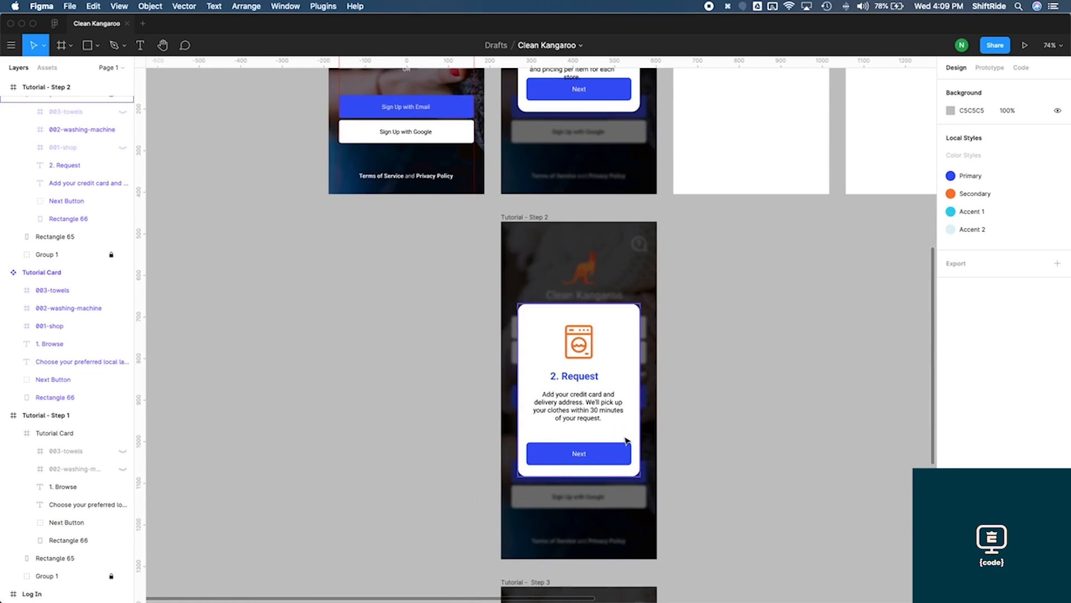
pyautogui.scroll(3, 595, 146)
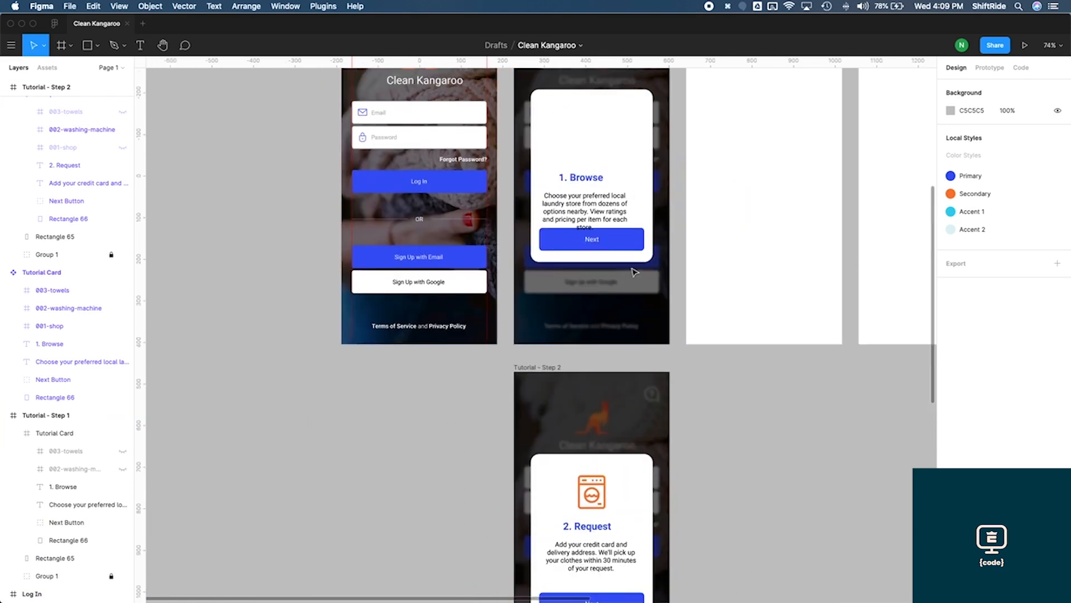
pyautogui.scroll(2, 634, 272)
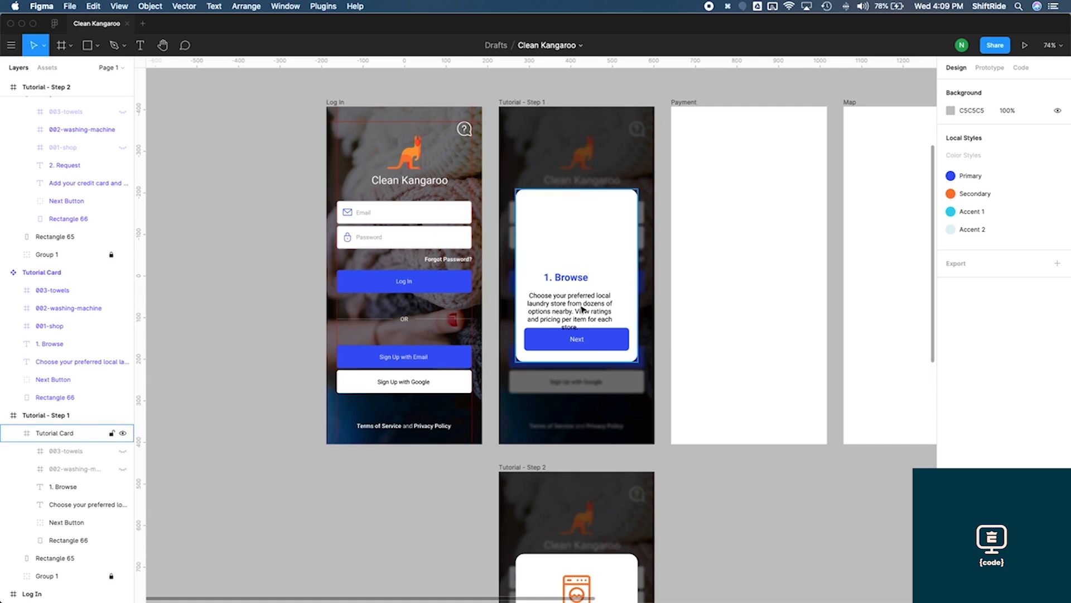
pyautogui.click(584, 196)
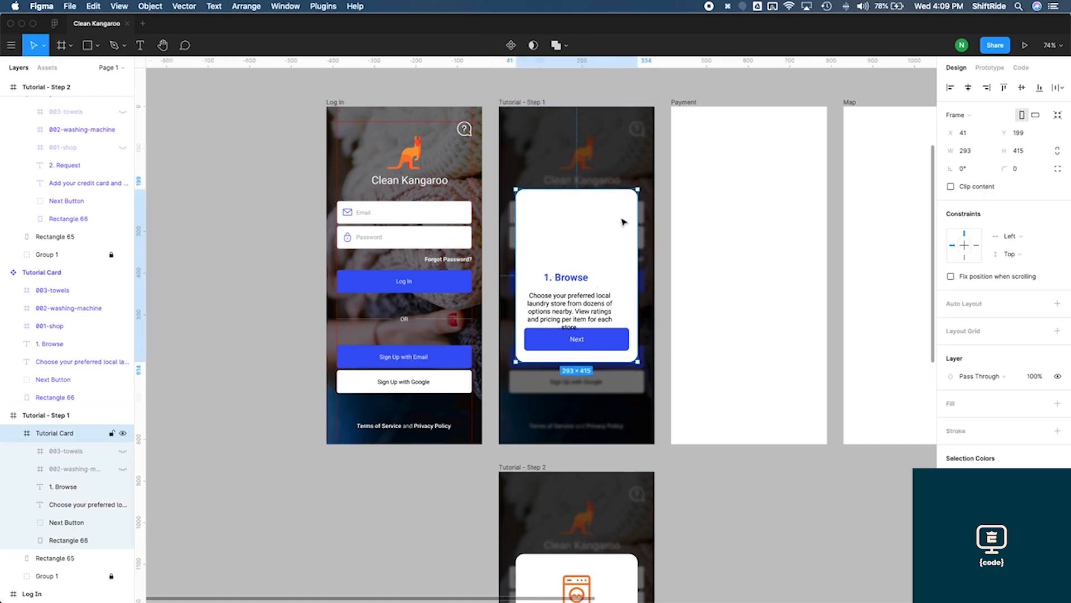
pyautogui.press('Escape')
pyautogui.press('super+v')
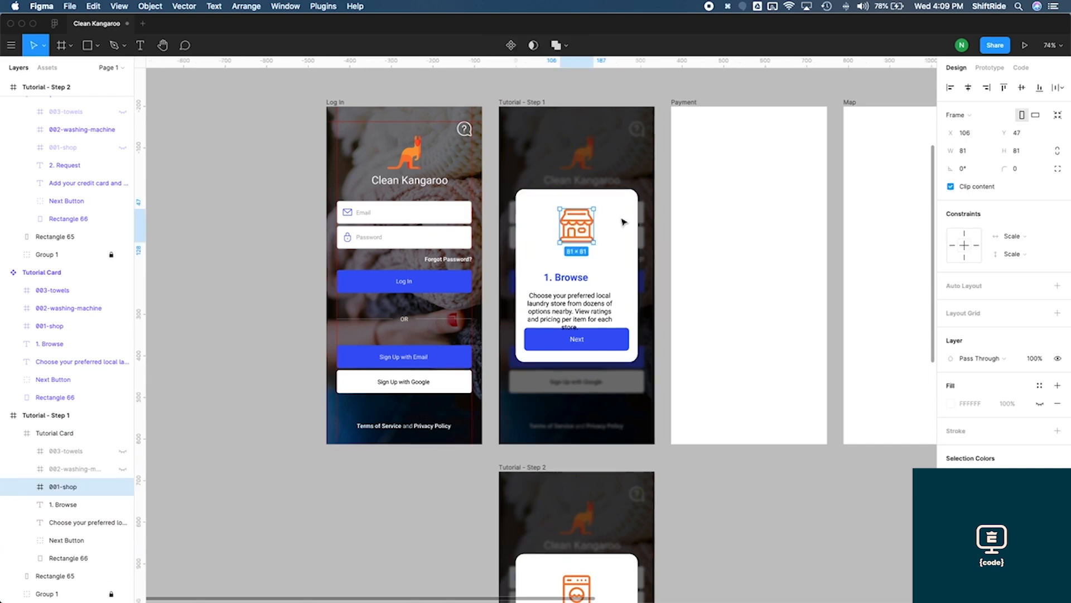
pyautogui.press('super+z')
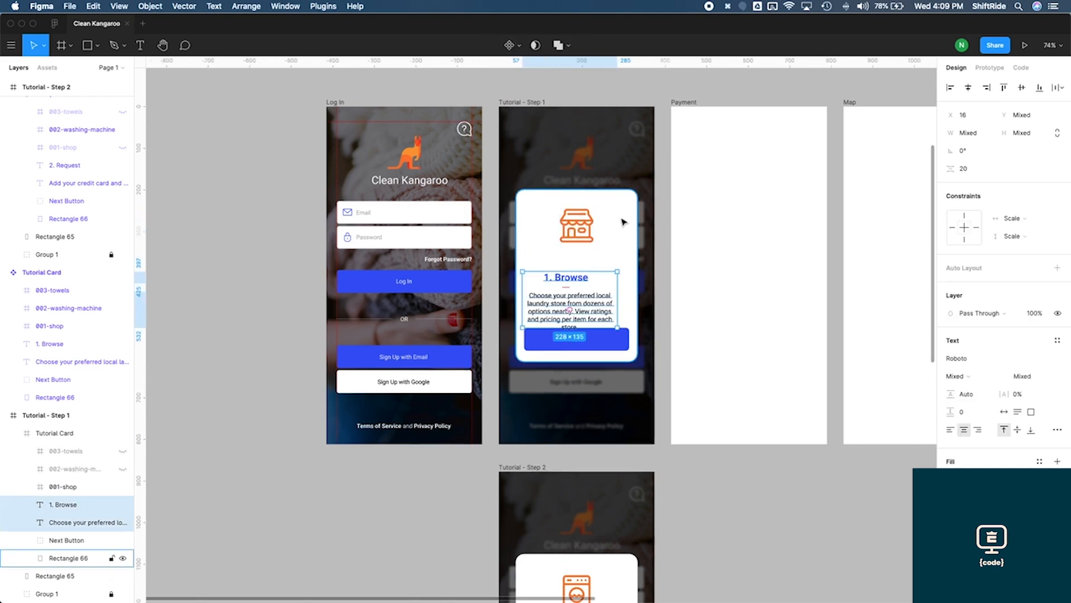
pyautogui.press('super+z')
pyautogui.press('super+z')
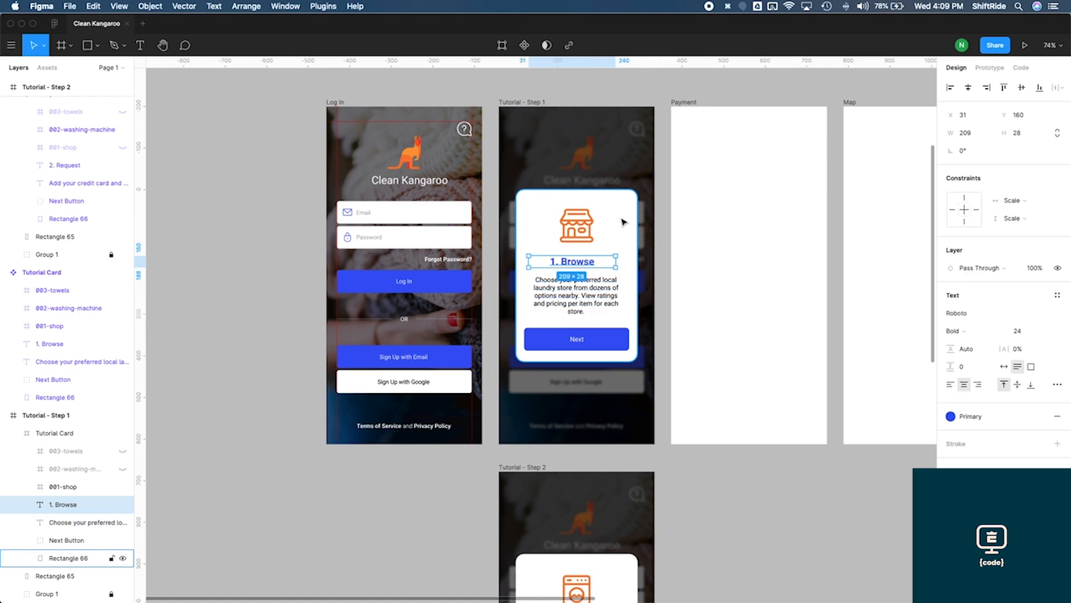
pyautogui.press('super+z')
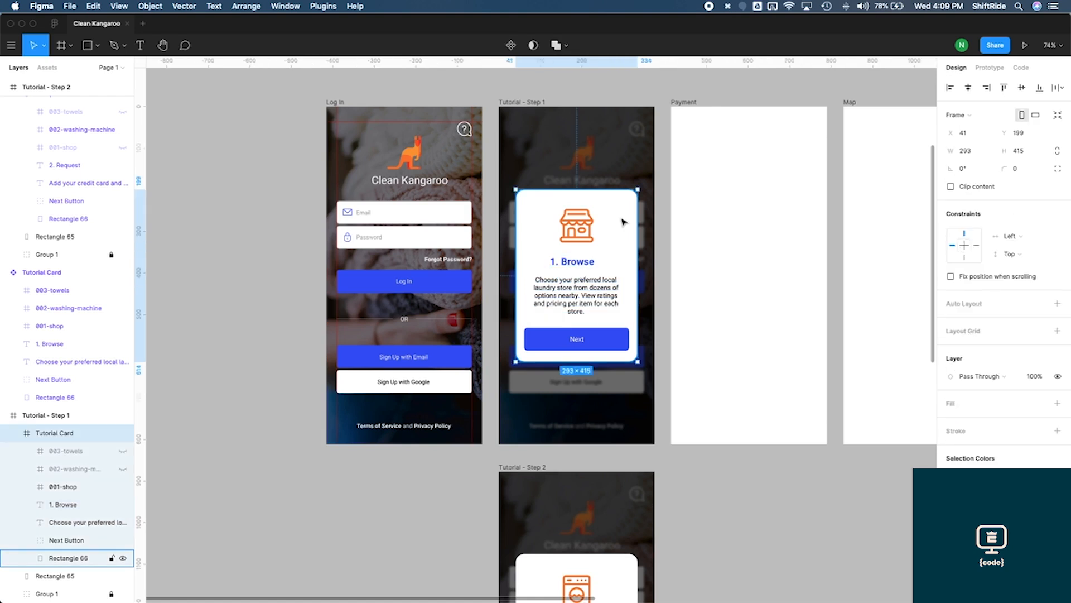
pyautogui.press('super+z')
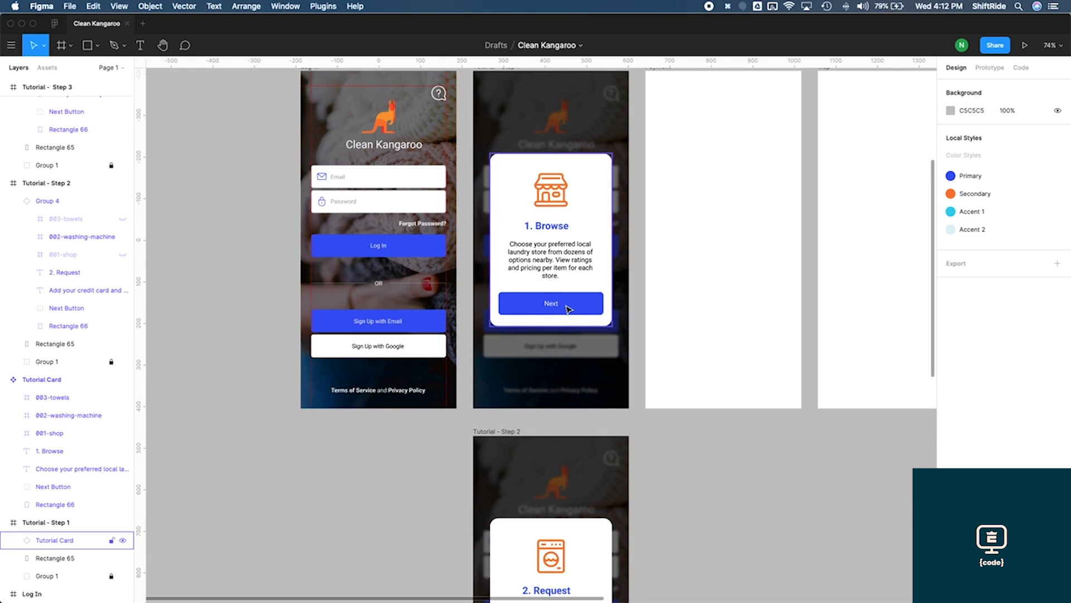
# Try the Log In button's label in bold on the login screen, and return it to regular weight
pyautogui.doubleClick(386, 249)
pyautogui.press('super+b')
pyautogui.press('Escape')
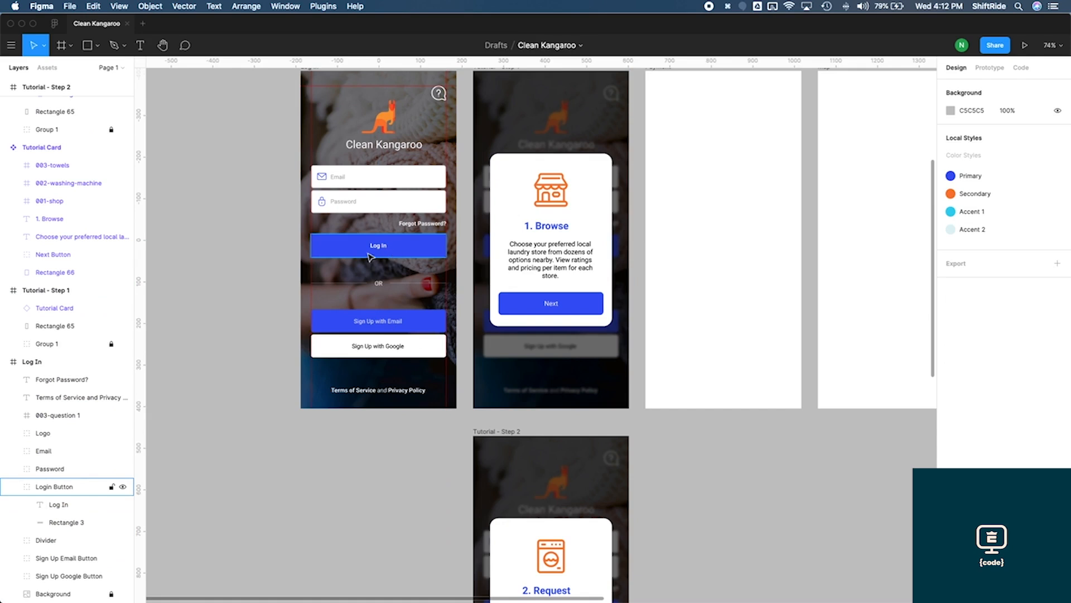
pyautogui.keyDown('super'); pyautogui.click(399, 249); pyautogui.keyUp('super')
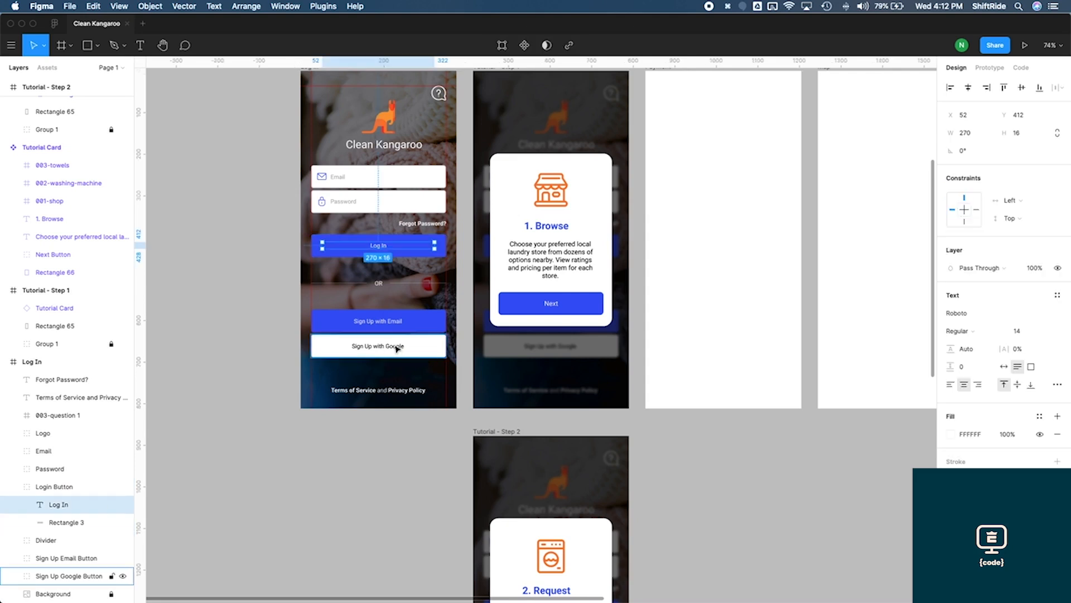
pyautogui.click(260, 335)
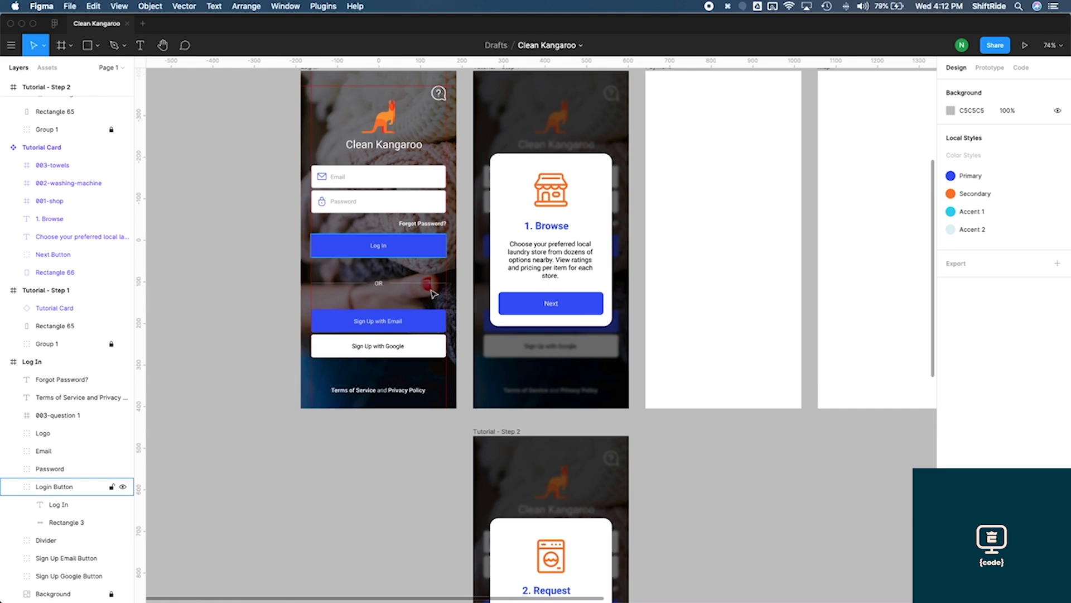
pyautogui.scroll(4, 433, 293)
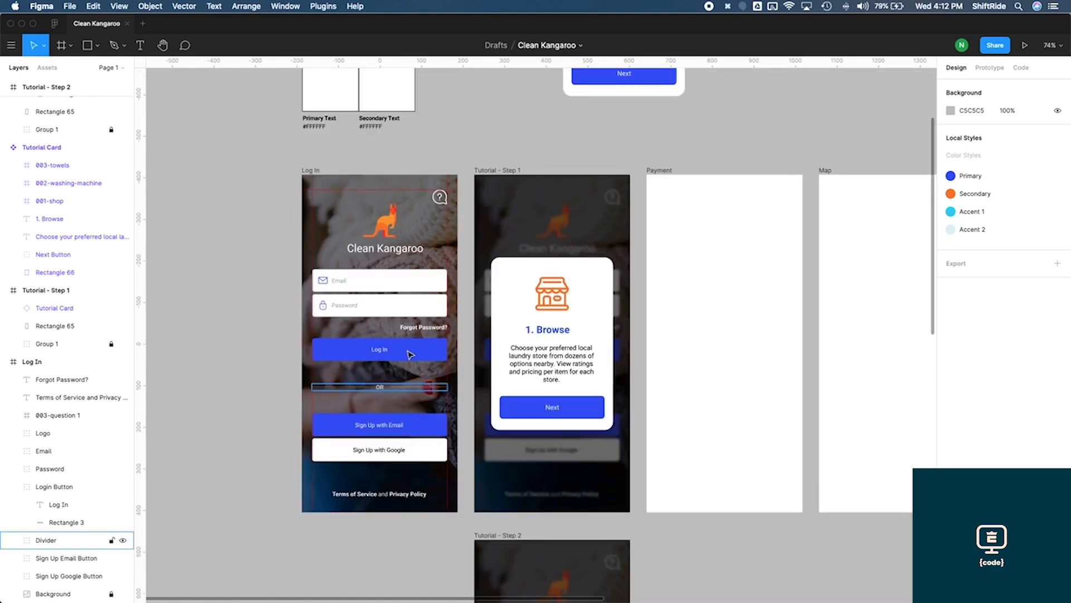
pyautogui.scroll(-2, 413, 363)
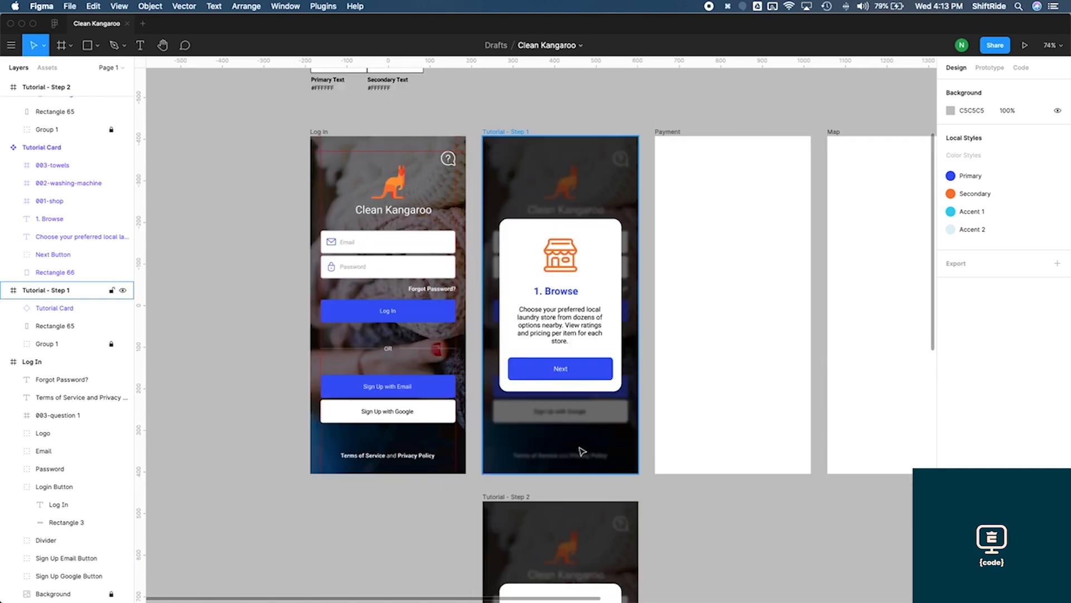
pyautogui.scroll(5, 582, 451)
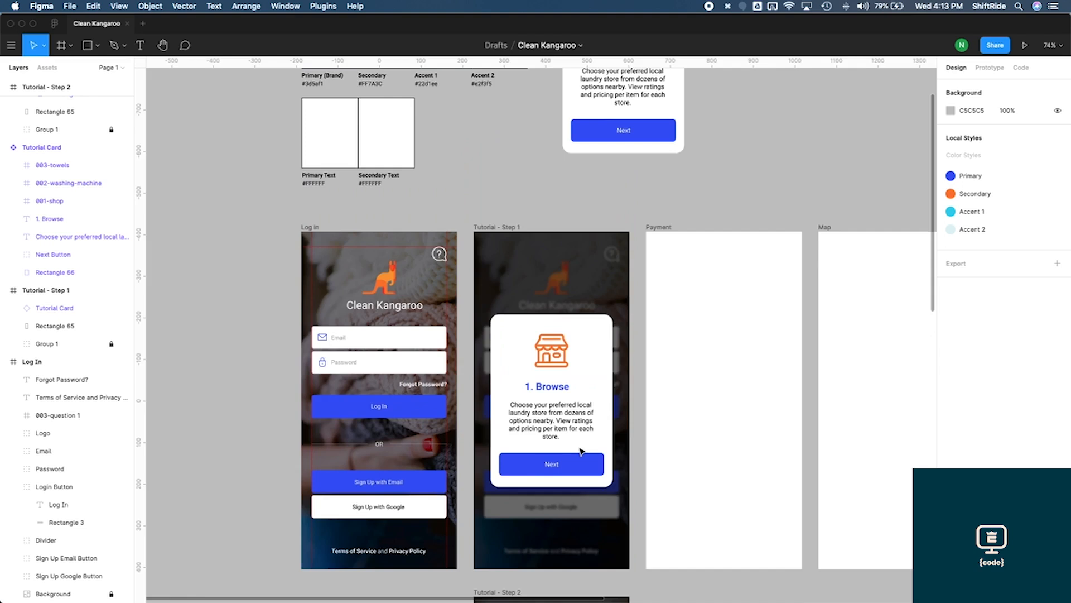
pyautogui.scroll(5, 582, 451)
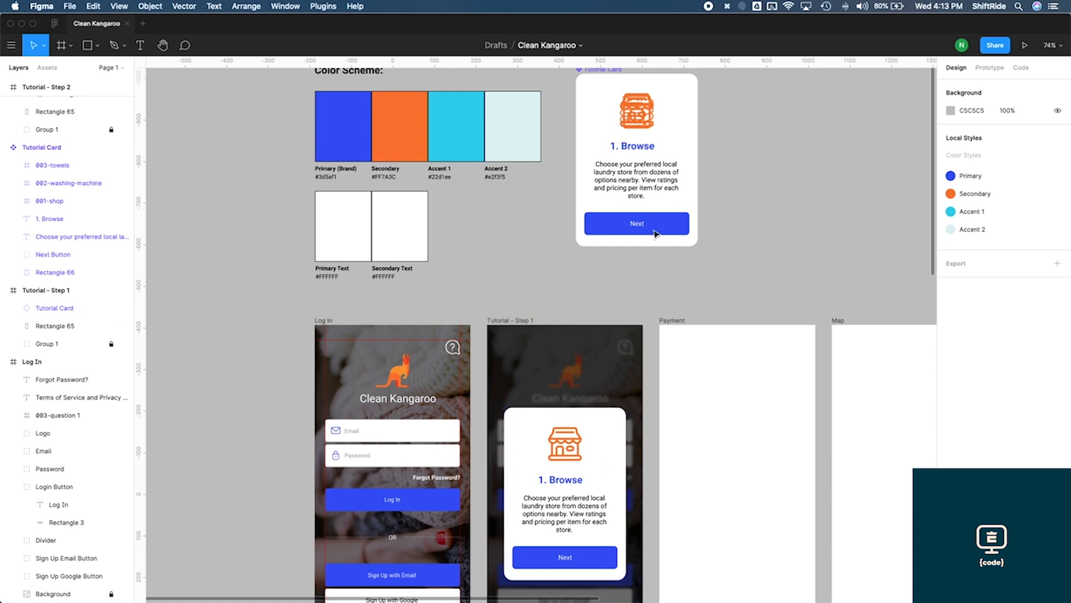
pyautogui.scroll(-5, 675, 279)
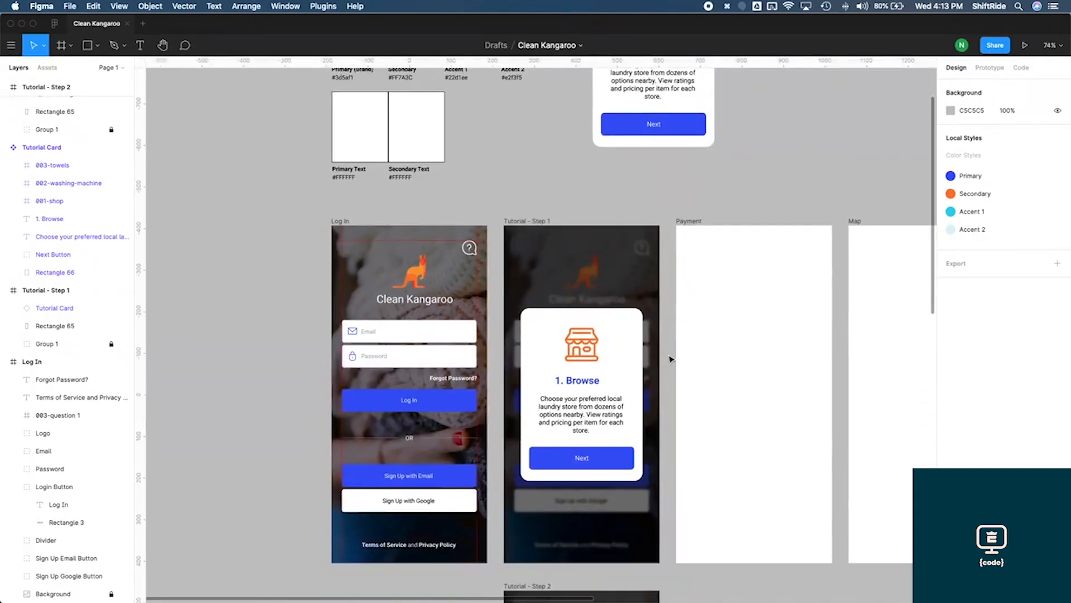